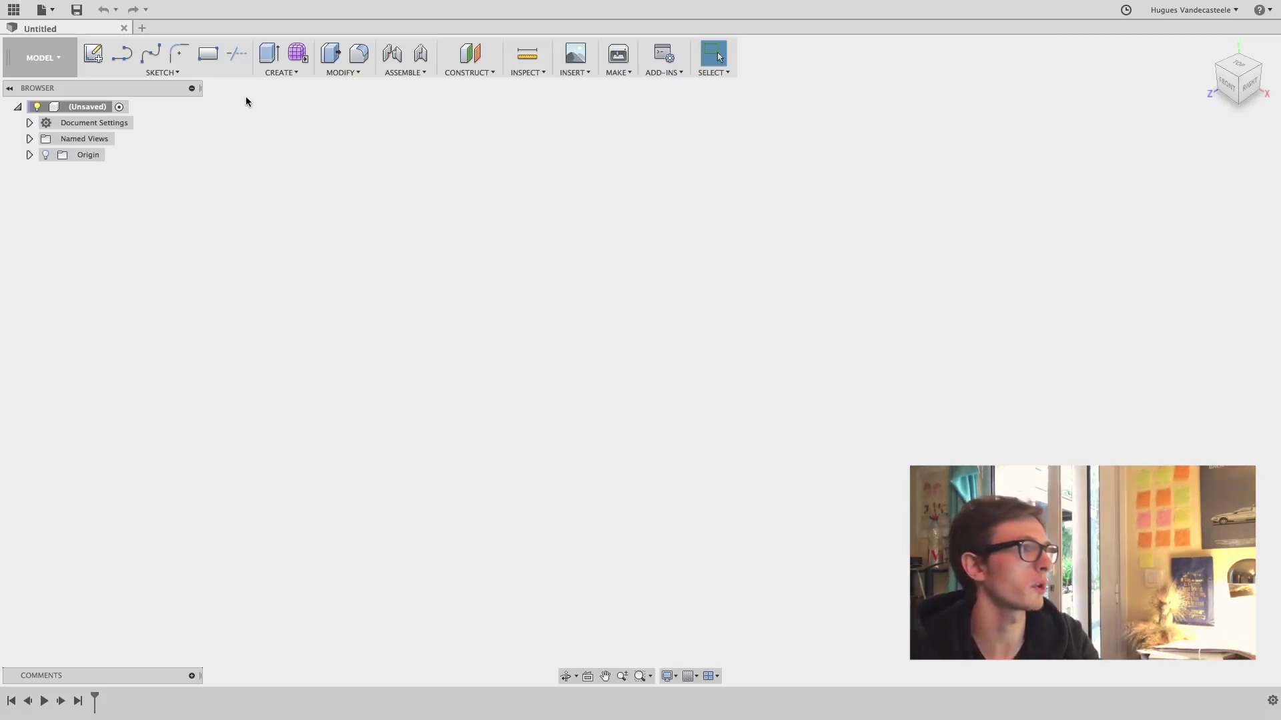
Review the list of available workspaces, including the CAM, Drawing and Model entries
{"action": "left_click", "coordinate": [57, 65]}
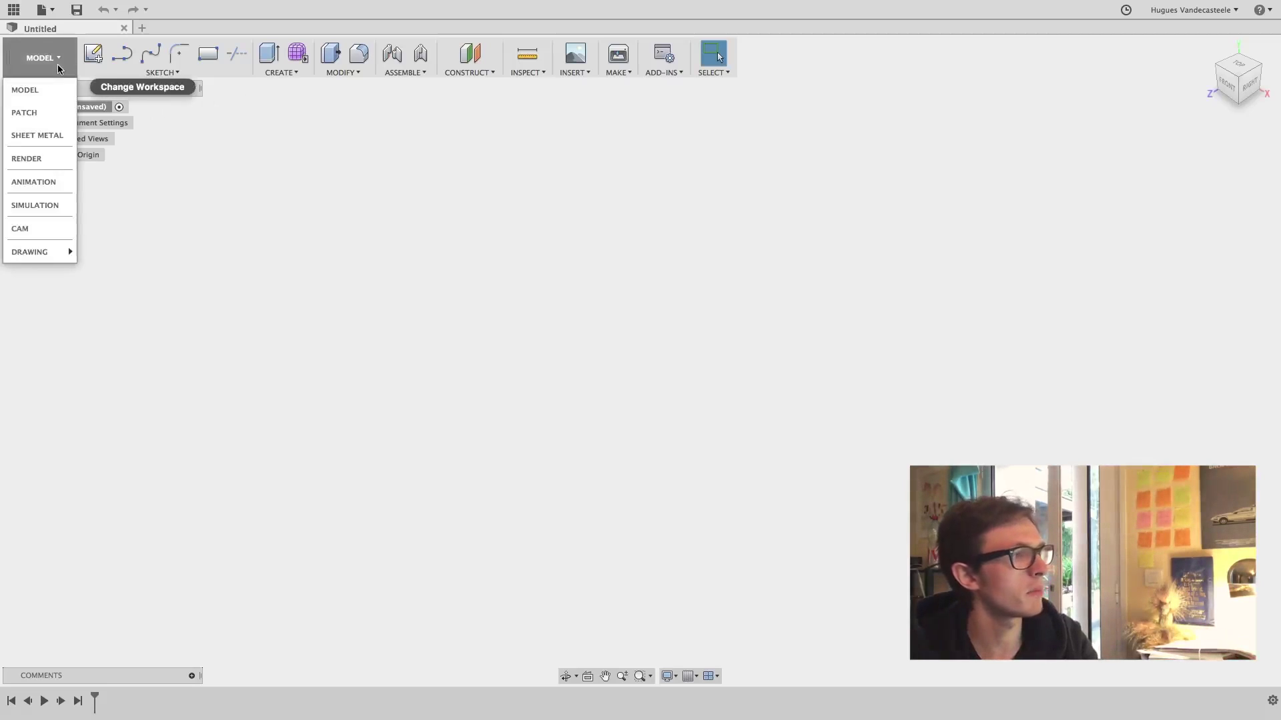
{"action": "left_click", "coordinate": [66, 52]}
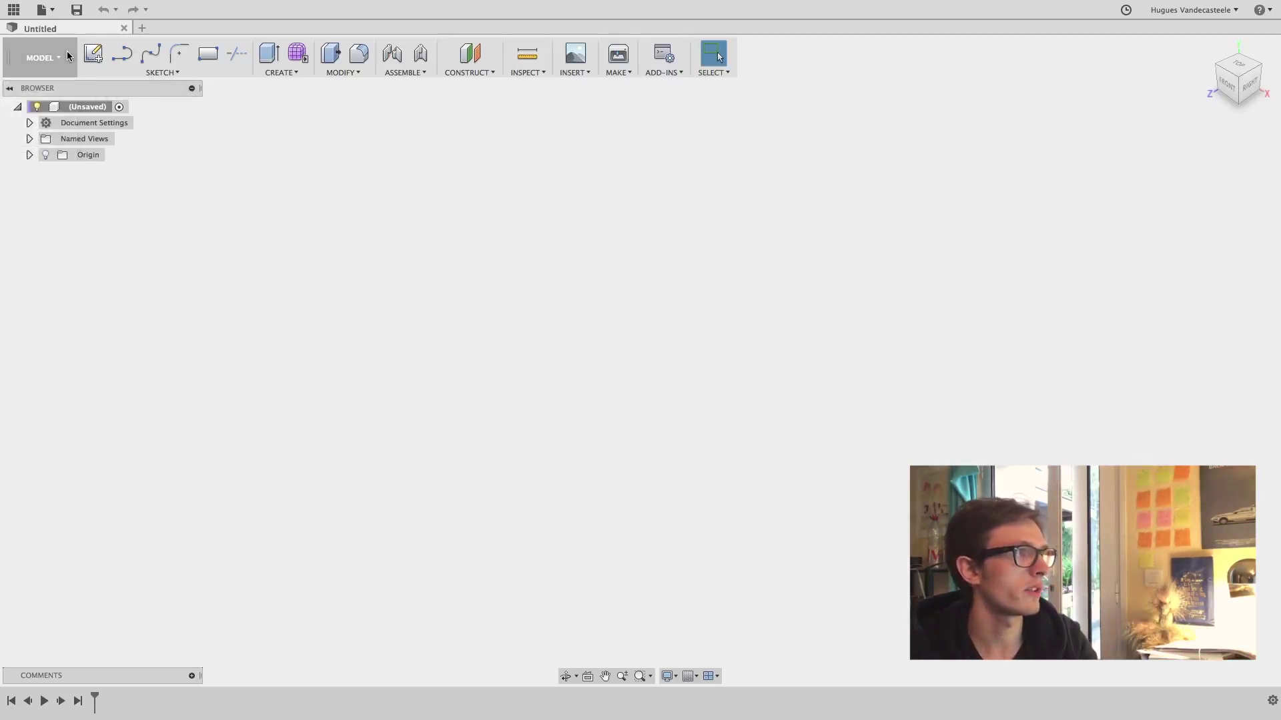
{"action": "left_click", "coordinate": [65, 55]}
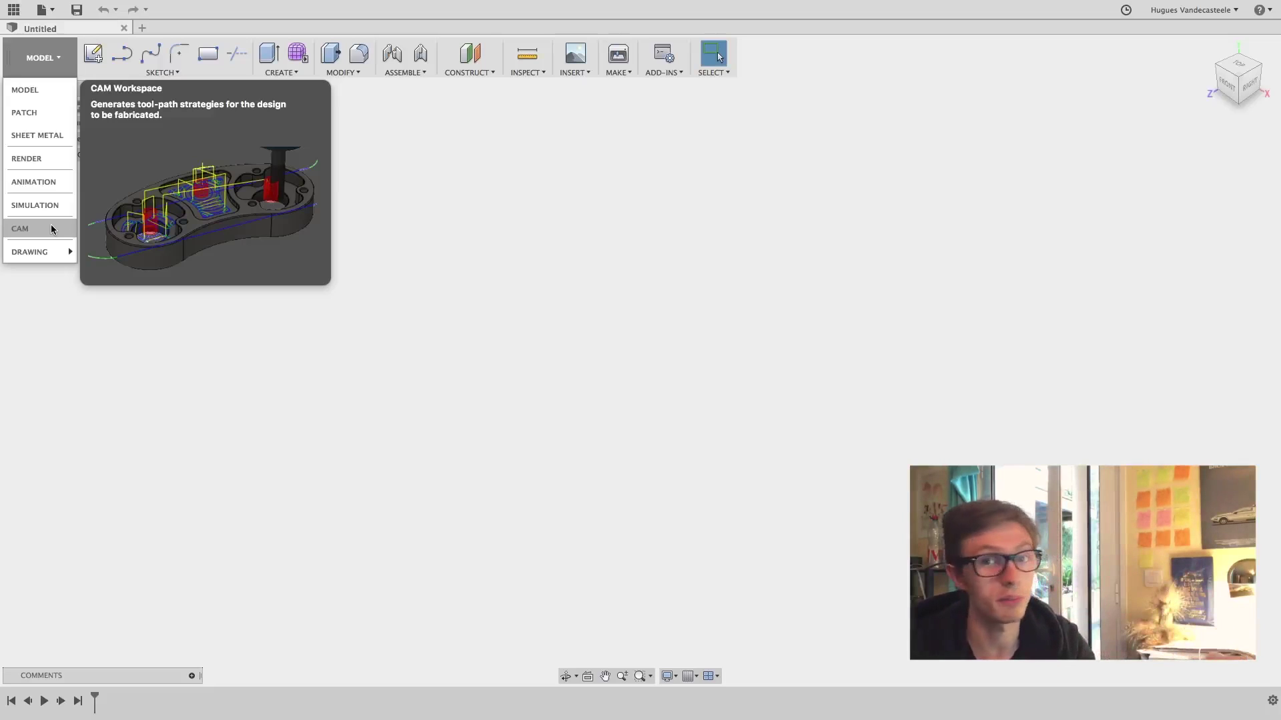
{"action": "mouse_move", "coordinate": [48, 251]}
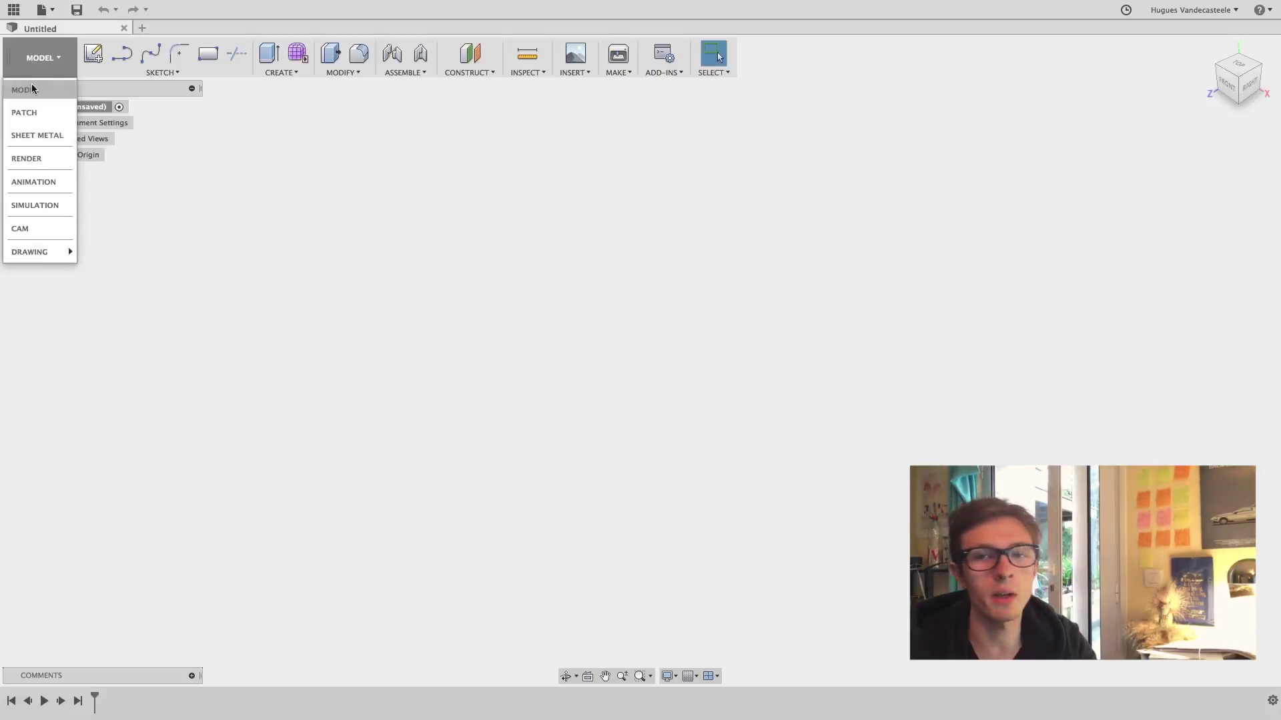
{"action": "mouse_move", "coordinate": [32, 86]}
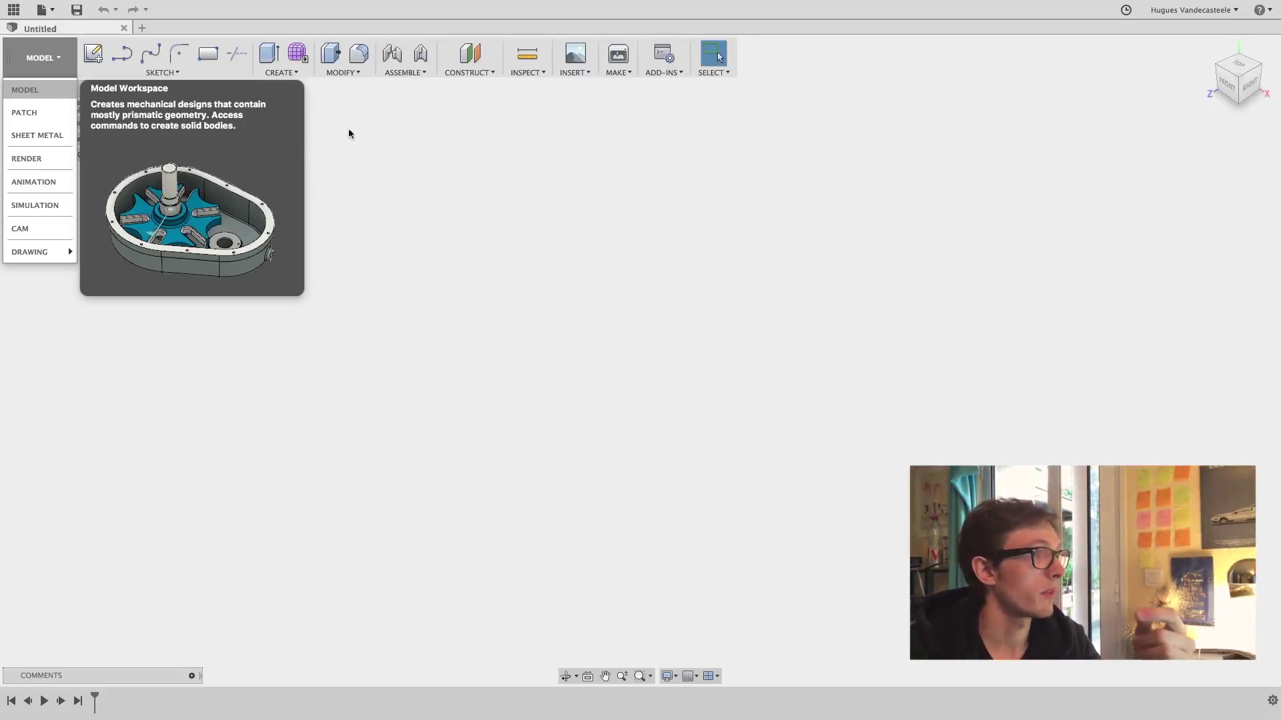
{"action": "left_click", "coordinate": [371, 120]}
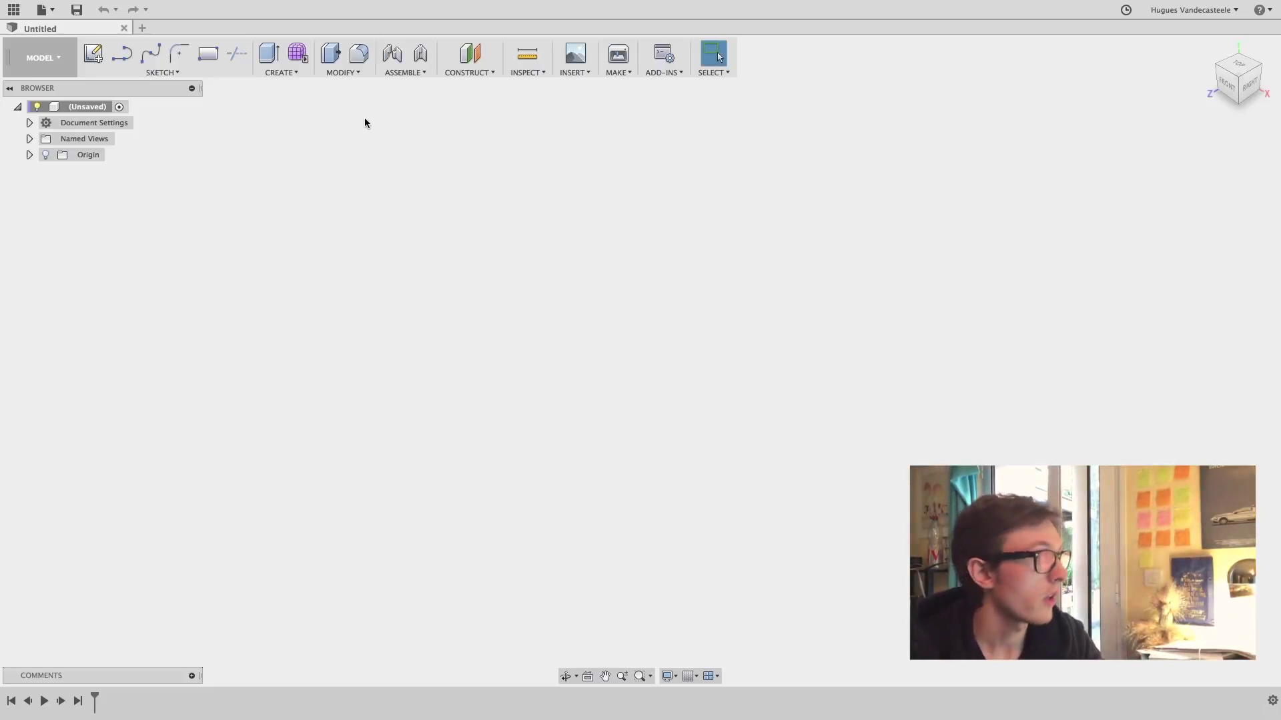
Show the cloud projects and look through the design files and members of the Formation Fusion 360 project
{"action": "left_click", "coordinate": [14, 10]}
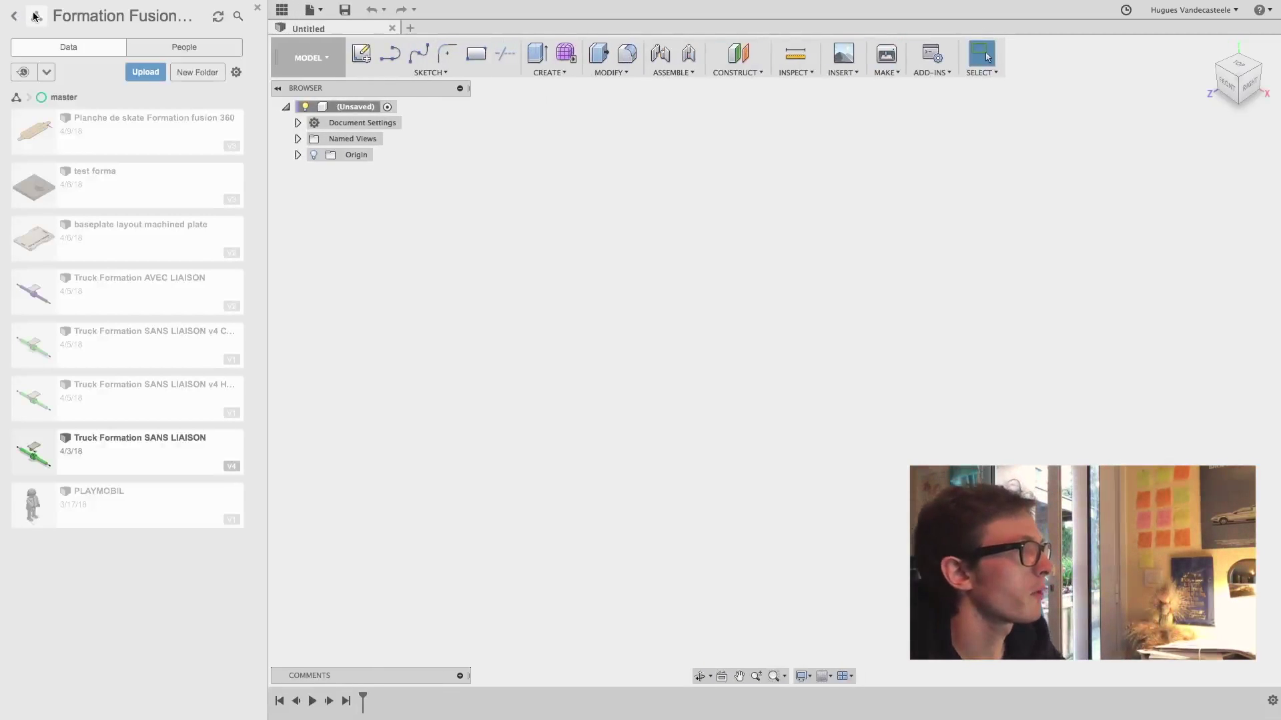
{"action": "left_click", "coordinate": [14, 15]}
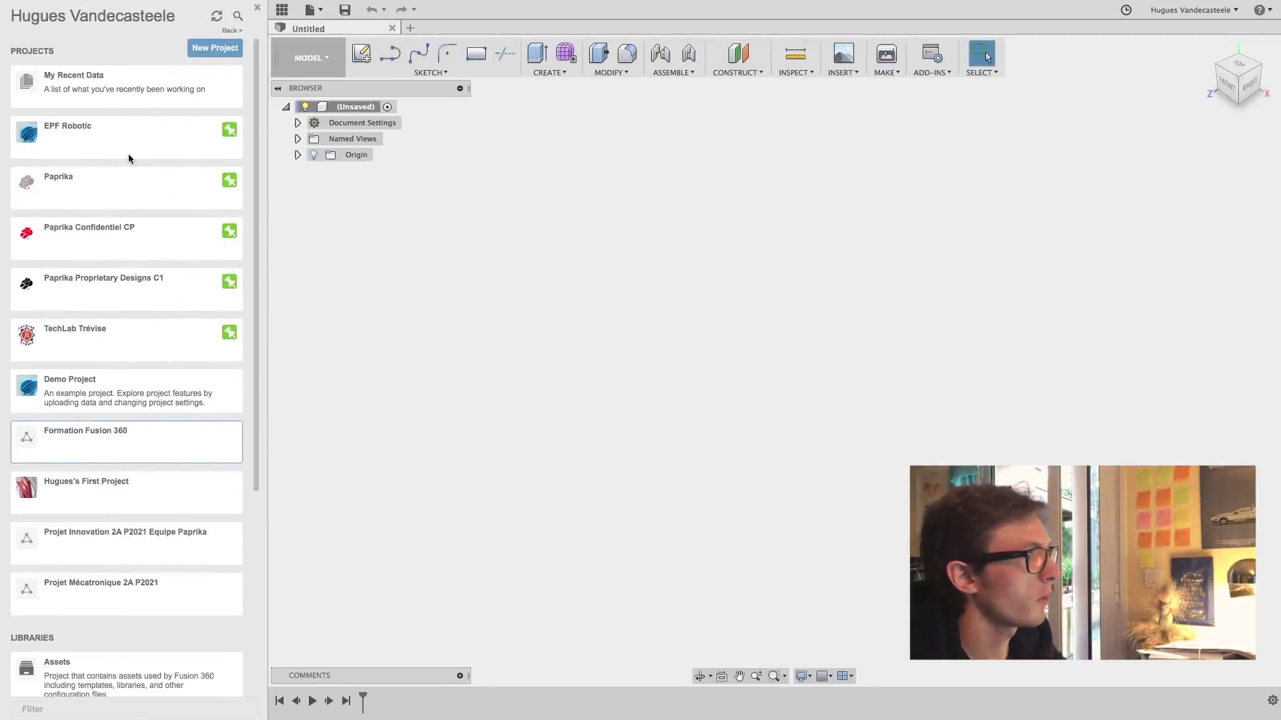
{"action": "left_click", "coordinate": [97, 443]}
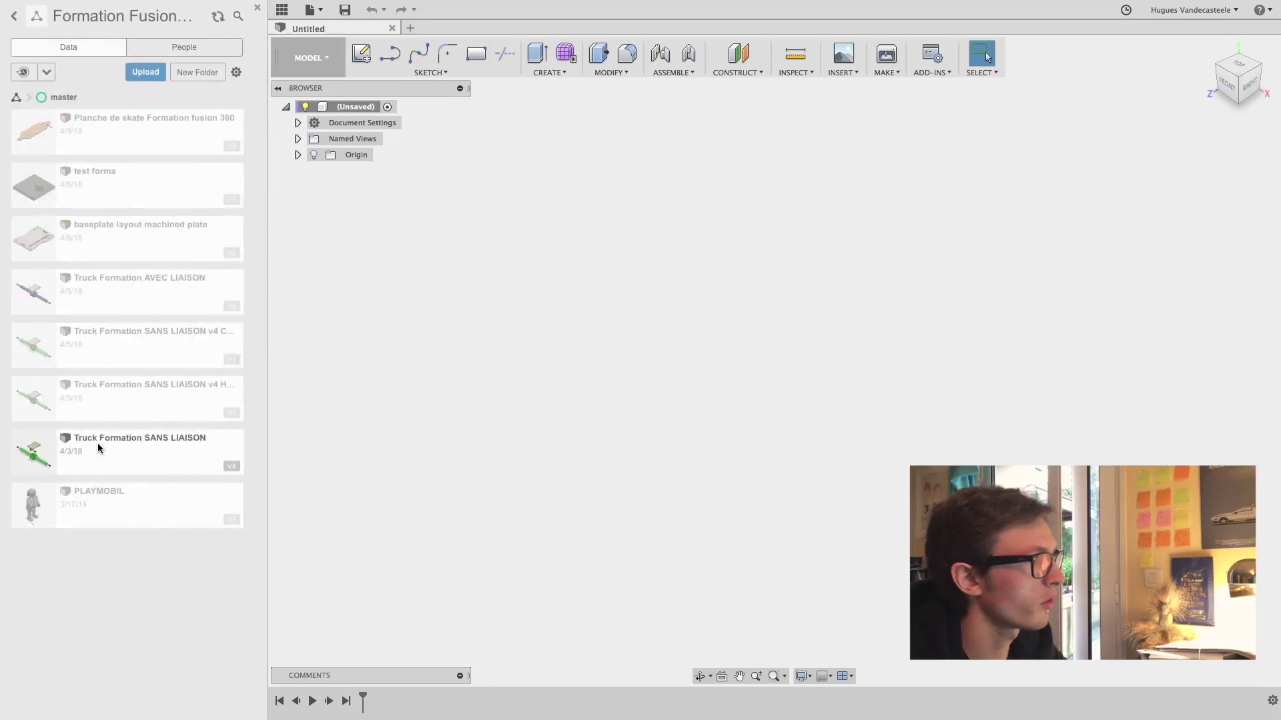
{"action": "left_click", "coordinate": [185, 54]}
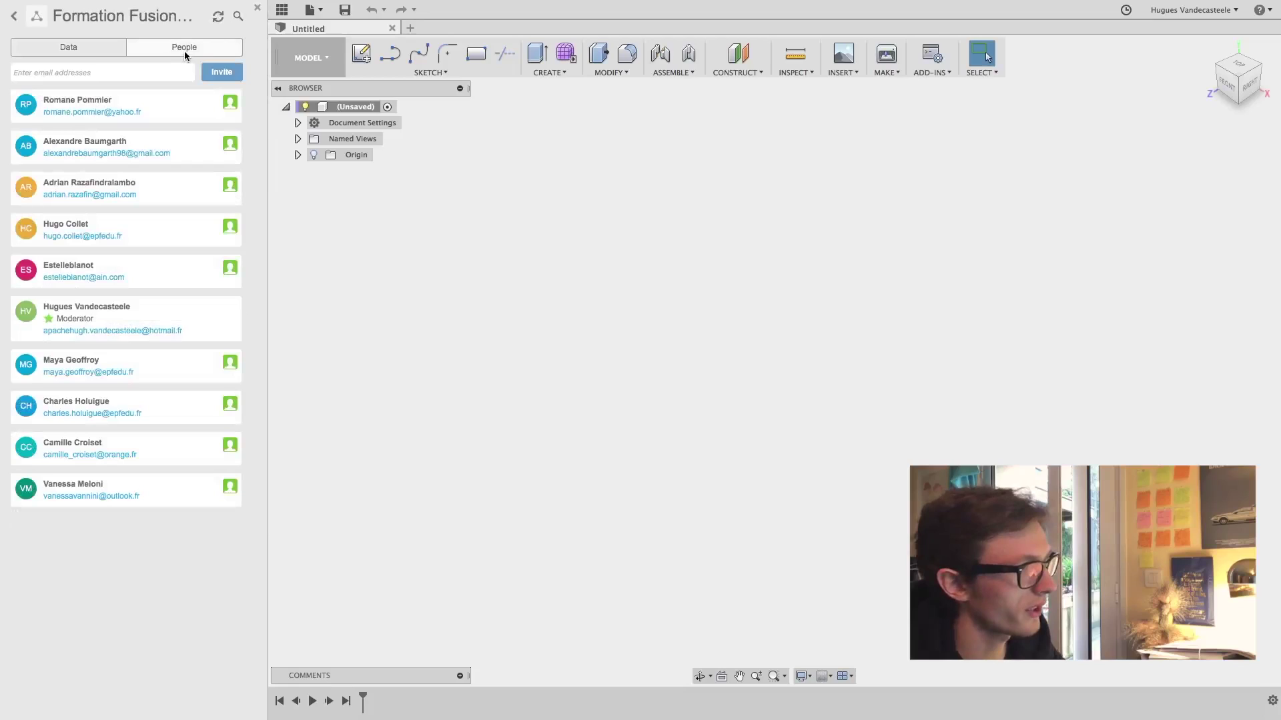
{"action": "left_click", "coordinate": [85, 45]}
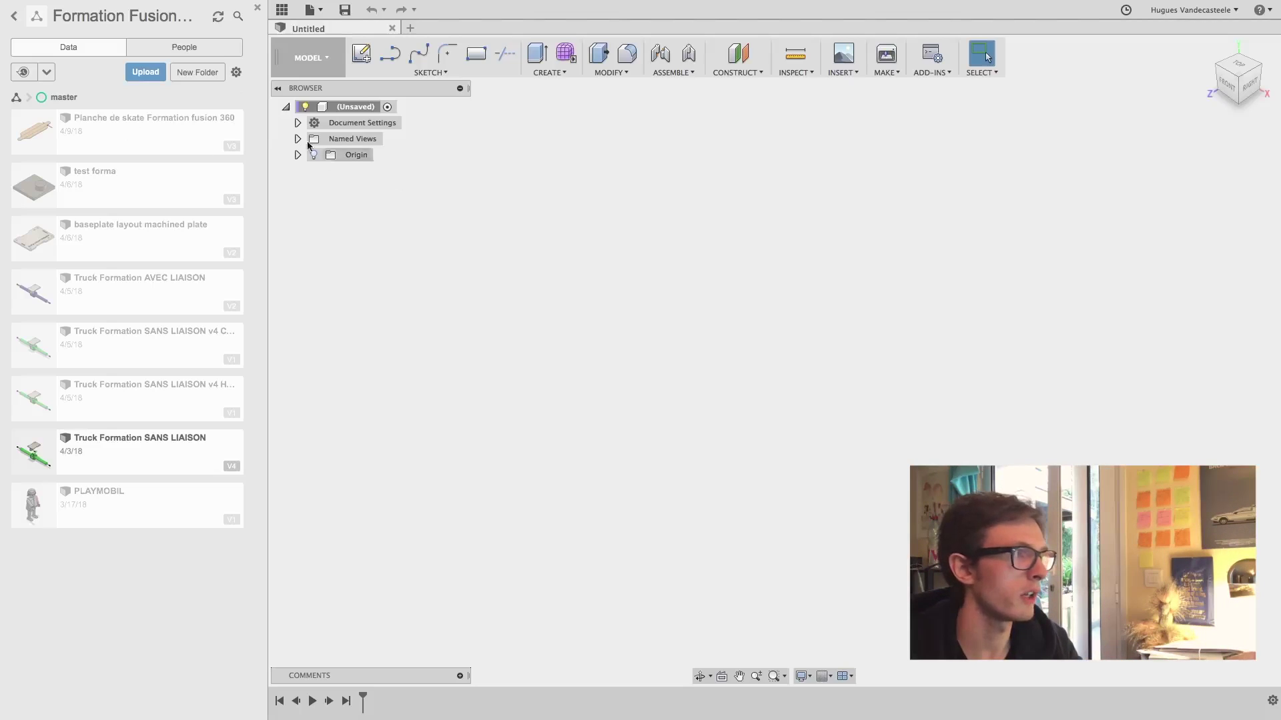
Open the BENCH 1 CAR design from the BENCHS folder of the Paprika project
{"action": "left_click", "coordinate": [14, 16]}
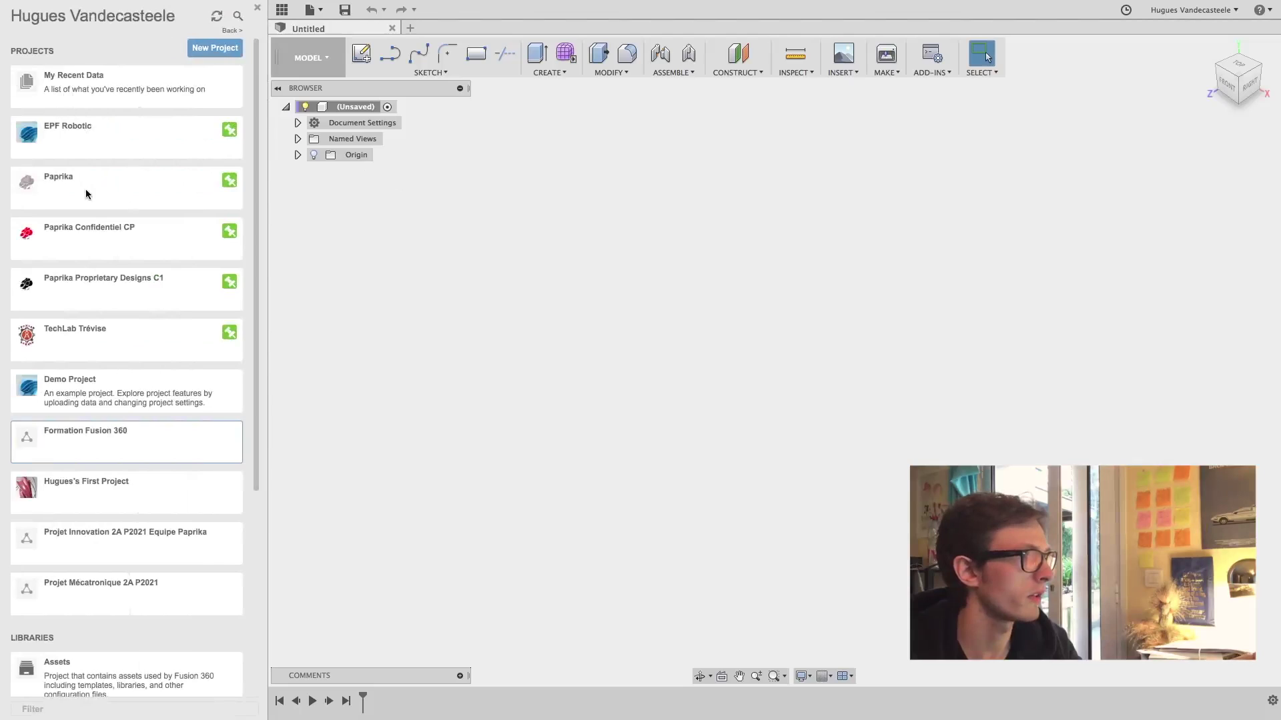
{"action": "left_click", "coordinate": [86, 194]}
{"action": "double_click", "coordinate": [92, 132]}
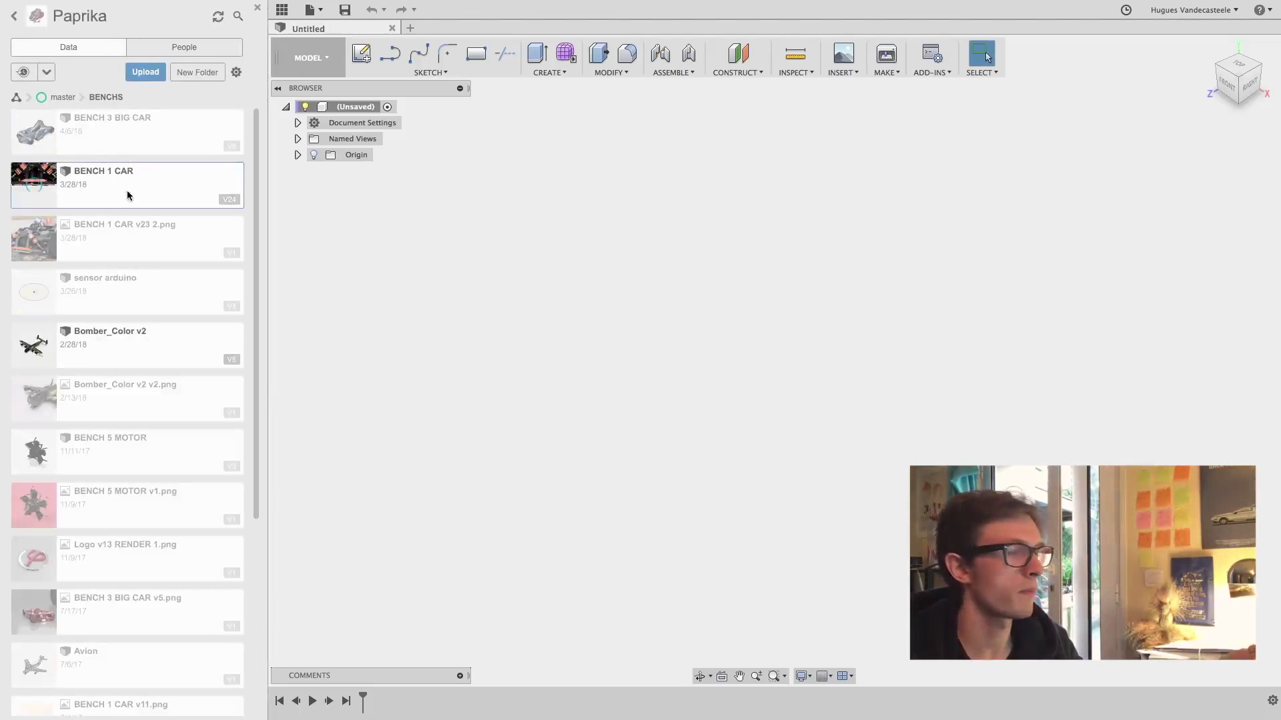
{"action": "double_click", "coordinate": [129, 194]}
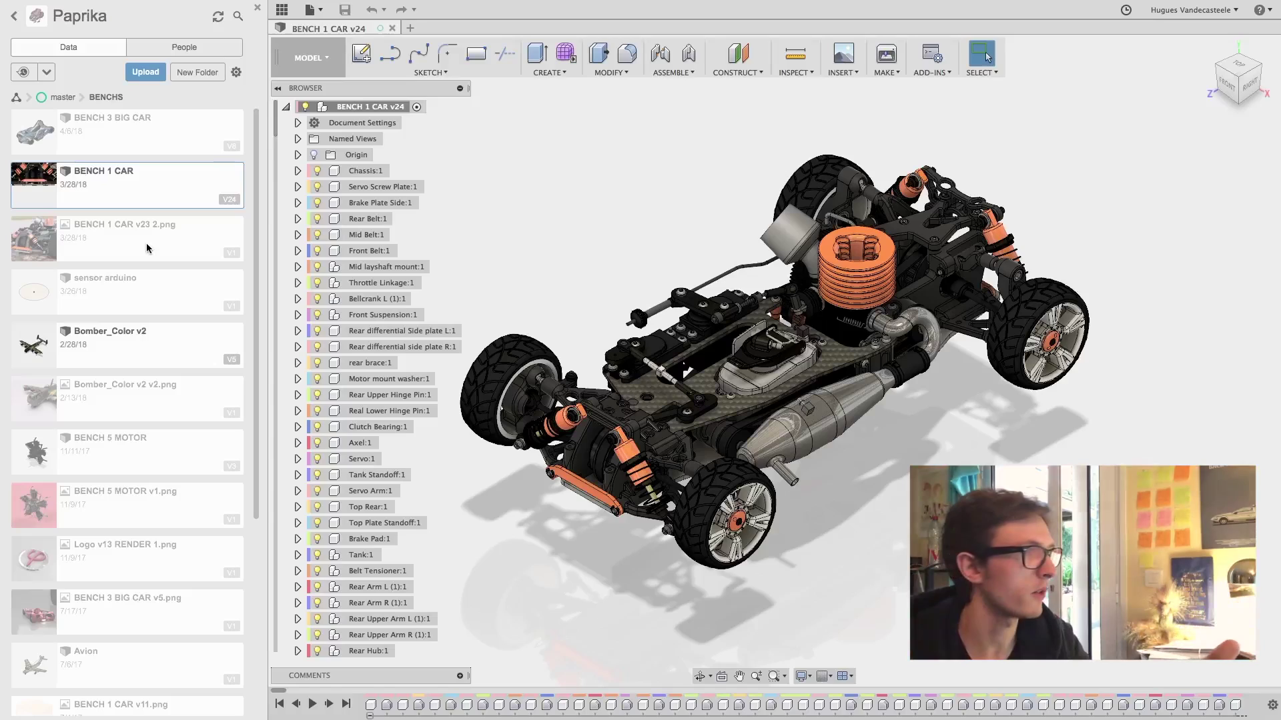
Review the file actions available for the BENCH 1 CAR design in the project data
{"action": "right_click", "coordinate": [148, 187]}
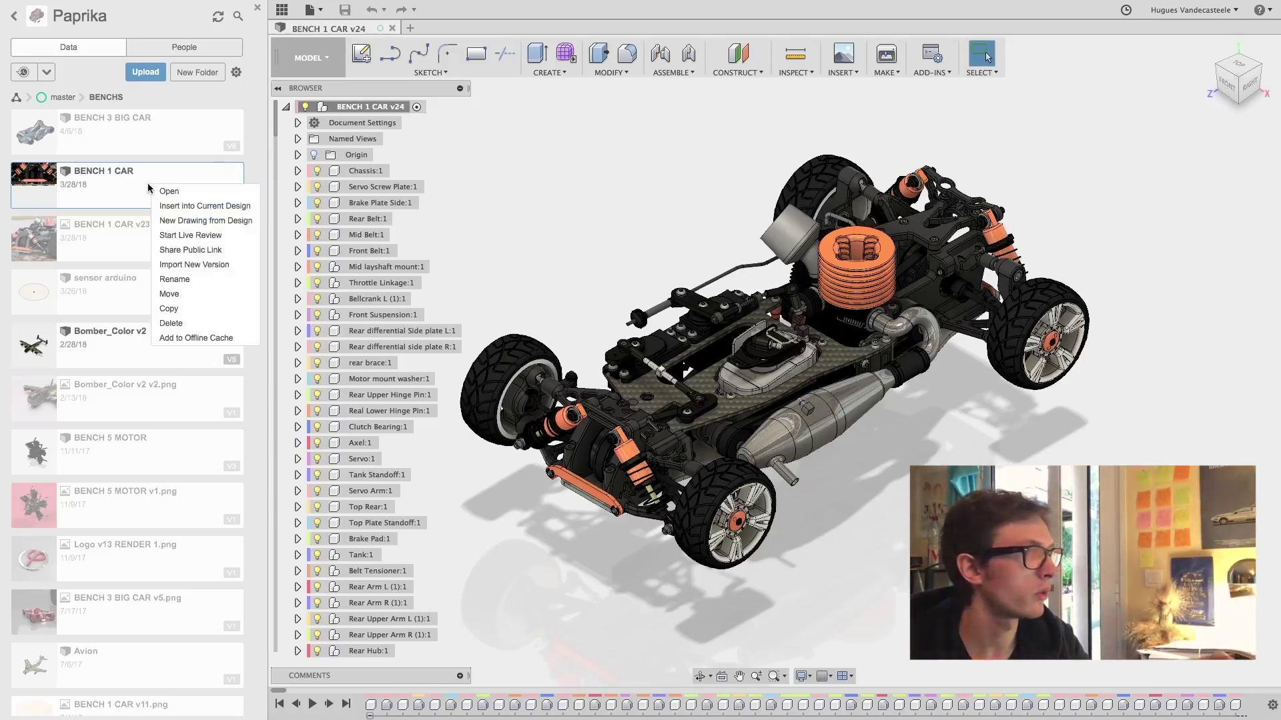
{"action": "left_click", "coordinate": [201, 211]}
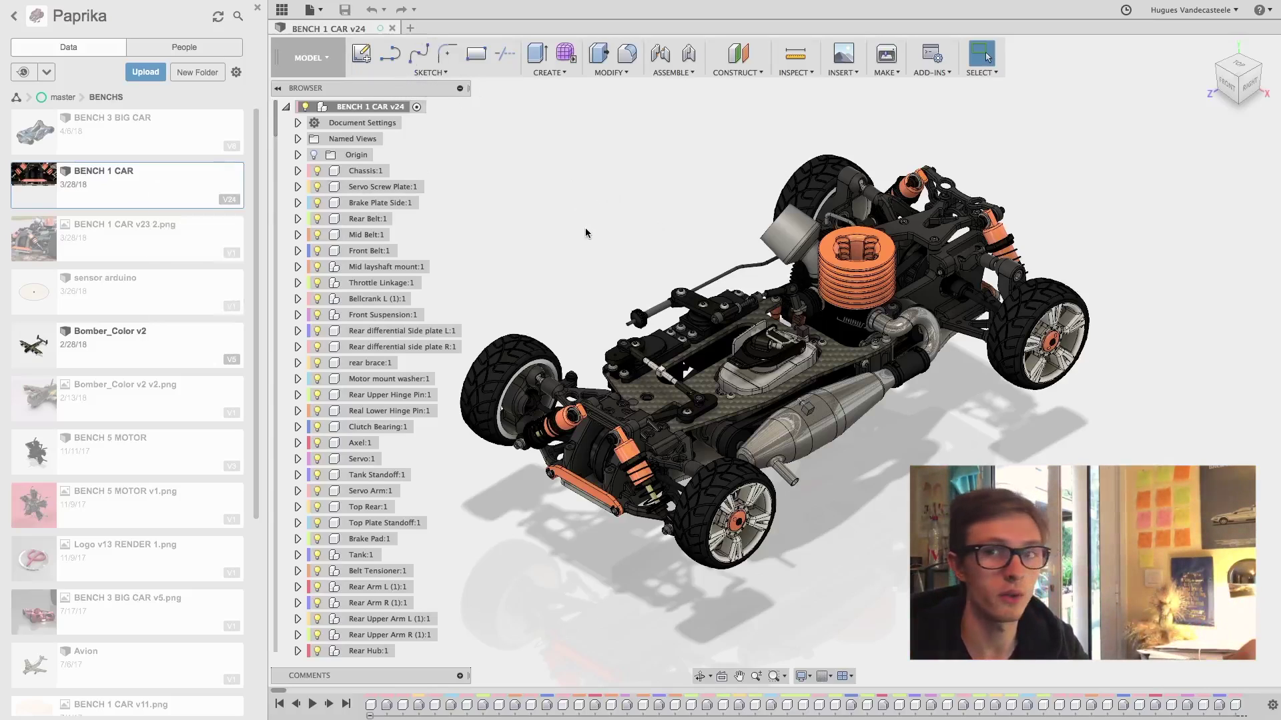
{"action": "right_click", "coordinate": [158, 191]}
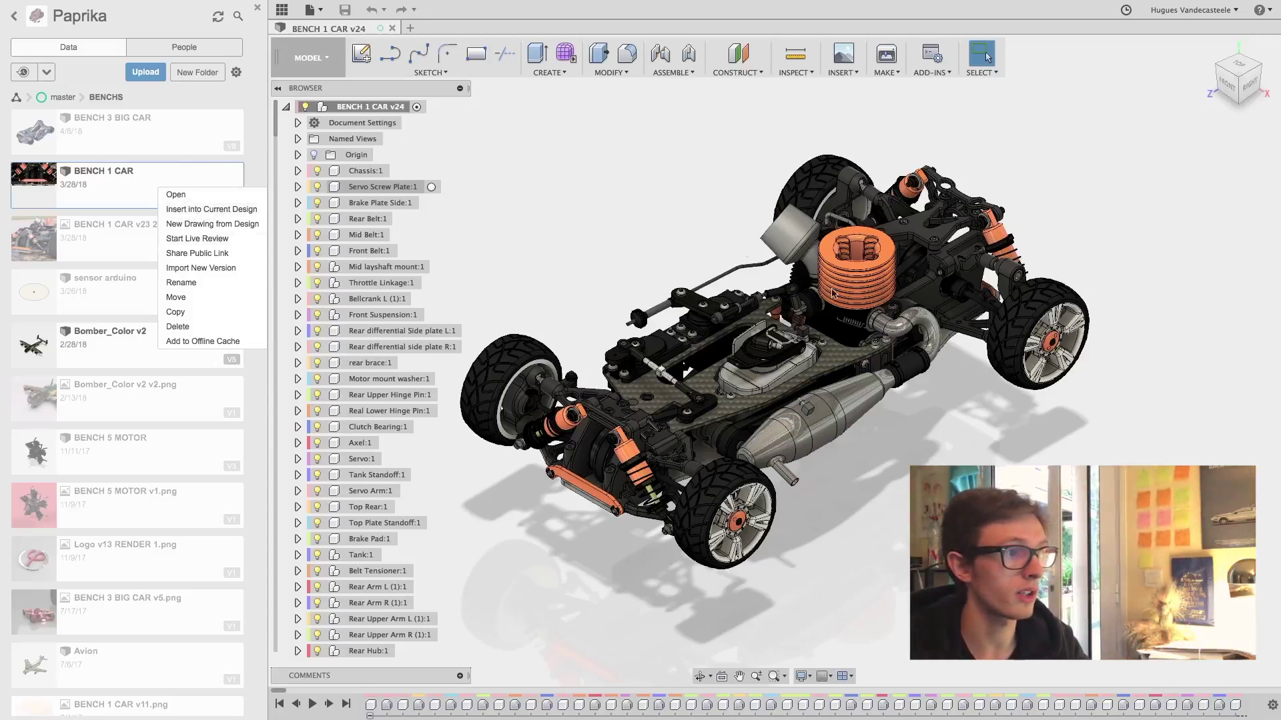
{"action": "left_click", "coordinate": [544, 168]}
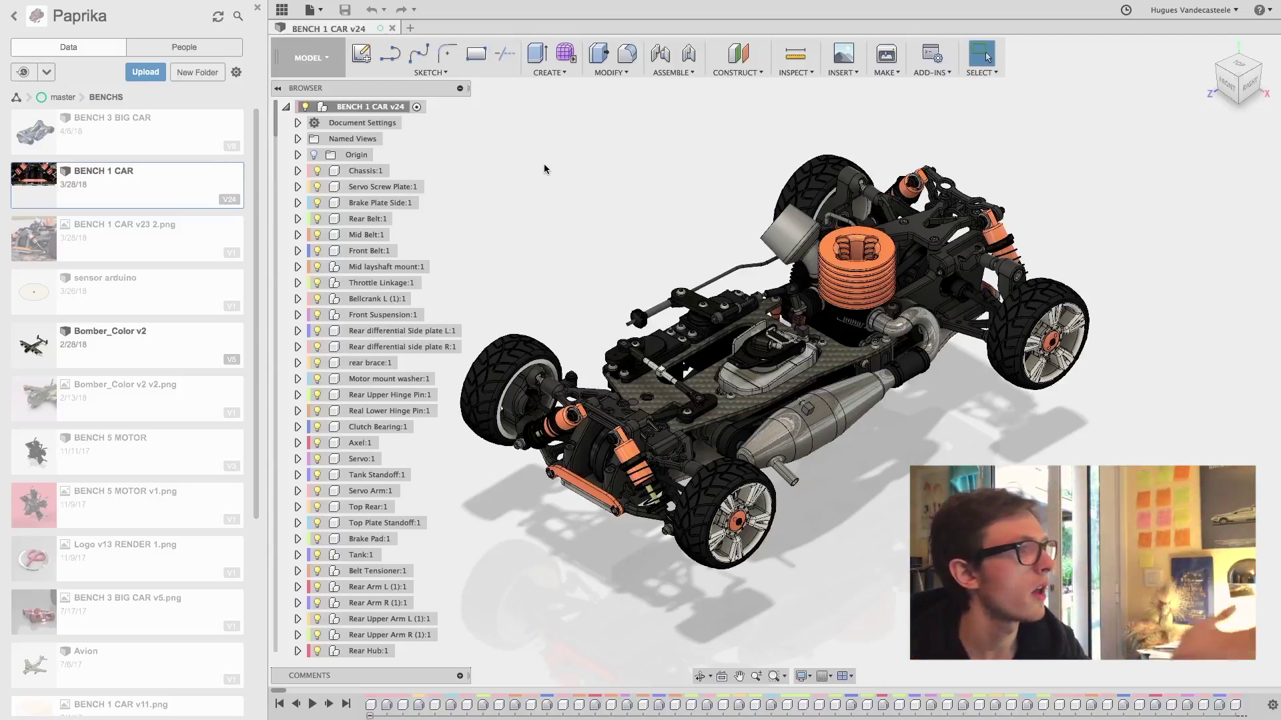
Hide the project data, create a new empty design and switch back to the BENCH 1 CAR design
{"action": "left_click", "coordinate": [282, 9]}
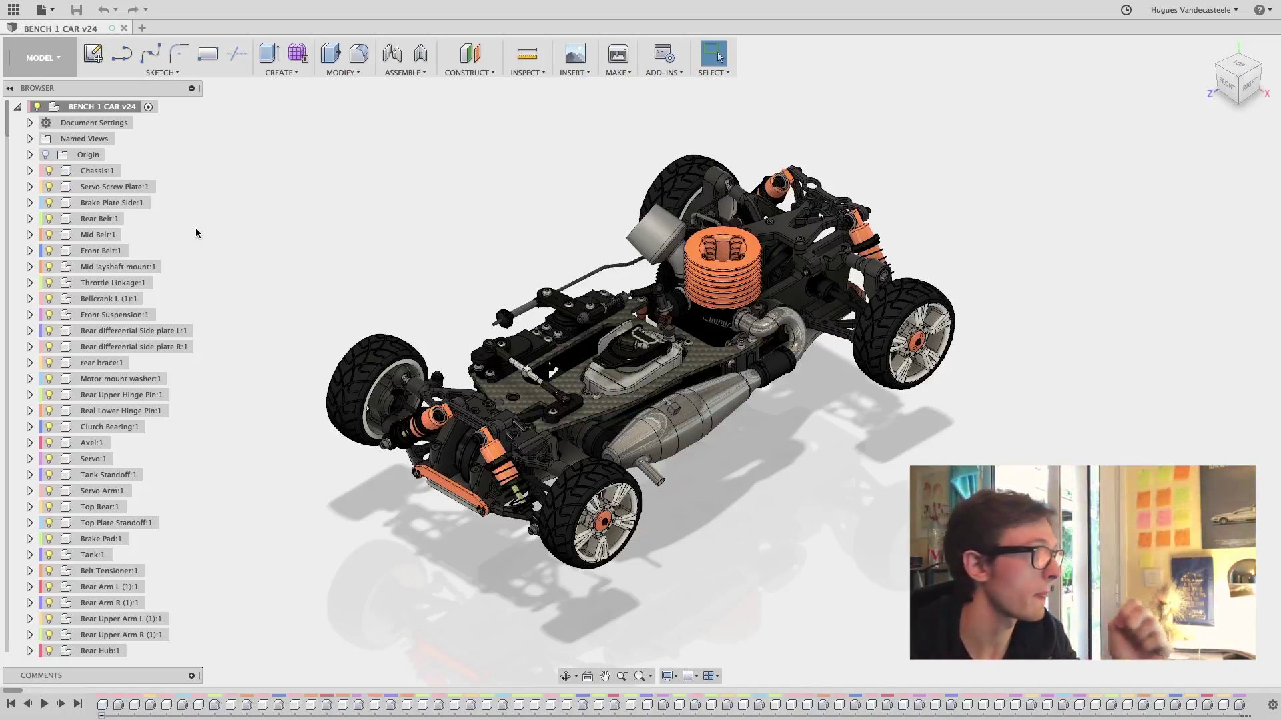
{"action": "left_click", "coordinate": [144, 29]}
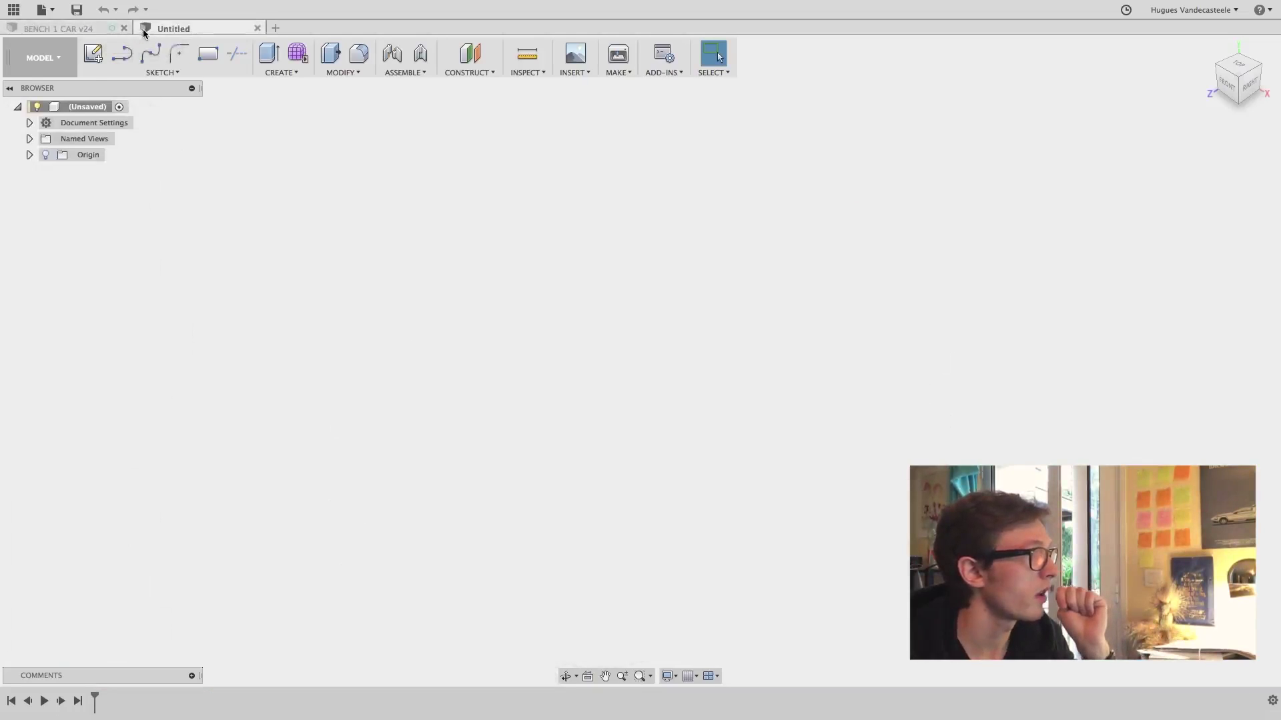
{"action": "left_click", "coordinate": [100, 30]}
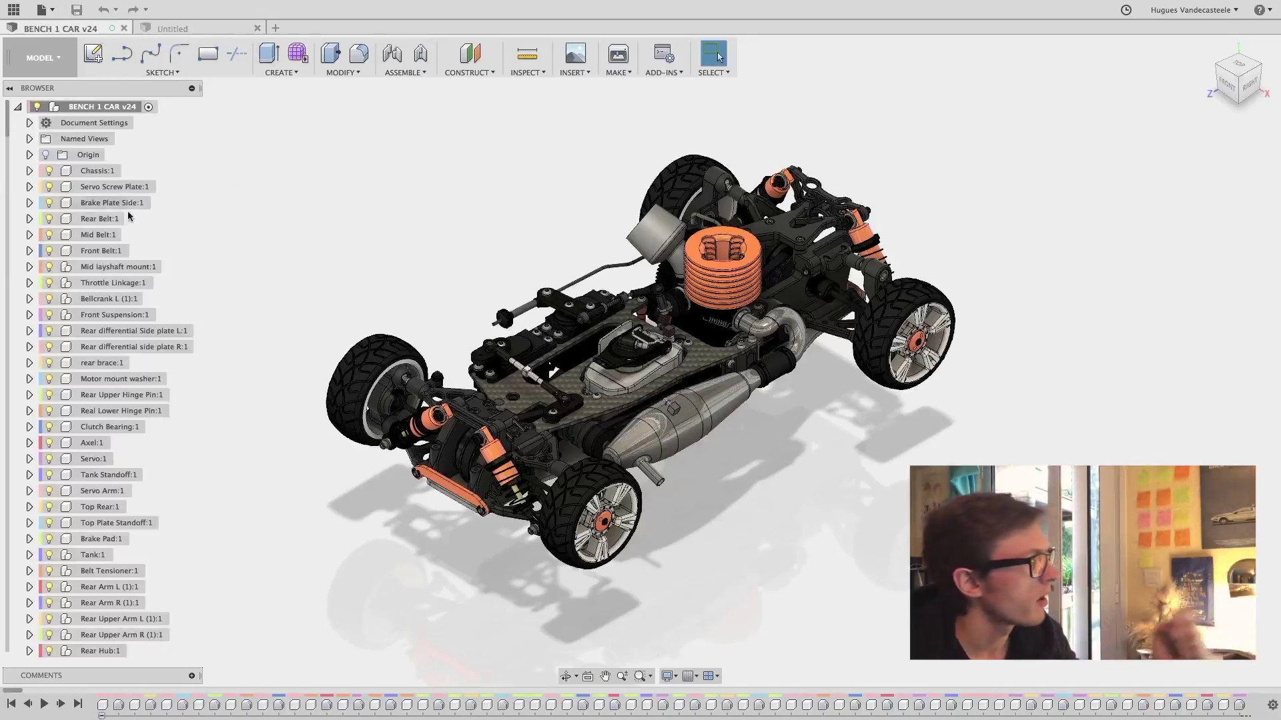
Highlight the Servo Screw Plate component and inspect it up close in the car model
{"action": "left_click", "coordinate": [107, 187]}
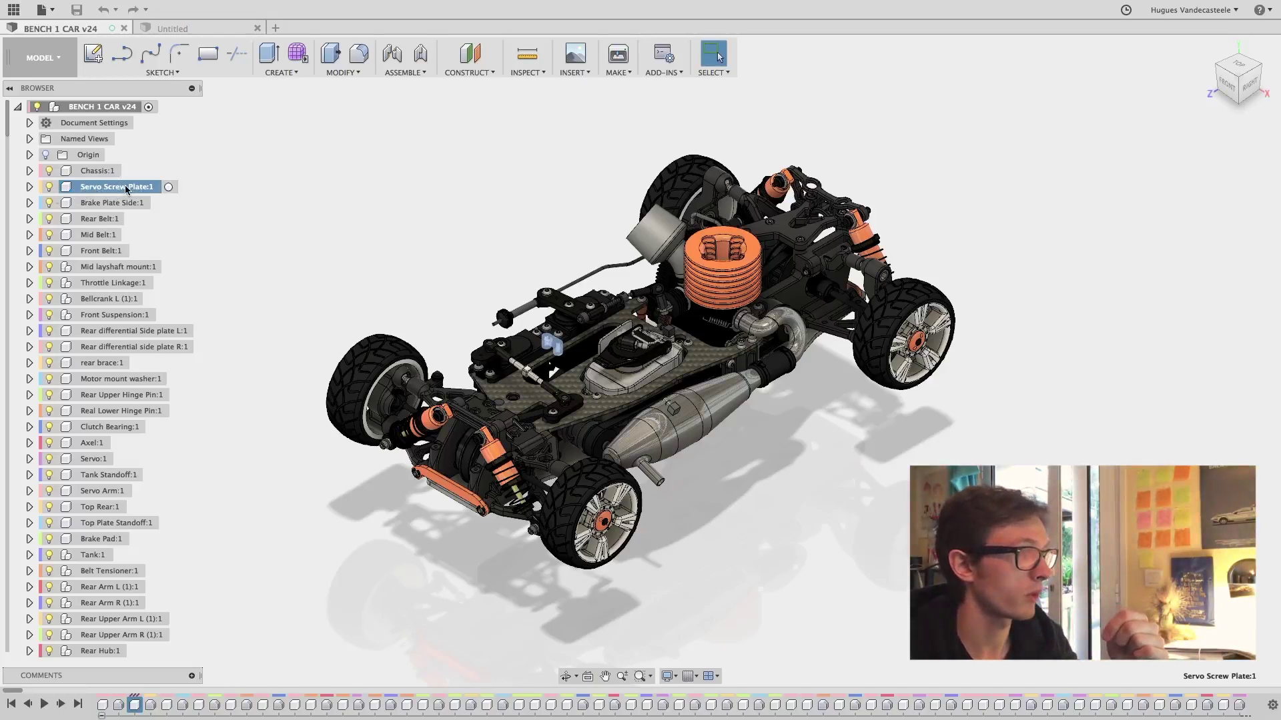
{"action": "scroll", "coordinate": [549, 348], "scroll_direction": "up", "scroll_amount": 10}
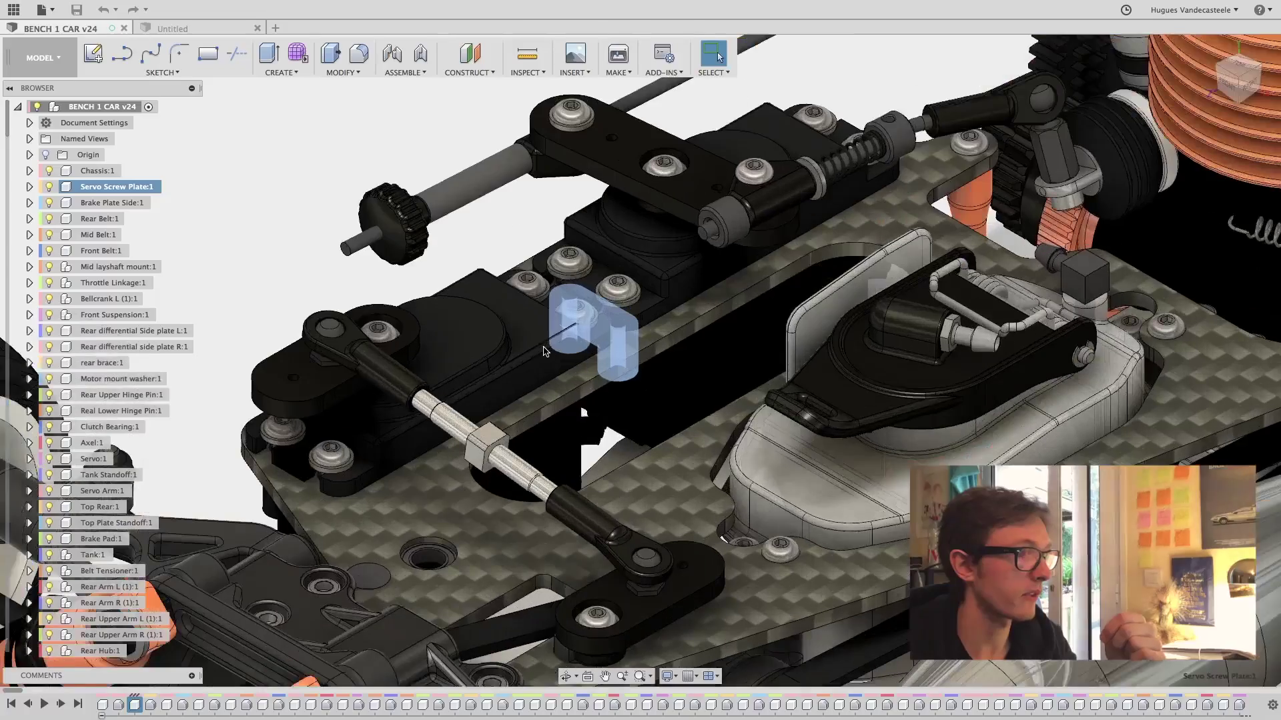
{"action": "scroll", "coordinate": [577, 340], "scroll_direction": "up", "scroll_amount": 3}
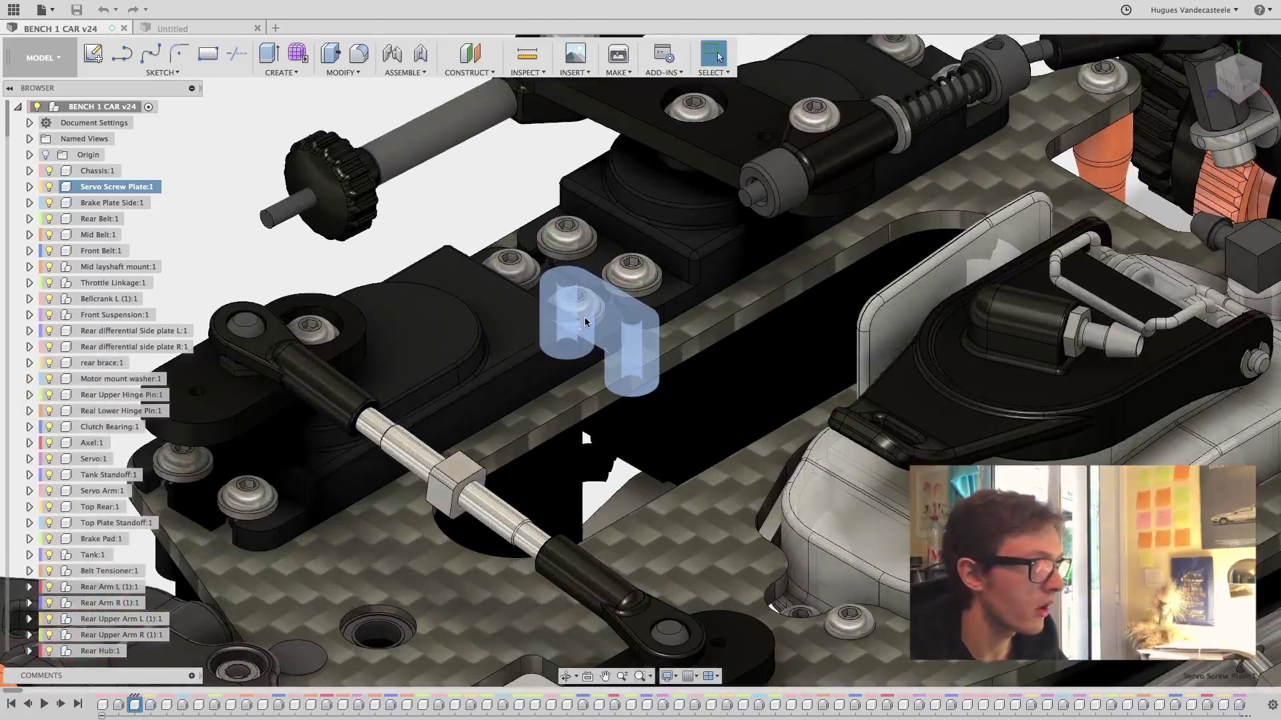
{"action": "middle_click_drag", "start_coordinate": [554, 327], "coordinate": [619, 323], "text": "shift"}
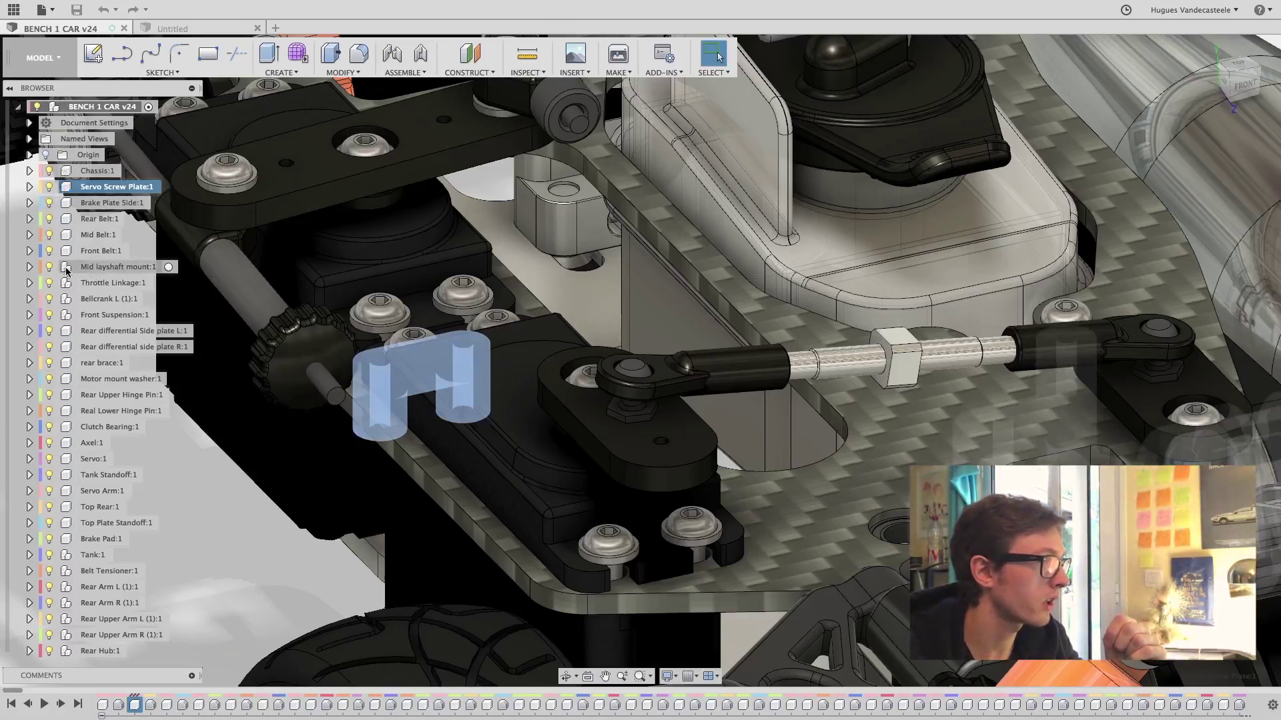
Highlight the Mid layshaft mount assembly and inspect it from another angle in the car model
{"action": "left_click", "coordinate": [113, 268]}
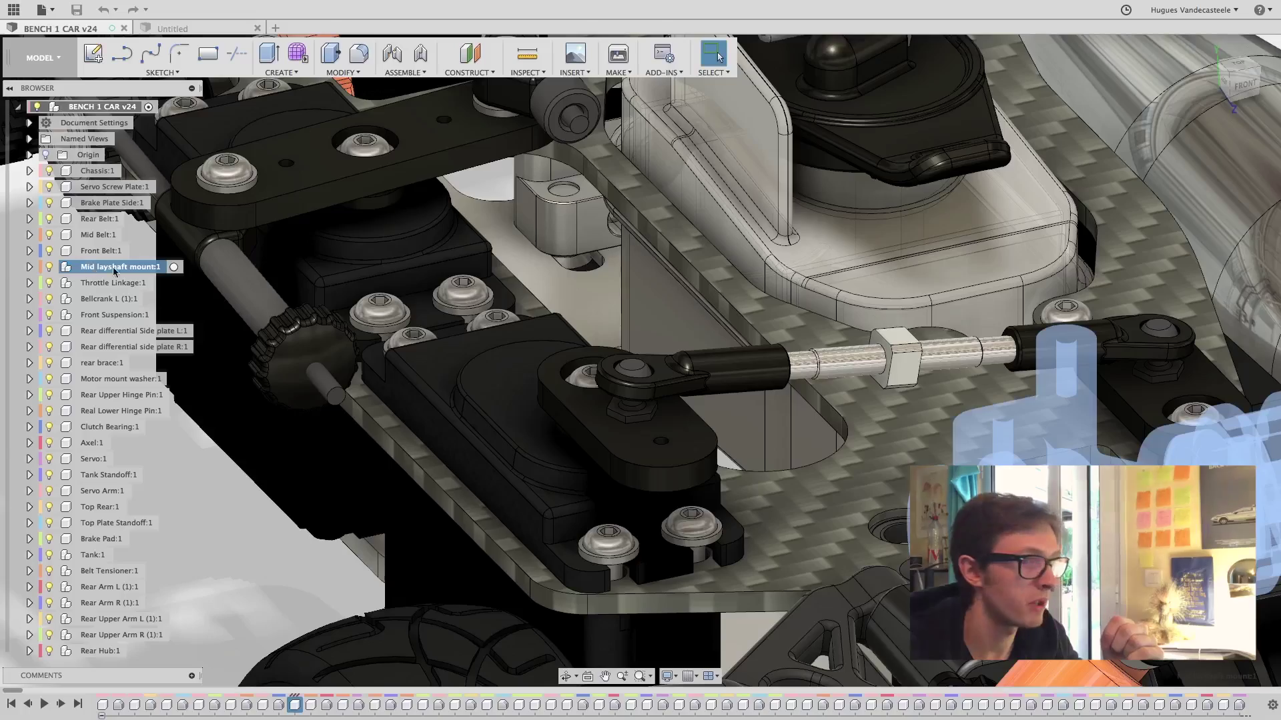
{"action": "middle_click_drag", "start_coordinate": [472, 341], "coordinate": [286, 285]}
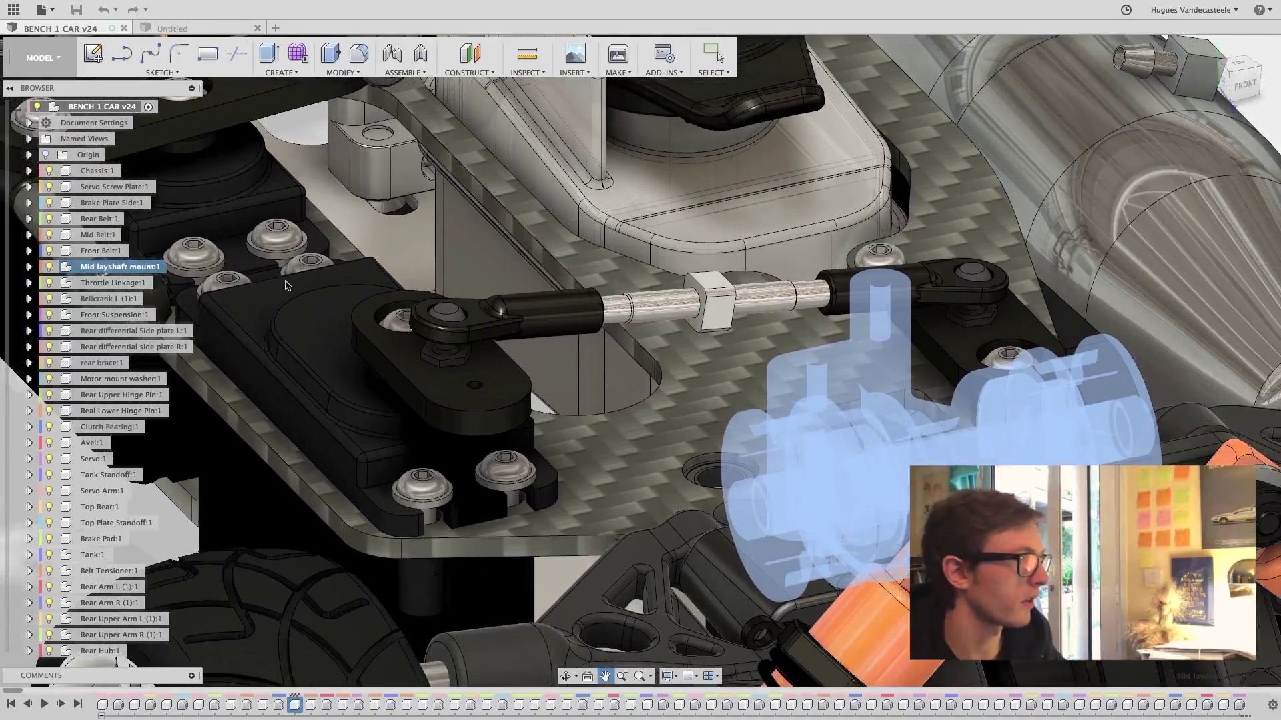
{"action": "middle_click_drag", "start_coordinate": [900, 423], "coordinate": [803, 372]}
{"action": "middle_click_drag", "start_coordinate": [887, 376], "coordinate": [822, 365], "text": "shift"}
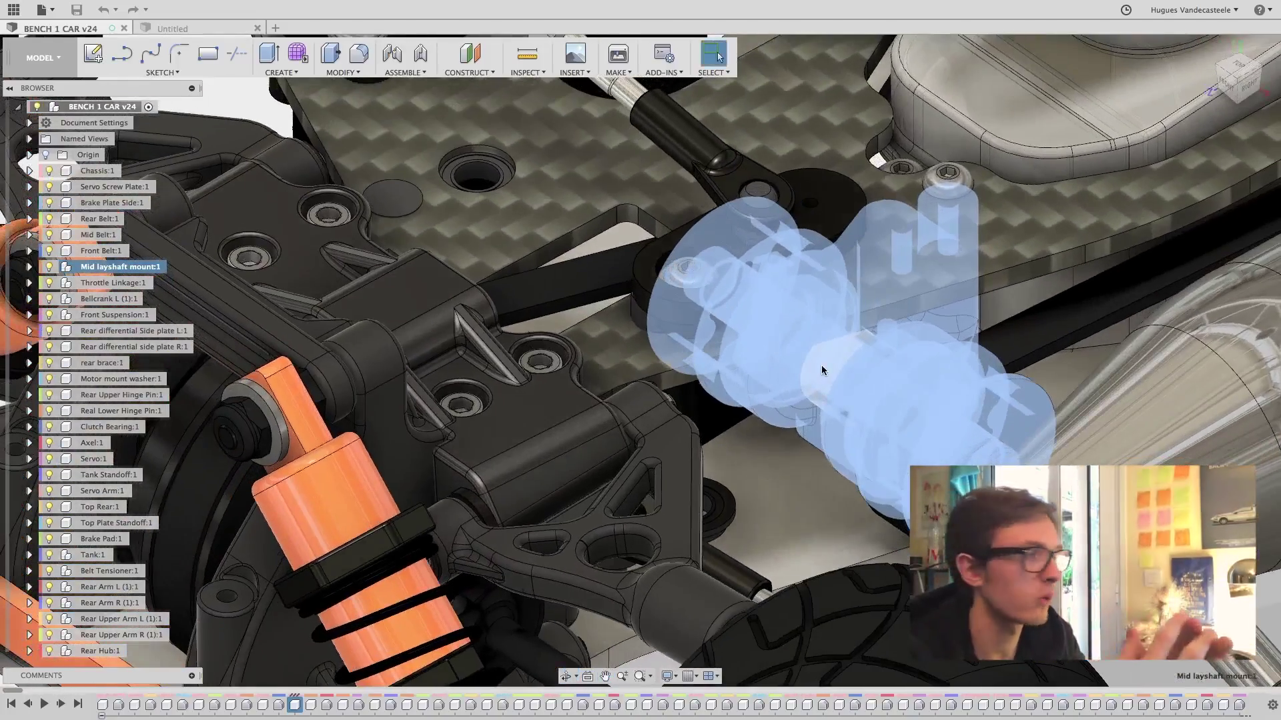
Expand the Mid layshaft mount assembly, highlighting its Mid Layshaft Bearing and the whole assembly
{"action": "left_click", "coordinate": [30, 267]}
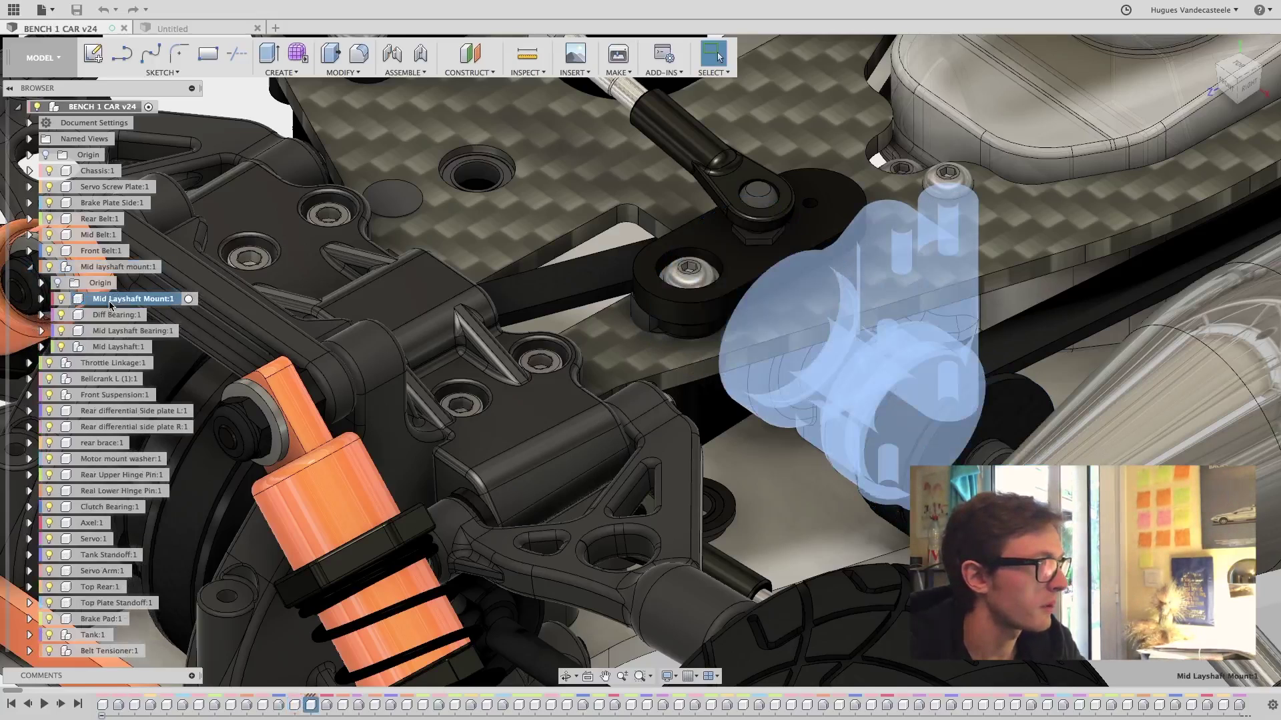
{"action": "left_click", "coordinate": [117, 330]}
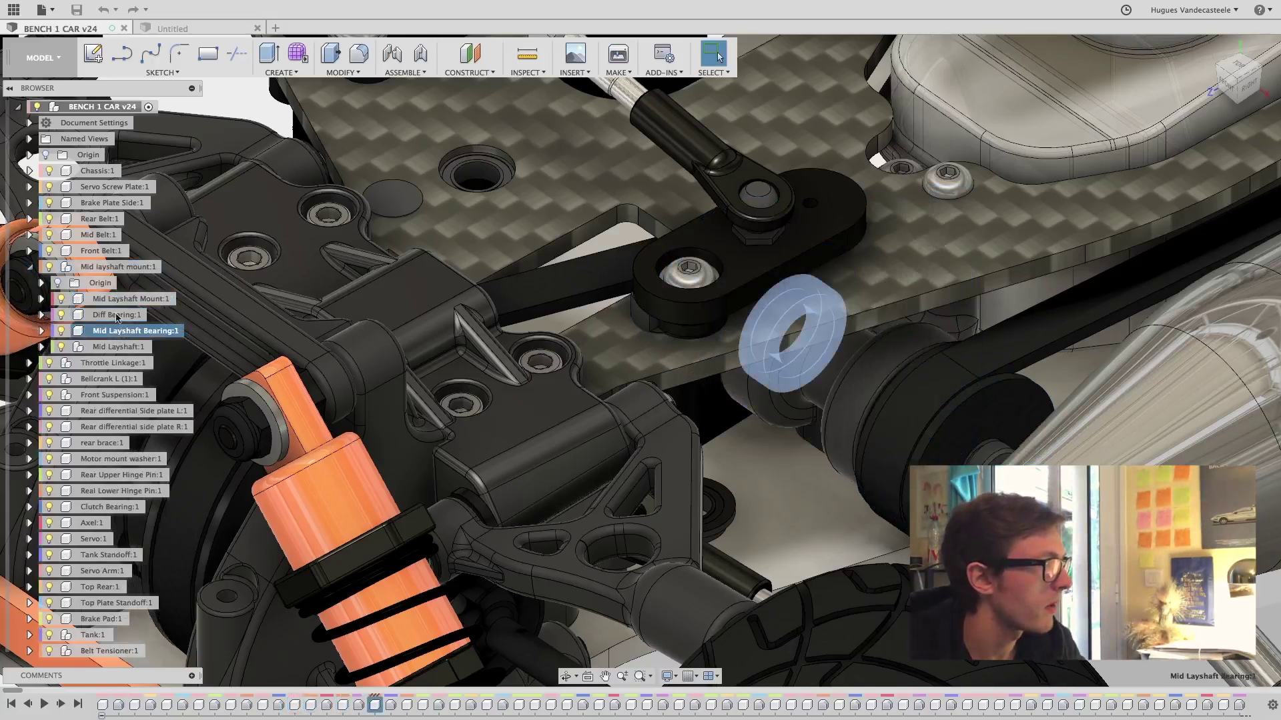
{"action": "left_click", "coordinate": [116, 268]}
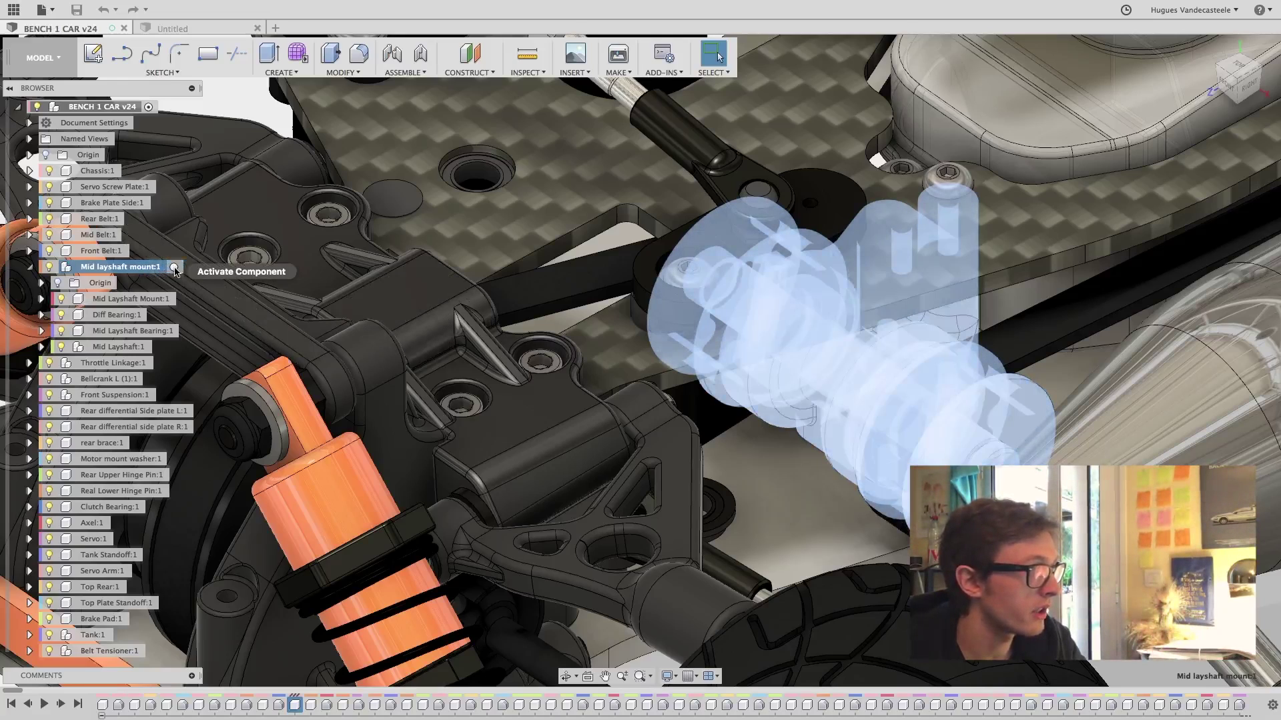
Activate the Mid layshaft mount component and examine it in place within the car
{"action": "left_click", "coordinate": [173, 267]}
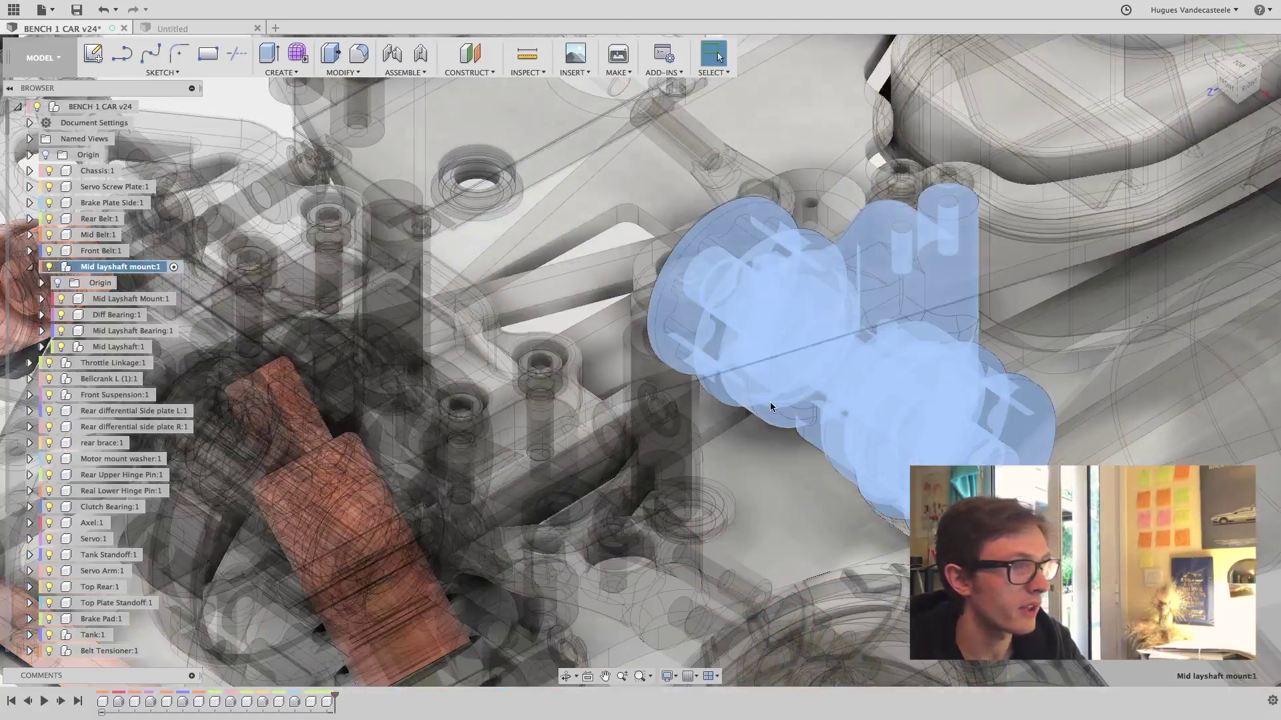
{"action": "scroll", "coordinate": [1009, 425], "scroll_direction": "down", "scroll_amount": 5}
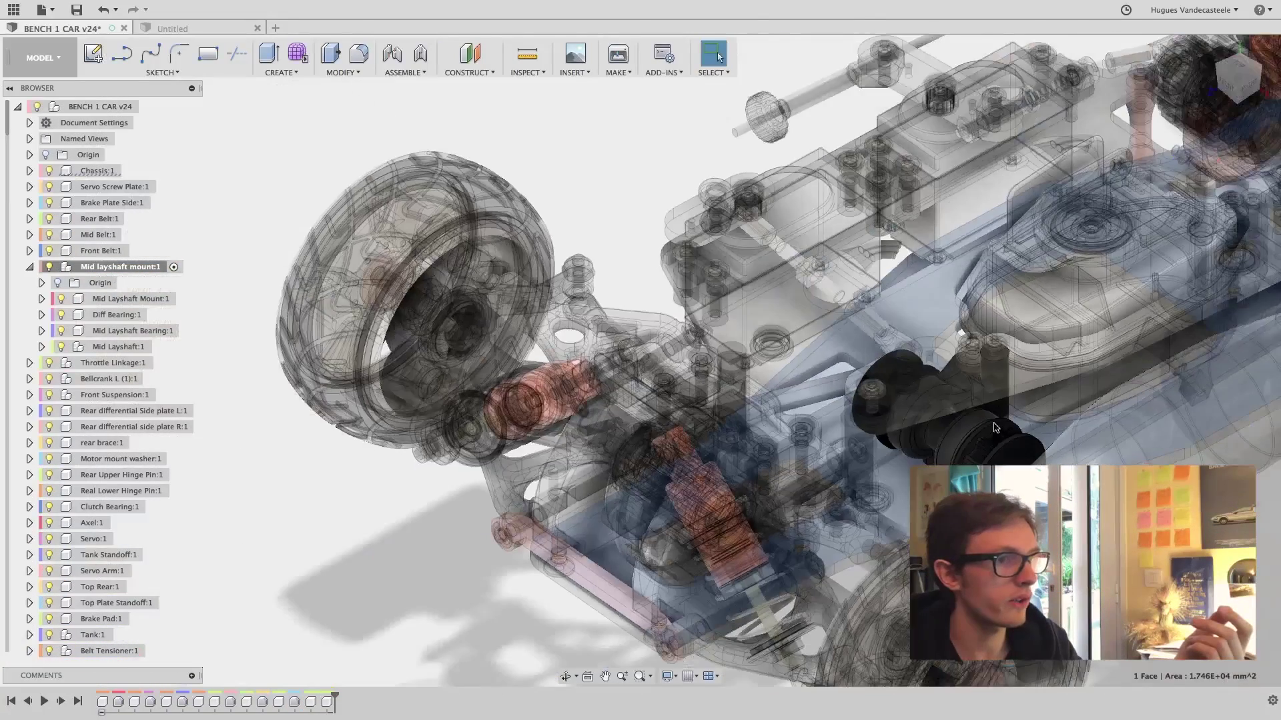
{"action": "scroll", "coordinate": [1008, 424], "scroll_direction": "down", "scroll_amount": 5}
{"action": "middle_click_drag", "start_coordinate": [793, 348], "coordinate": [751, 362]}
{"action": "scroll", "coordinate": [740, 360], "scroll_direction": "up", "scroll_amount": 10}
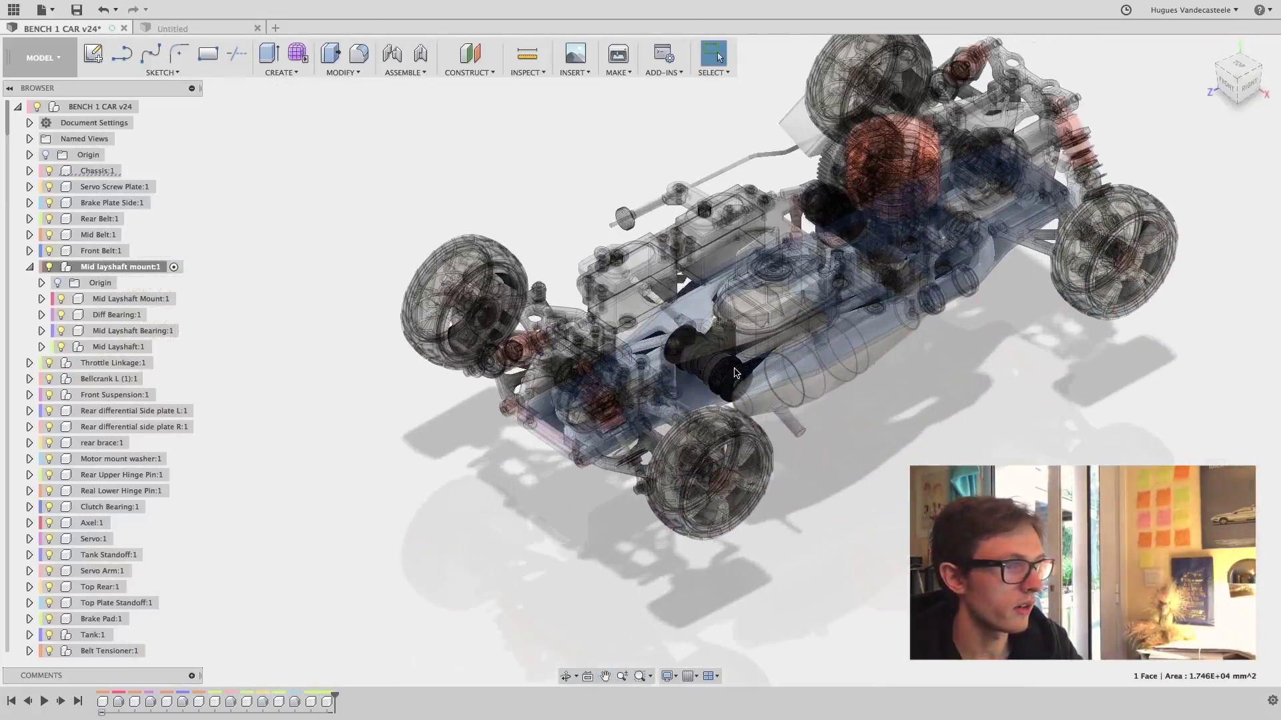
{"action": "scroll", "coordinate": [716, 359], "scroll_direction": "down", "scroll_amount": 2}
{"action": "scroll", "coordinate": [715, 357], "scroll_direction": "up", "scroll_amount": 2}
{"action": "scroll", "coordinate": [715, 358], "scroll_direction": "down", "scroll_amount": 5}
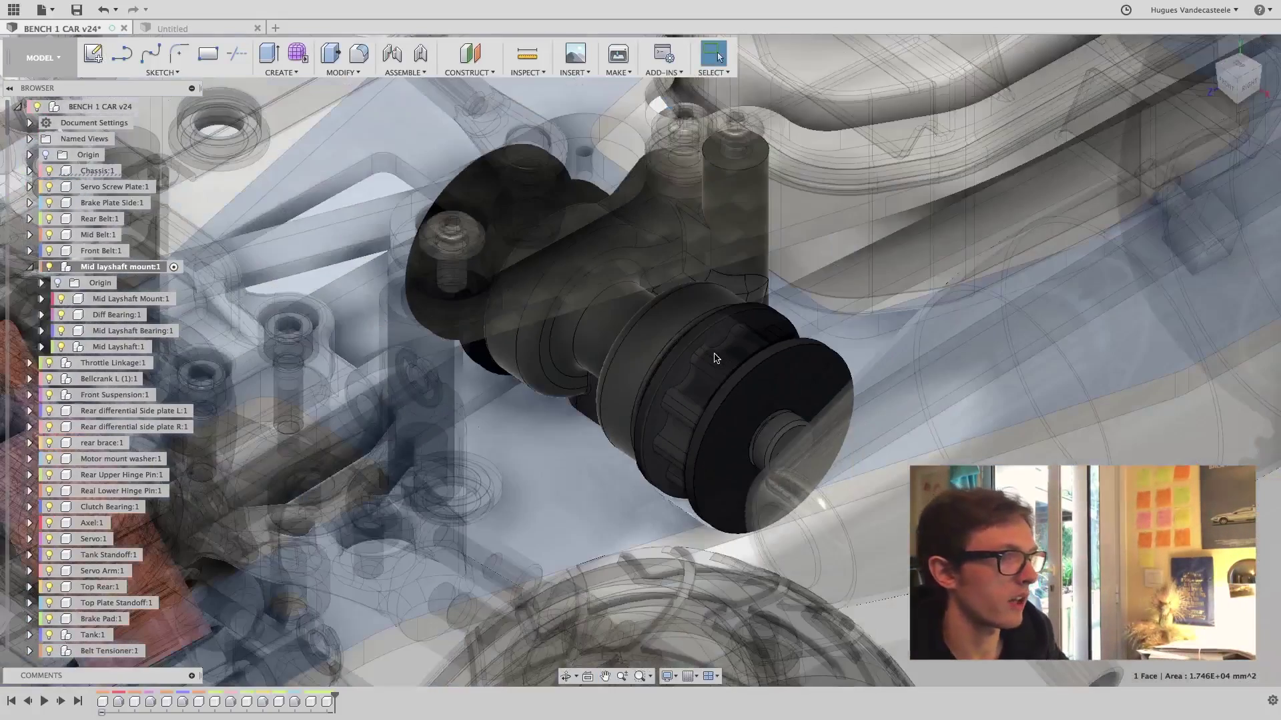
Highlight the Mid Layshaft Mount, Diff Bearing, Mid Layshaft Bearing and Mid Layshaft one after another within the active mount assembly
{"action": "middle_click_drag", "start_coordinate": [699, 304], "coordinate": [679, 326]}
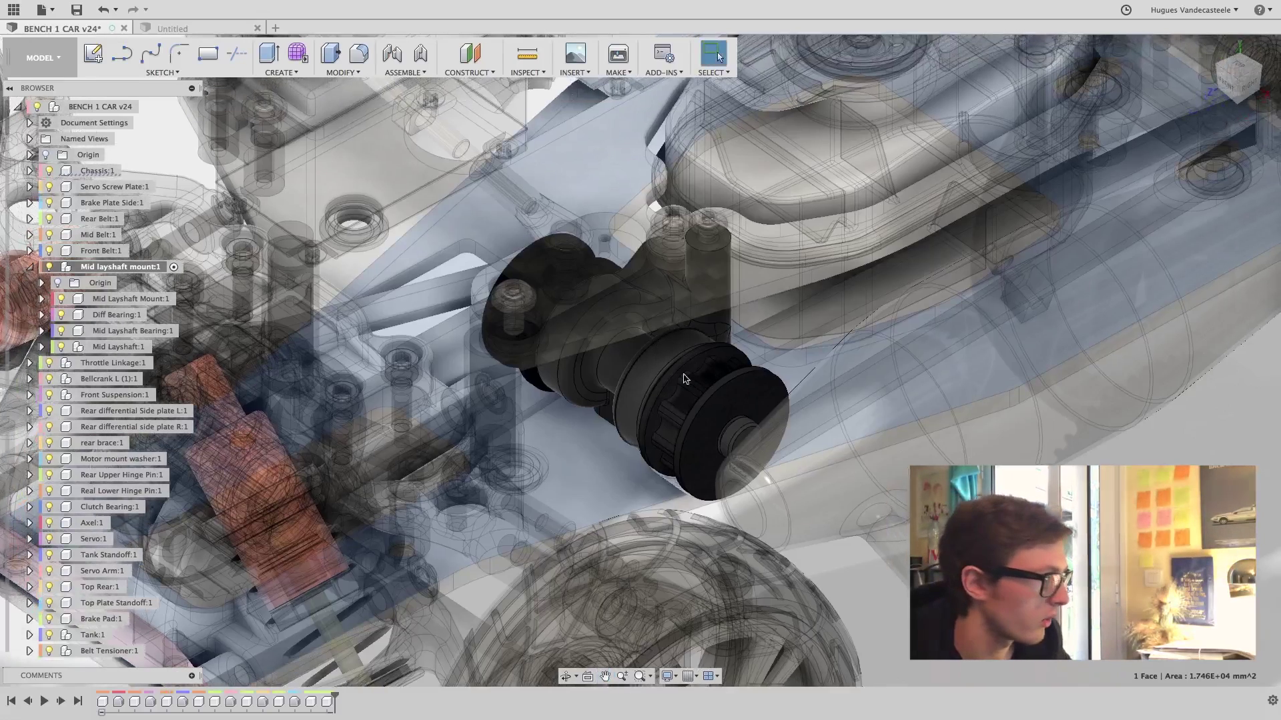
{"action": "left_click", "coordinate": [128, 300]}
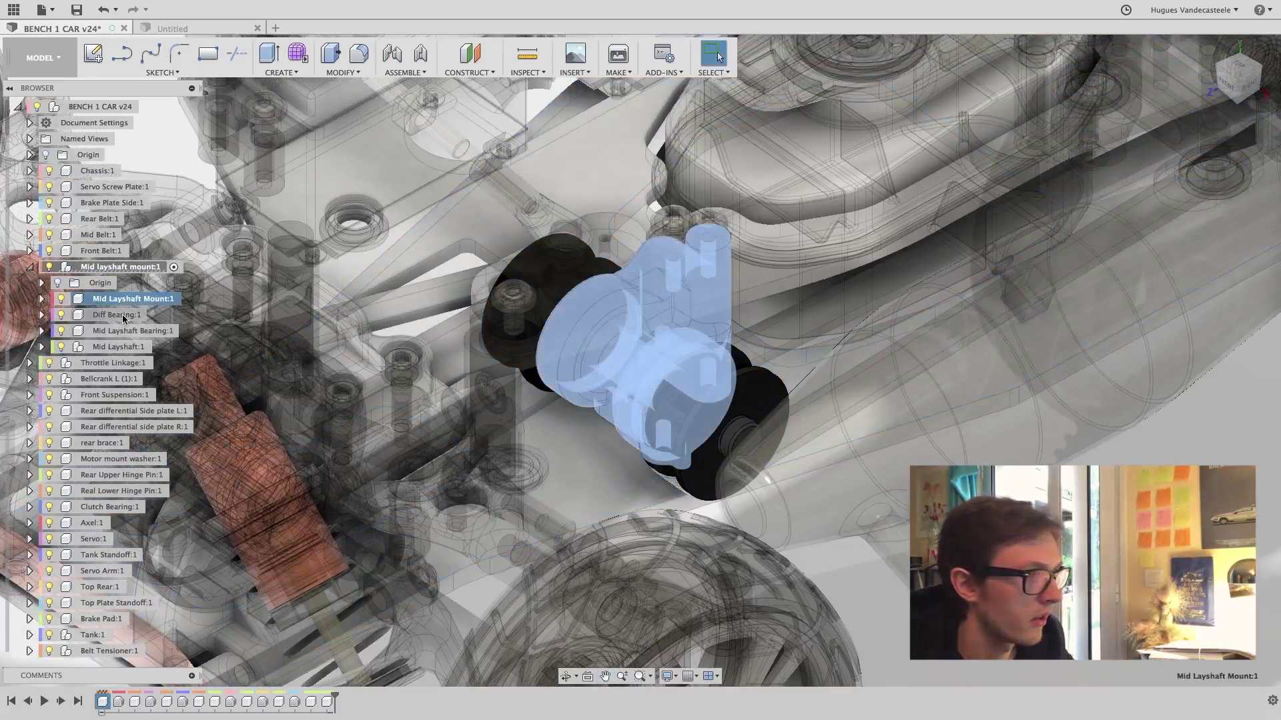
{"action": "left_click", "coordinate": [118, 315]}
{"action": "left_click", "coordinate": [122, 333]}
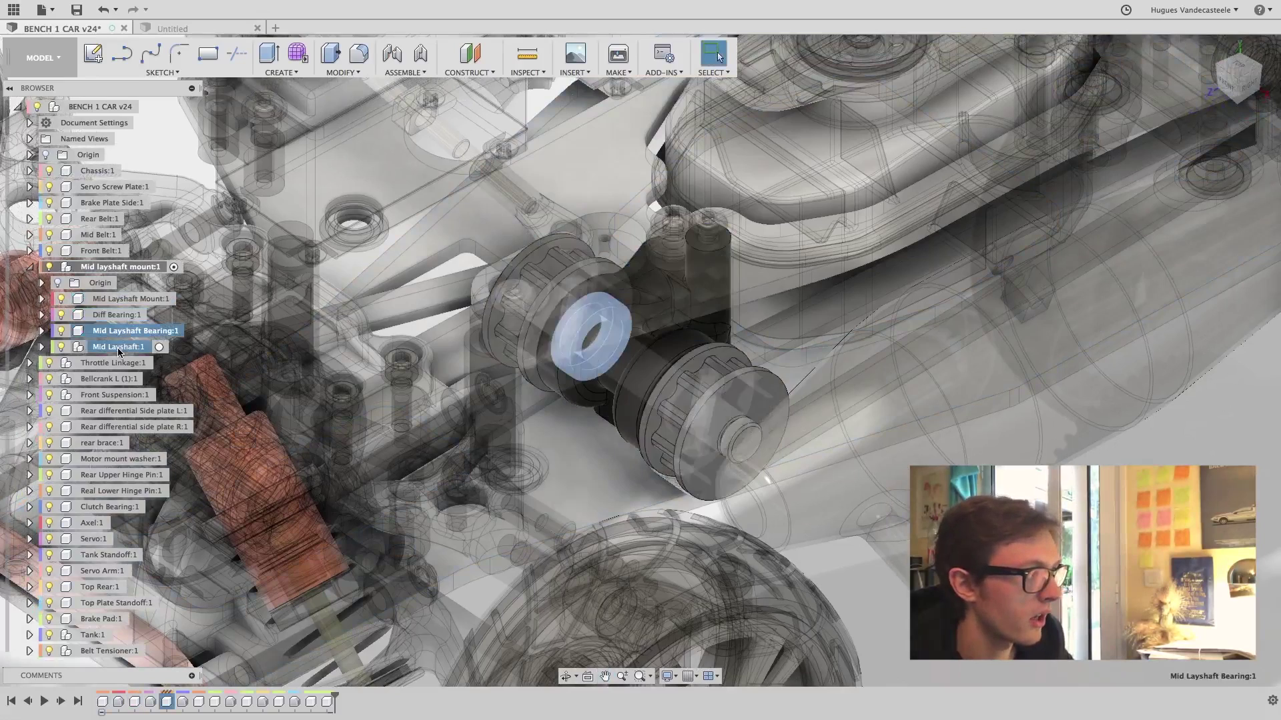
{"action": "left_click", "coordinate": [121, 347]}
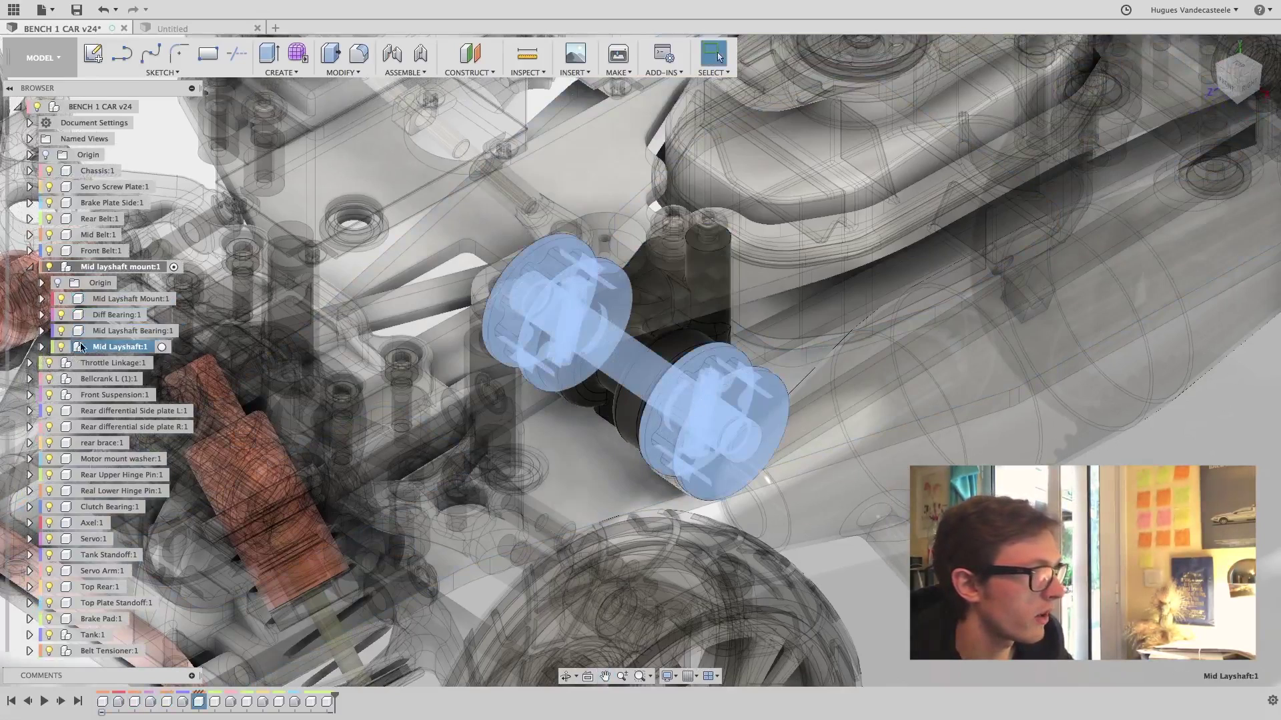
Expand the Mid Layshaft sub-assembly and highlight its Layshaft Pin and Side Pully:2 parts in the model
{"action": "left_click", "coordinate": [42, 347]}
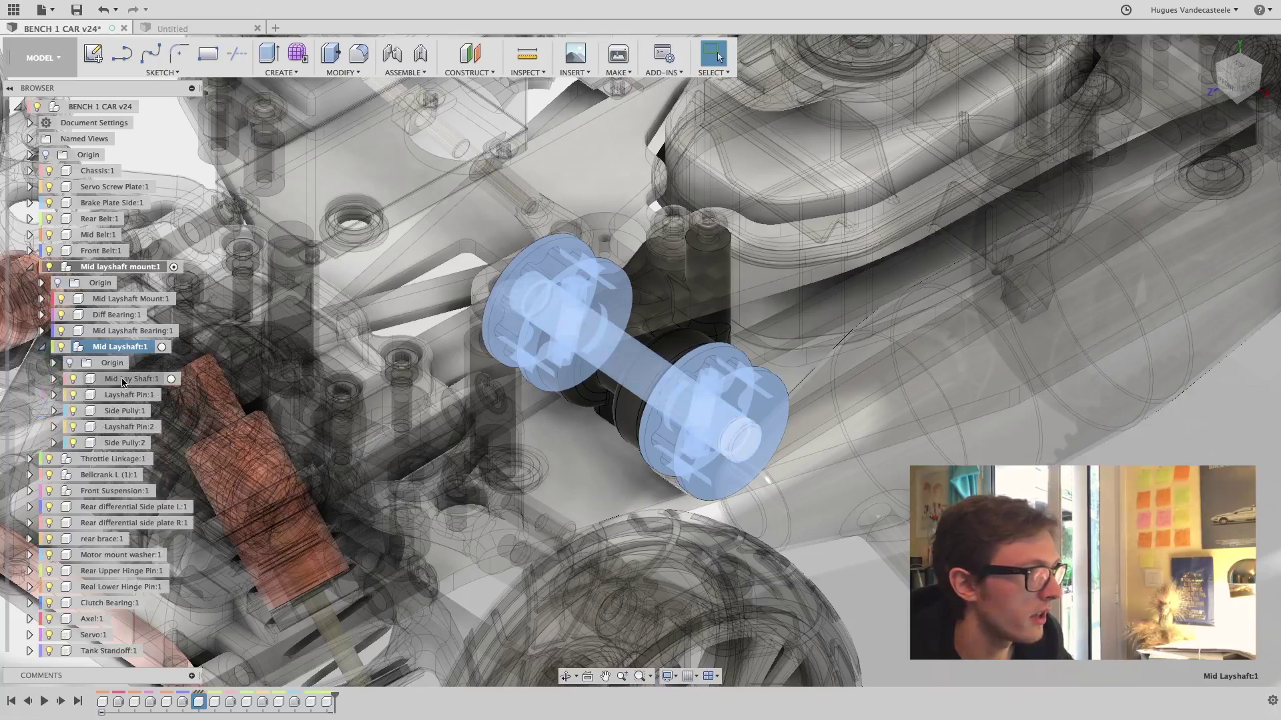
{"action": "left_click", "coordinate": [122, 395]}
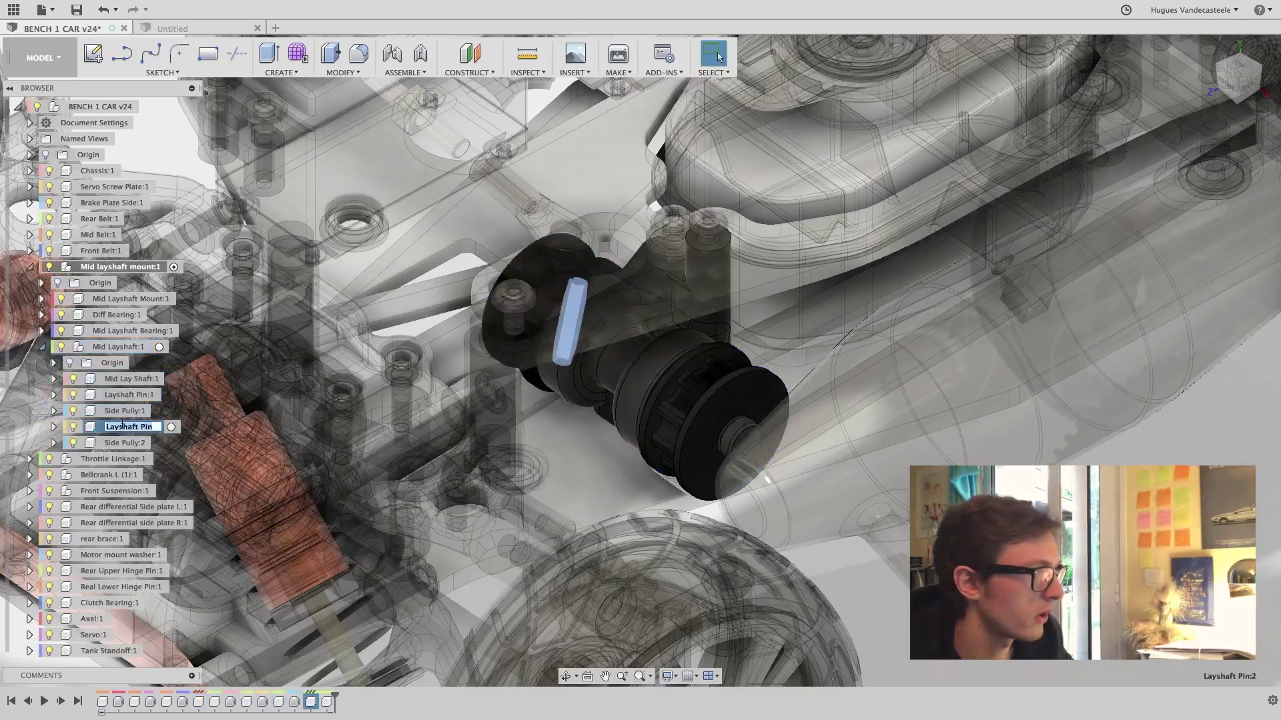
{"action": "left_click", "coordinate": [126, 443]}
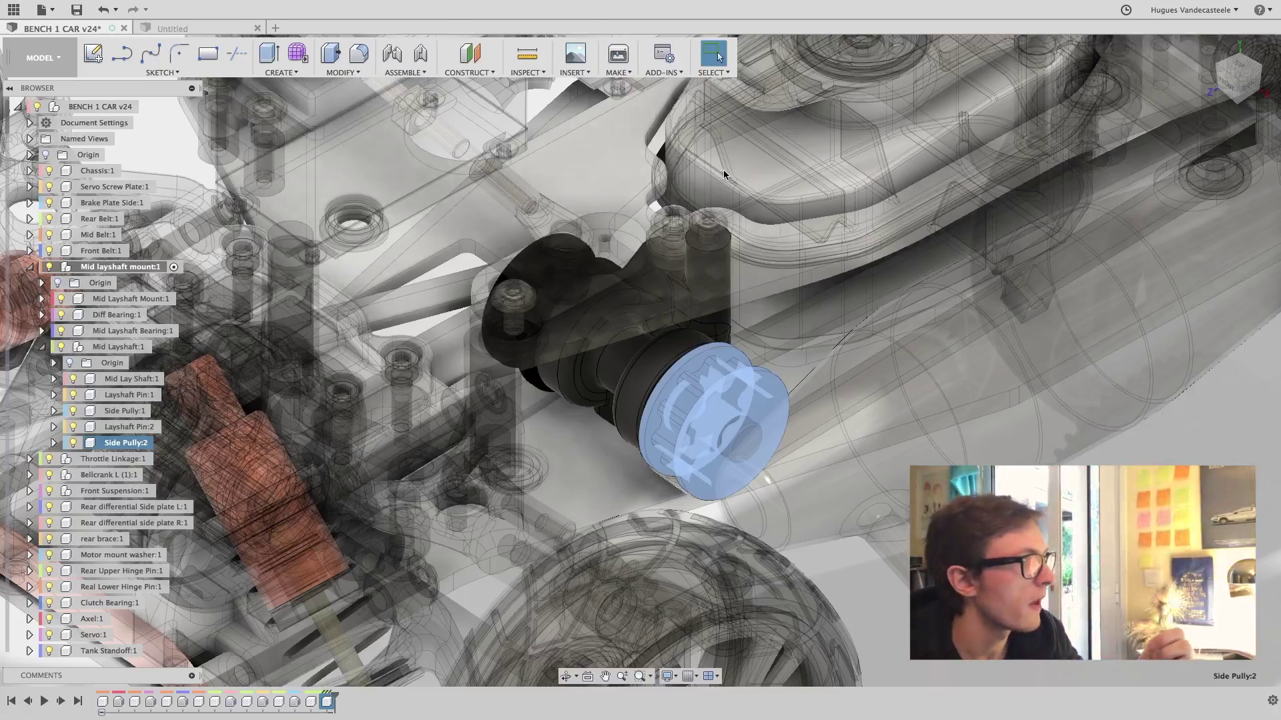
Hide the Side Pully:2 part of the Mid Layshaft and show it again
{"action": "left_click", "coordinate": [73, 379]}
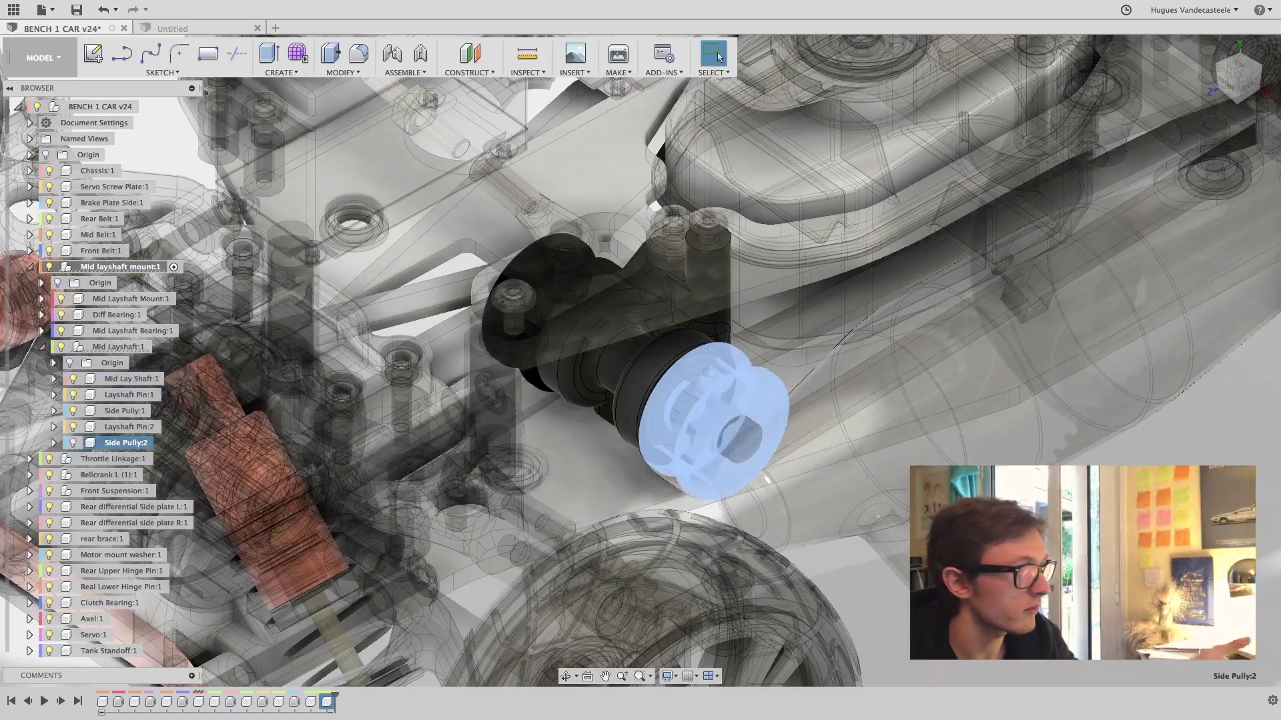
{"action": "left_click", "coordinate": [74, 443]}
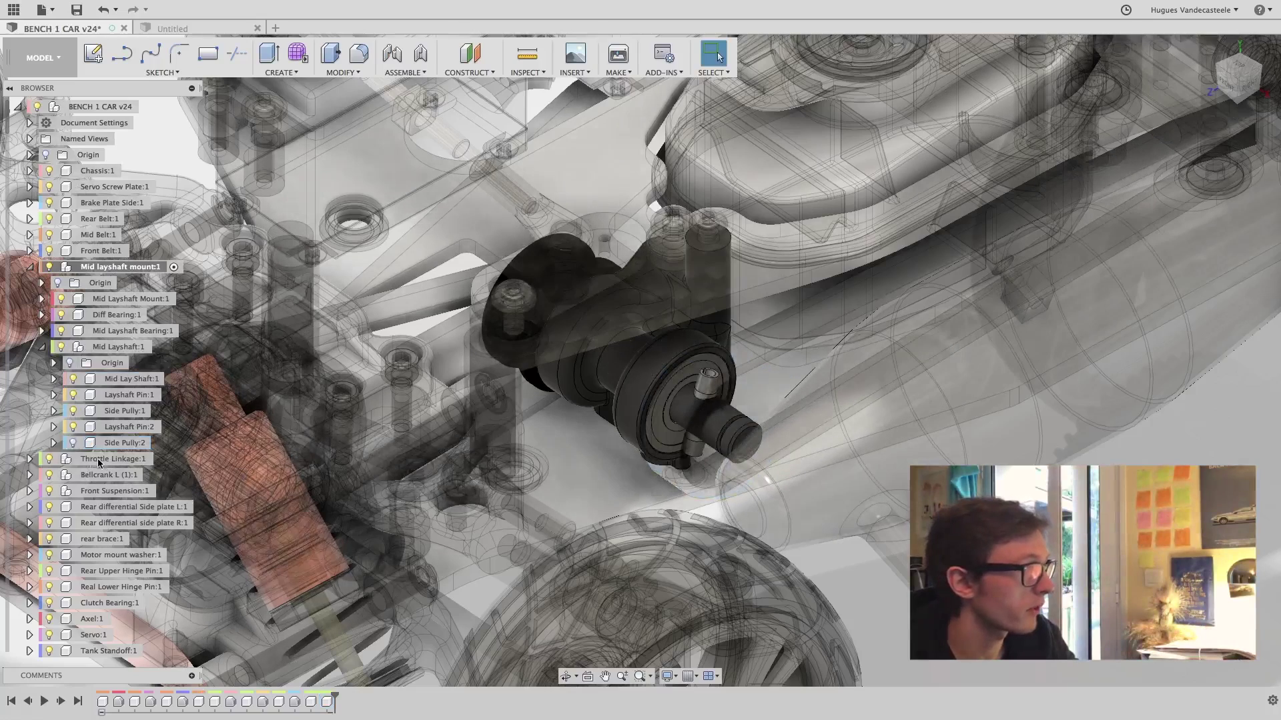
{"action": "left_click", "coordinate": [73, 444]}
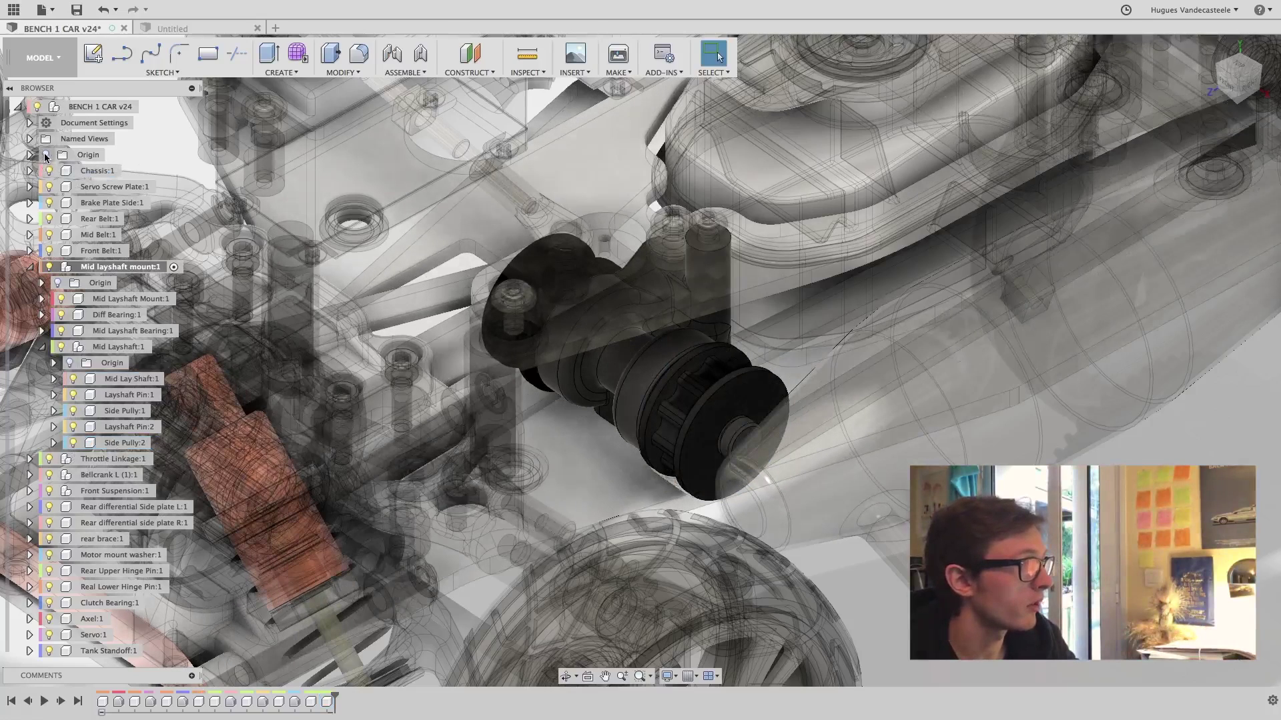
Show the origin of the BENCH 1 CAR assembly and bring the entire car into view
{"action": "left_click", "coordinate": [46, 155]}
{"action": "middle_click_drag", "start_coordinate": [672, 170], "coordinate": [661, 157], "text": "shift"}
{"action": "scroll", "coordinate": [664, 173], "scroll_direction": "down", "scroll_amount": 3}
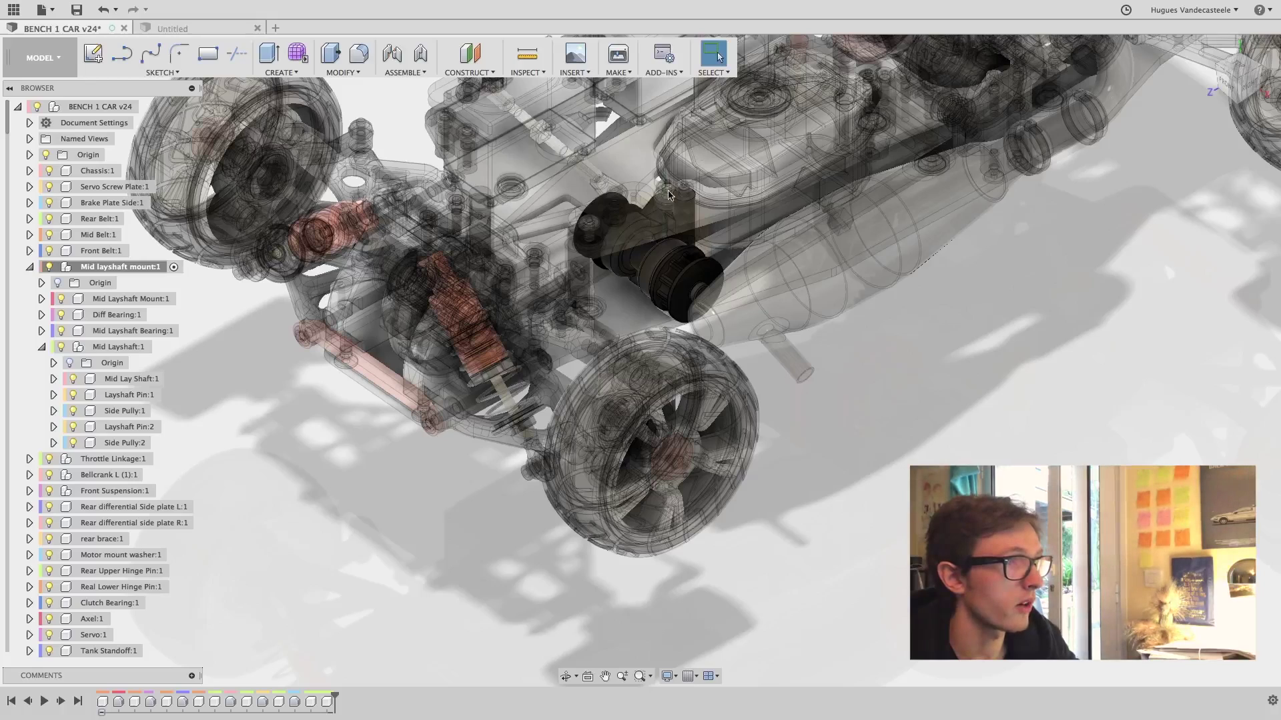
{"action": "middle_click_drag", "start_coordinate": [631, 255], "coordinate": [612, 273], "text": "shift"}
{"action": "scroll", "coordinate": [612, 271], "scroll_direction": "down", "scroll_amount": 6}
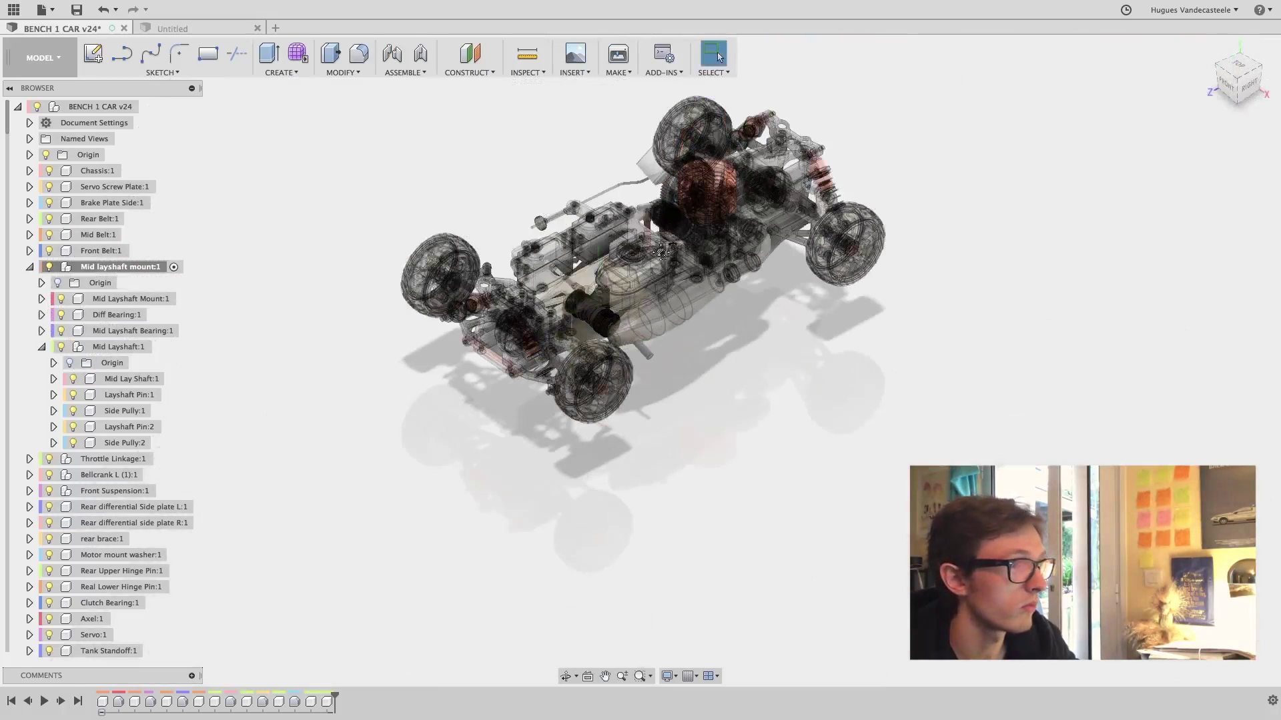
{"action": "middle_click_drag", "start_coordinate": [661, 252], "coordinate": [647, 272]}
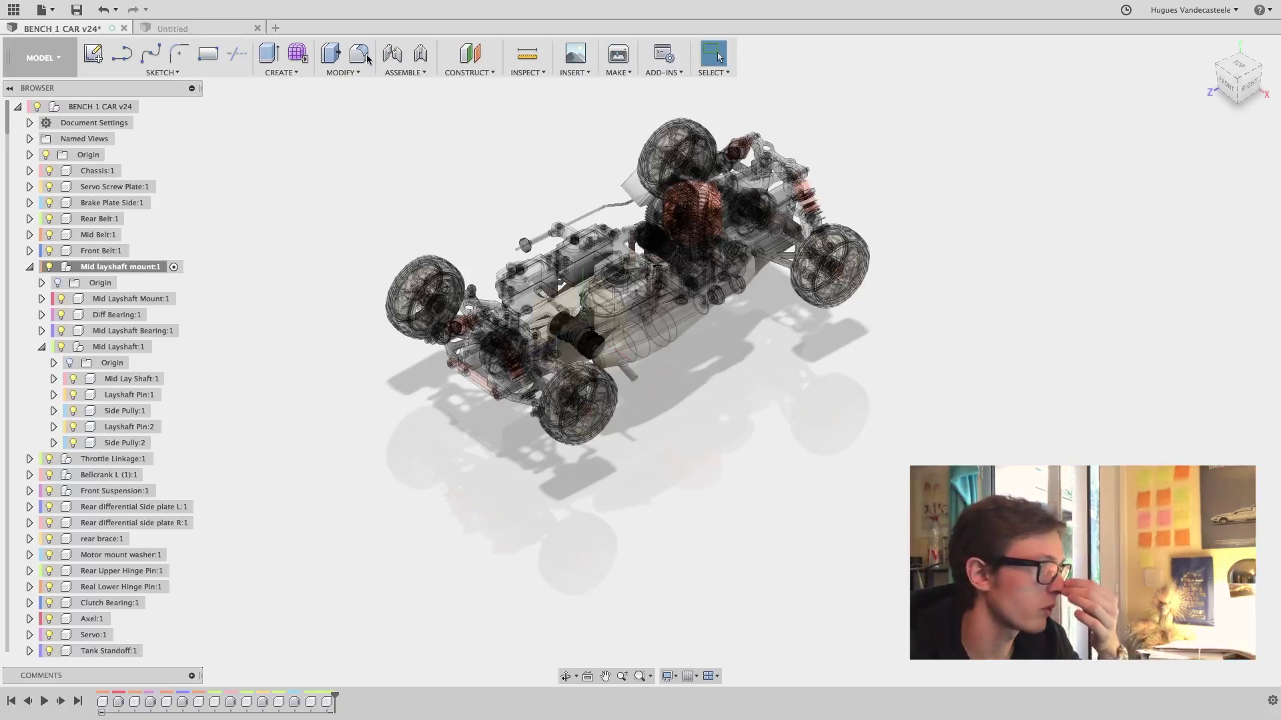
Switch to the empty Untitled design and display its origin planes and the layout grid
{"action": "left_click", "coordinate": [181, 29]}
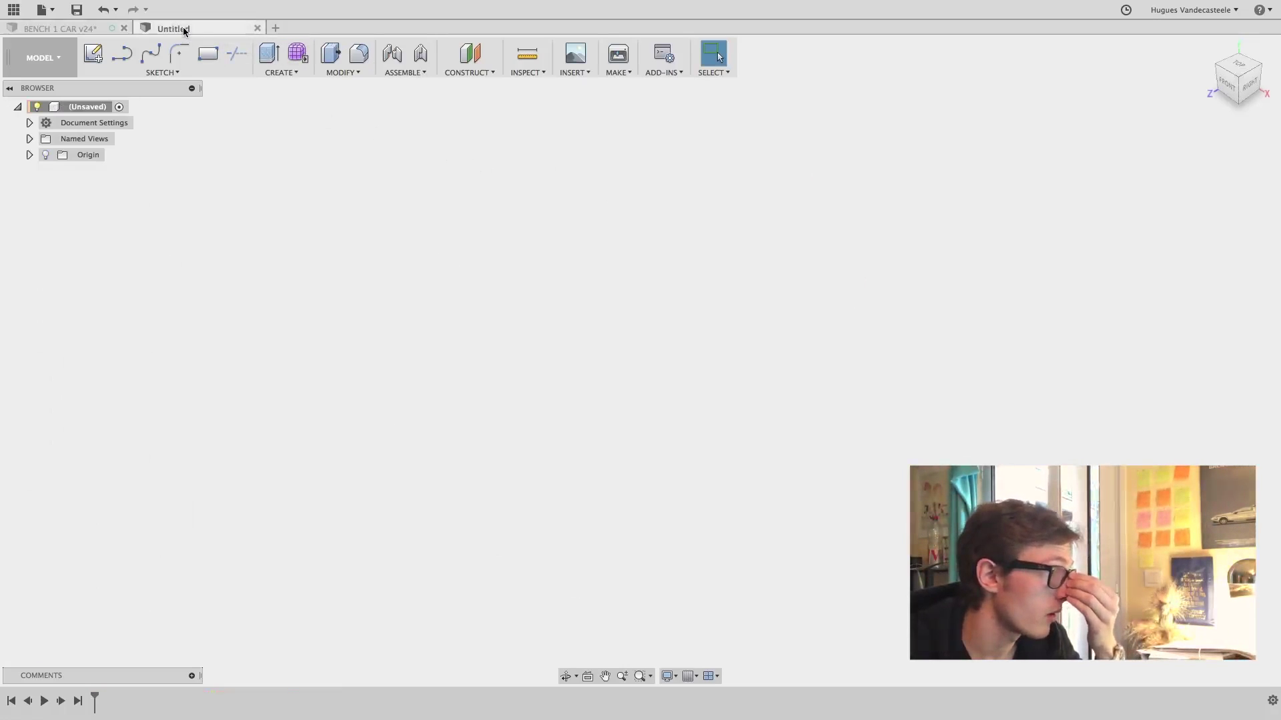
{"action": "left_click", "coordinate": [47, 155]}
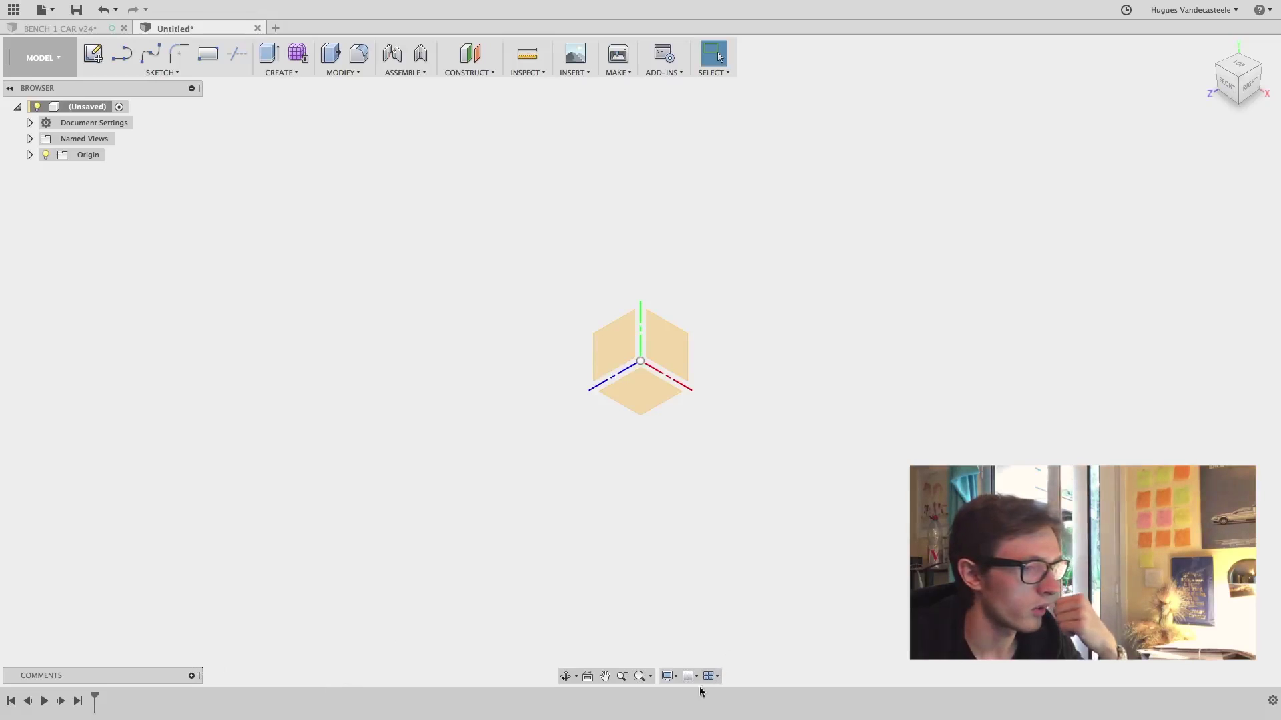
{"action": "left_click", "coordinate": [669, 677]}
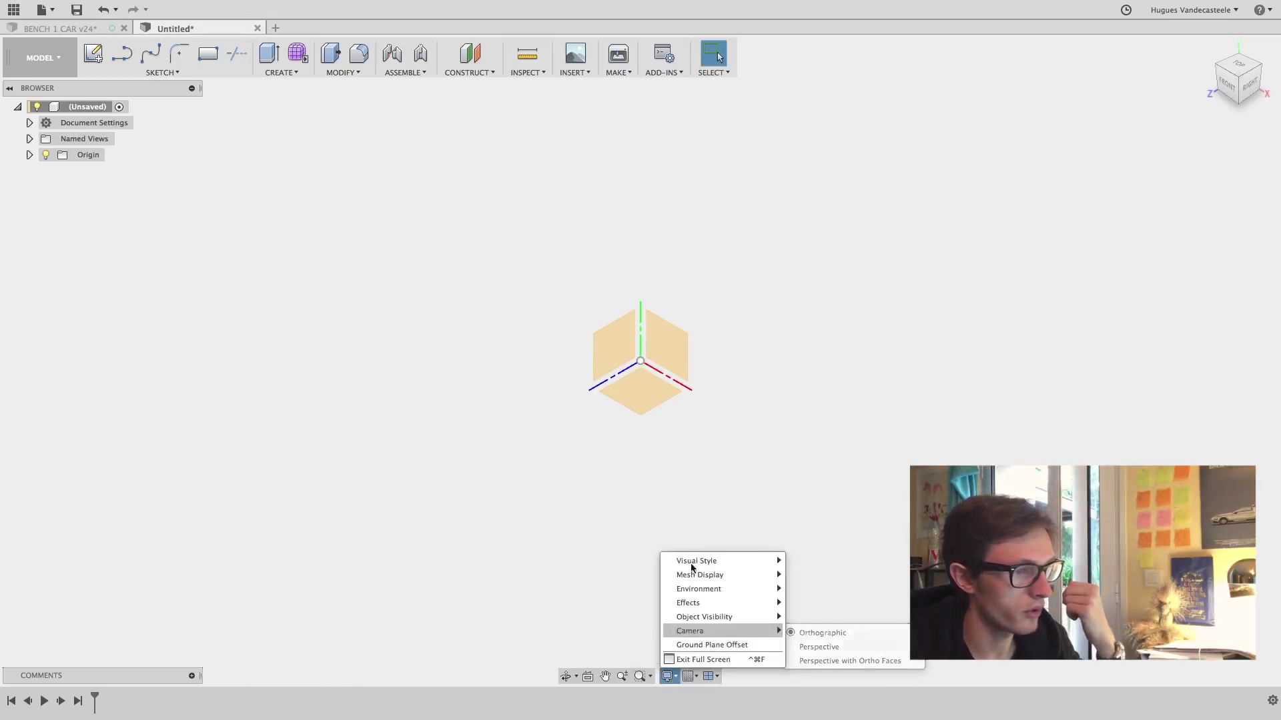
{"action": "mouse_move", "coordinate": [711, 573]}
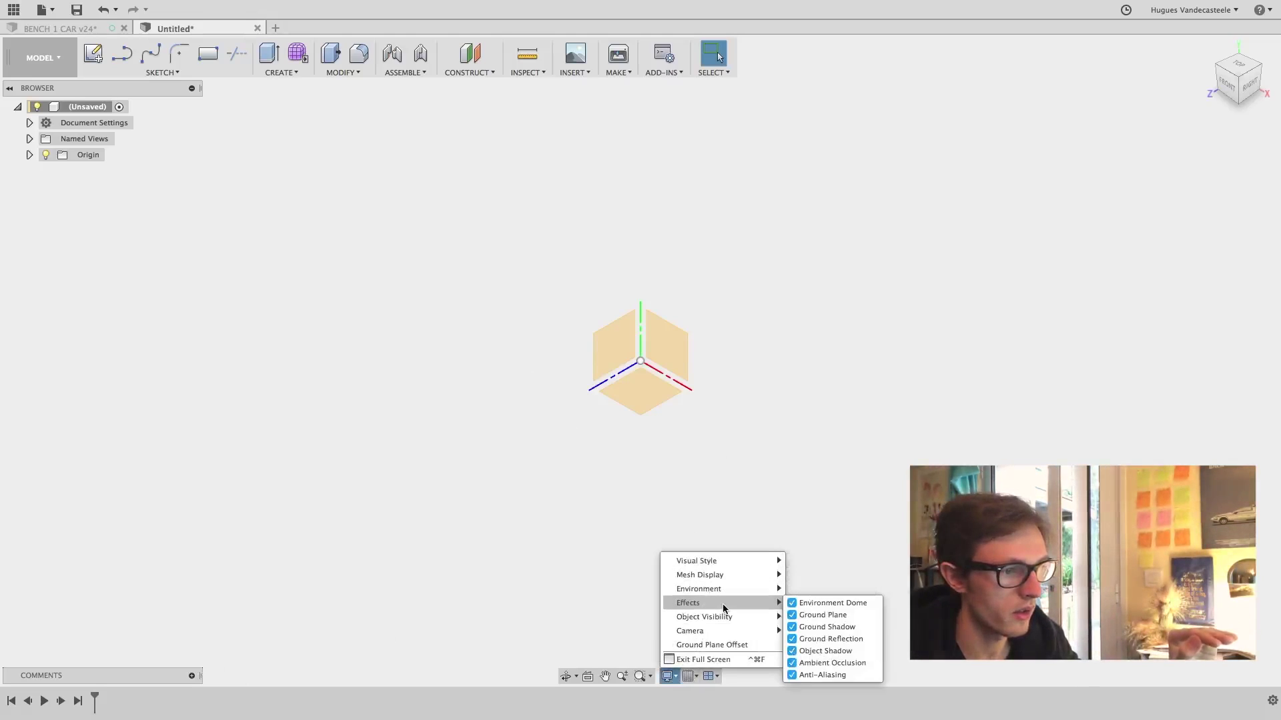
{"action": "left_click", "coordinate": [691, 676]}
{"action": "left_click", "coordinate": [719, 596]}
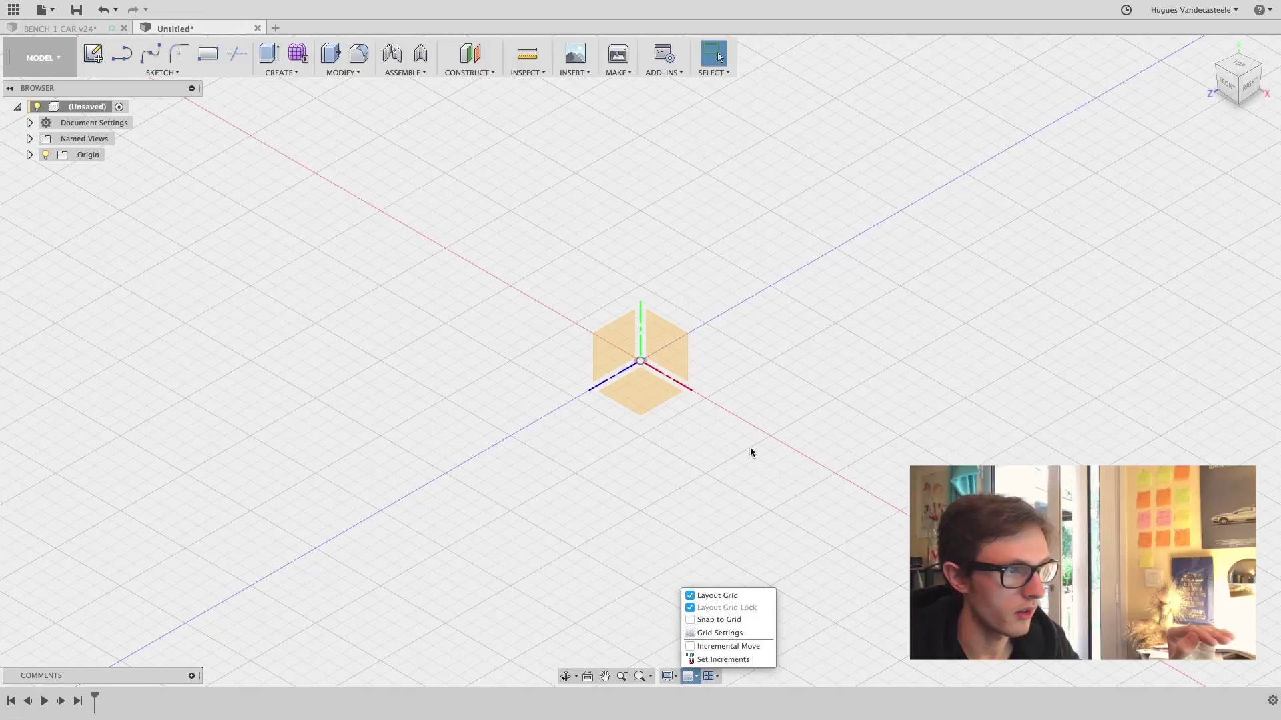
{"action": "left_click", "coordinate": [751, 446]}
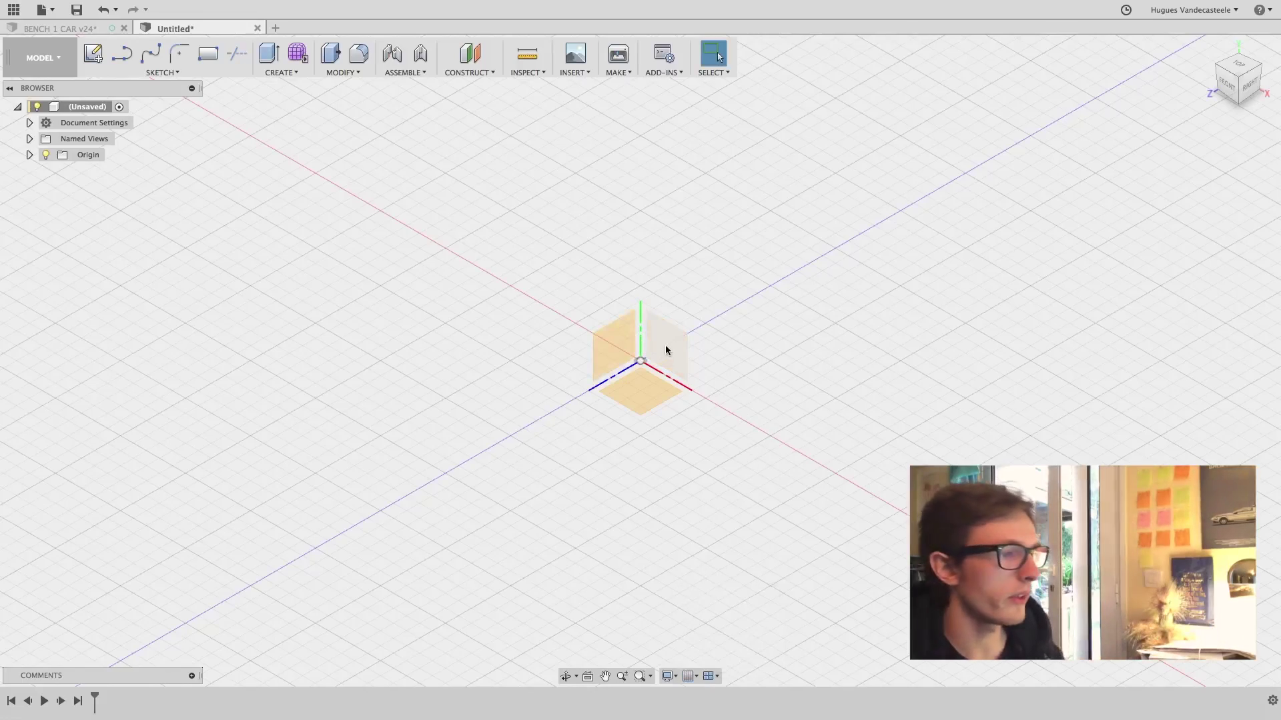
Examine the origin planes, axes and layout grid of the empty design from several angles
{"action": "mouse_move", "coordinate": [594, 491]}
{"action": "middle_mouse_down", "text": "shift"}
{"action": "mouse_move", "coordinate": [492, 472]}
{"action": "mouse_move", "coordinate": [603, 463]}
{"action": "mouse_move", "coordinate": [558, 492]}
{"action": "mouse_move", "coordinate": [607, 496]}
{"action": "middle_mouse_up", "text": "shift"}
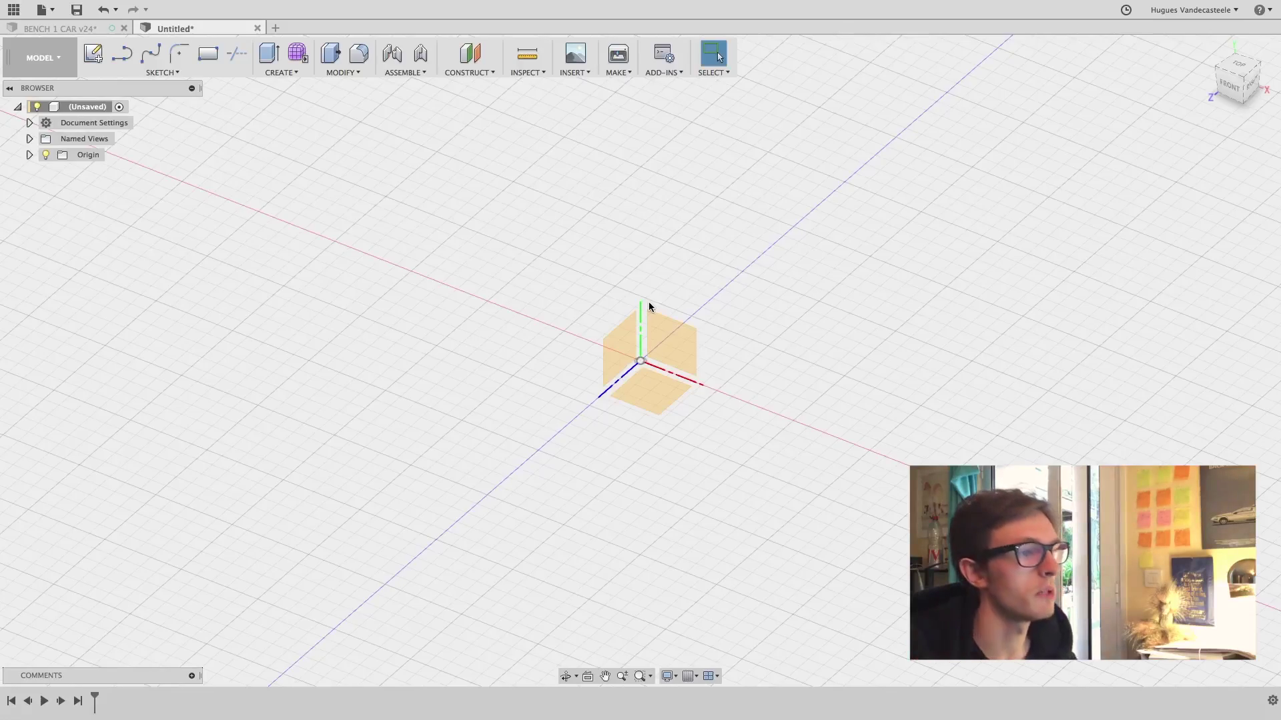
{"action": "middle_click_drag", "start_coordinate": [661, 292], "coordinate": [747, 246]}
{"action": "middle_click_drag", "start_coordinate": [650, 213], "coordinate": [689, 227]}
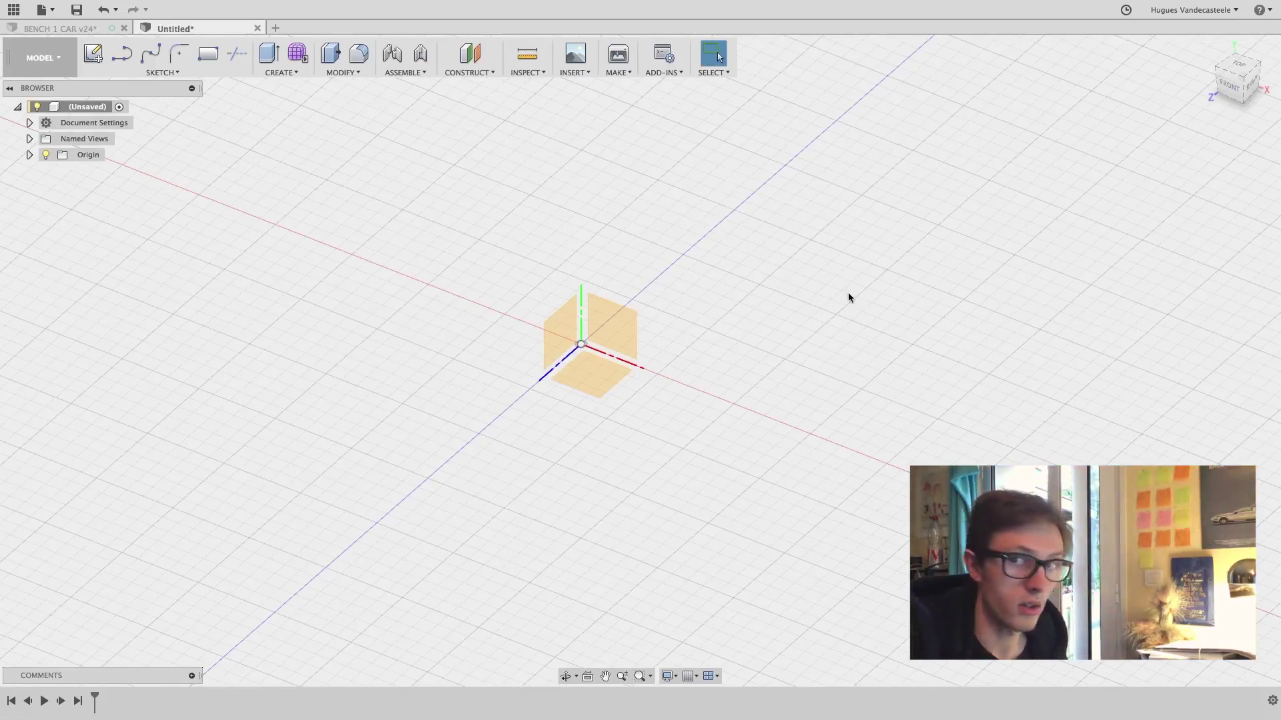
{"action": "middle_click_drag", "start_coordinate": [852, 292], "coordinate": [502, 346], "text": "shift"}
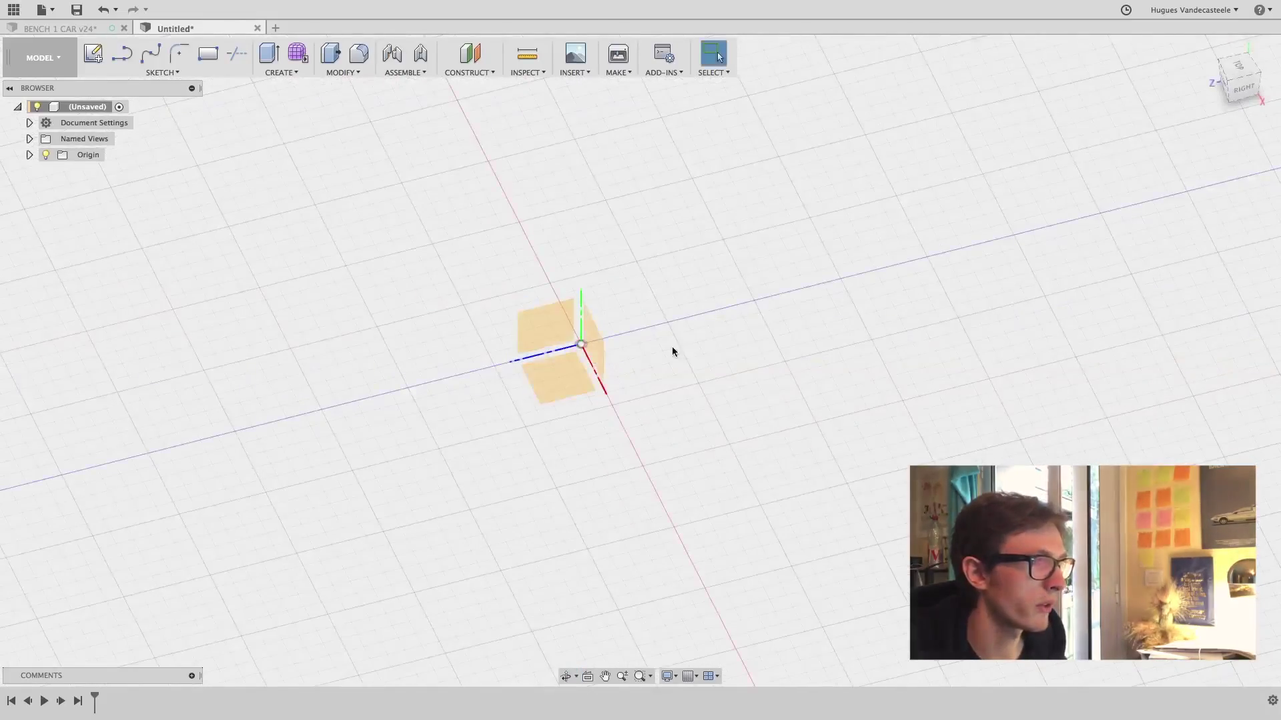
{"action": "middle_click_drag", "start_coordinate": [672, 349], "coordinate": [693, 330], "text": "shift"}
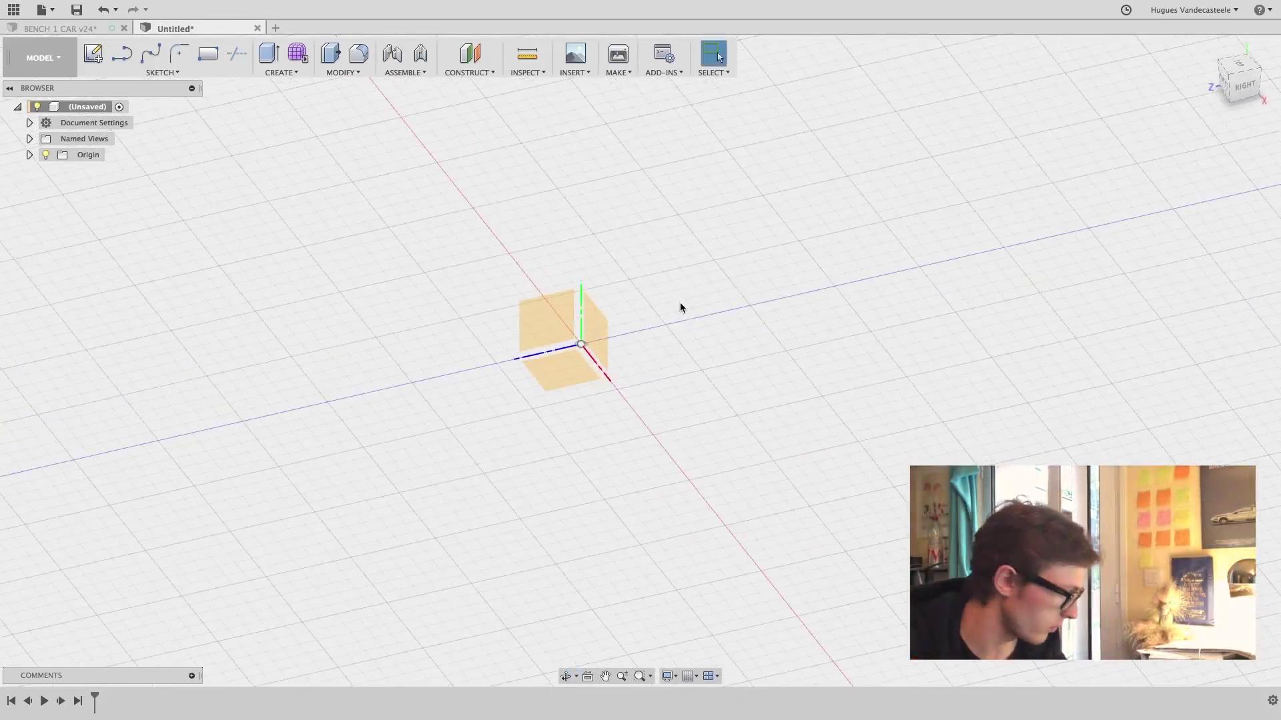
Return to the BENCH 1 CAR design and examine the complete car up close and from its exhaust side
{"action": "left_click", "coordinate": [97, 30]}
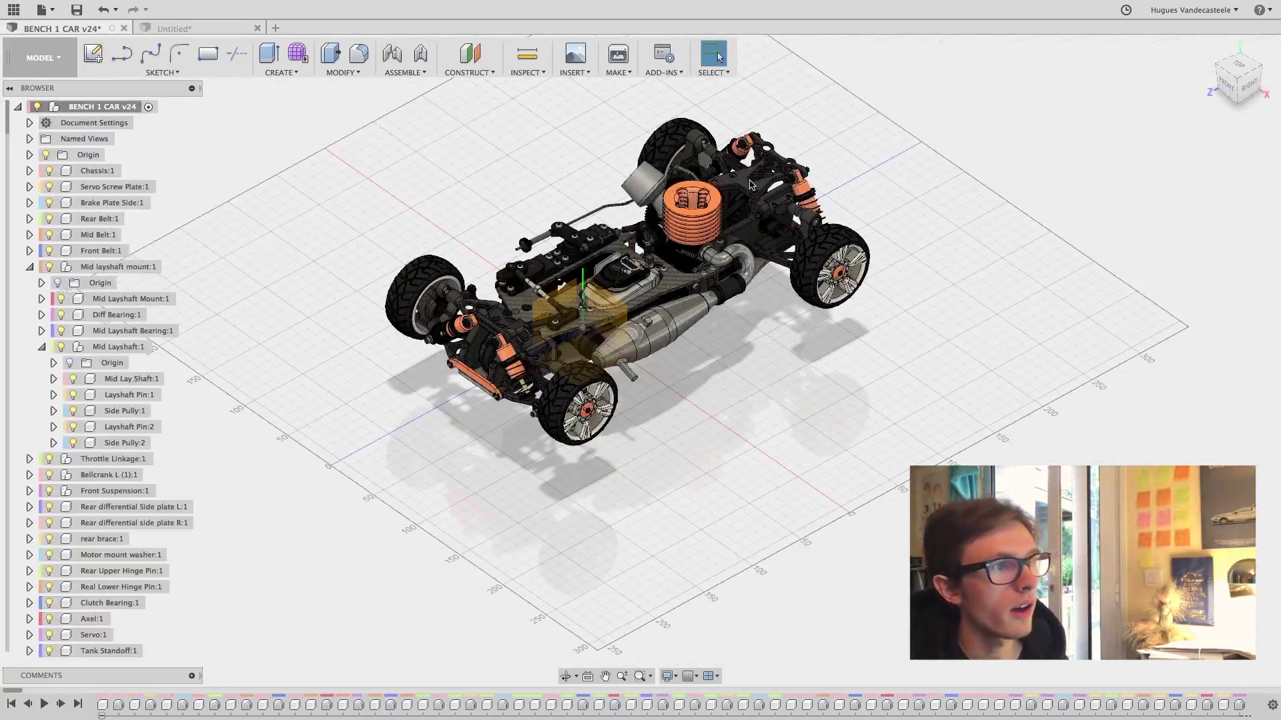
{"action": "scroll", "coordinate": [759, 179], "scroll_direction": "up", "scroll_amount": 5}
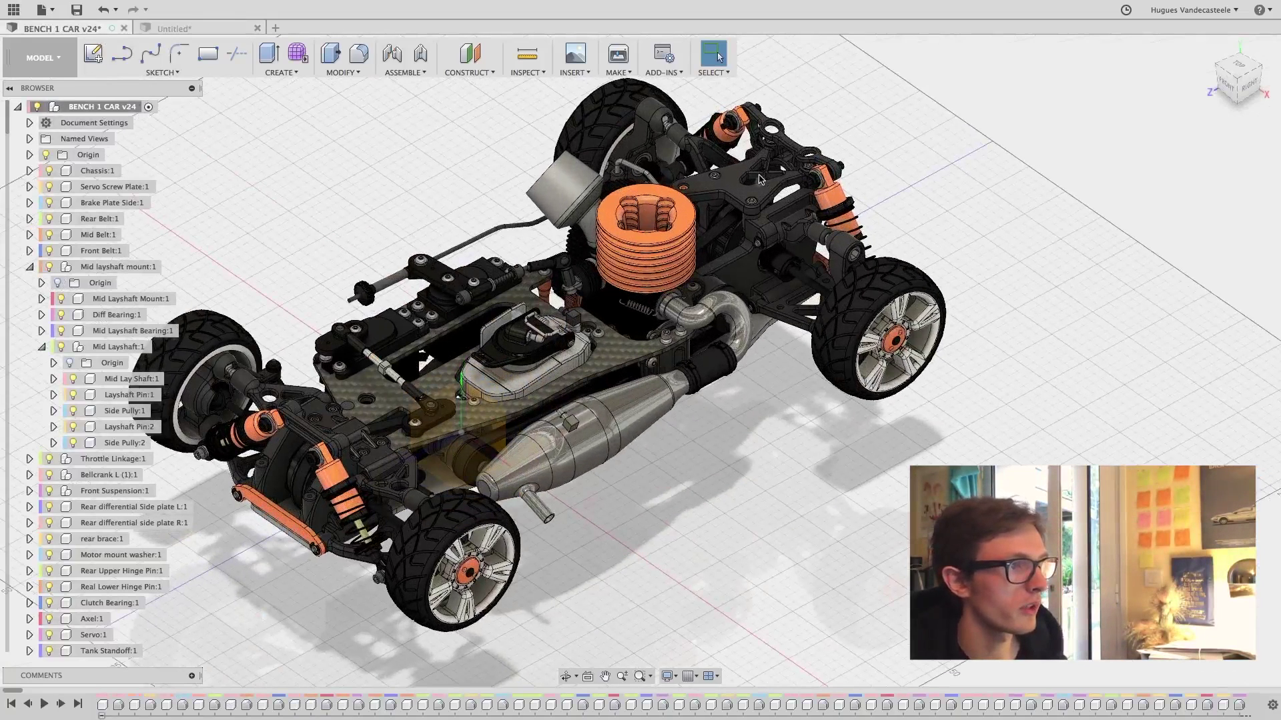
{"action": "scroll", "coordinate": [794, 179], "scroll_direction": "up", "scroll_amount": 2}
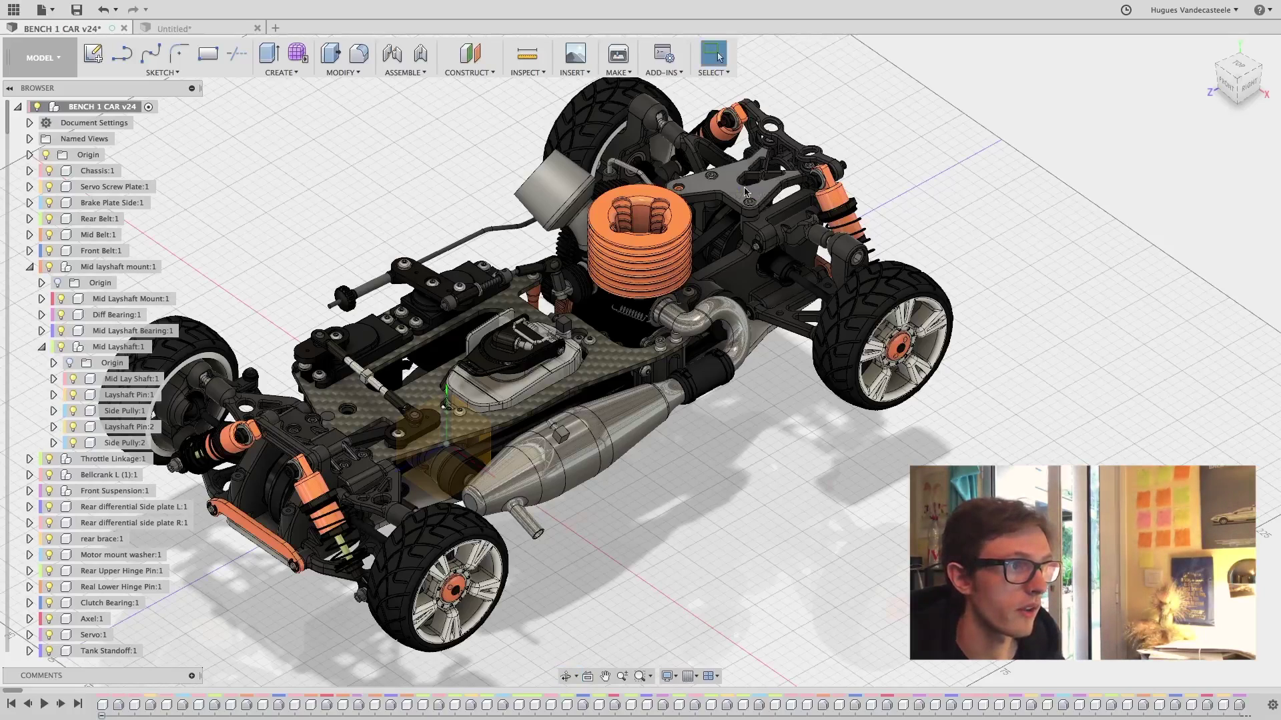
{"action": "key", "text": "shift"}
{"action": "key", "text": "shift"}
{"action": "key", "text": "shift"}
{"action": "key", "text": "shift"}
{"action": "key", "text": "shift"}
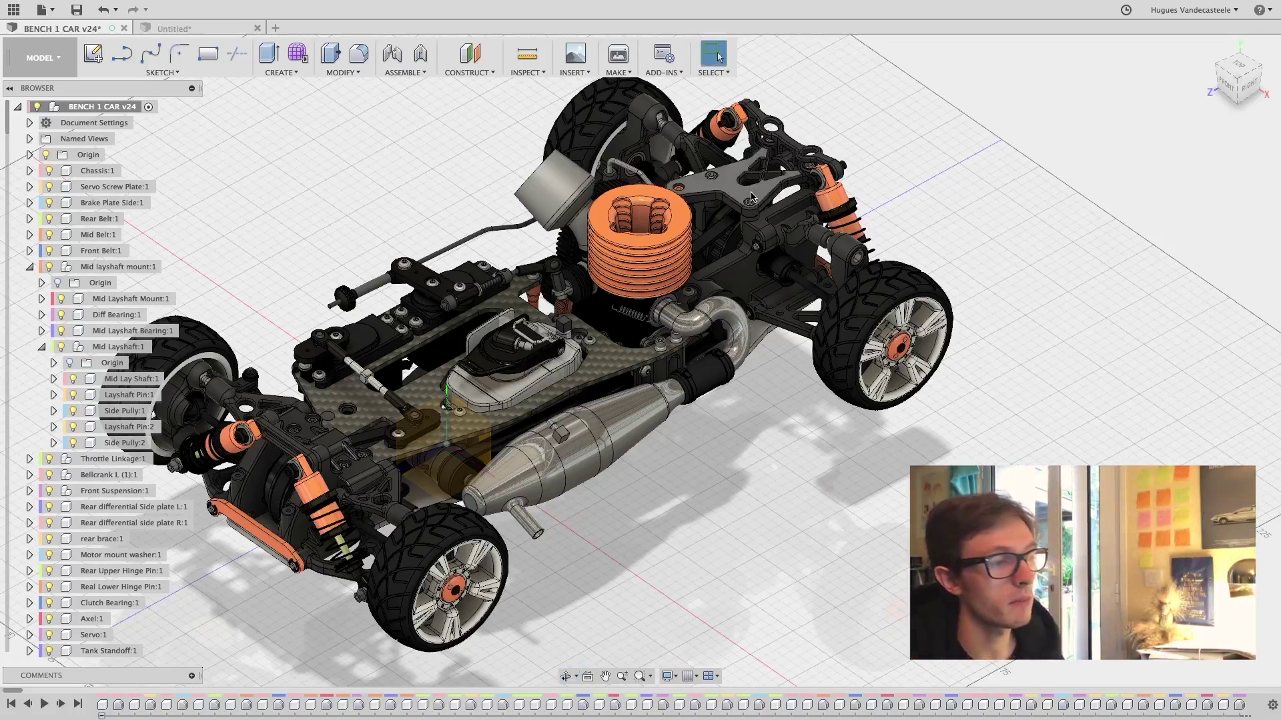
{"action": "middle_click_drag", "start_coordinate": [754, 197], "coordinate": [882, 197], "text": "shift"}
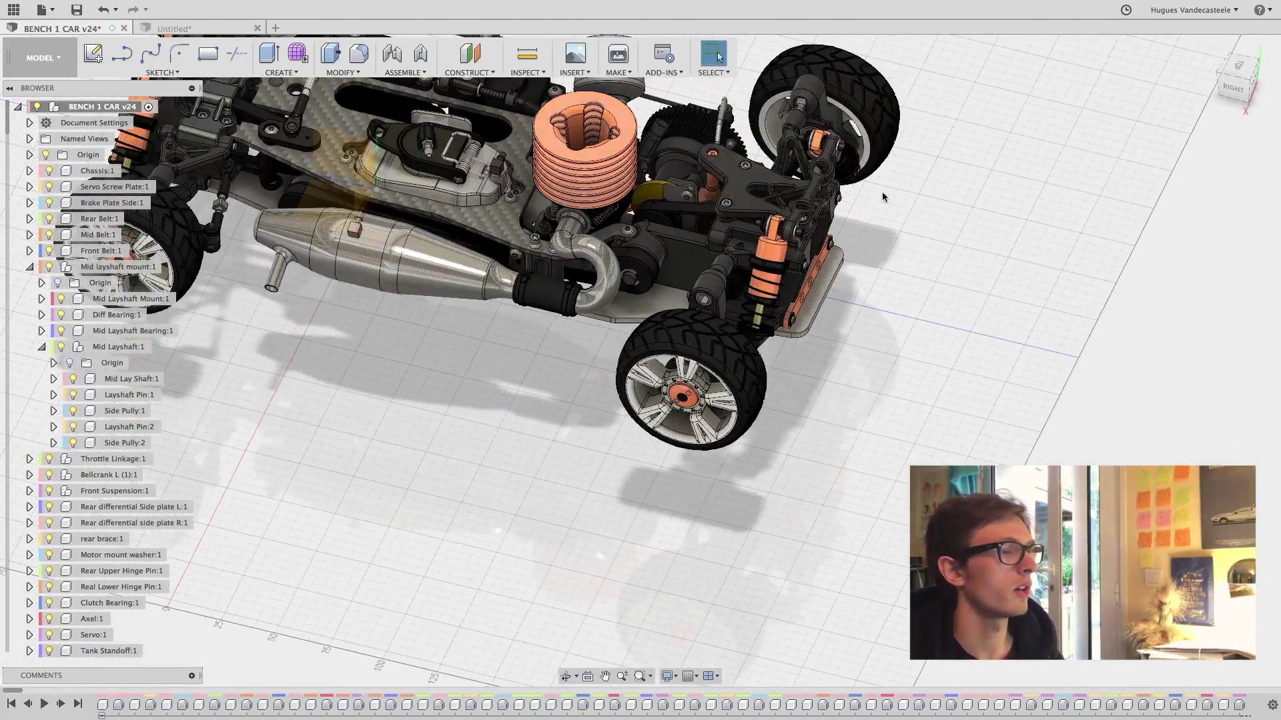
Go back to the Untitled design and review the available construction, inspection, insertion, making and add-in commands
{"action": "left_click", "coordinate": [195, 28]}
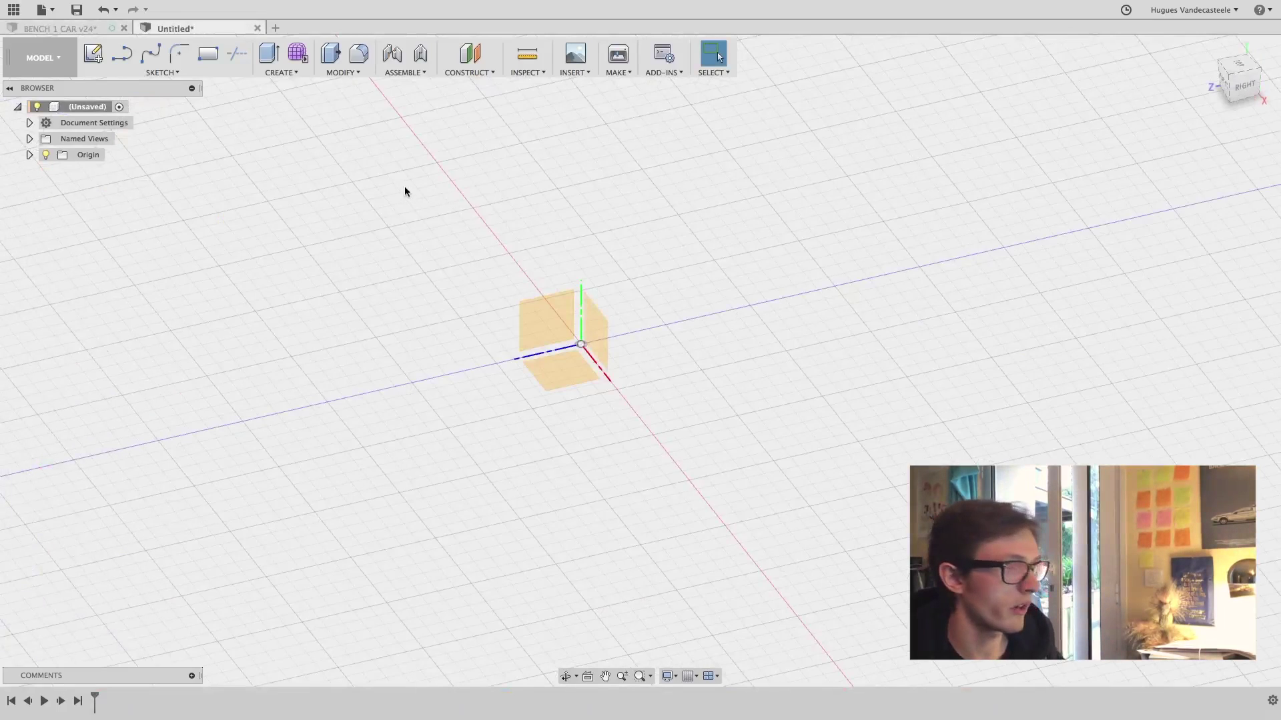
{"action": "middle_click_drag", "start_coordinate": [405, 187], "coordinate": [487, 171], "text": "shift"}
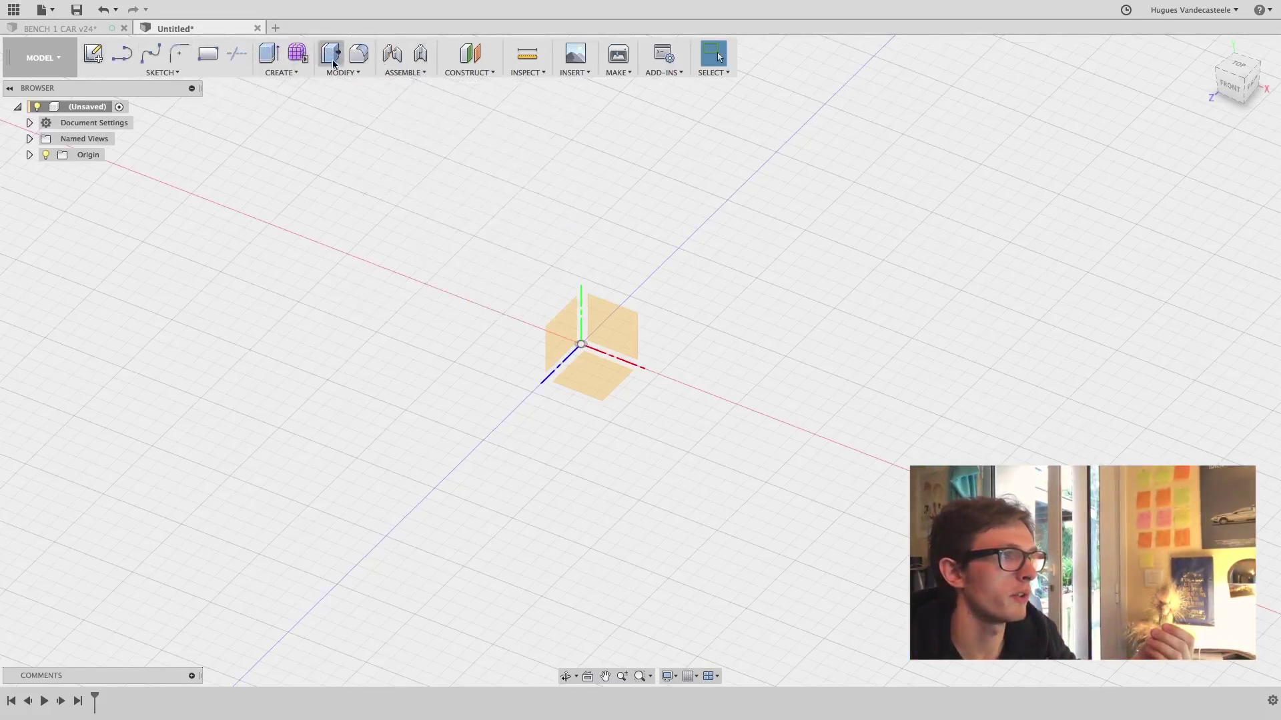
{"action": "left_click", "coordinate": [472, 73]}
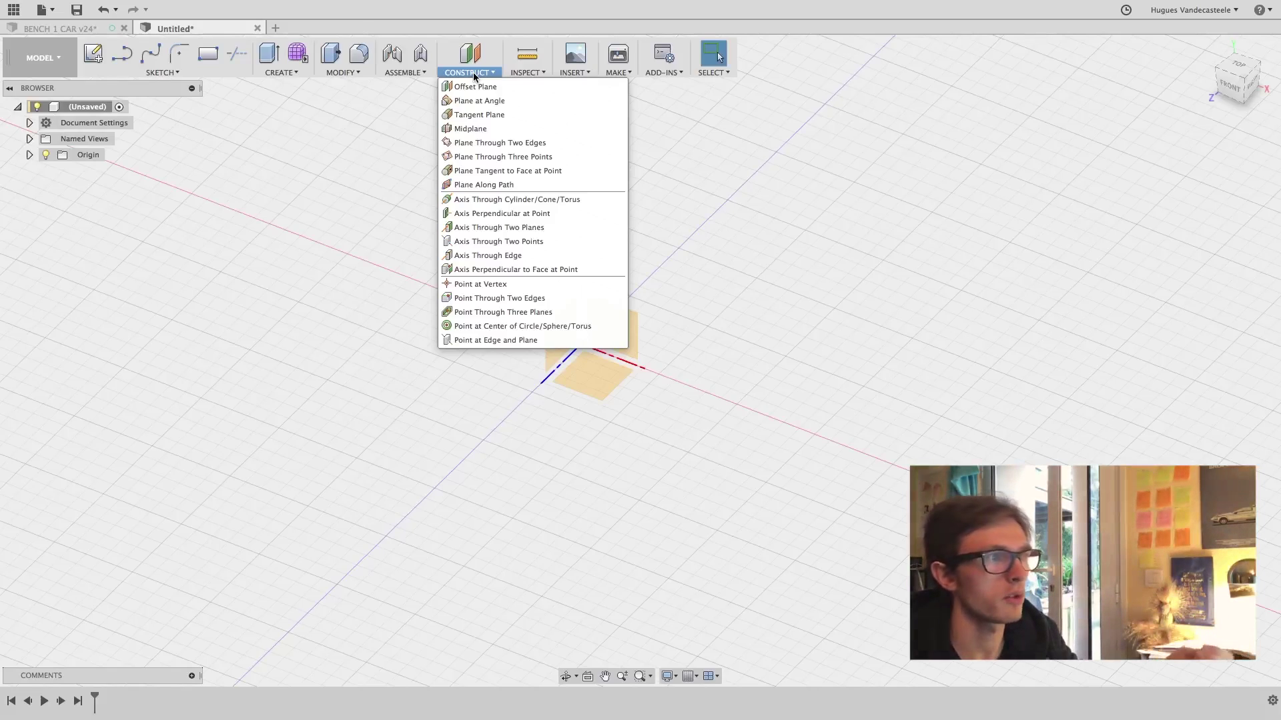
{"action": "left_click", "coordinate": [526, 72]}
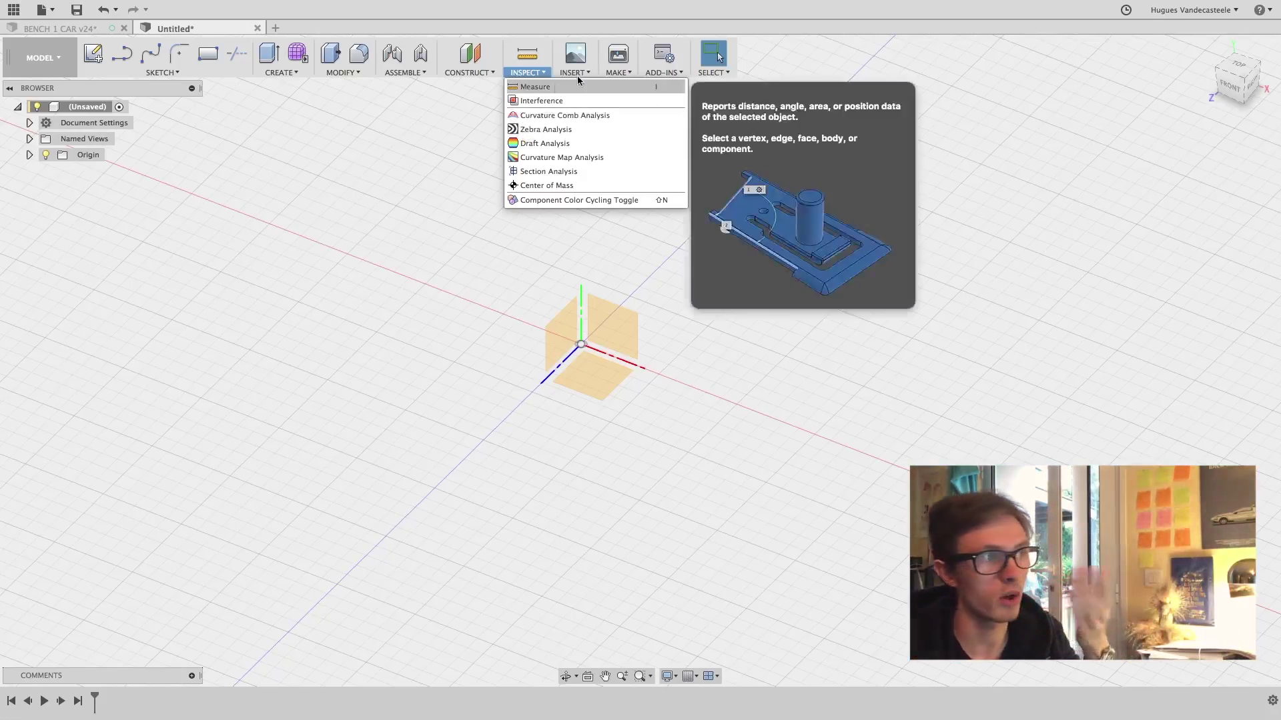
{"action": "mouse_move", "coordinate": [575, 73]}
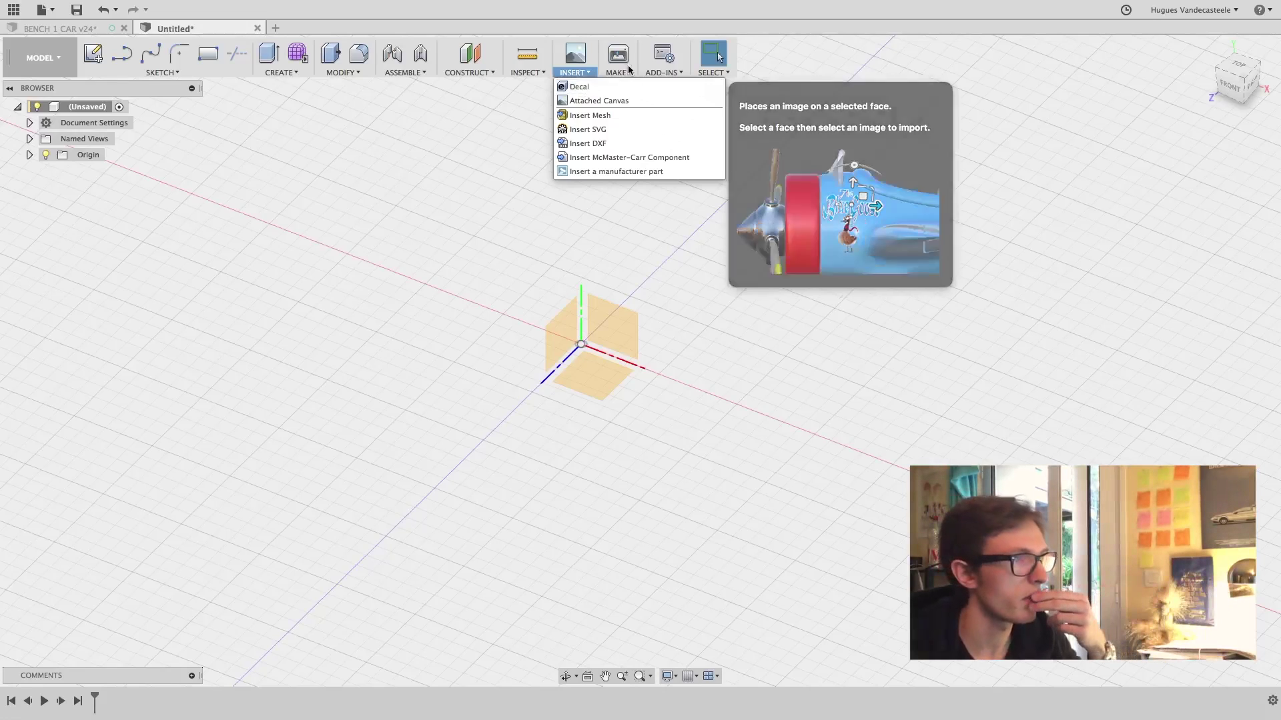
{"action": "mouse_move", "coordinate": [621, 76]}
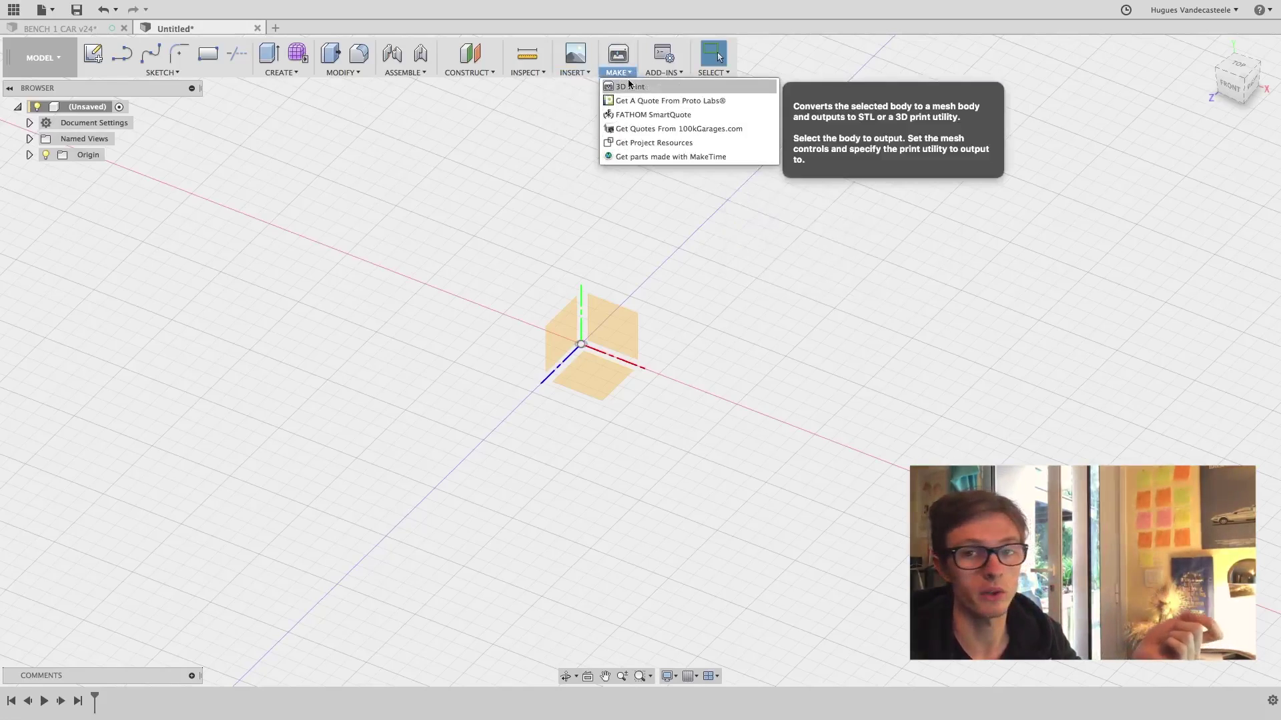
{"action": "mouse_move", "coordinate": [673, 76]}
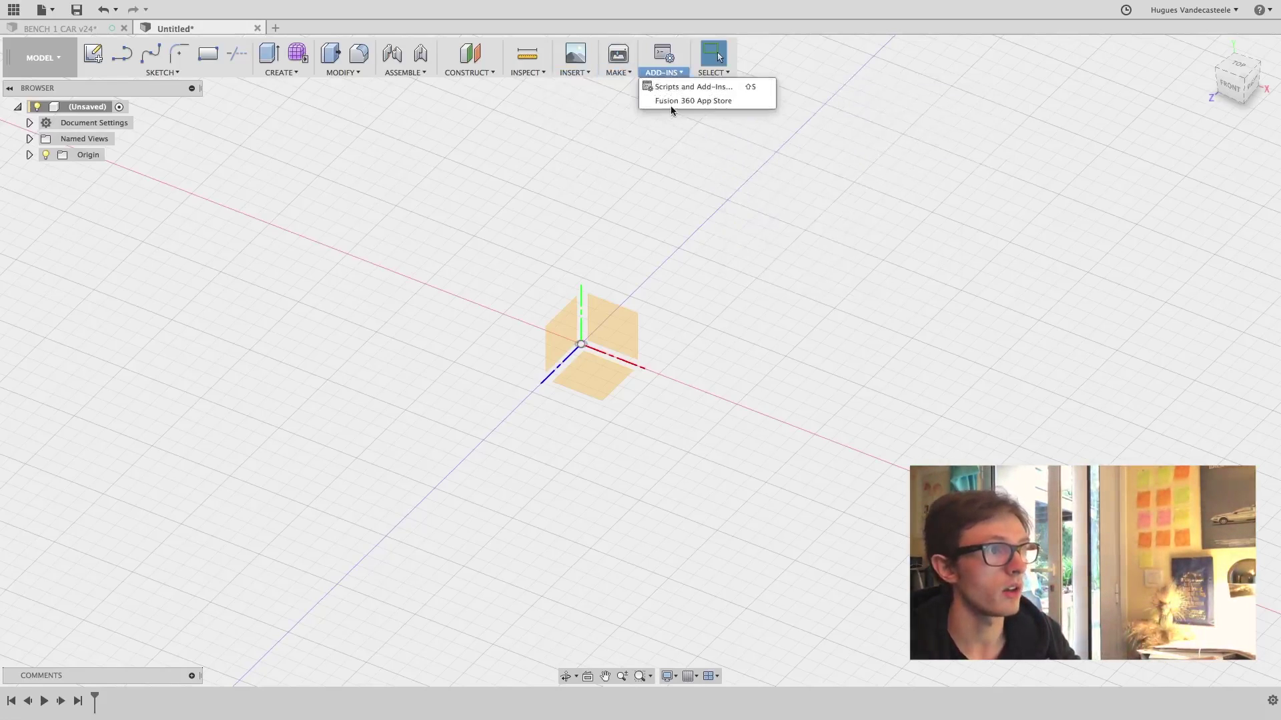
Start a sketch on the horizontal origin plane
{"action": "mouse_move", "coordinate": [712, 75]}
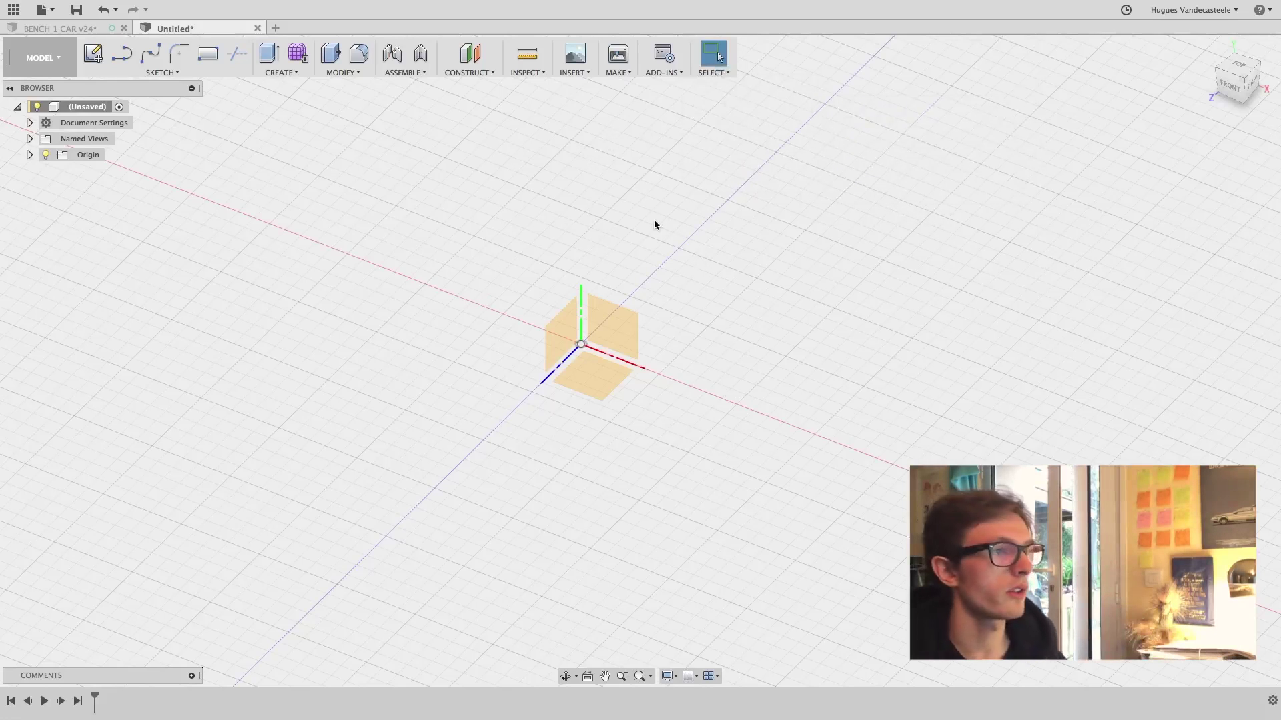
{"action": "middle_click_drag", "start_coordinate": [654, 225], "coordinate": [523, 191], "text": "shift"}
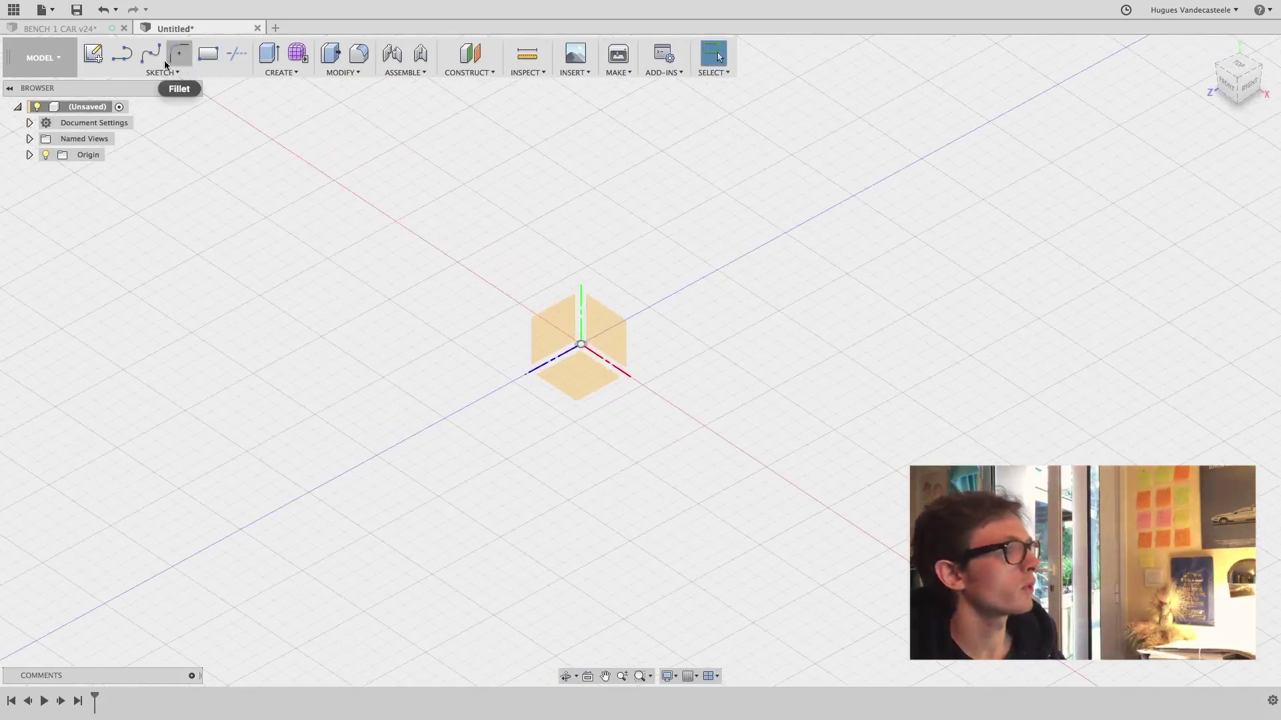
{"action": "left_click", "coordinate": [94, 54]}
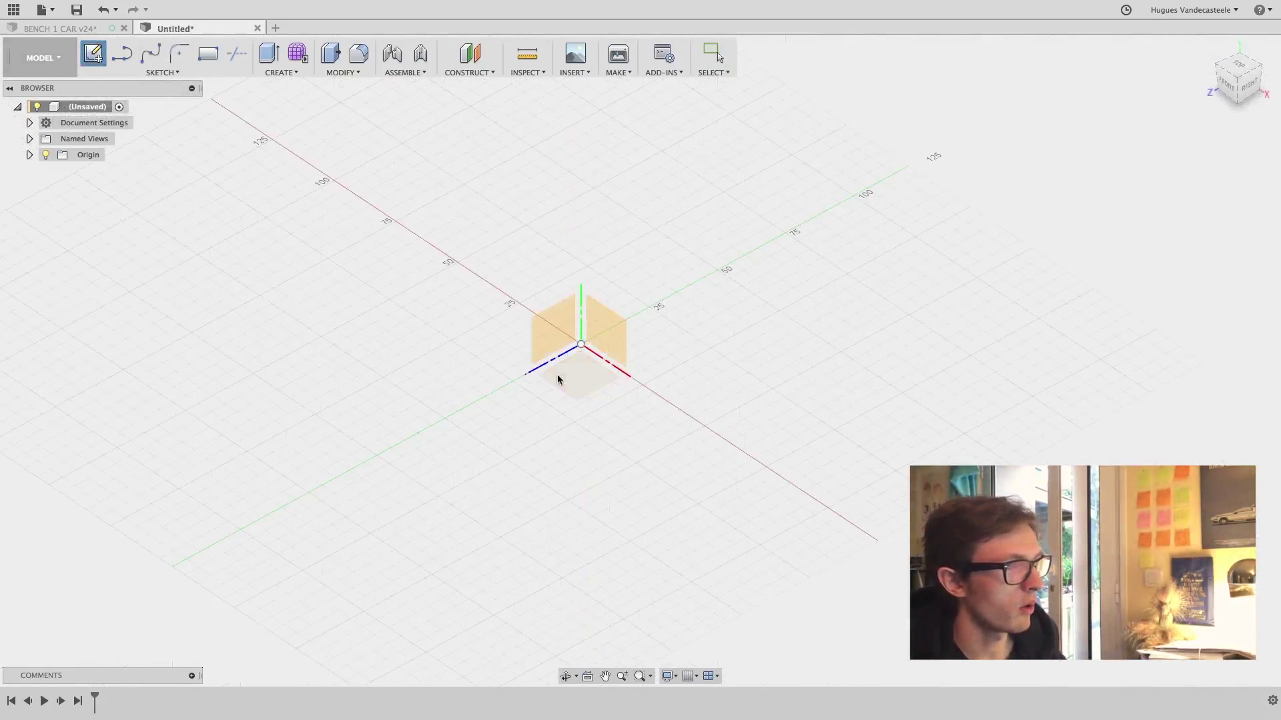
{"action": "left_click", "coordinate": [586, 387]}
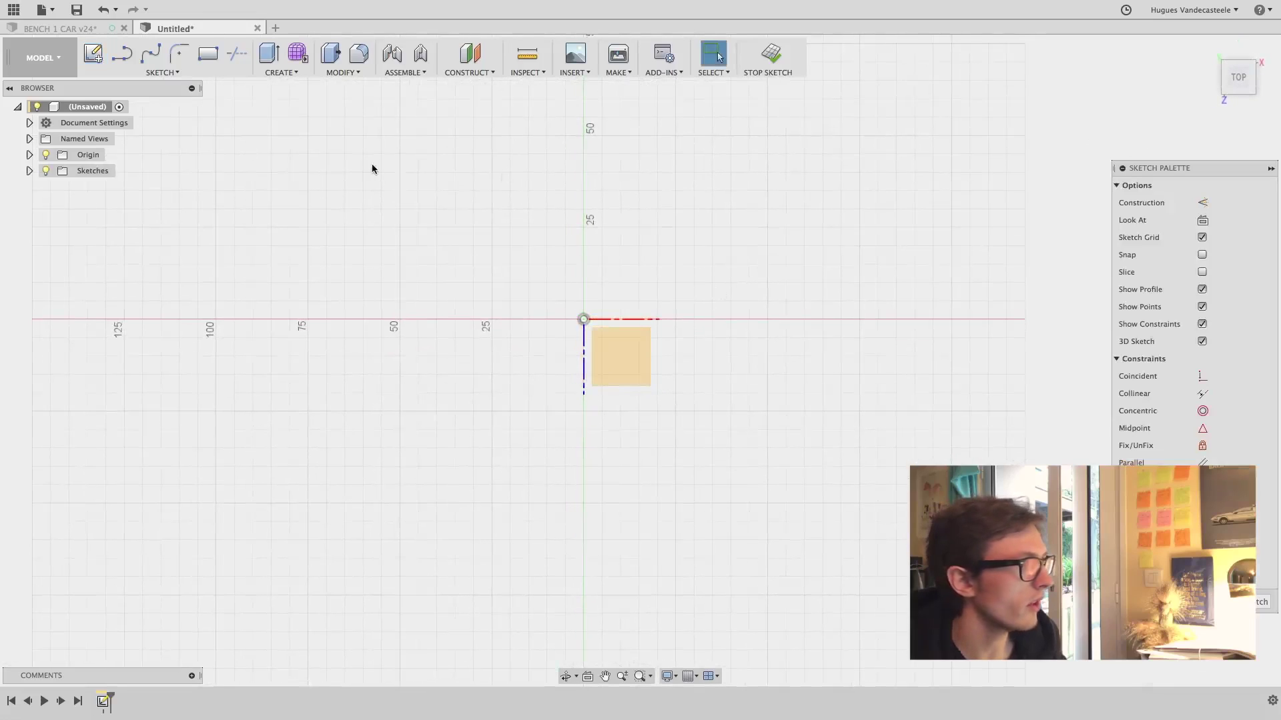
Review the available sketch commands, including the ellipse description and the slot variants
{"action": "left_click", "coordinate": [172, 72]}
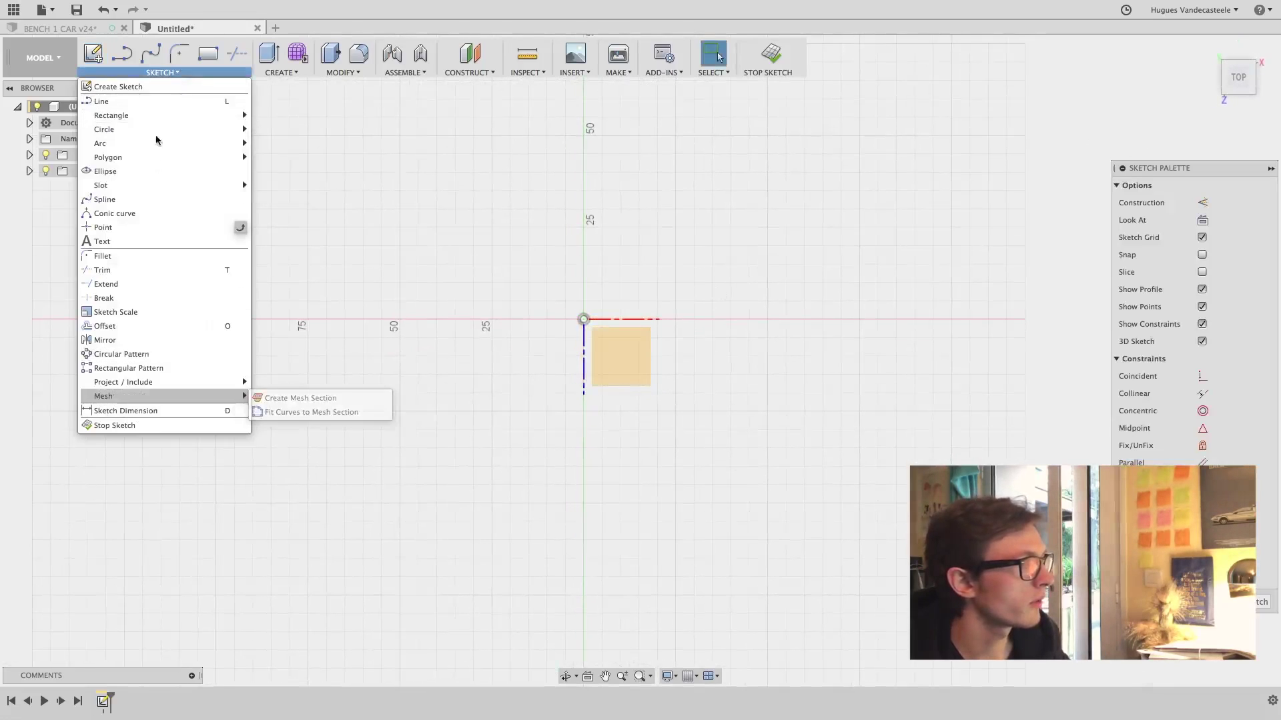
{"action": "mouse_move", "coordinate": [153, 119]}
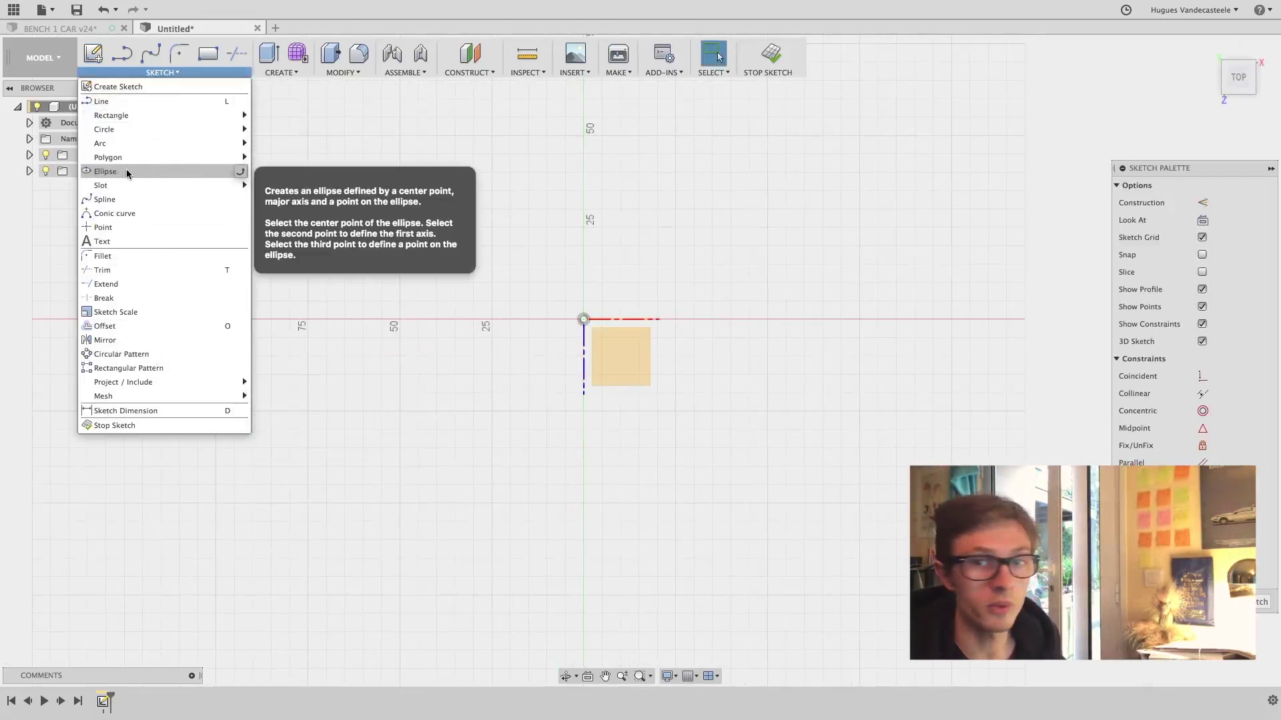
{"action": "left_click", "coordinate": [240, 171]}
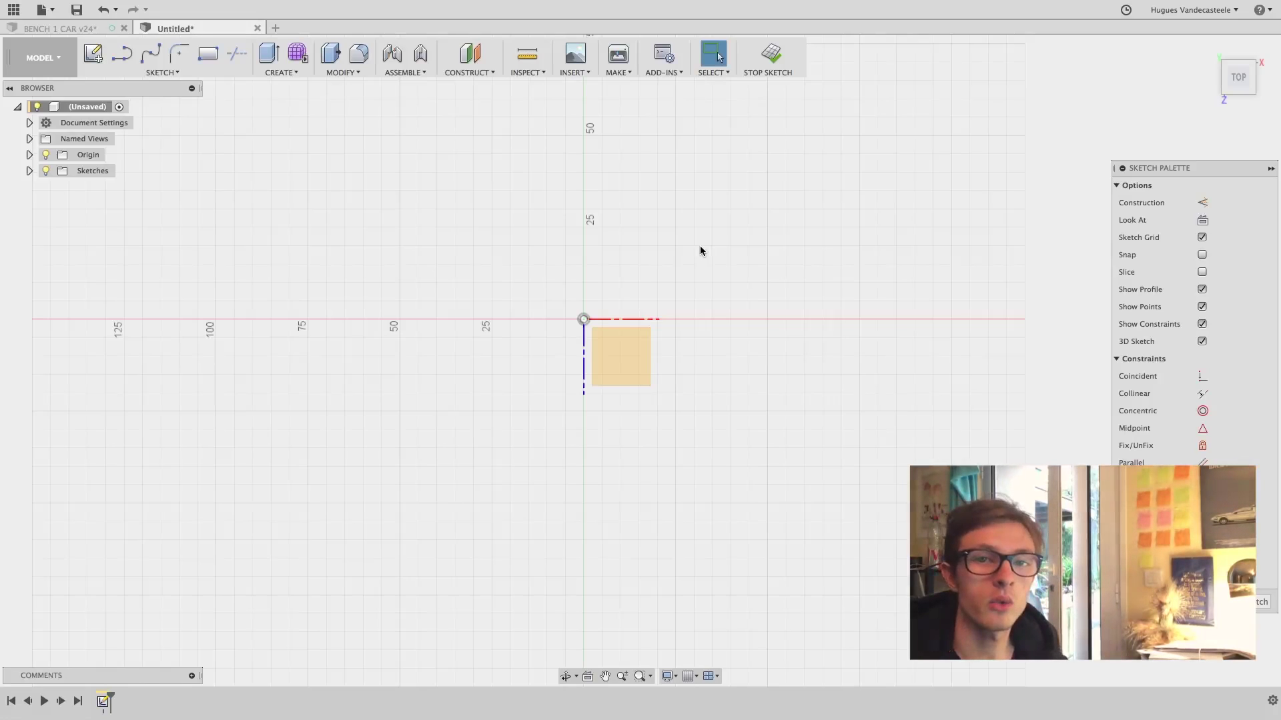
{"action": "left_click", "coordinate": [206, 73]}
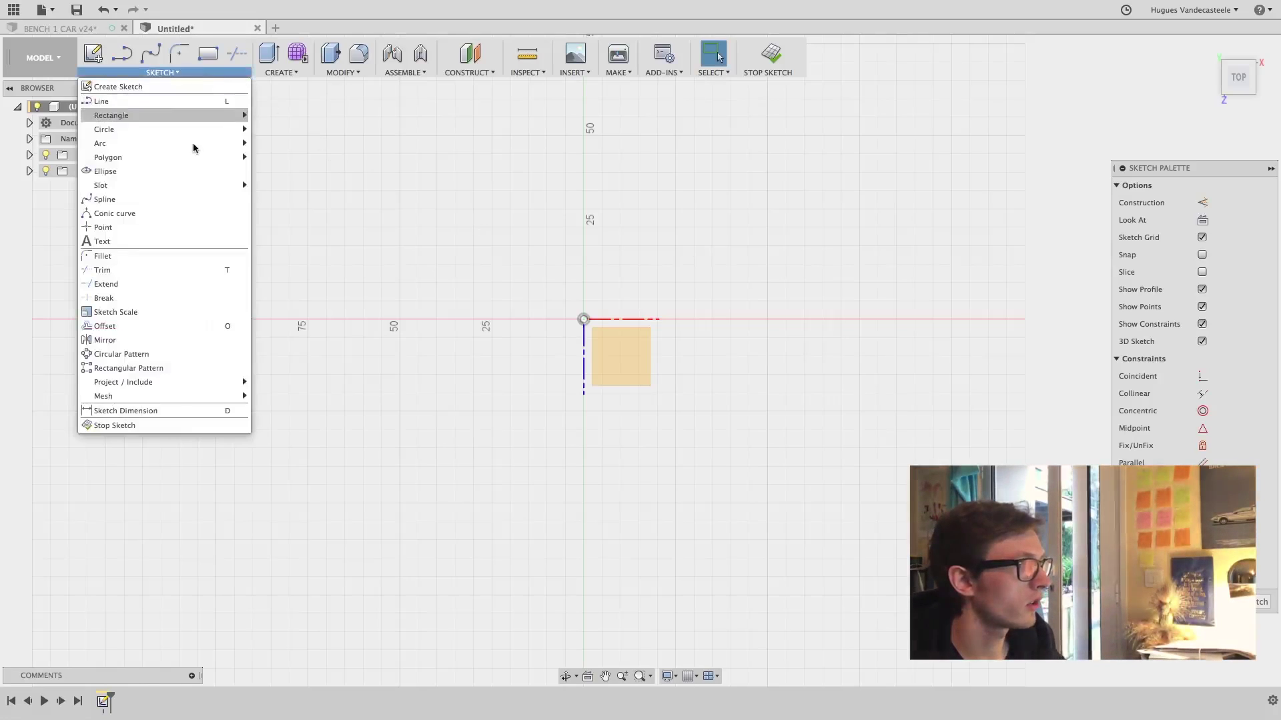
{"action": "mouse_move", "coordinate": [211, 142]}
{"action": "mouse_move", "coordinate": [230, 185]}
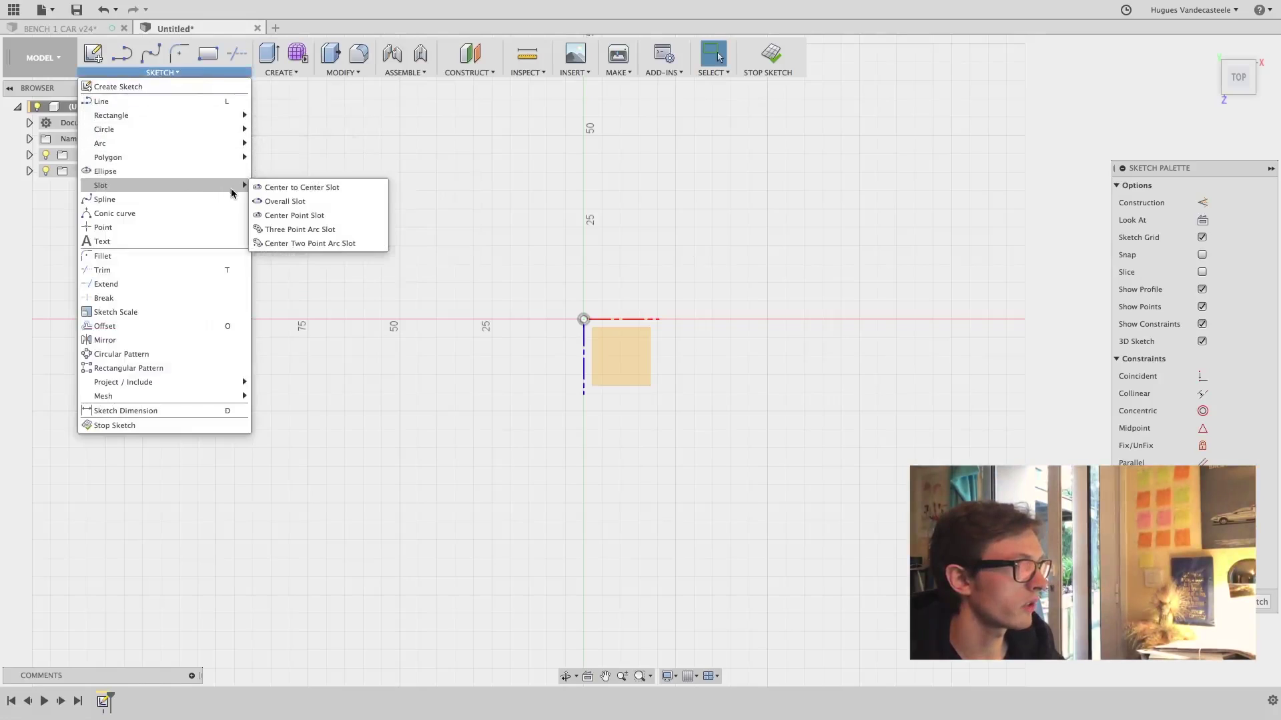
{"action": "left_click", "coordinate": [381, 152]}
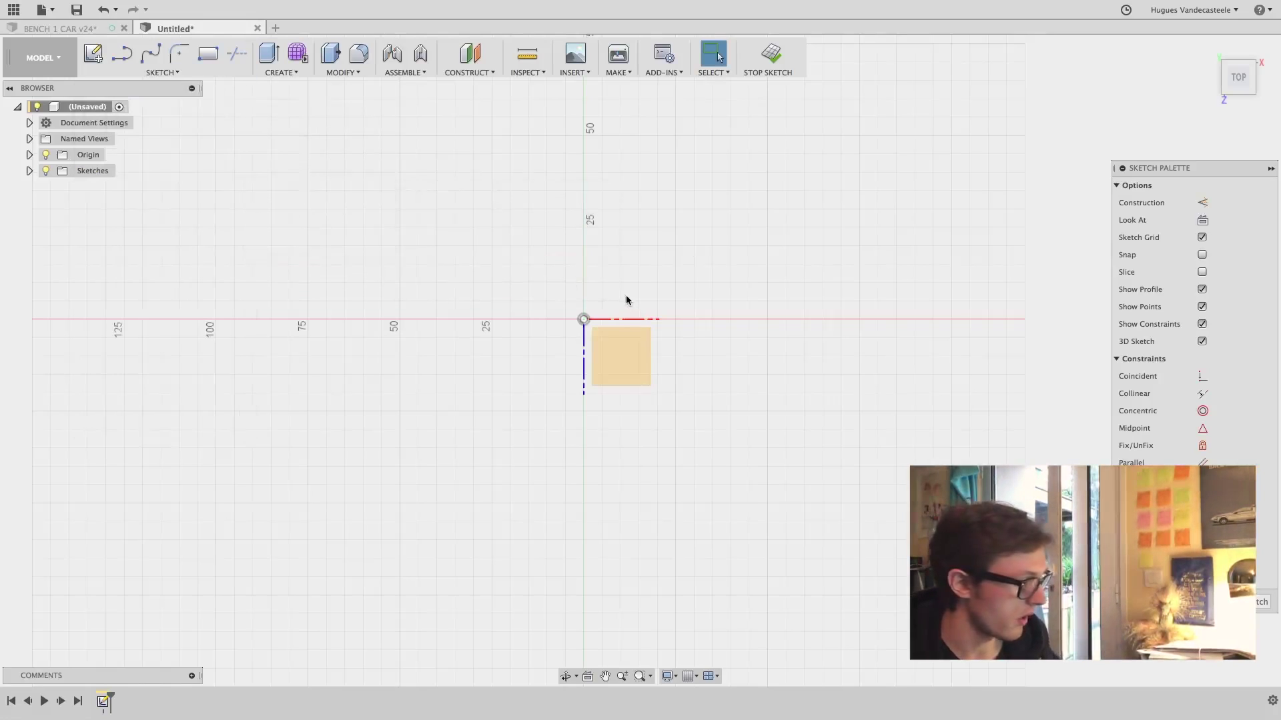
Search the sketch toolbox for "center" and sketch a Center Rectangle about 100 by 80 mm around the origin
{"action": "key", "text": "s"}
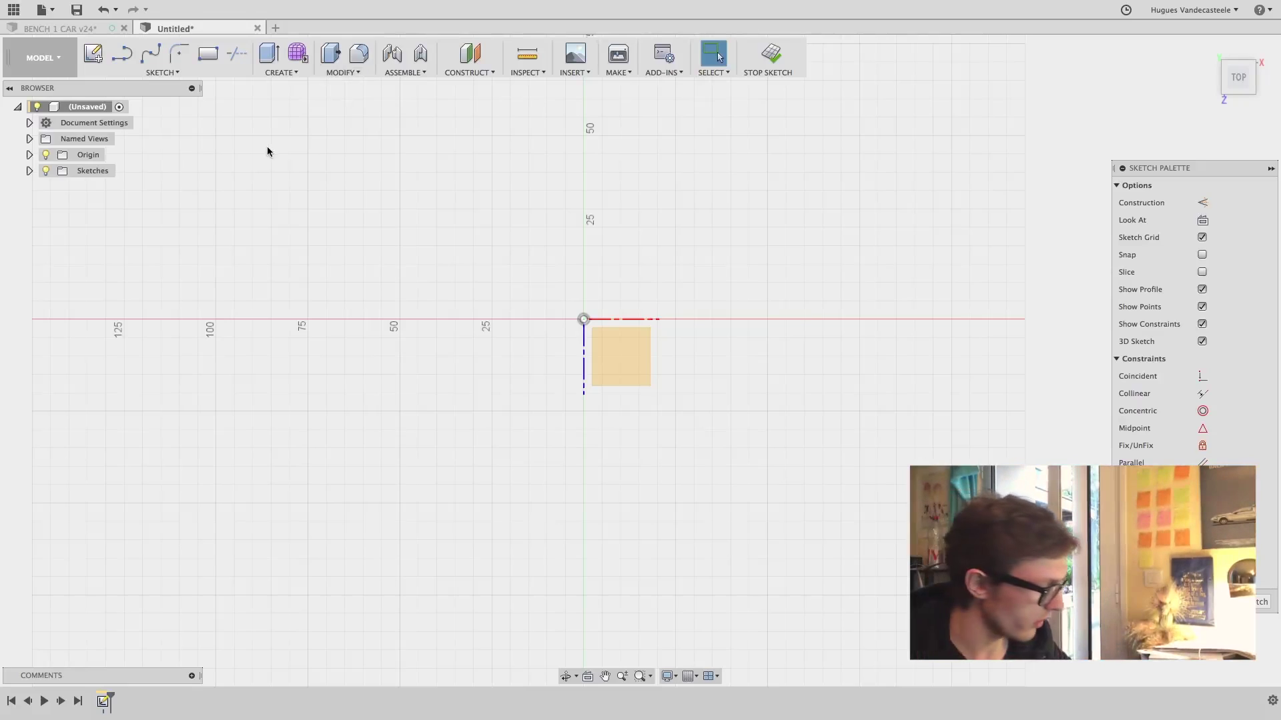
{"action": "key", "text": "s"}
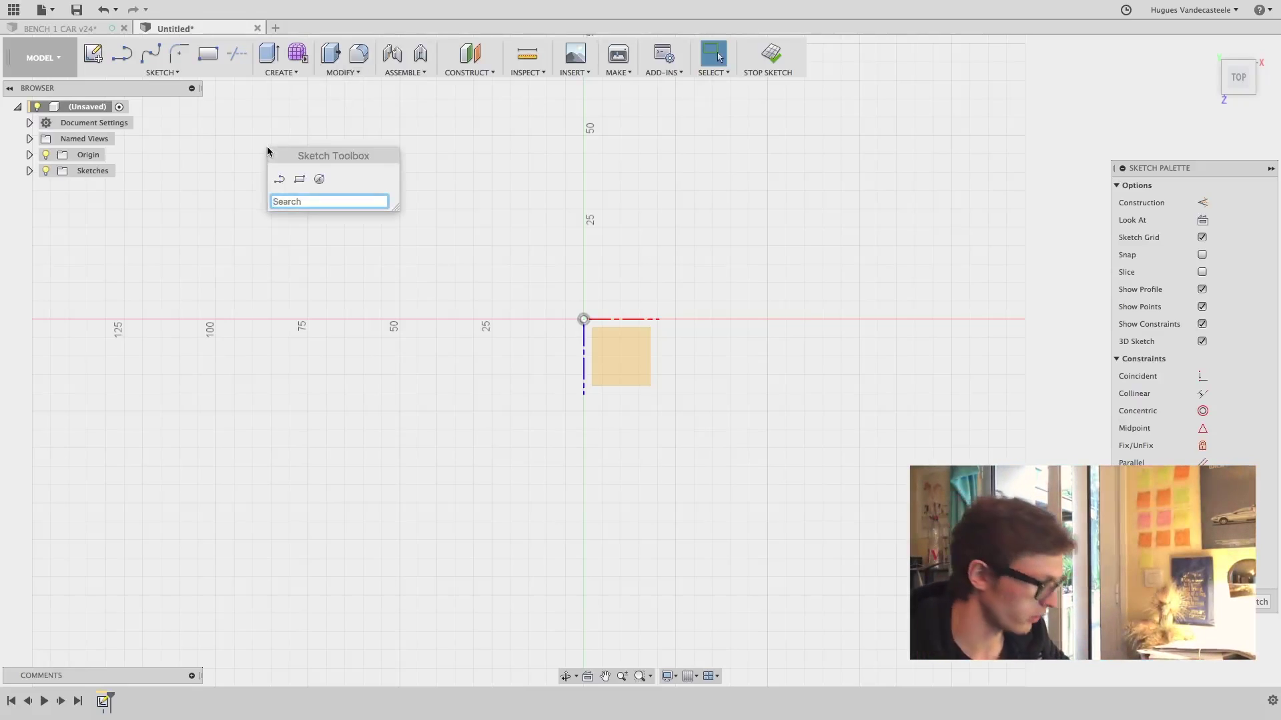
{"action": "type", "text": "center"}
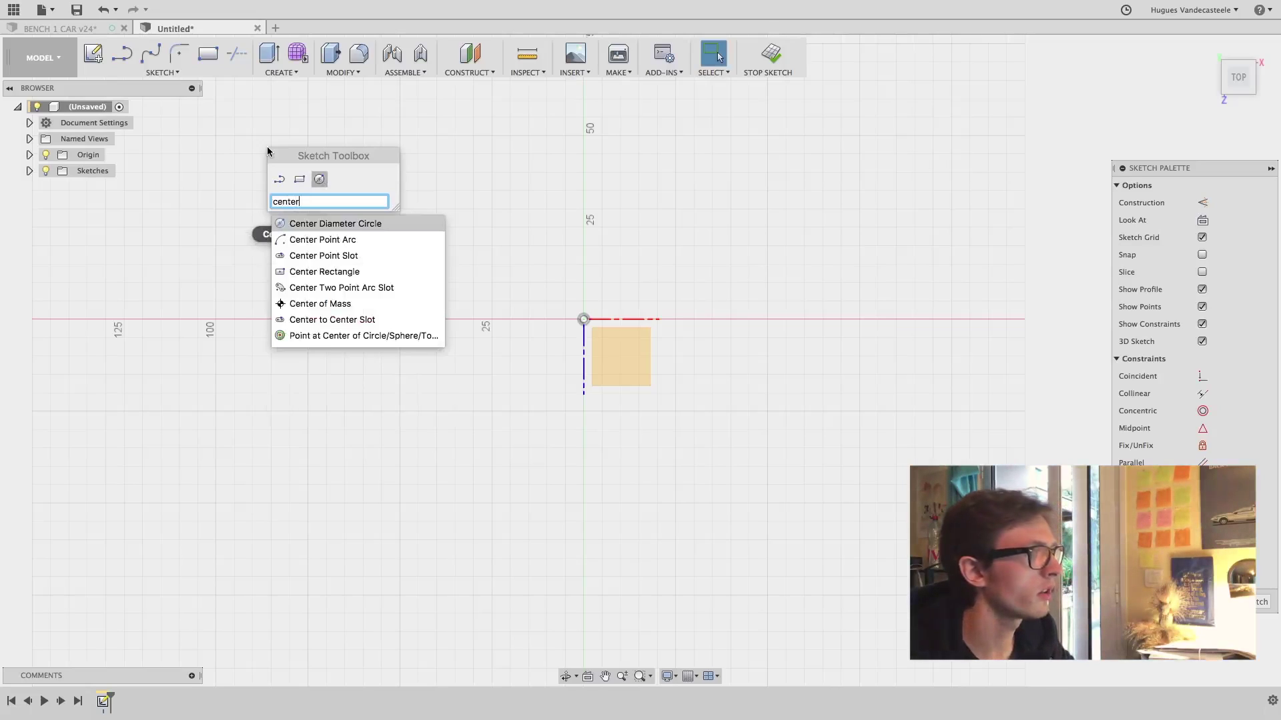
{"action": "left_click", "coordinate": [331, 272]}
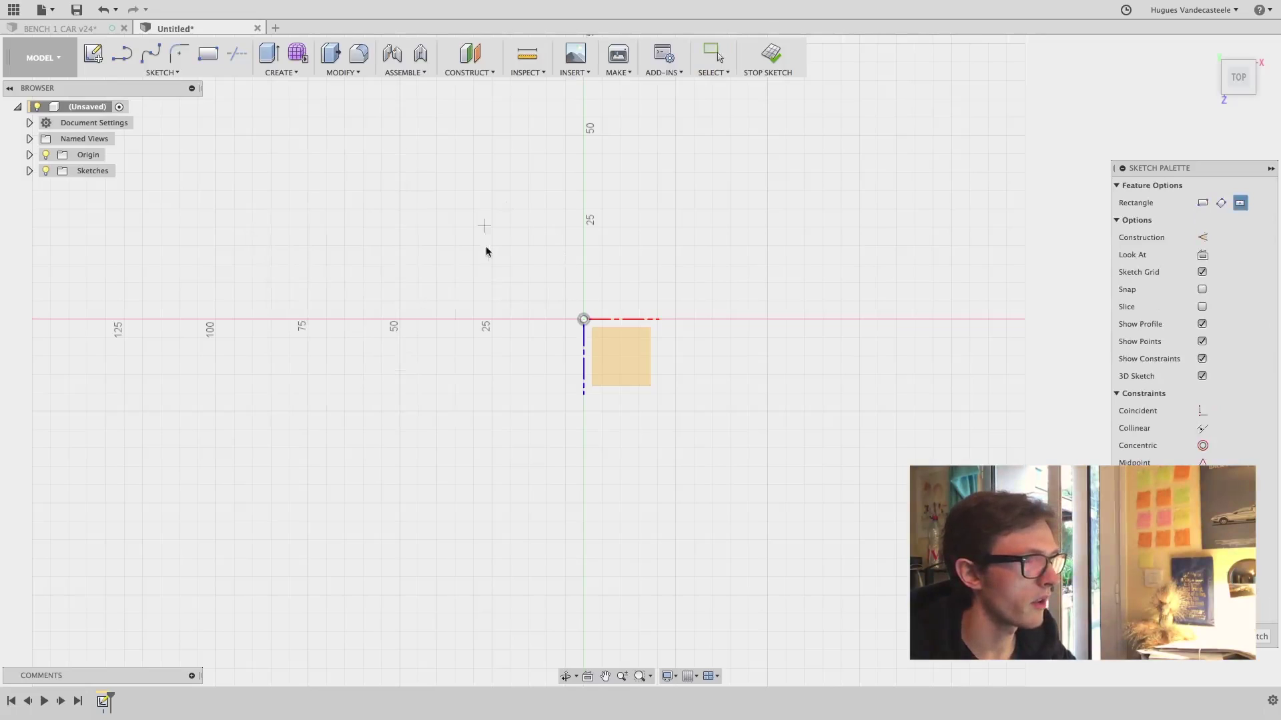
{"action": "left_click", "coordinate": [585, 319]}
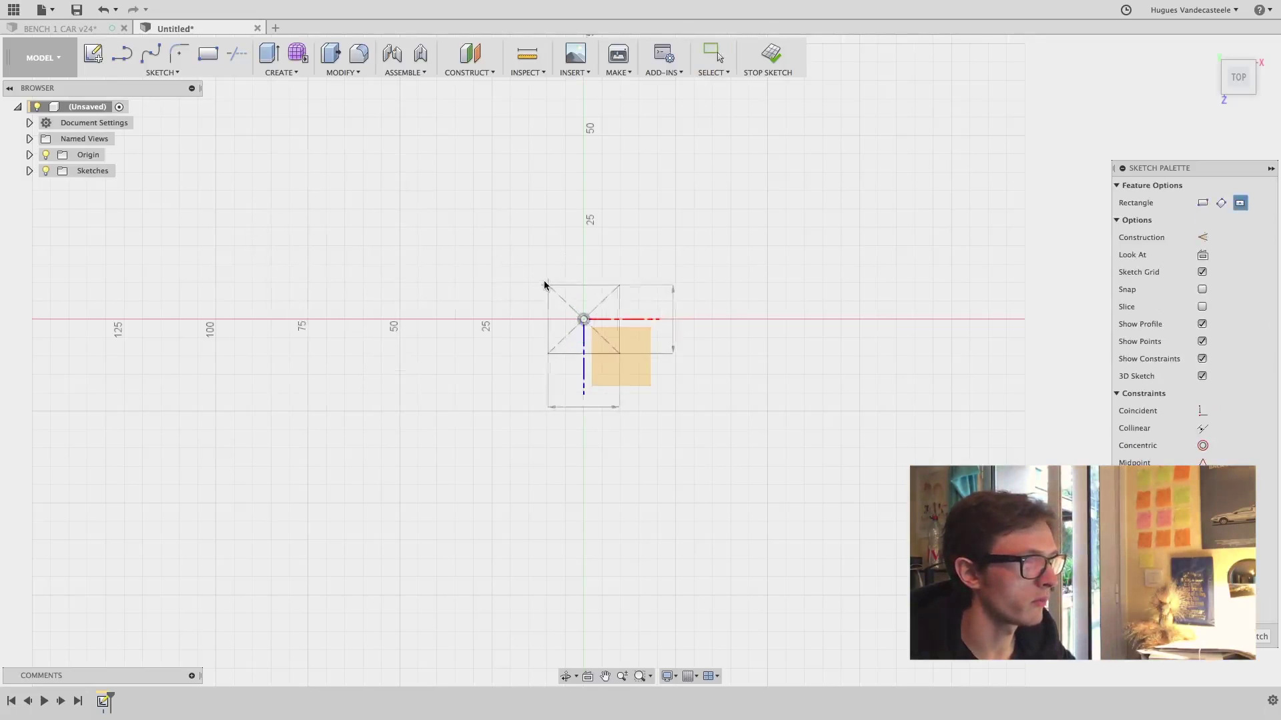
{"action": "left_click", "coordinate": [398, 172]}
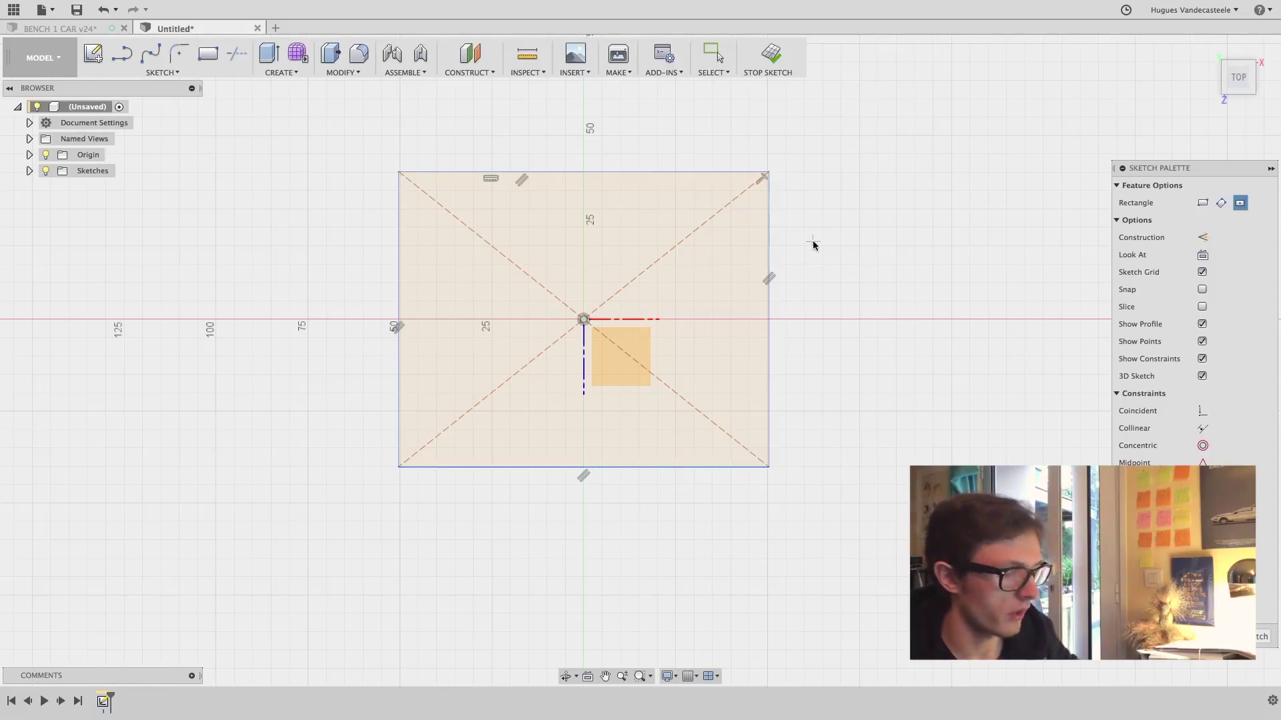
Sketch a chain of four connected lines beside the rectangle, with the third line running vertically downward
{"action": "key", "text": "l"}
{"action": "left_click", "coordinate": [869, 176]}
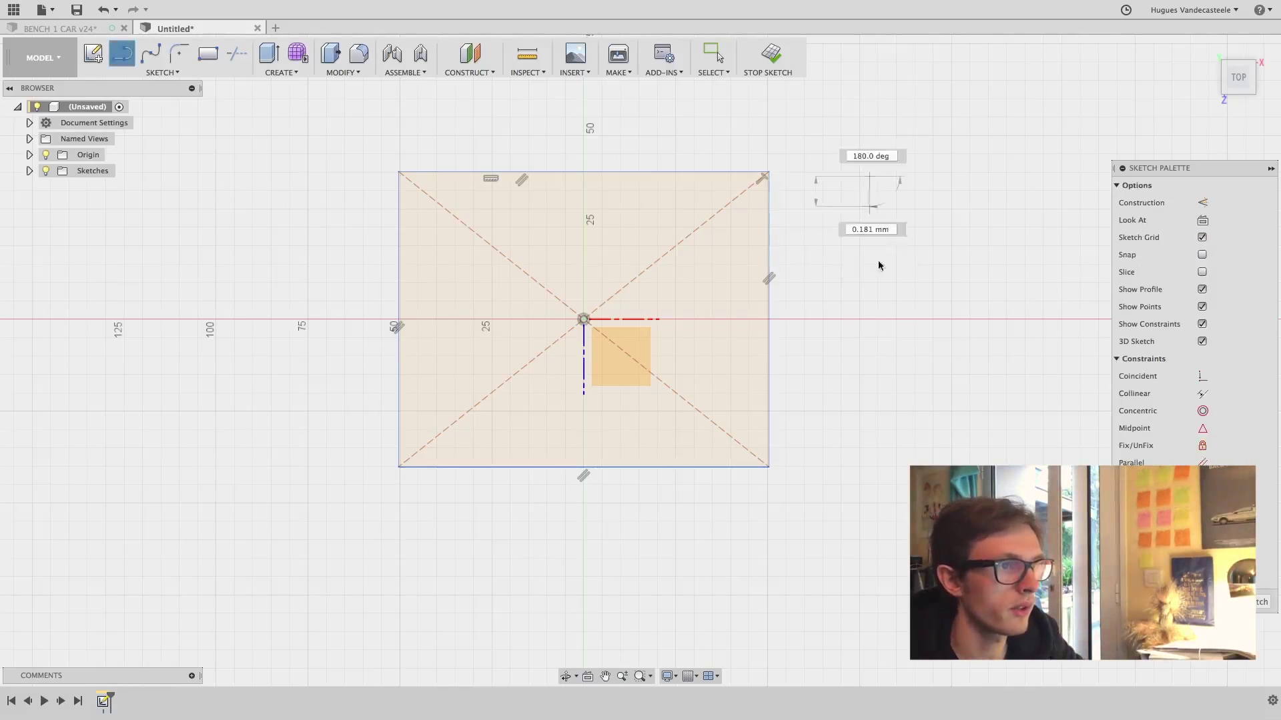
{"action": "left_click", "coordinate": [810, 164]}
{"action": "left_click", "coordinate": [945, 82]}
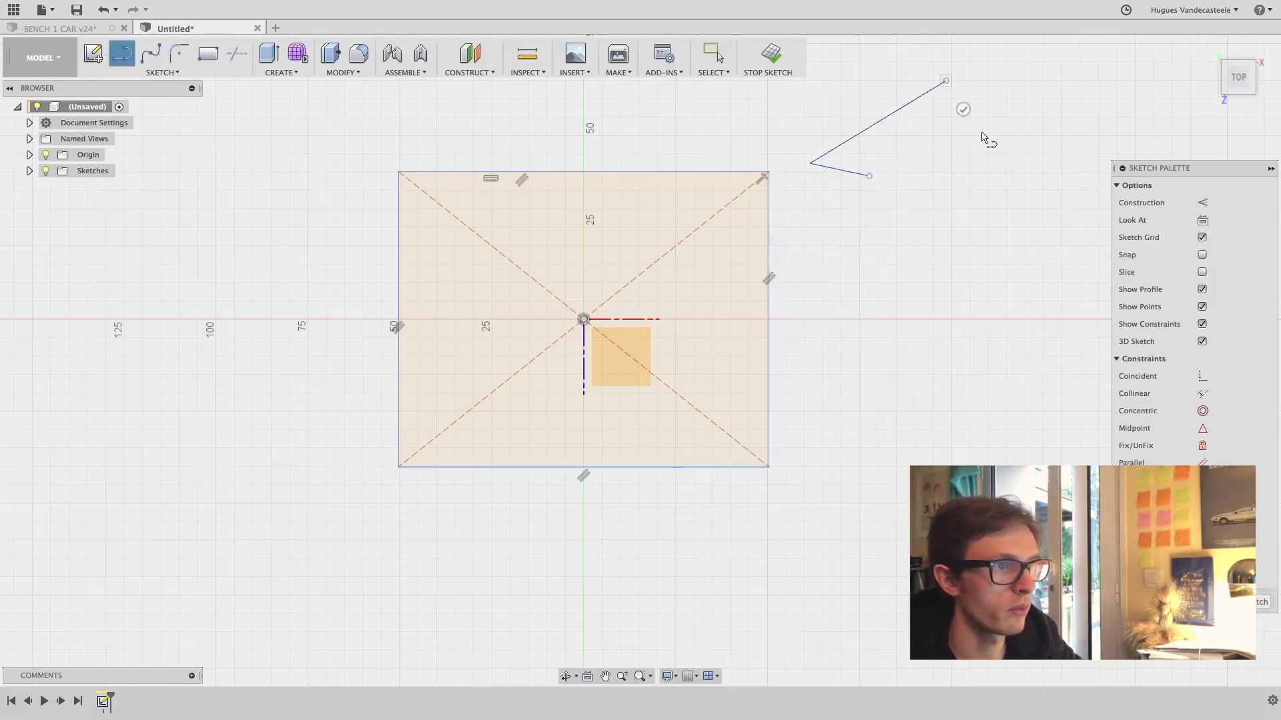
{"action": "left_click", "coordinate": [945, 293]}
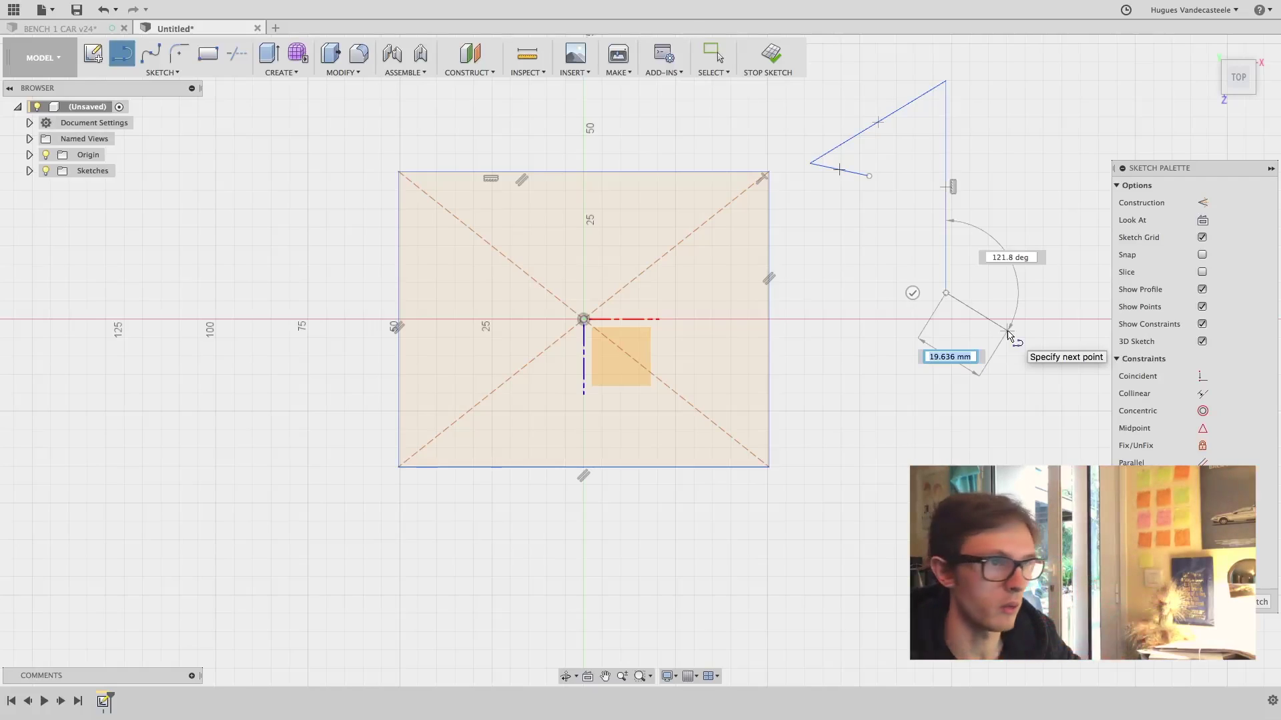
{"action": "left_click", "coordinate": [1020, 319]}
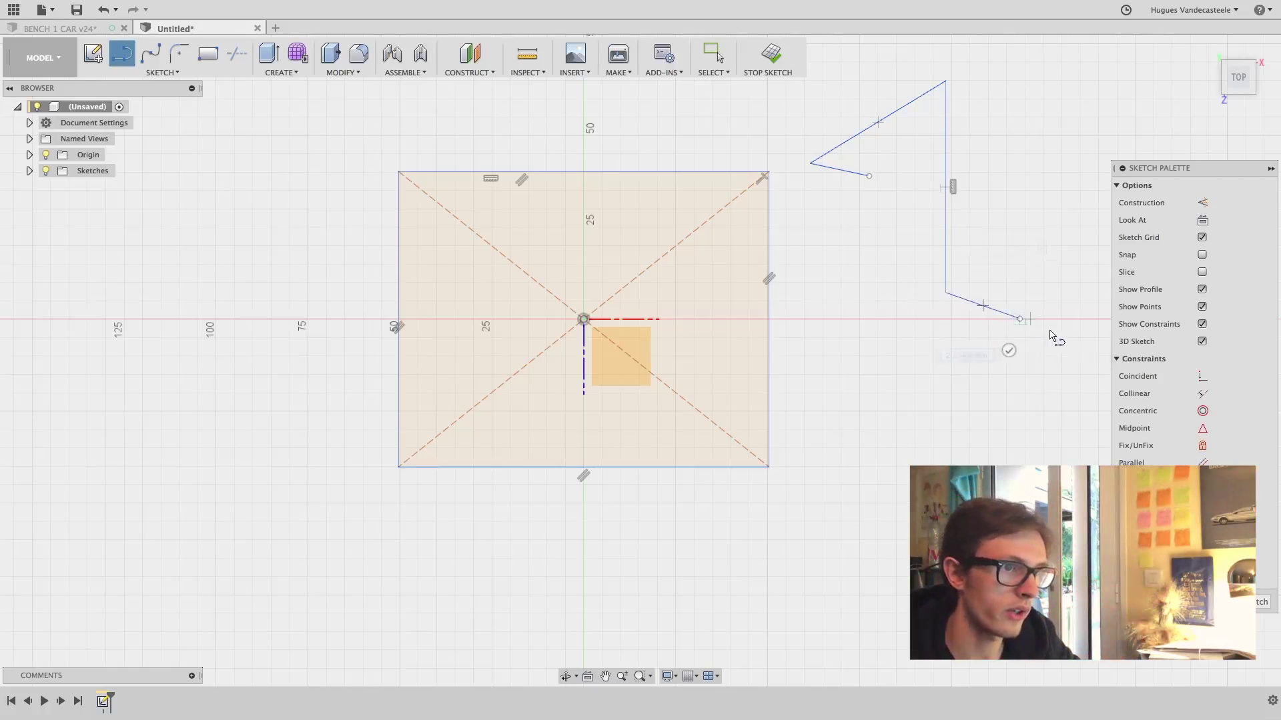
Continue the line chain with a rounded tangent arc and close the profile at its starting point with two straight lines
{"action": "mouse_move", "coordinate": [1020, 318]}
{"action": "left_mouse_down"}
{"action": "mouse_move", "coordinate": [1047, 365]}
{"action": "mouse_move", "coordinate": [984, 426]}
{"action": "left_mouse_up"}
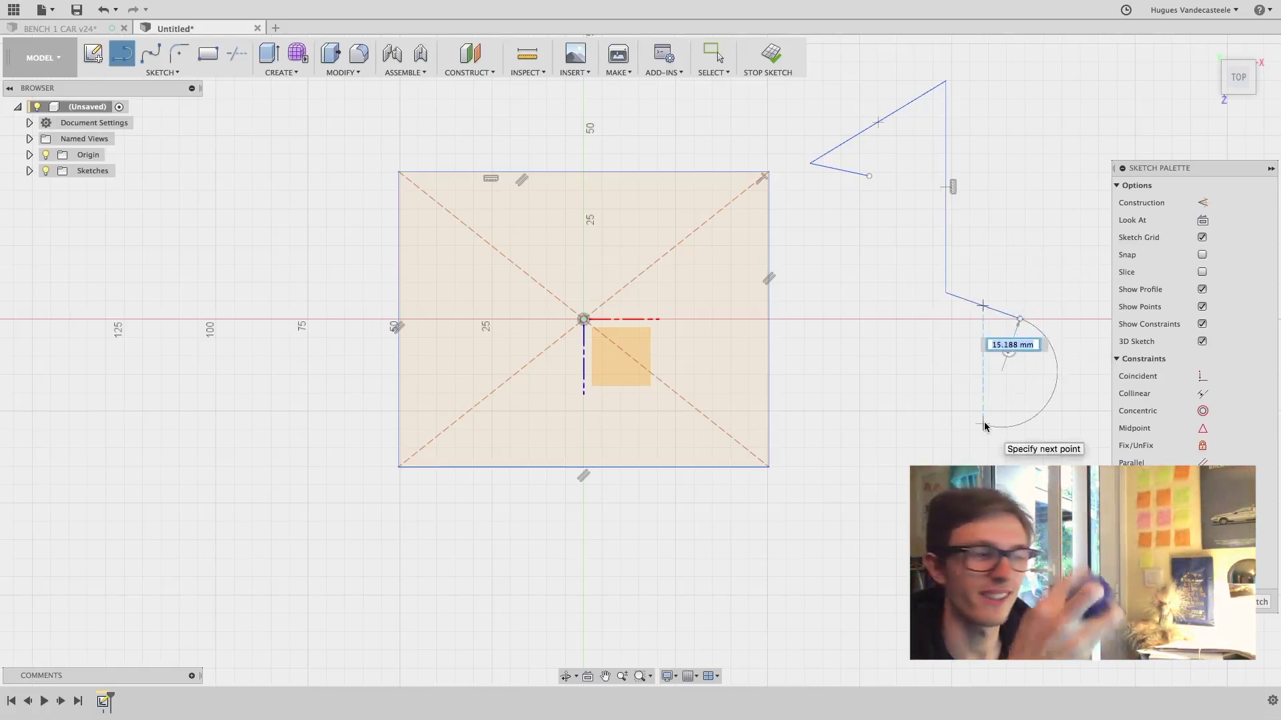
{"action": "left_click_drag", "start_coordinate": [980, 424], "coordinate": [960, 400]}
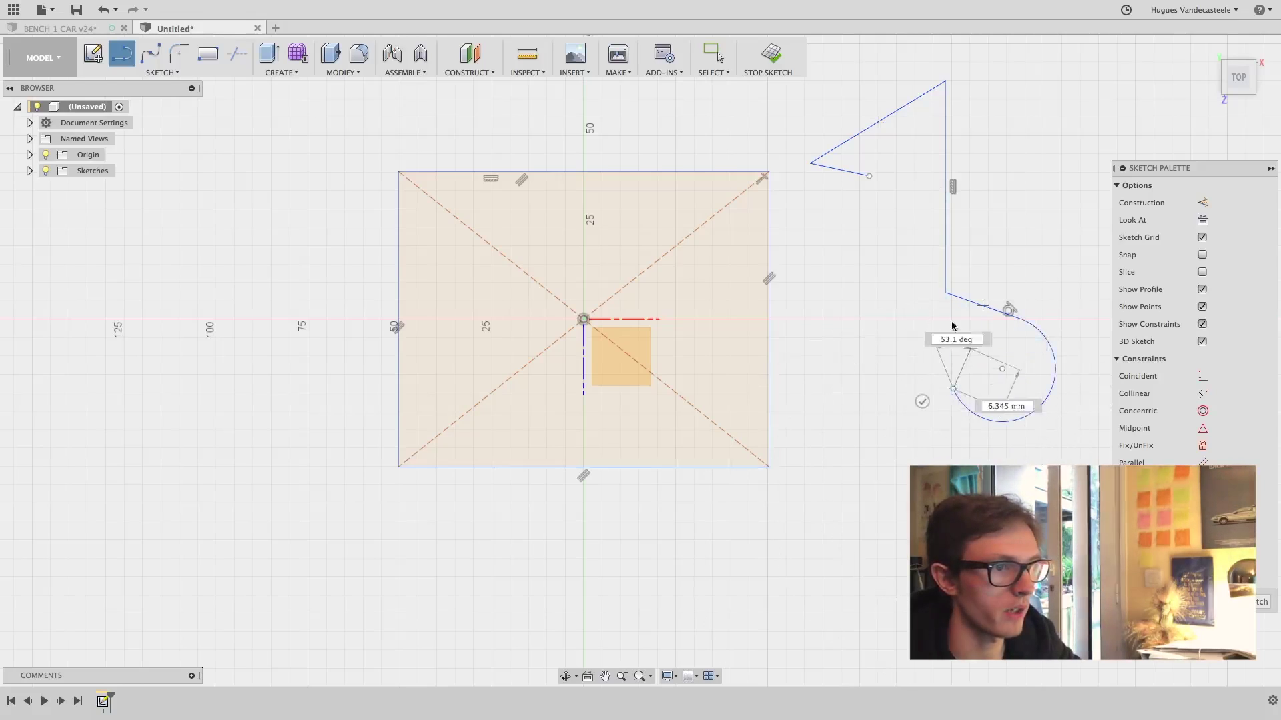
{"action": "left_click", "coordinate": [901, 314]}
{"action": "left_click", "coordinate": [866, 178]}
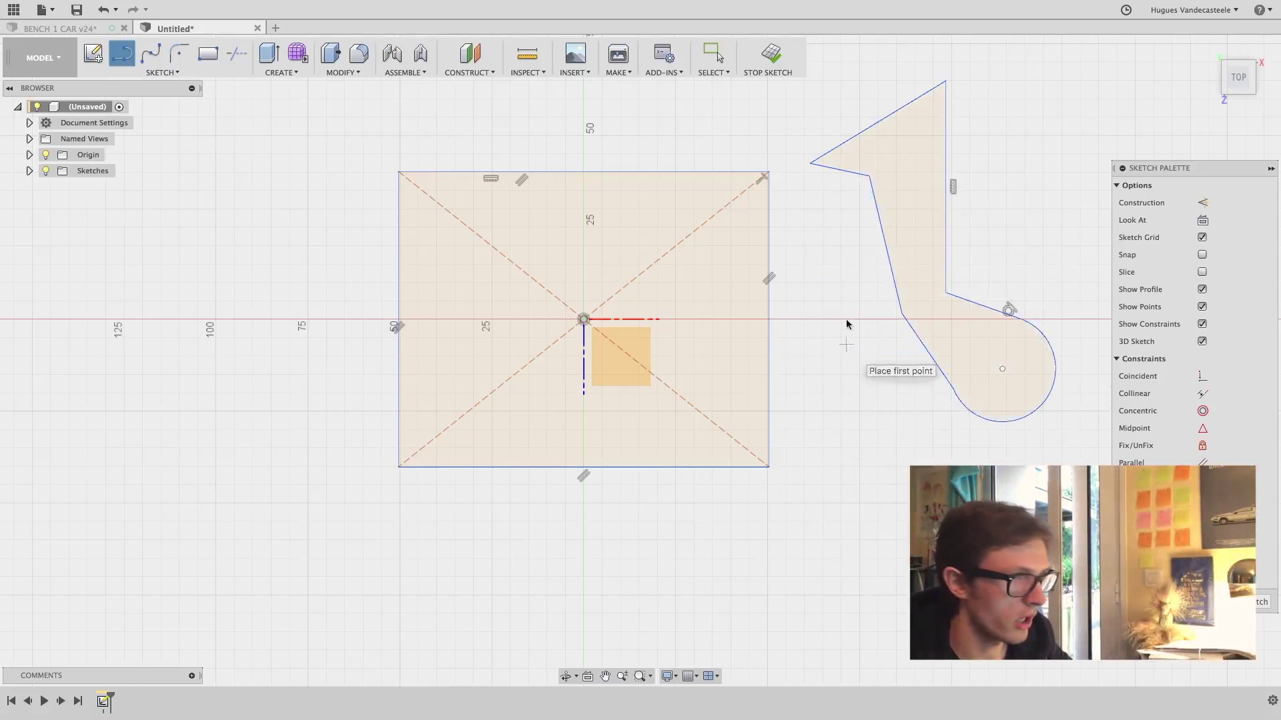
Sketch a vertical line down from the profile's leftmost corner and shift its free end slightly away from the rectangle
{"action": "left_click", "coordinate": [810, 163]}
{"action": "left_click", "coordinate": [809, 388]}
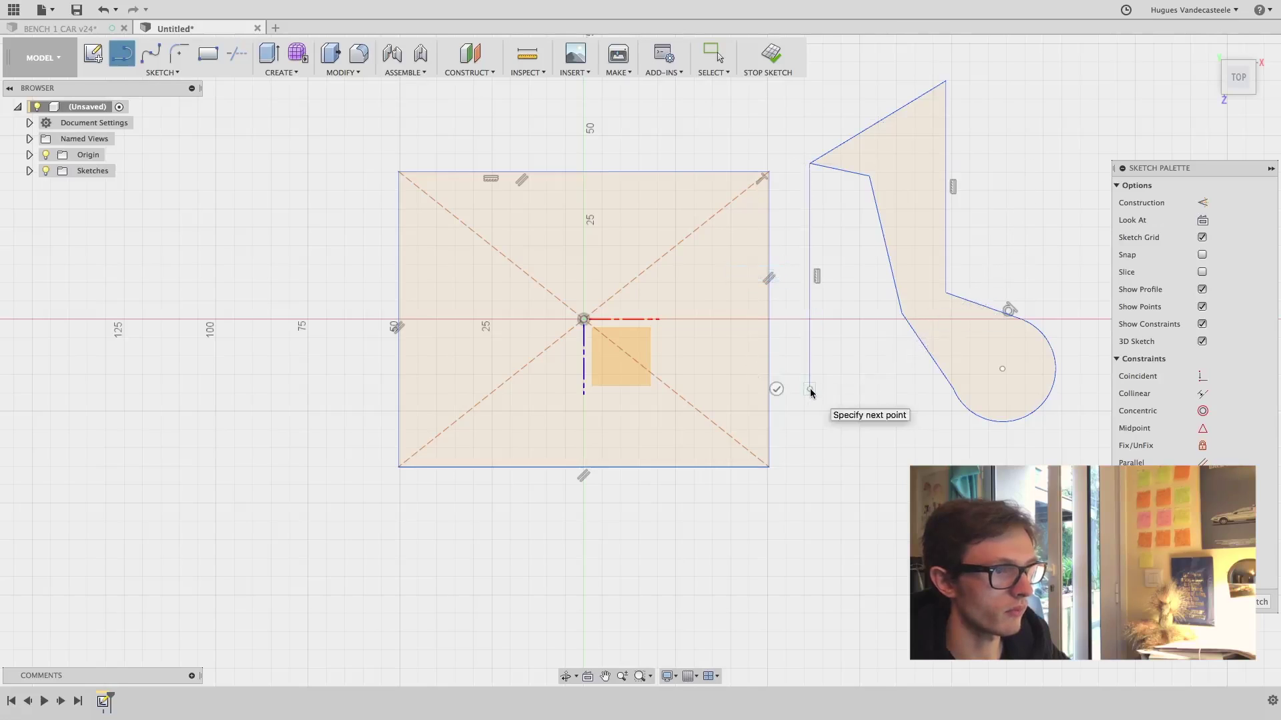
{"action": "key", "text": "Escape"}
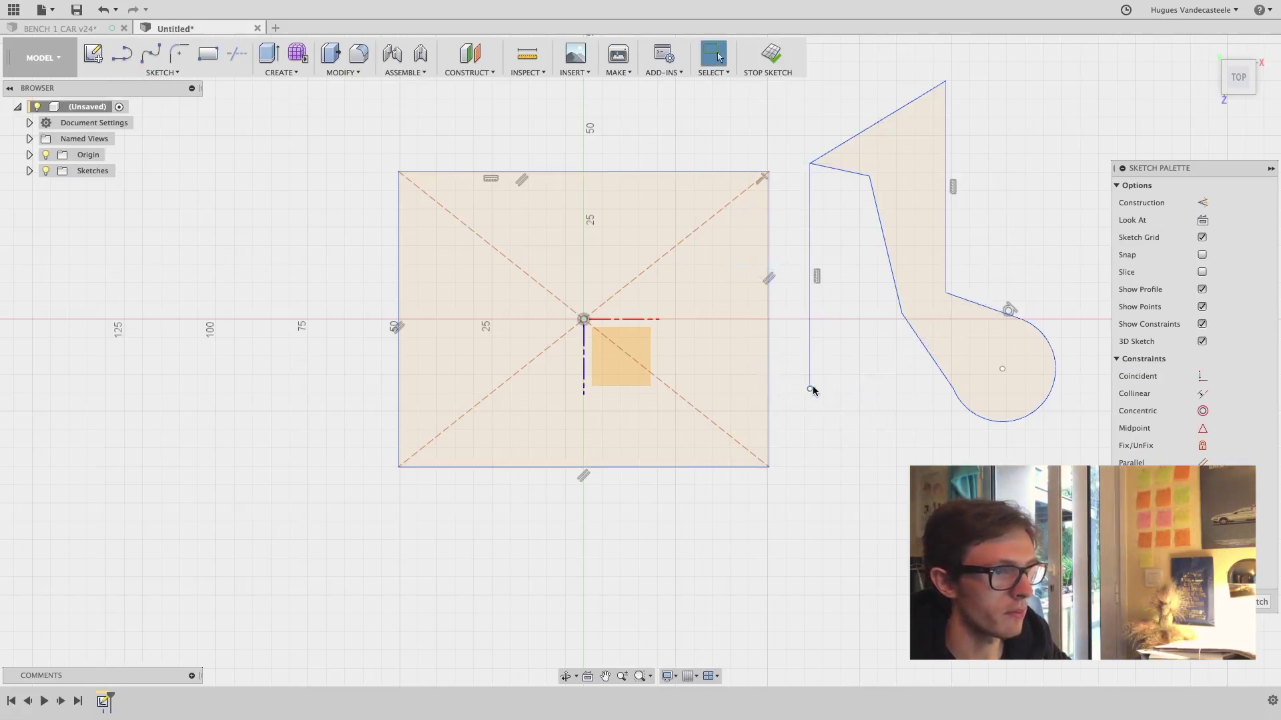
{"action": "left_click_drag", "start_coordinate": [811, 389], "coordinate": [823, 387]}
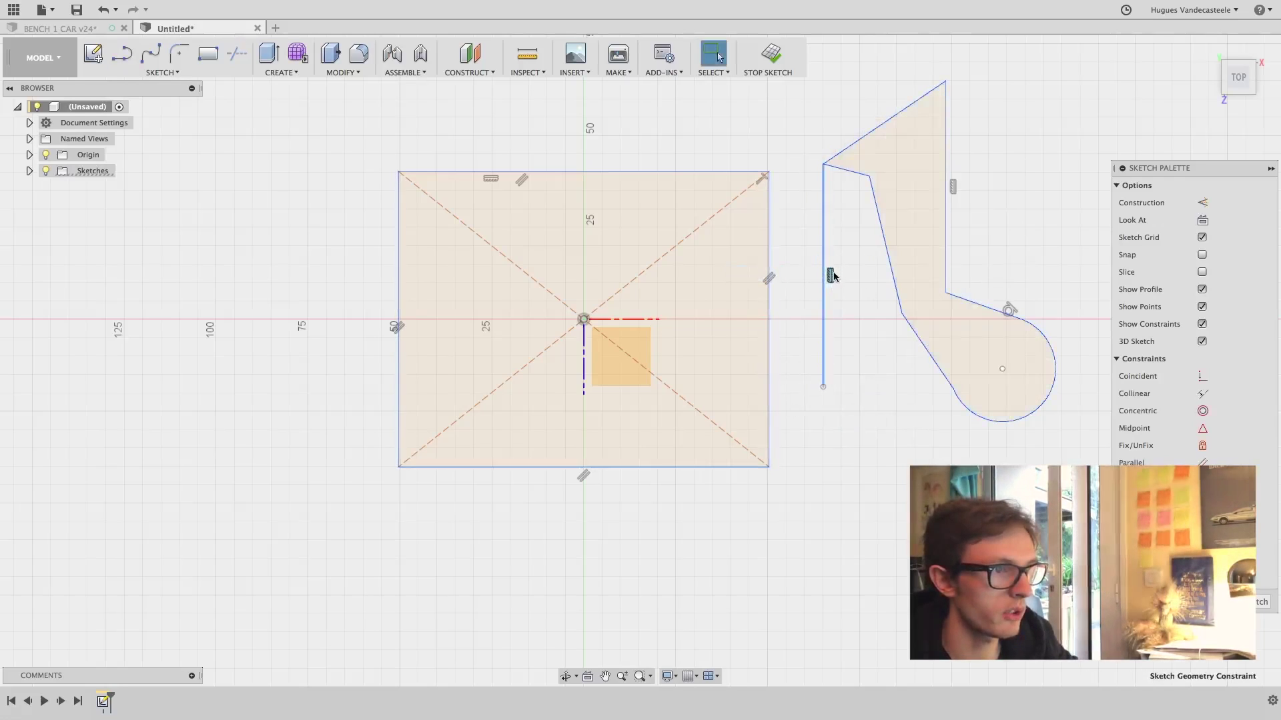
Delete the new line's vertical constraint and move its lower endpoint sideways so the line is tilted
{"action": "scroll", "coordinate": [828, 279], "scroll_direction": "up", "scroll_amount": 2}
{"action": "scroll", "coordinate": [827, 279], "scroll_direction": "up", "scroll_amount": 3}
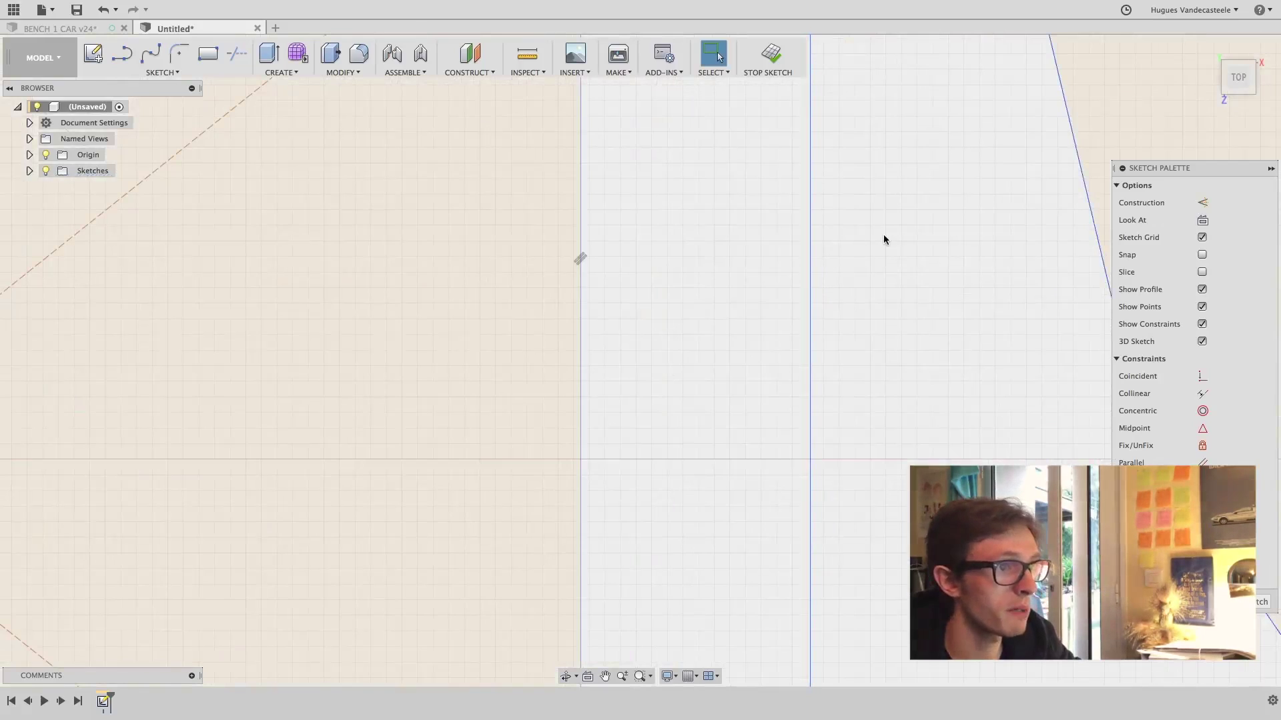
{"action": "scroll", "coordinate": [874, 244], "scroll_direction": "down", "scroll_amount": 1}
{"action": "scroll", "coordinate": [872, 244], "scroll_direction": "down", "scroll_amount": 2}
{"action": "left_click_drag", "start_coordinate": [847, 450], "coordinate": [888, 433]}
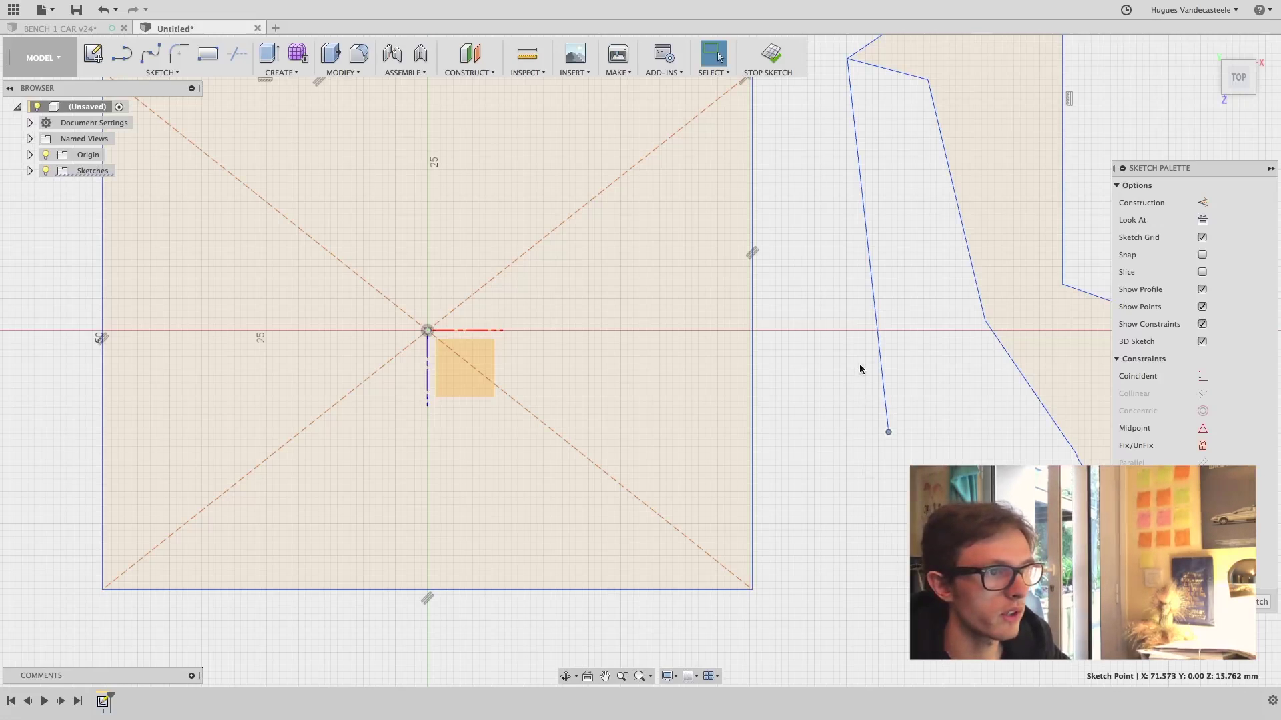
Apply the Horizontal/Vertical constraint to the tilted line beside the rectangle
{"action": "left_click", "coordinate": [871, 273]}
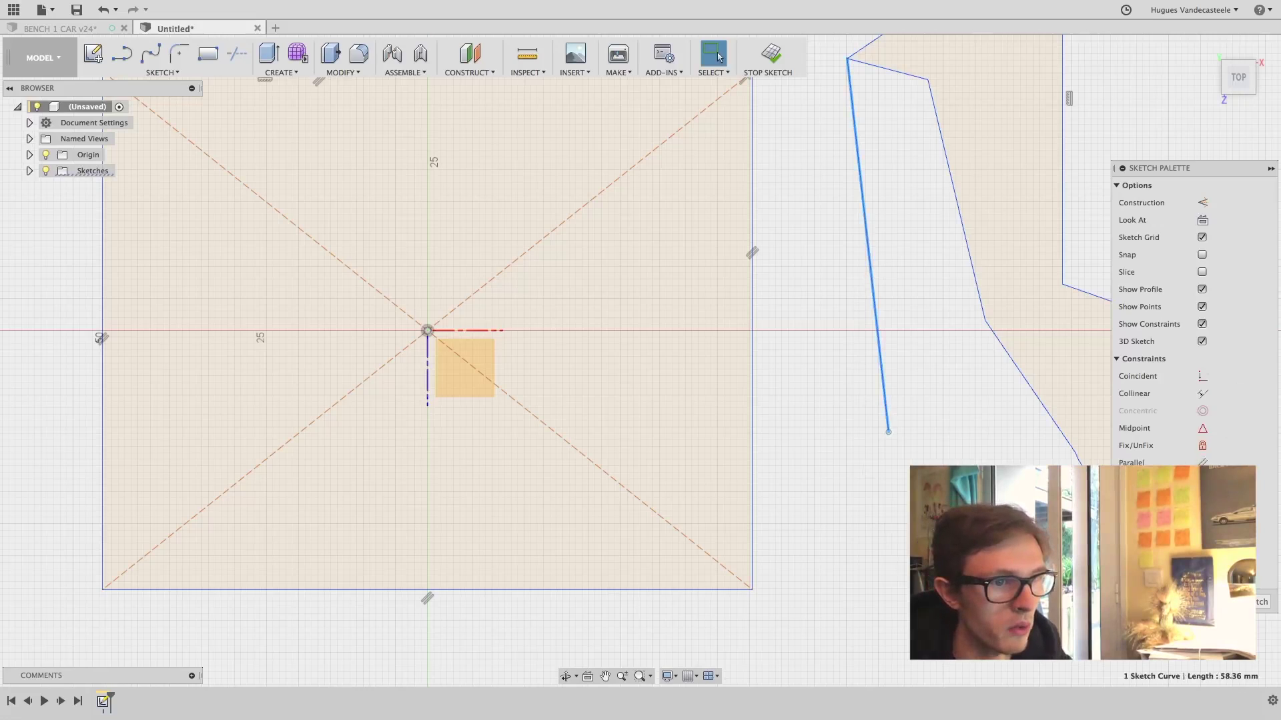
{"action": "left_click", "coordinate": [1202, 498]}
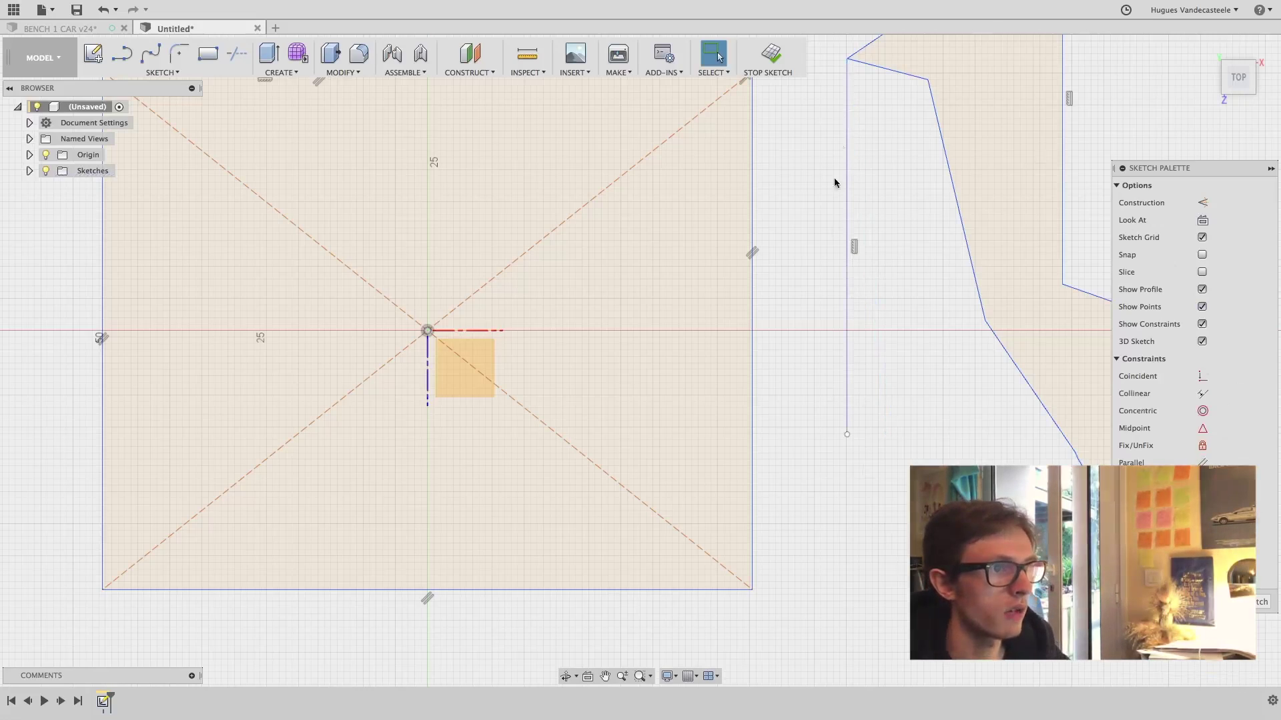
Search the sketch toolbox for "po" and place a sketch Point just beyond the profile's topmost corner
{"action": "scroll", "coordinate": [878, 194], "scroll_direction": "down", "scroll_amount": 5}
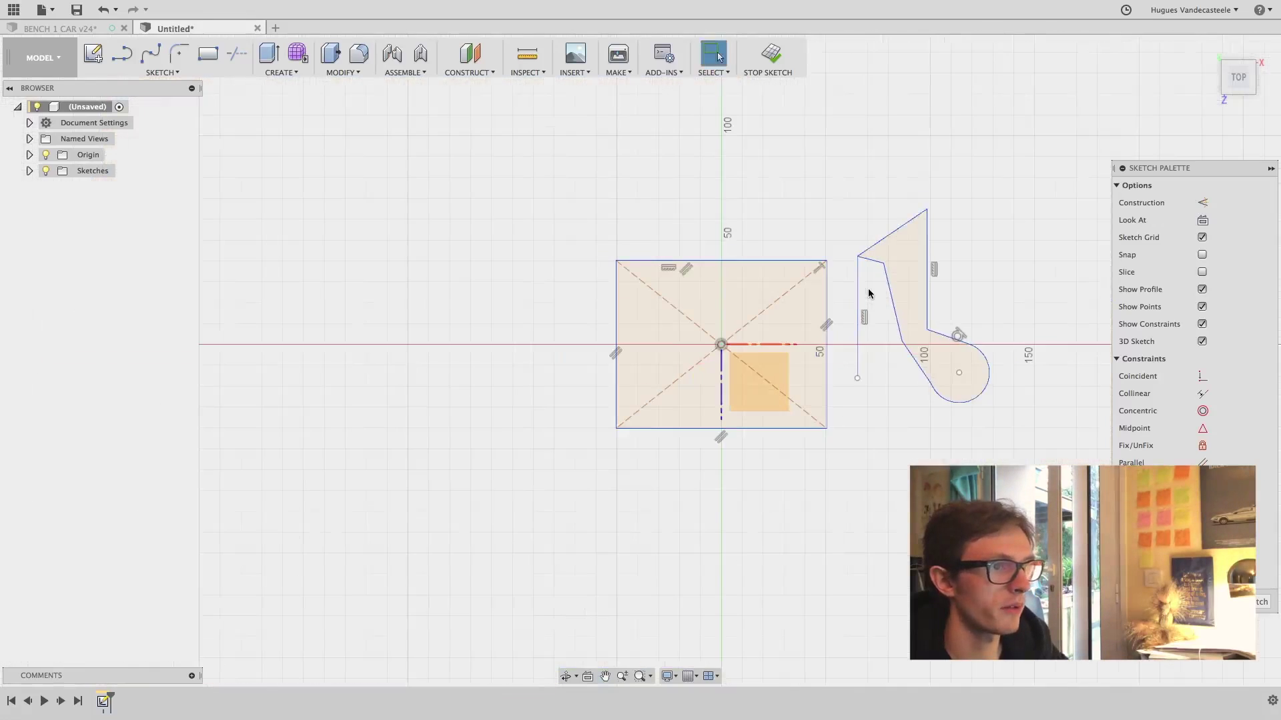
{"action": "scroll", "coordinate": [904, 394], "scroll_direction": "up", "scroll_amount": 4}
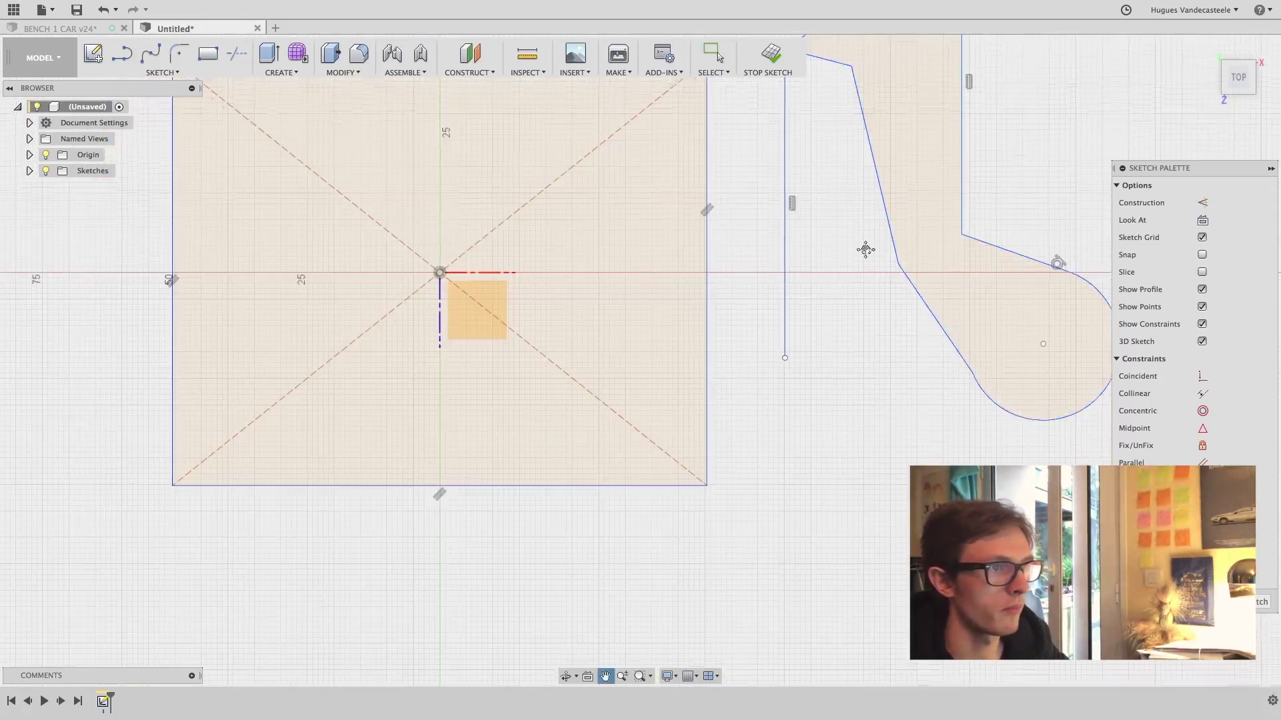
{"action": "scroll", "coordinate": [866, 249], "scroll_direction": "up", "scroll_amount": 5}
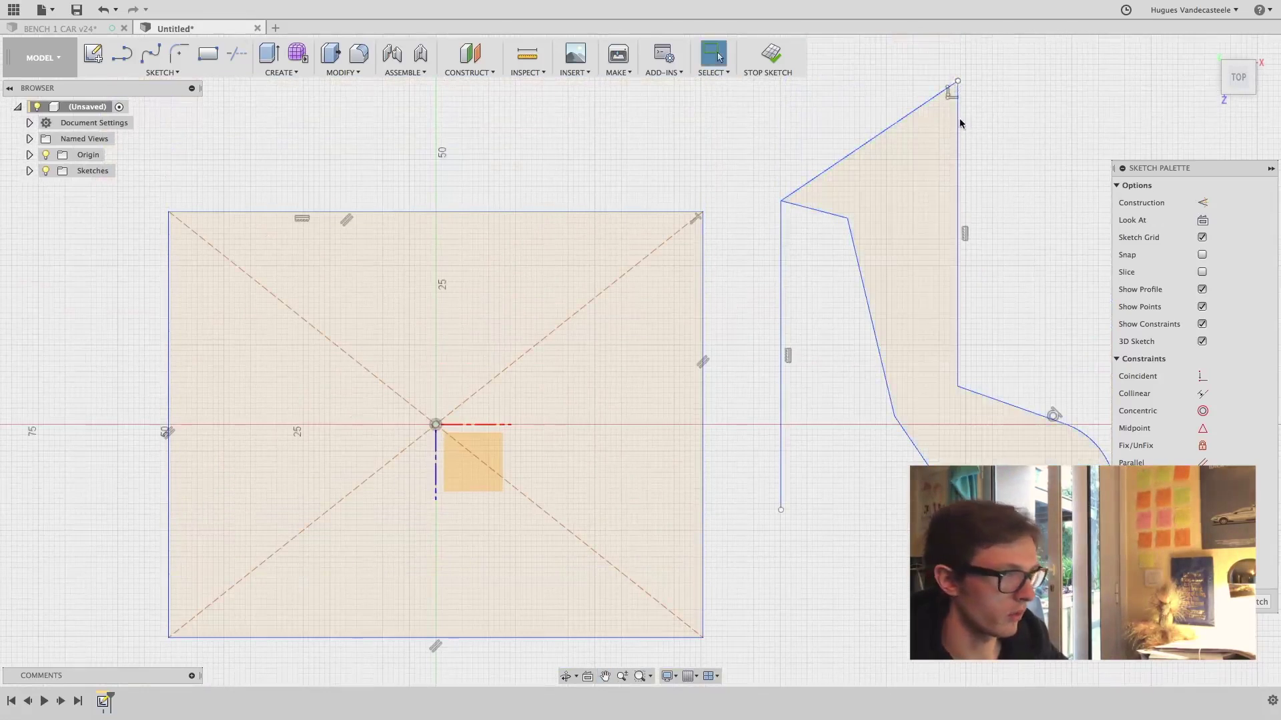
{"action": "type", "text": "po"}
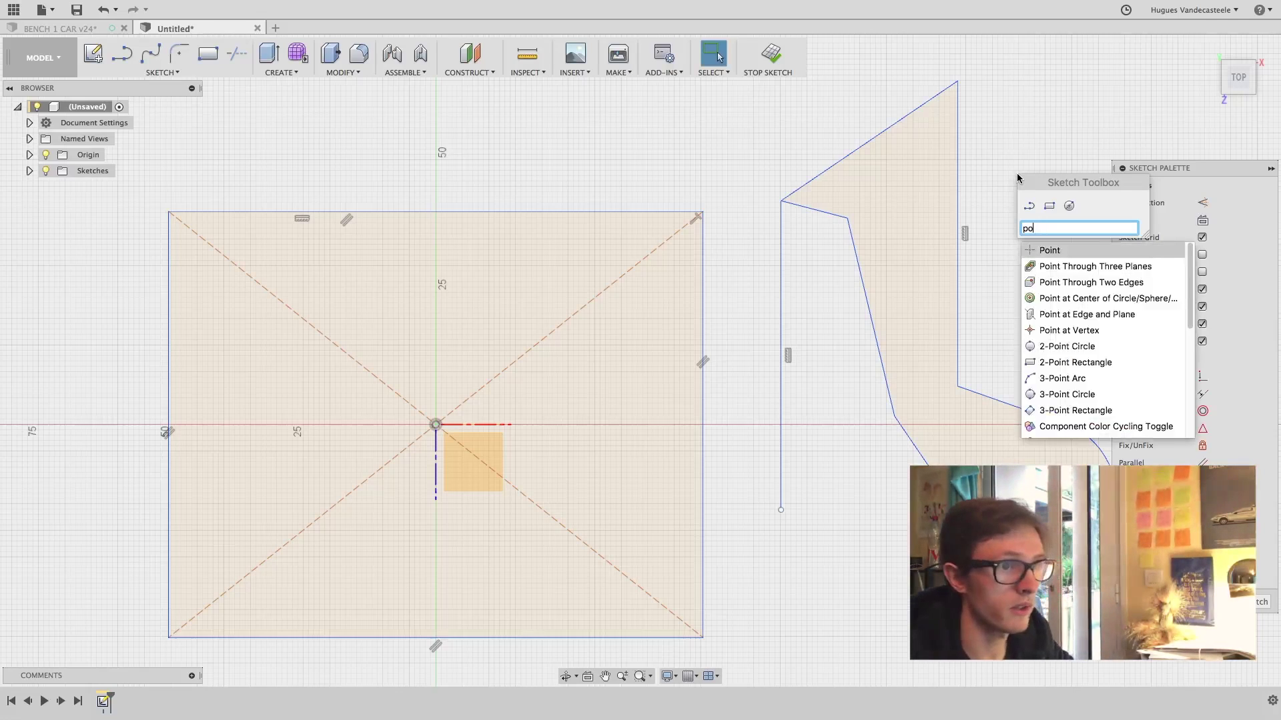
{"action": "key", "text": "Return"}
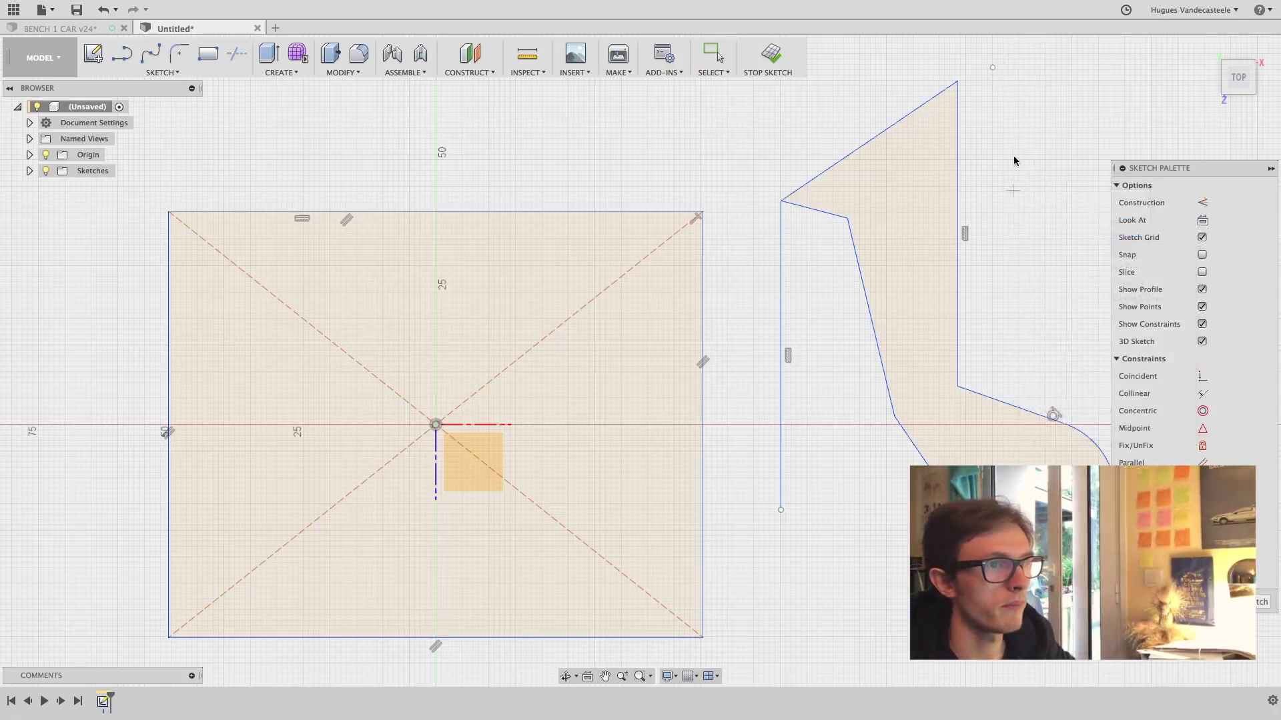
{"action": "key", "text": "Escape"}
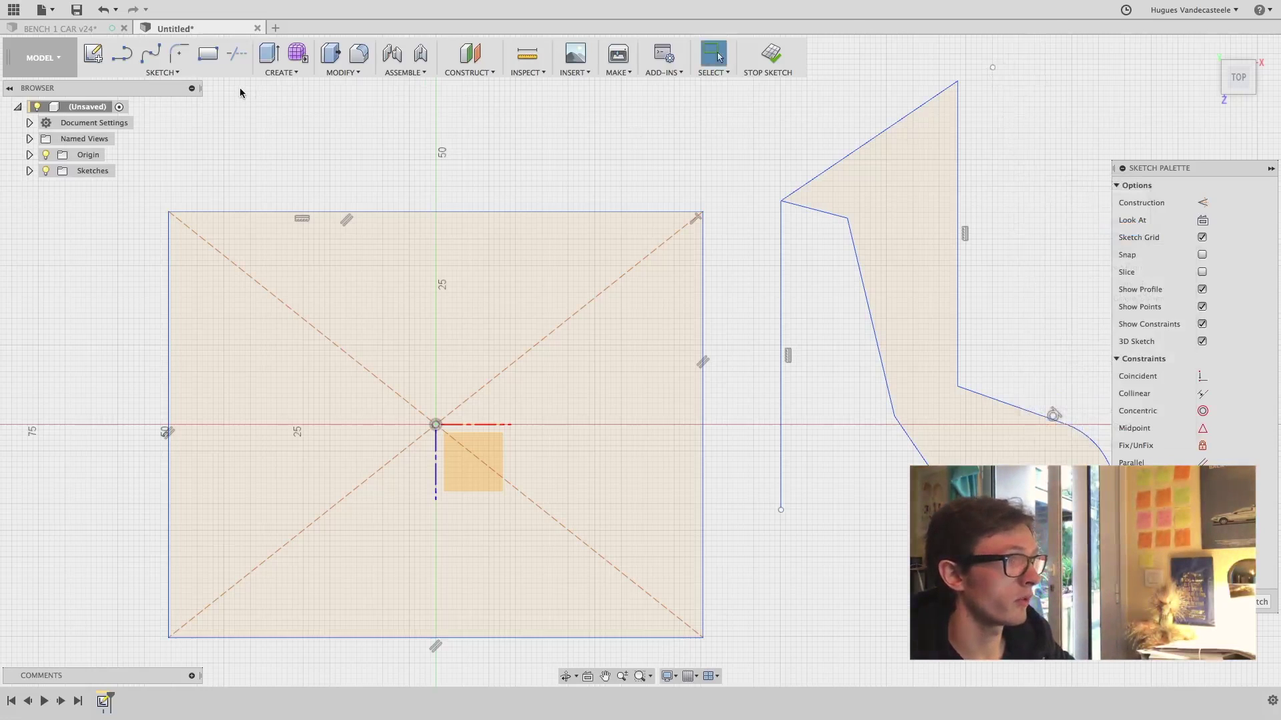
{"action": "left_click", "coordinate": [180, 55]}
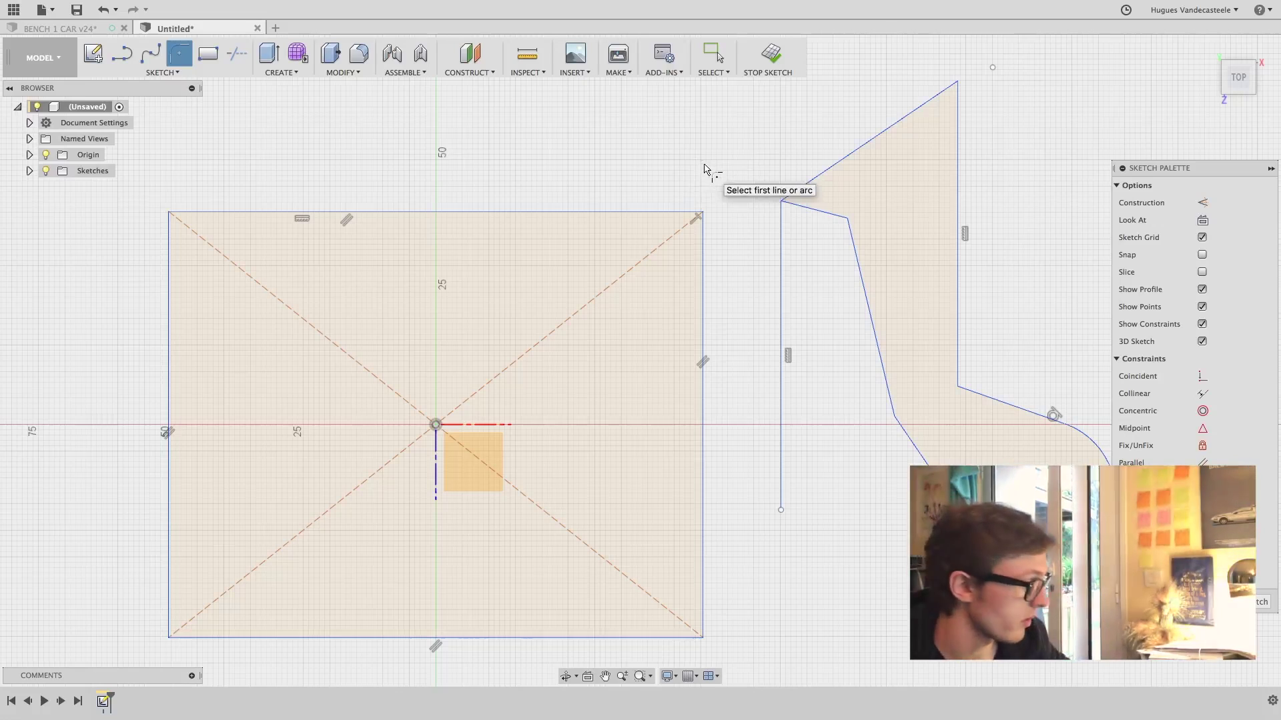
{"action": "key", "text": "Escape"}
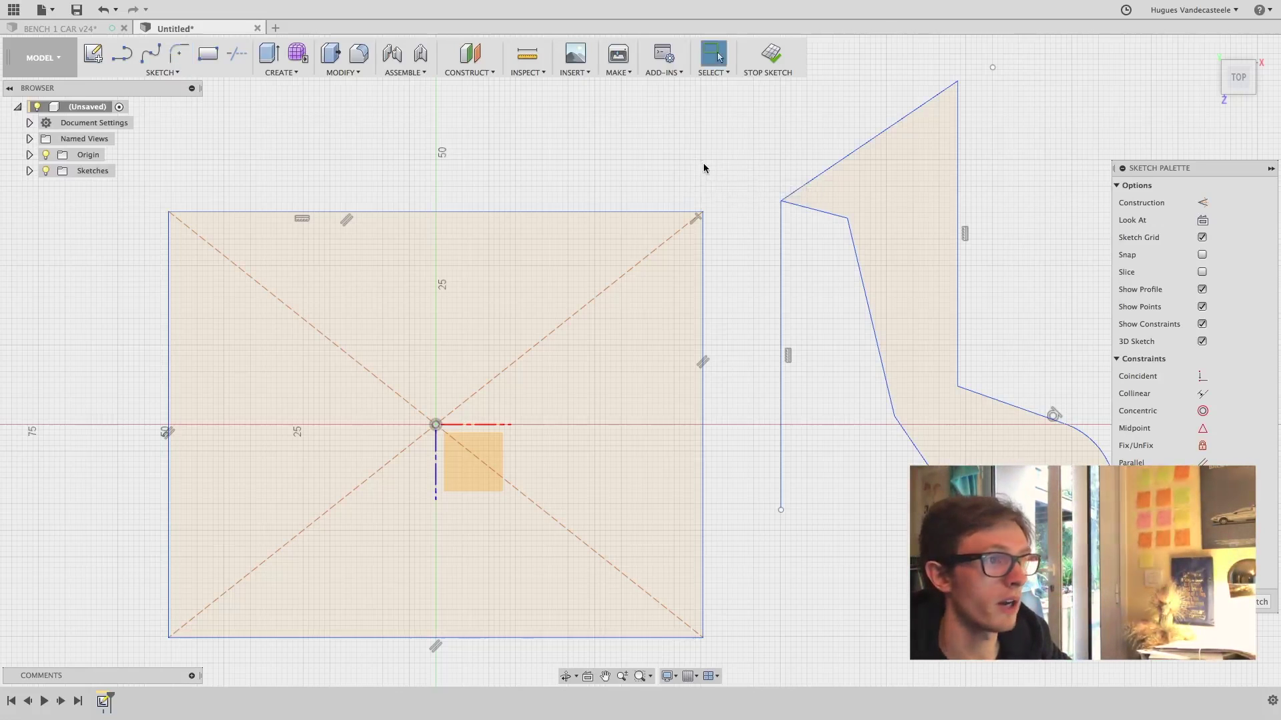
Apply a Coincident constraint between the loose sketch point and the profile's topmost corner
{"action": "left_click", "coordinate": [993, 69]}
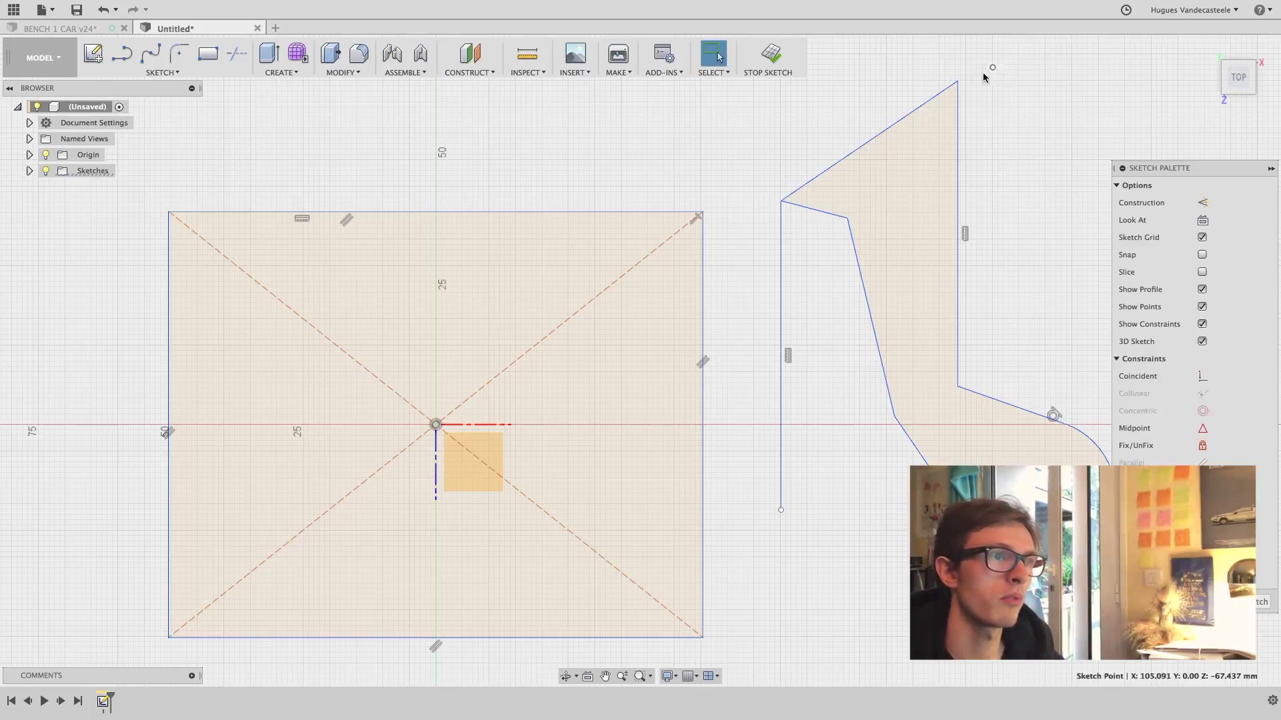
{"action": "left_click", "coordinate": [958, 80], "text": "shift"}
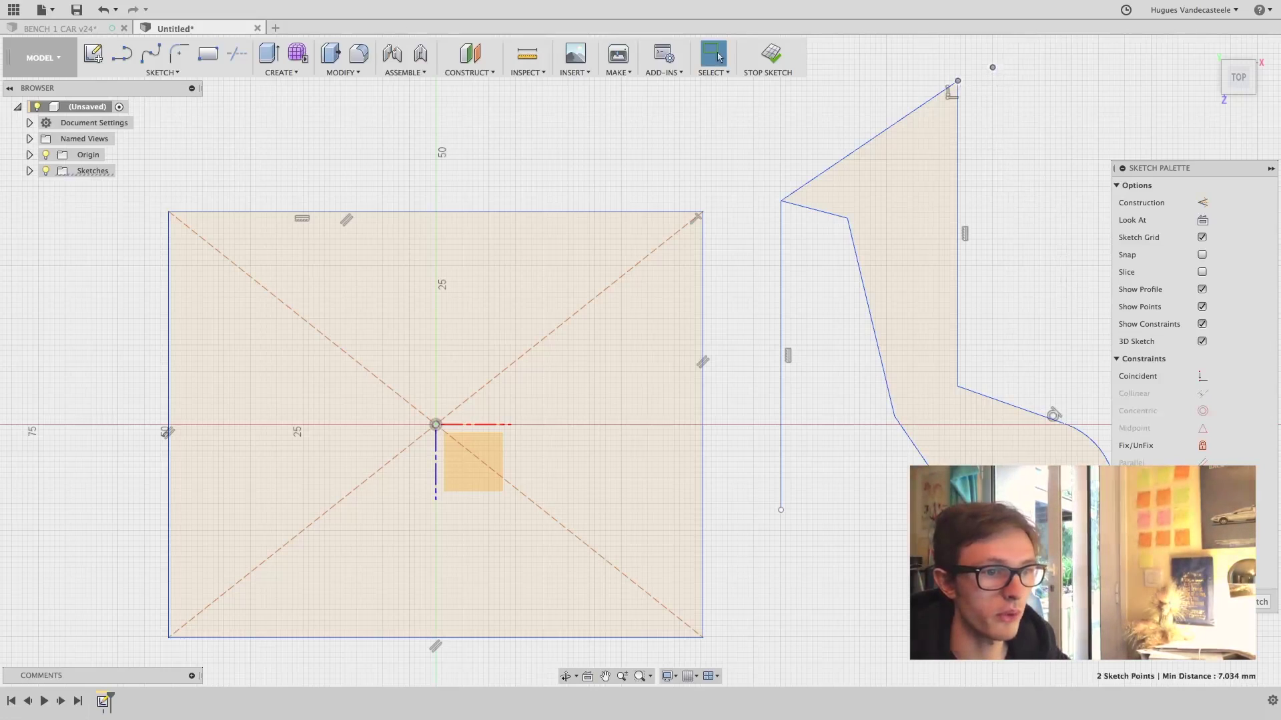
{"action": "left_click", "coordinate": [1202, 376]}
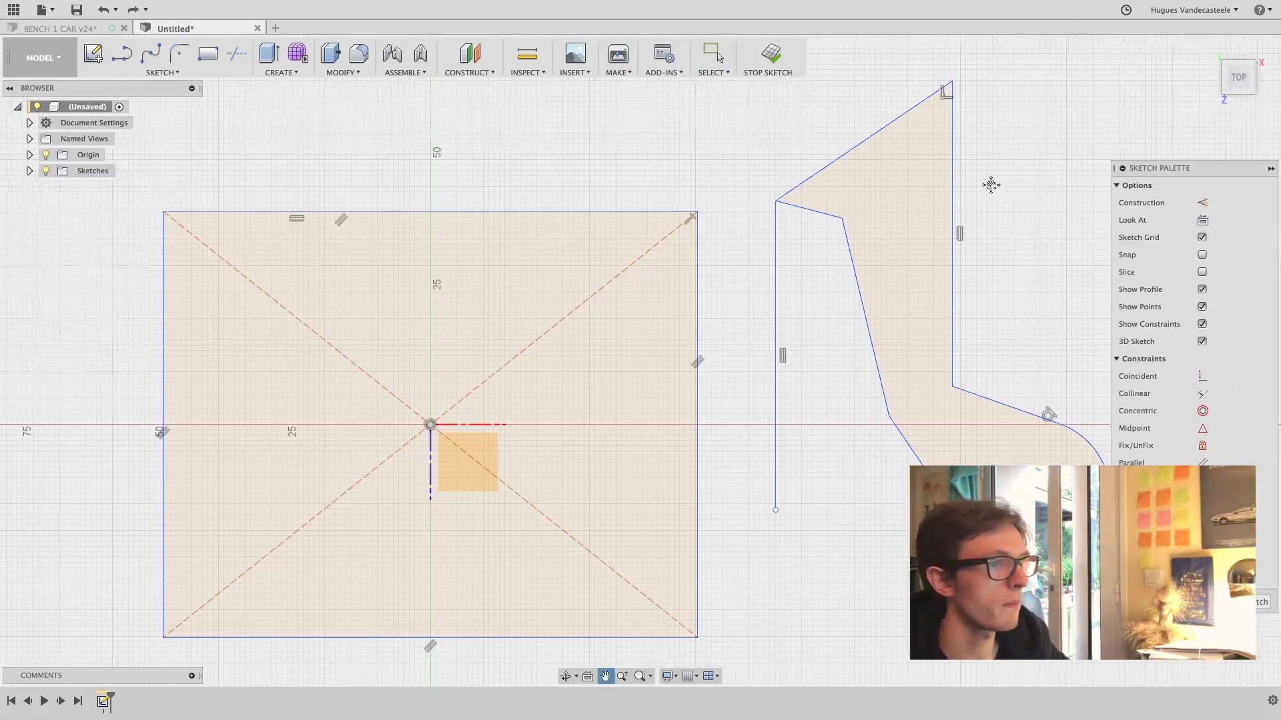
Convert the vertical line hanging from the profile's leftmost corner into a construction line
{"action": "middle_click_drag", "start_coordinate": [989, 183], "coordinate": [950, 191]}
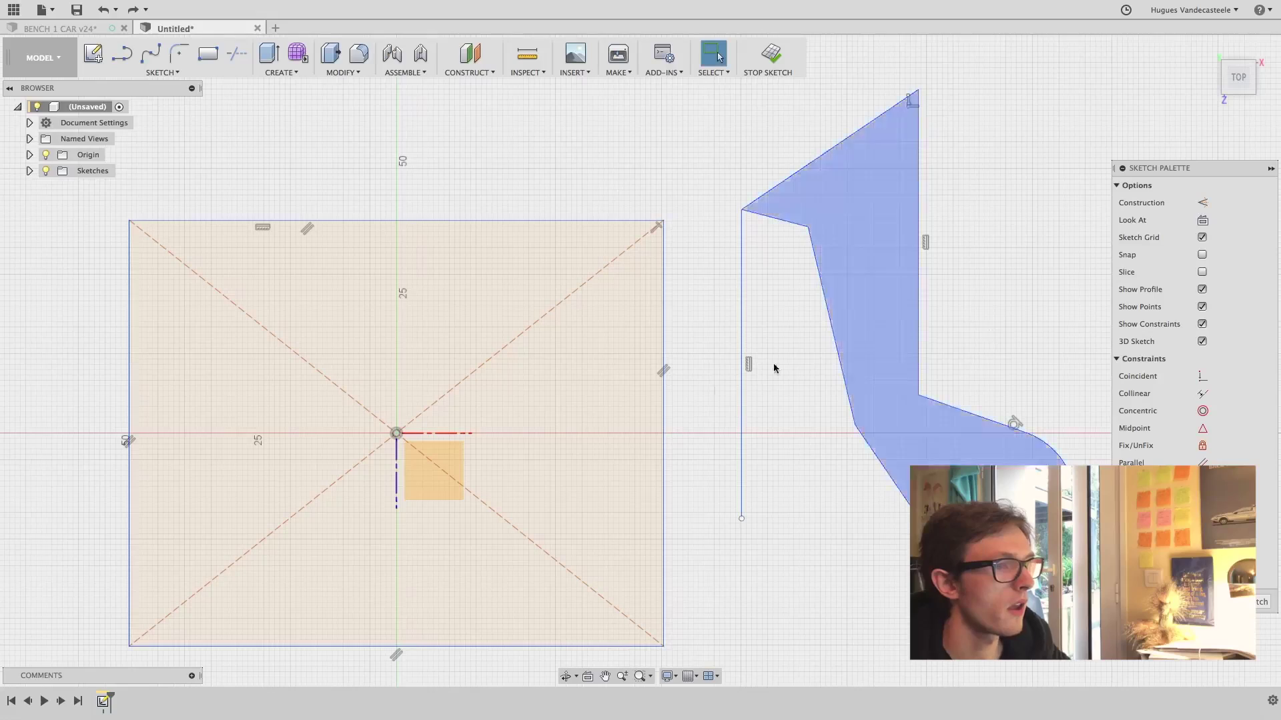
{"action": "left_click", "coordinate": [742, 406]}
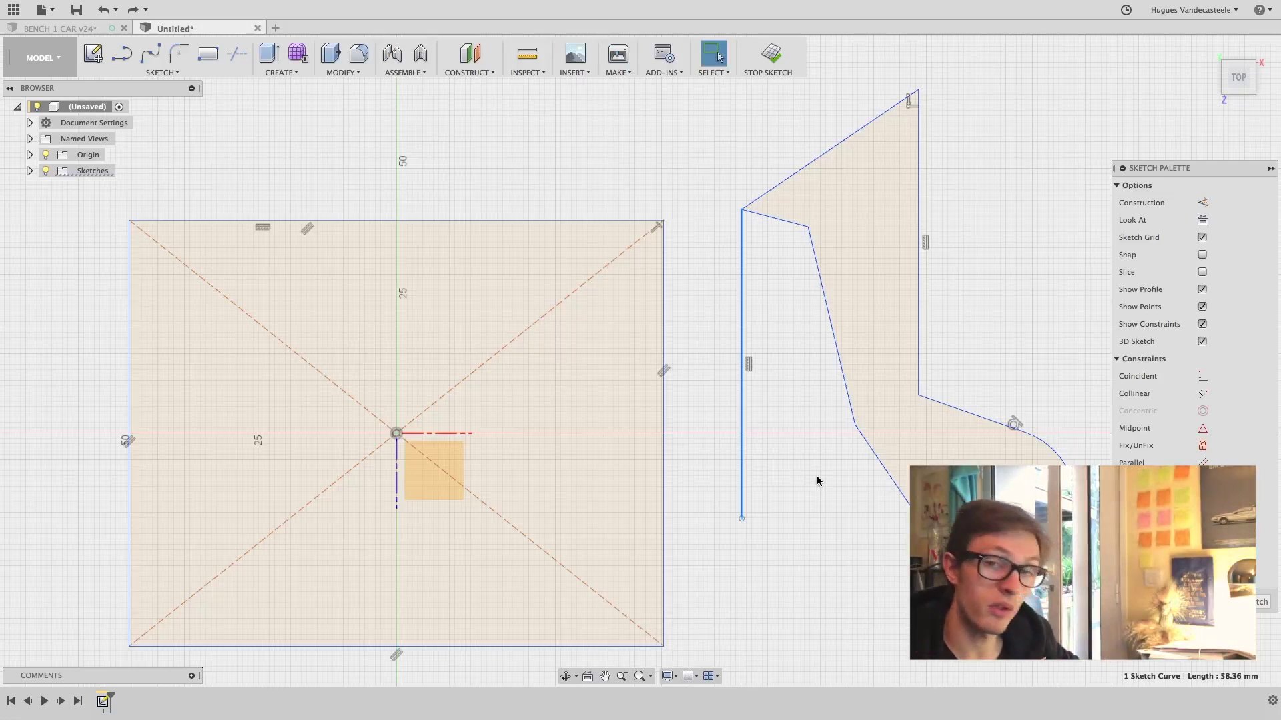
{"action": "key", "text": "x"}
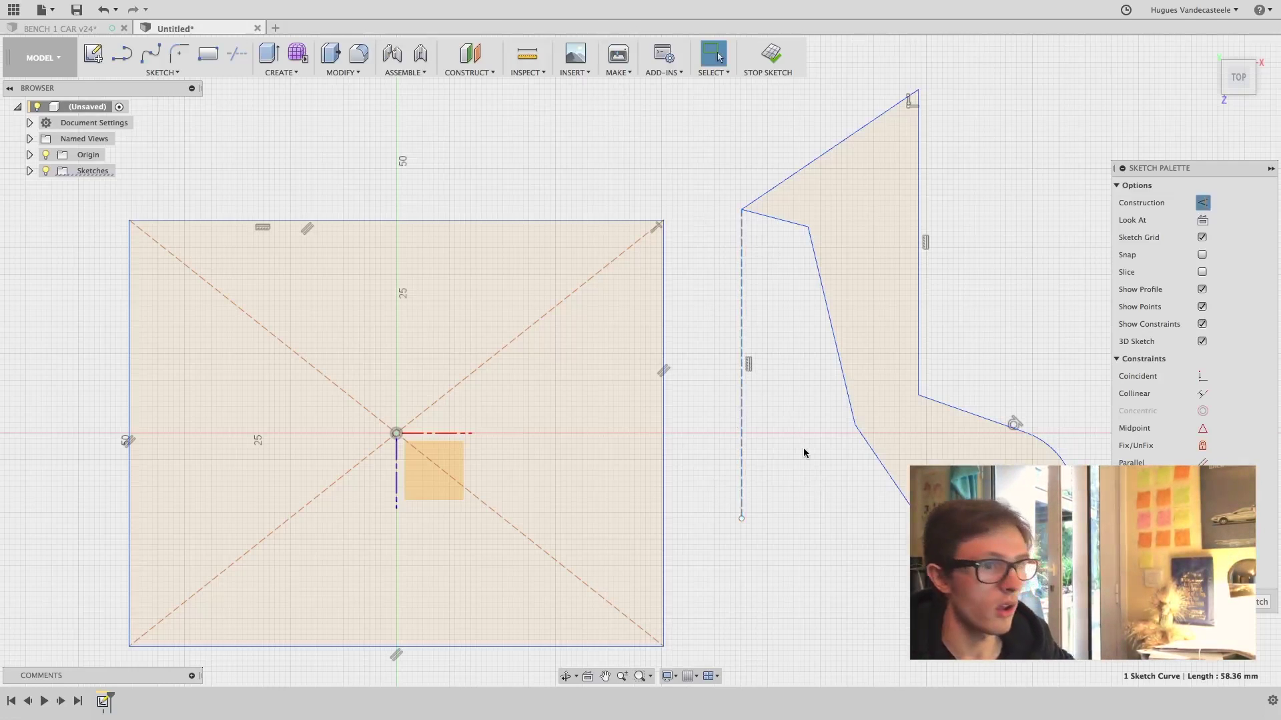
{"action": "key", "text": "x"}
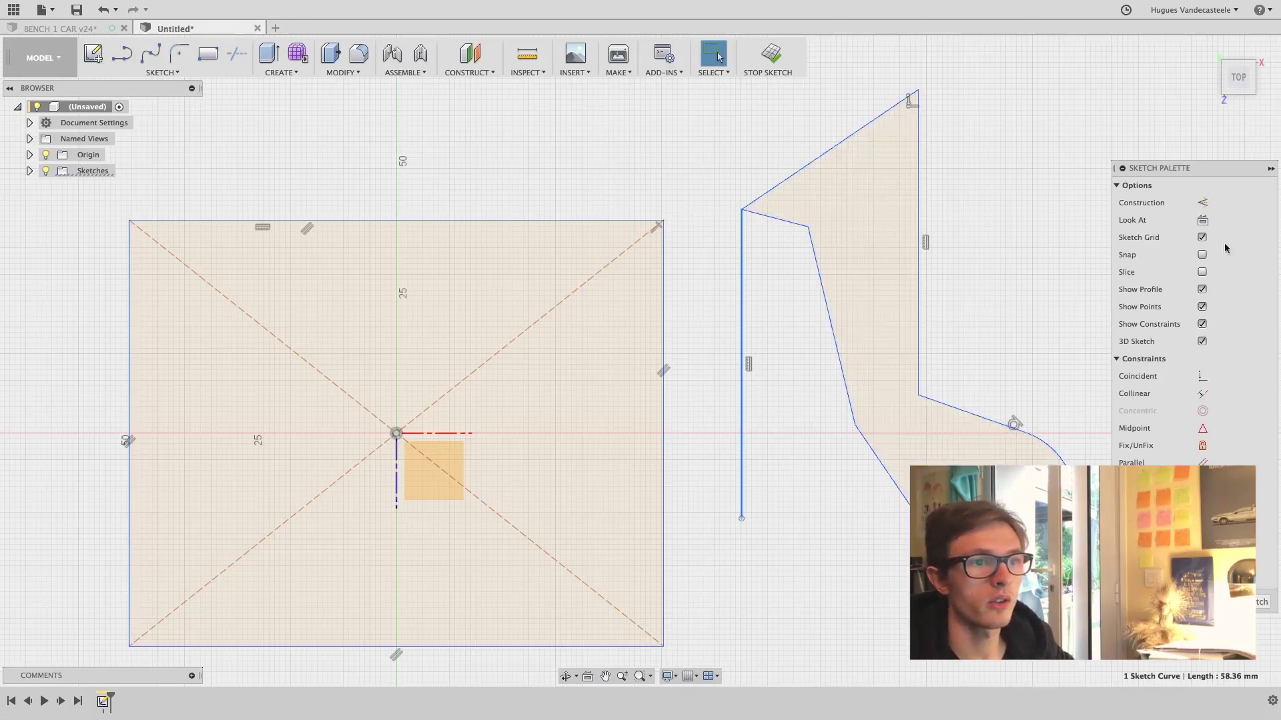
{"action": "left_click", "coordinate": [1203, 203]}
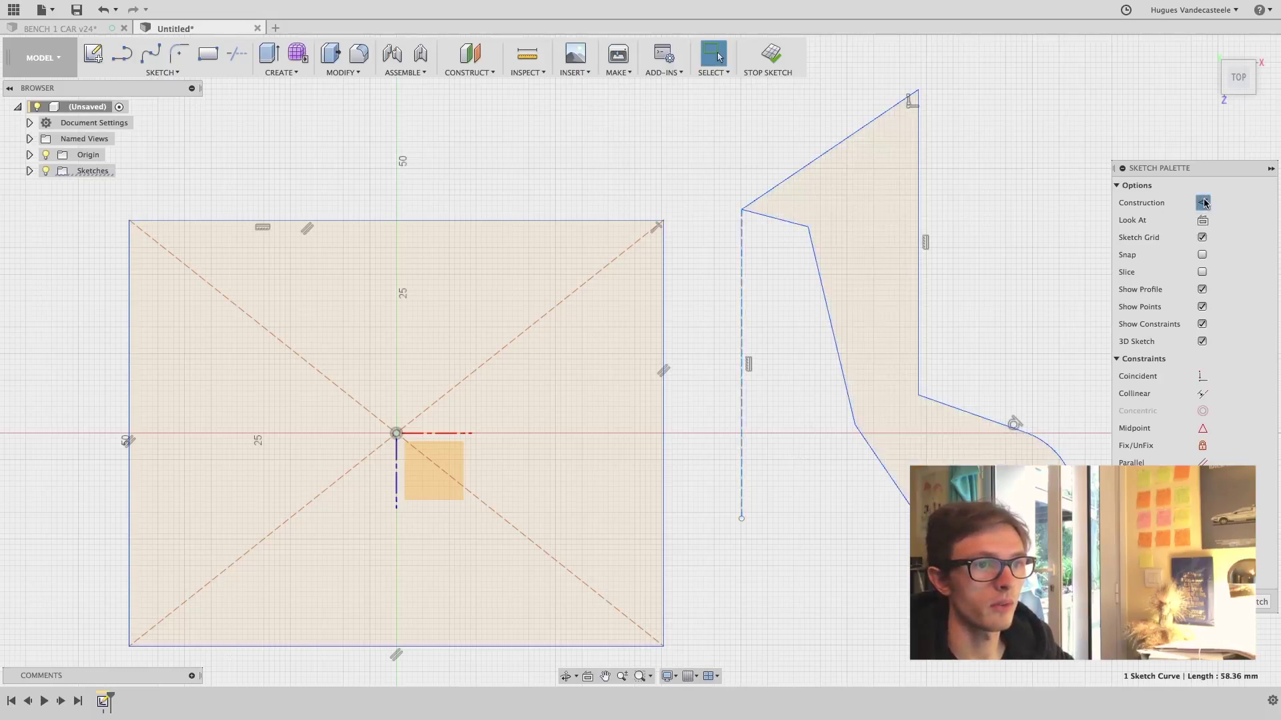
{"action": "left_click", "coordinate": [843, 550]}
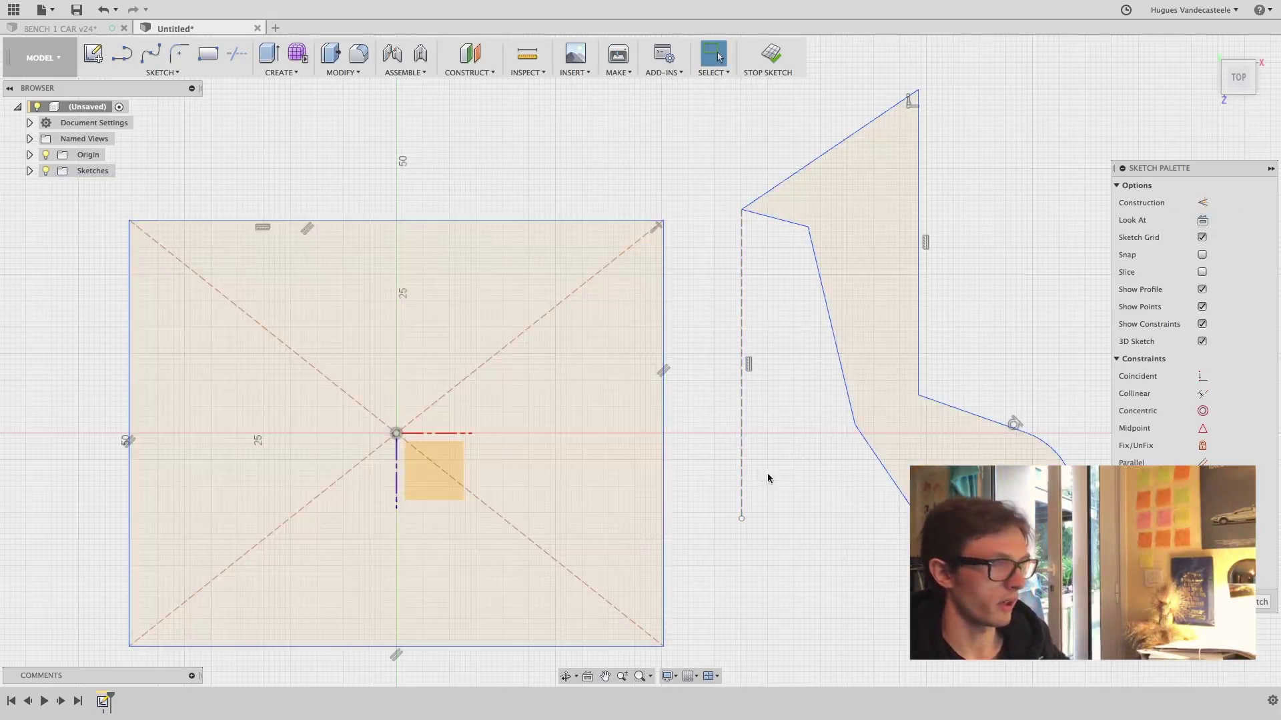
Move the whole profile together with its construction line about 67.68 mm along X, away from the rectangle
{"action": "scroll", "coordinate": [780, 180], "scroll_direction": "down", "scroll_amount": 4}
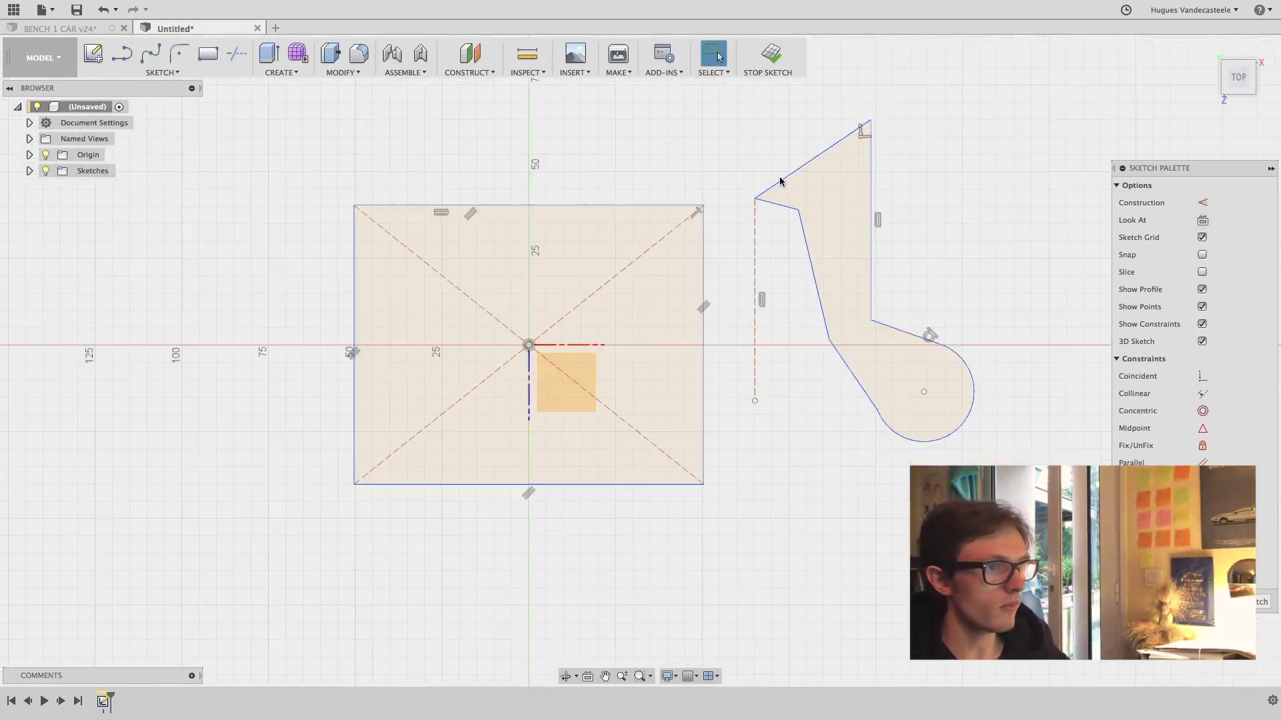
{"action": "middle_click_drag", "start_coordinate": [782, 138], "coordinate": [704, 171]}
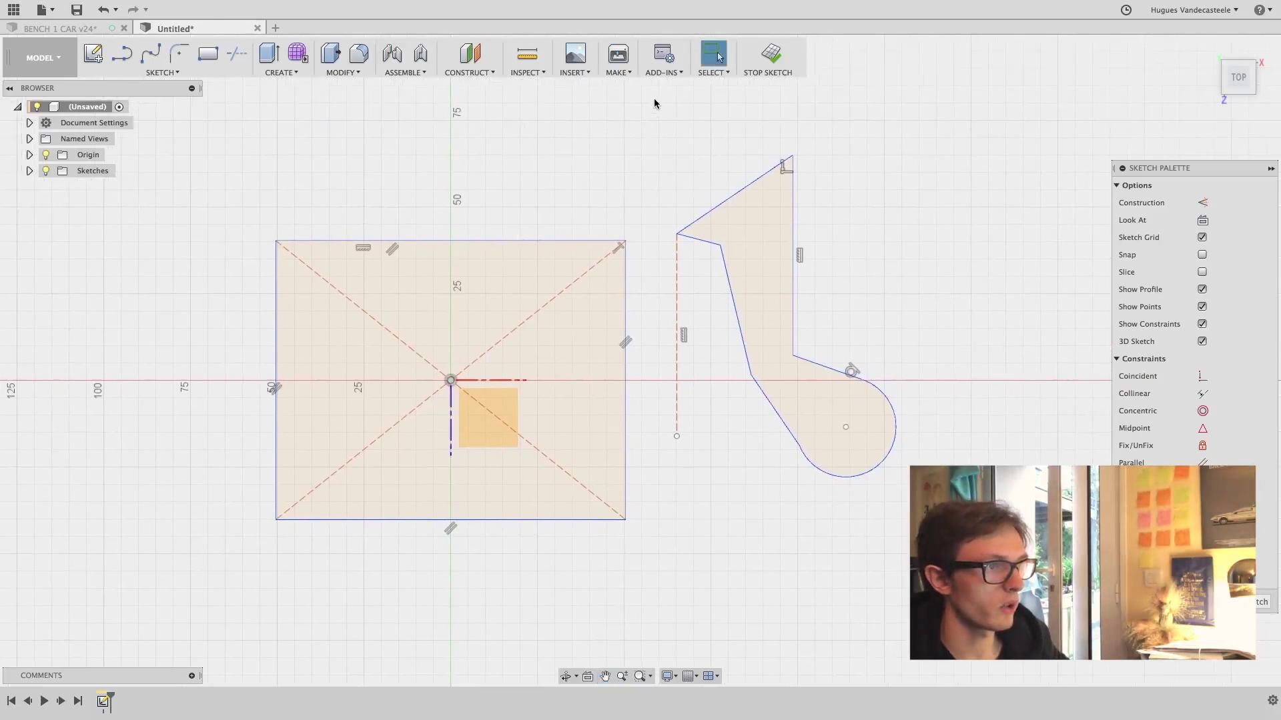
{"action": "left_click_drag", "start_coordinate": [653, 100], "coordinate": [955, 625]}
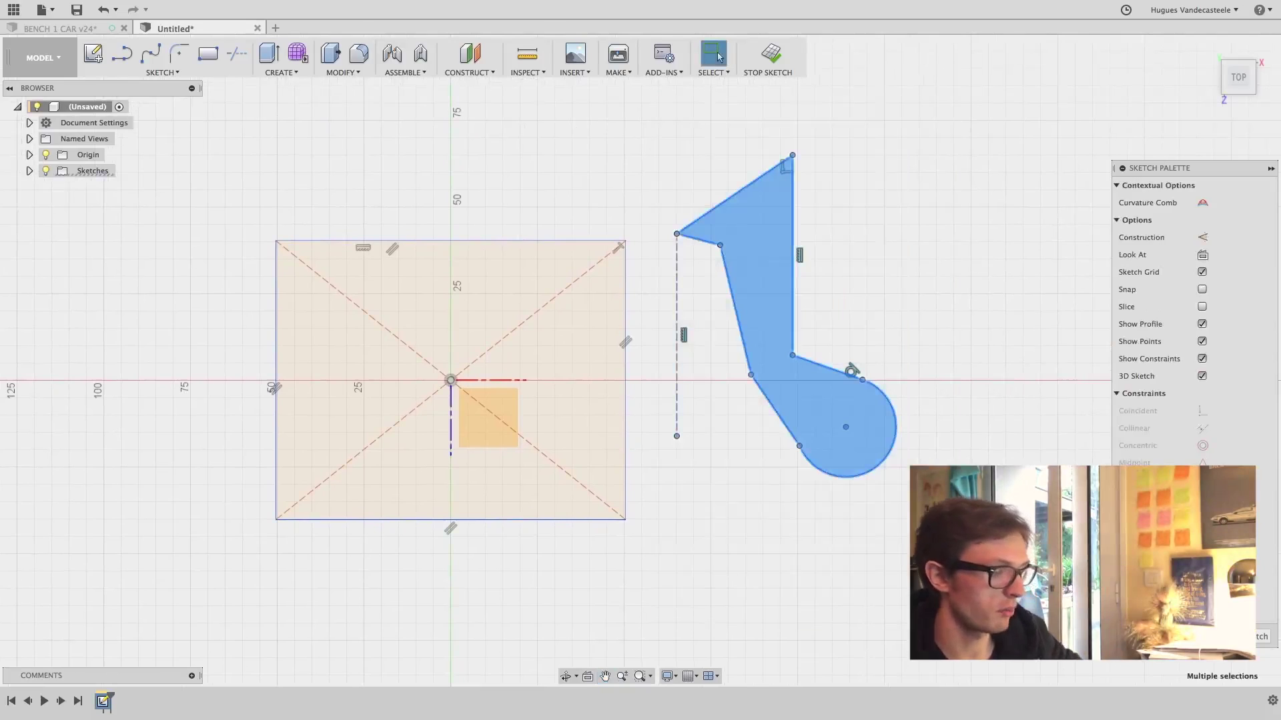
{"action": "key", "text": "m"}
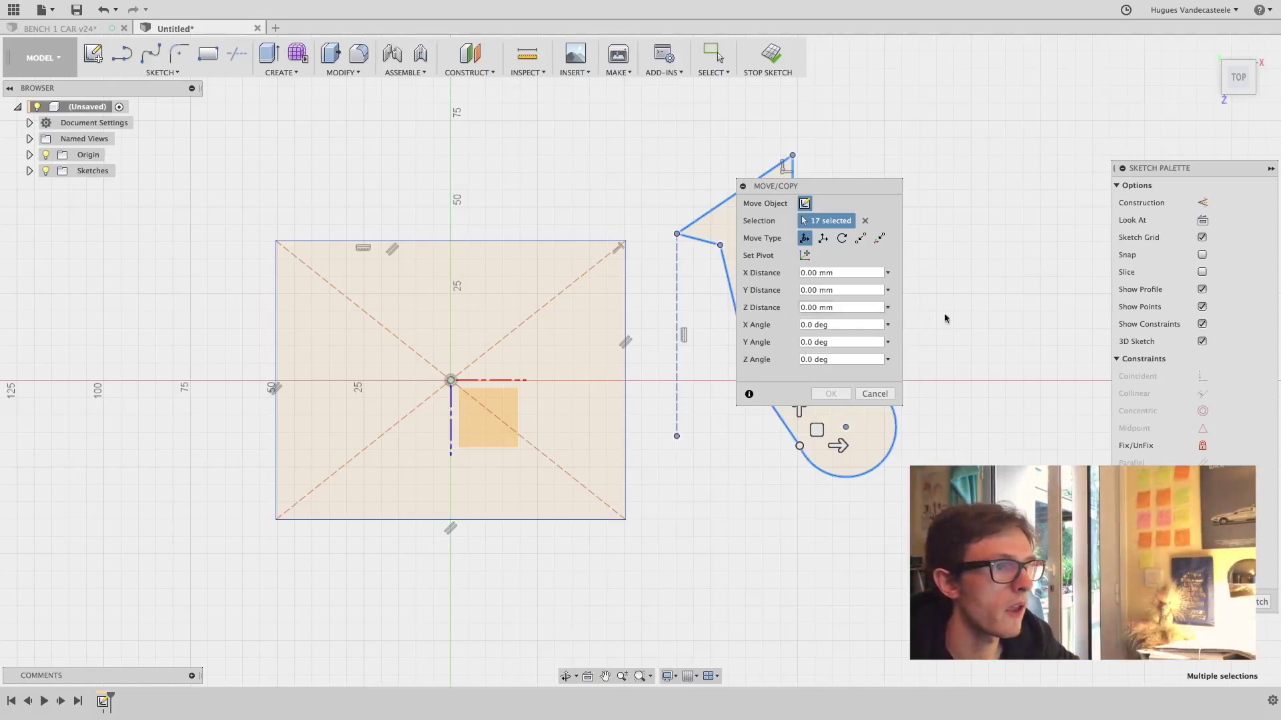
{"action": "middle_click_drag", "start_coordinate": [945, 318], "coordinate": [686, 393]}
{"action": "left_click_drag", "start_coordinate": [579, 519], "coordinate": [846, 532]}
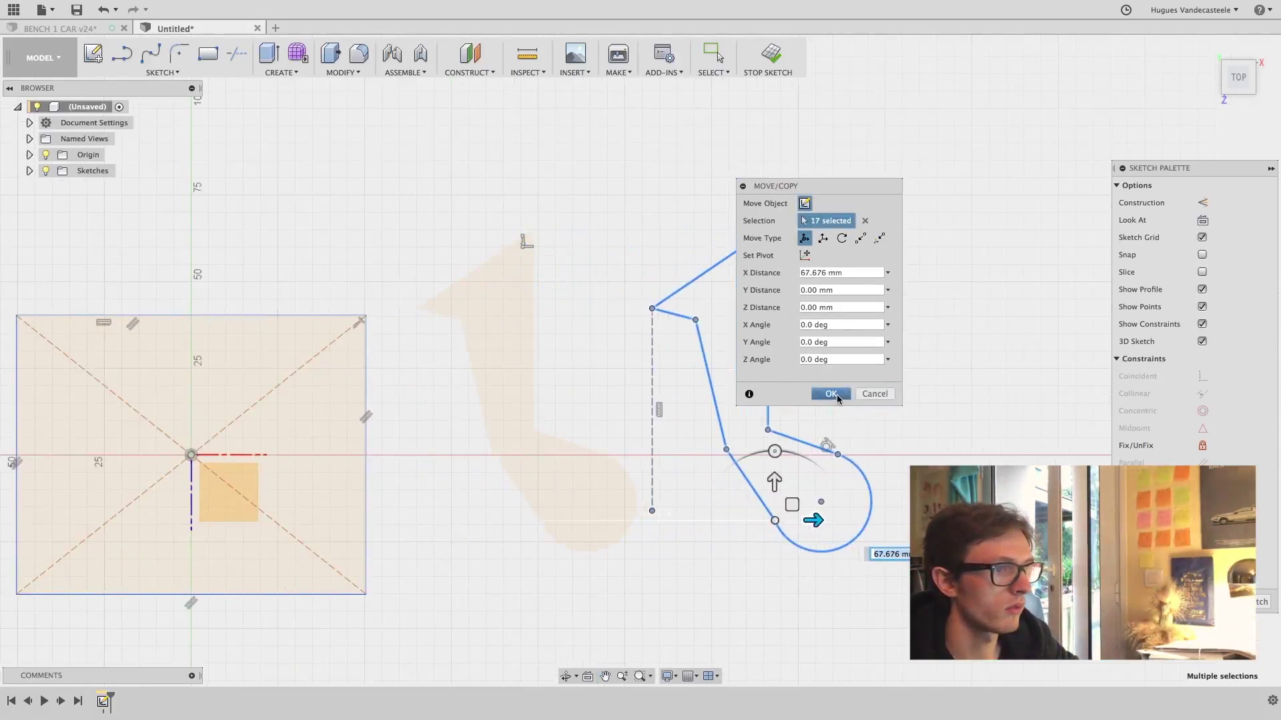
{"action": "left_click", "coordinate": [832, 394]}
Finish the sketch and extrude the rectangle upward about 74.3 mm as a new body with no taper
{"action": "middle_click_drag", "start_coordinate": [529, 451], "coordinate": [651, 443]}
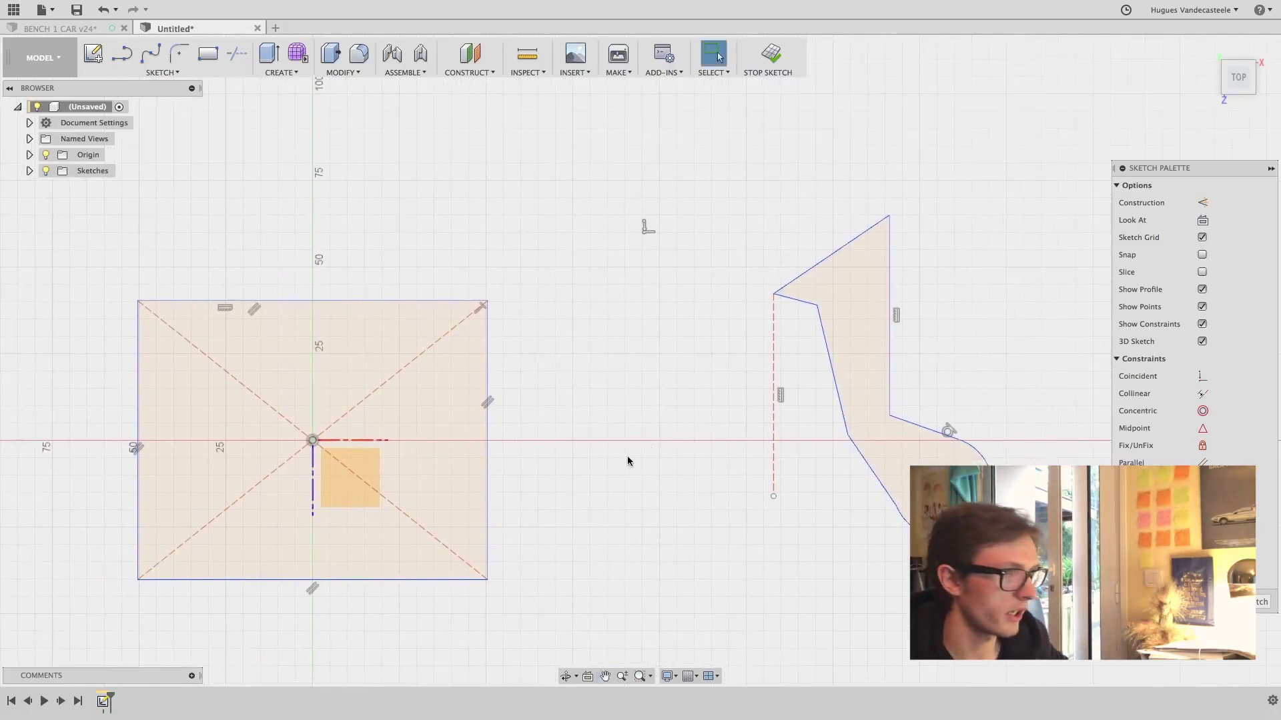
{"action": "left_click", "coordinate": [769, 54]}
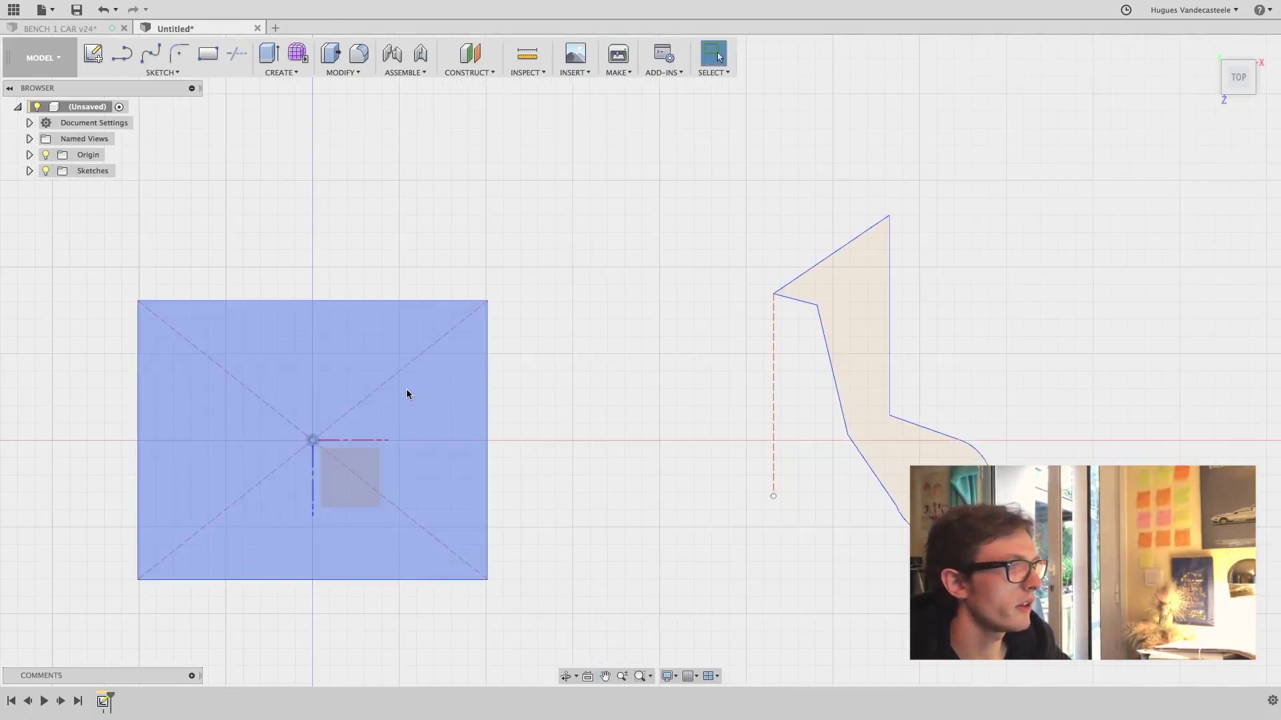
{"action": "left_click", "coordinate": [407, 394]}
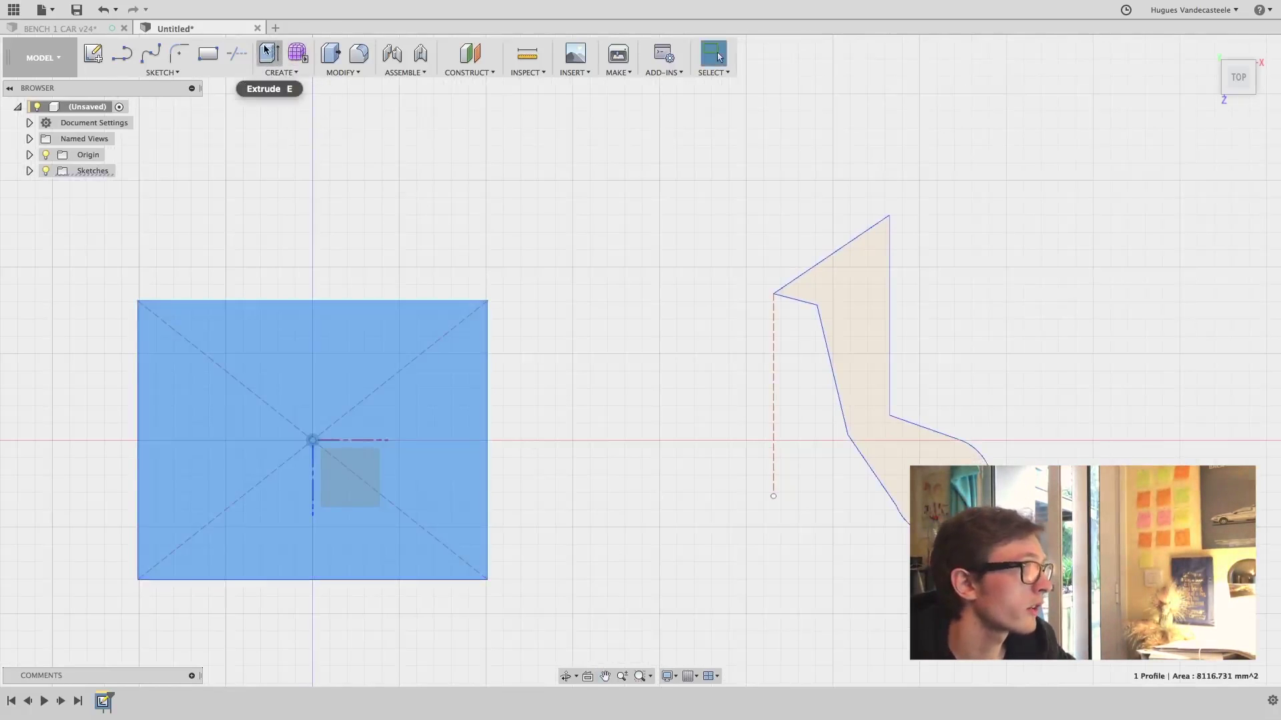
{"action": "left_click", "coordinate": [267, 50]}
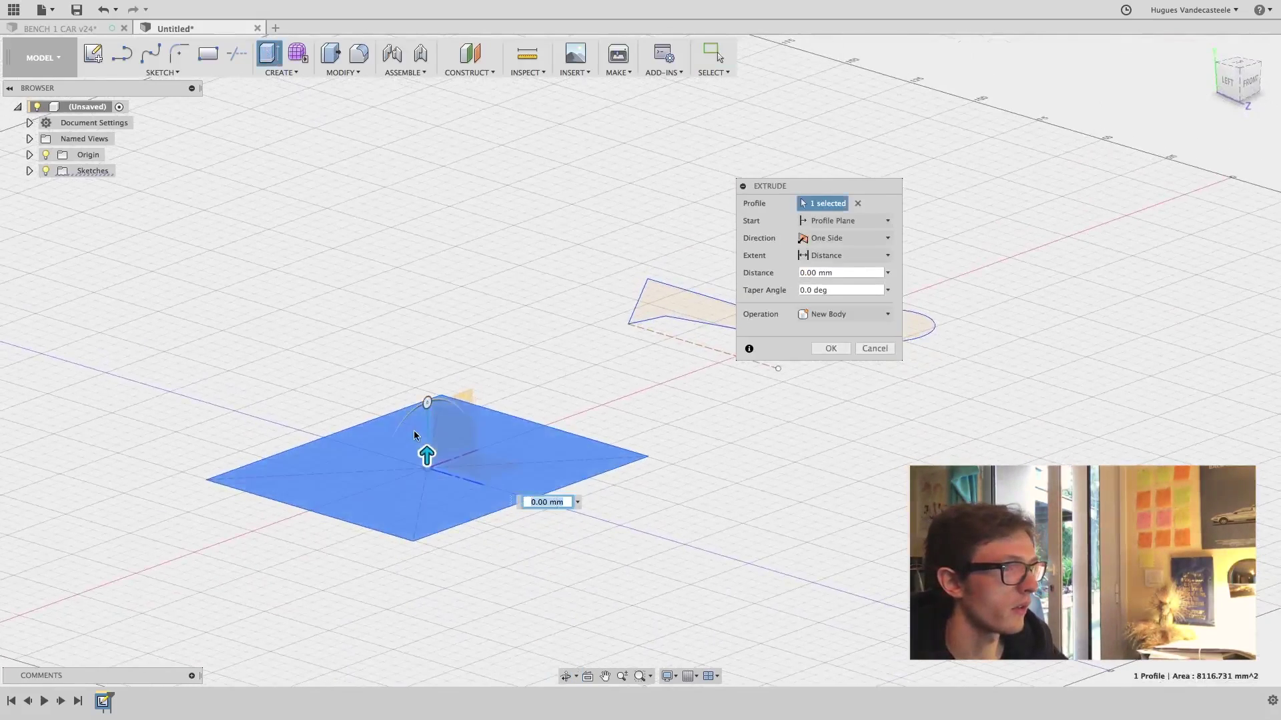
{"action": "left_click_drag", "start_coordinate": [427, 456], "coordinate": [427, 157]}
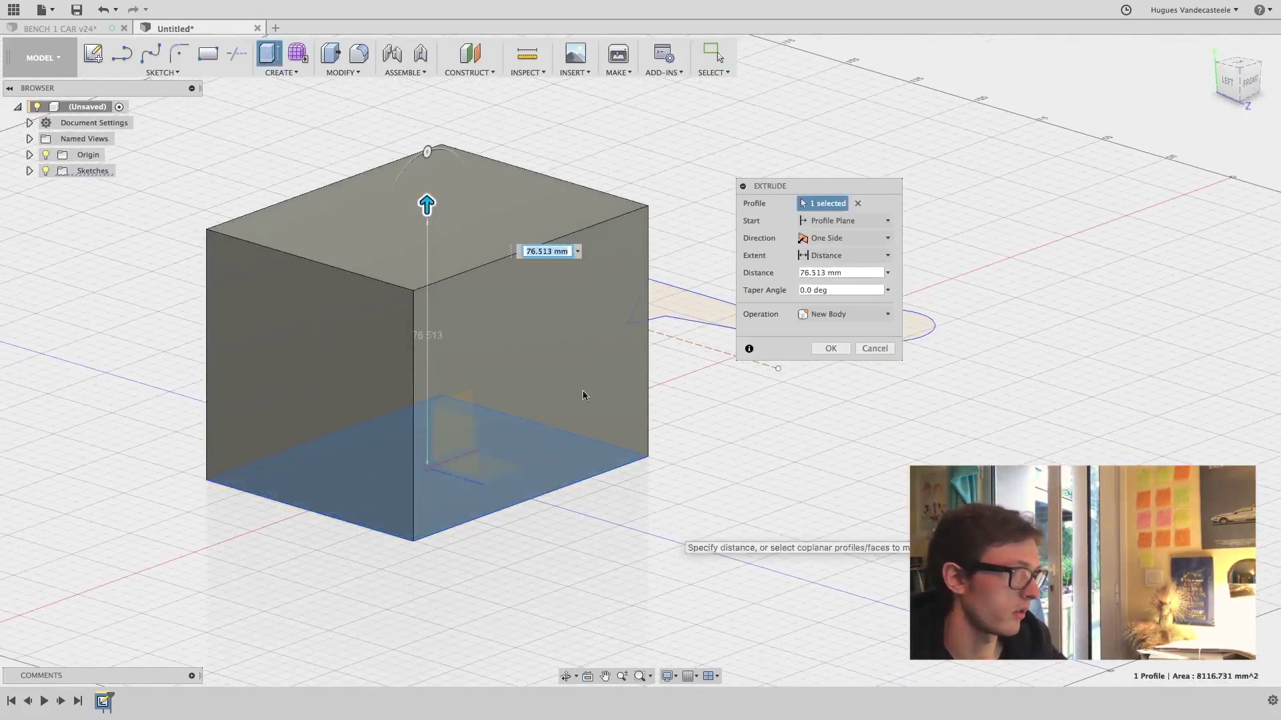
{"action": "left_click_drag", "start_coordinate": [427, 205], "coordinate": [435, 213]}
{"action": "mouse_move", "coordinate": [425, 159]}
{"action": "left_mouse_down"}
{"action": "mouse_move", "coordinate": [414, 166]}
{"action": "mouse_move", "coordinate": [467, 172]}
{"action": "mouse_move", "coordinate": [414, 170]}
{"action": "mouse_move", "coordinate": [535, 159]}
{"action": "mouse_move", "coordinate": [437, 176]}
{"action": "mouse_move", "coordinate": [427, 158]}
{"action": "left_mouse_up"}
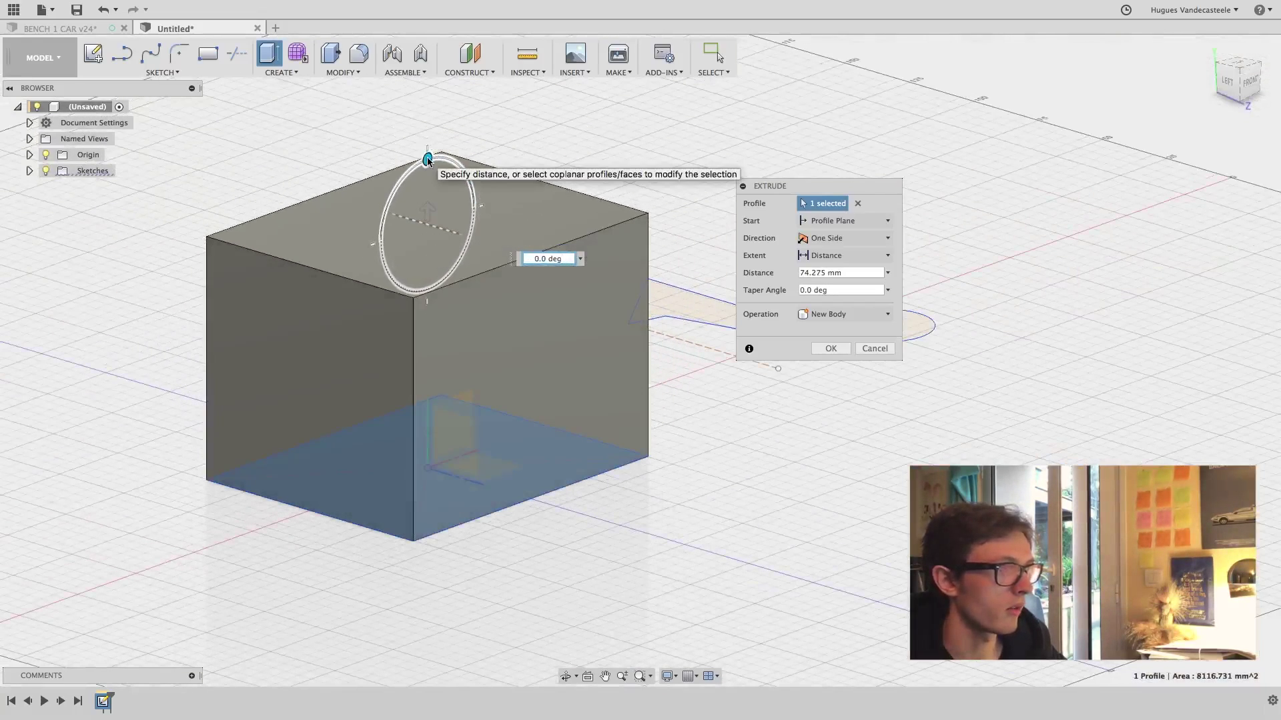
{"action": "left_click", "coordinate": [830, 349]}
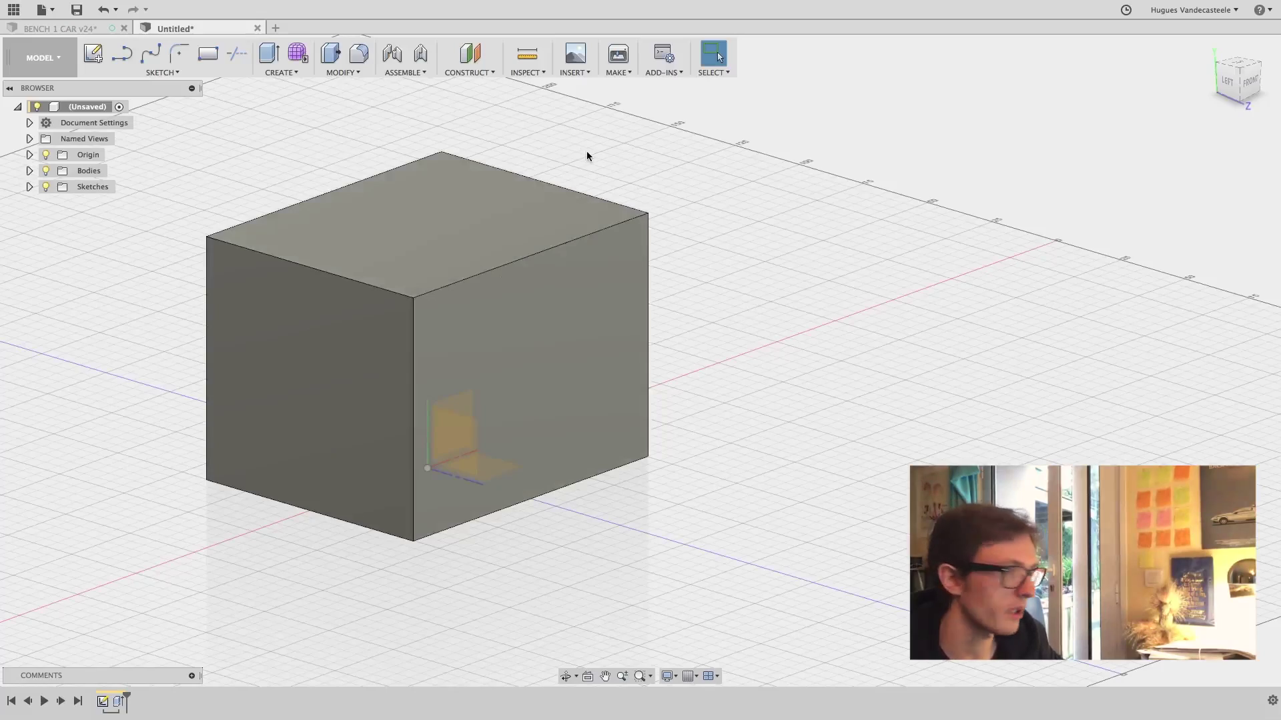
Set up a constant-radius Fillet of about 25.2 mm on the box's four top edges
{"action": "middle_click_drag", "start_coordinate": [638, 184], "coordinate": [600, 197], "text": "shift"}
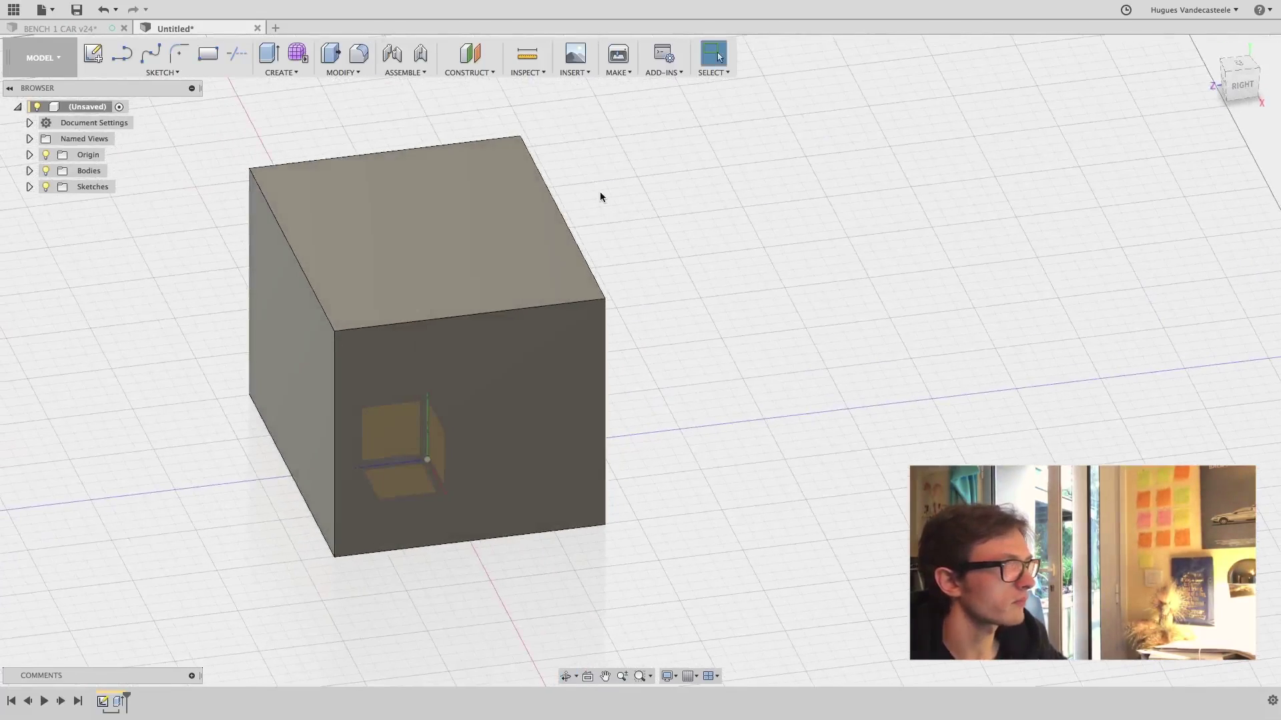
{"action": "left_click", "coordinate": [338, 73]}
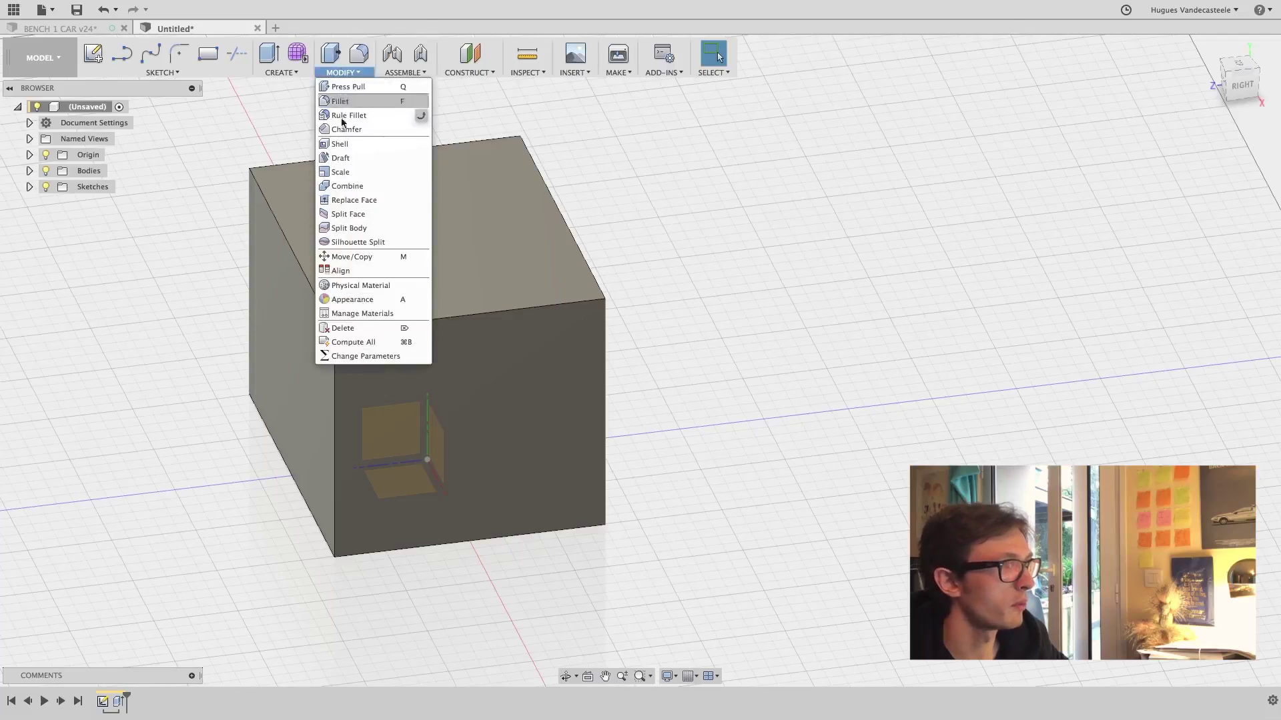
{"action": "left_click", "coordinate": [350, 100]}
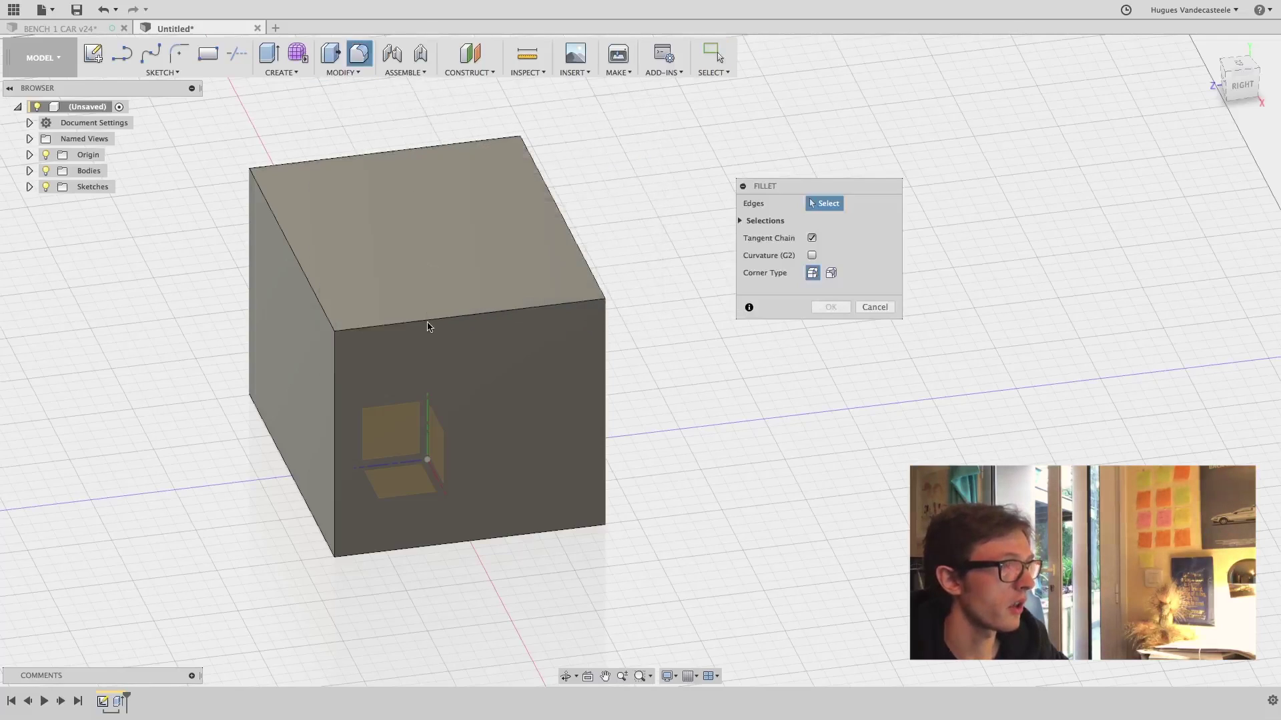
{"action": "left_click", "coordinate": [433, 320]}
{"action": "left_click", "coordinate": [311, 294]}
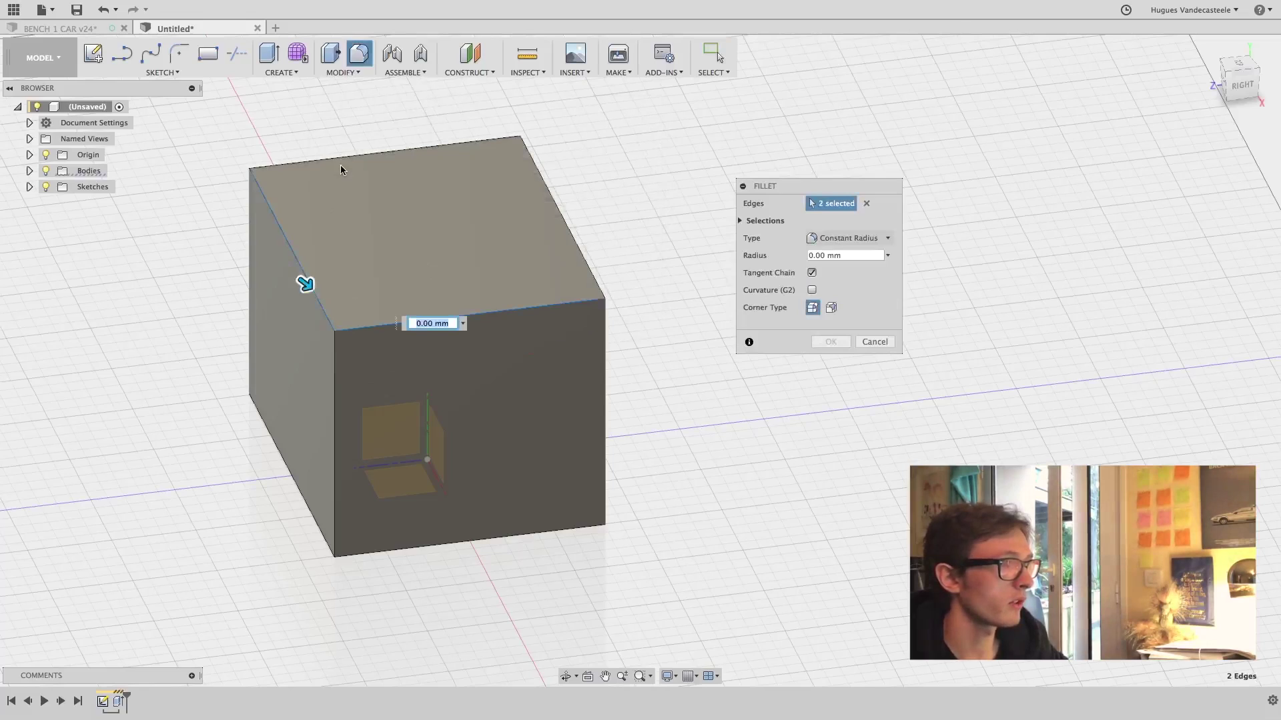
{"action": "left_click", "coordinate": [427, 148]}
{"action": "left_click", "coordinate": [546, 194]}
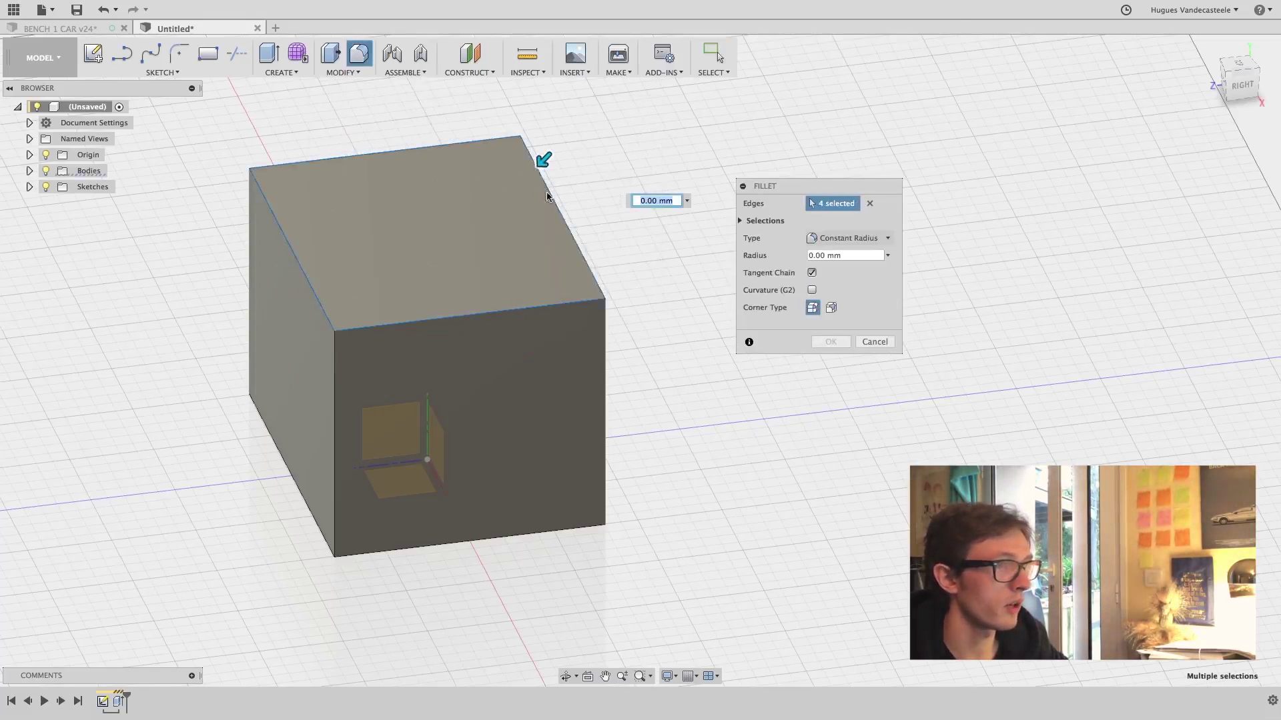
{"action": "middle_click_drag", "start_coordinate": [581, 178], "coordinate": [597, 200], "text": "shift"}
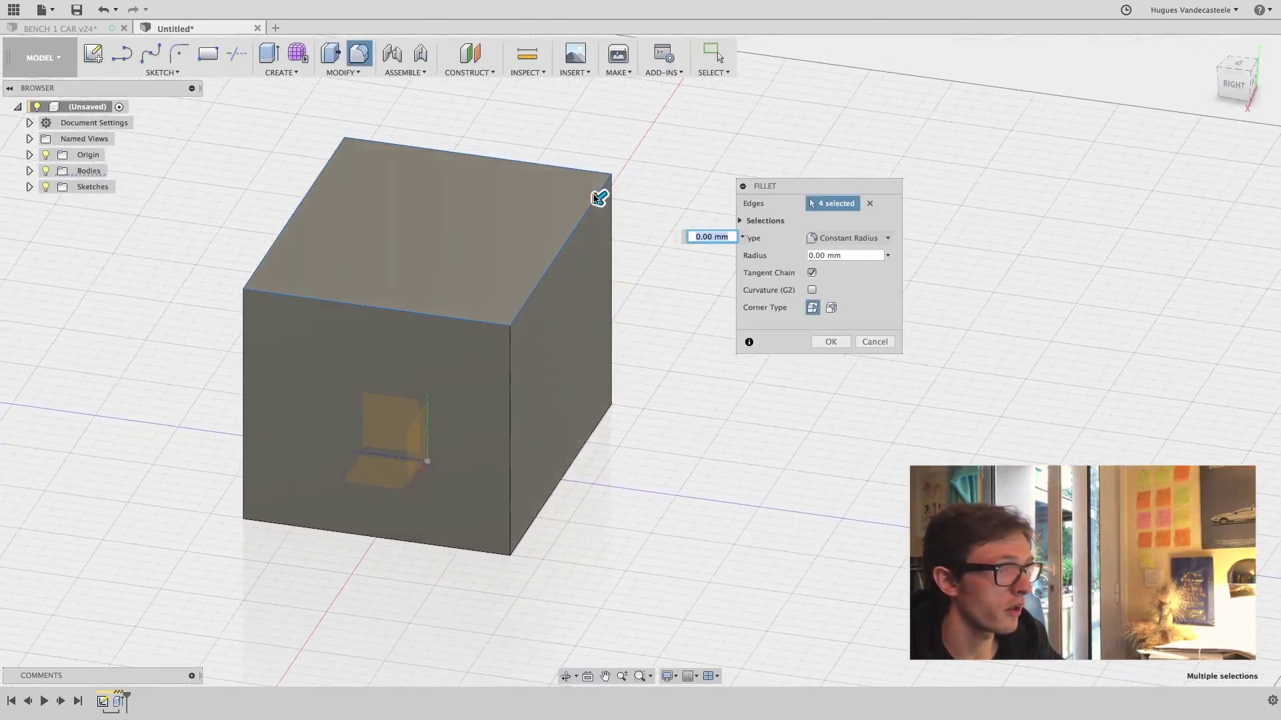
{"action": "left_click_drag", "start_coordinate": [597, 200], "coordinate": [575, 218]}
{"action": "left_click", "coordinate": [833, 257]}
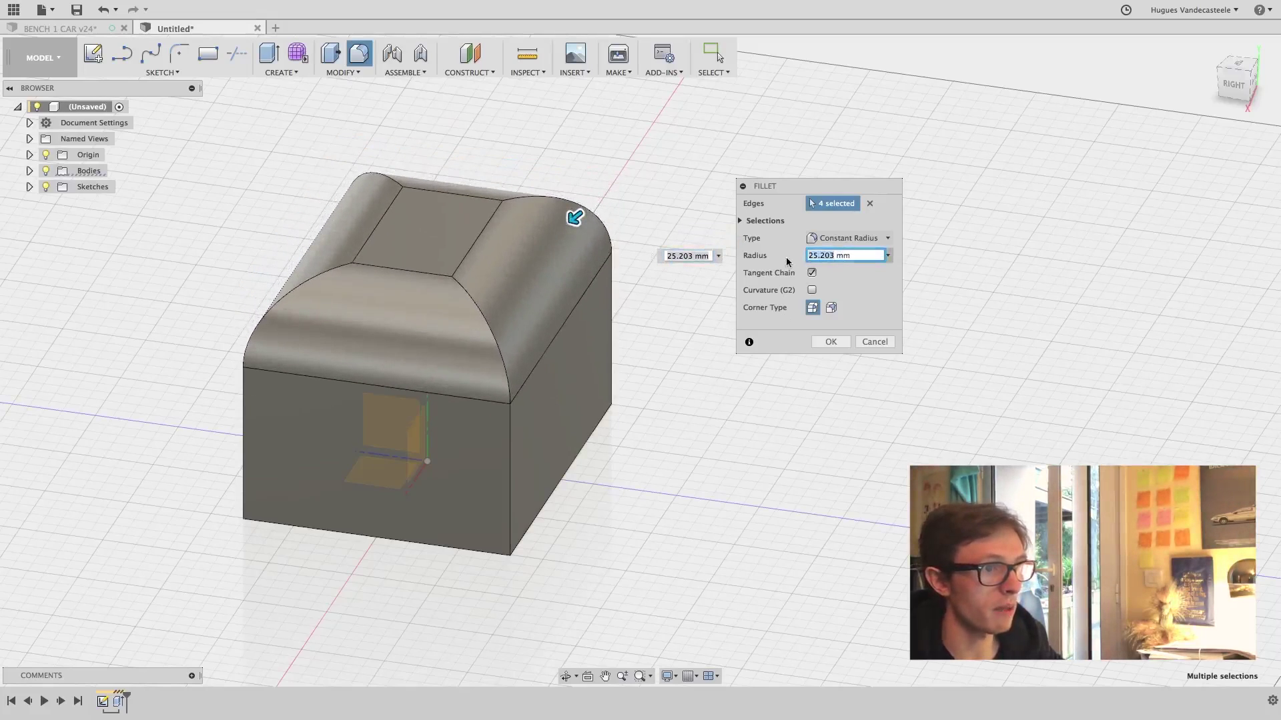
{"action": "left_click_drag", "start_coordinate": [837, 189], "coordinate": [930, 173]}
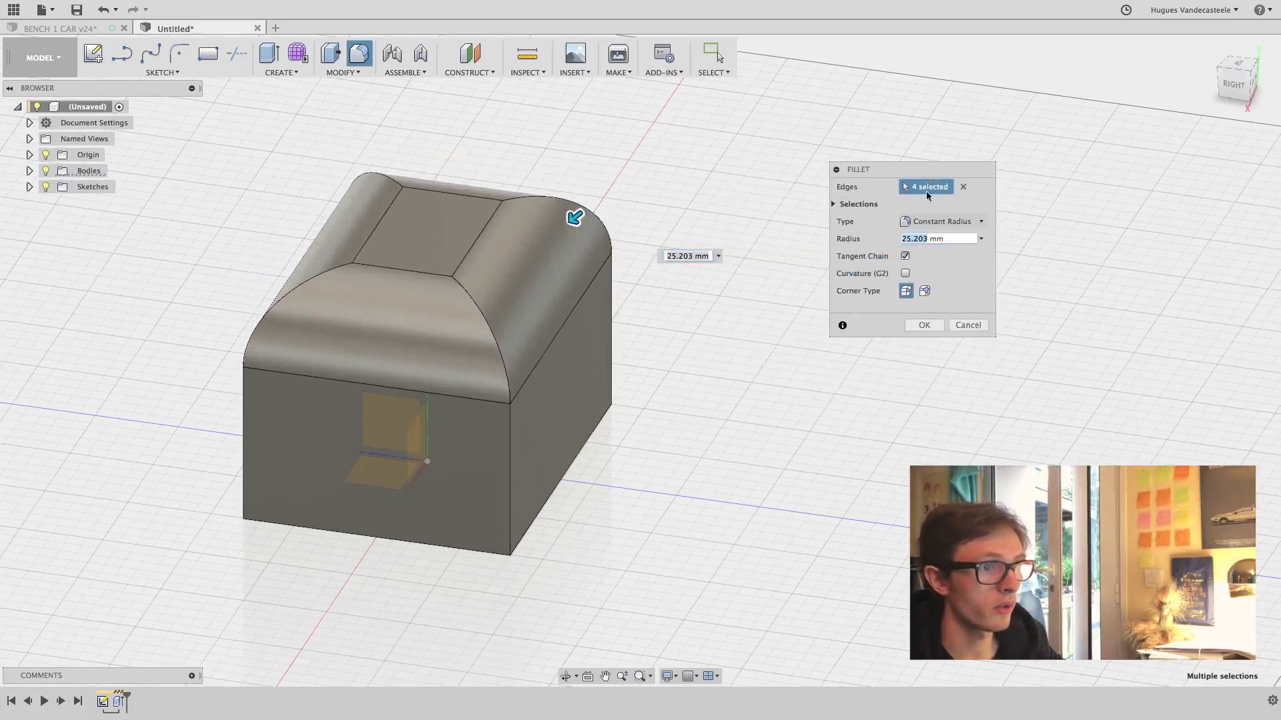
Try G2 curvature and a chord length of about 30.8 mm on the top-edge fillet, returning it to constant radius without G2
{"action": "left_click", "coordinate": [904, 274]}
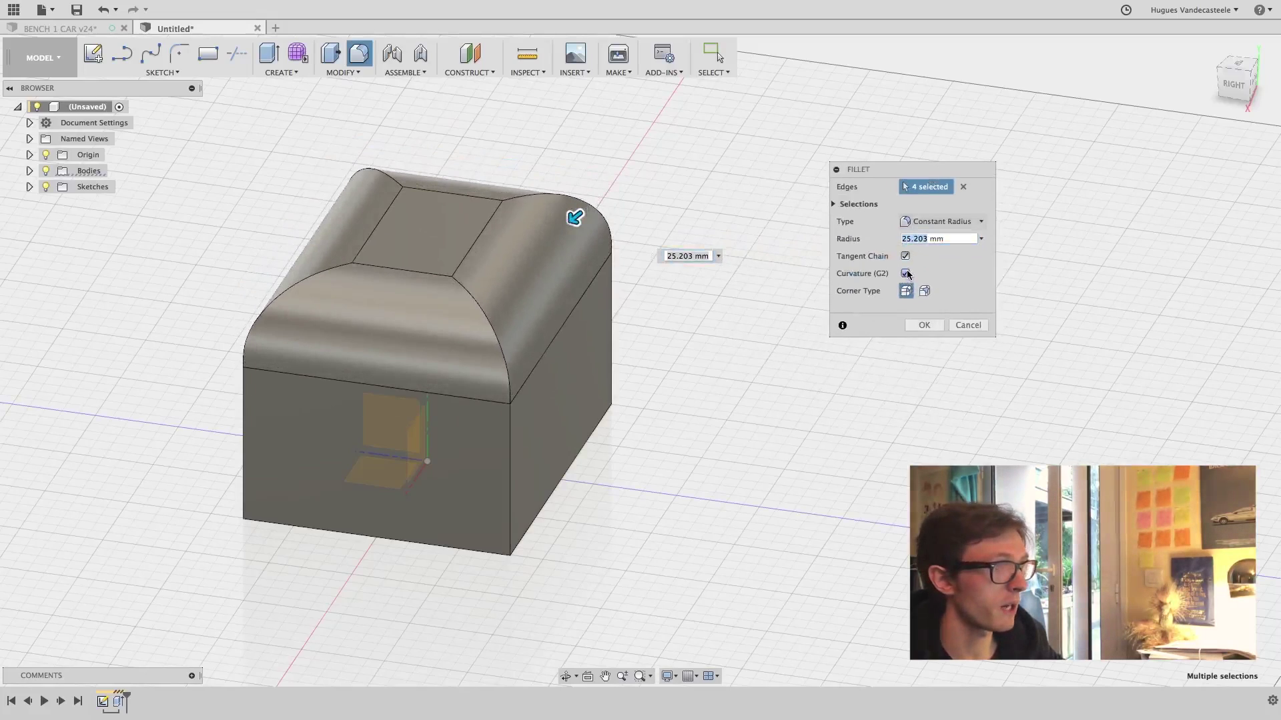
{"action": "left_click", "coordinate": [905, 274]}
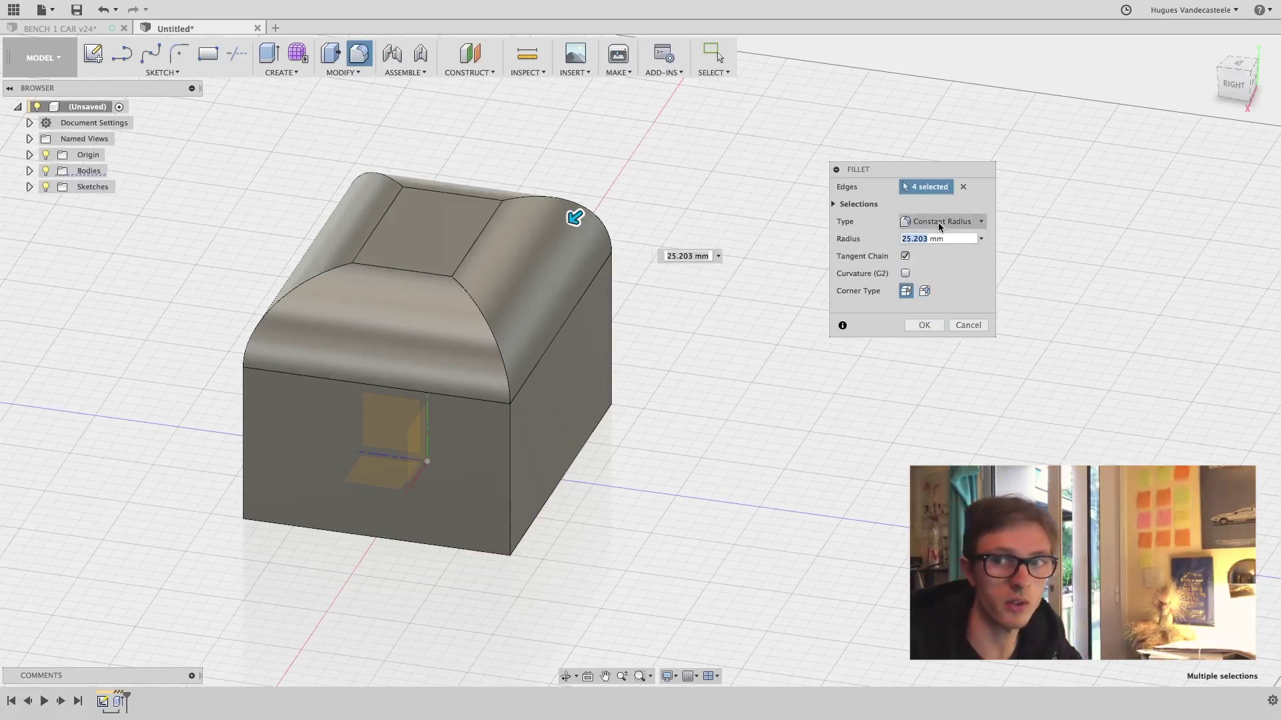
{"action": "left_click", "coordinate": [940, 227]}
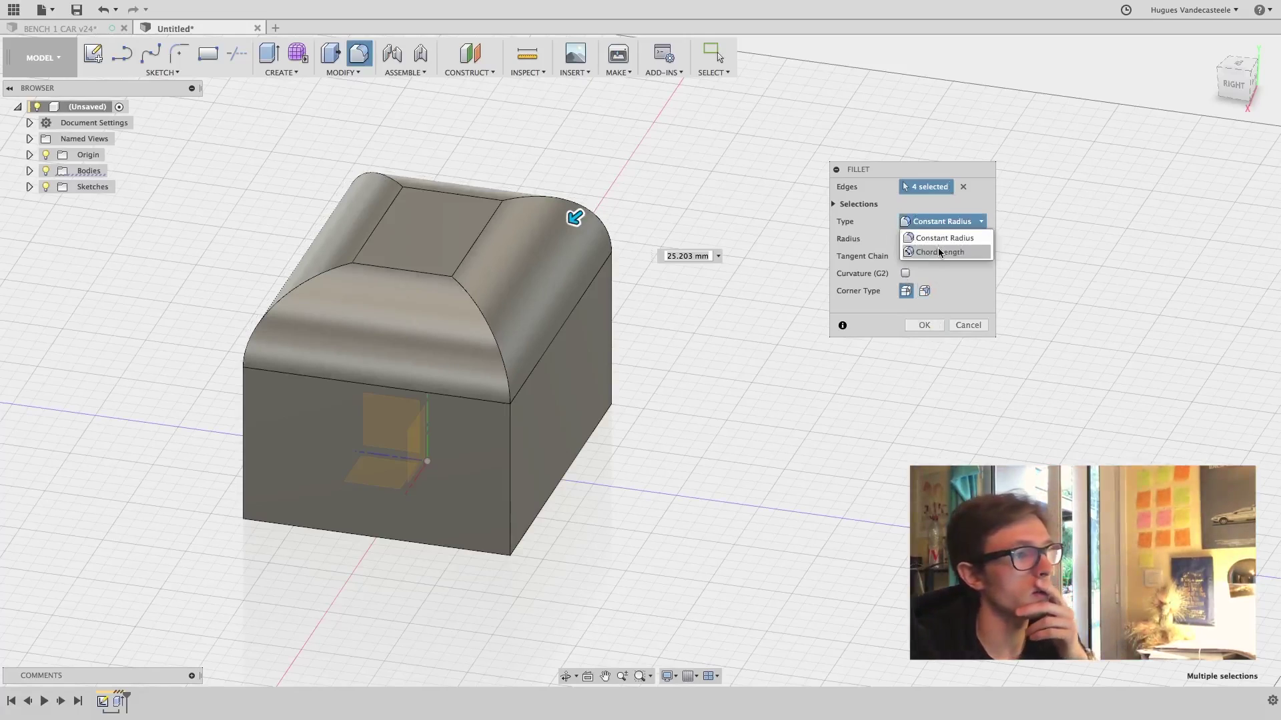
{"action": "left_click", "coordinate": [940, 253]}
{"action": "mouse_move", "coordinate": [567, 225]}
{"action": "left_mouse_down"}
{"action": "mouse_move", "coordinate": [566, 212]}
{"action": "mouse_move", "coordinate": [543, 243]}
{"action": "mouse_move", "coordinate": [572, 219]}
{"action": "left_mouse_up"}
{"action": "left_click", "coordinate": [939, 221]}
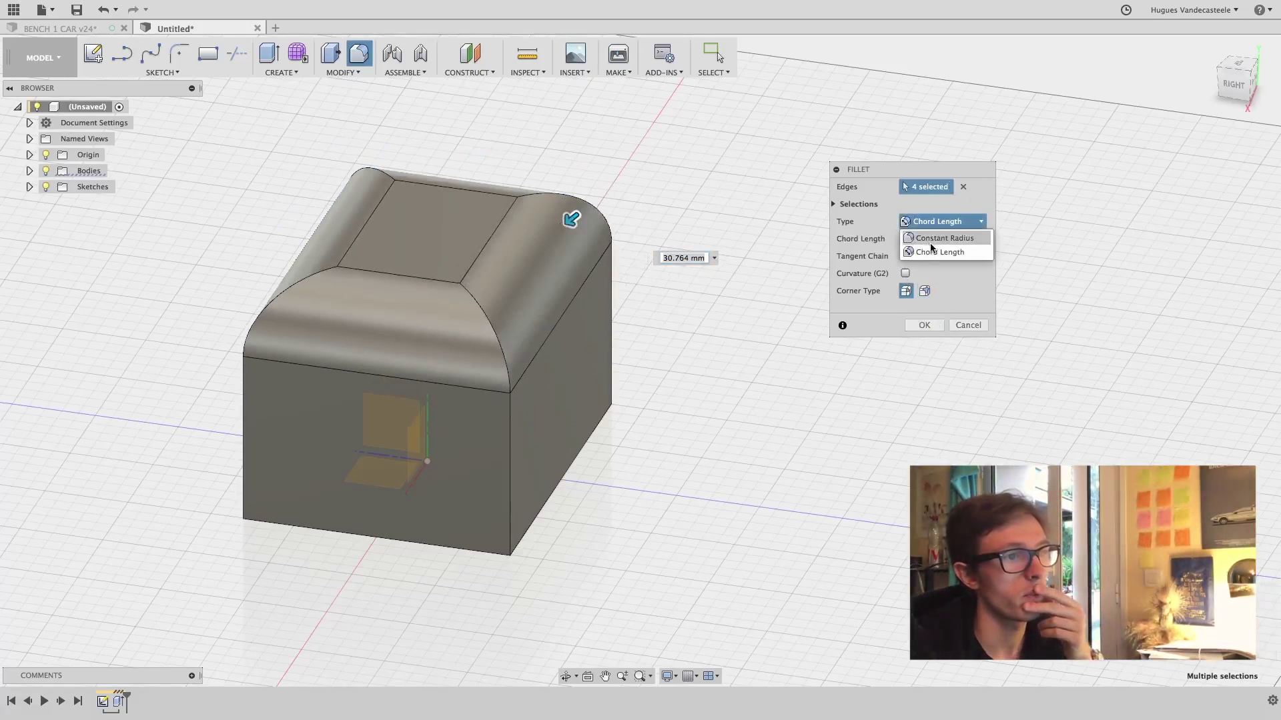
{"action": "left_click", "coordinate": [937, 239]}
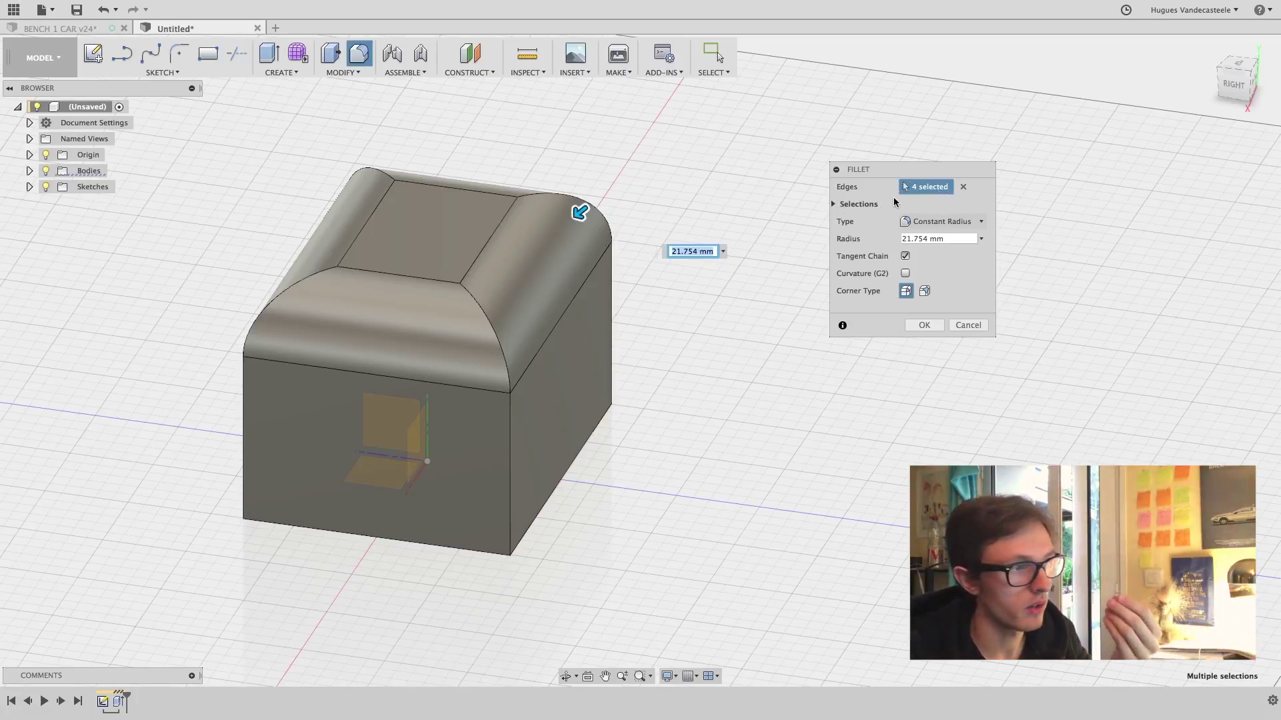
Add the front vertical edge to the fillet, set the radius to 20 mm with the setback corner type, and apply it
{"action": "double_click", "coordinate": [918, 238]}
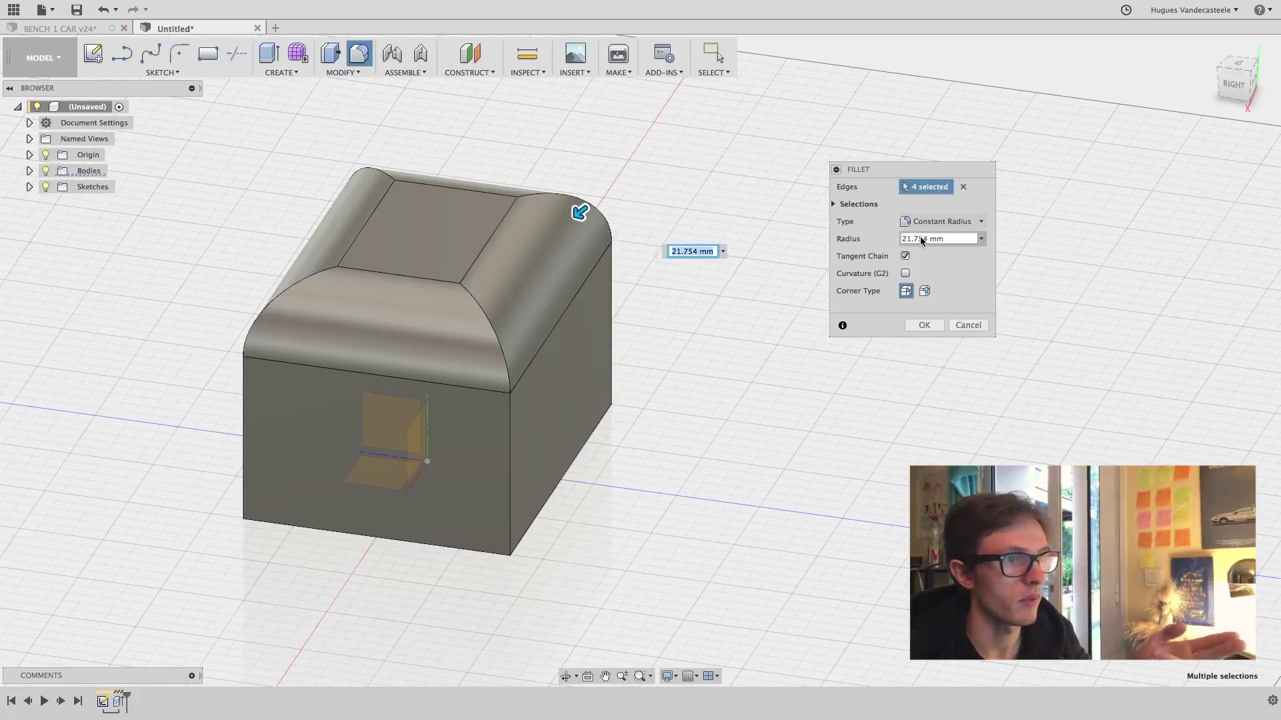
{"action": "type", "text": "0"}
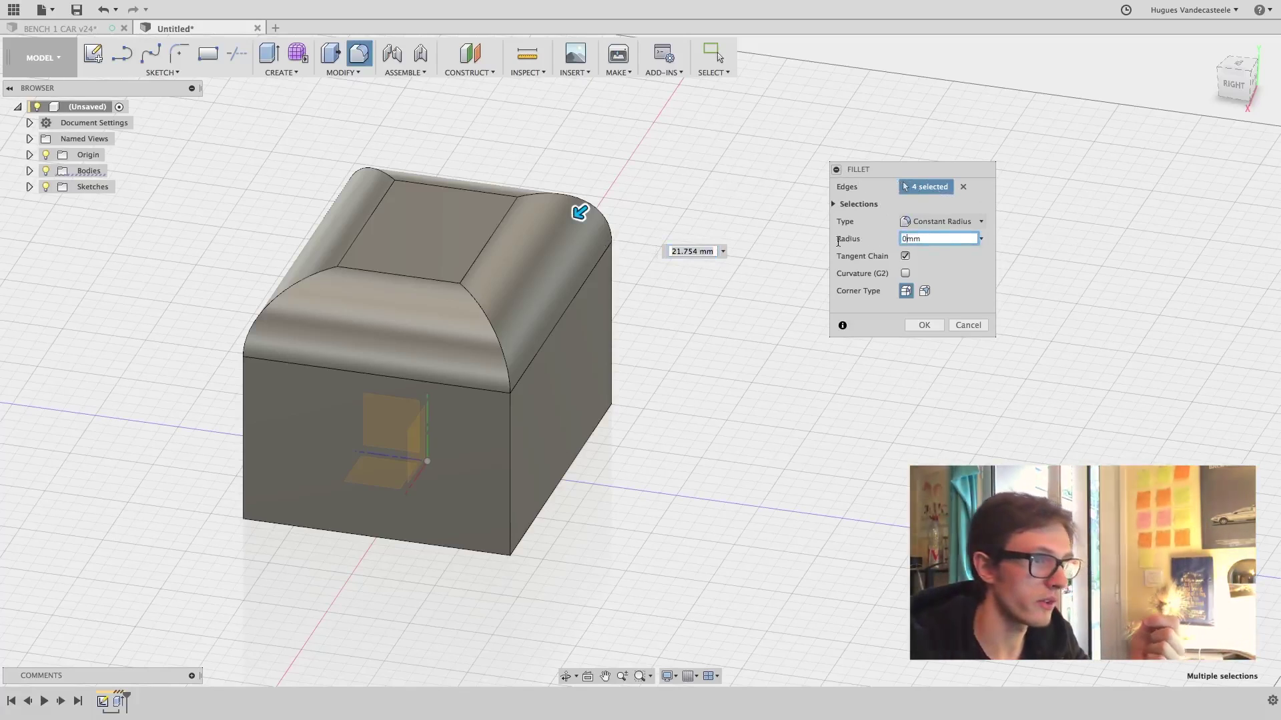
{"action": "left_click", "coordinate": [515, 409]}
{"action": "left_click", "coordinate": [906, 238]}
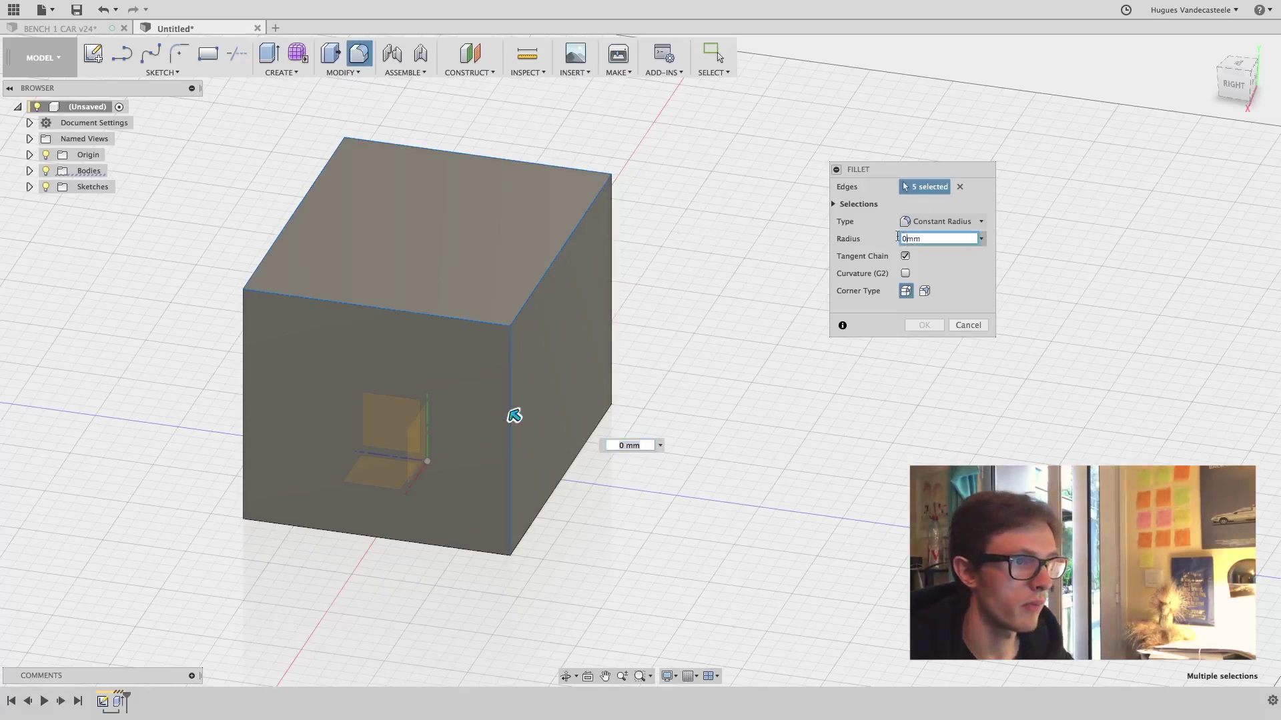
{"action": "type", "text": "2"}
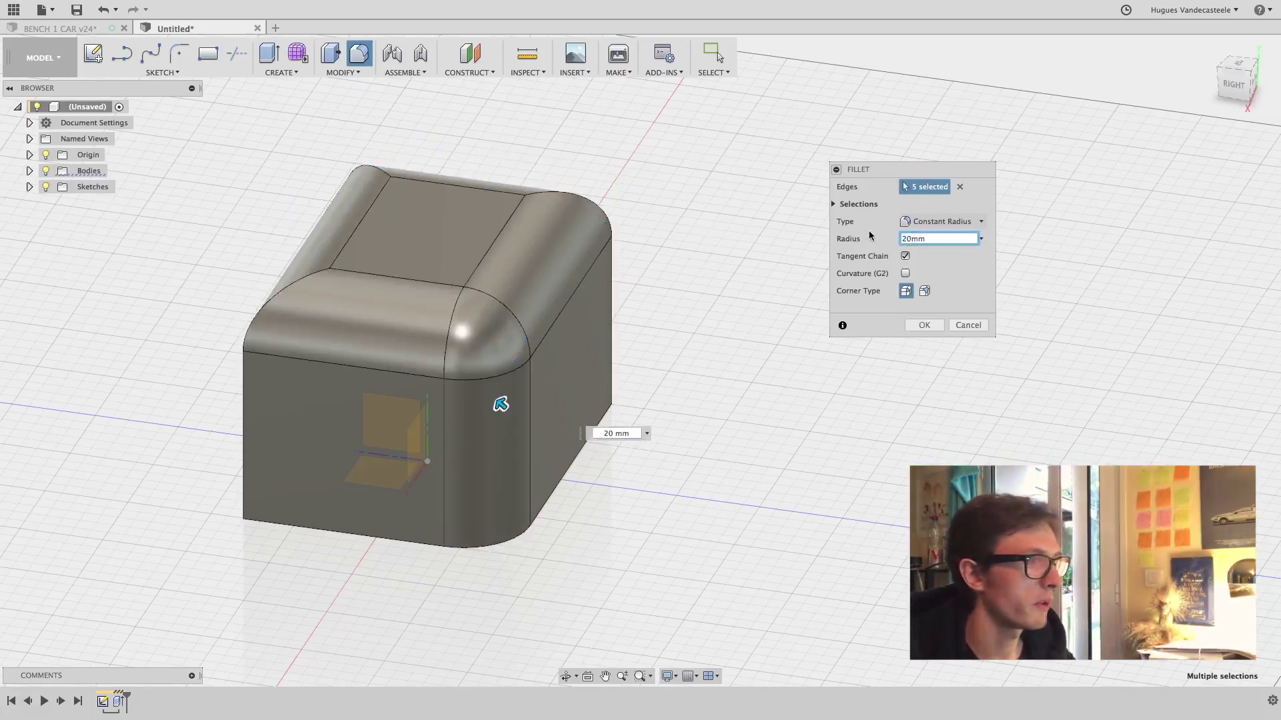
{"action": "left_click", "coordinate": [924, 291]}
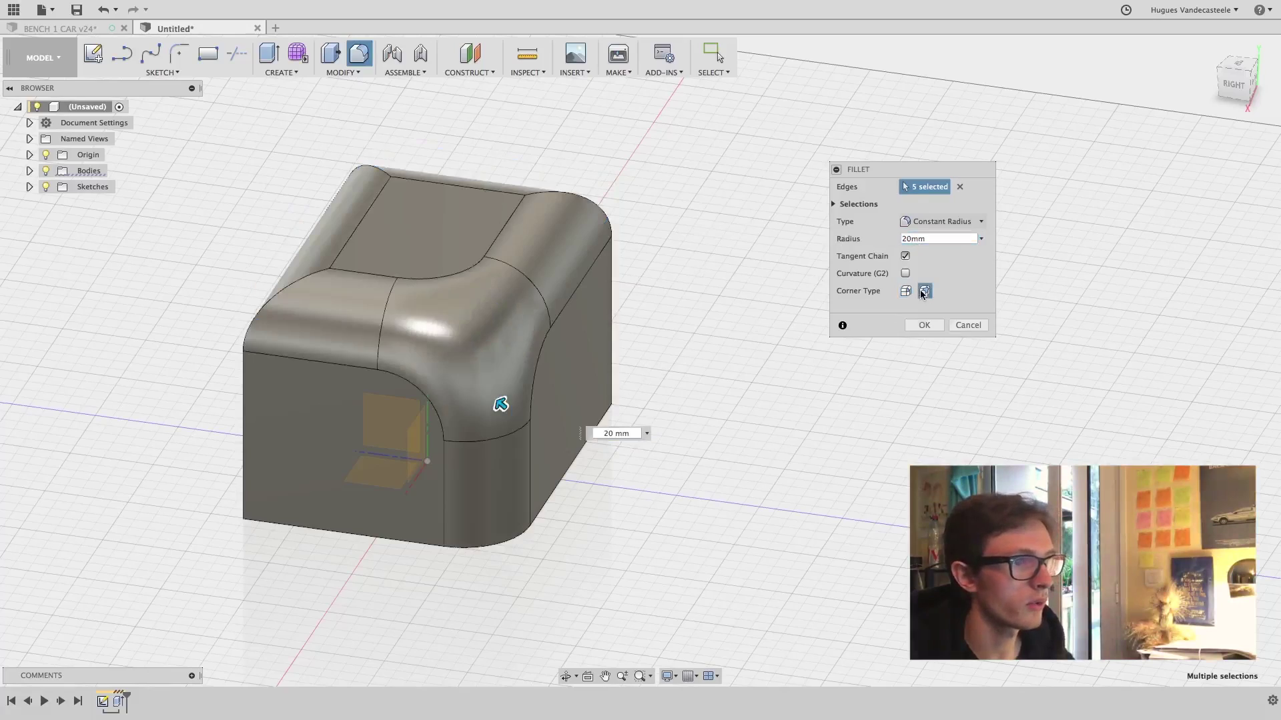
{"action": "left_click", "coordinate": [924, 325]}
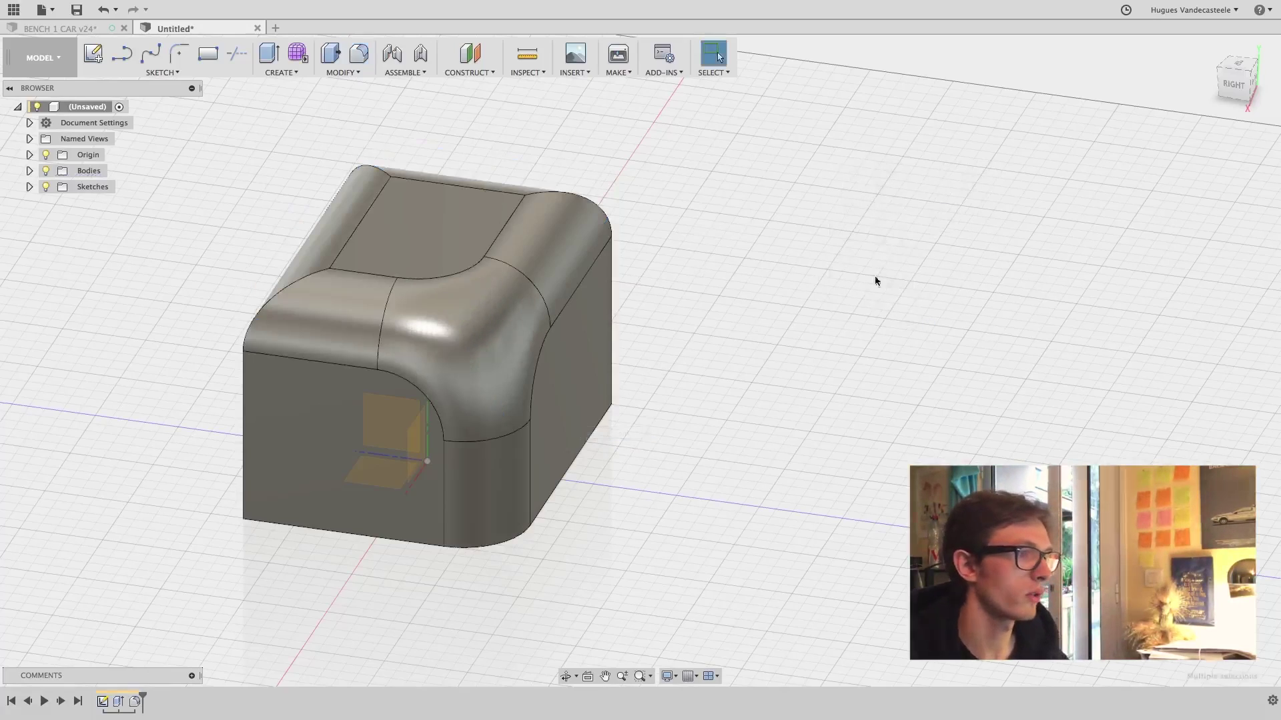
List the design's bodies and sketches in the browser and make the hidden sketch visible again
{"action": "middle_click_drag", "start_coordinate": [479, 333], "coordinate": [712, 374], "text": "shift"}
{"action": "middle_click_drag", "start_coordinate": [606, 337], "coordinate": [649, 357], "text": "shift"}
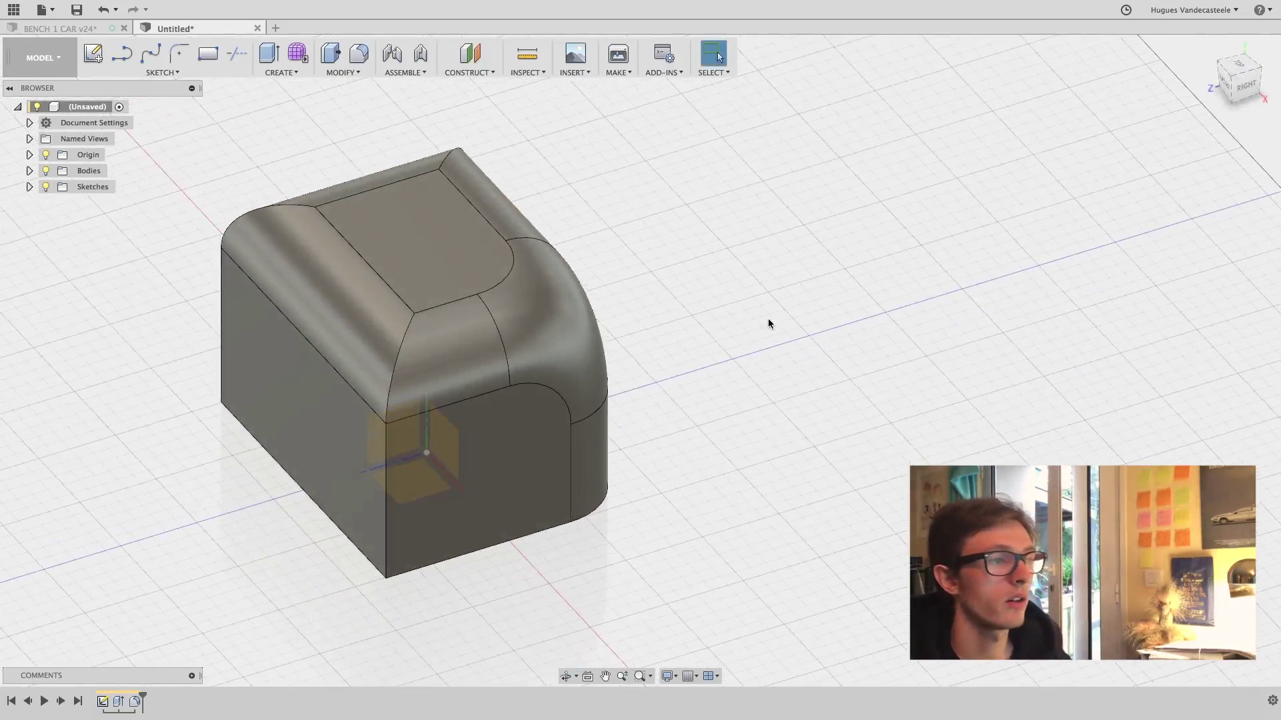
{"action": "left_click", "coordinate": [29, 171]}
{"action": "left_click", "coordinate": [83, 172]}
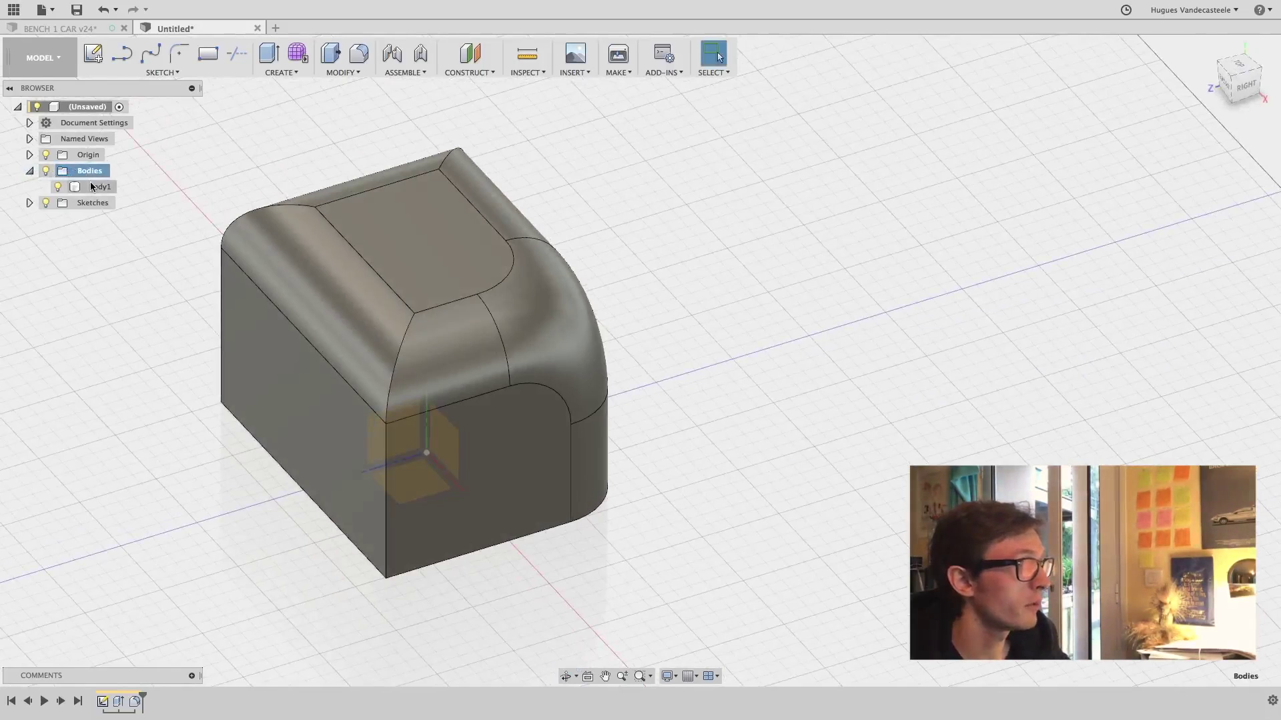
{"action": "left_click", "coordinate": [91, 187]}
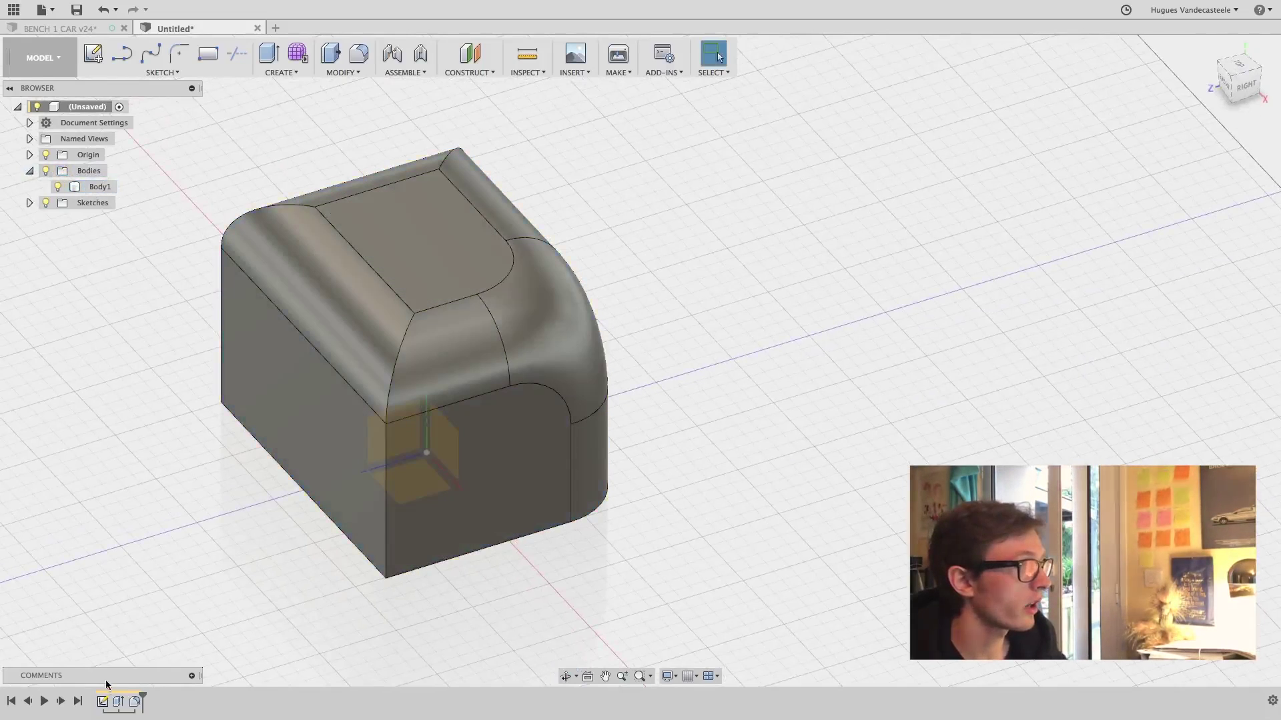
{"action": "left_click", "coordinate": [29, 202]}
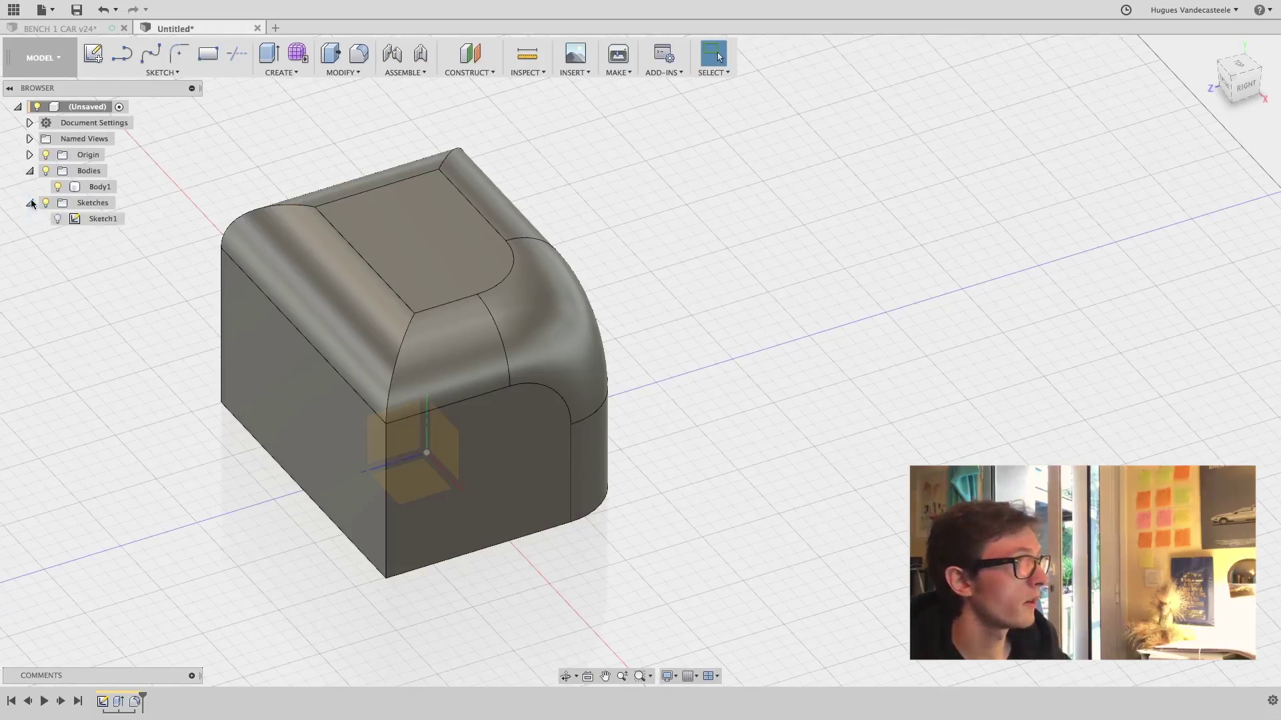
{"action": "left_click", "coordinate": [56, 219]}
{"action": "left_click", "coordinate": [57, 219]}
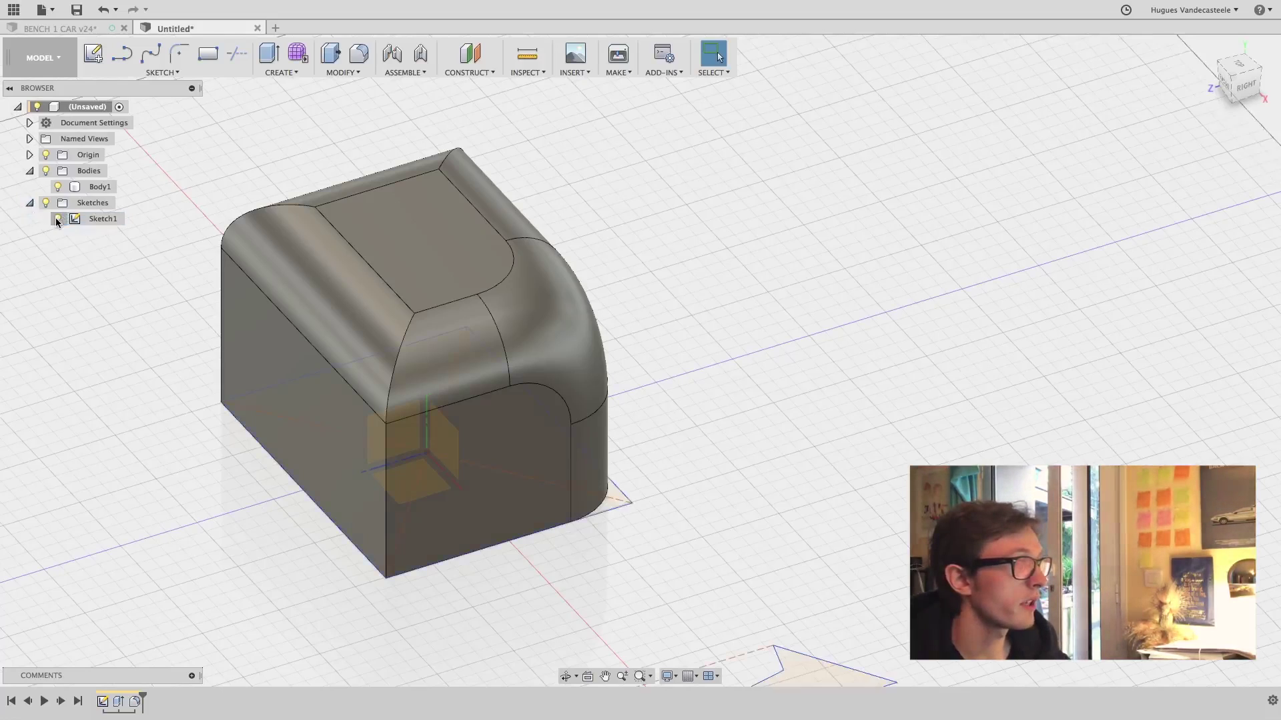
{"action": "left_click", "coordinate": [57, 219]}
{"action": "left_click", "coordinate": [58, 219]}
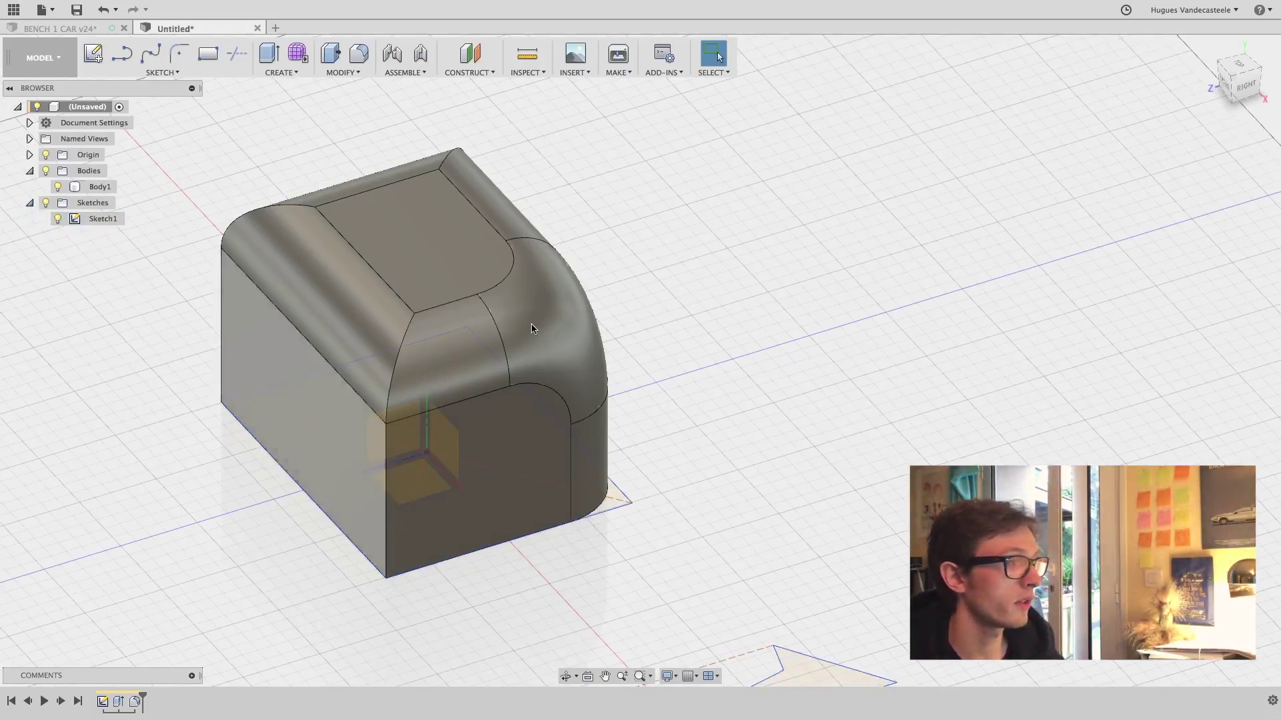
Revolve the freeform sketch profile about its dashed construction line by about 65 degrees, one side, as a new body
{"action": "mouse_move", "coordinate": [785, 353]}
{"action": "middle_mouse_down", "text": "shift"}
{"action": "mouse_move", "coordinate": [674, 438]}
{"action": "mouse_move", "coordinate": [586, 423]}
{"action": "mouse_move", "coordinate": [659, 483]}
{"action": "middle_mouse_up", "text": "shift"}
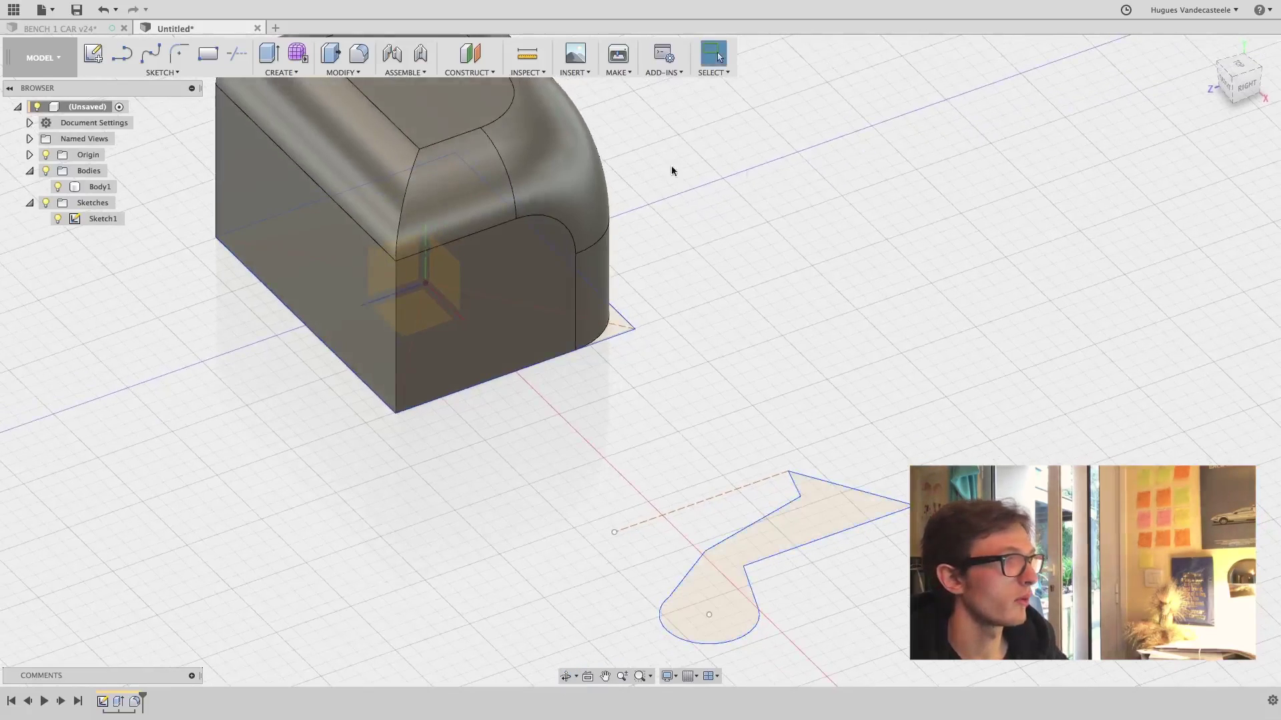
{"action": "left_click", "coordinate": [777, 535]}
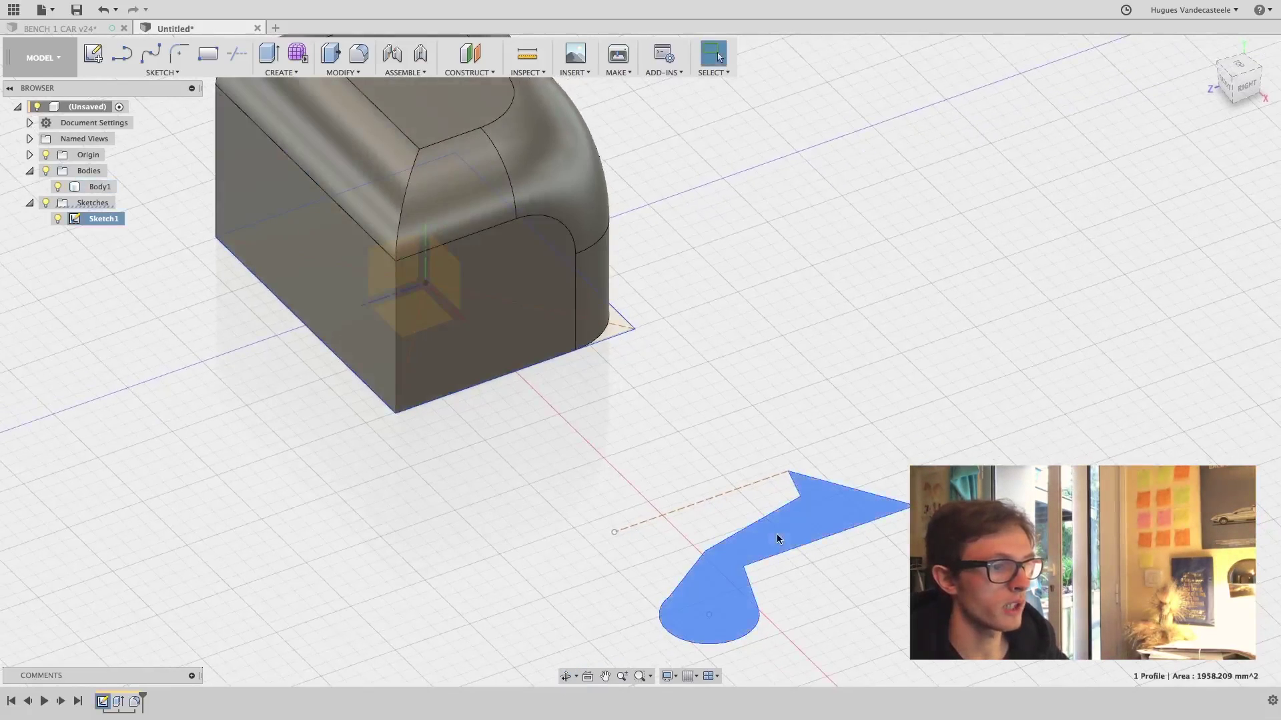
{"action": "left_click", "coordinate": [272, 73]}
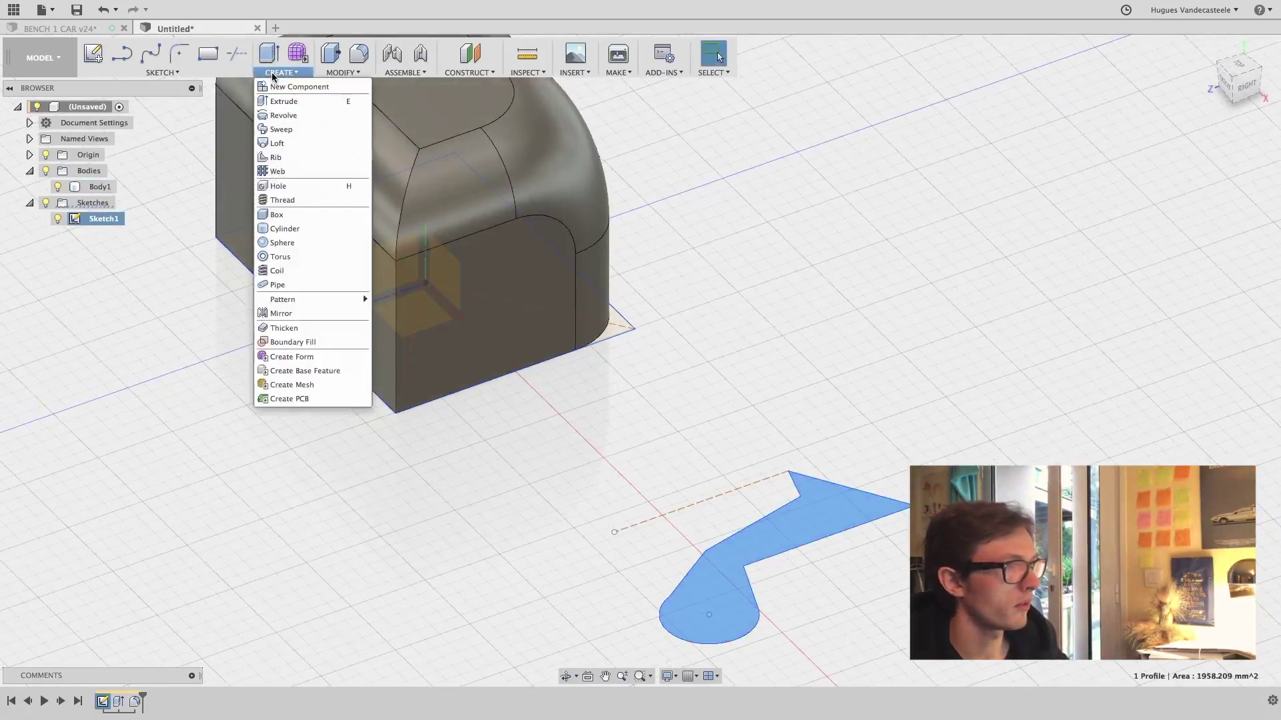
{"action": "left_click", "coordinate": [283, 116]}
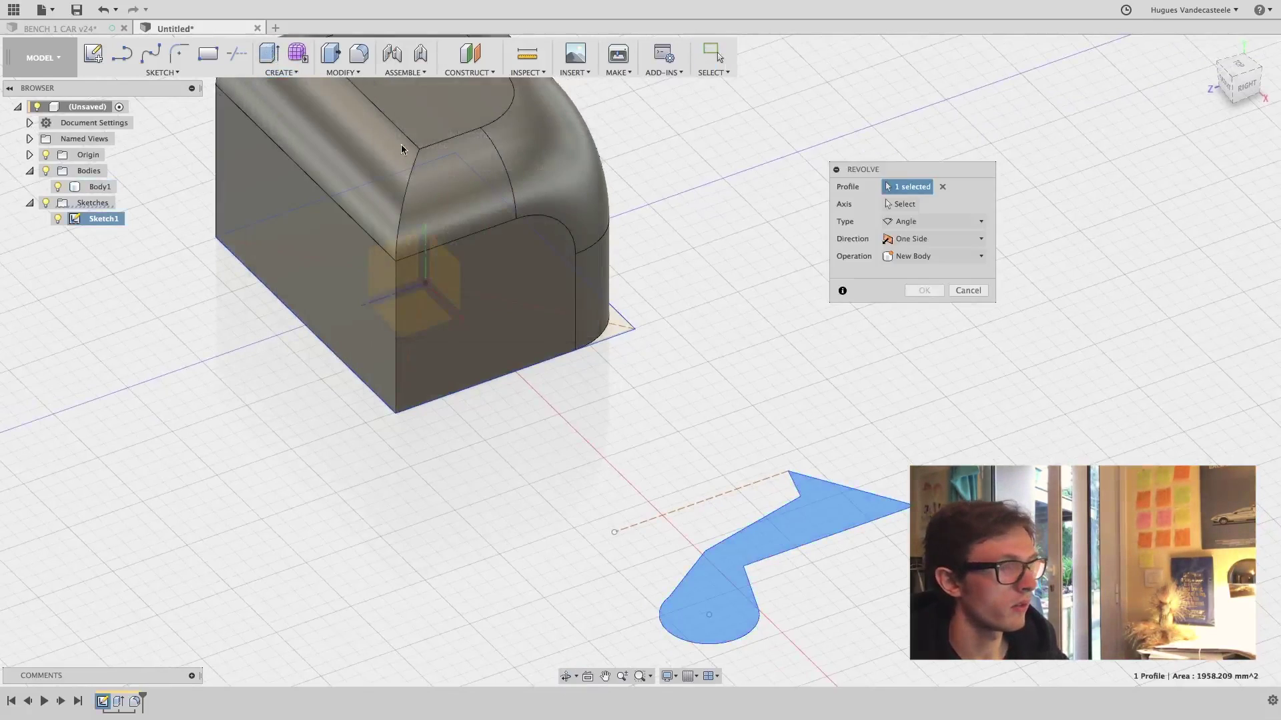
{"action": "left_click", "coordinate": [899, 206]}
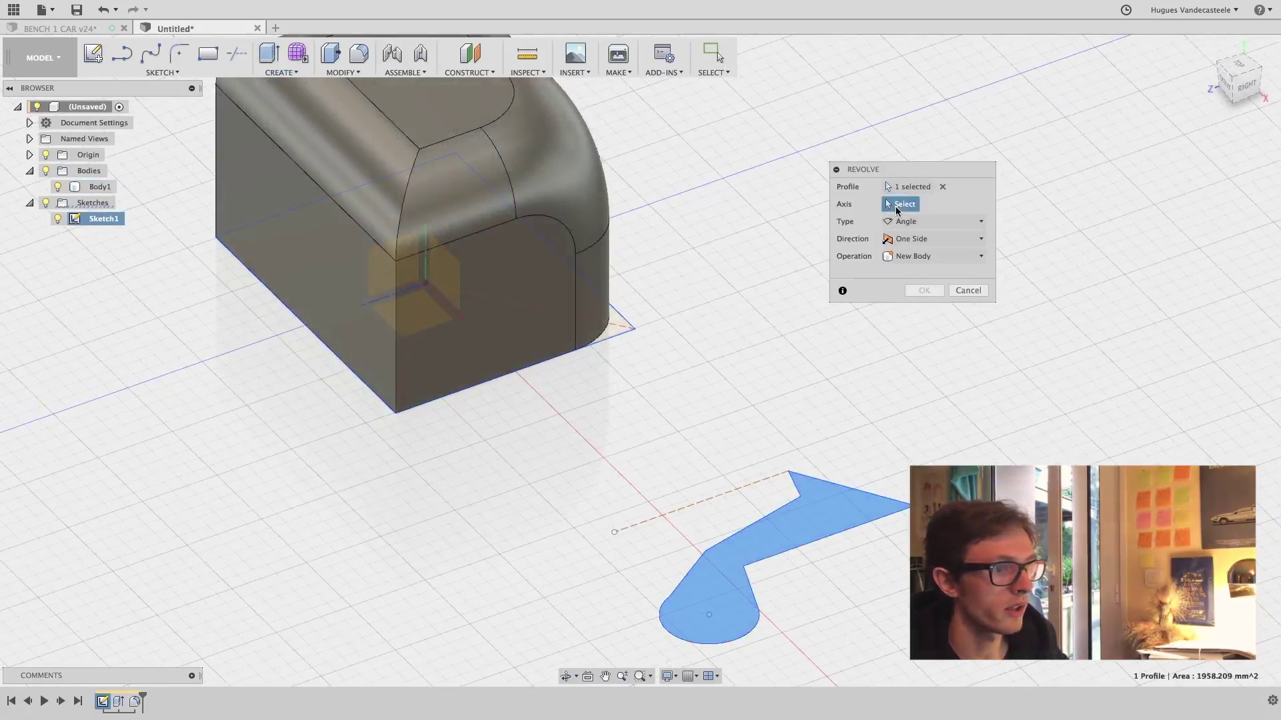
{"action": "left_click", "coordinate": [729, 497]}
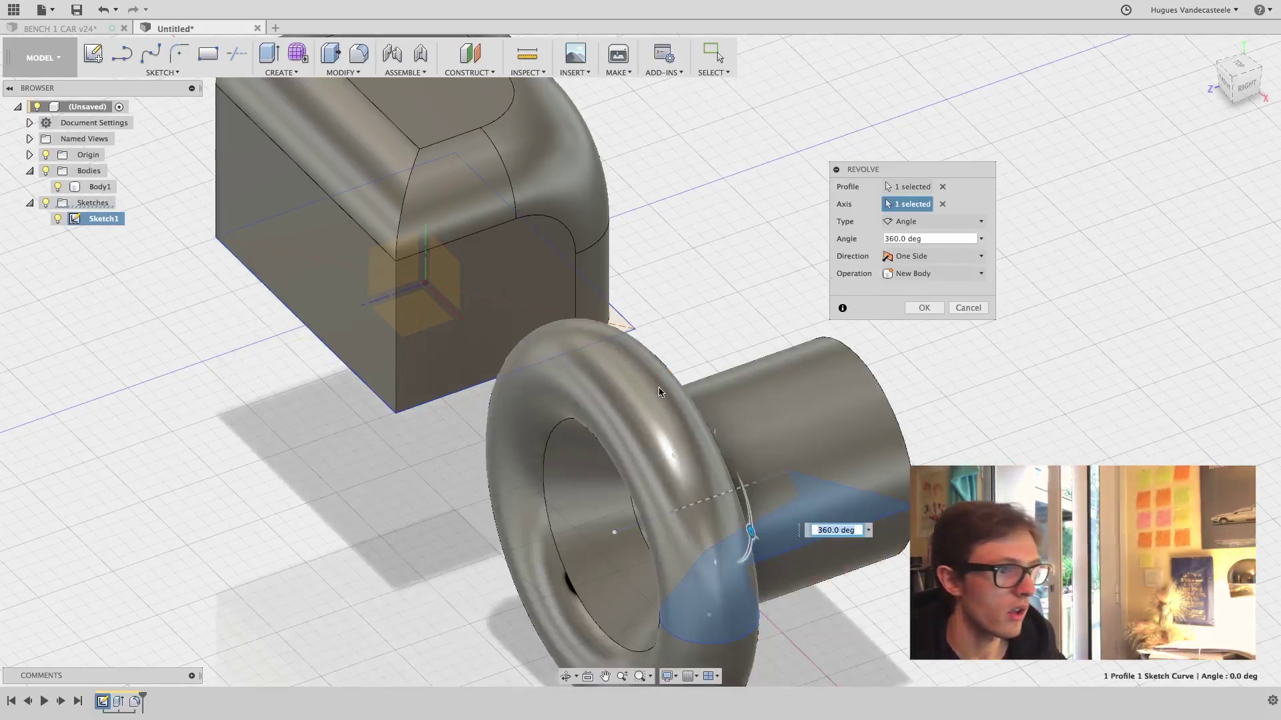
{"action": "middle_click_drag", "start_coordinate": [774, 381], "coordinate": [819, 370], "text": "shift"}
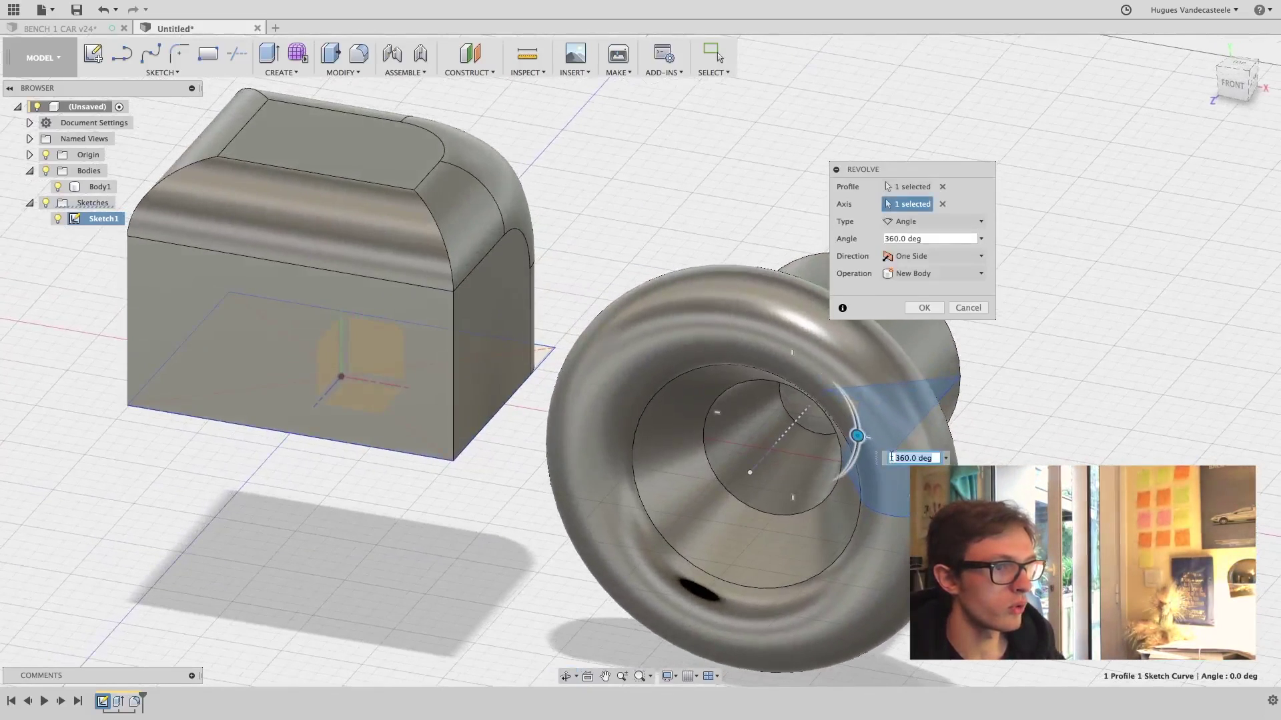
{"action": "left_click_drag", "start_coordinate": [857, 435], "coordinate": [826, 361]}
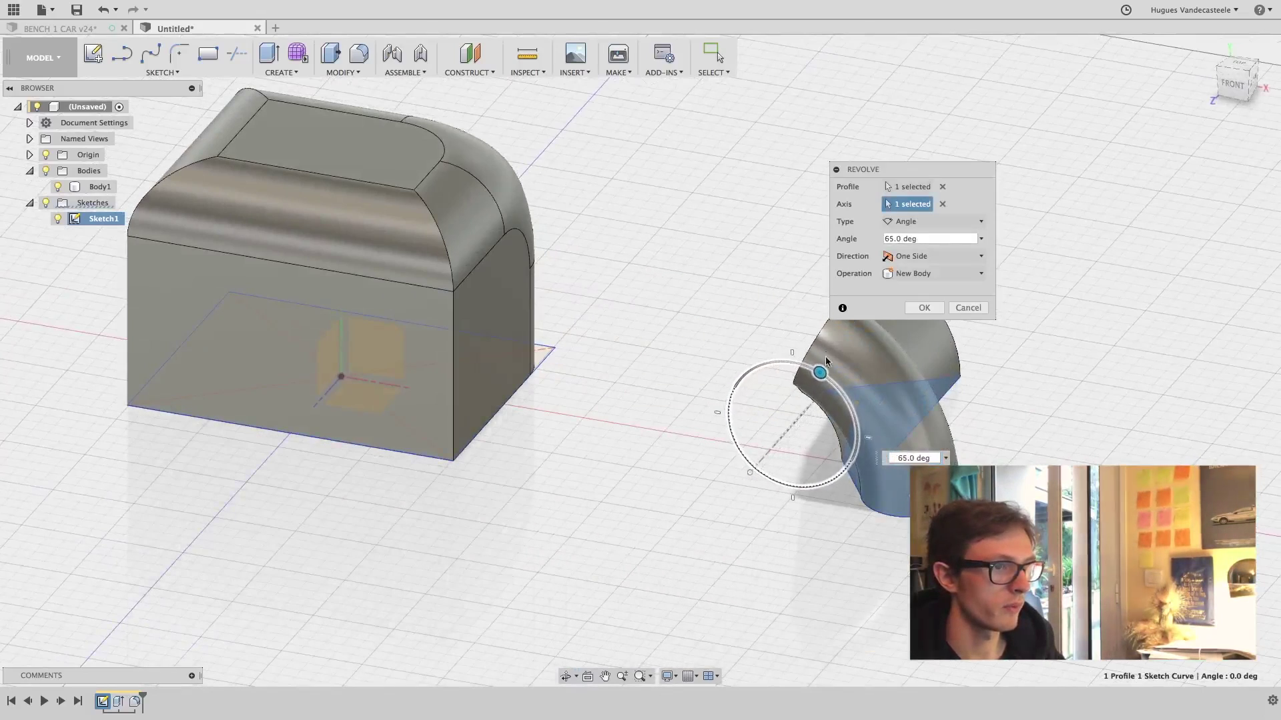
{"action": "middle_click_drag", "start_coordinate": [825, 361], "coordinate": [503, 306], "text": "shift"}
{"action": "left_click", "coordinate": [914, 306]}
Rename the filleted box body as cube
{"action": "left_click", "coordinate": [100, 202]}
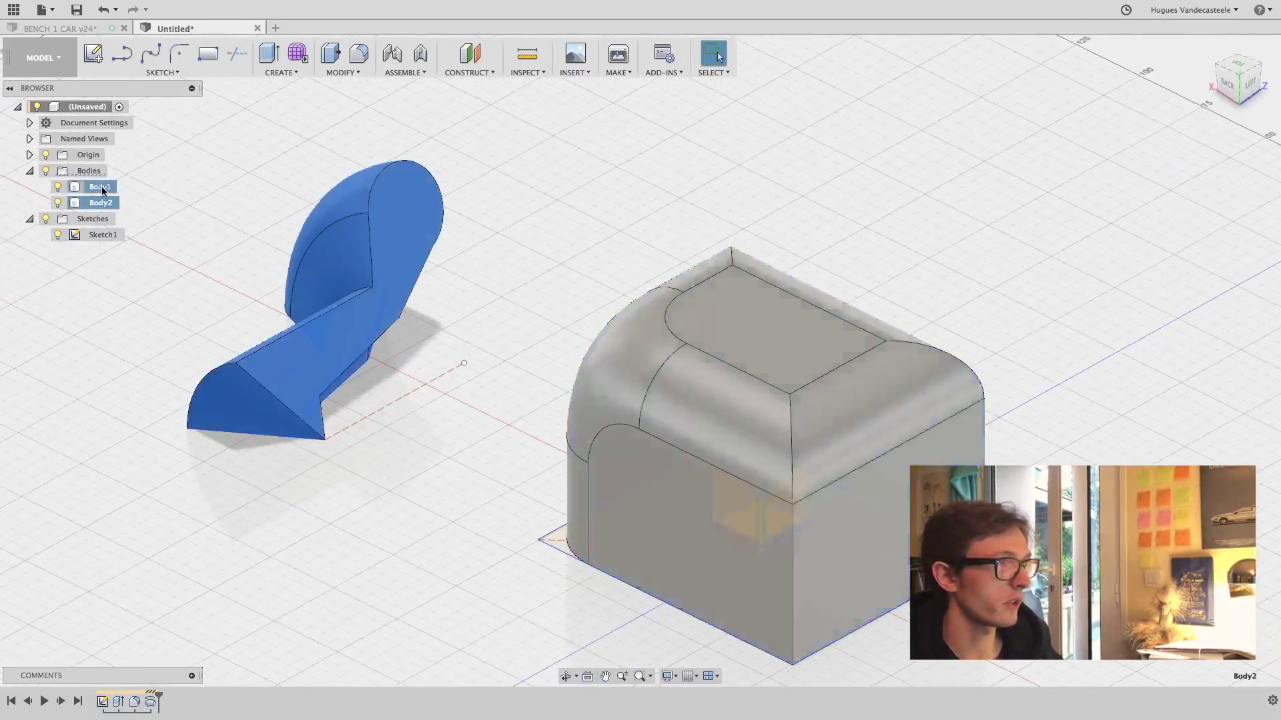
{"action": "left_click", "coordinate": [100, 187]}
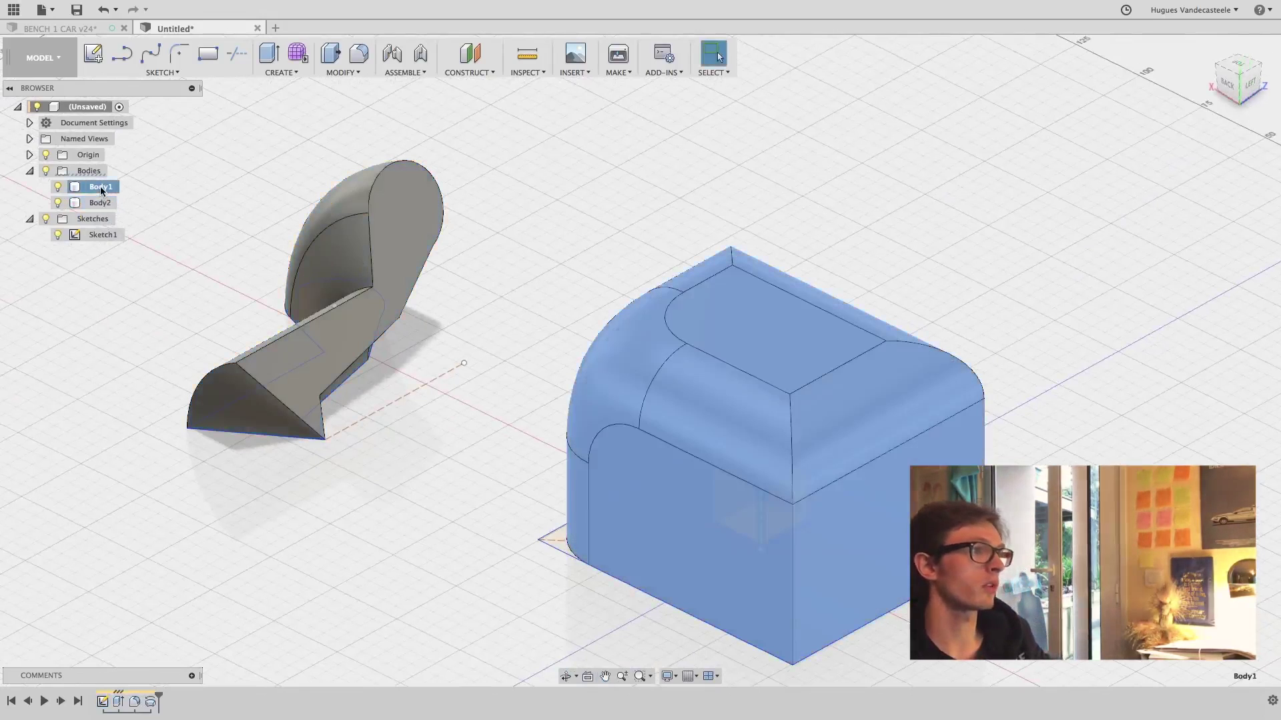
{"action": "double_click", "coordinate": [101, 189]}
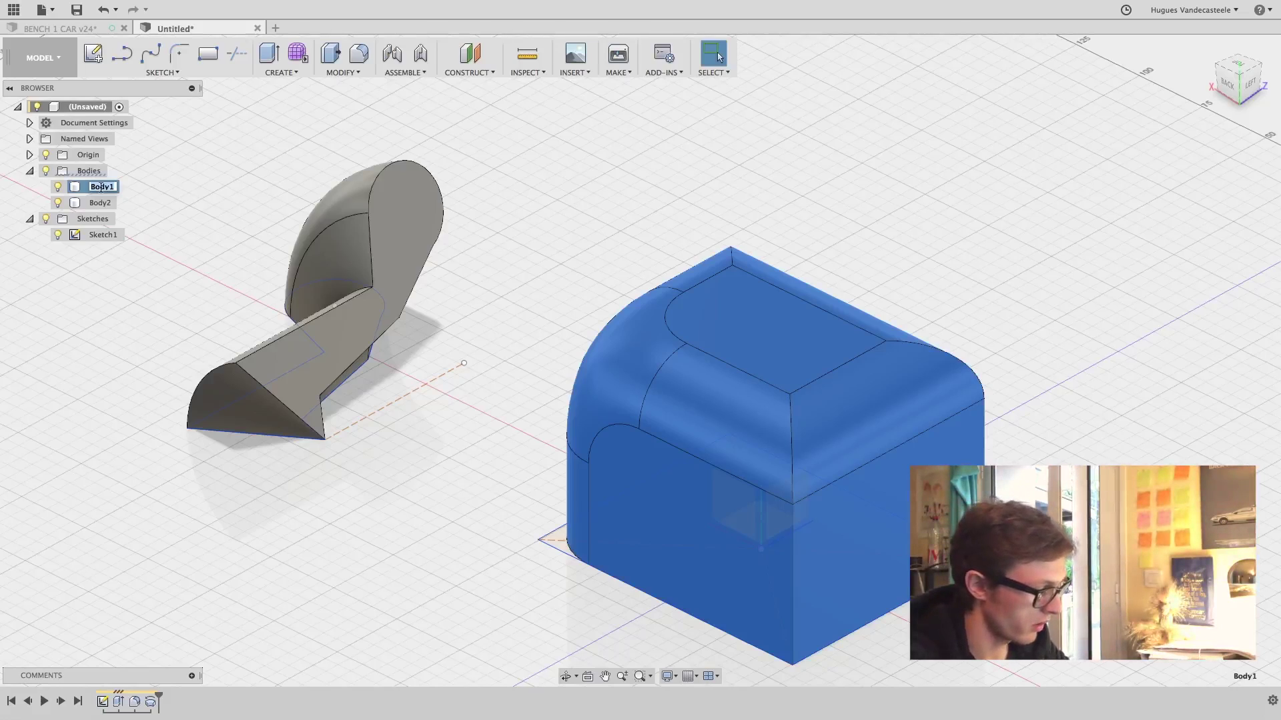
{"action": "type", "text": "cube"}
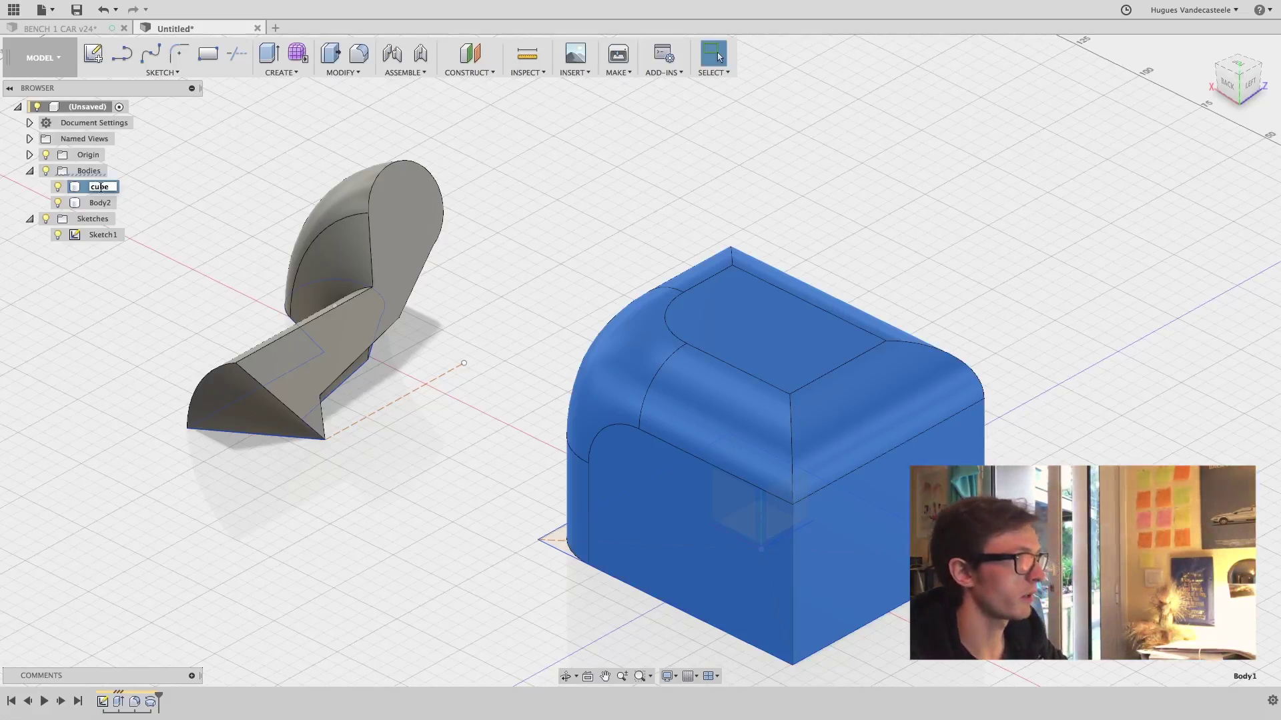
{"action": "key", "text": "Return"}
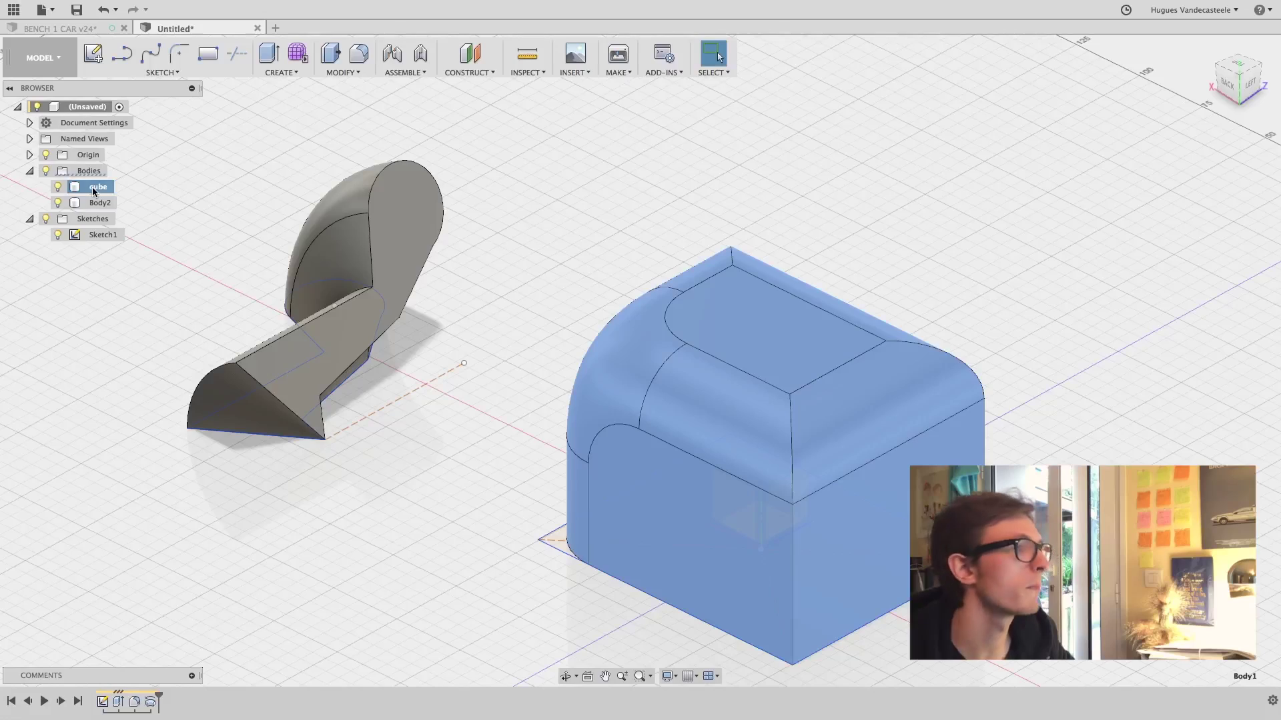
Collapse the list of sketches and examine the filleted cube and the revolved body from several sides
{"action": "left_click", "coordinate": [99, 238]}
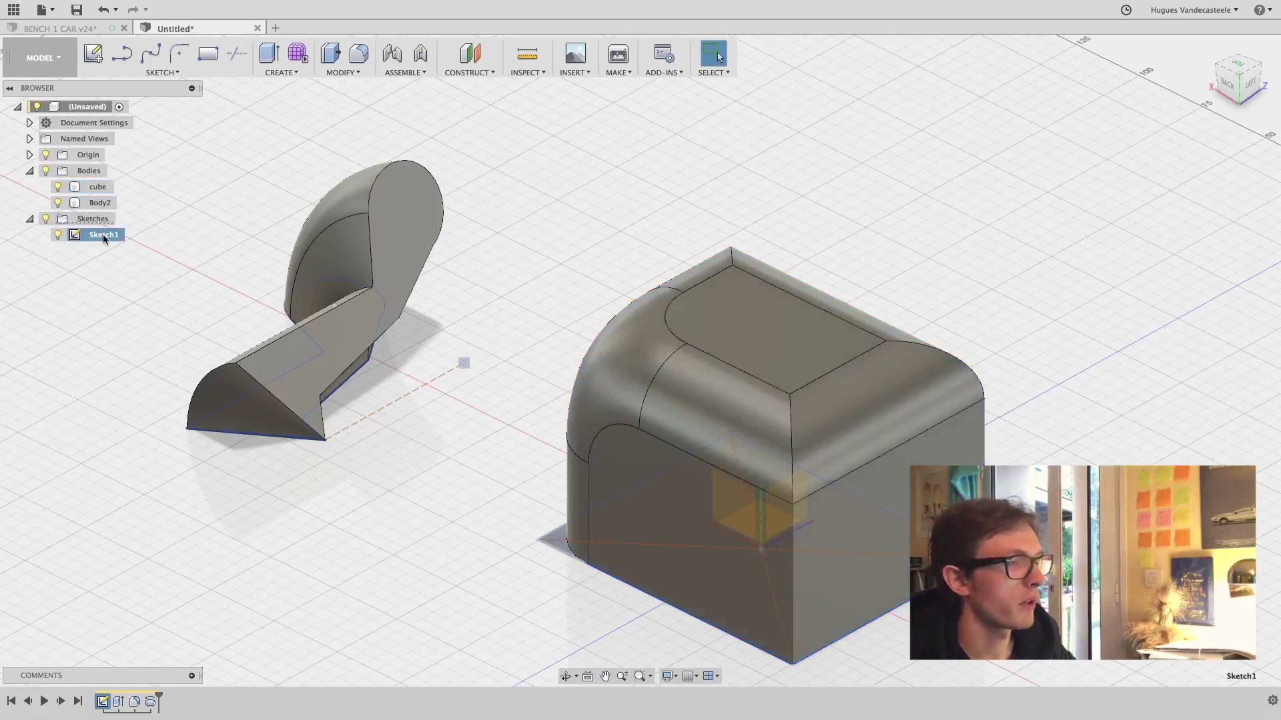
{"action": "middle_click_drag", "start_coordinate": [439, 410], "coordinate": [677, 383], "text": "shift"}
{"action": "left_click", "coordinate": [30, 219]}
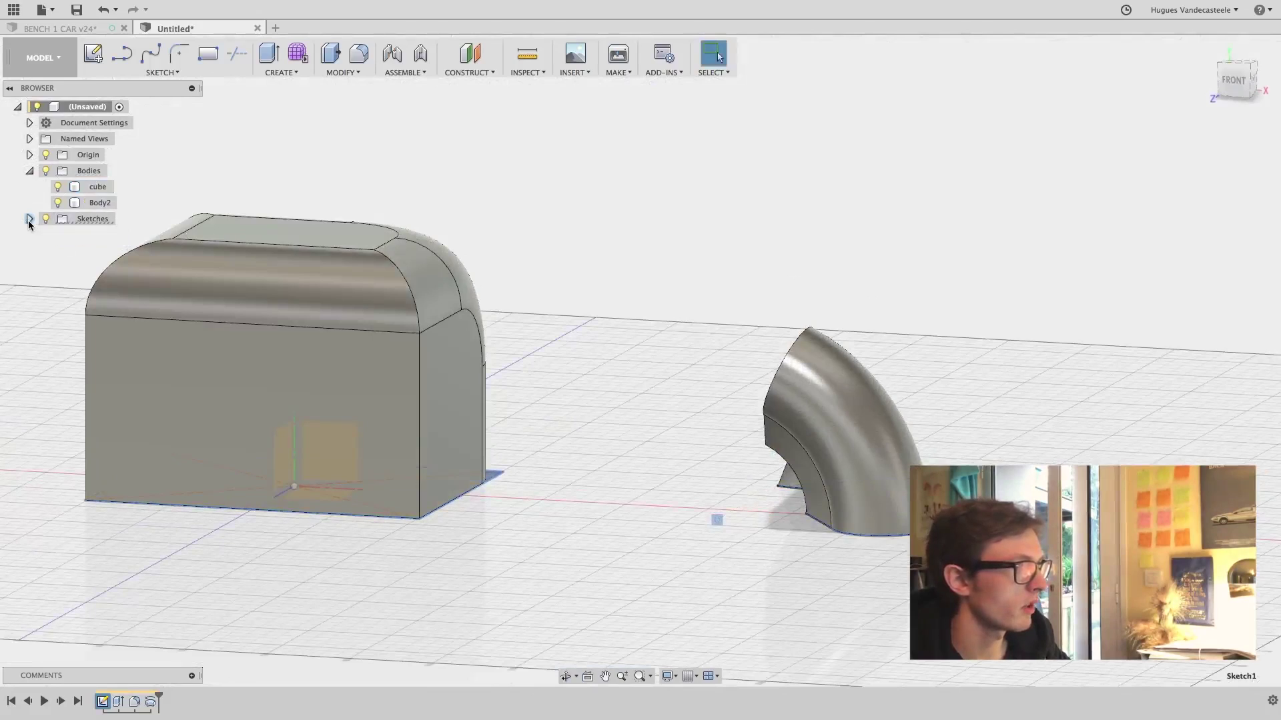
{"action": "middle_click_drag", "start_coordinate": [495, 212], "coordinate": [495, 217], "text": "shift"}
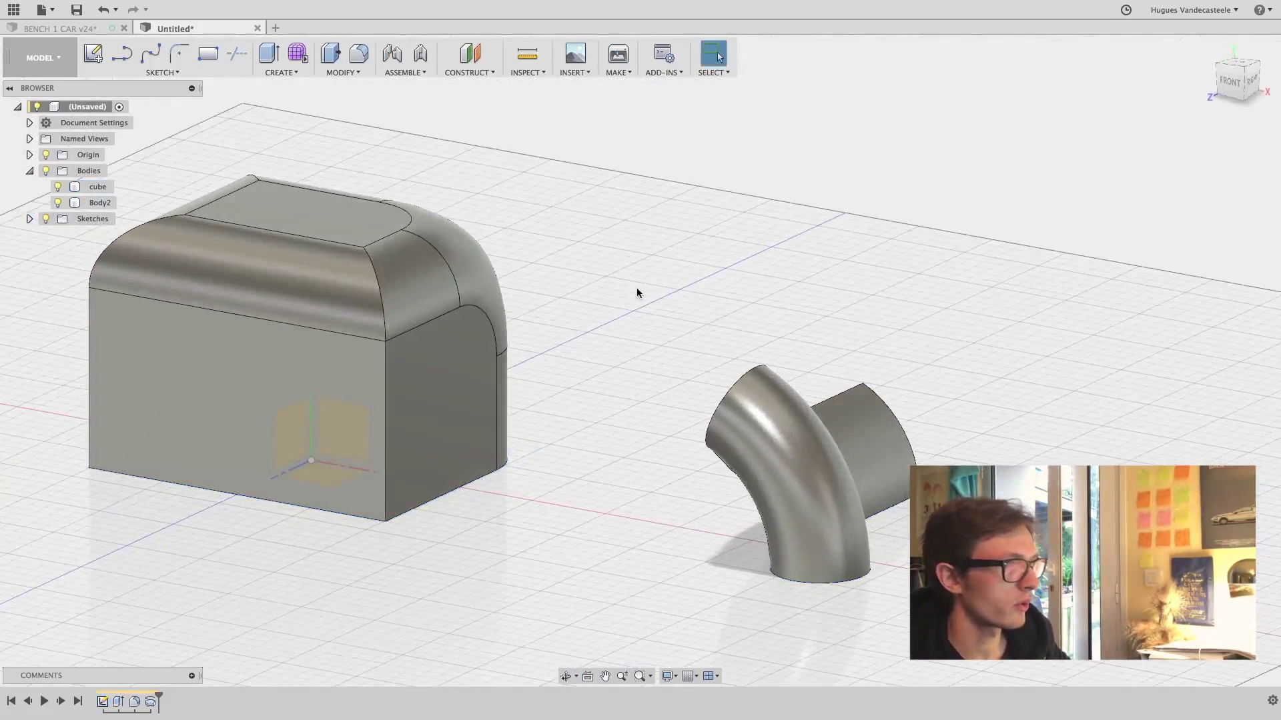
{"action": "mouse_move", "coordinate": [638, 289]}
{"action": "middle_mouse_down", "text": "shift"}
{"action": "mouse_move", "coordinate": [477, 299]}
{"action": "mouse_move", "coordinate": [635, 291]}
{"action": "mouse_move", "coordinate": [618, 293]}
{"action": "middle_mouse_up", "text": "shift"}
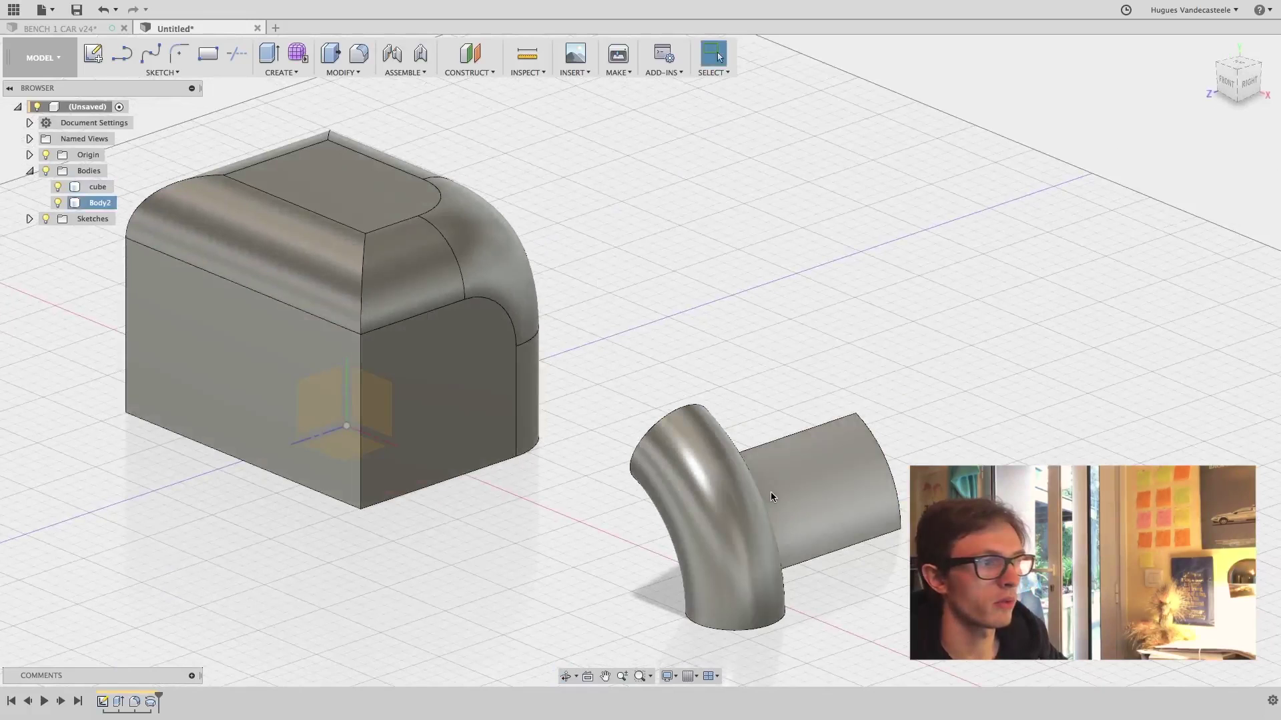
{"action": "middle_click_drag", "start_coordinate": [771, 491], "coordinate": [641, 400], "text": "shift"}
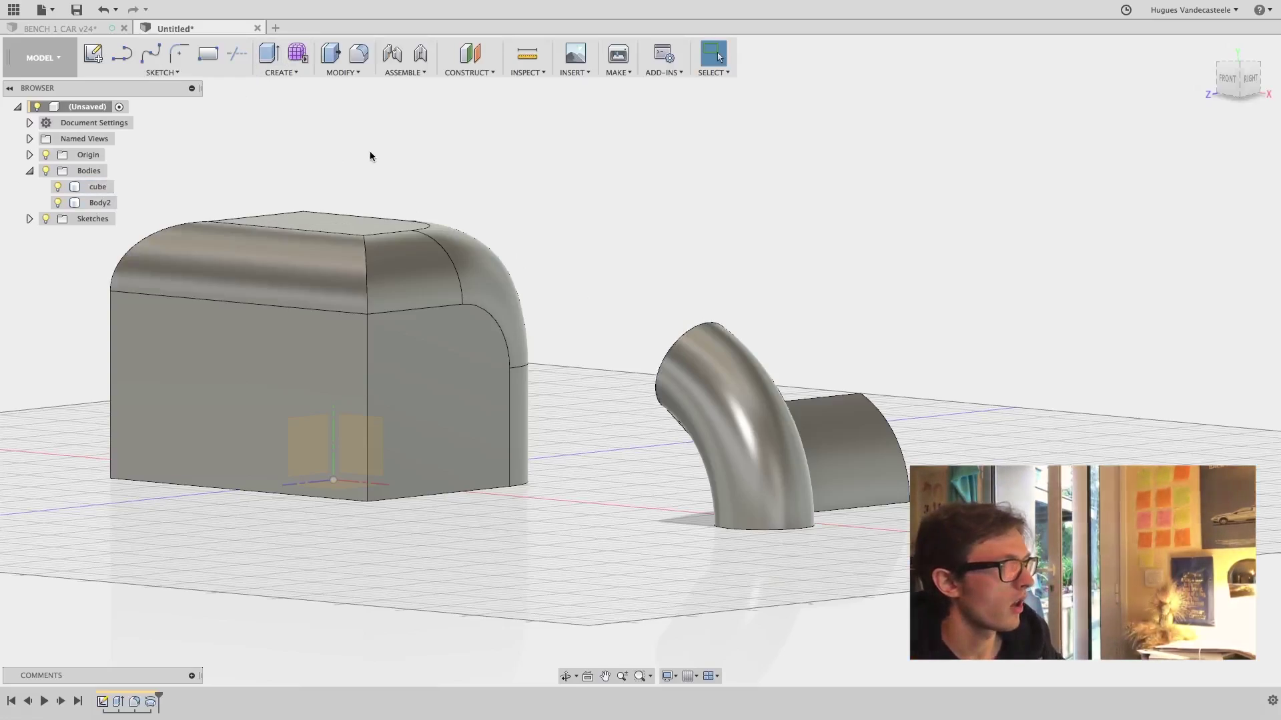
Start a sketch on the cube's front face and draw a circle near the middle of that face
{"action": "middle_click_drag", "start_coordinate": [370, 156], "coordinate": [537, 164], "text": "shift"}
{"action": "left_click", "coordinate": [469, 294]}
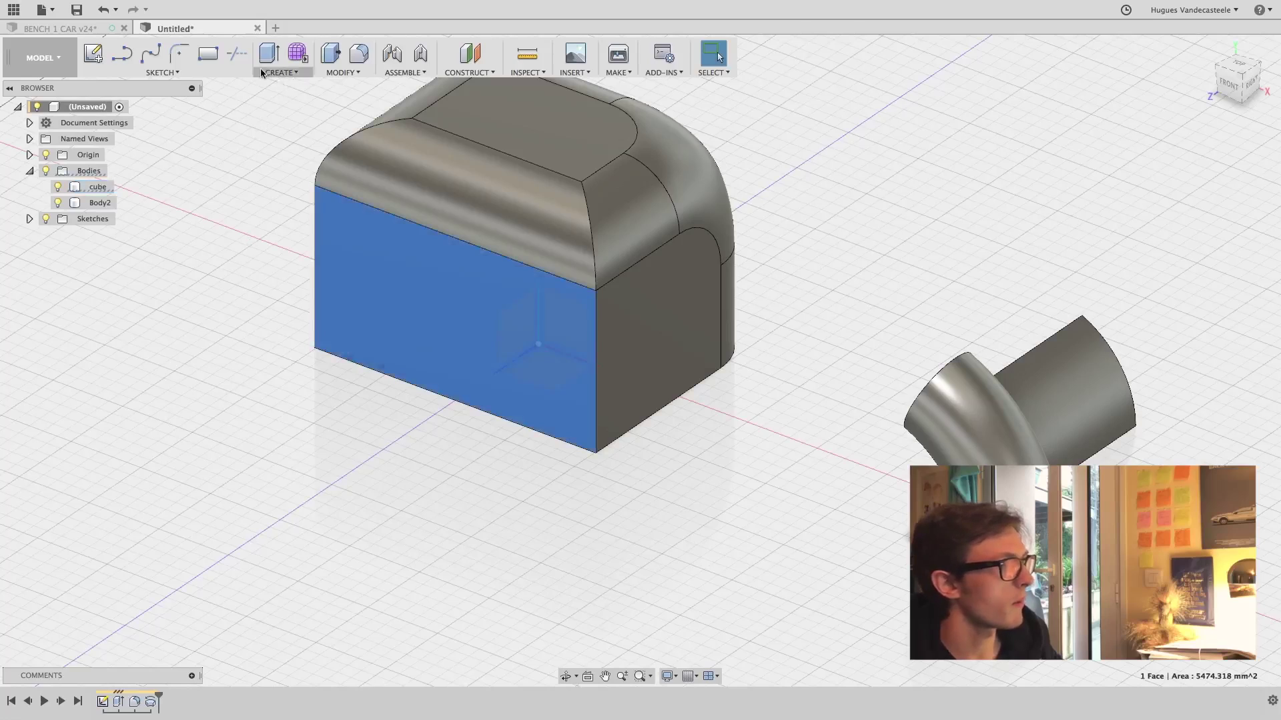
{"action": "left_click", "coordinate": [93, 54]}
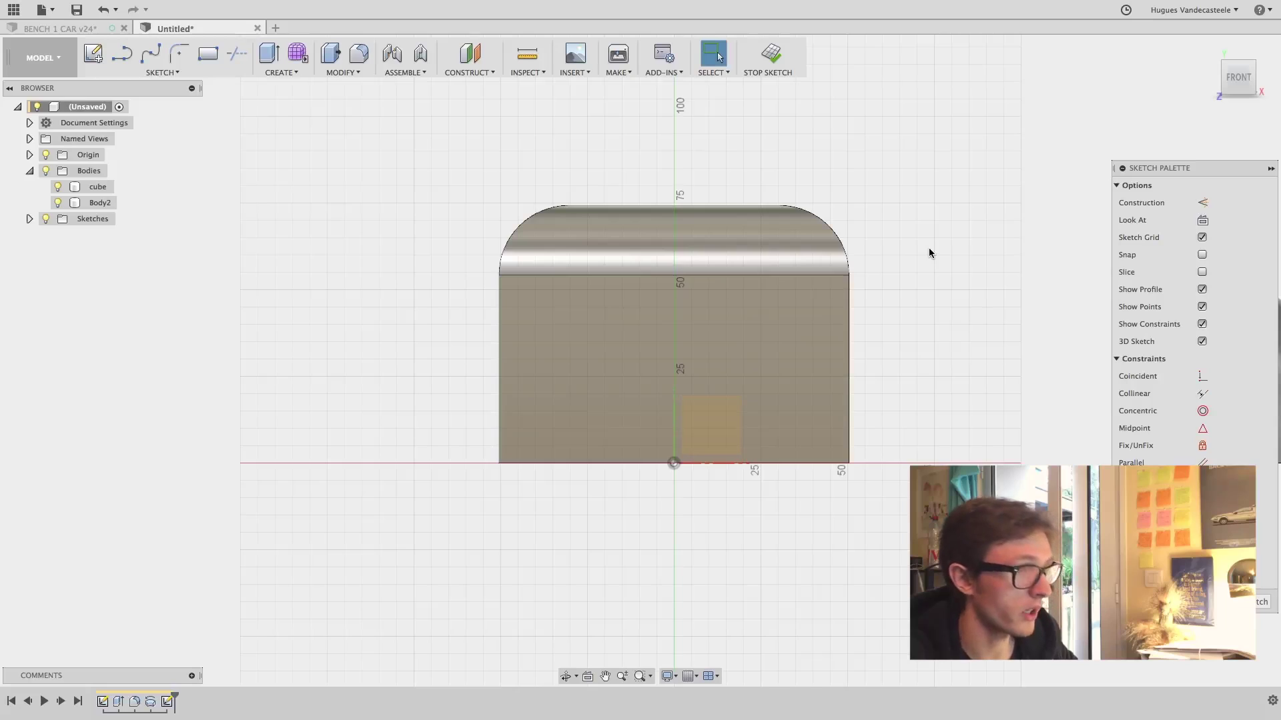
{"action": "key", "text": "c"}
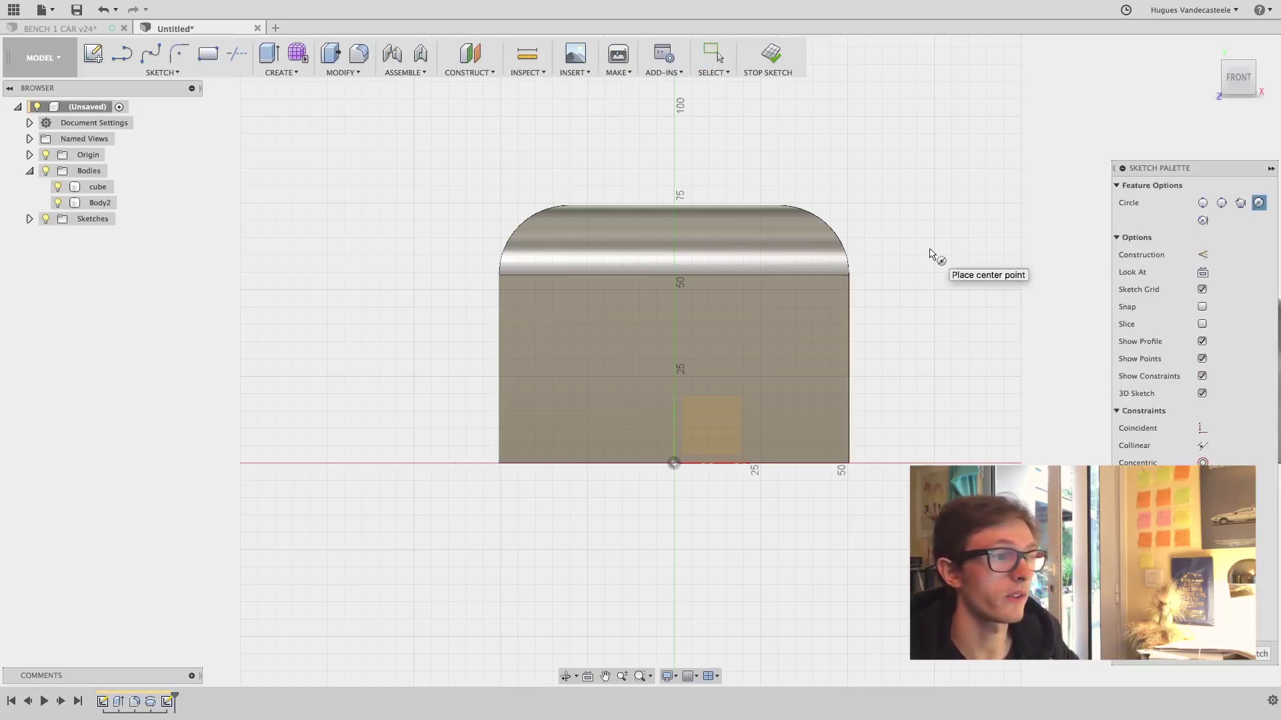
{"action": "left_click", "coordinate": [673, 346]}
{"action": "left_click", "coordinate": [619, 346]}
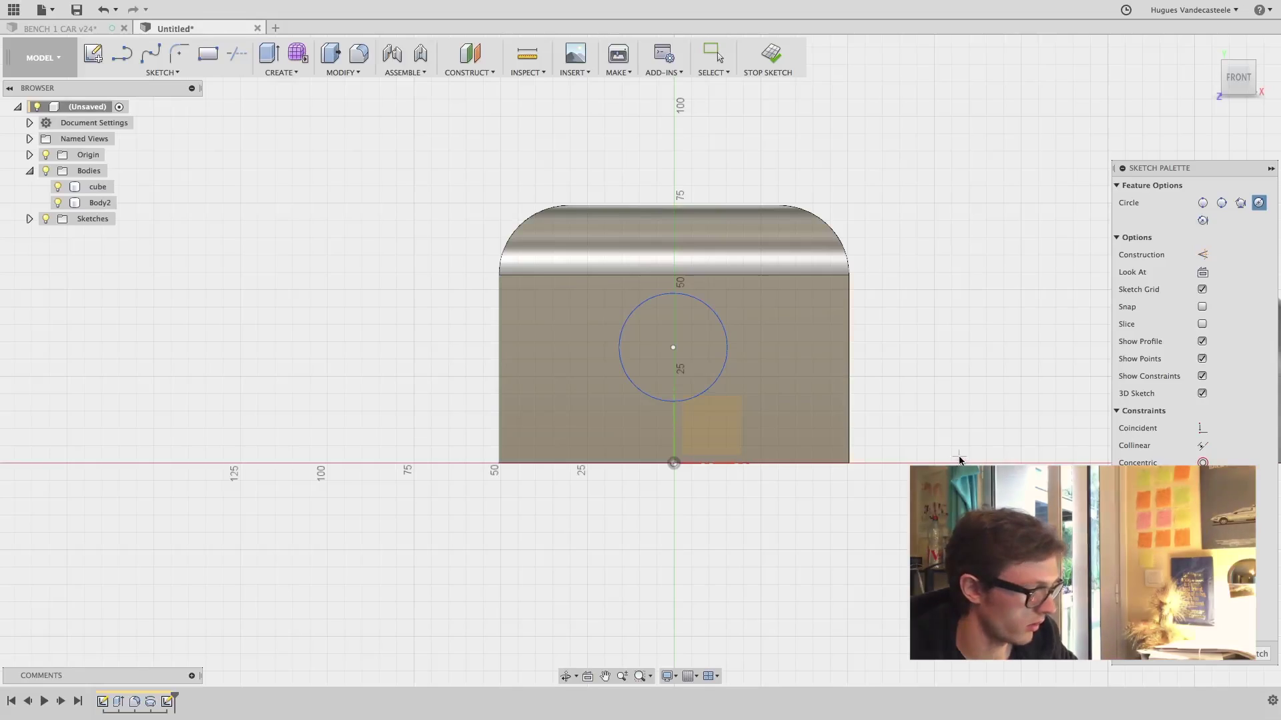
Draw a vertical line from the sketch origin up through the circle, ending just inside its upper edge
{"action": "key", "text": "l"}
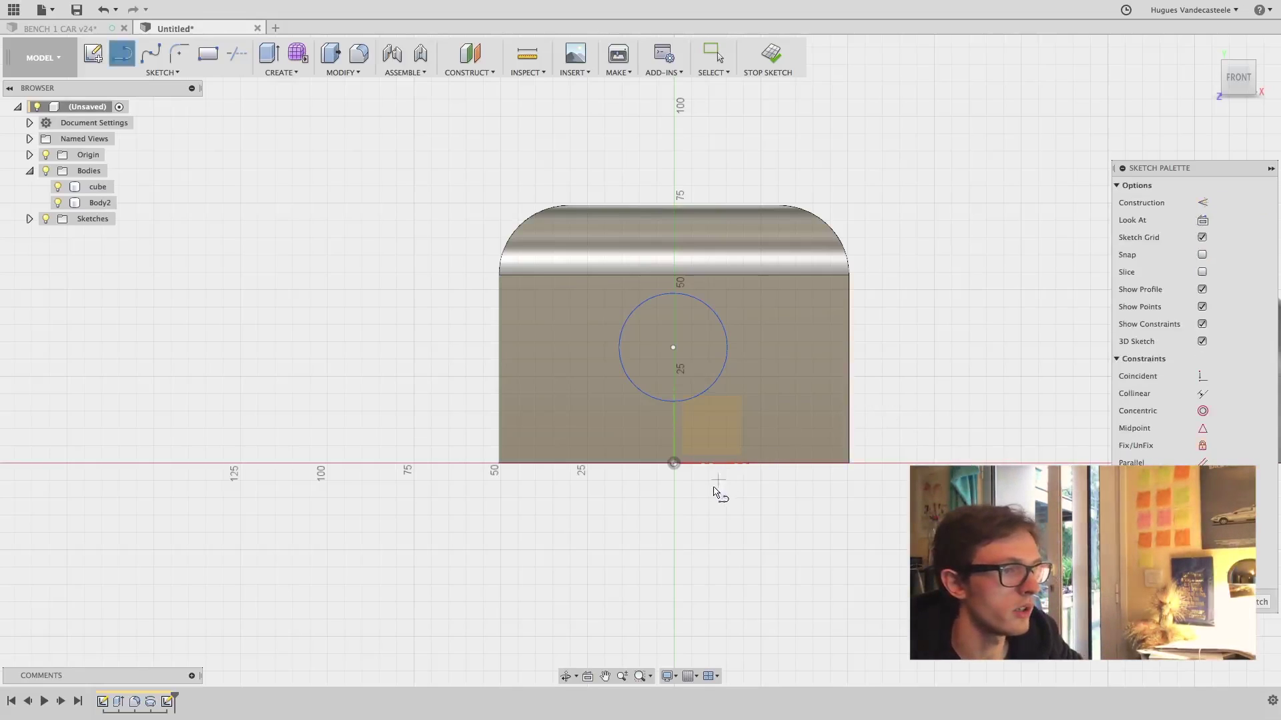
{"action": "left_click", "coordinate": [673, 307]}
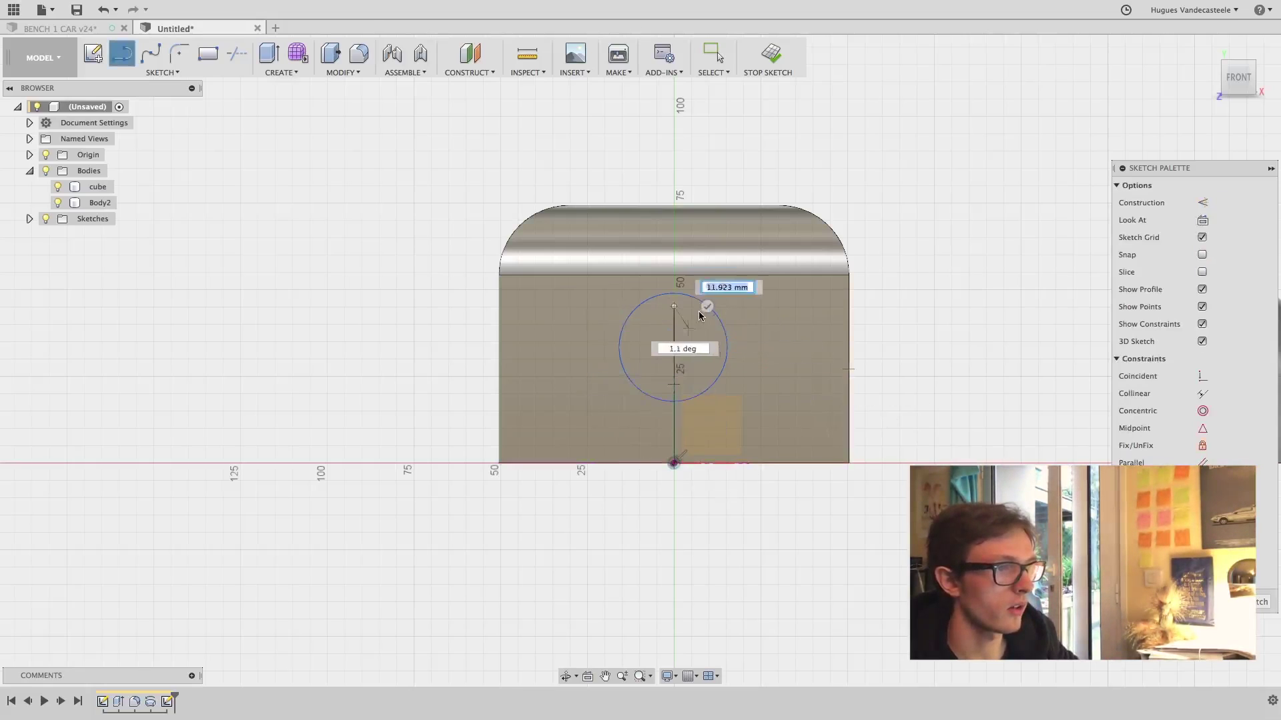
{"action": "key", "text": "Escape"}
{"action": "scroll", "coordinate": [675, 336], "scroll_direction": "up", "scroll_amount": 8}
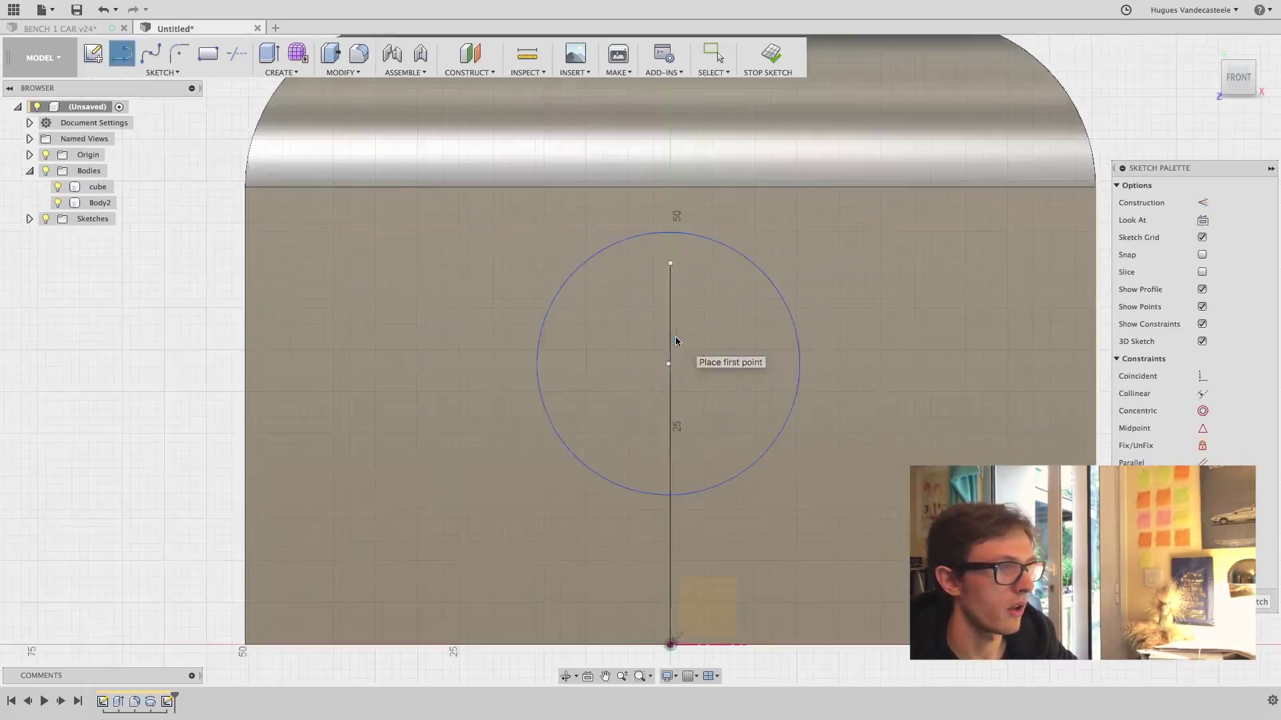
{"action": "key", "text": "Escape"}
Make the circle's centre point coincident with the vertical line
{"action": "left_click", "coordinate": [674, 364]}
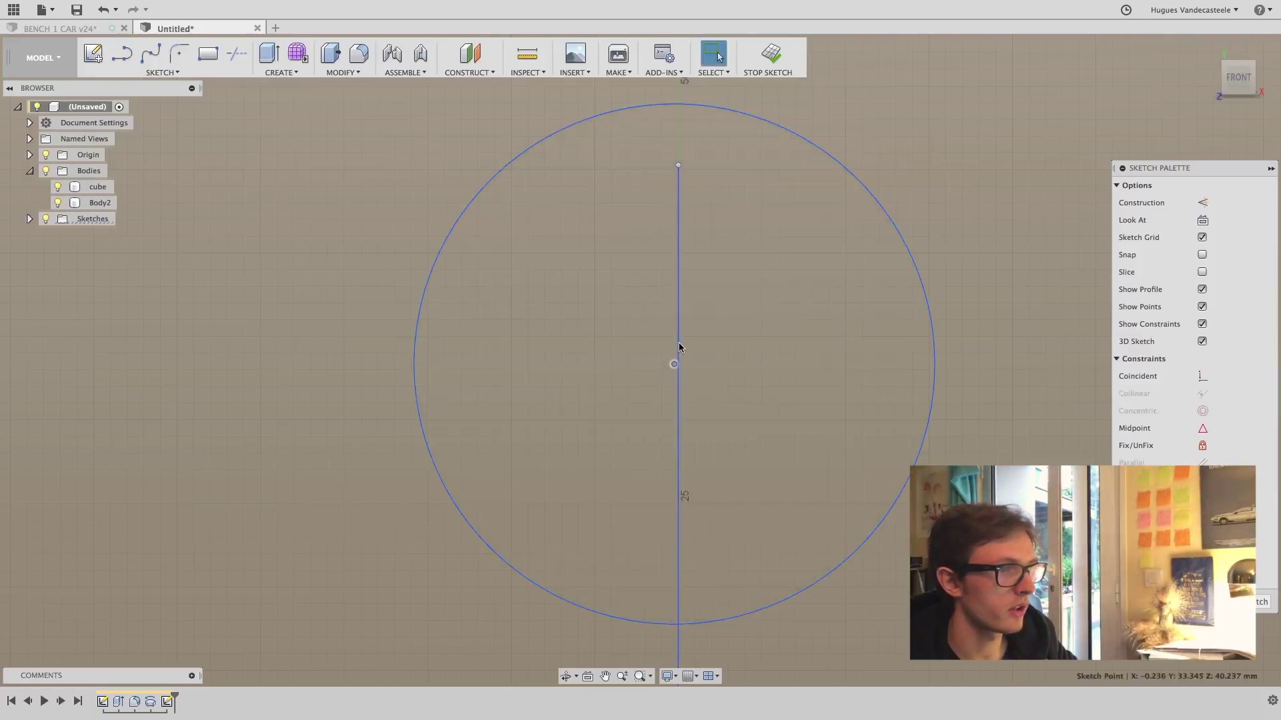
{"action": "left_click", "coordinate": [679, 343], "text": "shift"}
{"action": "left_click", "coordinate": [1203, 380]}
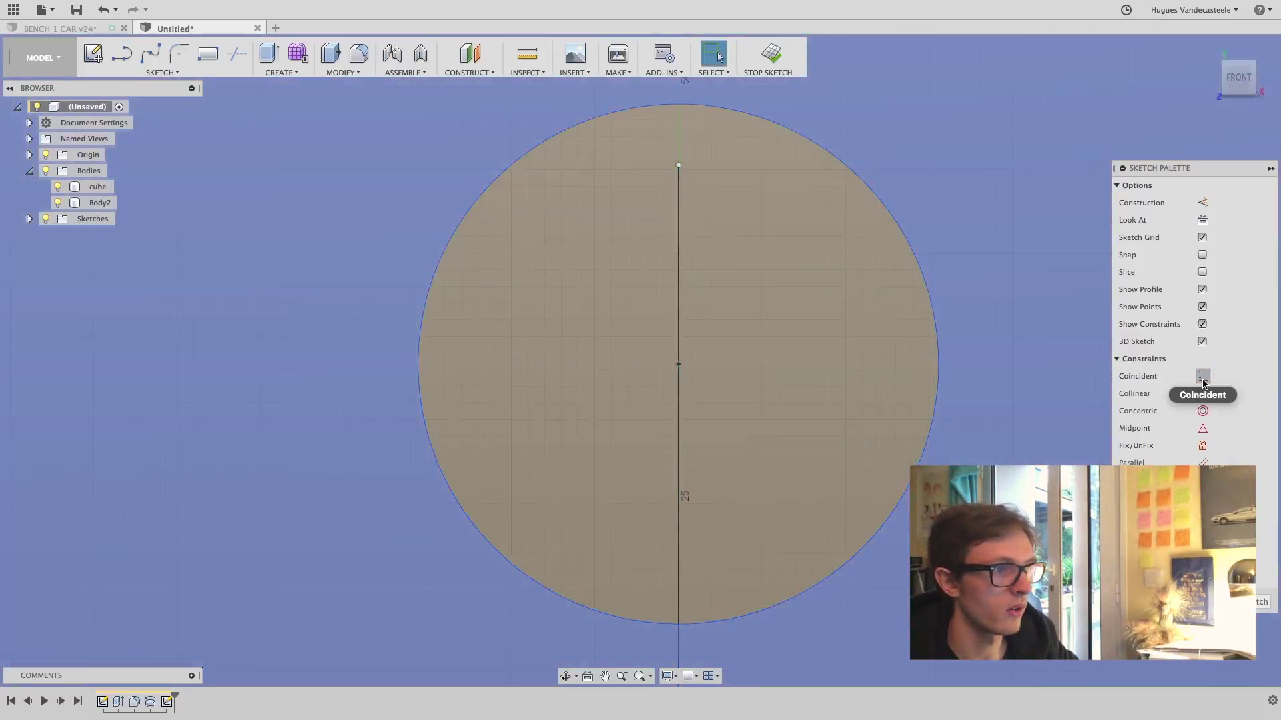
{"action": "scroll", "coordinate": [819, 343], "scroll_direction": "down", "scroll_amount": 8}
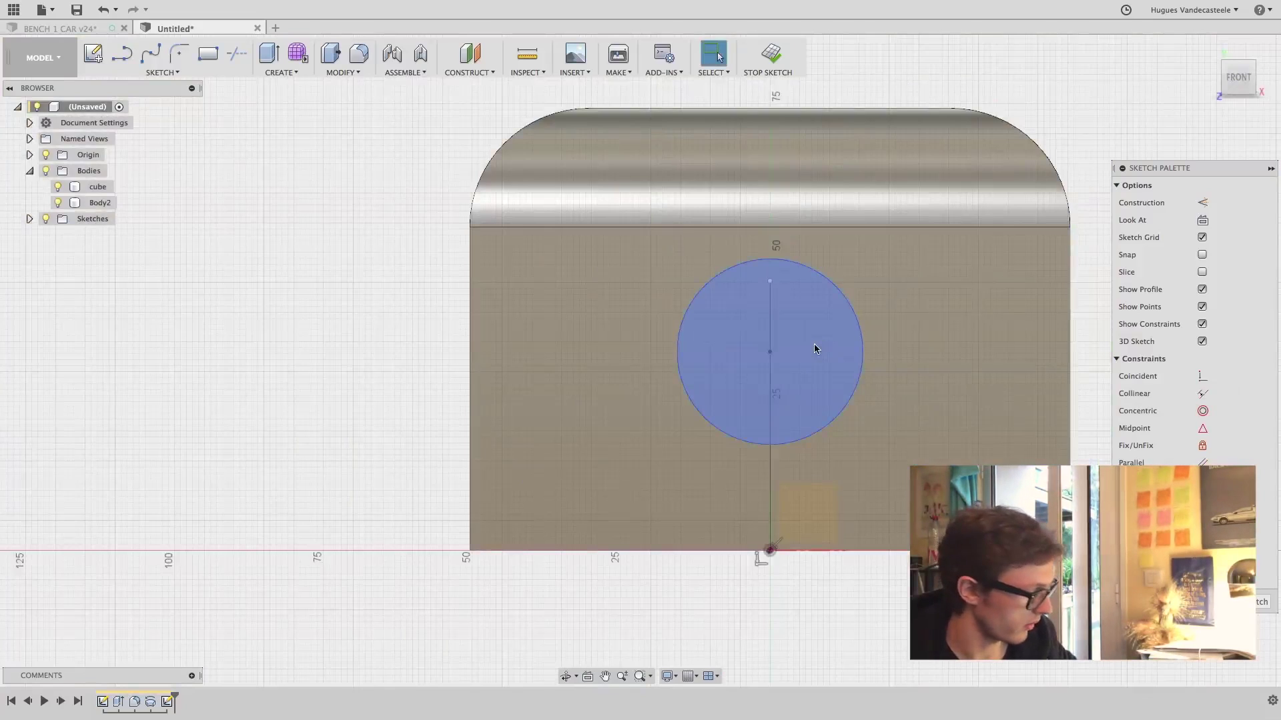
Undo the coincident constraint, the line, the circle and the new sketch on the cube's front face
{"action": "key", "text": "ctrl+z"}
{"action": "key", "text": "ctrl+z"}
{"action": "key", "text": "ctrl+z"}
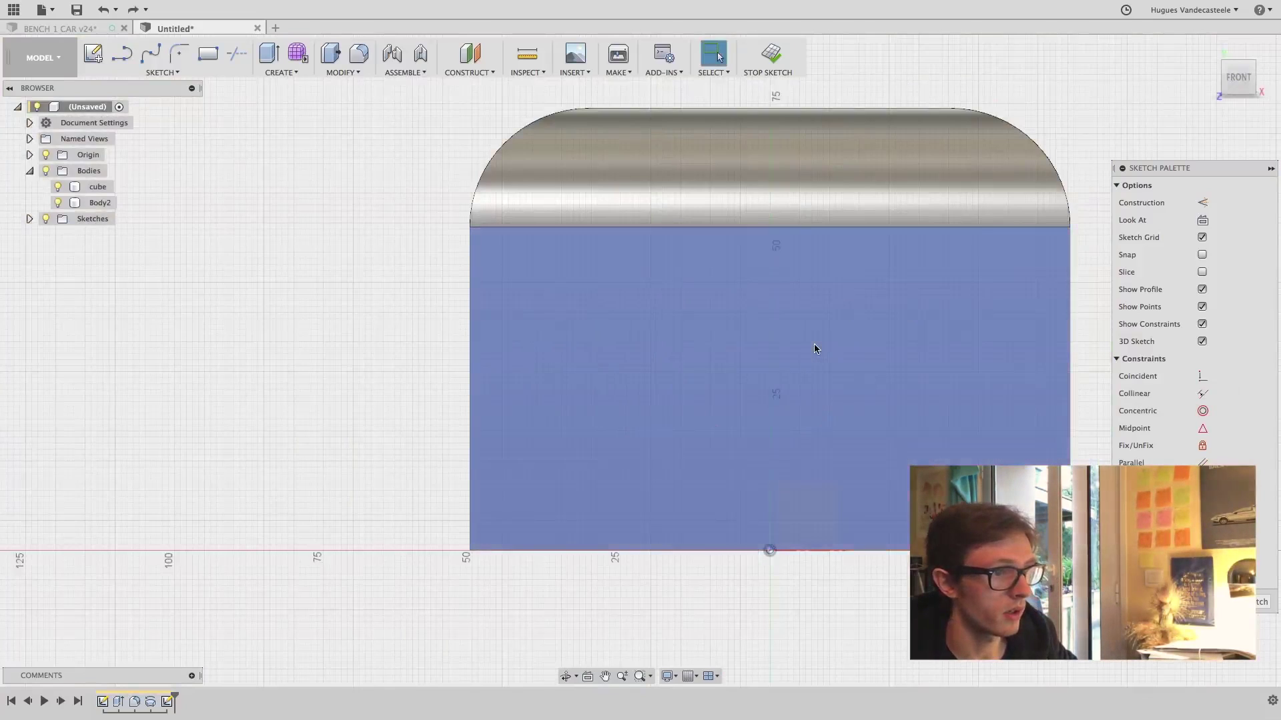
{"action": "key", "text": "ctrl+z"}
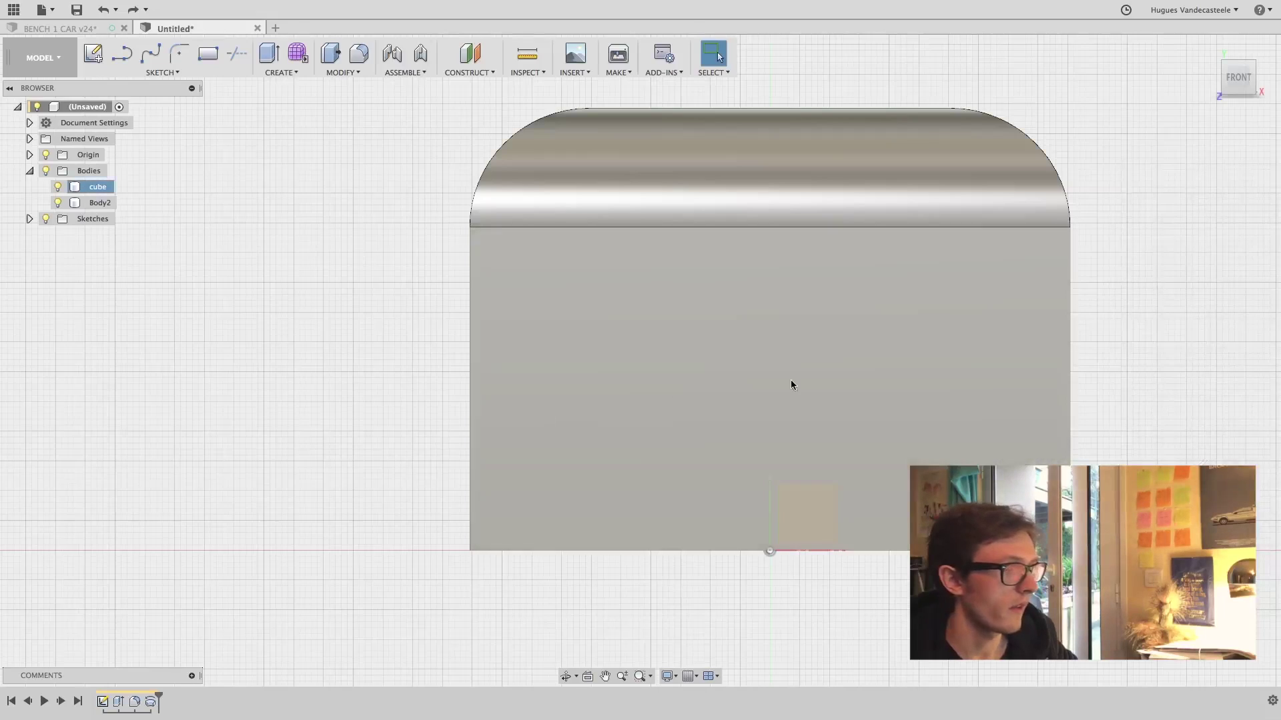
Reopen the cube's base rectangle sketch, dimension its lower edge to 100 mm and finish the sketch
{"action": "mouse_move", "coordinate": [791, 379]}
{"action": "middle_mouse_down", "text": "shift"}
{"action": "mouse_move", "coordinate": [729, 404]}
{"action": "mouse_move", "coordinate": [663, 352]}
{"action": "middle_mouse_up", "text": "shift"}
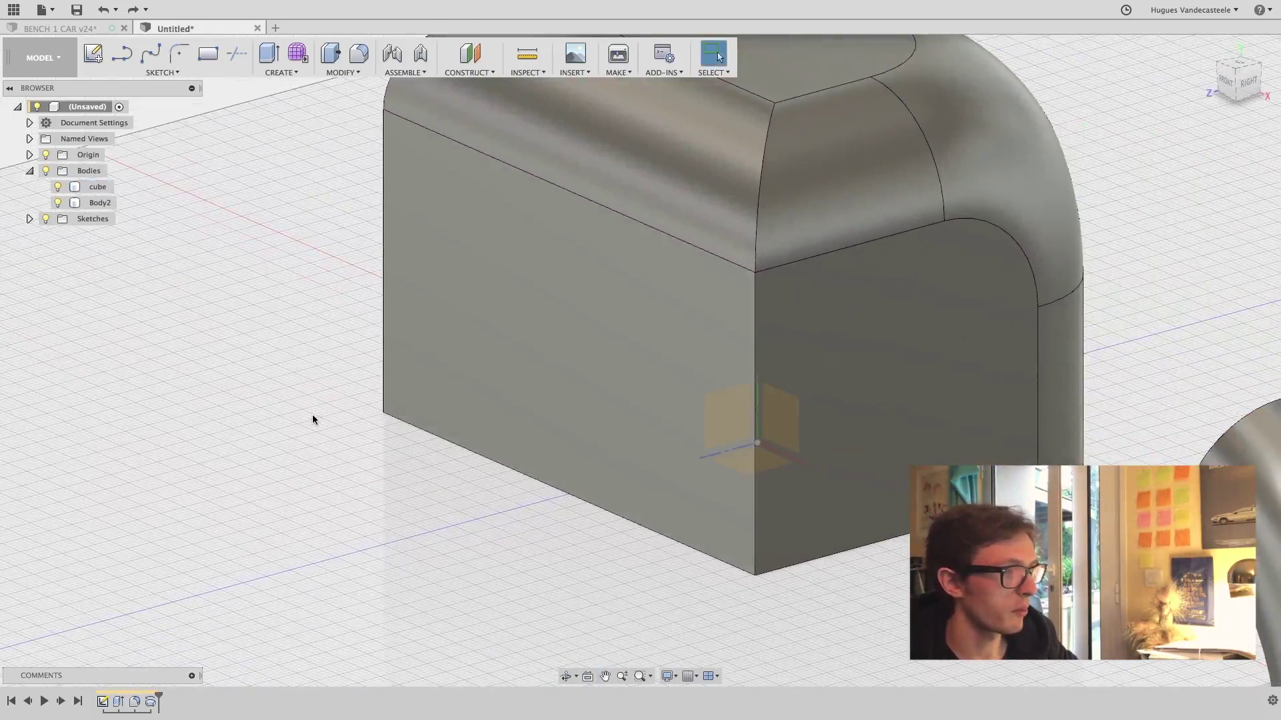
{"action": "double_click", "coordinate": [101, 702]}
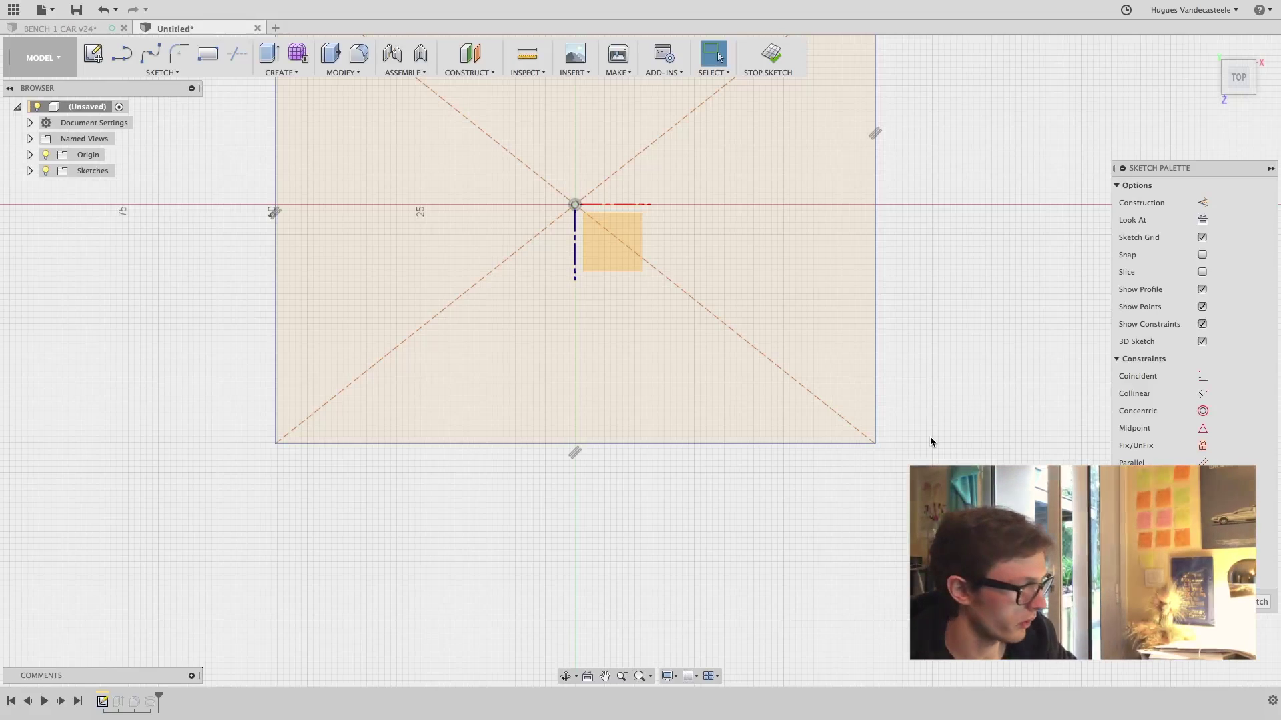
{"action": "key", "text": "d"}
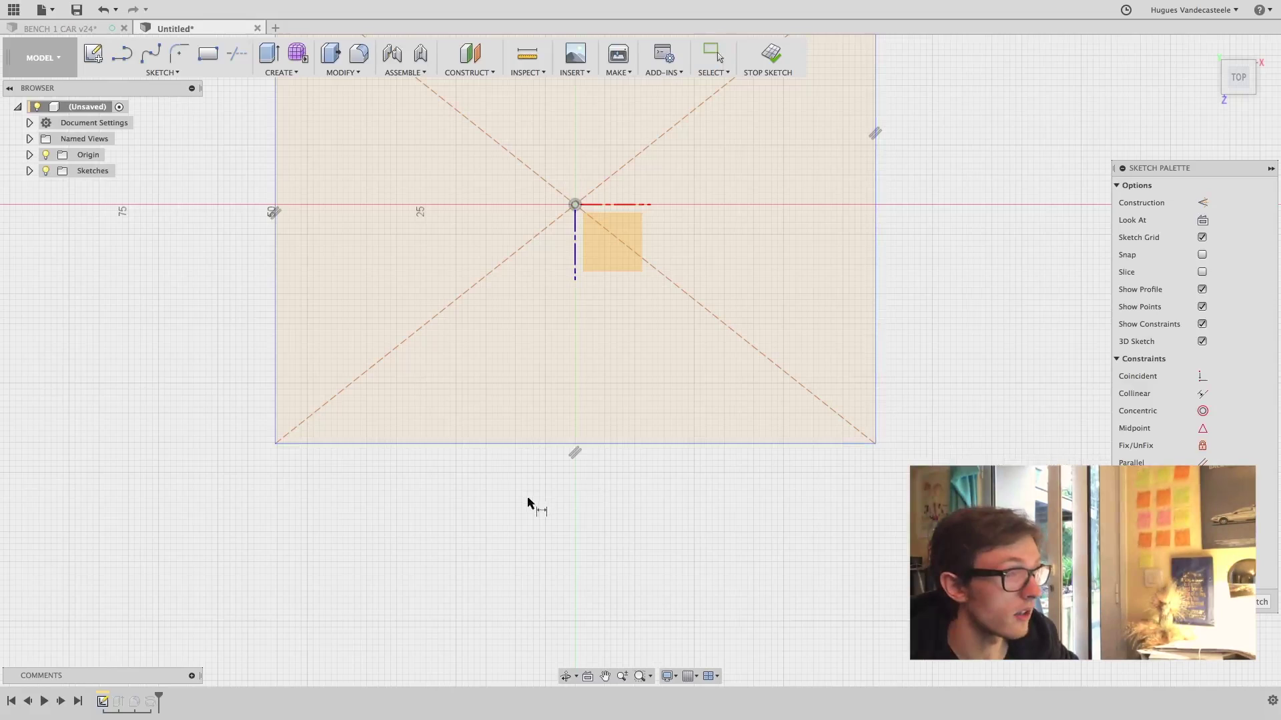
{"action": "left_click", "coordinate": [602, 446]}
{"action": "left_click", "coordinate": [607, 543]}
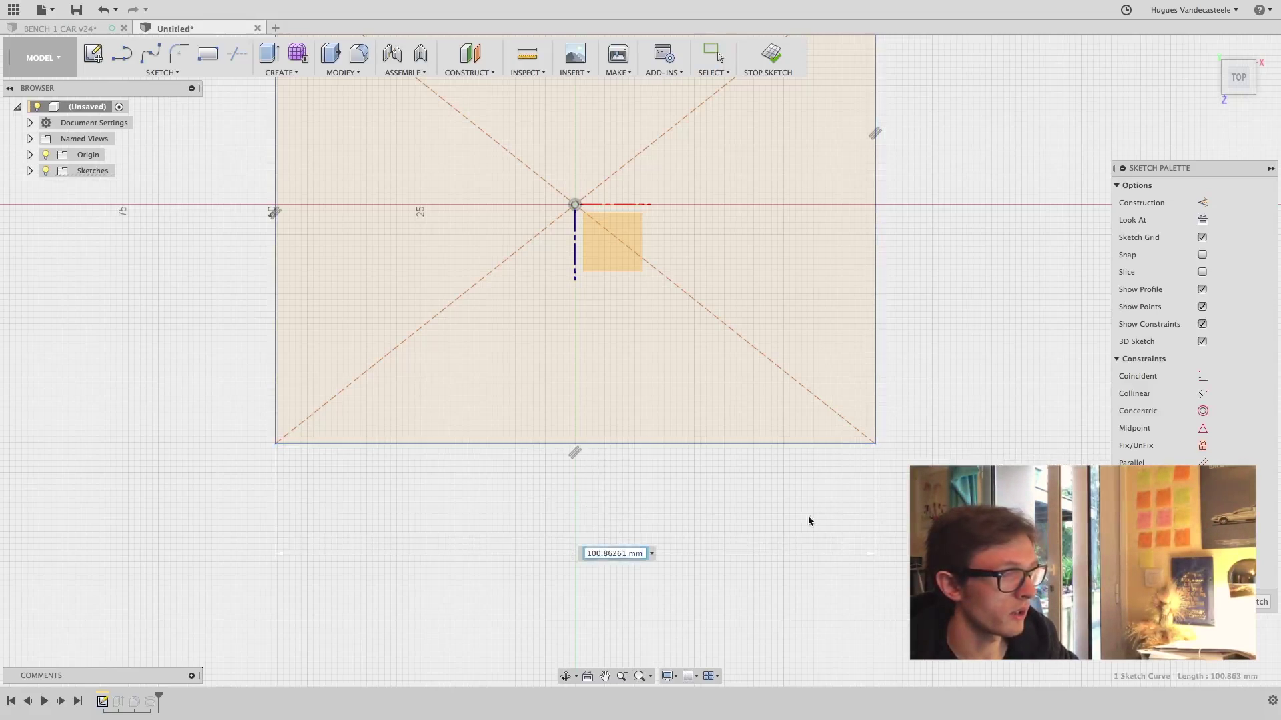
{"action": "type", "text": "100"}
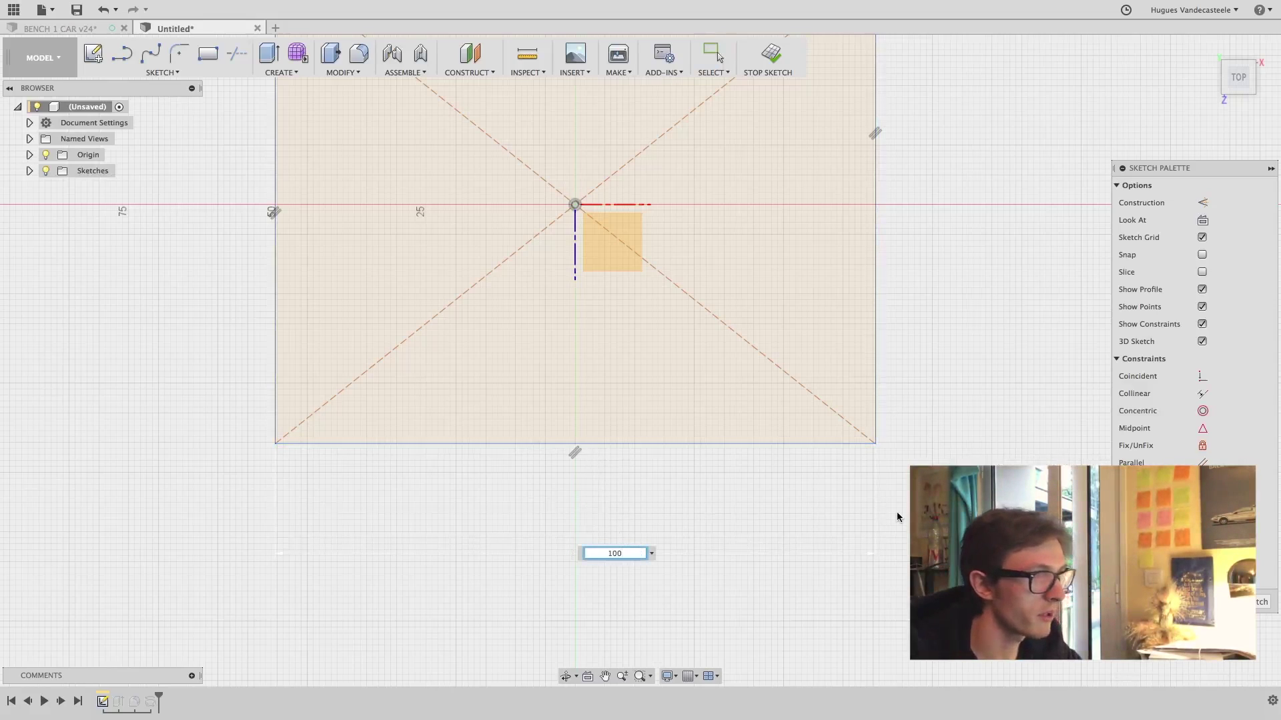
{"action": "key", "text": "Return"}
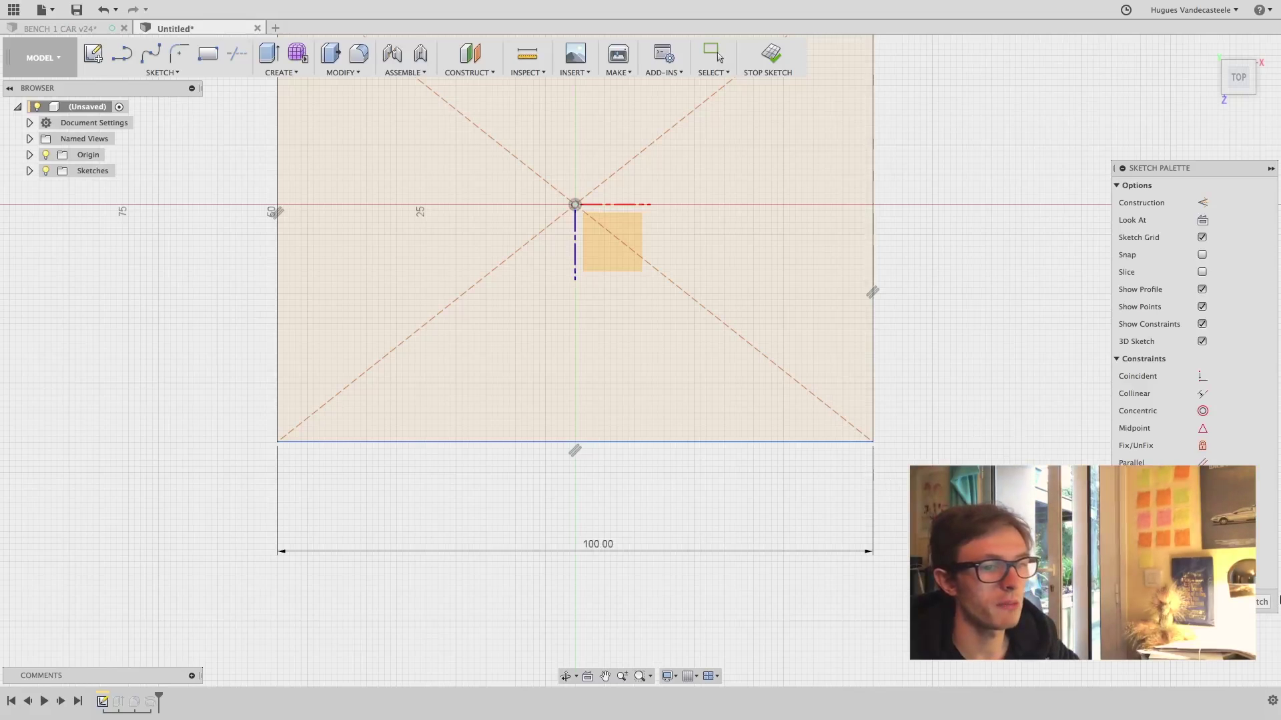
{"action": "left_click", "coordinate": [1257, 603]}
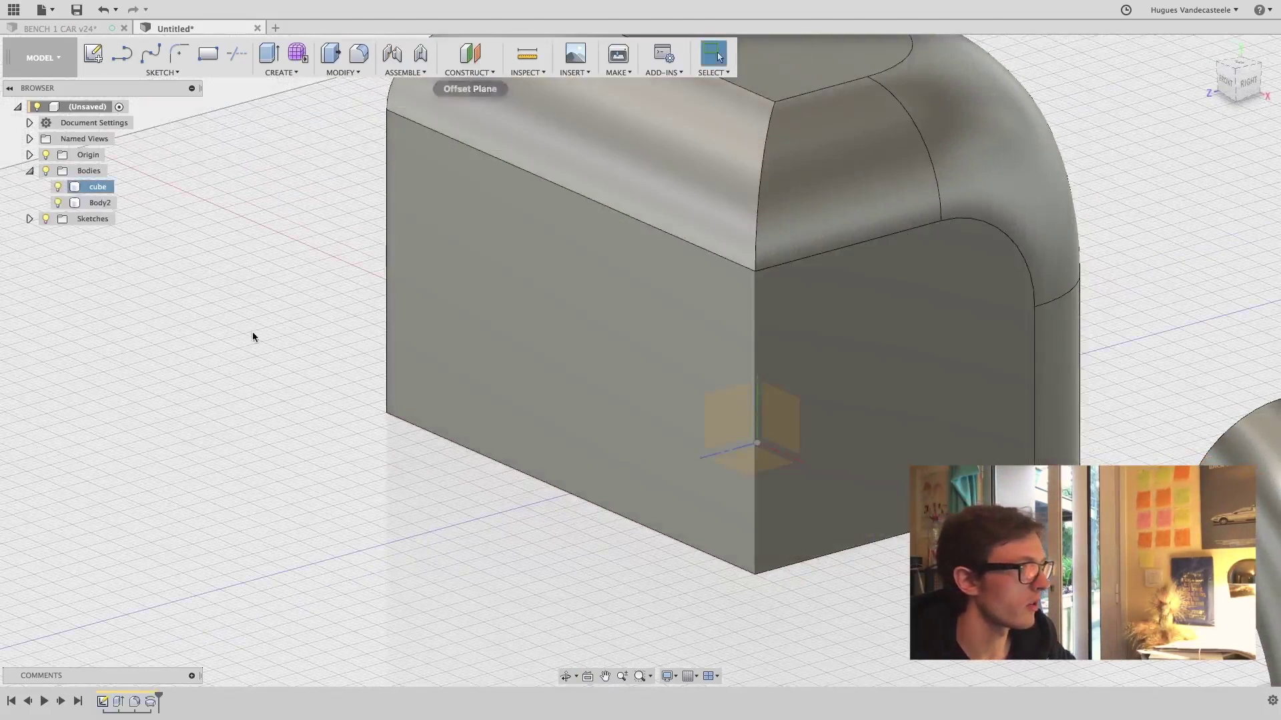
Start a new sketch on the cube's front face and draw a circle about 38 mm in diameter near the middle
{"action": "left_click", "coordinate": [93, 54]}
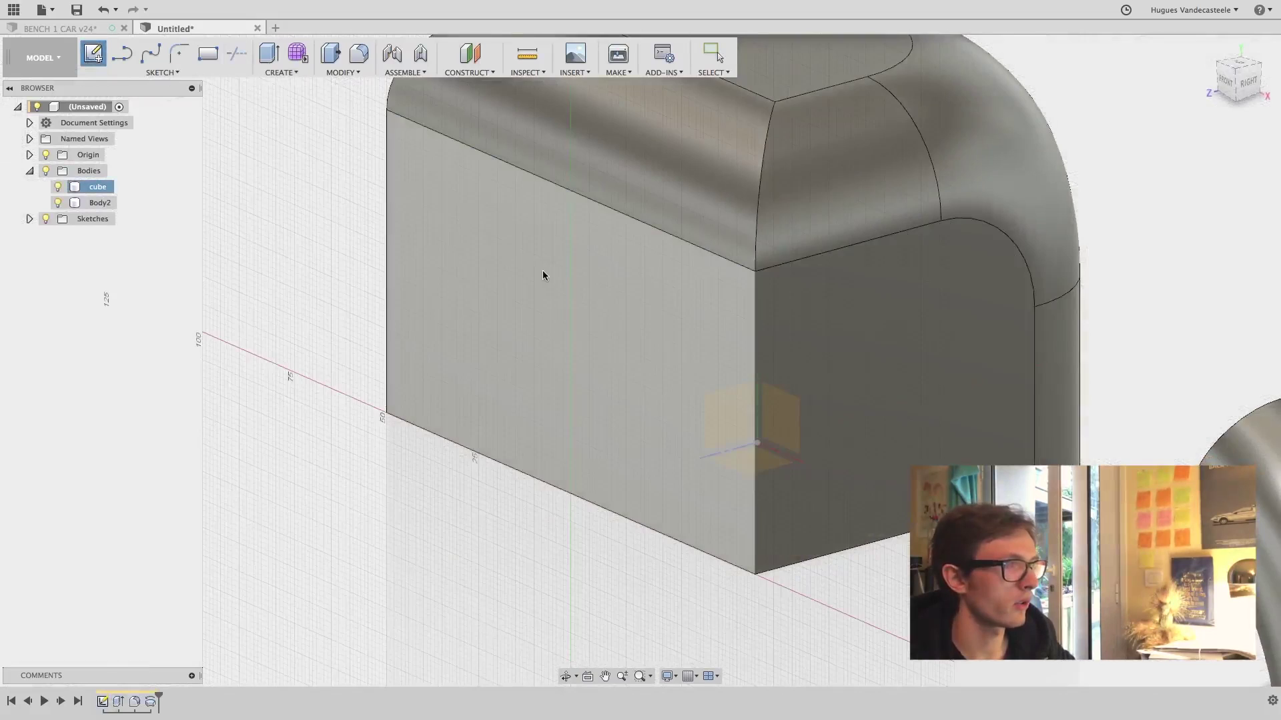
{"action": "left_click", "coordinate": [542, 271]}
{"action": "key", "text": "c"}
{"action": "left_click", "coordinate": [655, 425]}
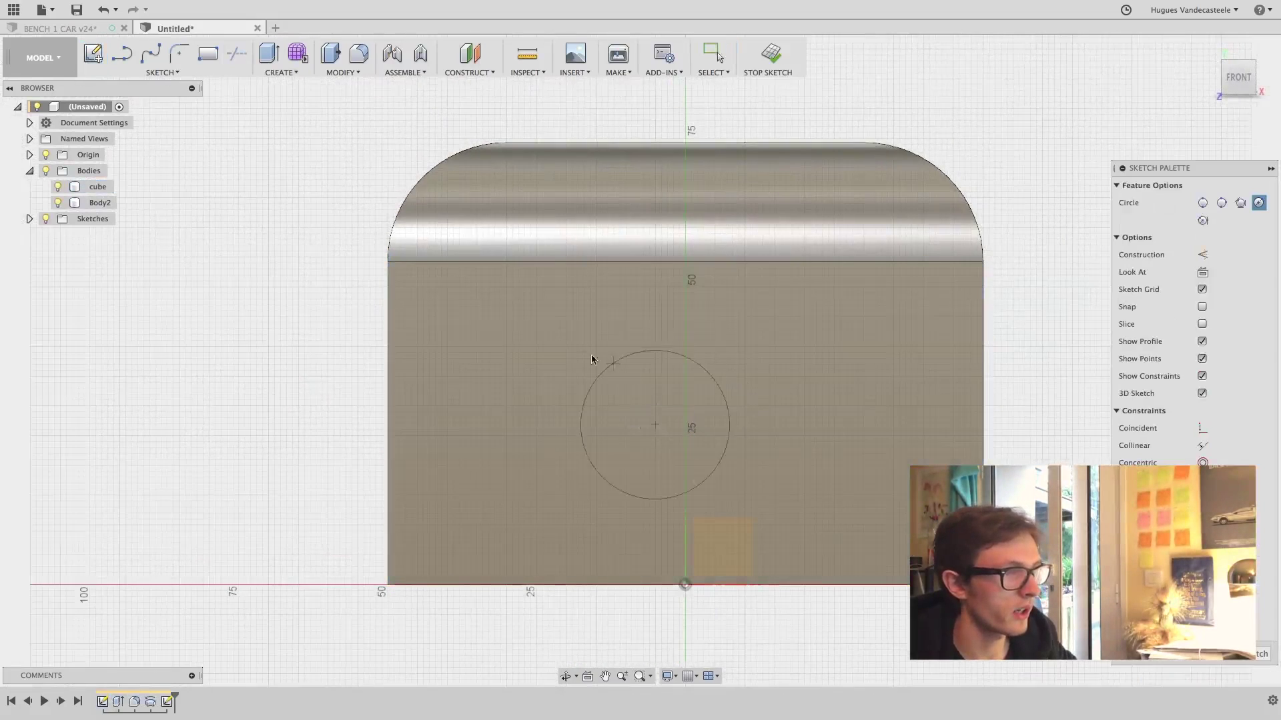
{"action": "left_click", "coordinate": [560, 368]}
Dimension the circle's centre 20 mm above the bottom edge of the cube's front face
{"action": "key", "text": "d"}
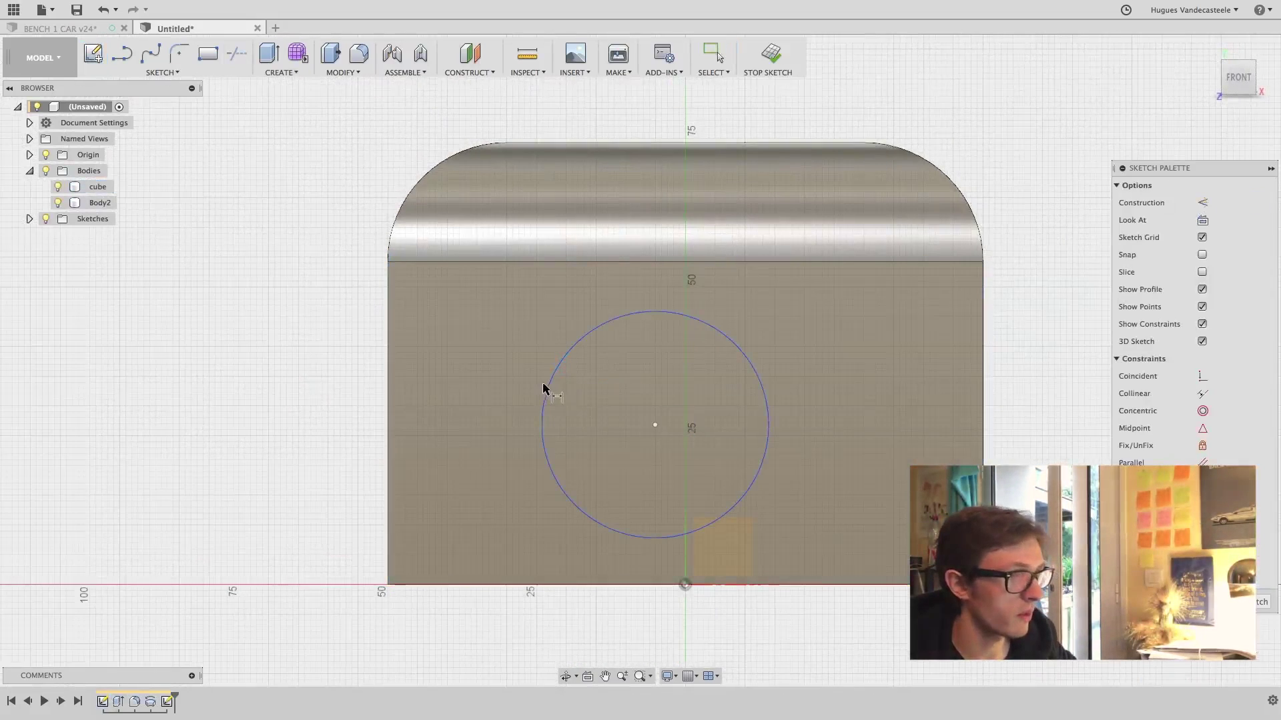
{"action": "left_click", "coordinate": [655, 425]}
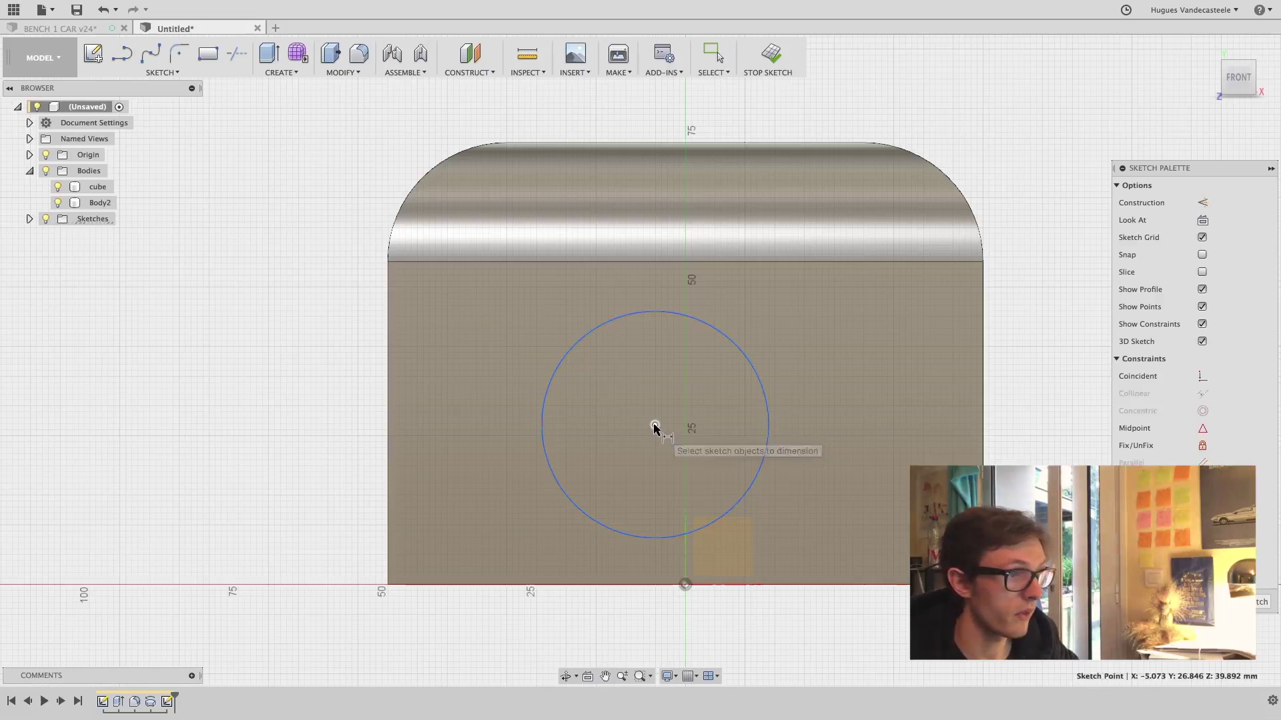
{"action": "left_click", "coordinate": [487, 585]}
{"action": "left_click", "coordinate": [333, 505]}
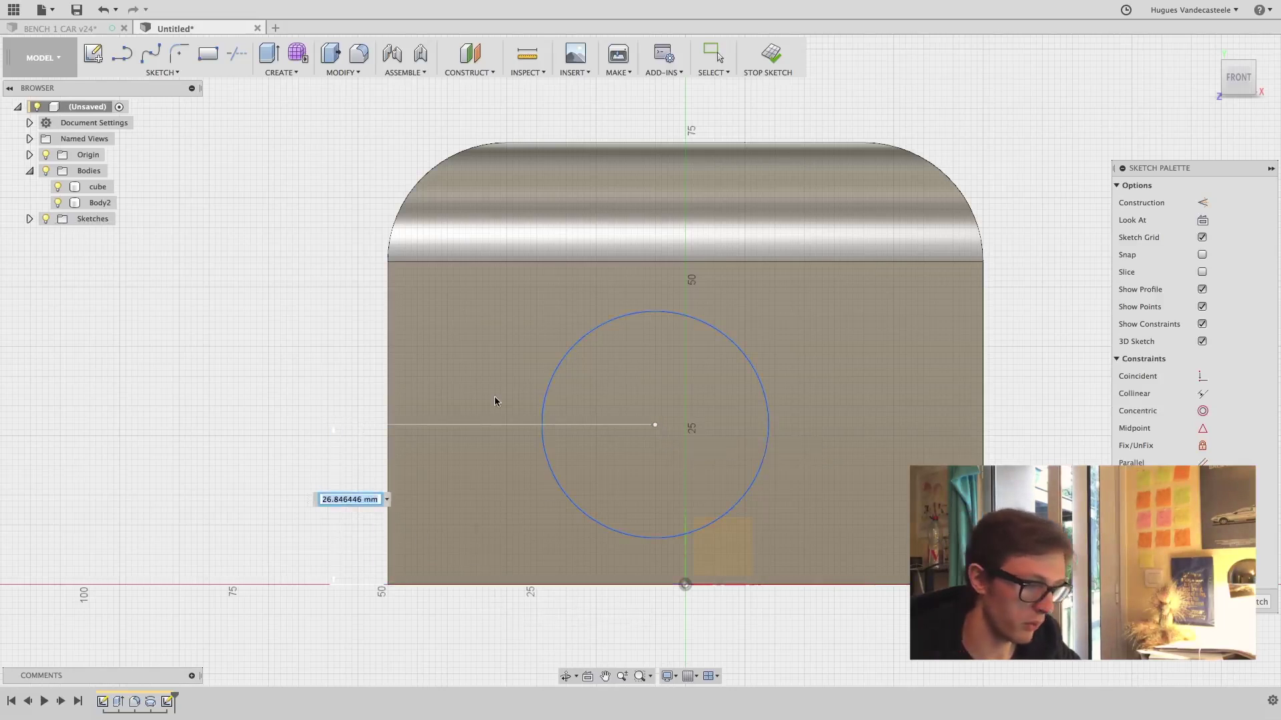
{"action": "type", "text": "20"}
{"action": "key", "text": "Return"}
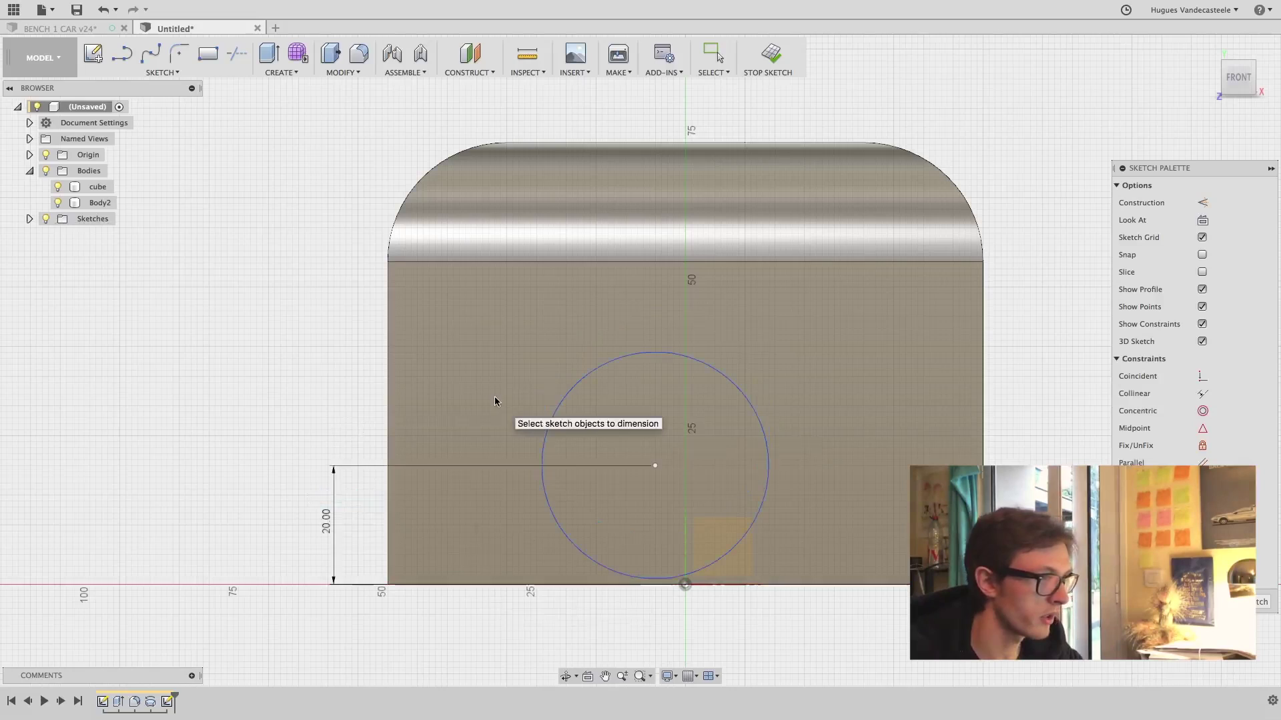
Dimension the circle on the cube's front face to a diameter of 20 mm
{"action": "left_click", "coordinate": [549, 411]}
{"action": "left_click", "coordinate": [313, 293]}
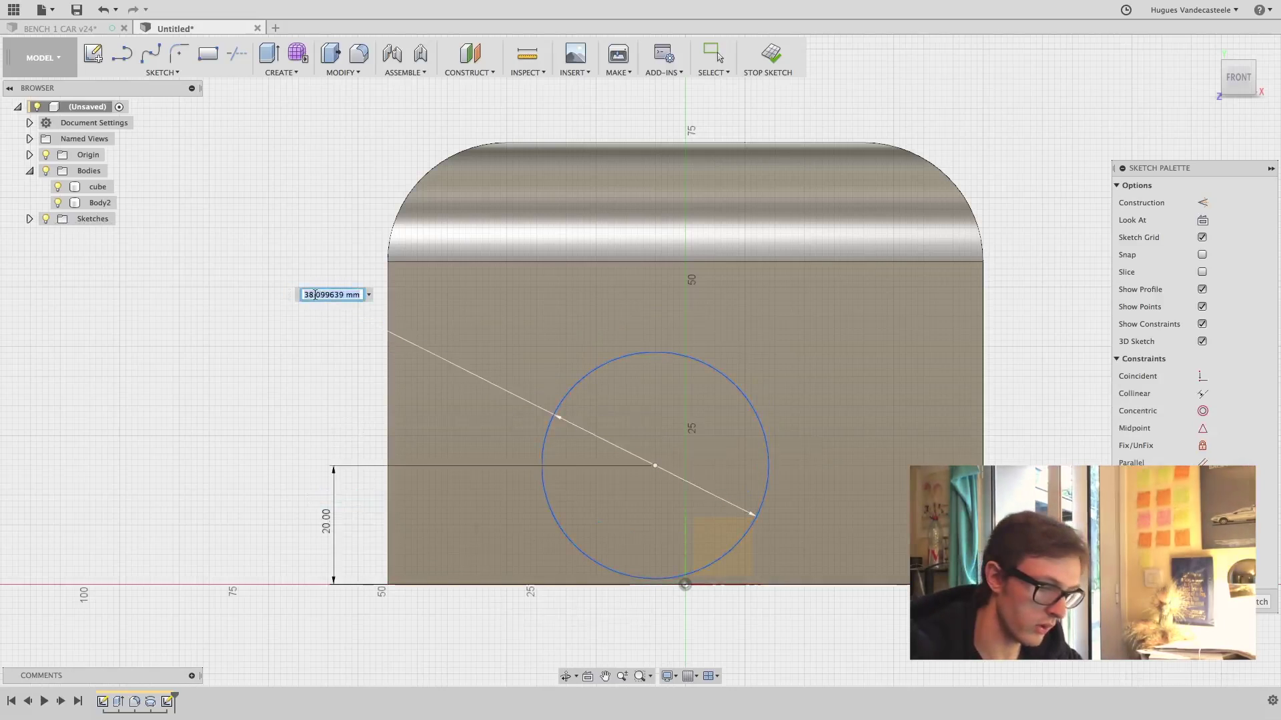
{"action": "type", "text": "20"}
{"action": "key", "text": "Return"}
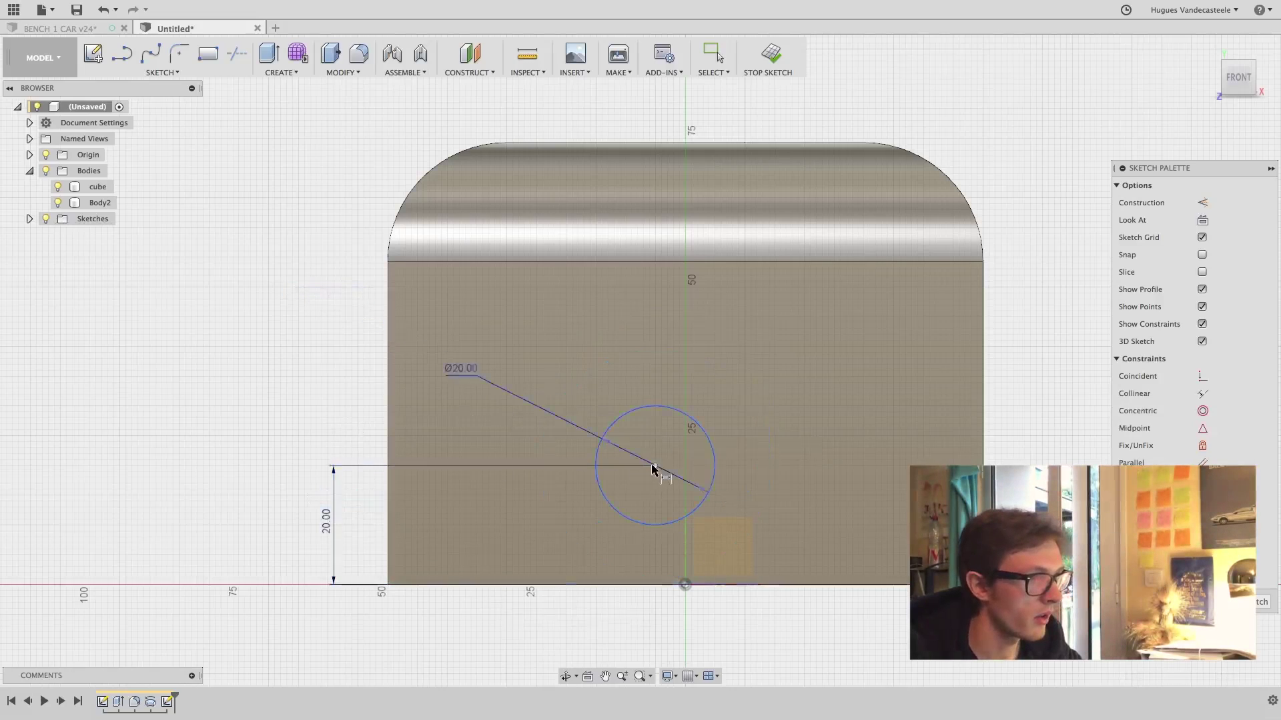
Dimension the circle's centre horizontally 50 mm from the left edge of the cube's front face
{"action": "left_click", "coordinate": [655, 467]}
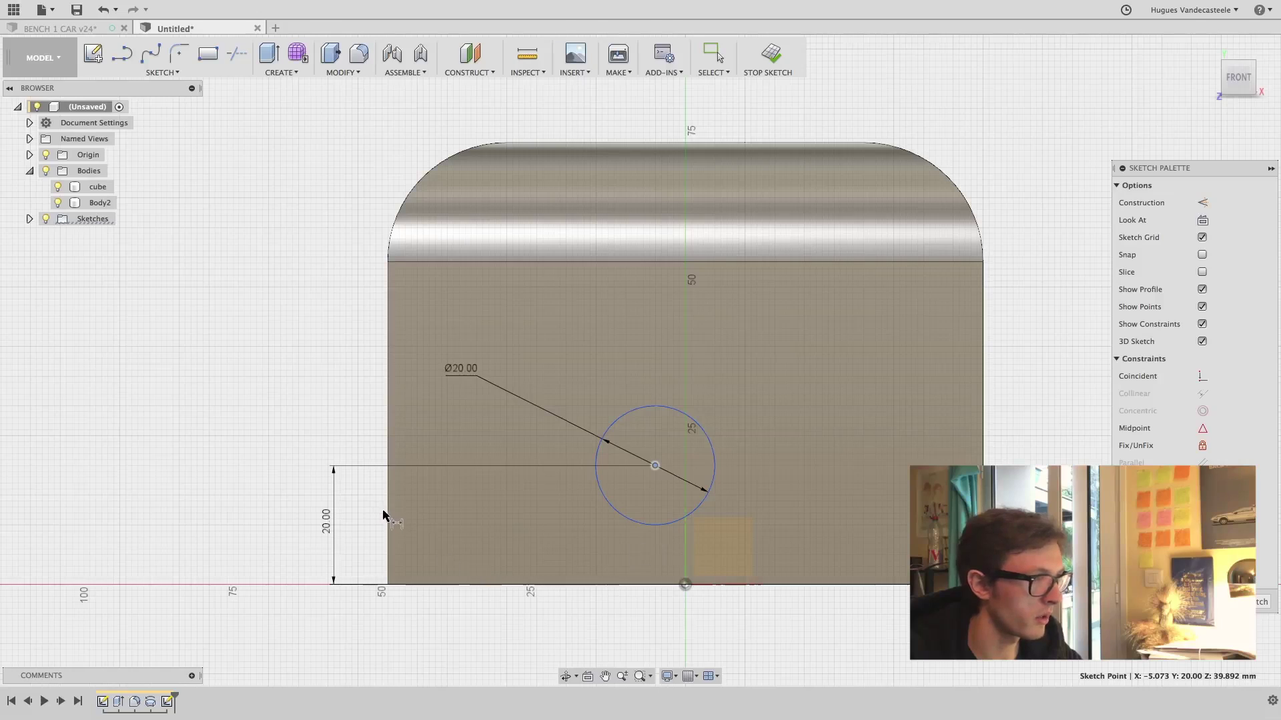
{"action": "left_click", "coordinate": [386, 515]}
{"action": "left_click", "coordinate": [509, 615]}
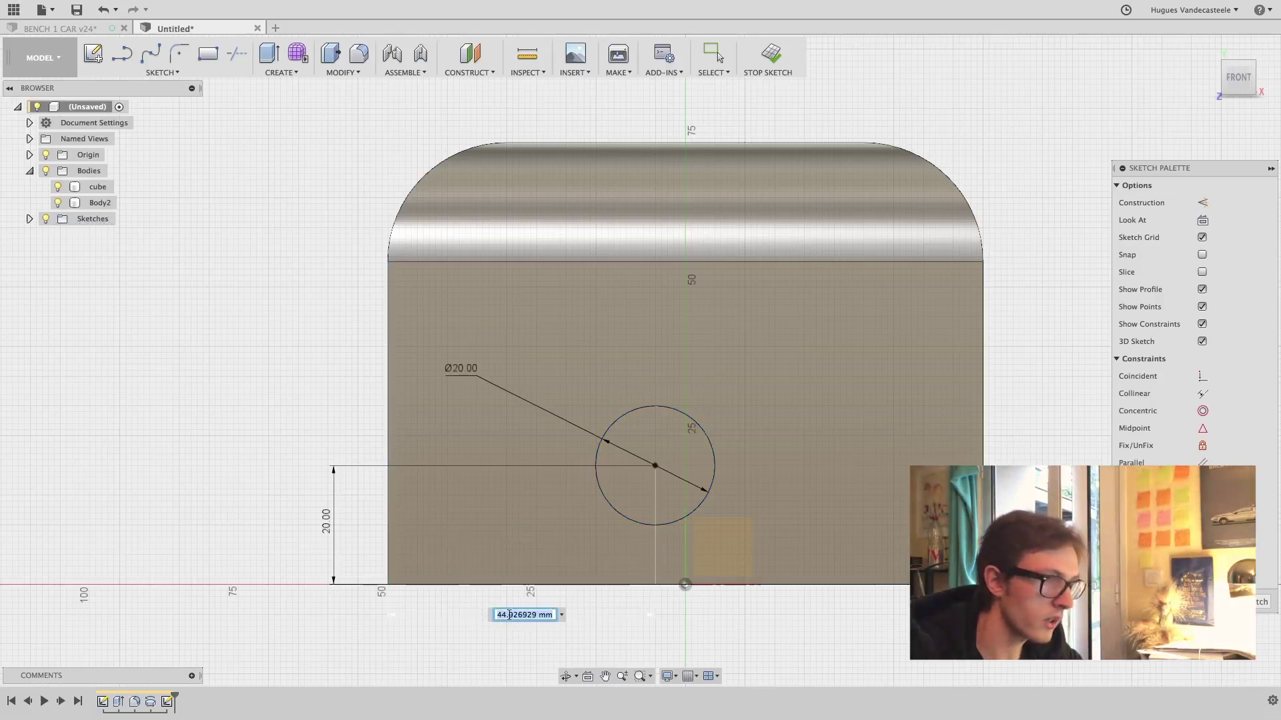
{"action": "key", "text": "Return"}
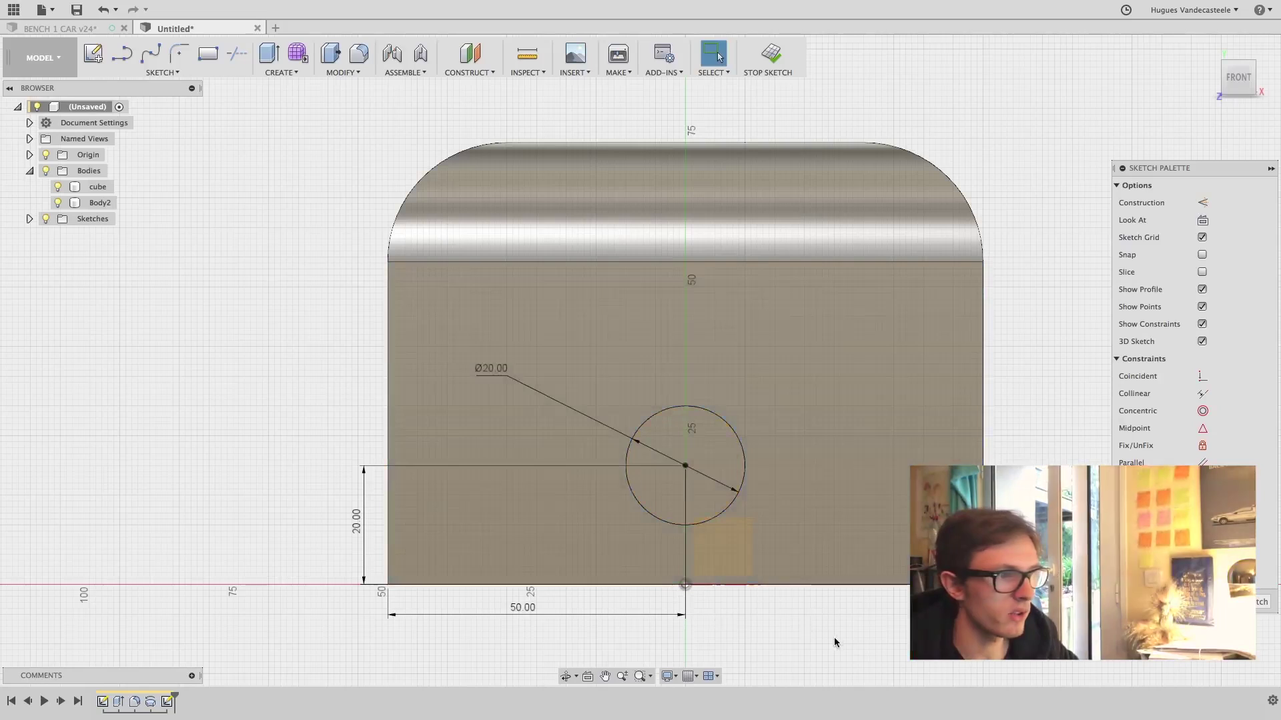
Extrude the 20 mm circle on the cube's front face 30 mm outward, joining it to the cube
{"action": "left_click", "coordinate": [694, 421]}
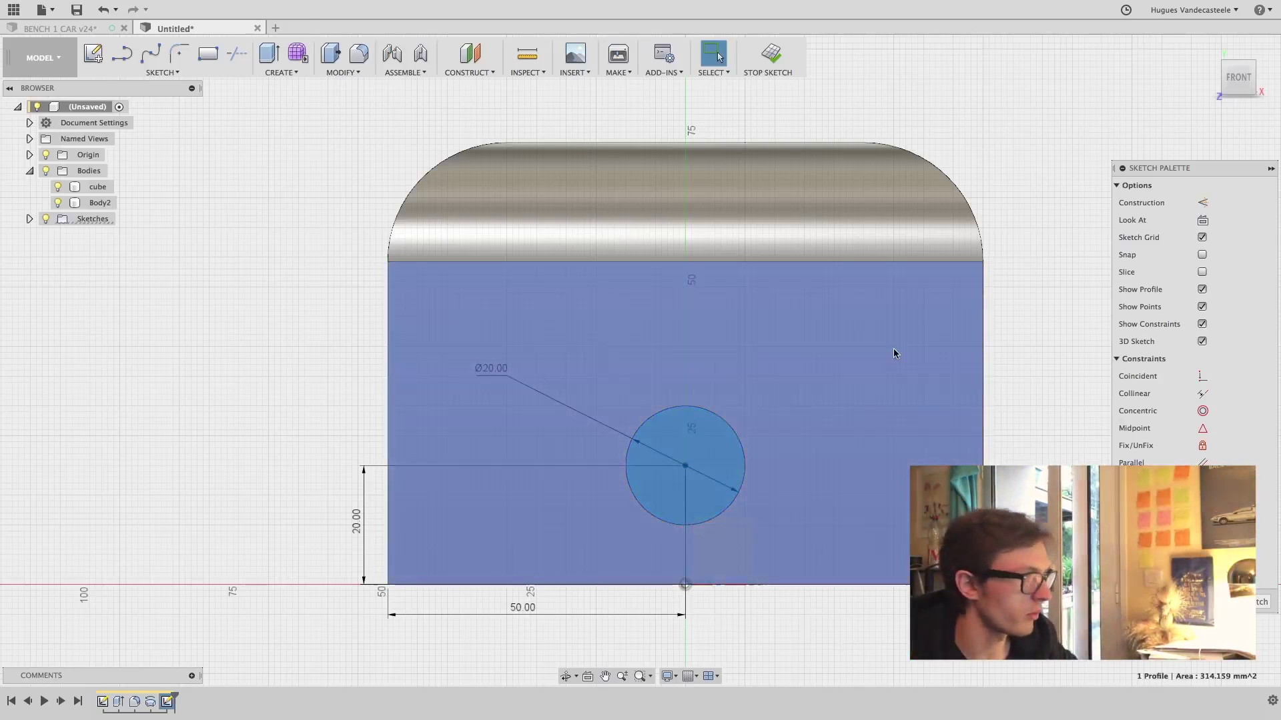
{"action": "left_click", "coordinate": [269, 54]}
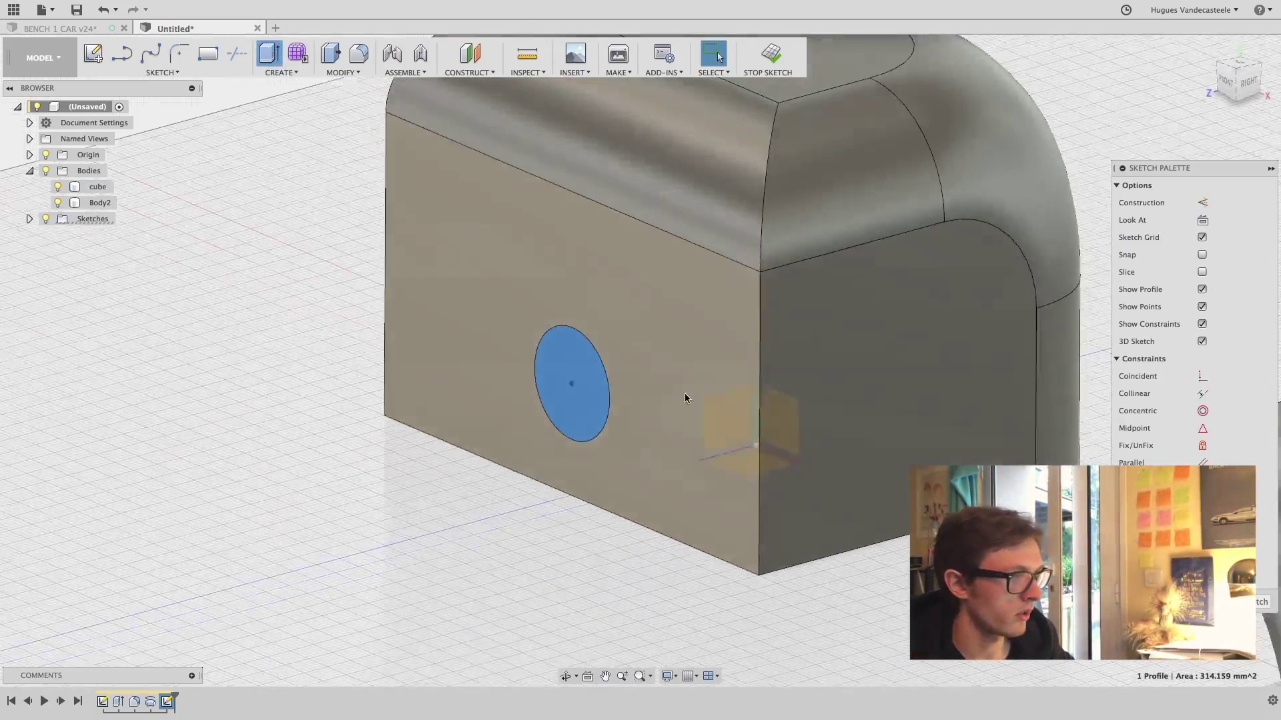
{"action": "left_click_drag", "start_coordinate": [572, 386], "coordinate": [440, 418]}
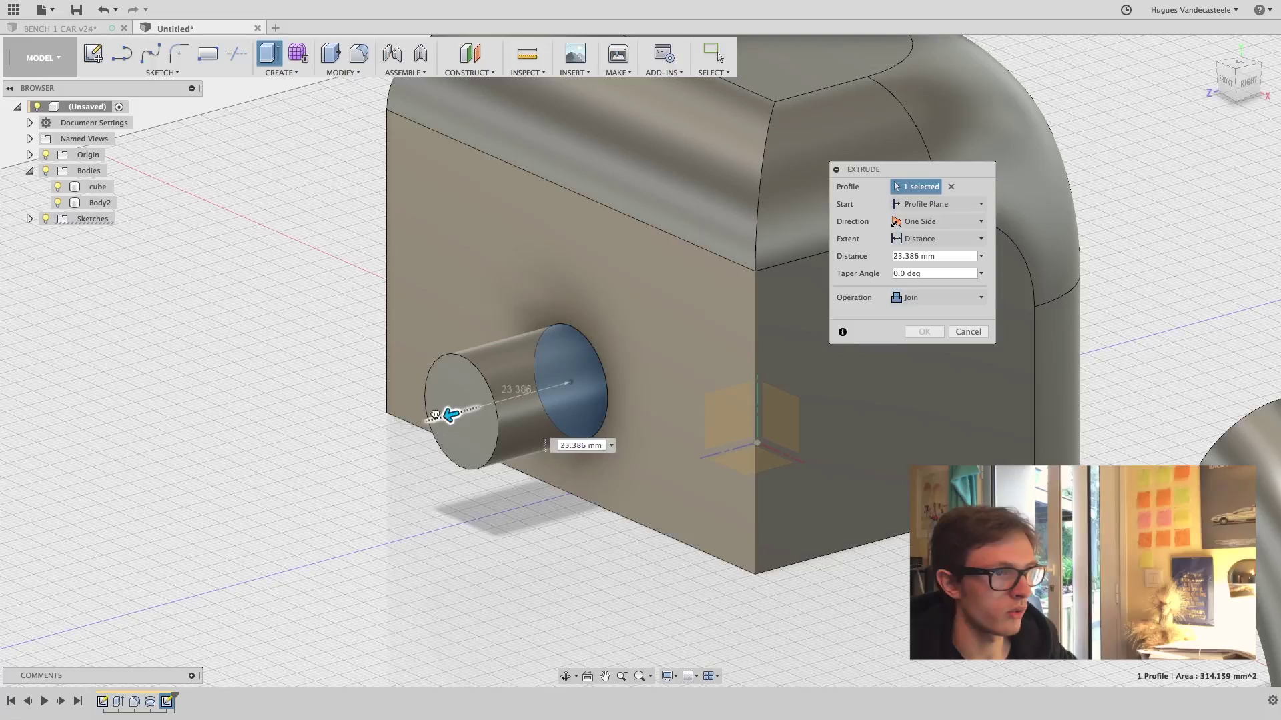
{"action": "left_click", "coordinate": [918, 258]}
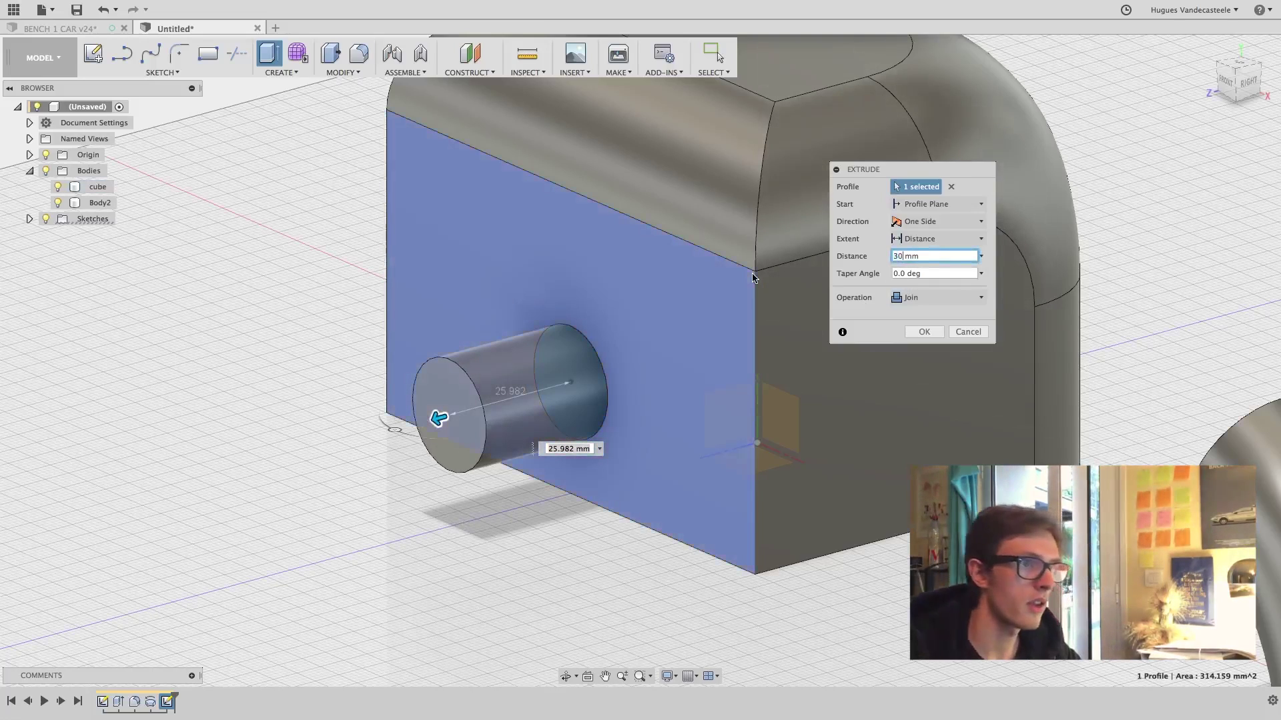
{"action": "type", "text": "30"}
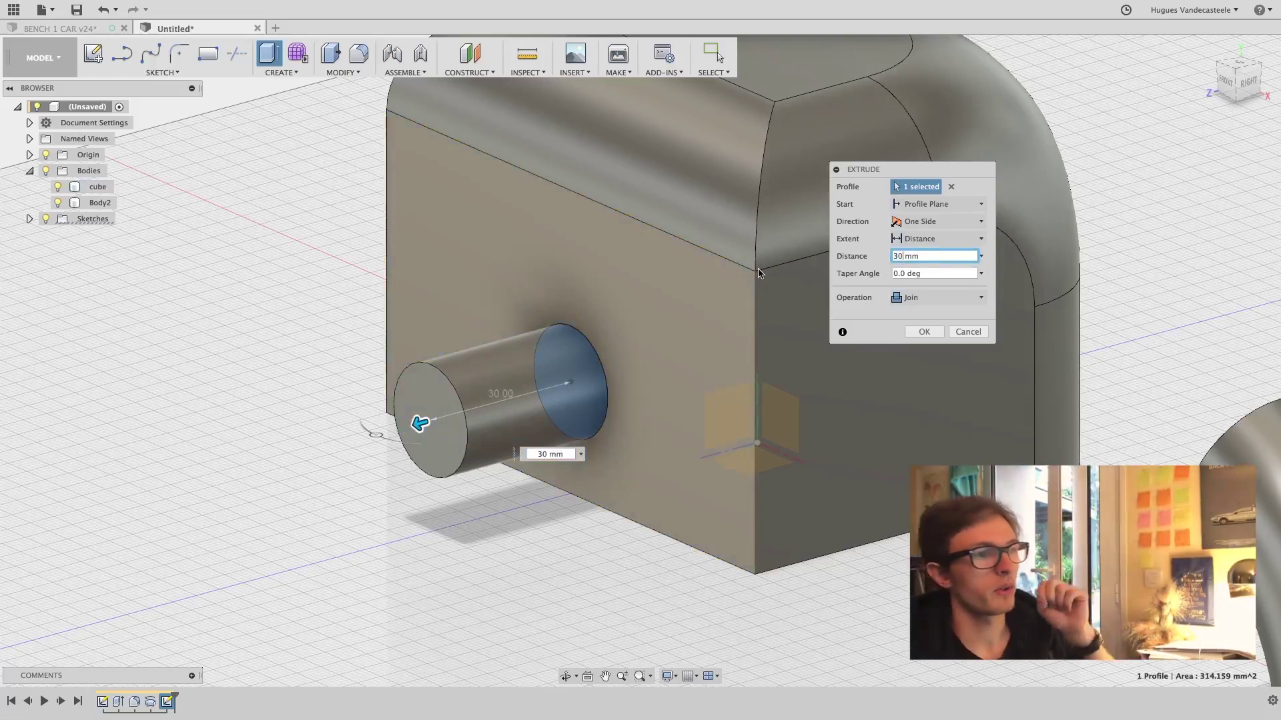
{"action": "left_click", "coordinate": [911, 297]}
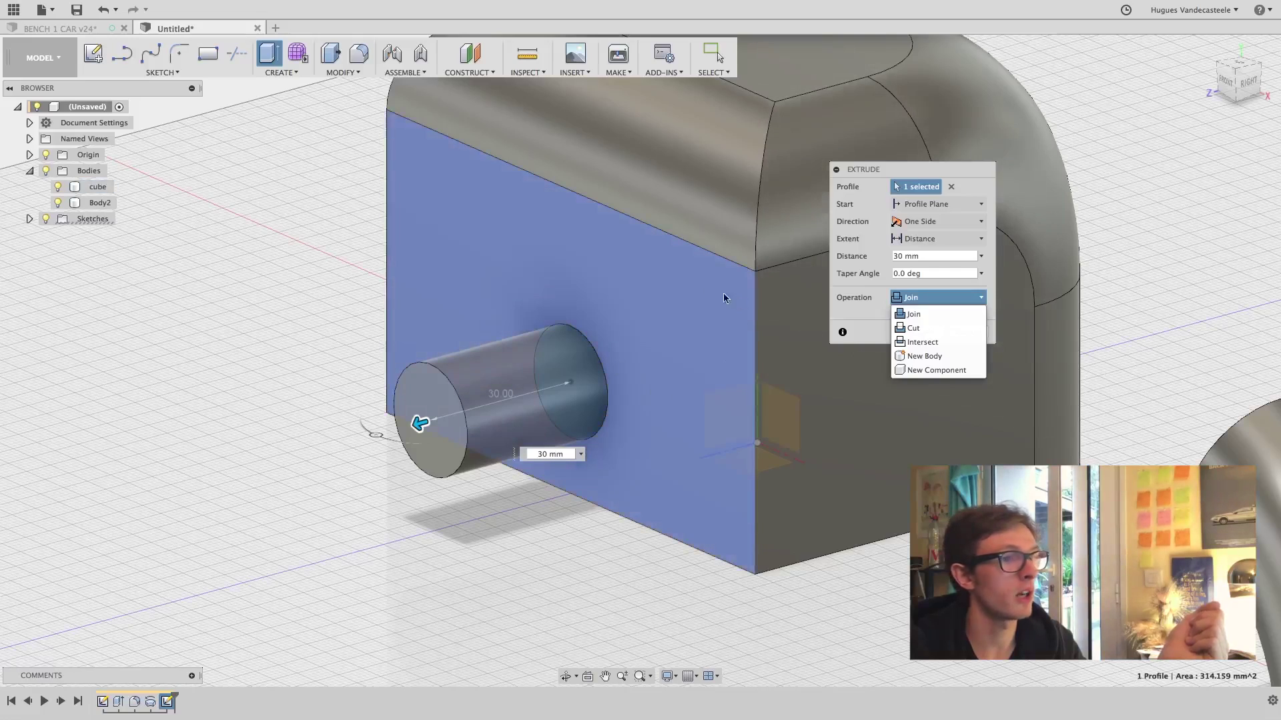
{"action": "left_click", "coordinate": [854, 316]}
{"action": "left_click", "coordinate": [923, 332]}
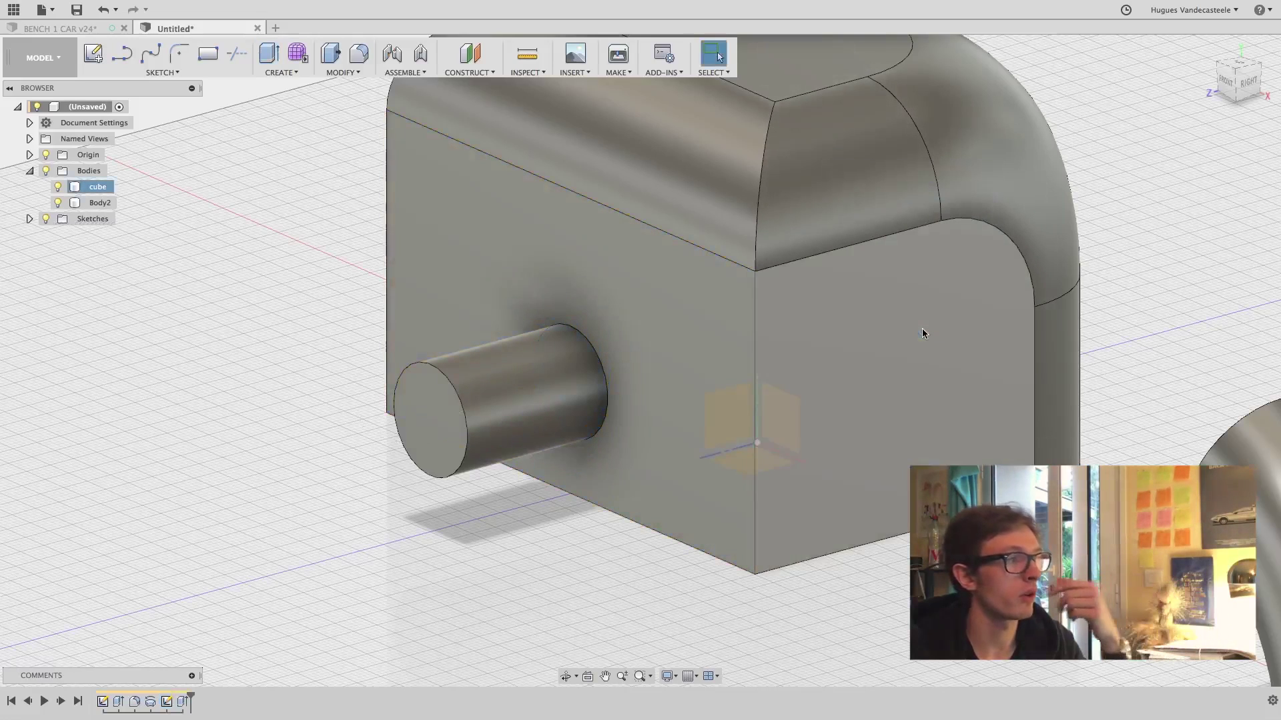
Select the cube body and its front face to check that the cylinder belongs to the same body
{"action": "left_click", "coordinate": [98, 188]}
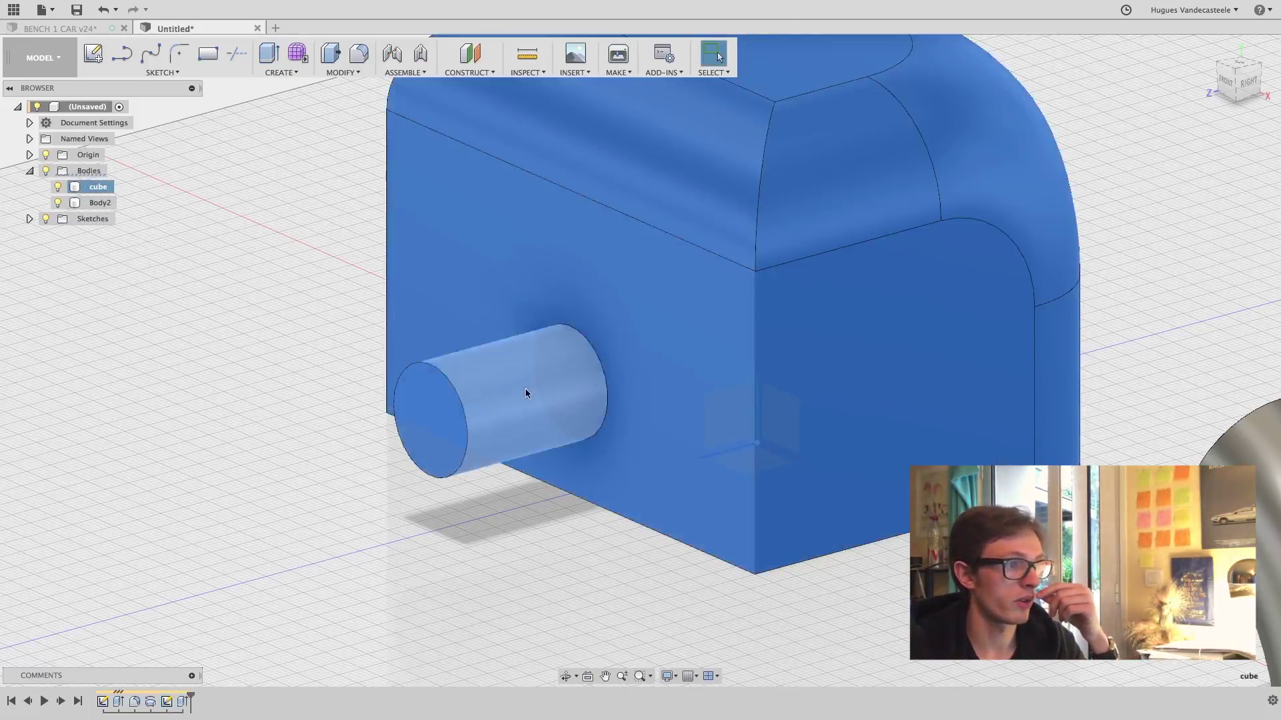
{"action": "left_click", "coordinate": [304, 578]}
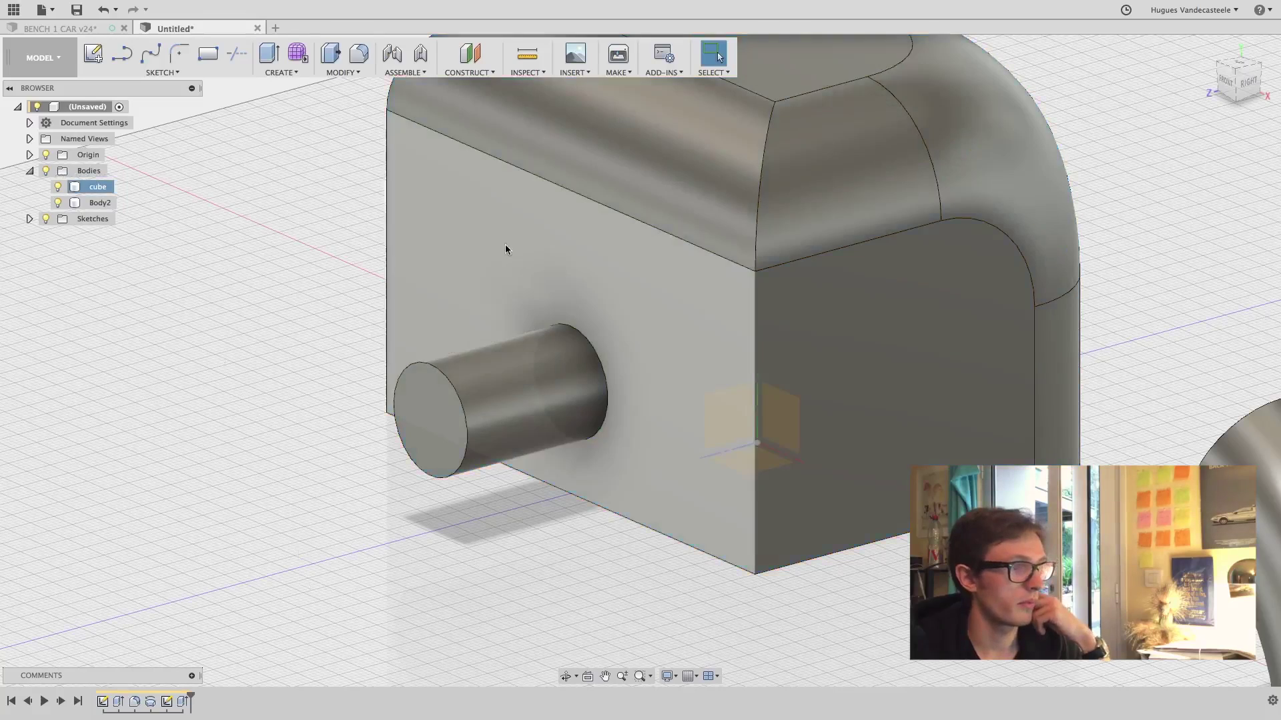
{"action": "left_click", "coordinate": [519, 243]}
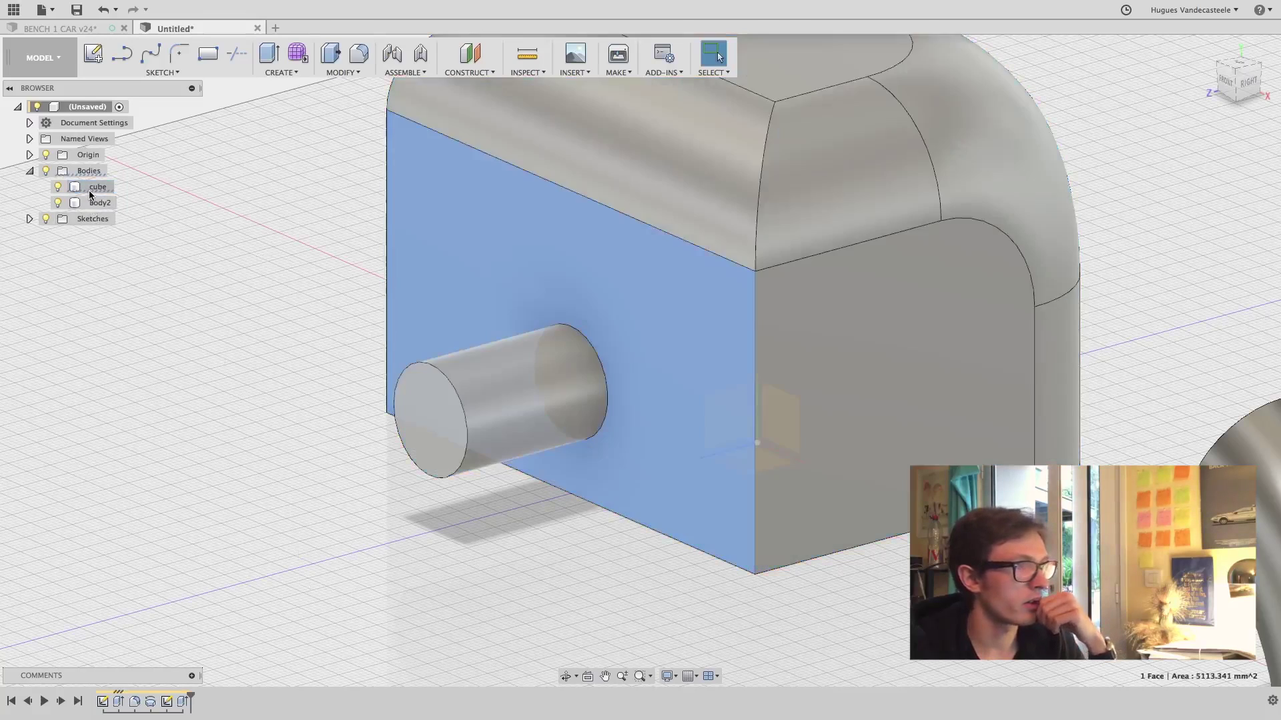
{"action": "left_click", "coordinate": [244, 647]}
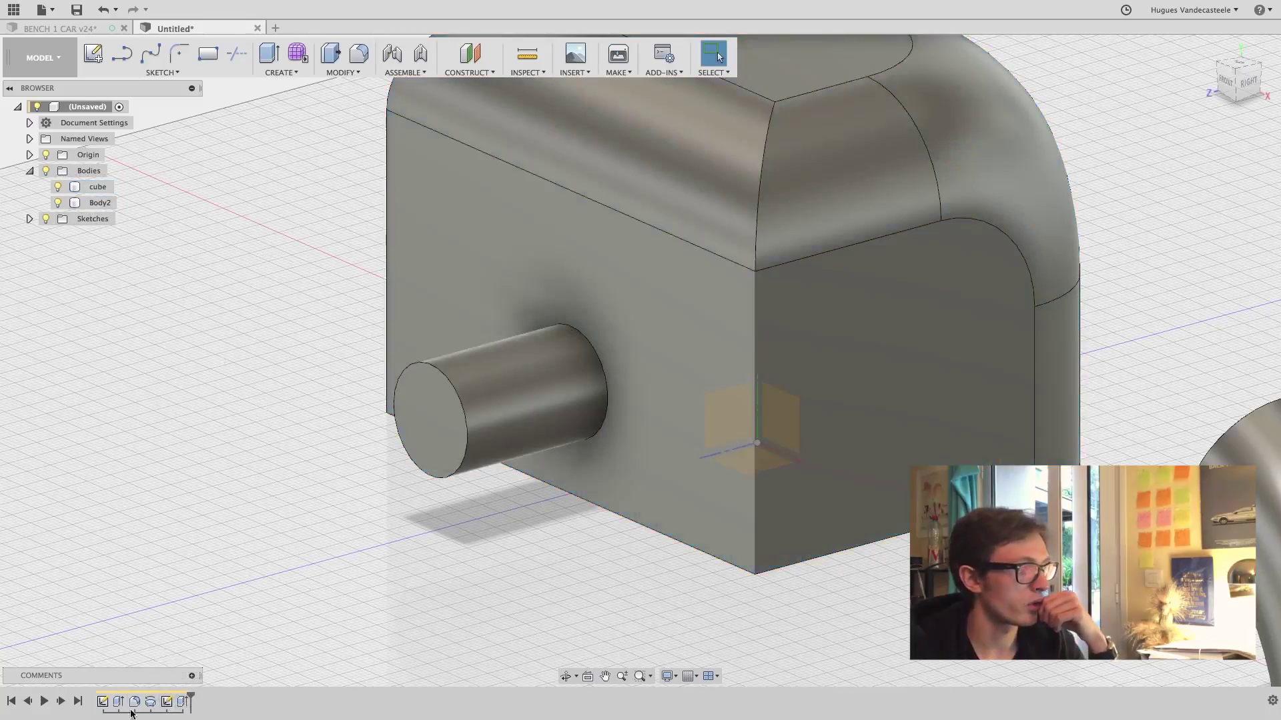
Inspect the cylinder's extrusion in the design history, roll back to just after the first extrusion, and return to the end
{"action": "left_click", "coordinate": [183, 702]}
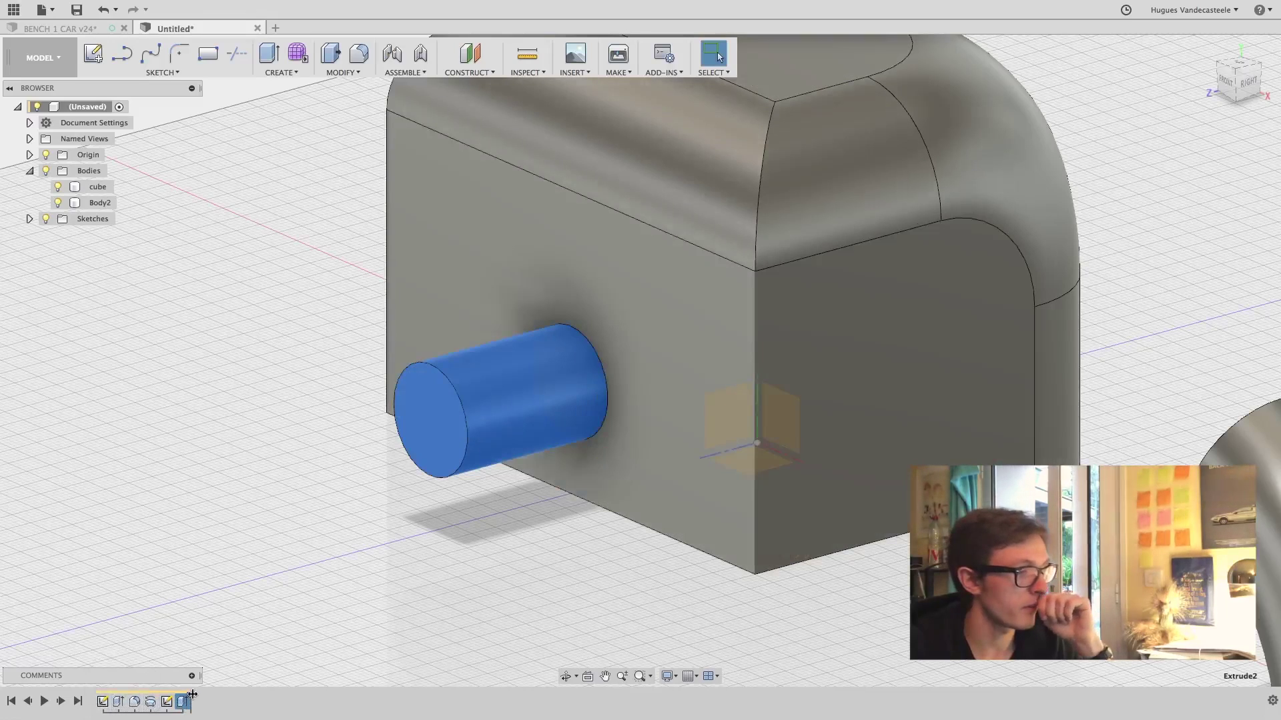
{"action": "left_click_drag", "start_coordinate": [192, 694], "coordinate": [126, 695]}
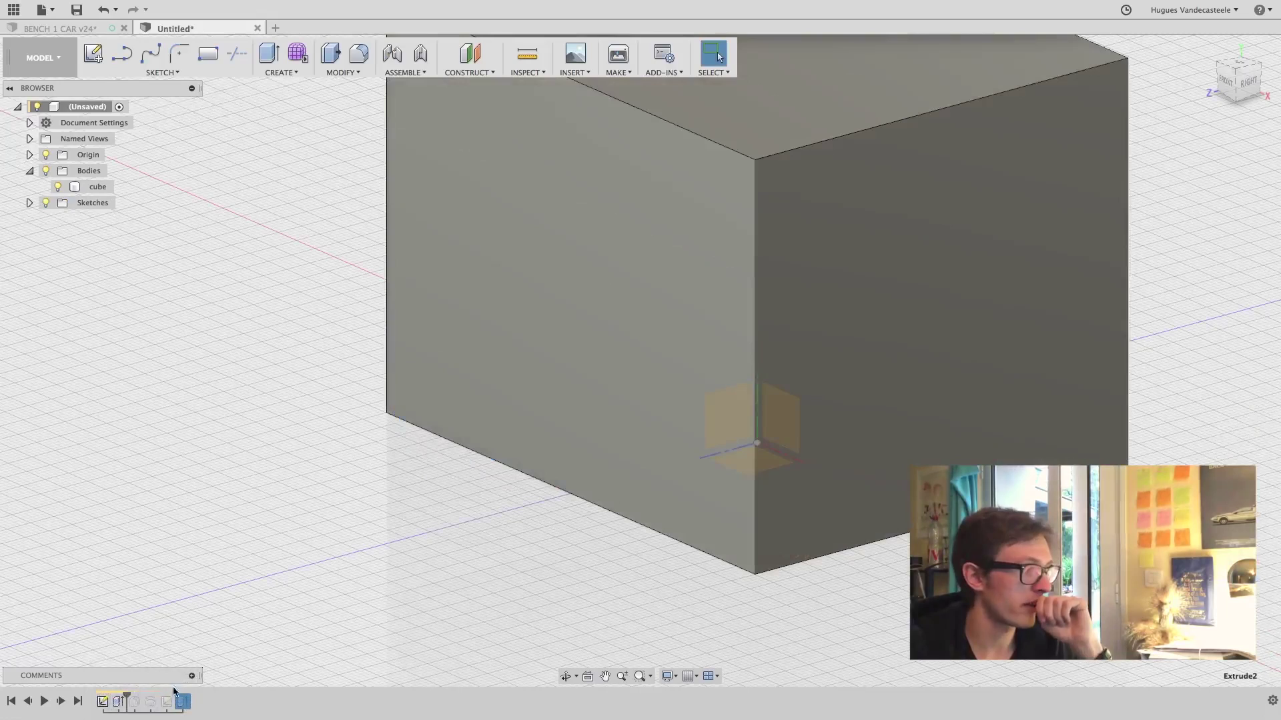
{"action": "scroll", "coordinate": [331, 510], "scroll_direction": "down", "scroll_amount": 5}
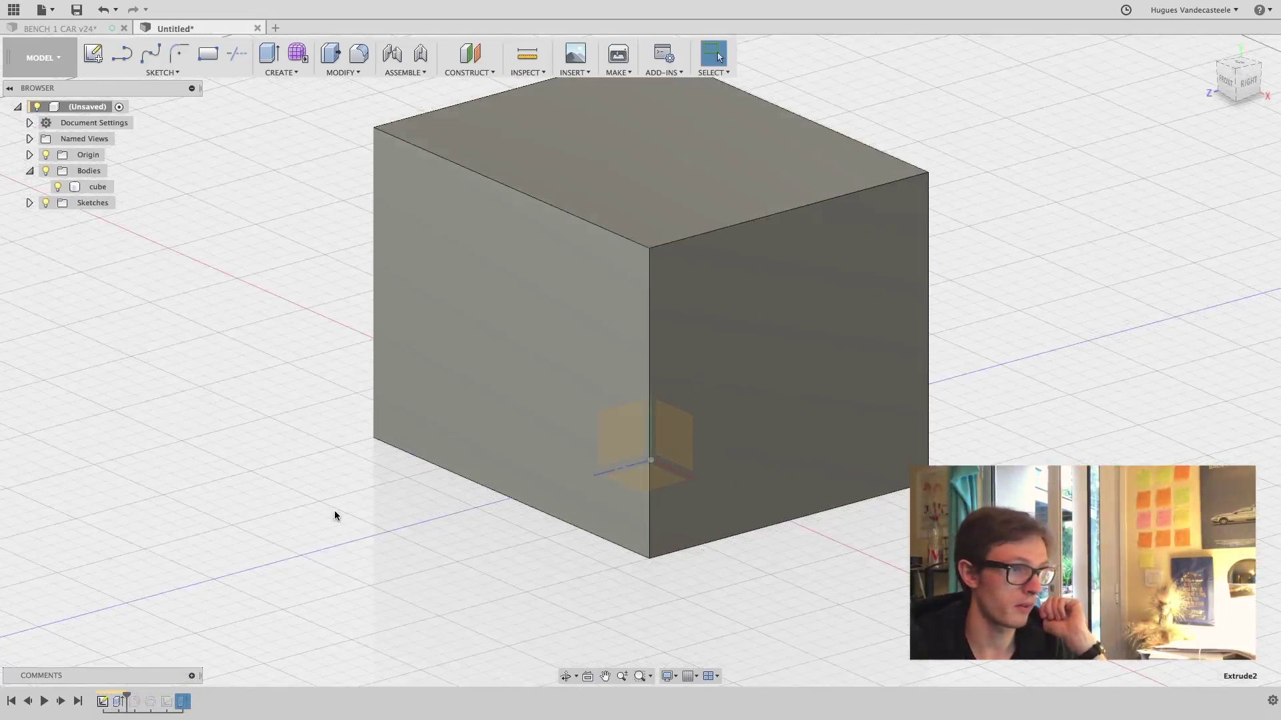
{"action": "left_click_drag", "start_coordinate": [127, 695], "coordinate": [190, 697]}
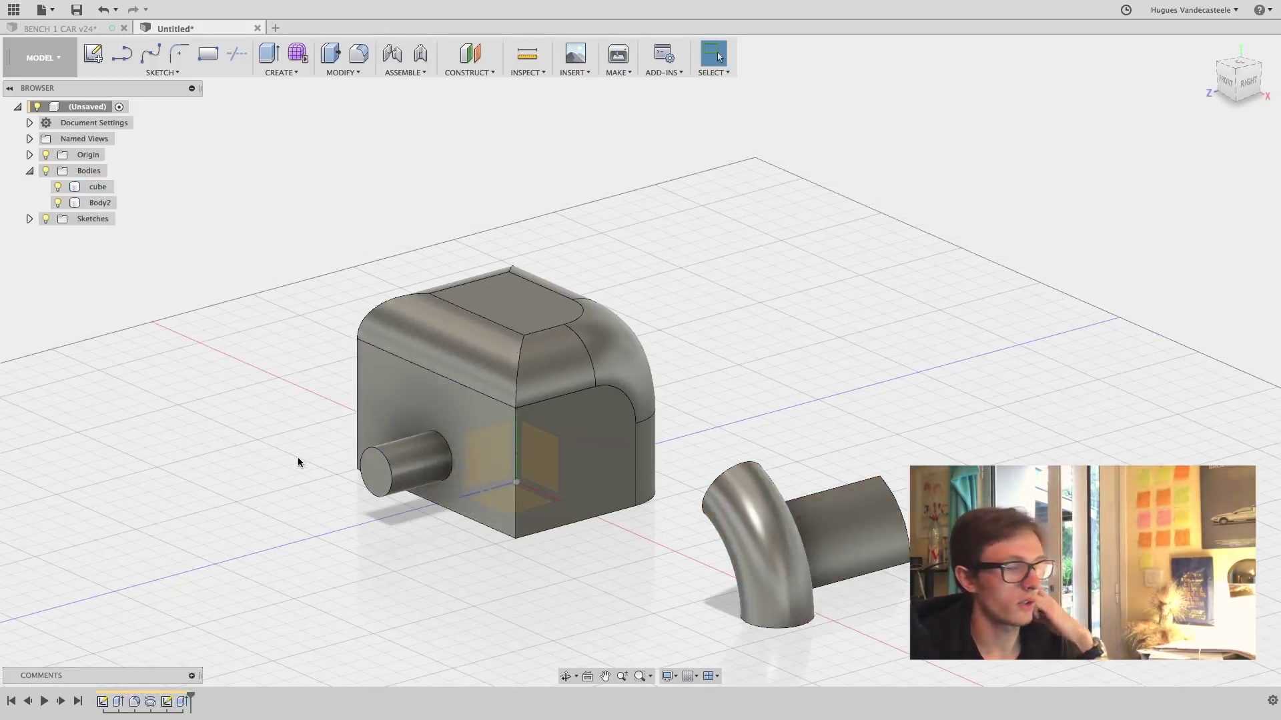
{"action": "scroll", "coordinate": [298, 457], "scroll_direction": "up", "scroll_amount": 3}
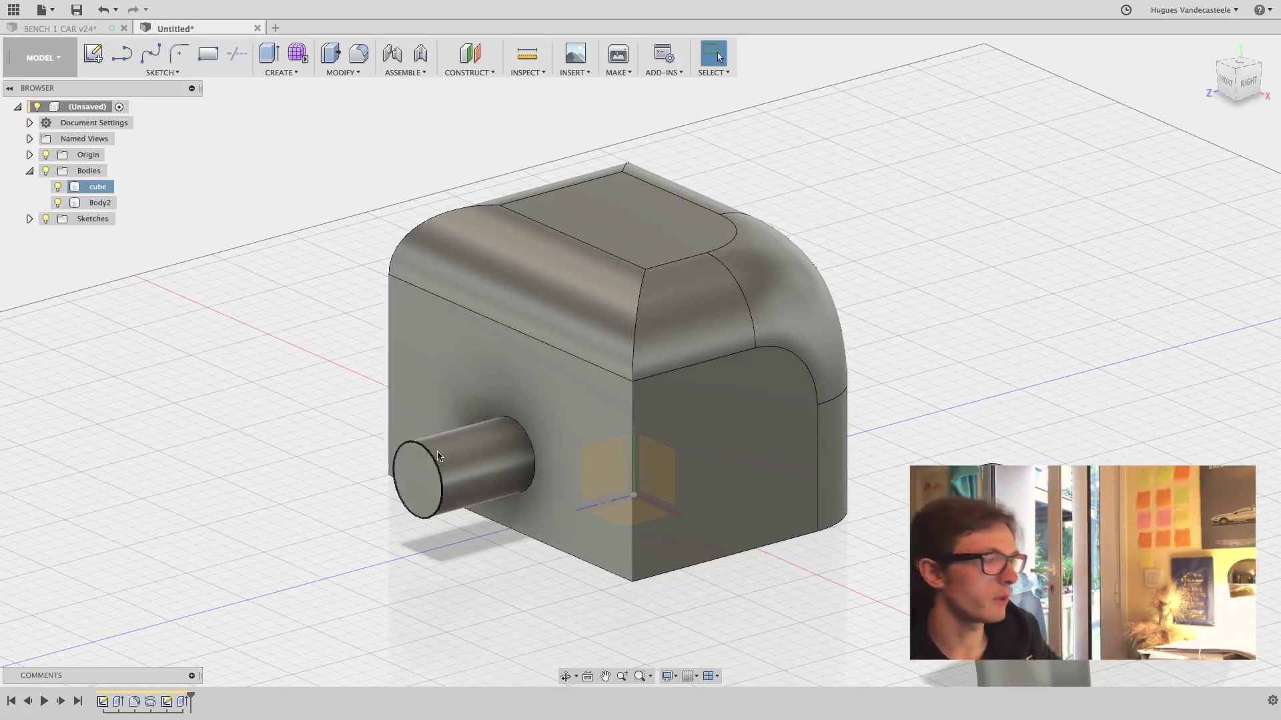
Edit the cylinder's extrusion so that it cuts about 21.9 mm into the cube
{"action": "double_click", "coordinate": [184, 701]}
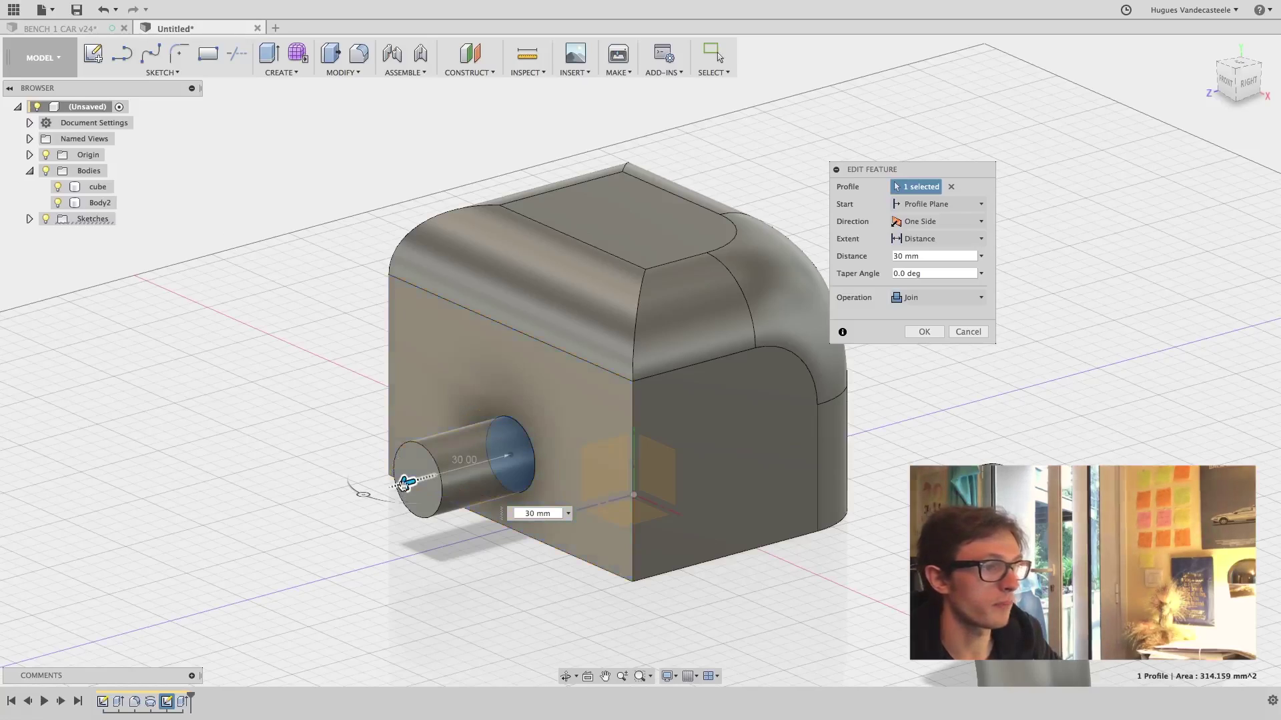
{"action": "left_click_drag", "start_coordinate": [401, 507], "coordinate": [551, 538]}
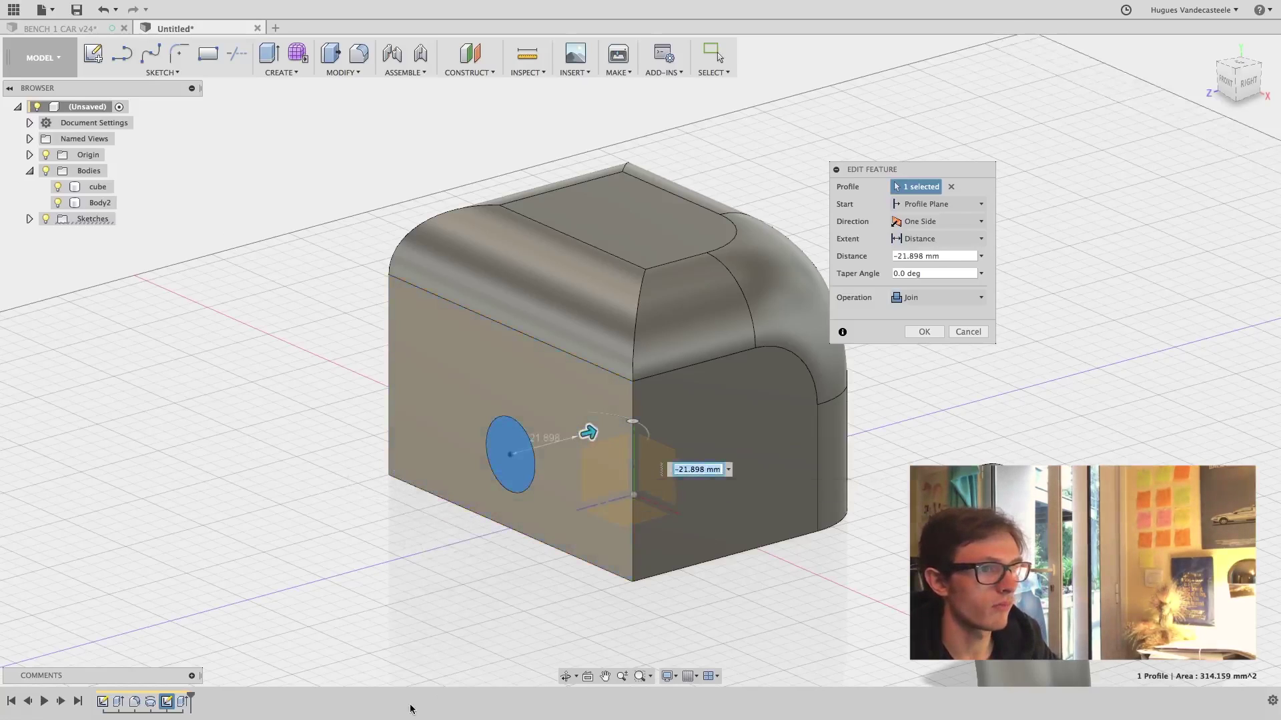
{"action": "left_click", "coordinate": [932, 302]}
{"action": "left_click", "coordinate": [897, 311]}
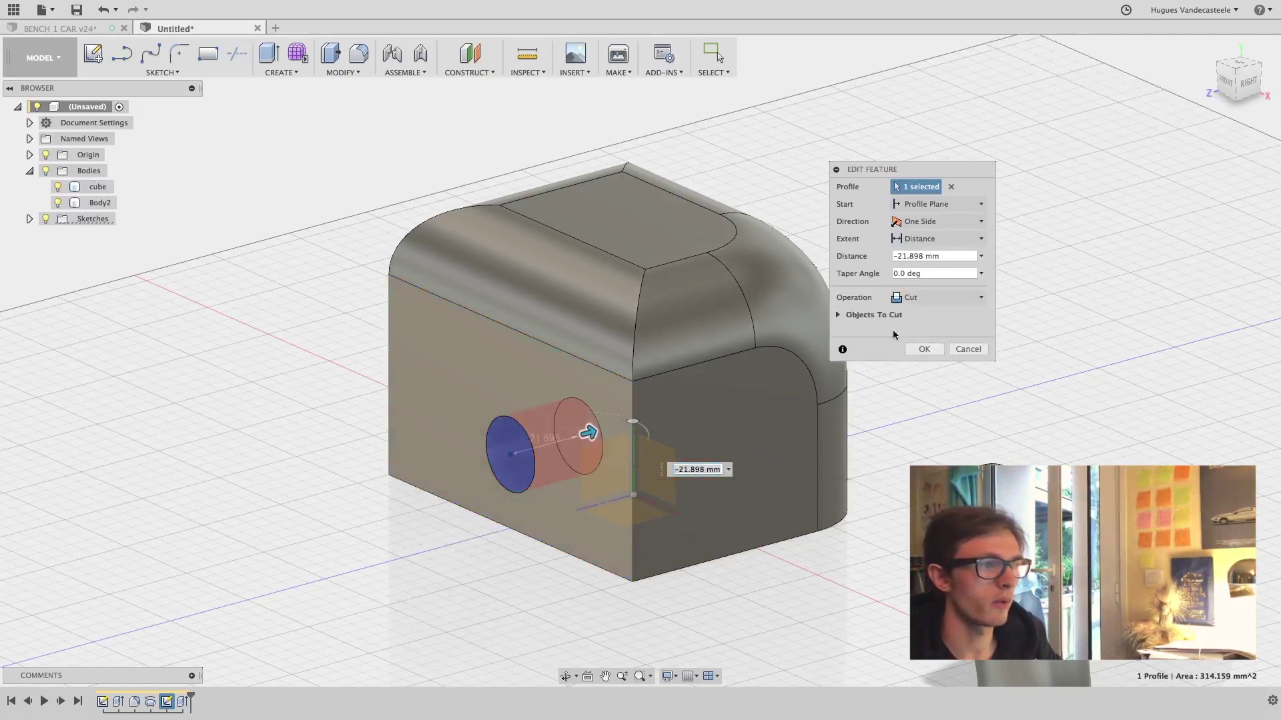
{"action": "middle_click_drag", "start_coordinate": [437, 456], "coordinate": [634, 616], "text": "shift"}
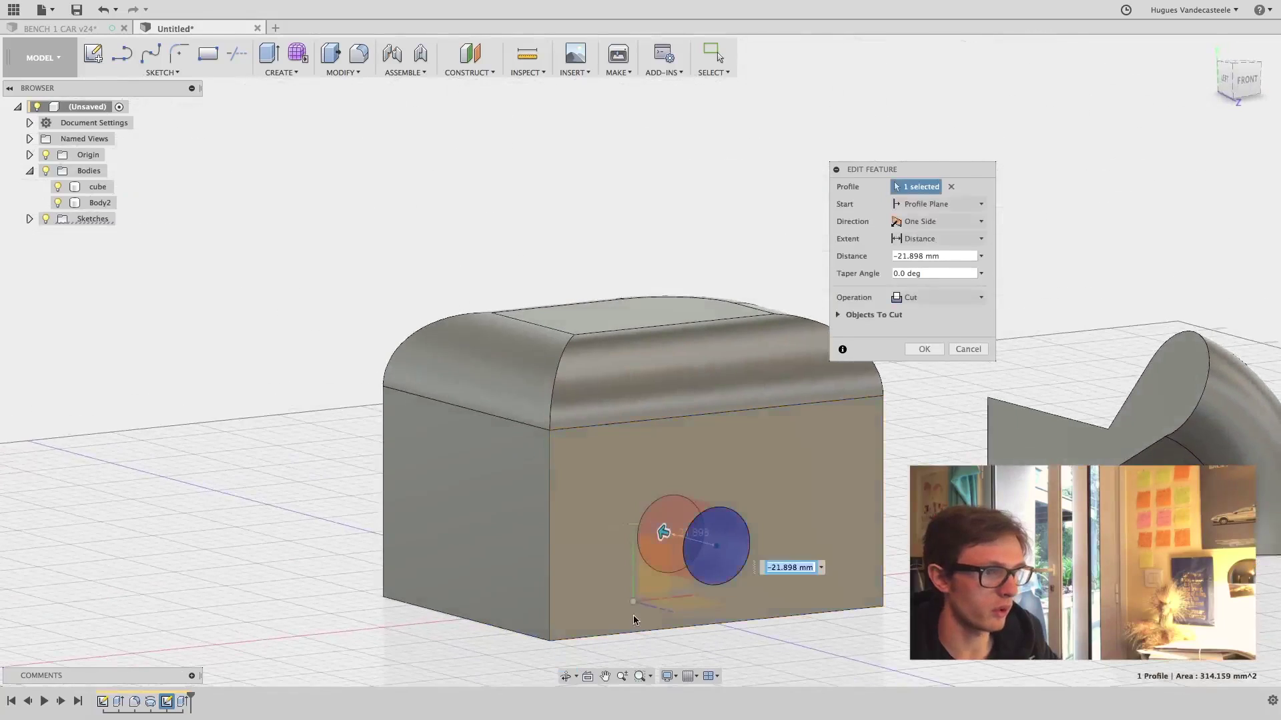
Preview the edited extrusion with the Intersect operation and switch it to New Body
{"action": "left_click", "coordinate": [942, 301]}
{"action": "left_click", "coordinate": [919, 326]}
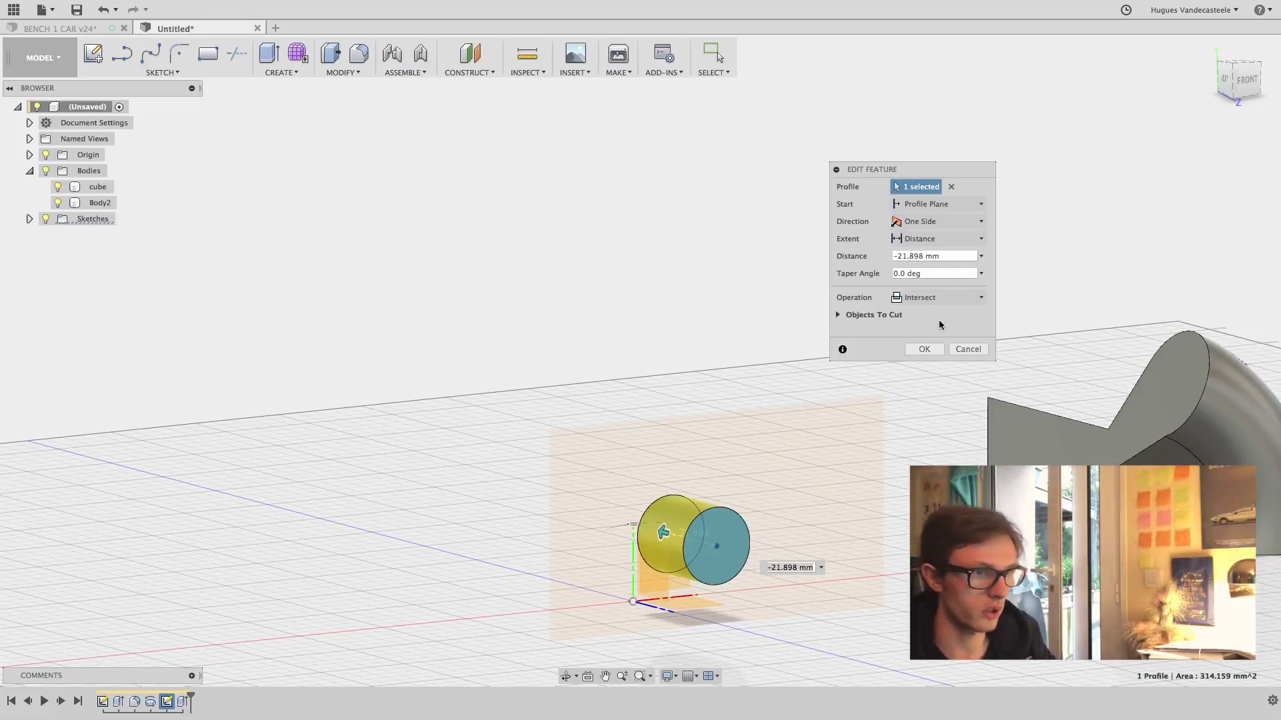
{"action": "left_click", "coordinate": [938, 301]}
{"action": "left_click", "coordinate": [932, 355]}
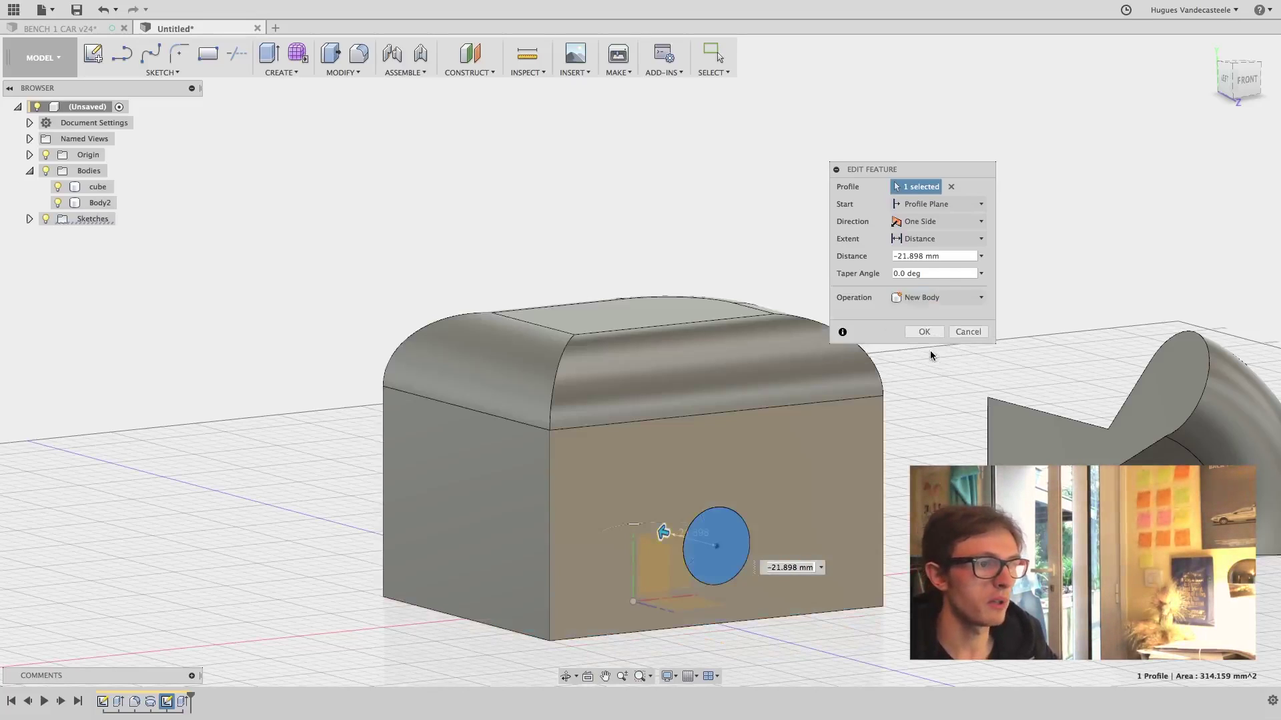
Set the cylinder's extrusion to about 28.9 mm outward with the Join operation and apply the edit
{"action": "left_click_drag", "start_coordinate": [663, 532], "coordinate": [785, 564]}
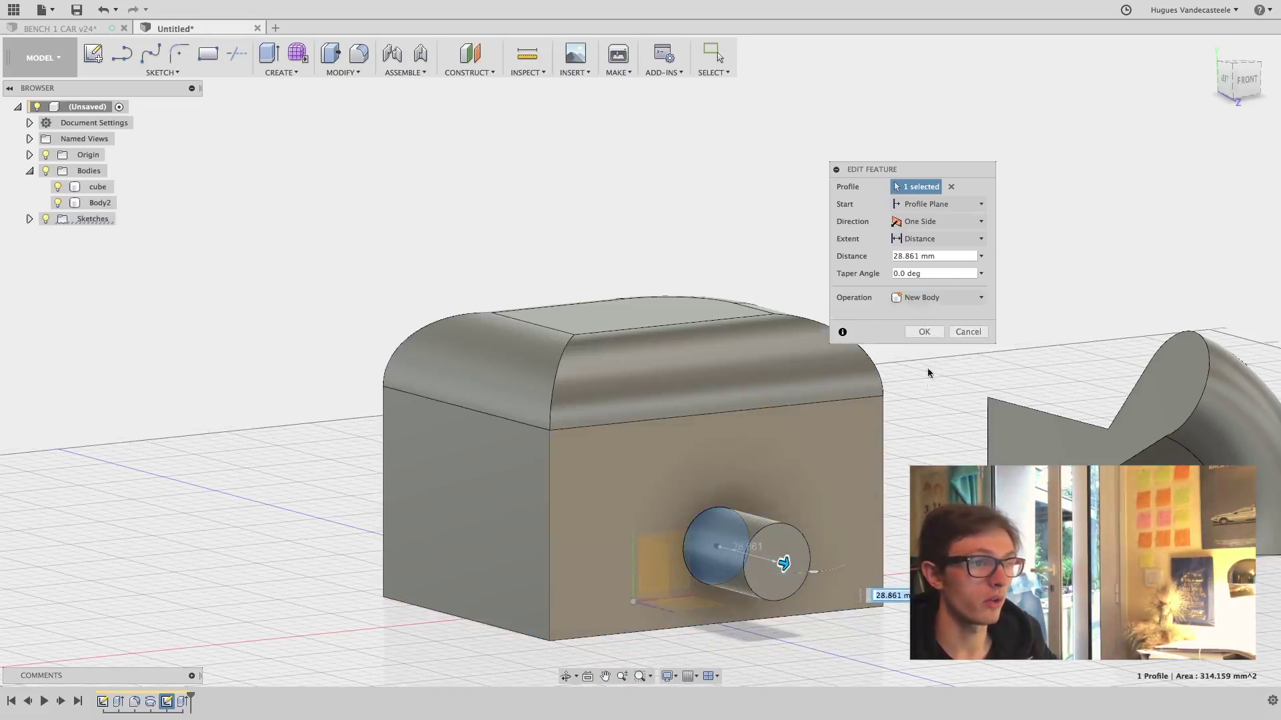
{"action": "left_click", "coordinate": [937, 298]}
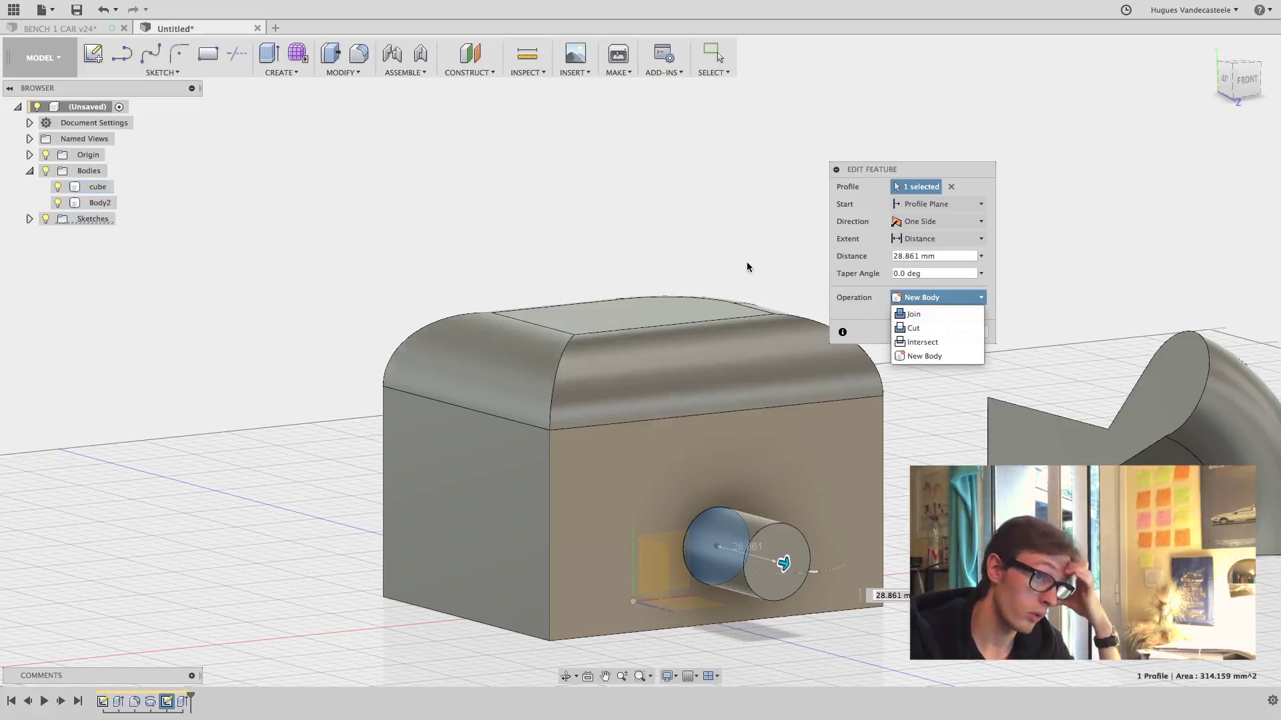
{"action": "left_click", "coordinate": [856, 313]}
{"action": "left_click", "coordinate": [935, 299]}
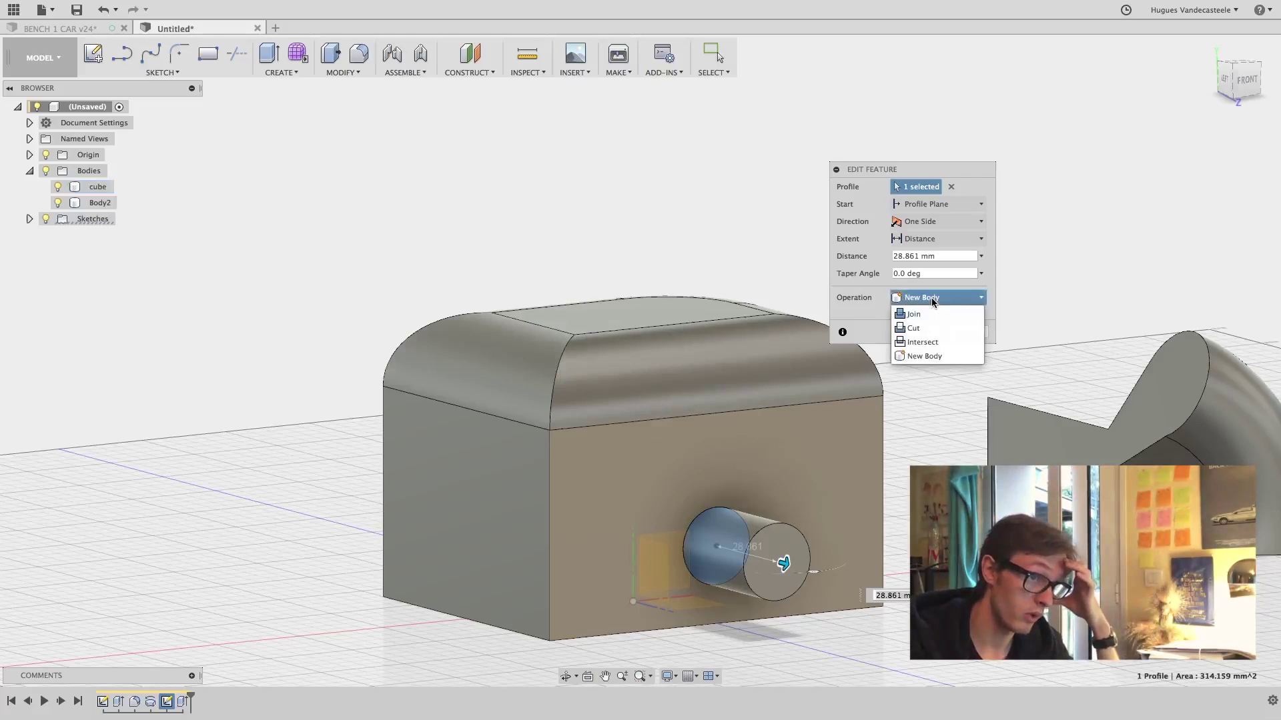
{"action": "left_click", "coordinate": [930, 314]}
{"action": "left_click", "coordinate": [942, 334]}
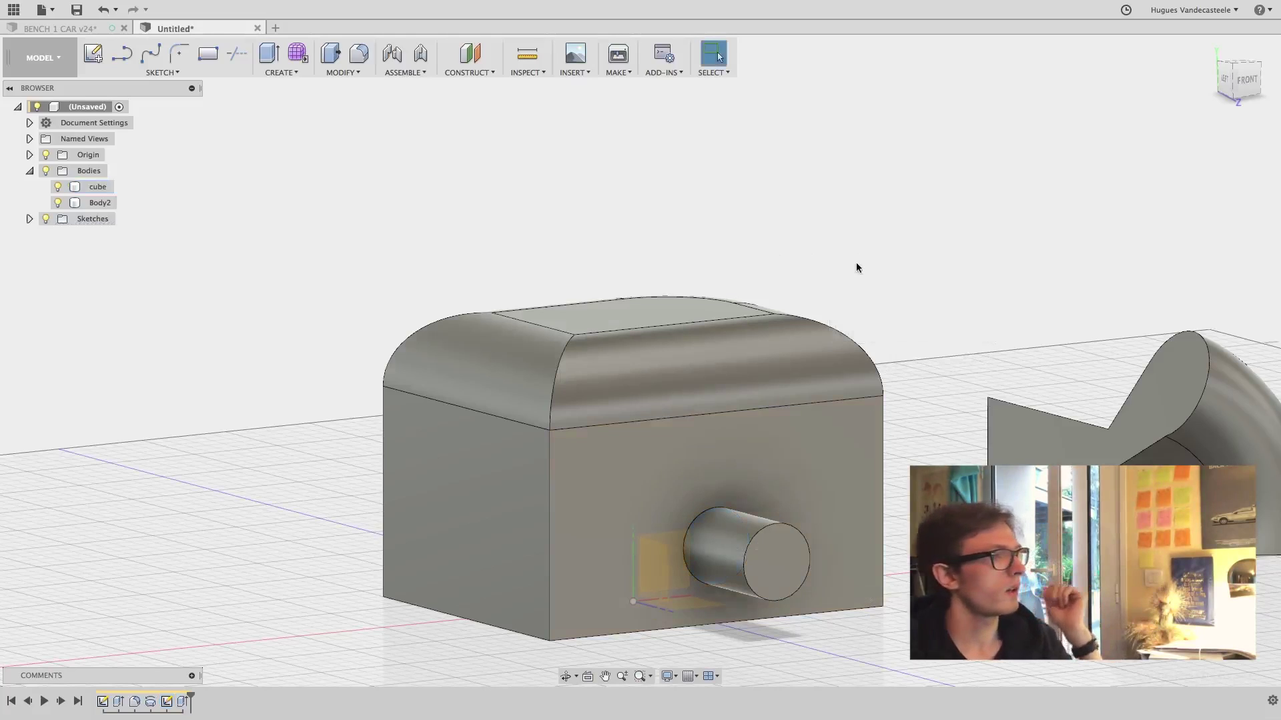
Start a new sketch on the cube's front face and draw a circle tracing the cylinder's outline, about 20 mm in diameter
{"action": "left_click", "coordinate": [94, 60]}
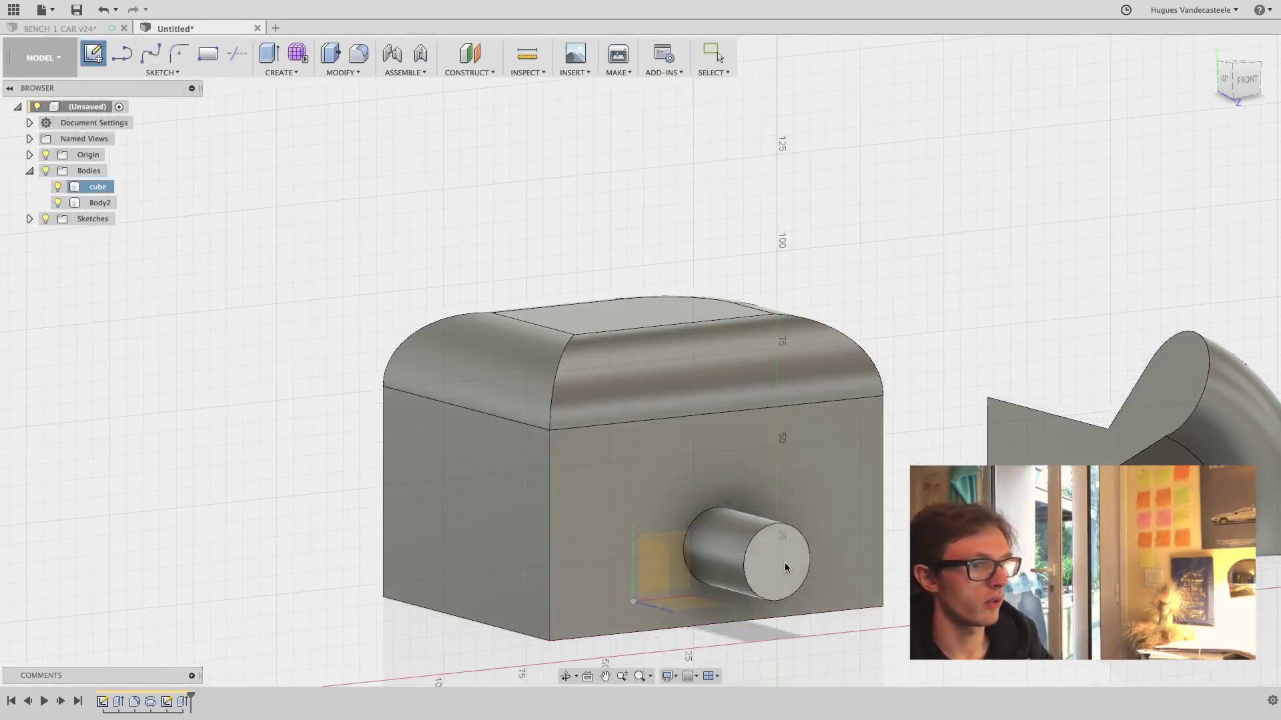
{"action": "left_click", "coordinate": [599, 466]}
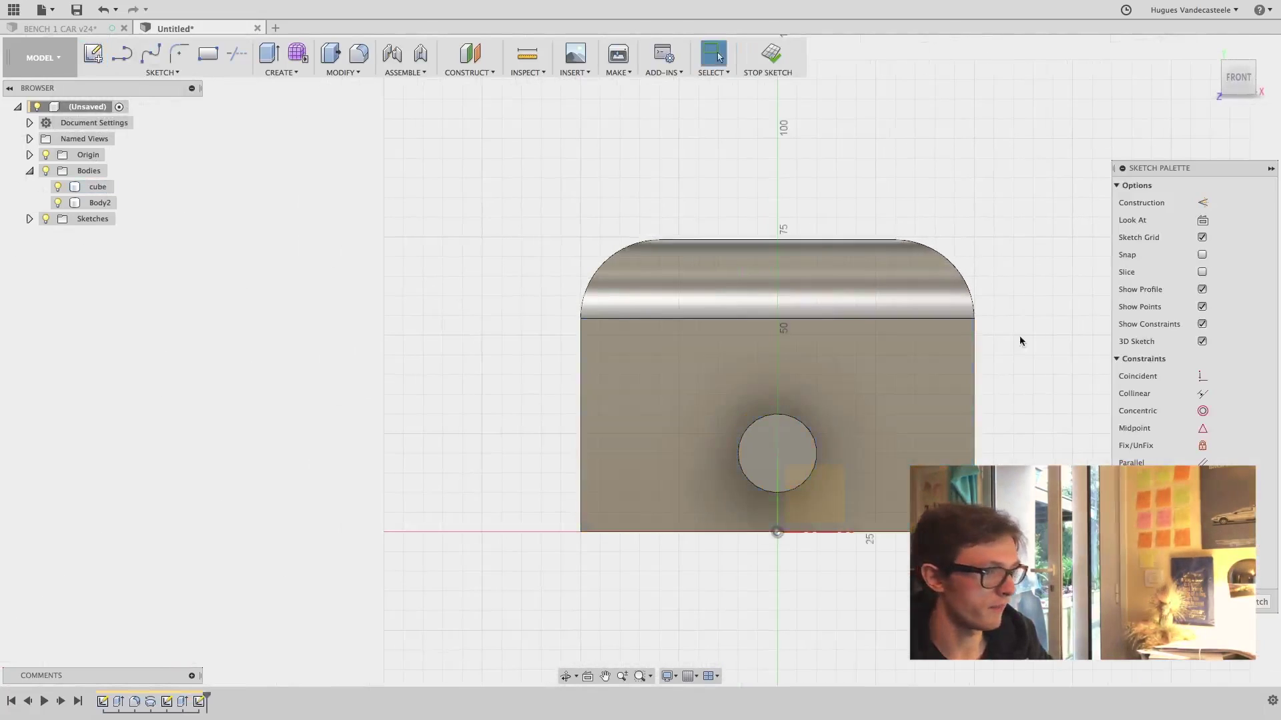
{"action": "key", "text": "c"}
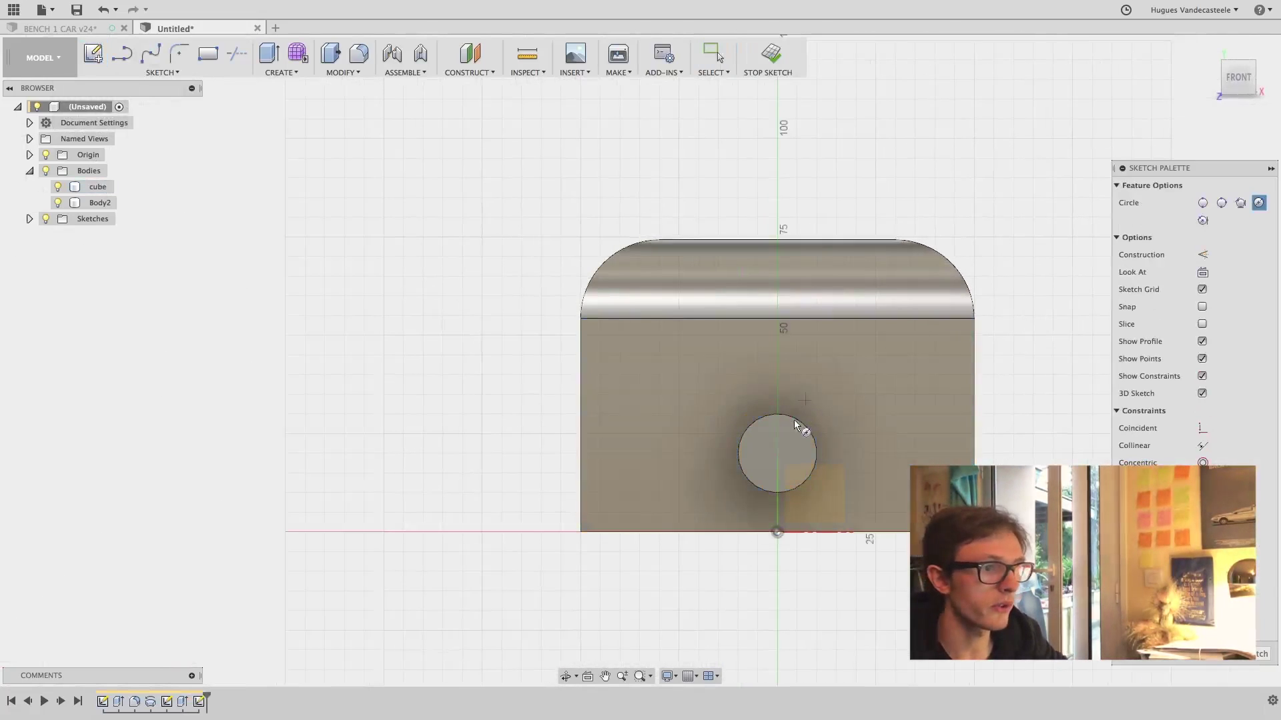
{"action": "left_click", "coordinate": [777, 453]}
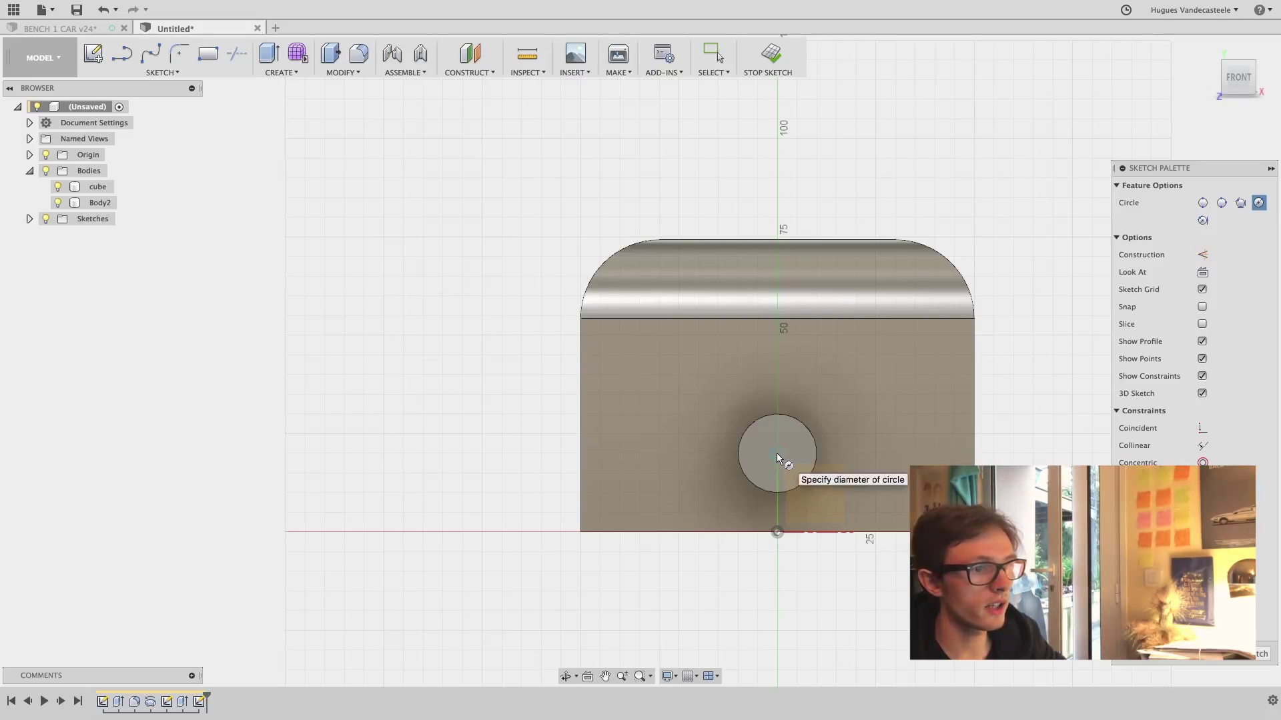
{"action": "left_click", "coordinate": [739, 447]}
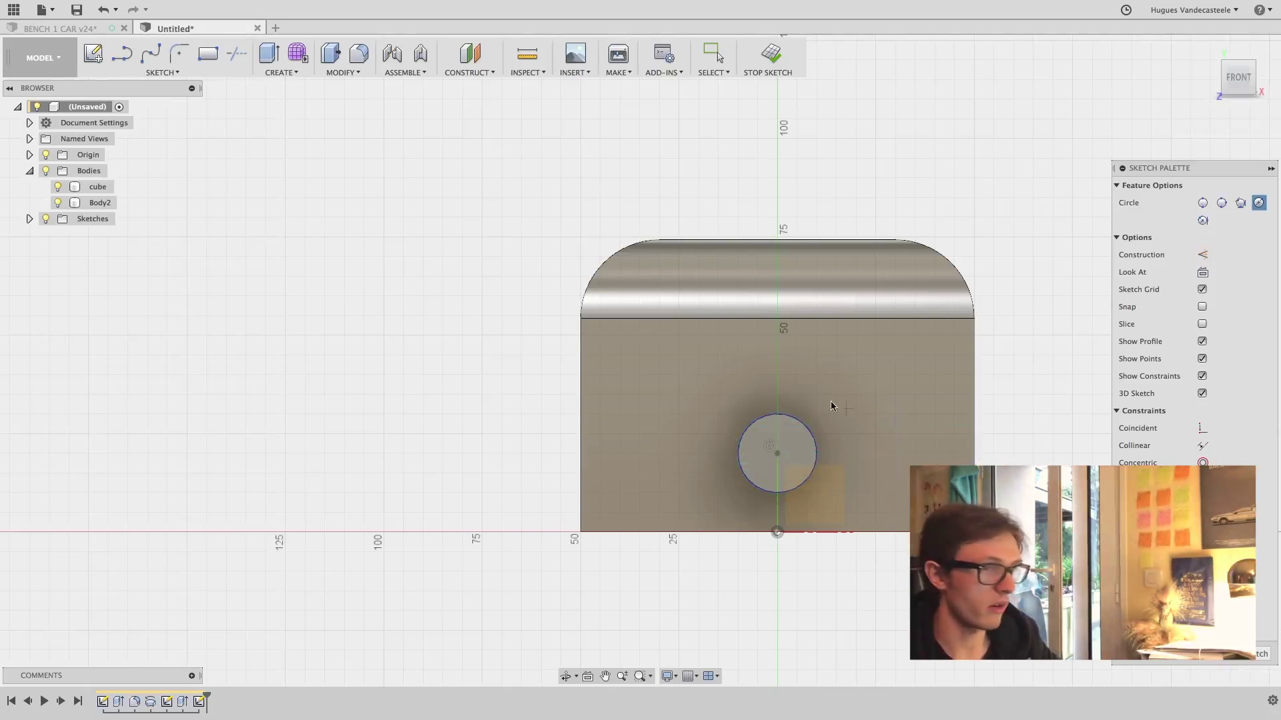
Draw a 100 mm wide rectangle between opposite corners of the cube's front face and finish the sketch
{"action": "middle_click_drag", "start_coordinate": [832, 403], "coordinate": [842, 426], "text": "shift"}
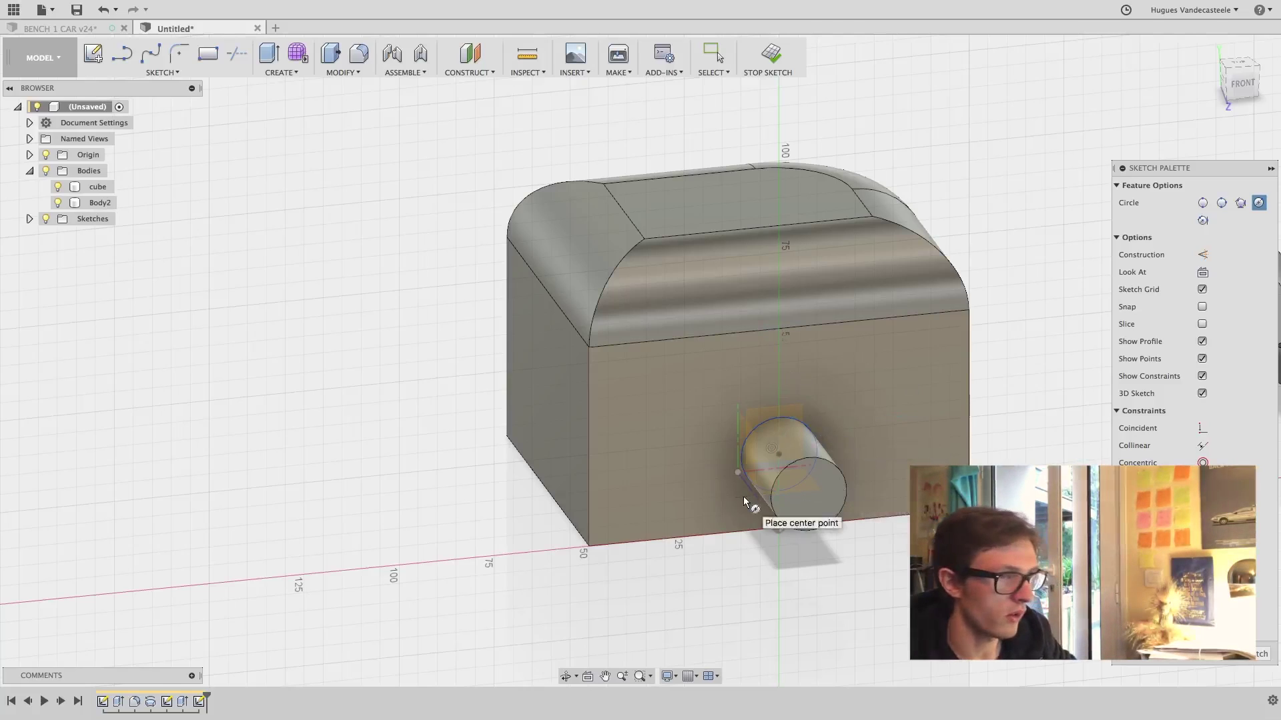
{"action": "key", "text": "r"}
{"action": "left_click", "coordinate": [587, 347]}
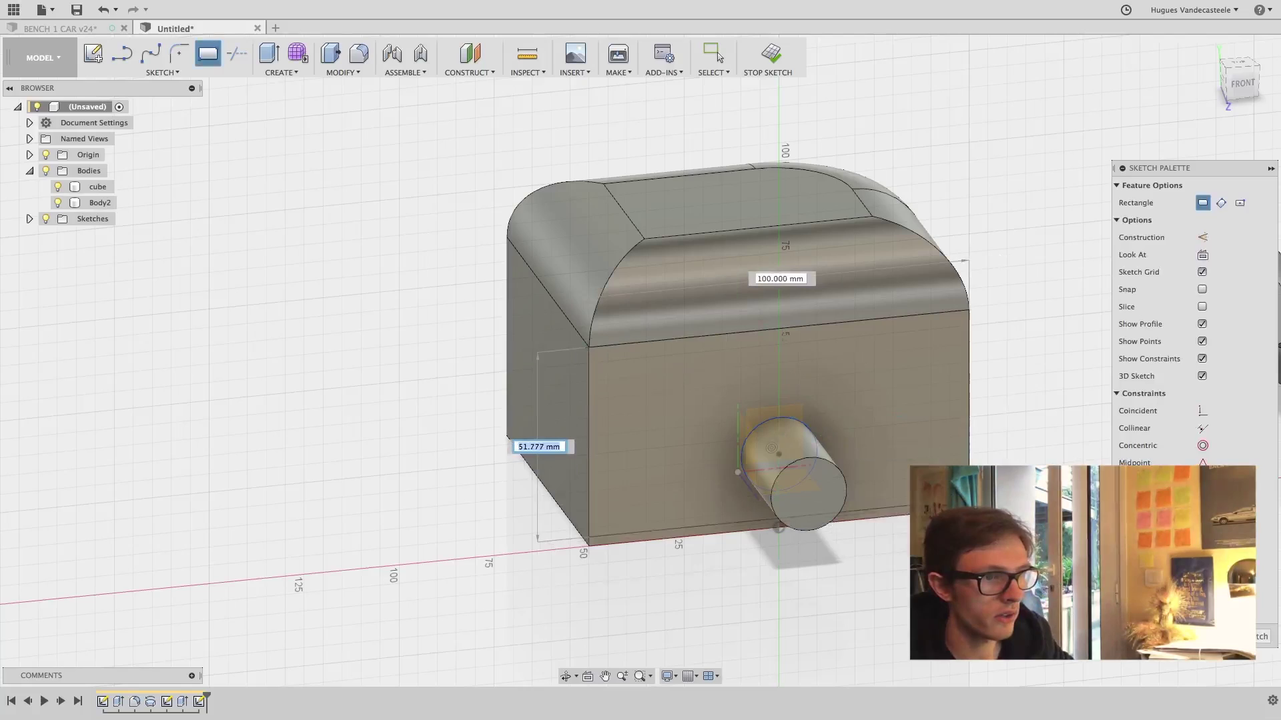
{"action": "left_click", "coordinate": [969, 509]}
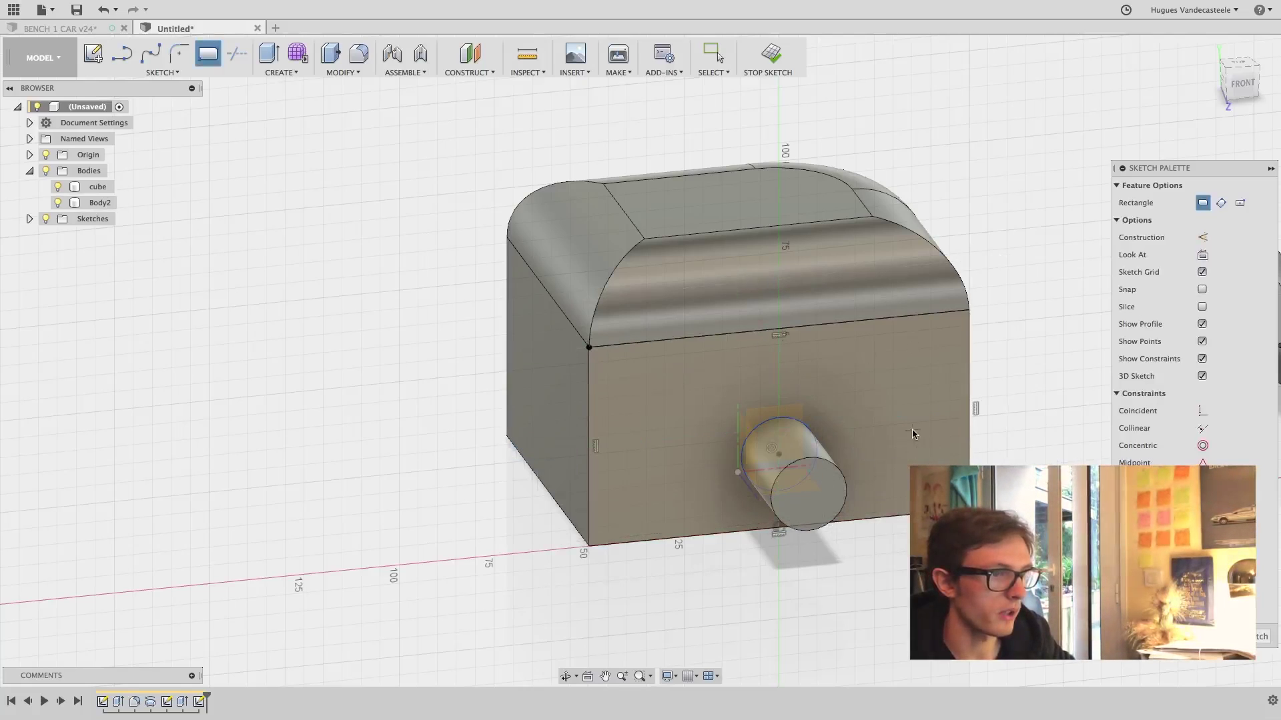
{"action": "key", "text": "Escape"}
{"action": "mouse_move", "coordinate": [840, 559]}
{"action": "middle_mouse_down", "text": "shift"}
{"action": "mouse_move", "coordinate": [882, 555]}
{"action": "mouse_move", "coordinate": [787, 427]}
{"action": "middle_mouse_up", "text": "shift"}
{"action": "left_click", "coordinate": [767, 55]}
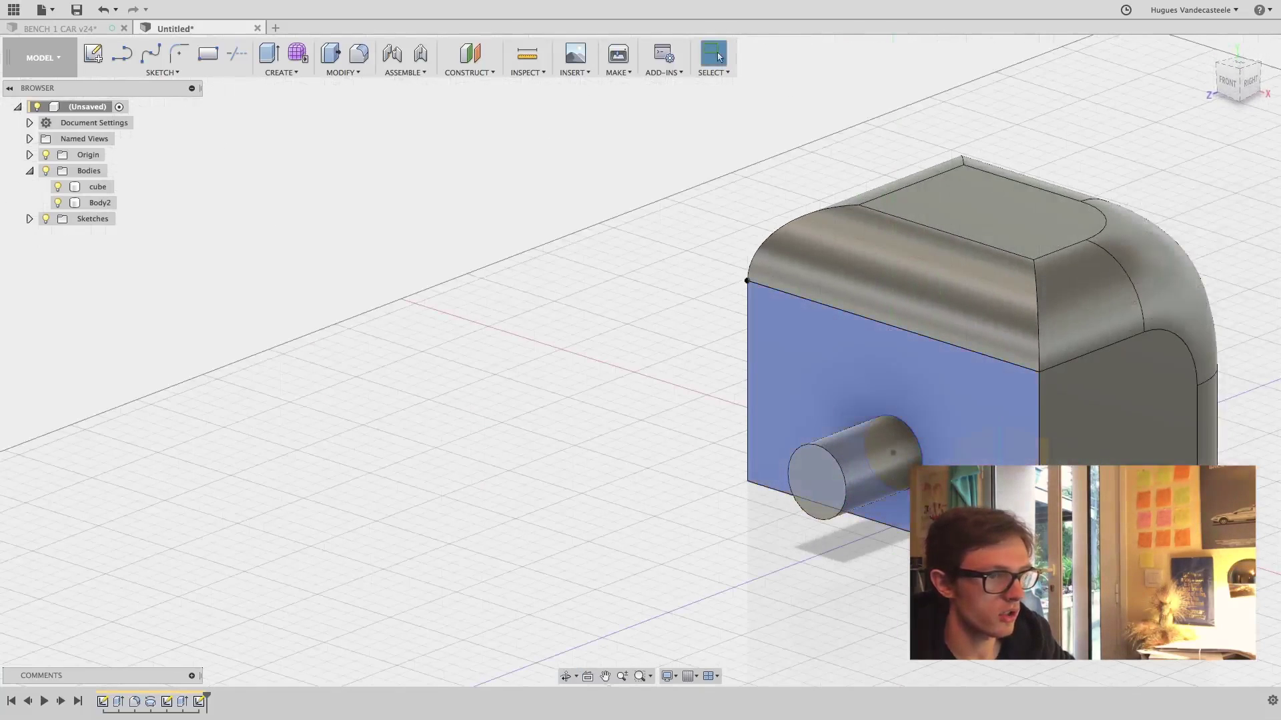
Reopen the sketch on the cube's front face for editing and select its outer circle together with the cylinder's base edge
{"action": "scroll", "coordinate": [800, 444], "scroll_direction": "up", "scroll_amount": 5}
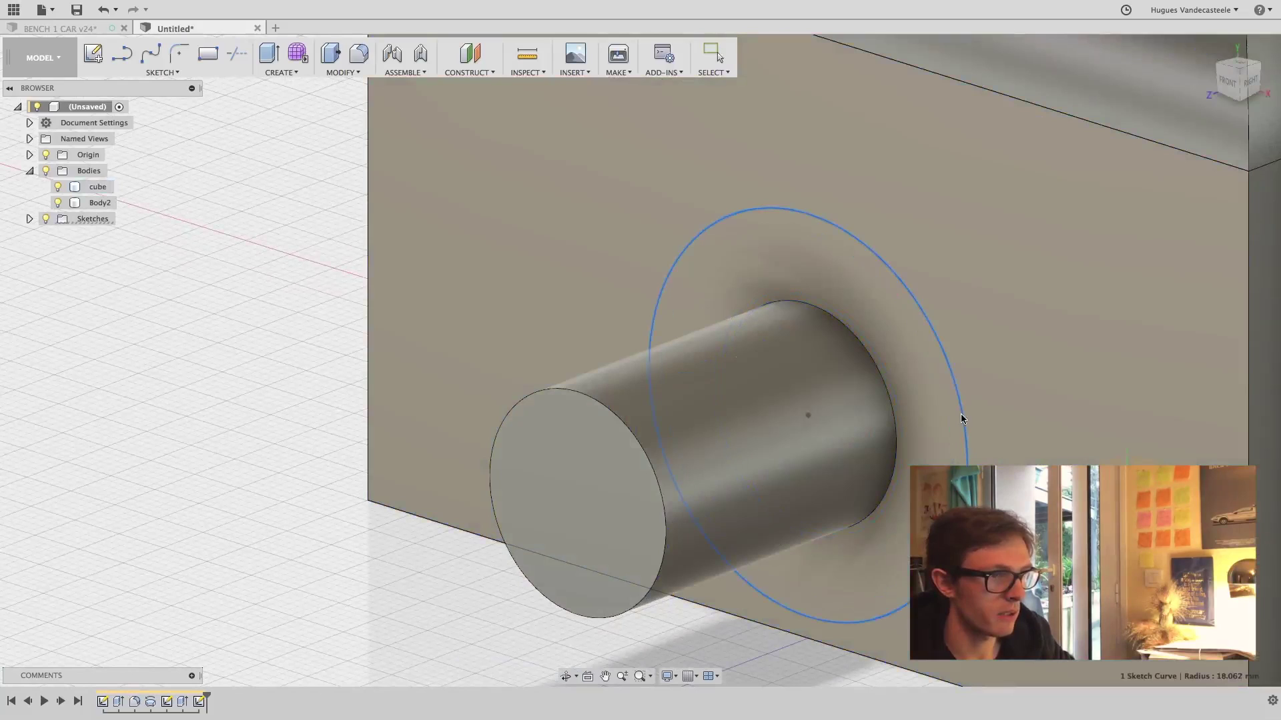
{"action": "left_click", "coordinate": [960, 413]}
{"action": "key", "text": "Escape"}
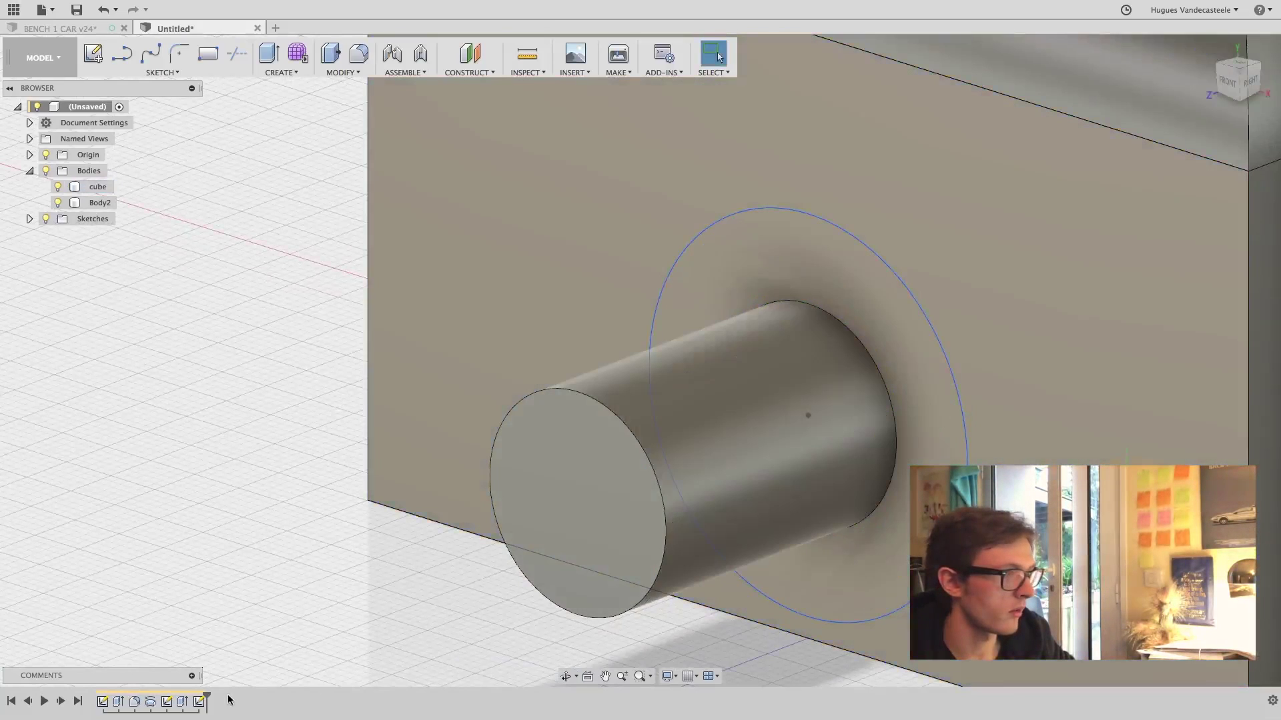
{"action": "double_click", "coordinate": [200, 701]}
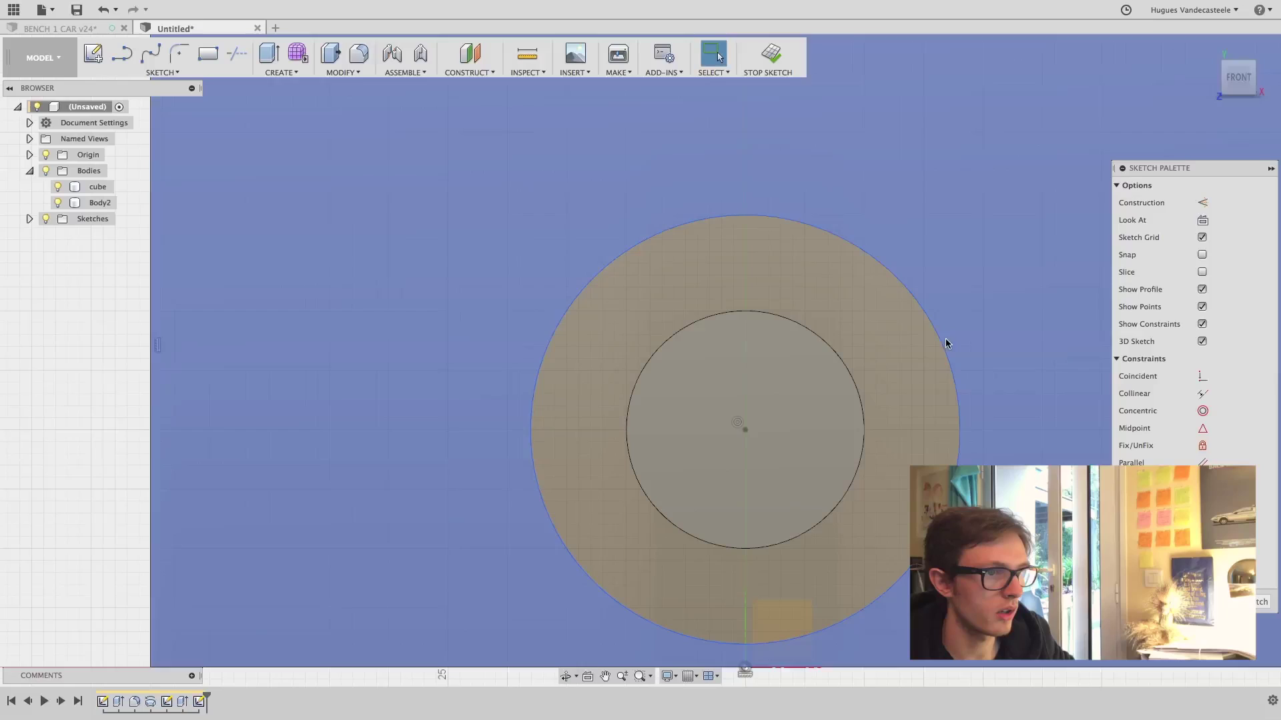
{"action": "left_click", "coordinate": [947, 344]}
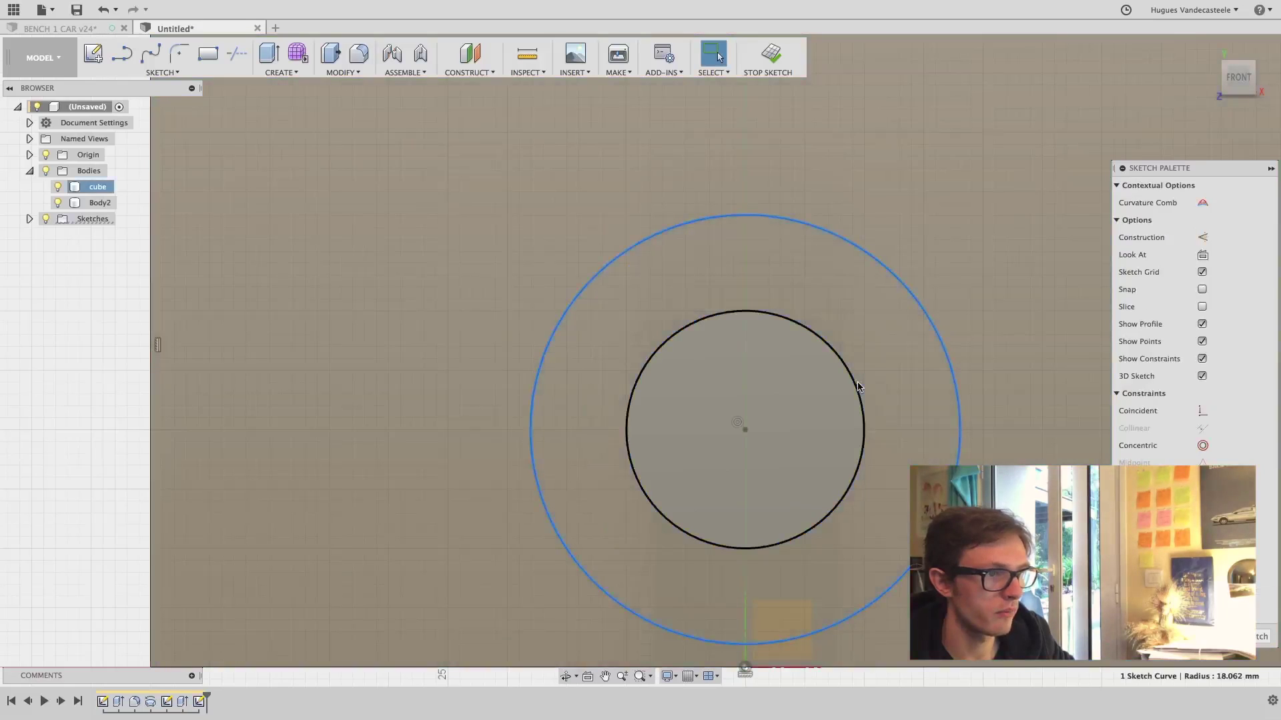
{"action": "left_click", "coordinate": [860, 386], "text": "shift"}
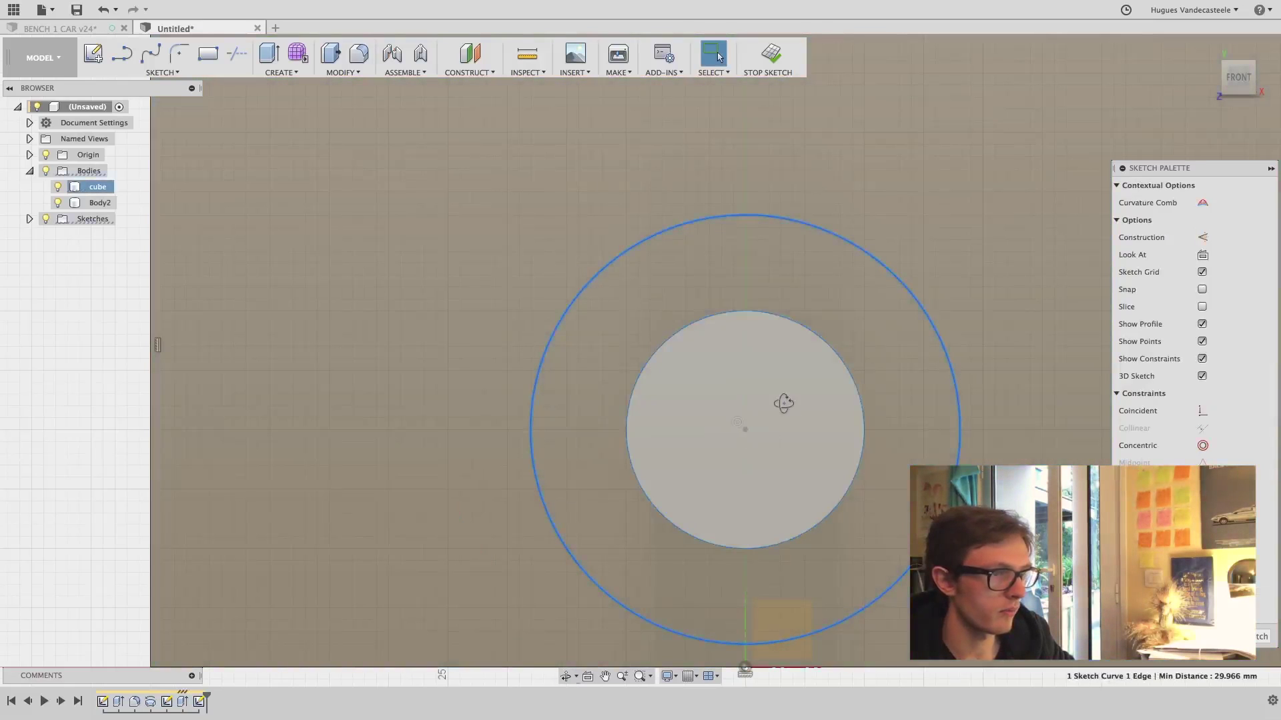
{"action": "middle_click_drag", "start_coordinate": [784, 403], "coordinate": [906, 382], "text": "shift"}
Hide the cube and cylinder bodies to expose the two circles of the front-face sketch
{"action": "left_click", "coordinate": [1011, 330]}
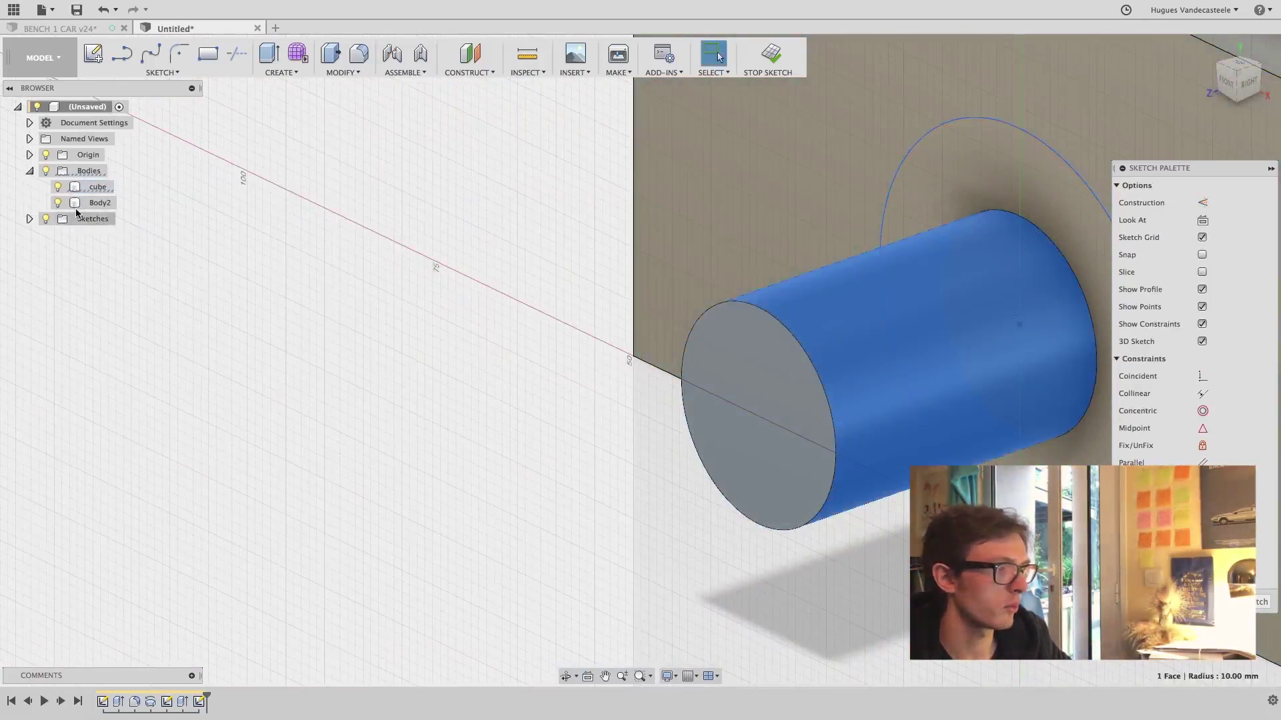
{"action": "left_click", "coordinate": [58, 187]}
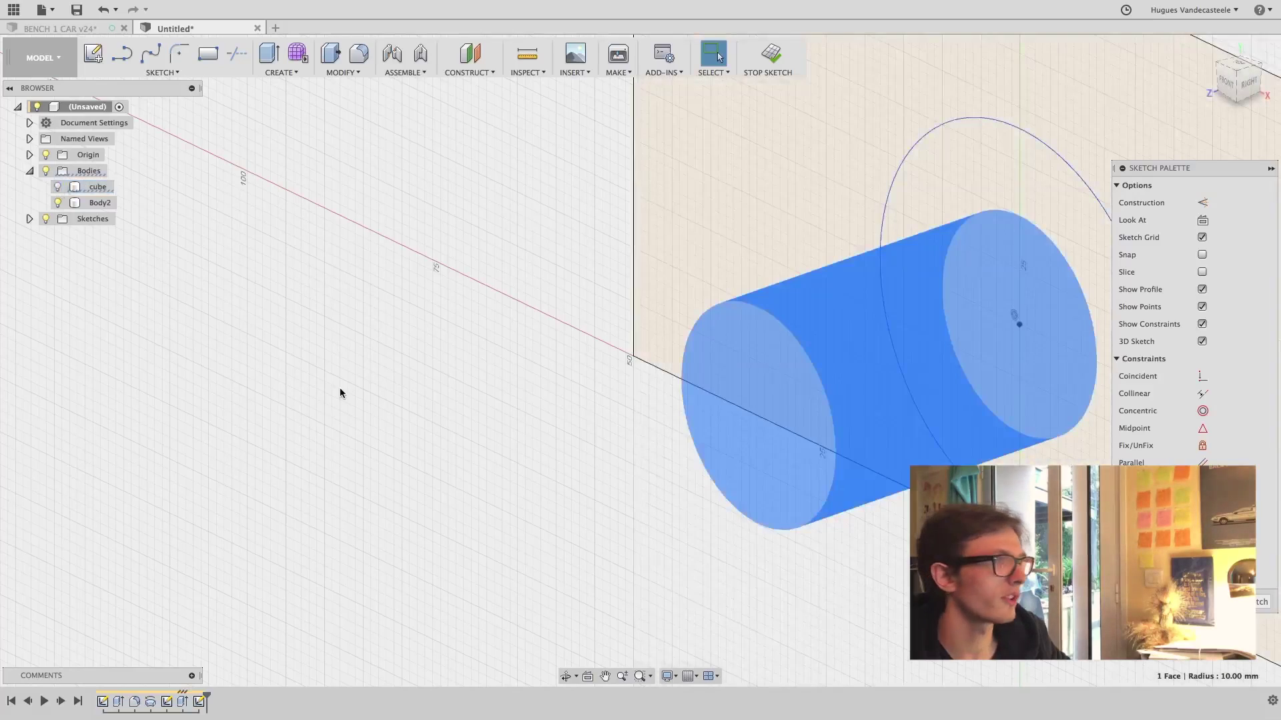
{"action": "left_click", "coordinate": [361, 391]}
{"action": "middle_click_drag", "start_coordinate": [923, 315], "coordinate": [746, 345]}
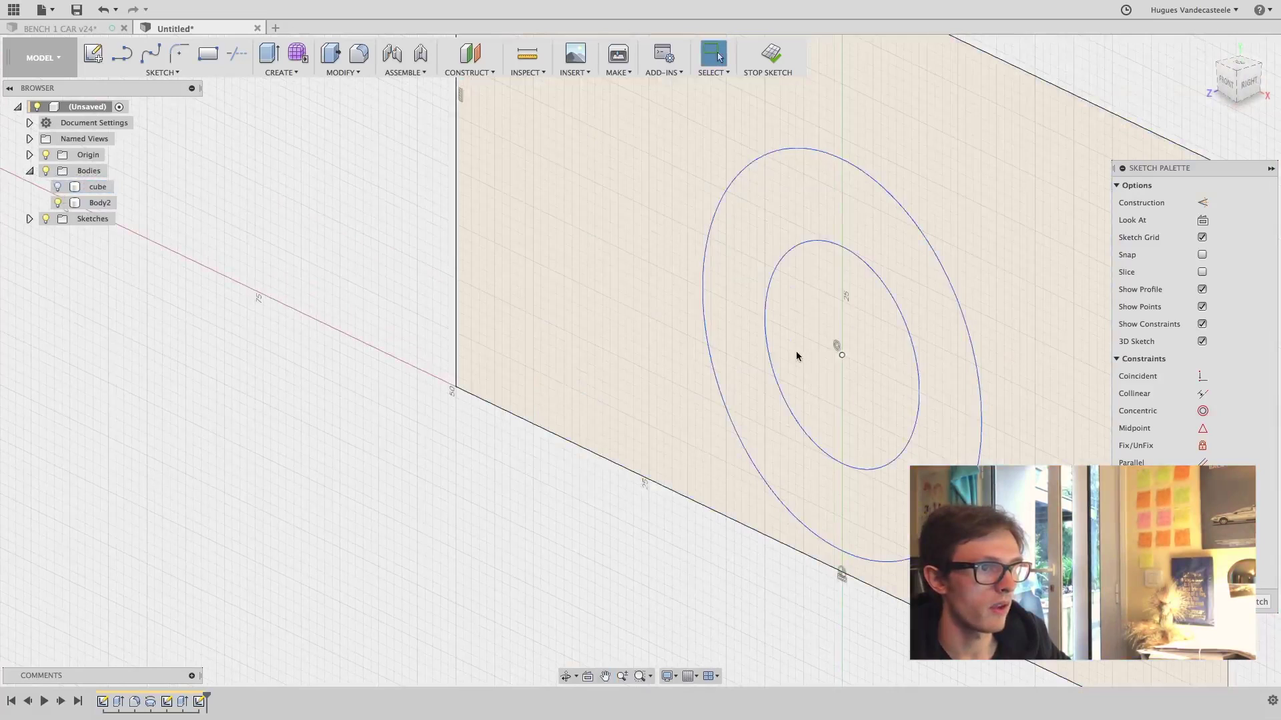
Examine the circles' shared centre point and the constraint attached to it up close
{"action": "left_click", "coordinate": [839, 356]}
{"action": "scroll", "coordinate": [821, 386], "scroll_direction": "up", "scroll_amount": 3}
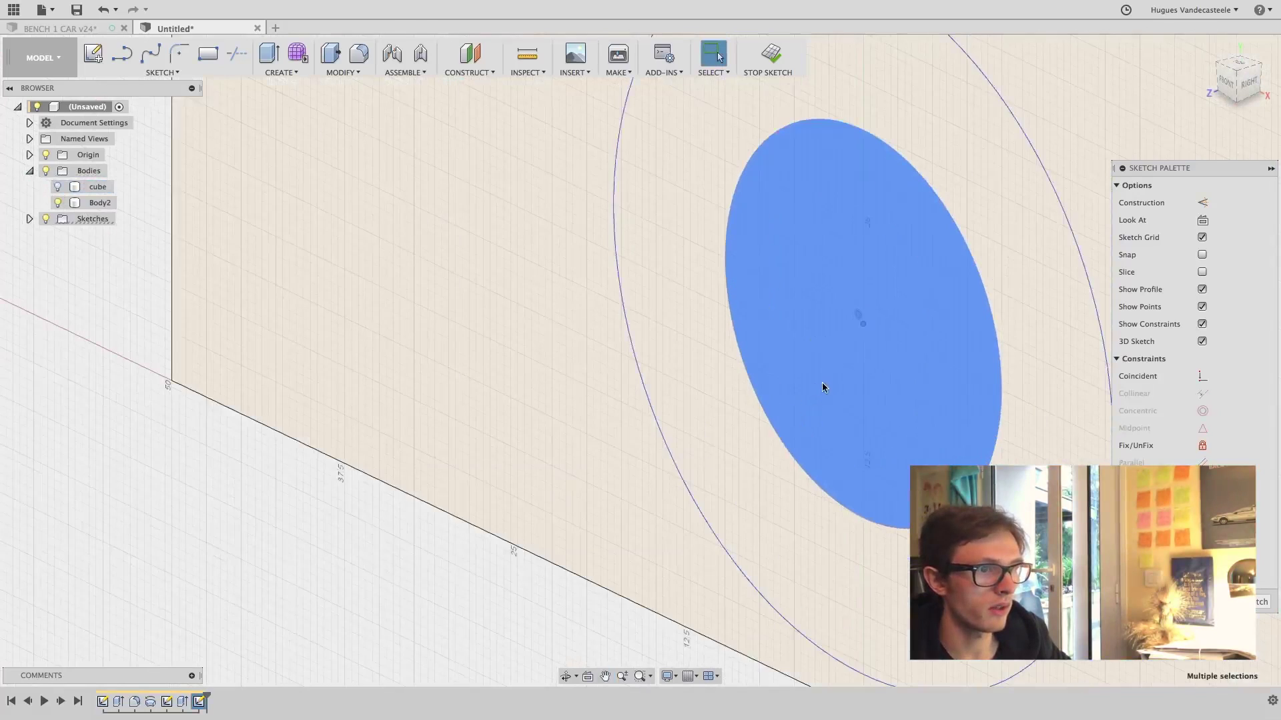
{"action": "scroll", "coordinate": [864, 329], "scroll_direction": "up", "scroll_amount": 3}
{"action": "left_click", "coordinate": [863, 315]}
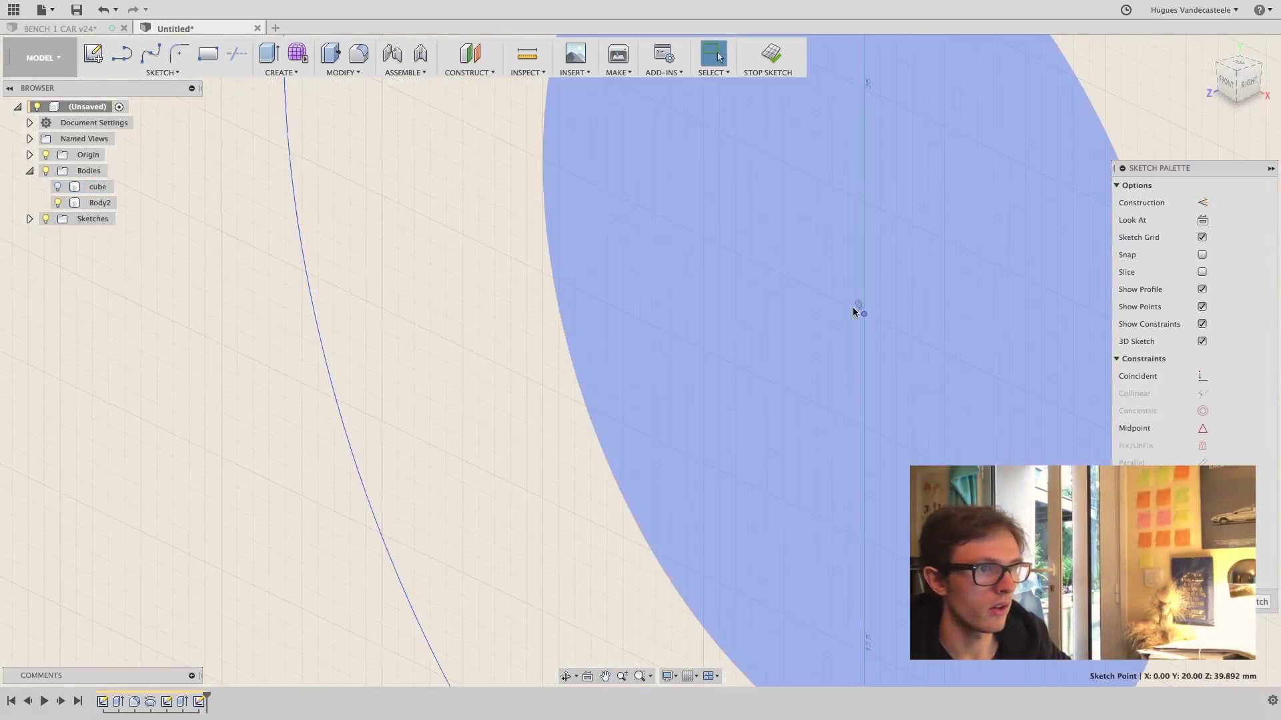
{"action": "left_click", "coordinate": [853, 308]}
{"action": "left_click", "coordinate": [858, 305]}
{"action": "mouse_move", "coordinate": [858, 309]}
{"action": "middle_mouse_down", "text": "shift"}
{"action": "mouse_move", "coordinate": [921, 305]}
{"action": "mouse_move", "coordinate": [866, 303]}
{"action": "middle_mouse_up", "text": "shift"}
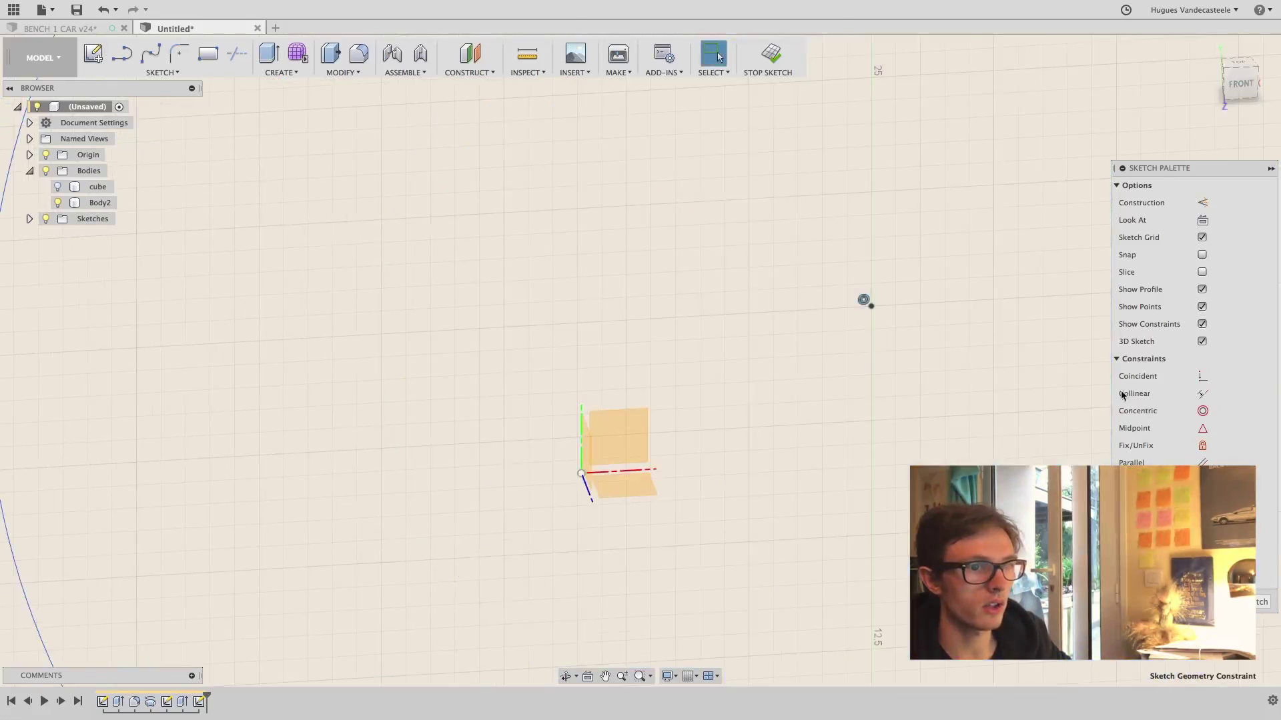
{"action": "scroll", "coordinate": [818, 320], "scroll_direction": "down", "scroll_amount": 5}
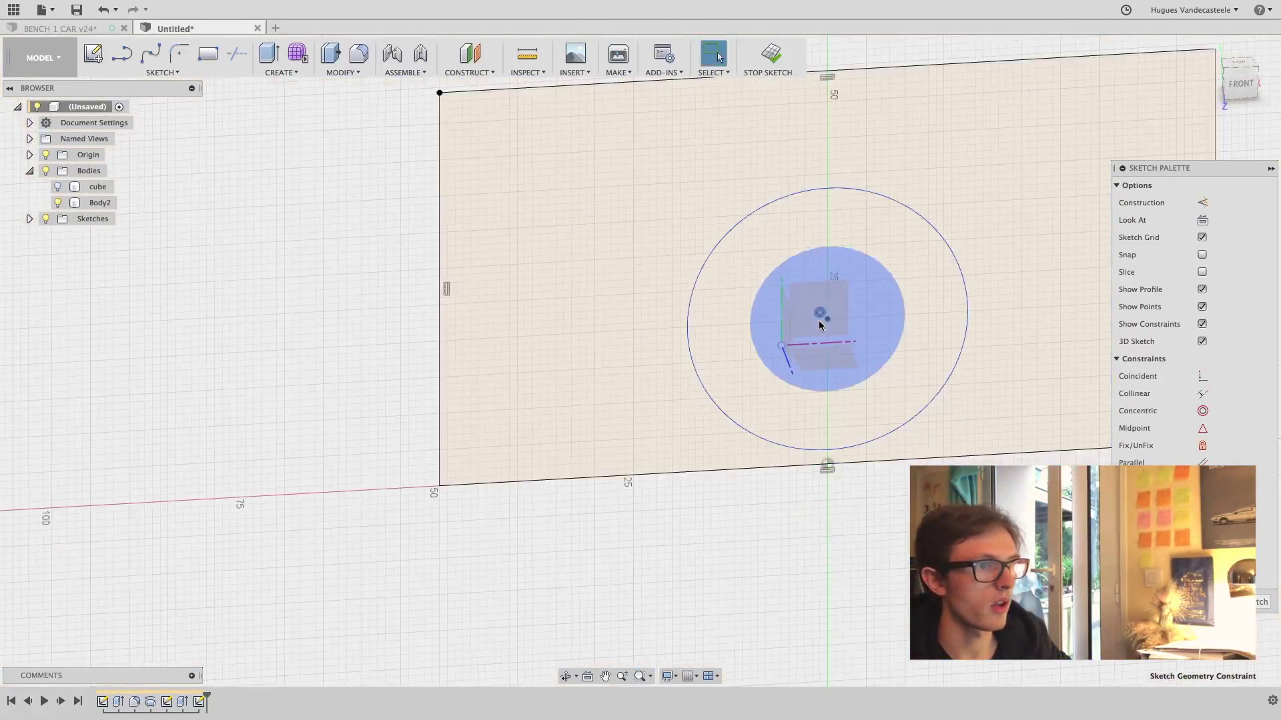
Enlarge the outer sketch circle to a radius of about 18.6 mm and show the cube and cylinder bodies again
{"action": "left_click", "coordinate": [741, 252]}
{"action": "left_click_drag", "start_coordinate": [740, 252], "coordinate": [708, 238]}
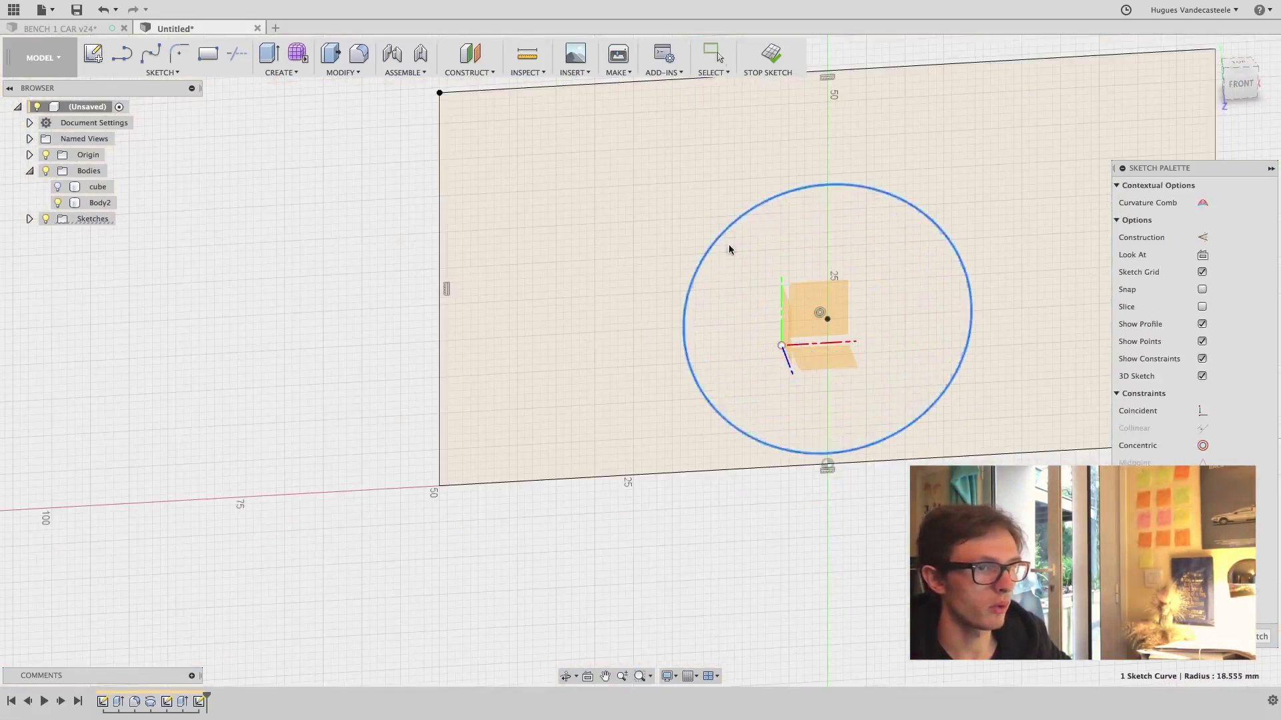
{"action": "left_click", "coordinate": [58, 202]}
{"action": "left_click", "coordinate": [58, 187]}
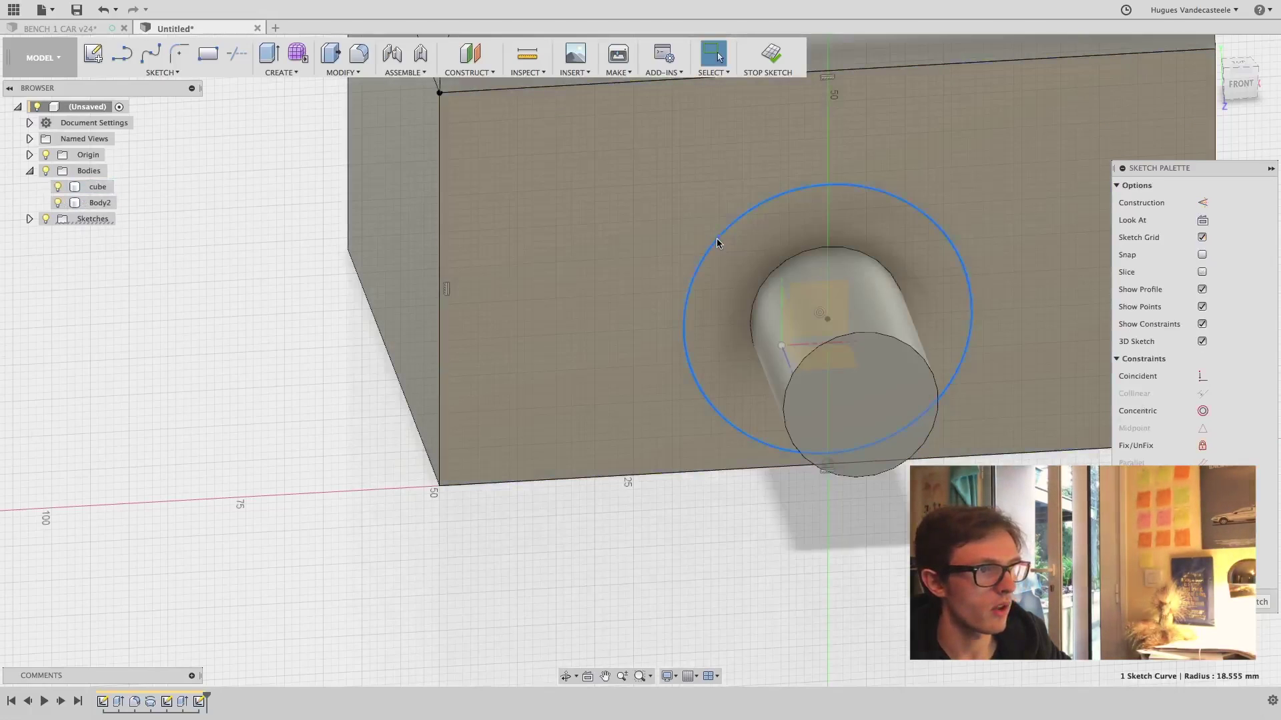
Dimension the sketch circle around the cylinder to a 20 mm diameter and finish the sketch
{"action": "left_click", "coordinate": [791, 267], "text": "shift"}
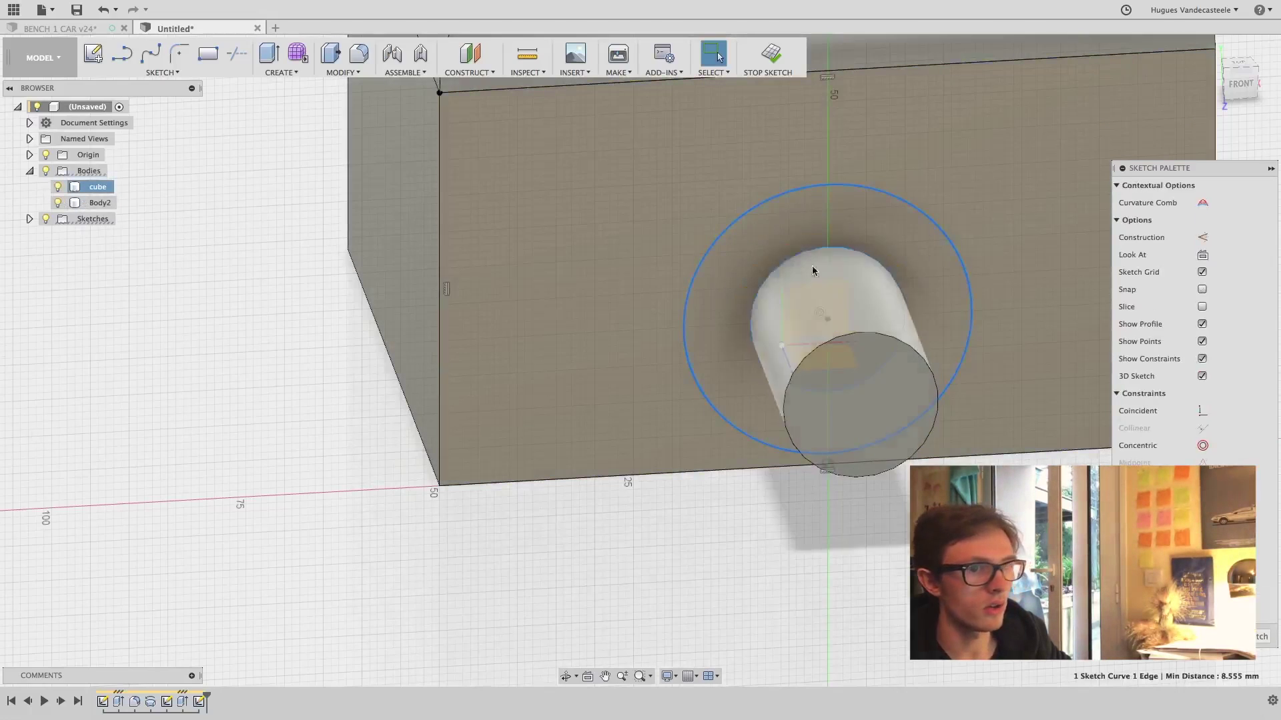
{"action": "left_click", "coordinate": [1204, 411]}
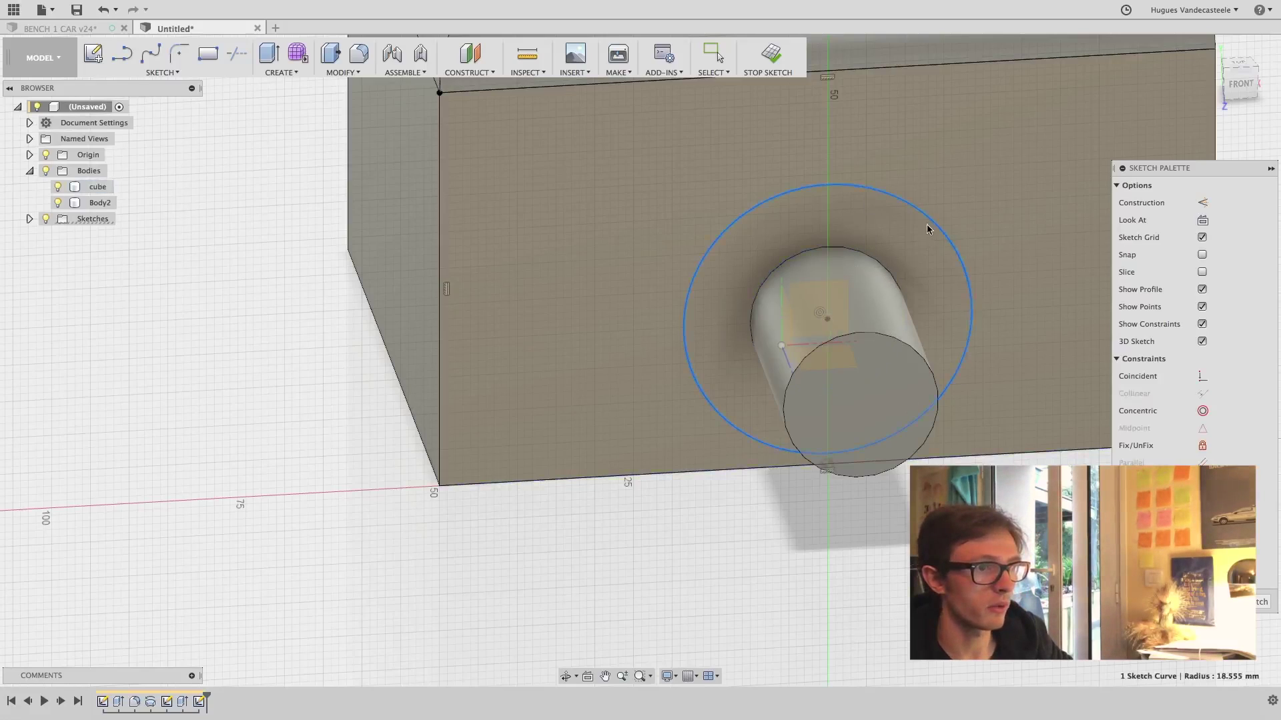
{"action": "key", "text": "d"}
{"action": "left_click", "coordinate": [1018, 194]}
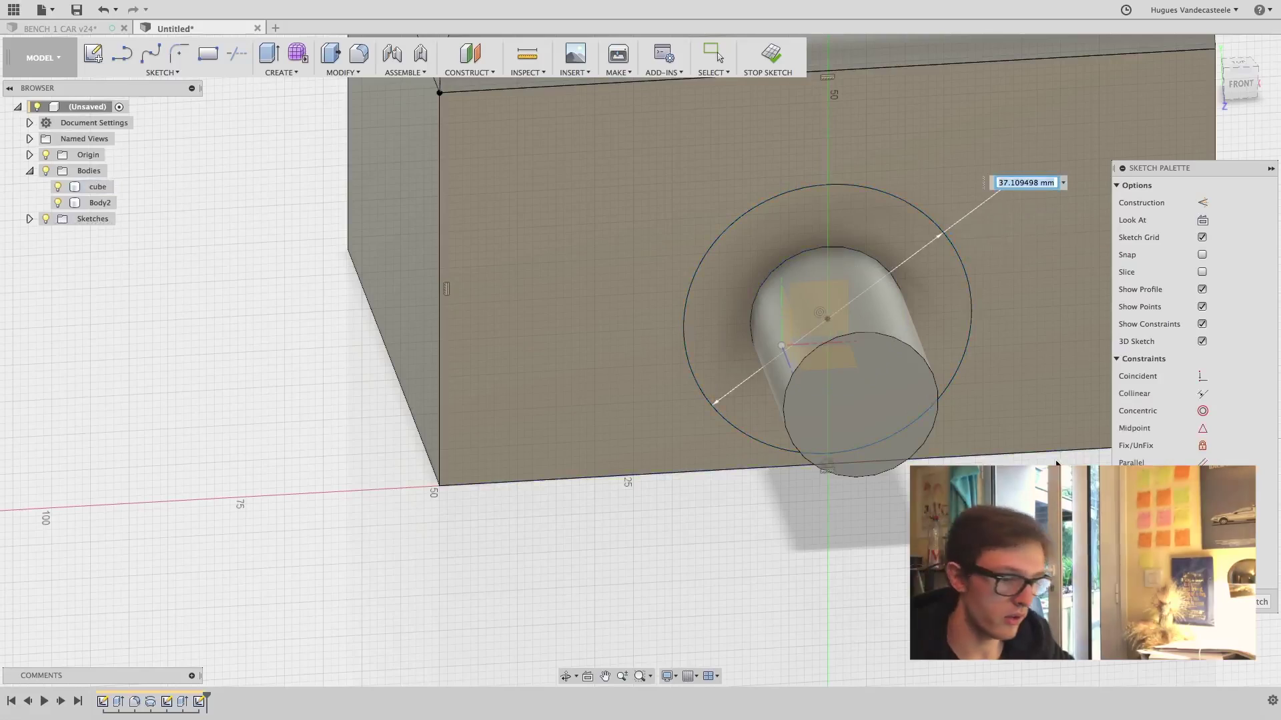
{"action": "type", "text": "20"}
{"action": "key", "text": "Return"}
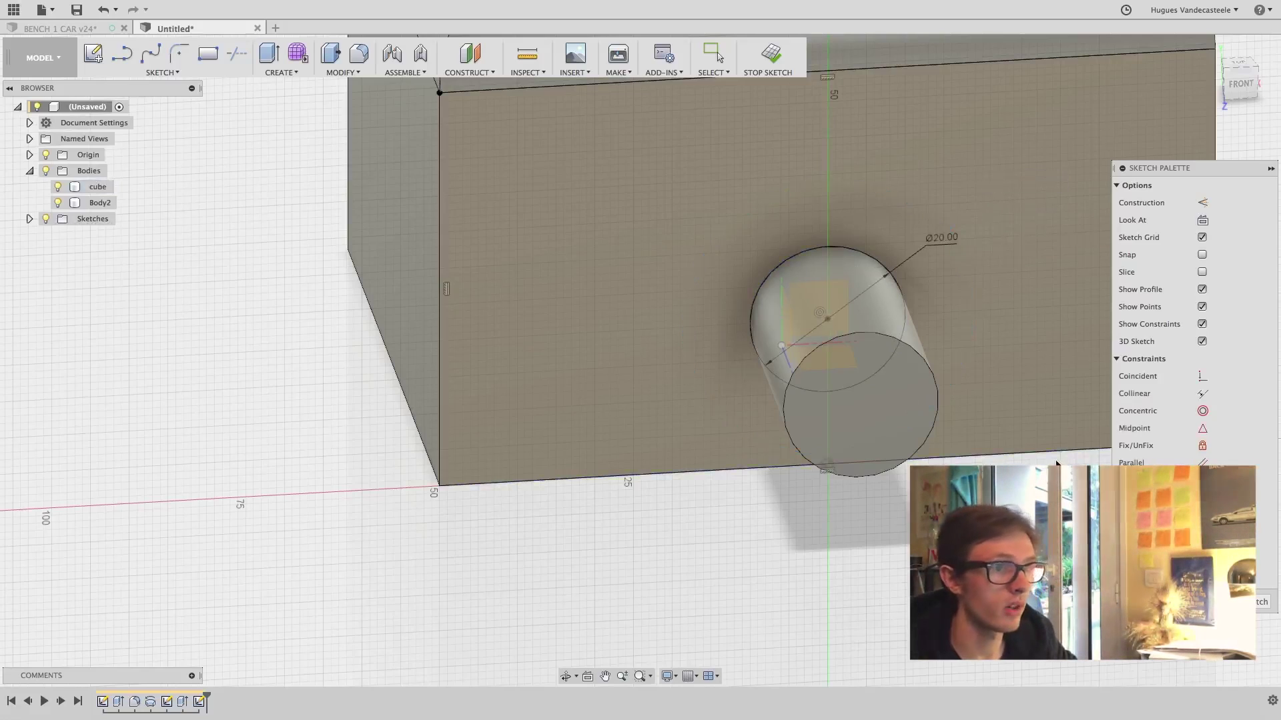
{"action": "left_click", "coordinate": [1260, 602]}
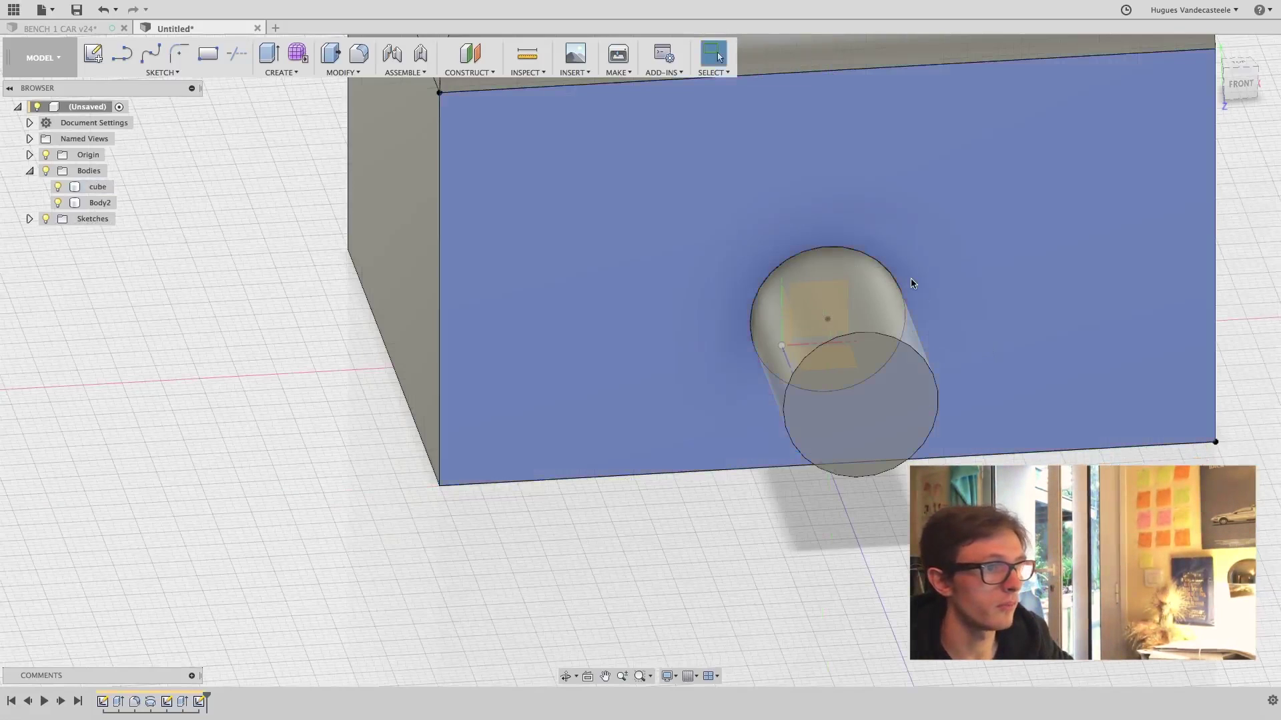
Extrude the front-face profile surrounding the circle 30 mm outward with the New Body operation
{"action": "left_click", "coordinate": [630, 192]}
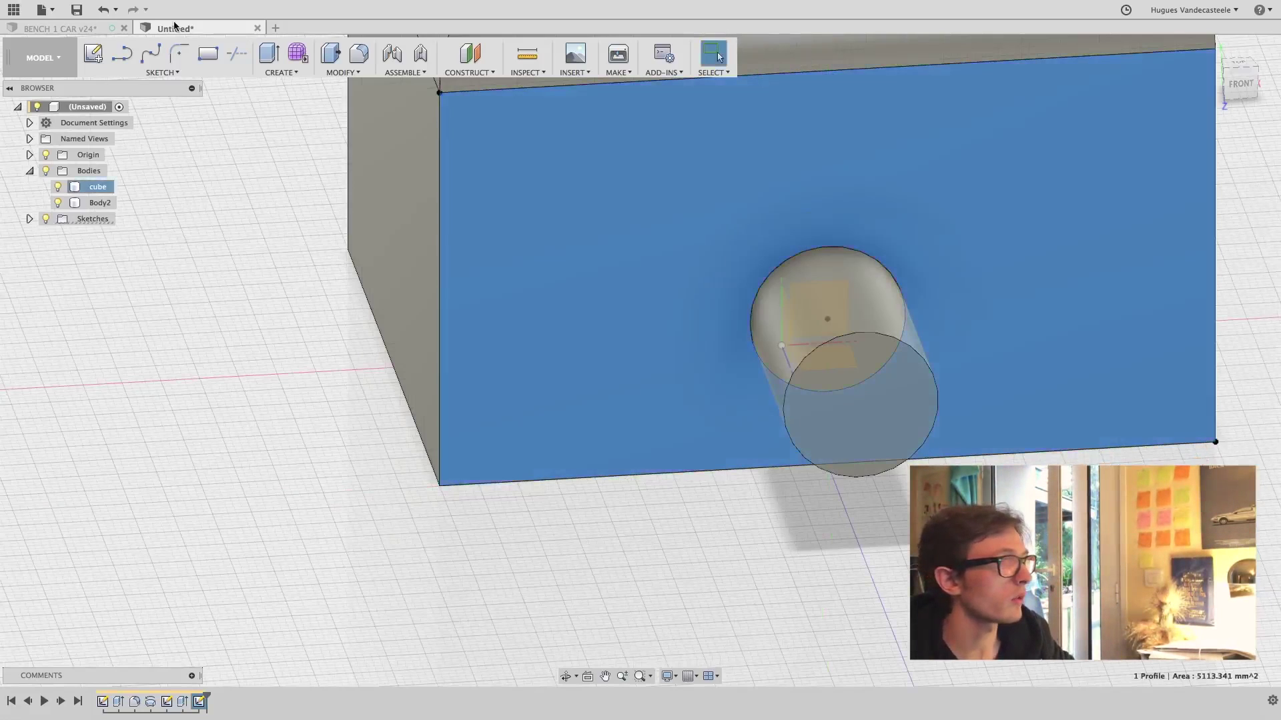
{"action": "left_click", "coordinate": [268, 52]}
{"action": "middle_click_drag", "start_coordinate": [674, 214], "coordinate": [493, 345], "text": "shift"}
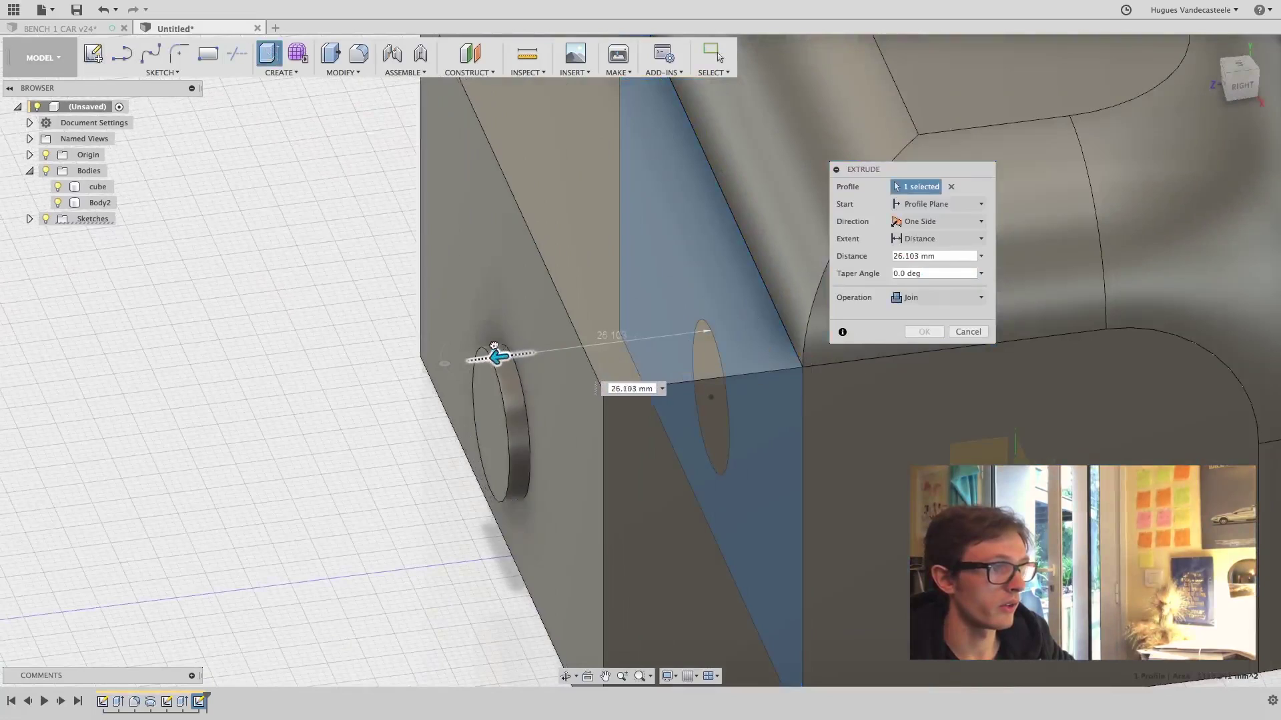
{"action": "left_click_drag", "start_coordinate": [493, 346], "coordinate": [479, 359]}
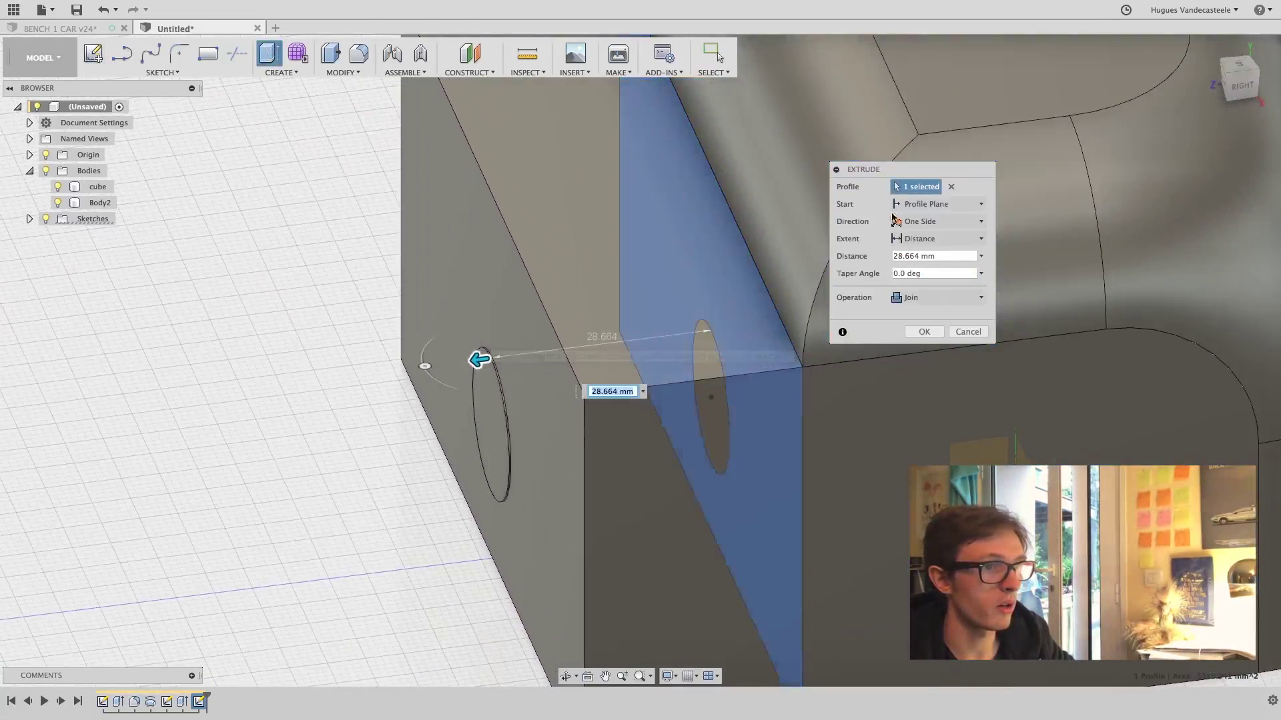
{"action": "double_click", "coordinate": [912, 256]}
{"action": "type", "text": "30"}
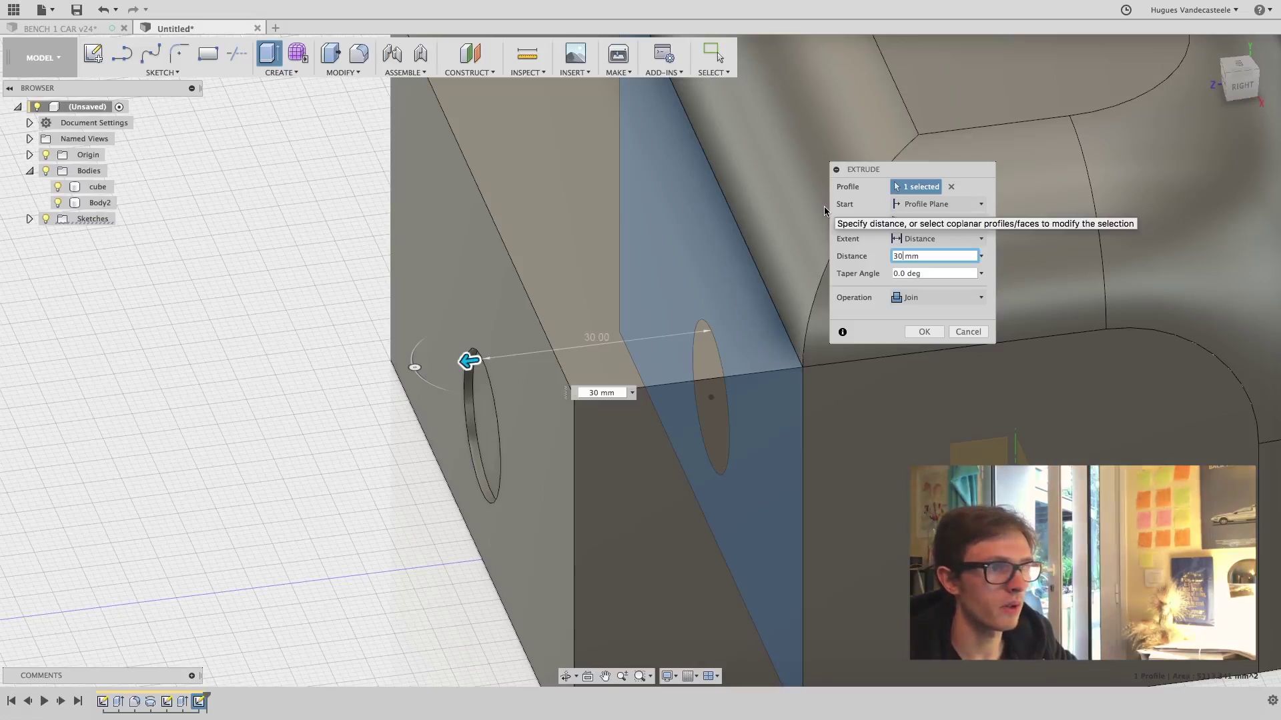
{"action": "left_click", "coordinate": [927, 298]}
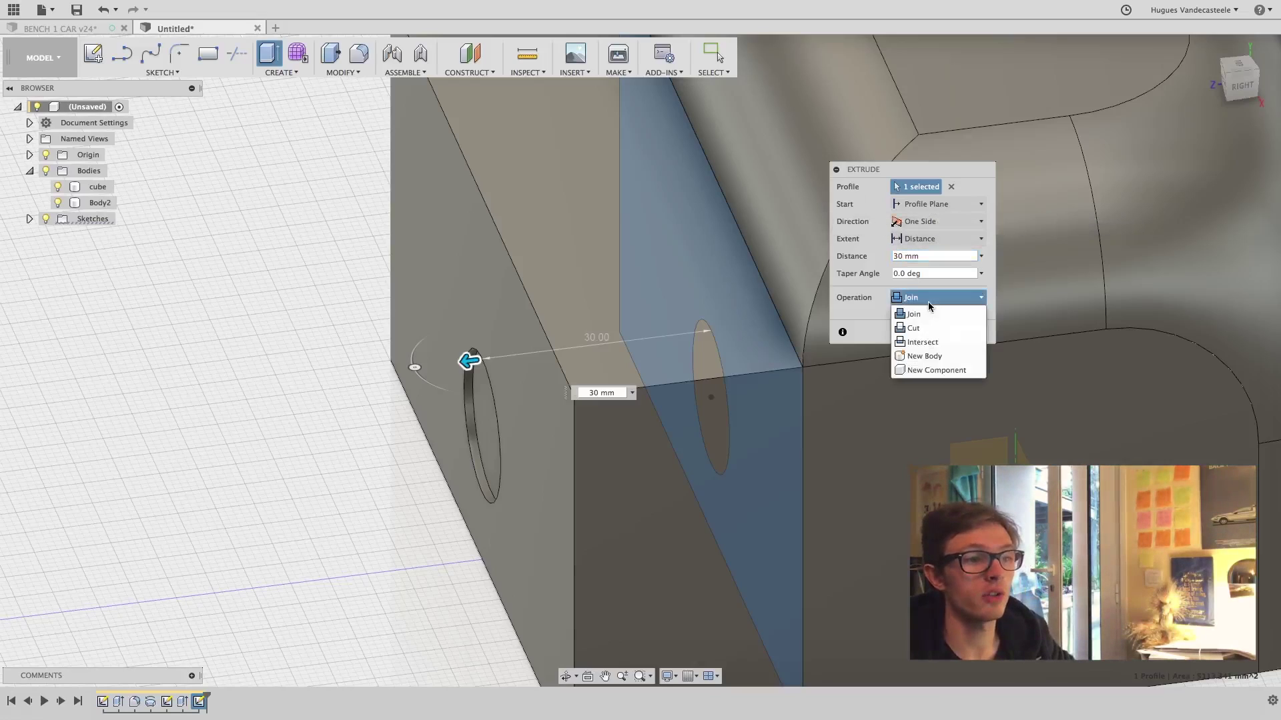
{"action": "left_click", "coordinate": [924, 356]}
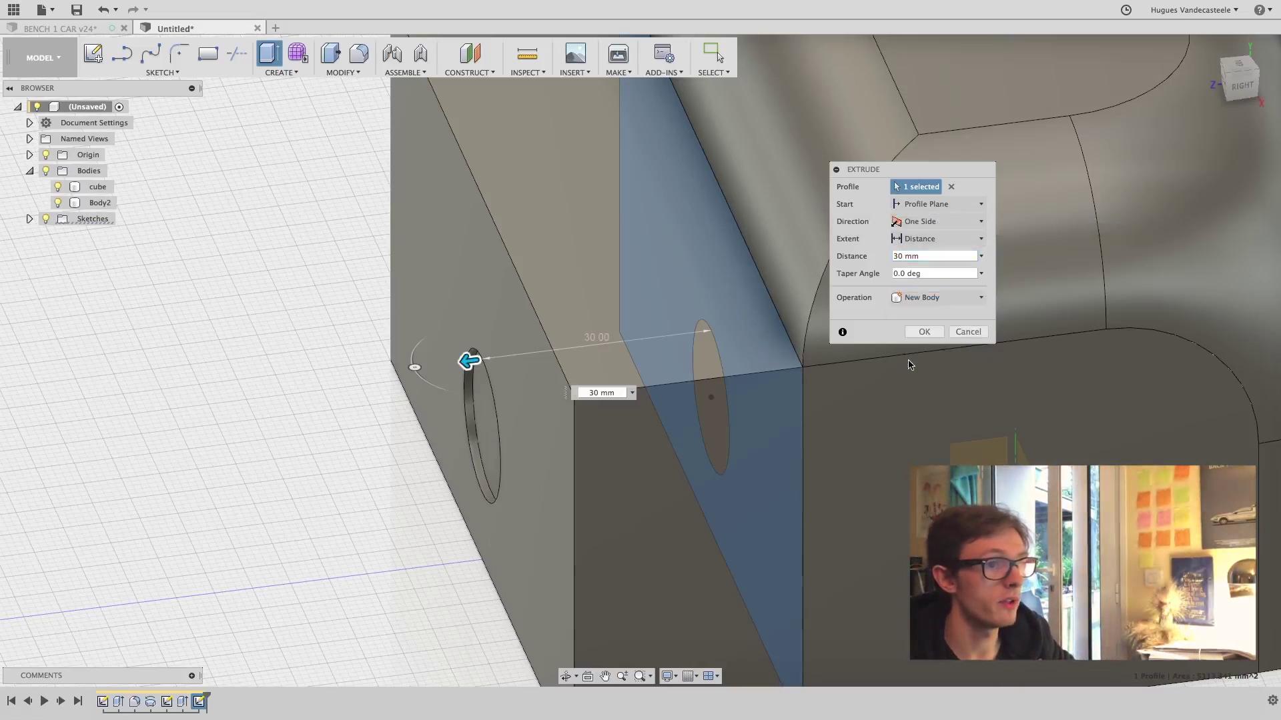
{"action": "left_click", "coordinate": [934, 336]}
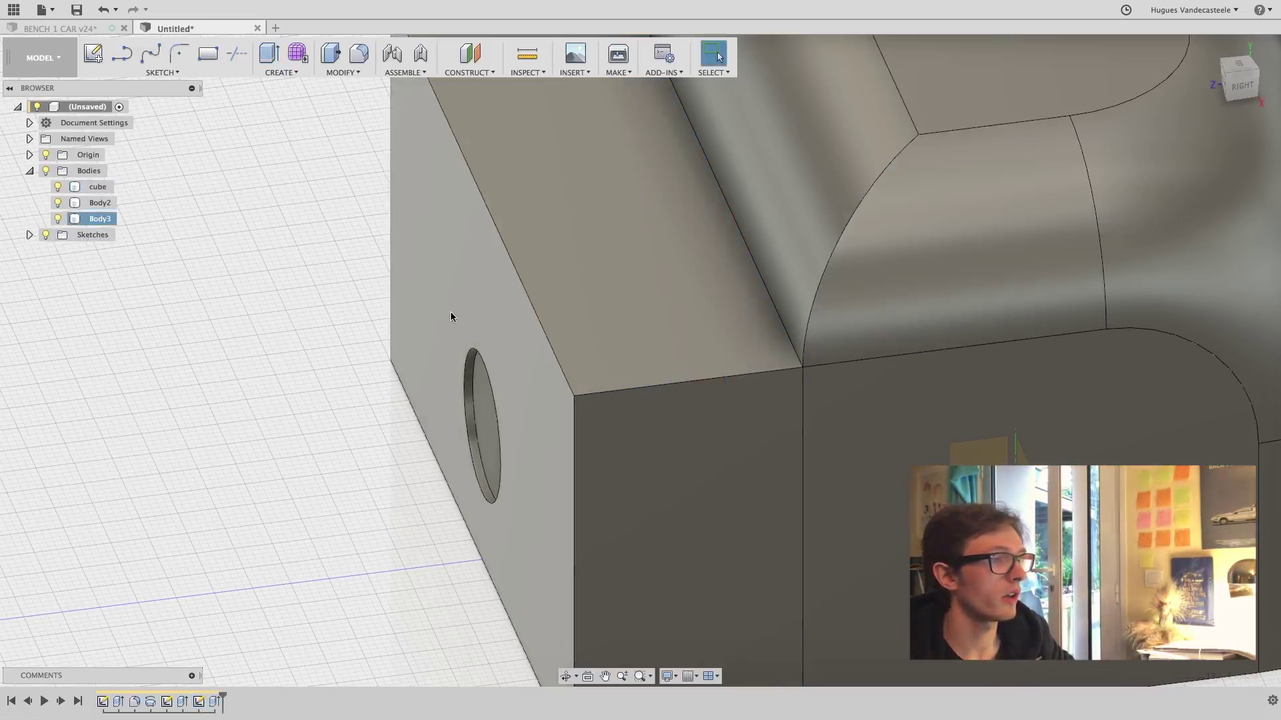
{"action": "left_click", "coordinate": [450, 311]}
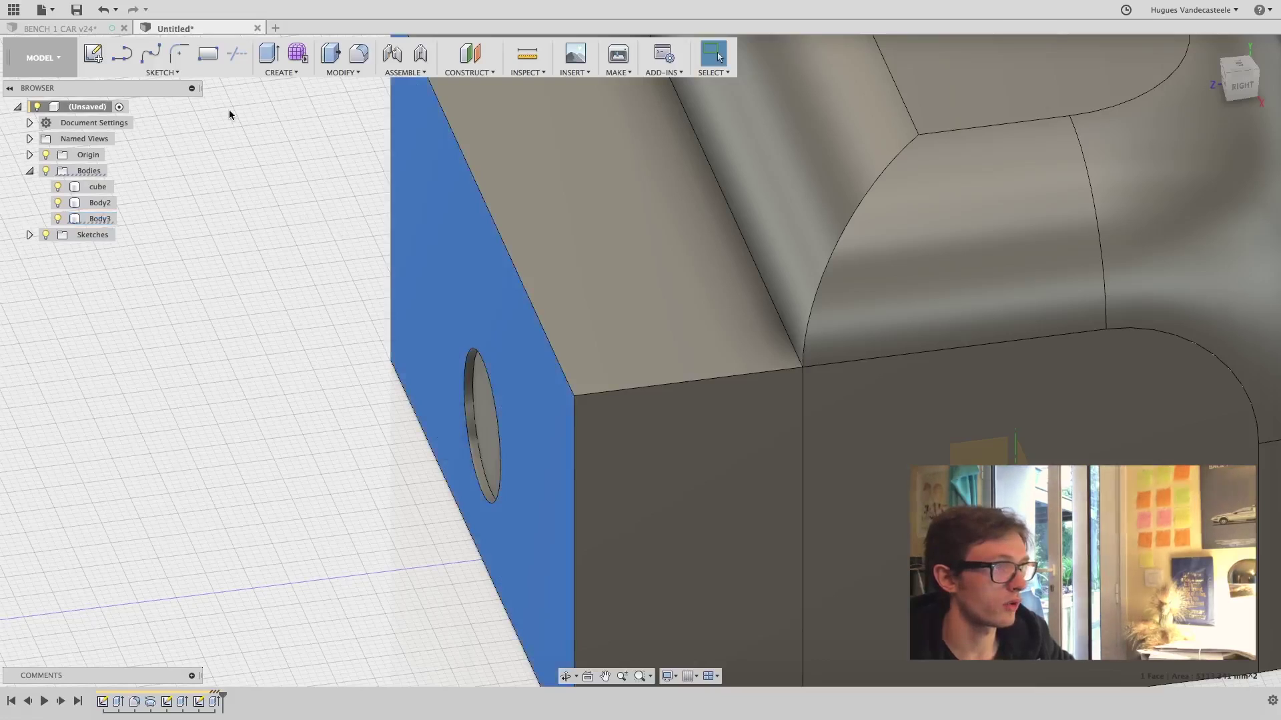
{"action": "left_click", "coordinate": [271, 56]}
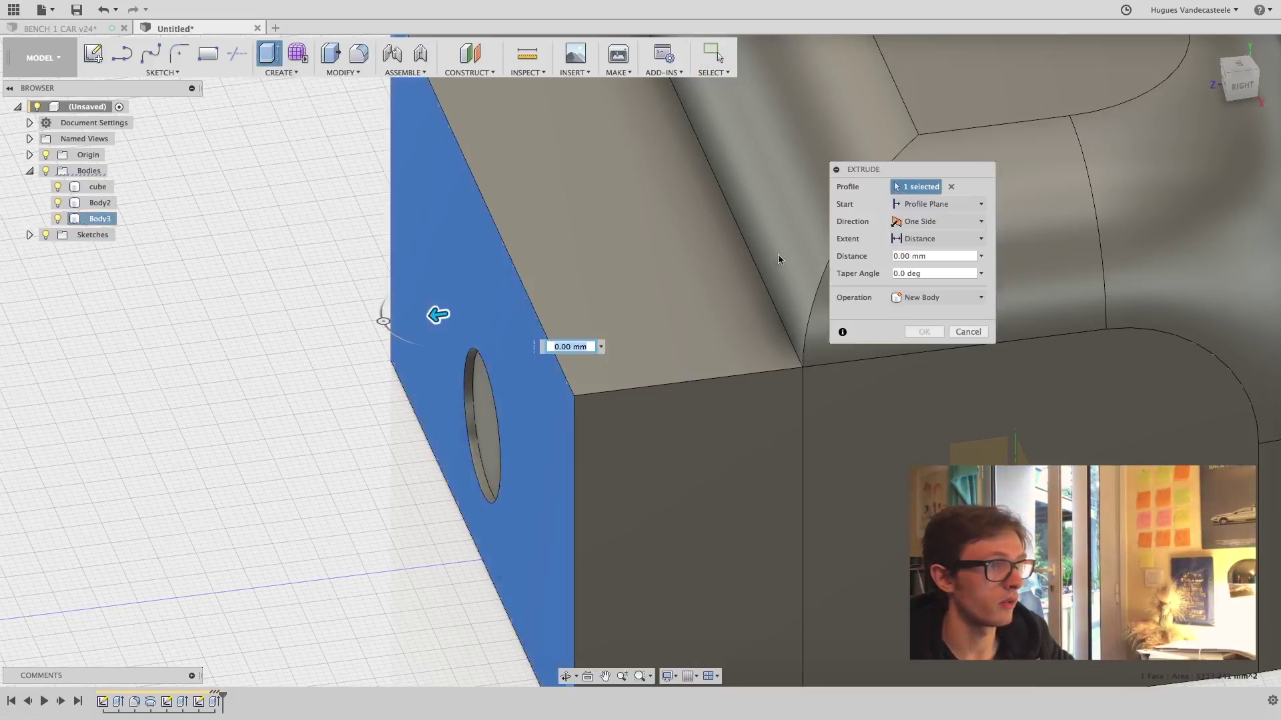
{"action": "left_click_drag", "start_coordinate": [399, 319], "coordinate": [292, 333]}
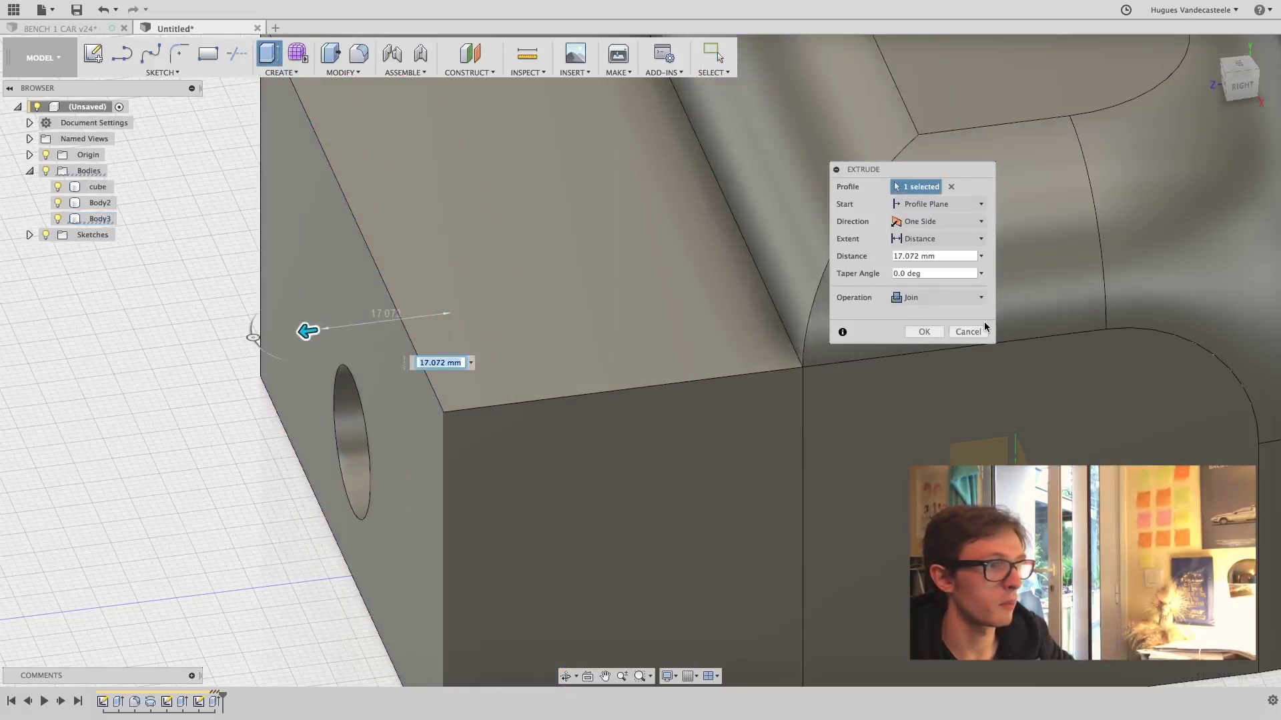
{"action": "left_click", "coordinate": [967, 333]}
Start a sketch on the new body's front face, draw a rectangle between the face's opposite corners and finish the sketch
{"action": "left_click", "coordinate": [94, 53]}
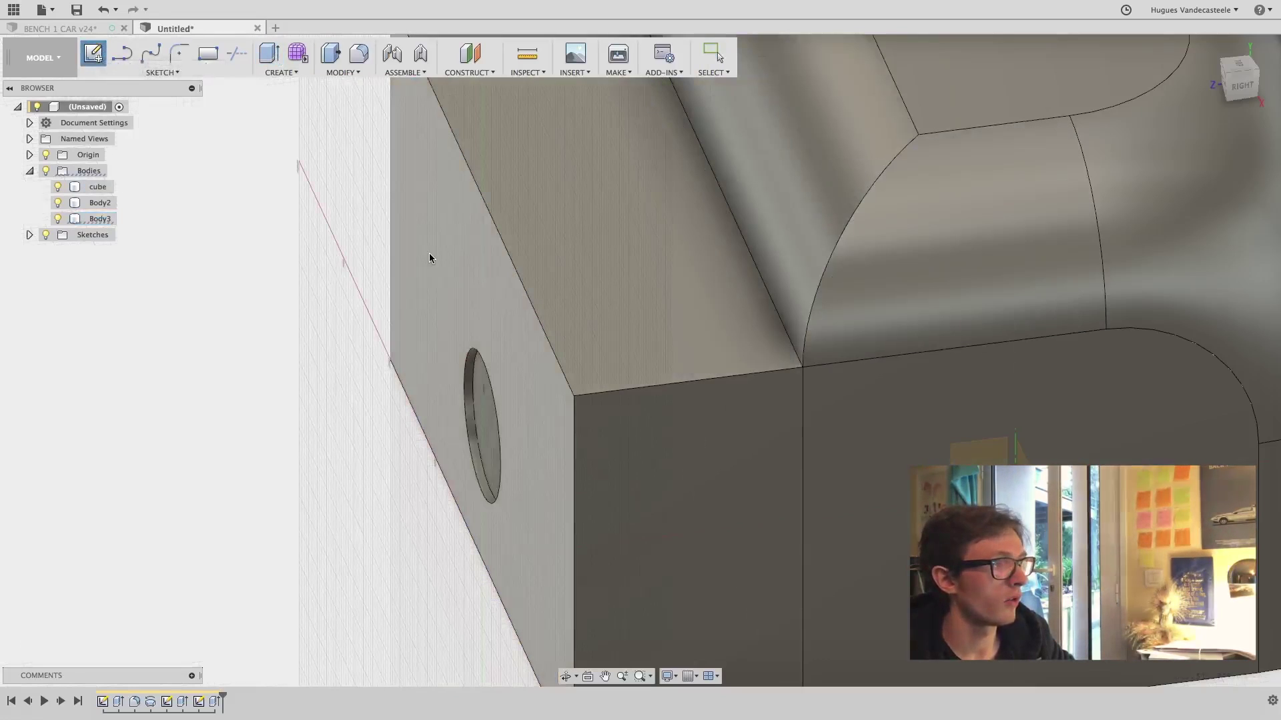
{"action": "left_click", "coordinate": [429, 253]}
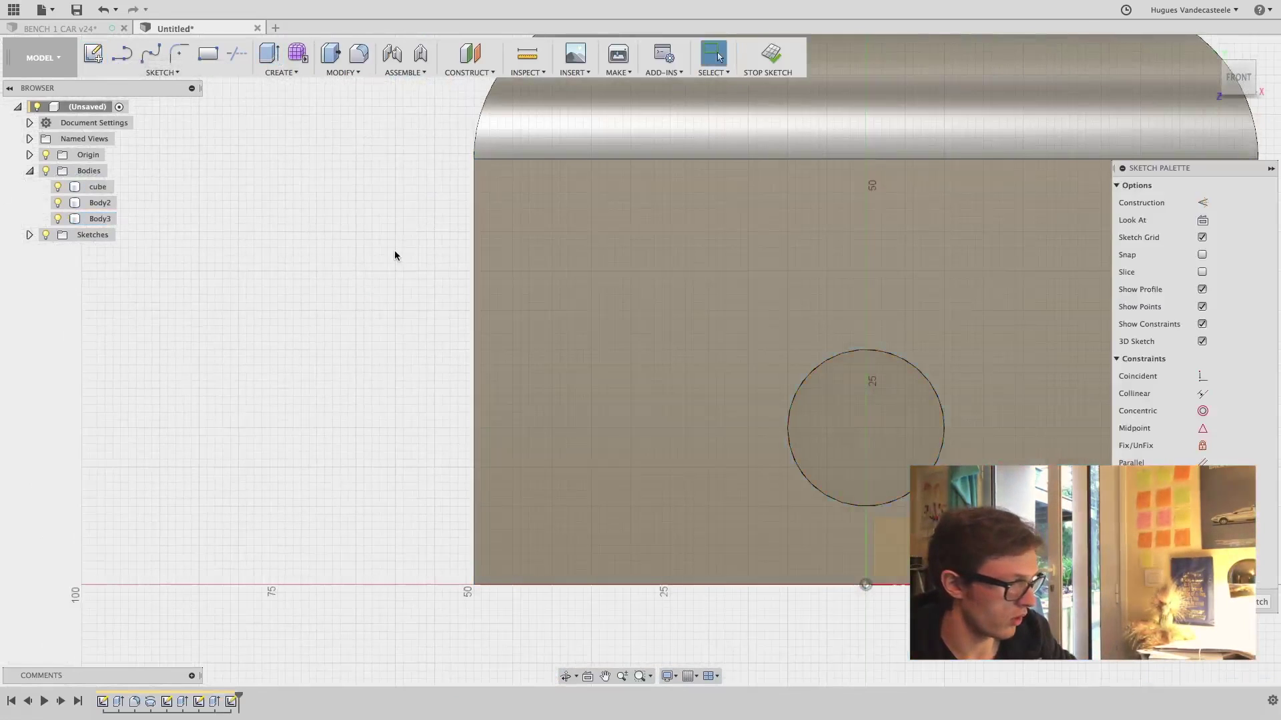
{"action": "key", "text": "r"}
{"action": "left_click", "coordinate": [475, 159]}
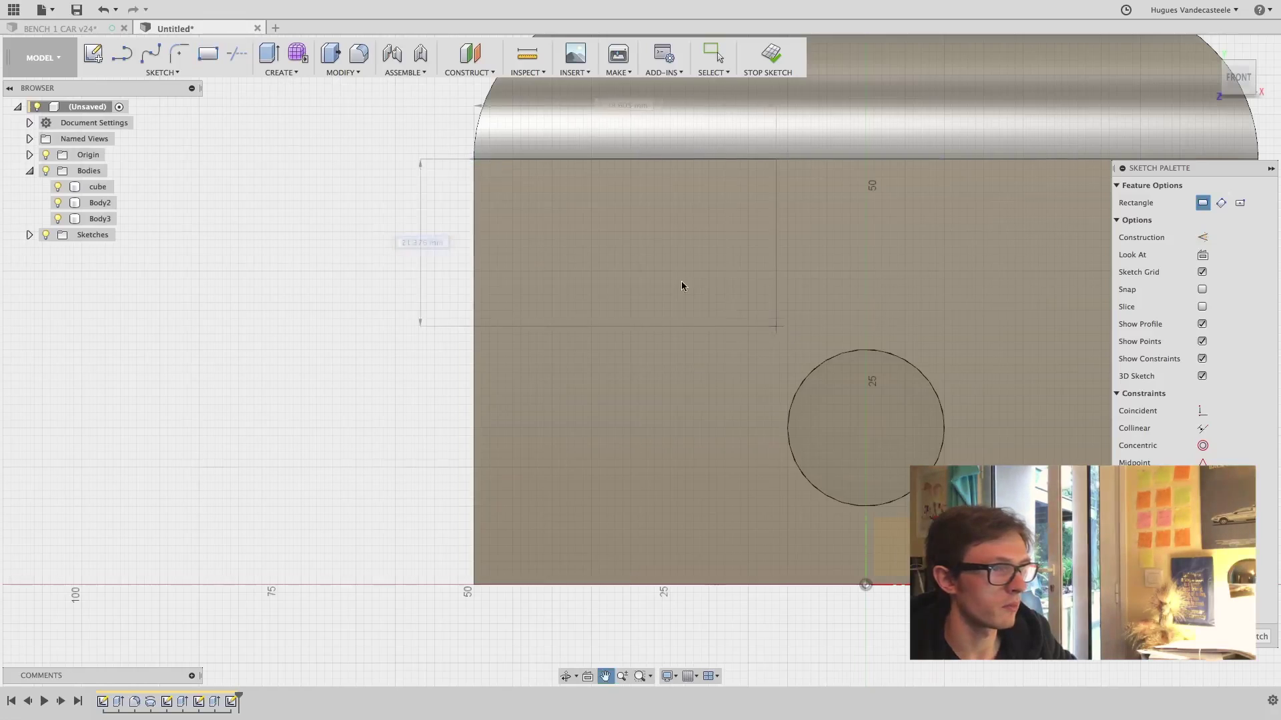
{"action": "left_click", "coordinate": [890, 445]}
{"action": "middle_click_drag", "start_coordinate": [1019, 354], "coordinate": [964, 410], "text": "shift"}
{"action": "middle_click_drag", "start_coordinate": [756, 280], "coordinate": [613, 364]}
{"action": "key", "text": "e"}
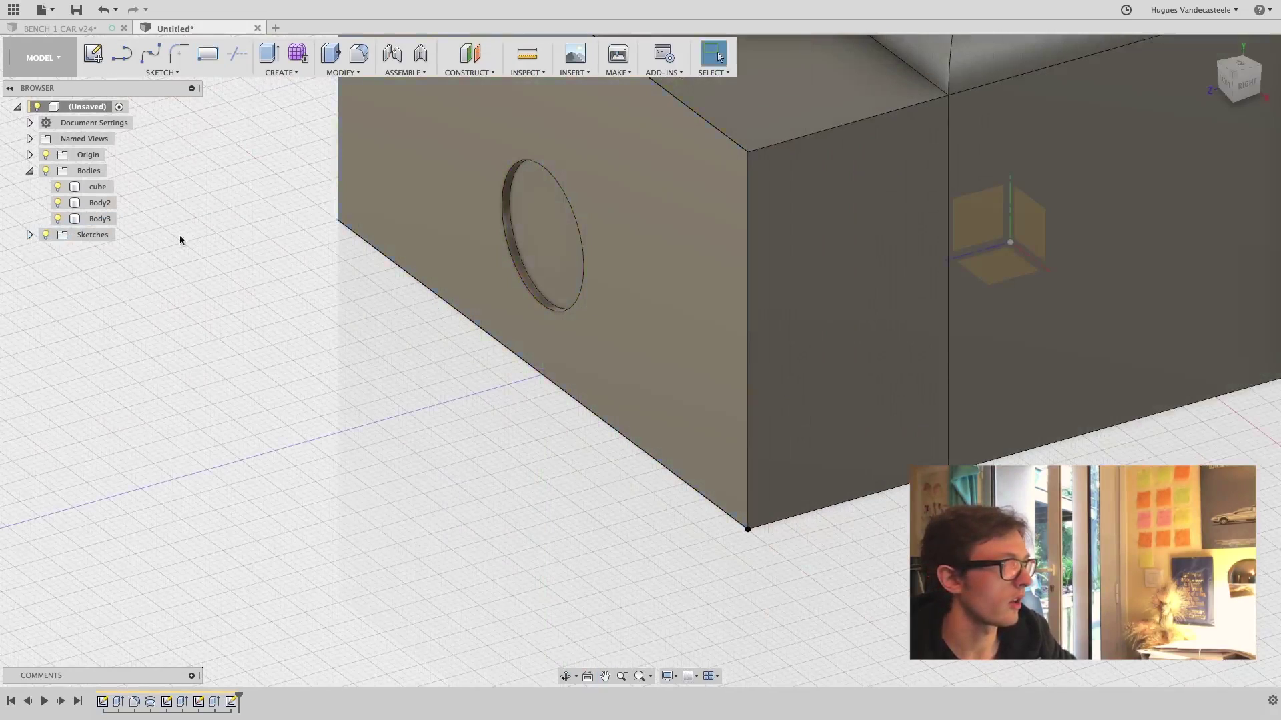
Expand the list of sketches and select the new front-face profile surrounding the circular hole
{"action": "left_click", "coordinate": [30, 235]}
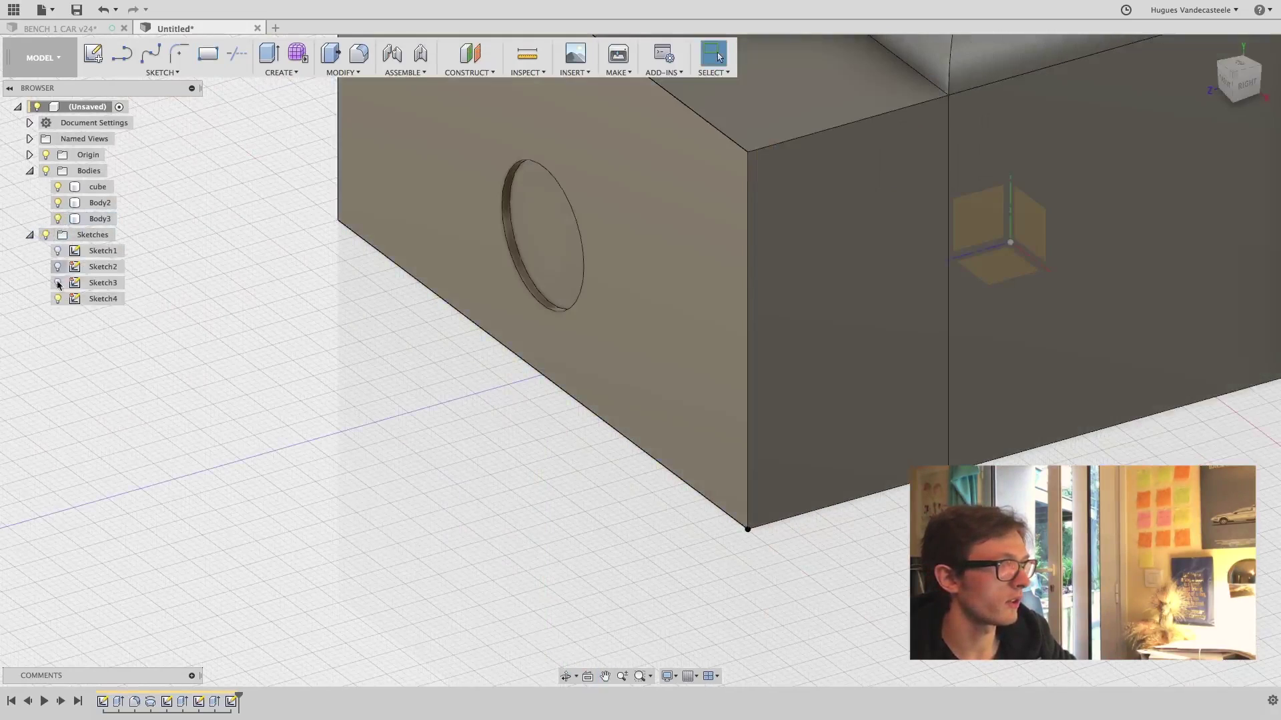
{"action": "left_click", "coordinate": [398, 149]}
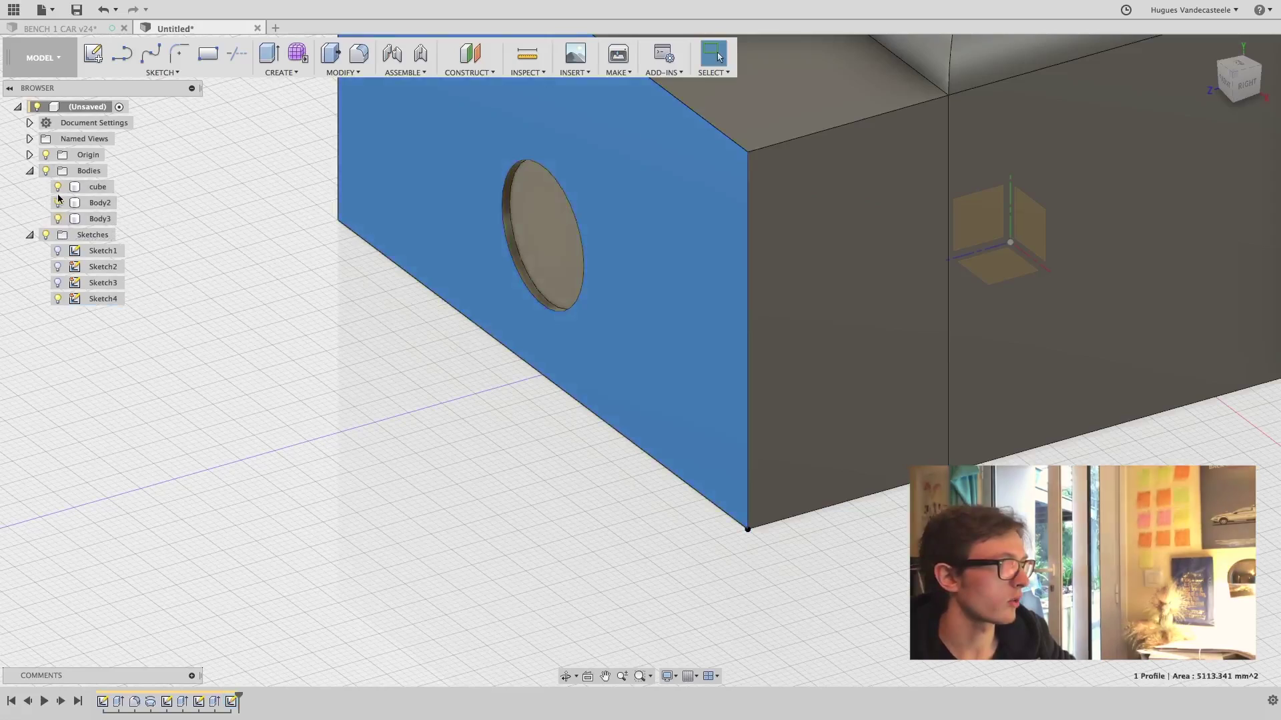
With Body3 hidden for selection, extrude both Sketch4 profiles about 5.08 mm outward using the Join operation, with Body3 shown again to receive it
{"action": "left_click", "coordinate": [57, 218]}
{"action": "left_click", "coordinate": [511, 394]}
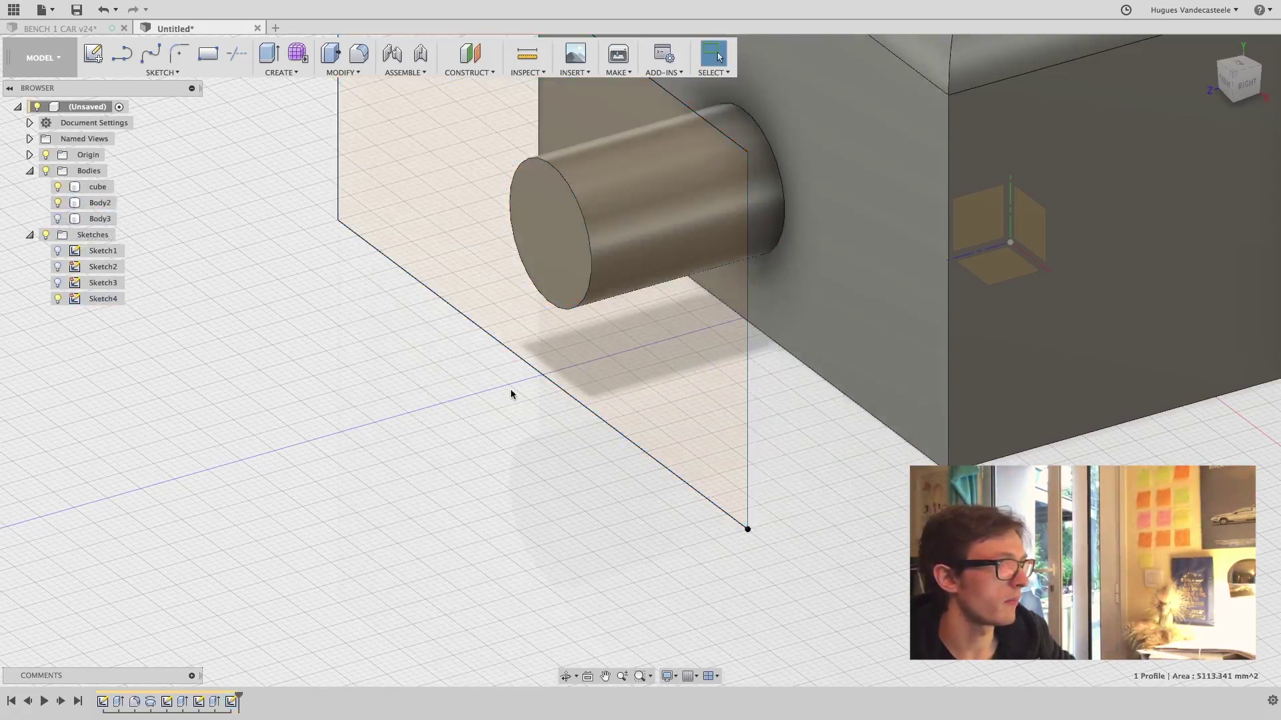
{"action": "left_click", "coordinate": [461, 175]}
{"action": "left_click", "coordinate": [528, 217], "text": "shift"}
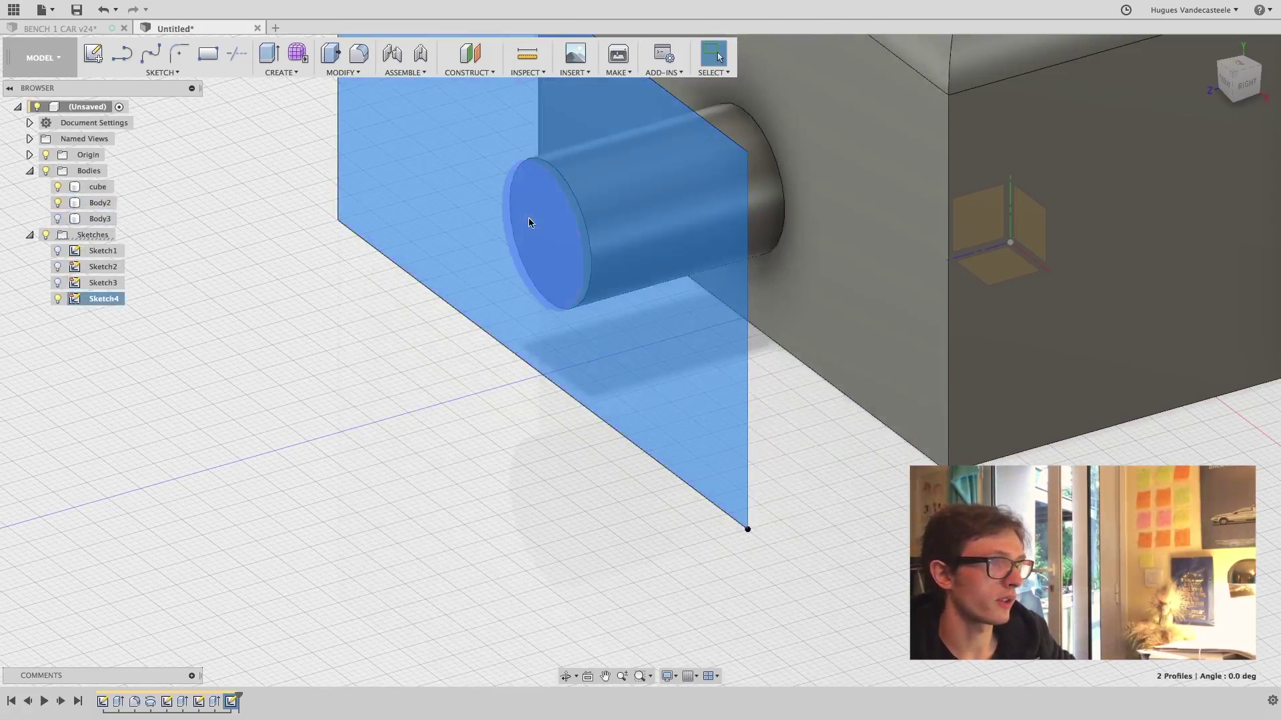
{"action": "middle_click_drag", "start_coordinate": [362, 294], "coordinate": [242, 178]}
{"action": "left_click", "coordinate": [220, 192], "text": "shift"}
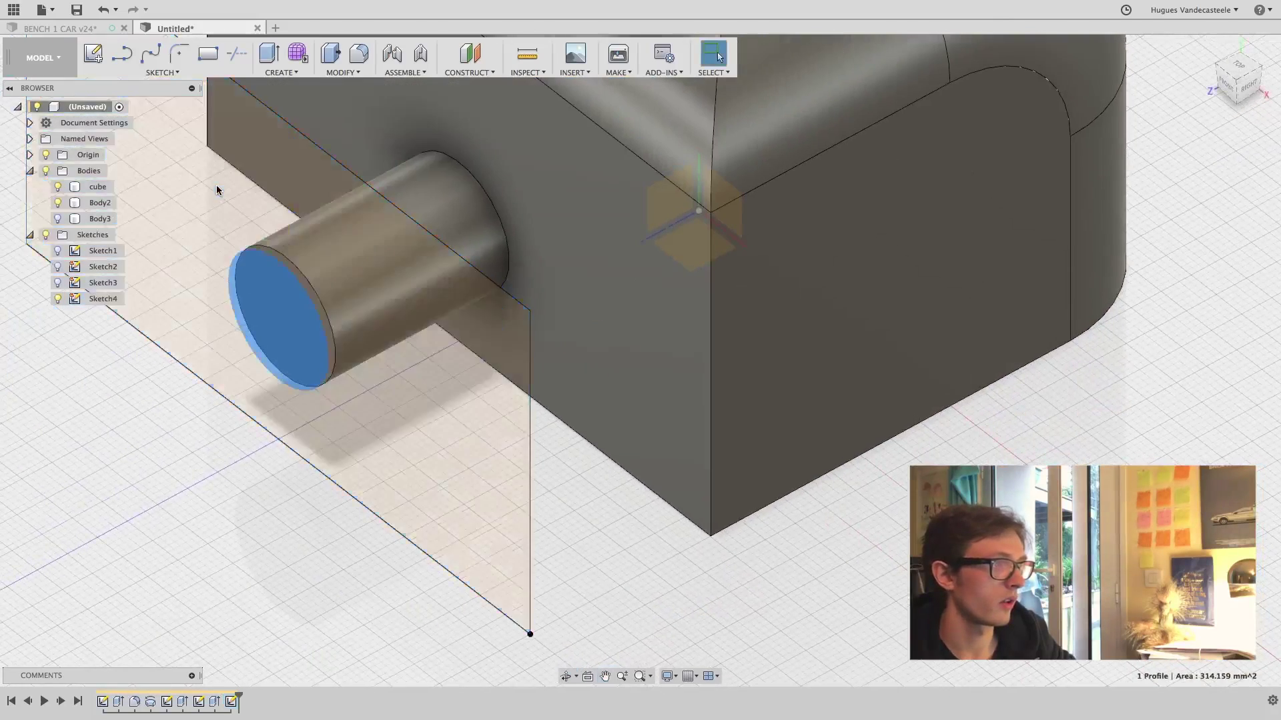
{"action": "left_click", "coordinate": [229, 449]}
{"action": "left_click", "coordinate": [469, 390]}
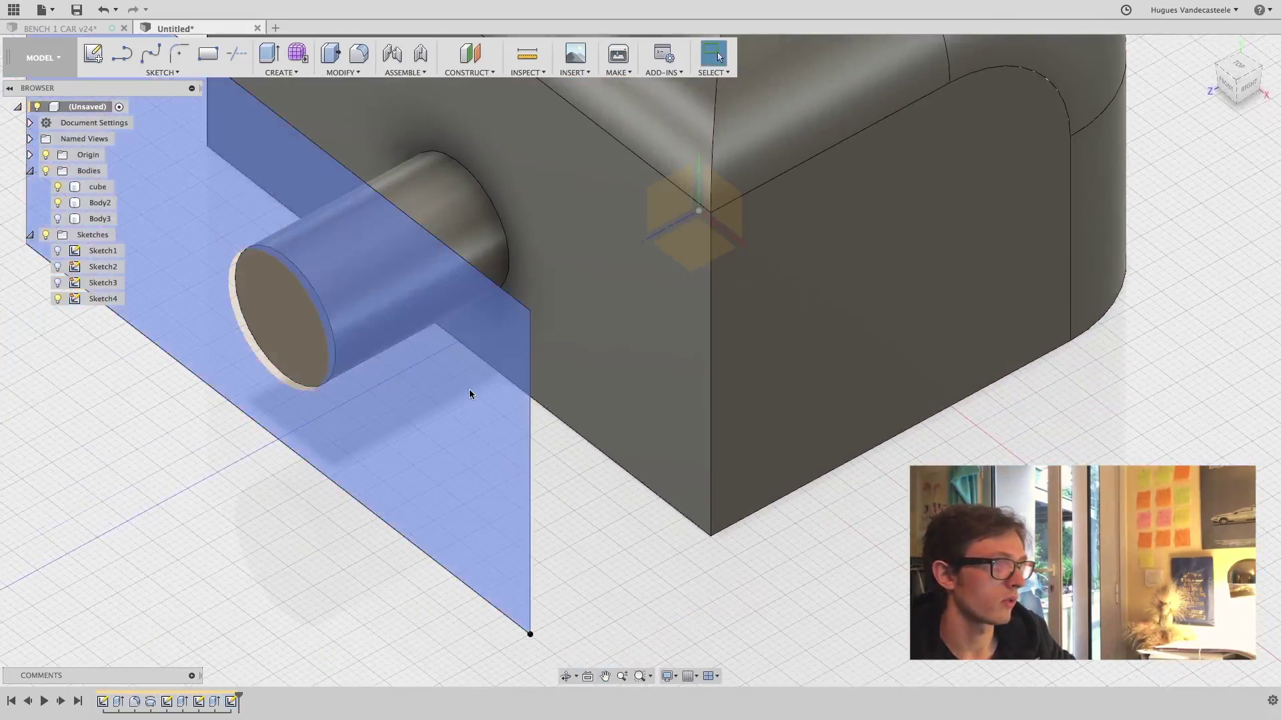
{"action": "left_click", "coordinate": [235, 313], "text": "shift"}
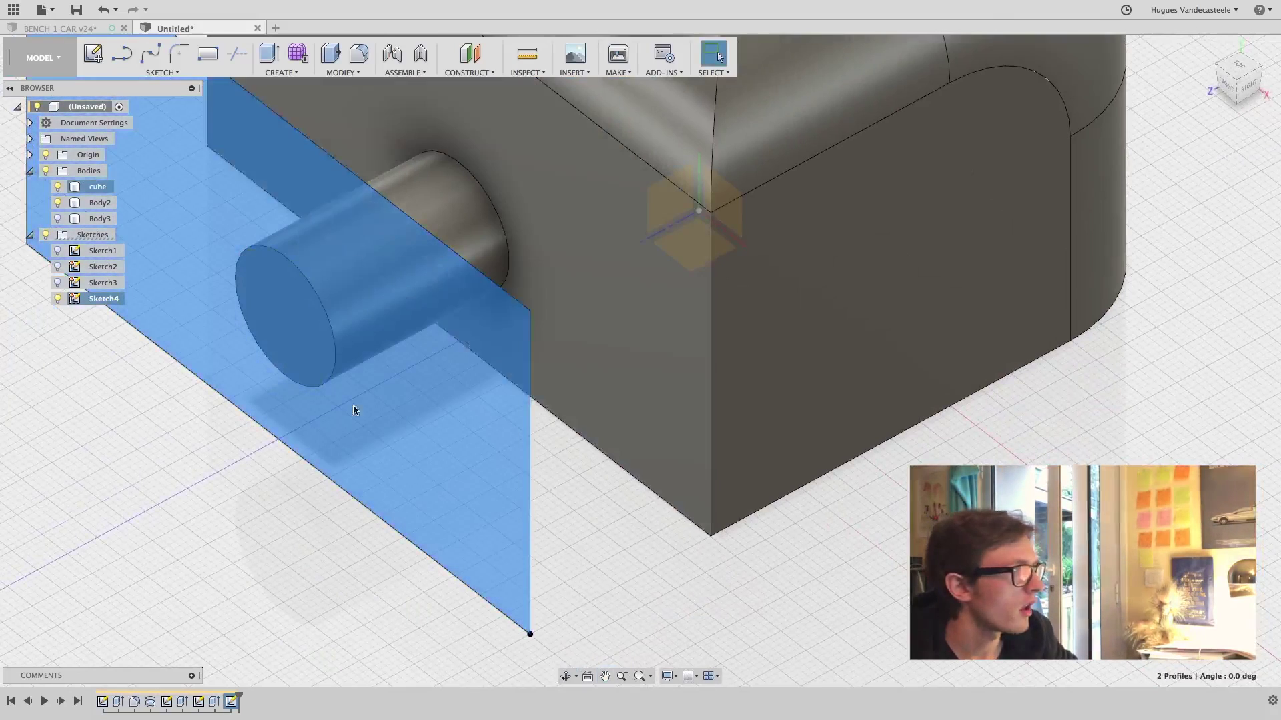
{"action": "left_click", "coordinate": [268, 54]}
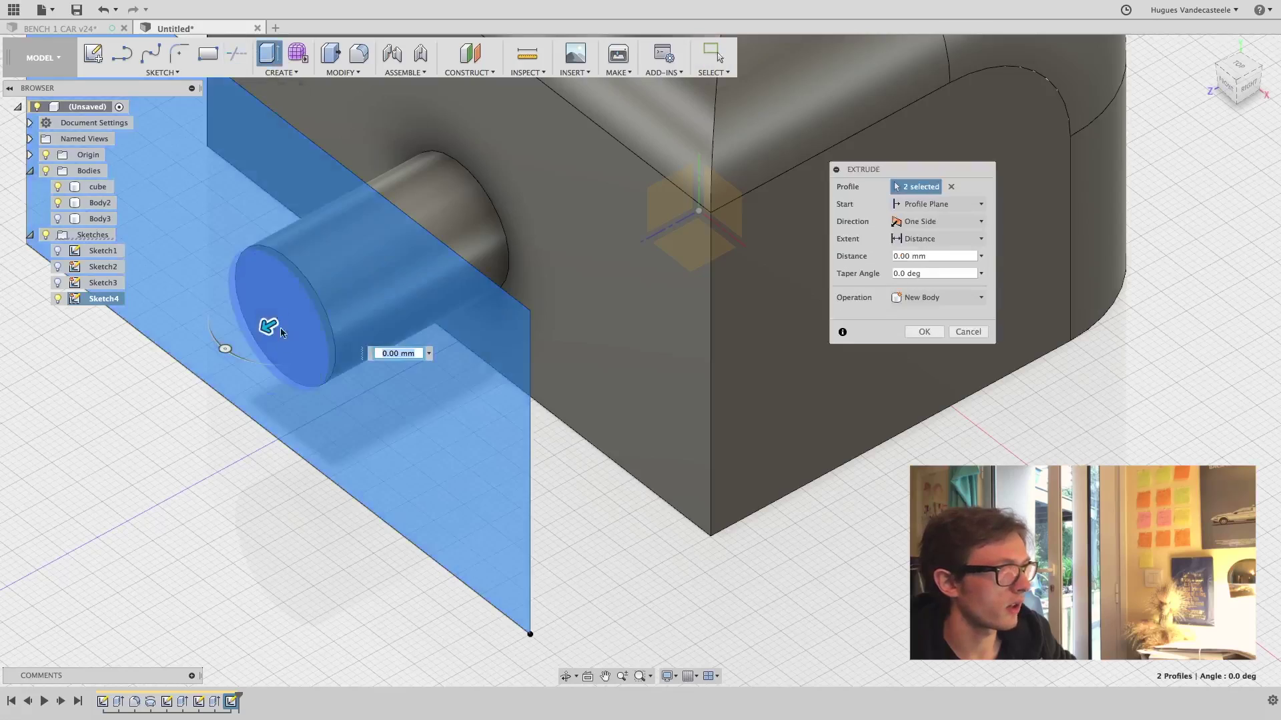
{"action": "left_click_drag", "start_coordinate": [258, 341], "coordinate": [227, 356]}
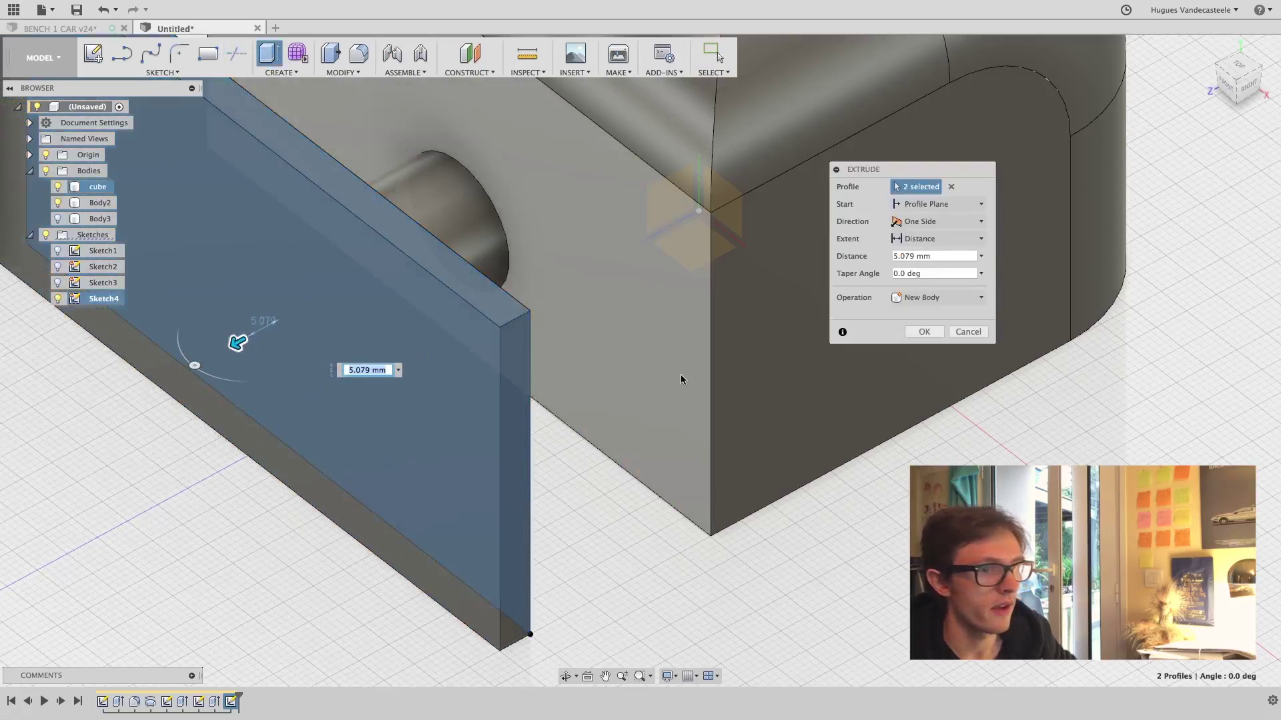
{"action": "left_click", "coordinate": [936, 297]}
{"action": "left_click", "coordinate": [921, 314]}
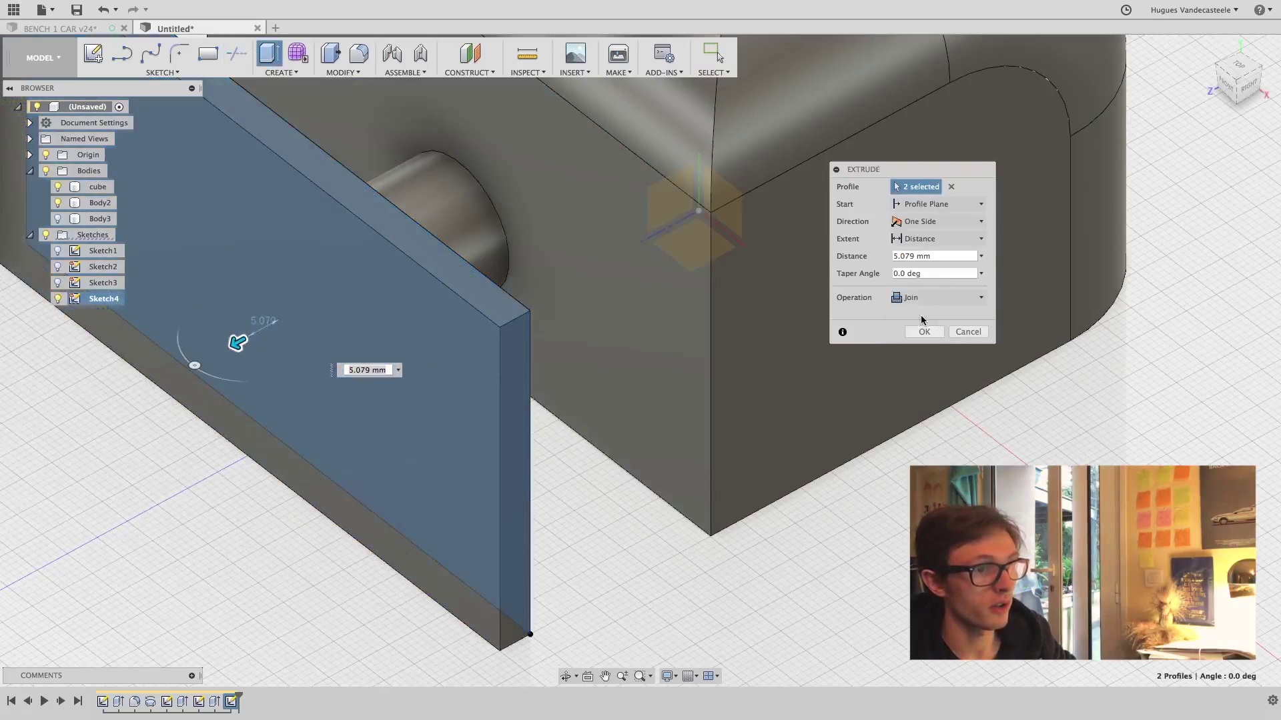
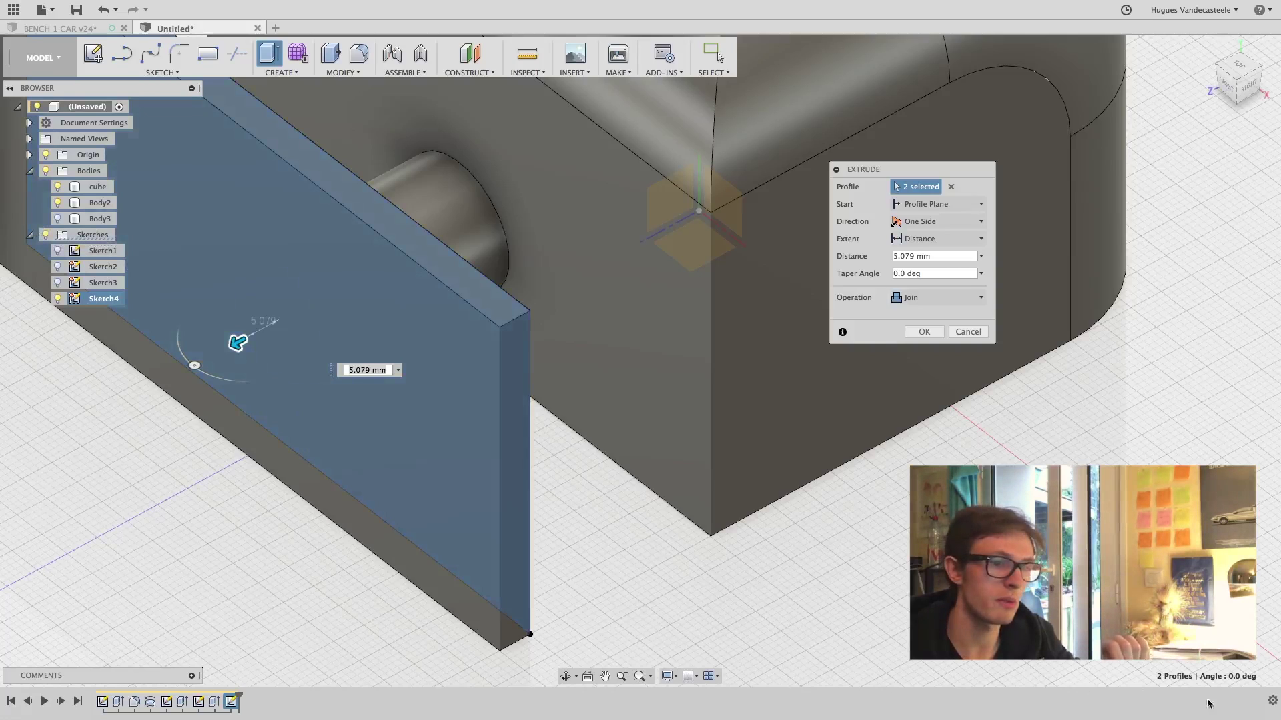
{"action": "left_click", "coordinate": [58, 218]}
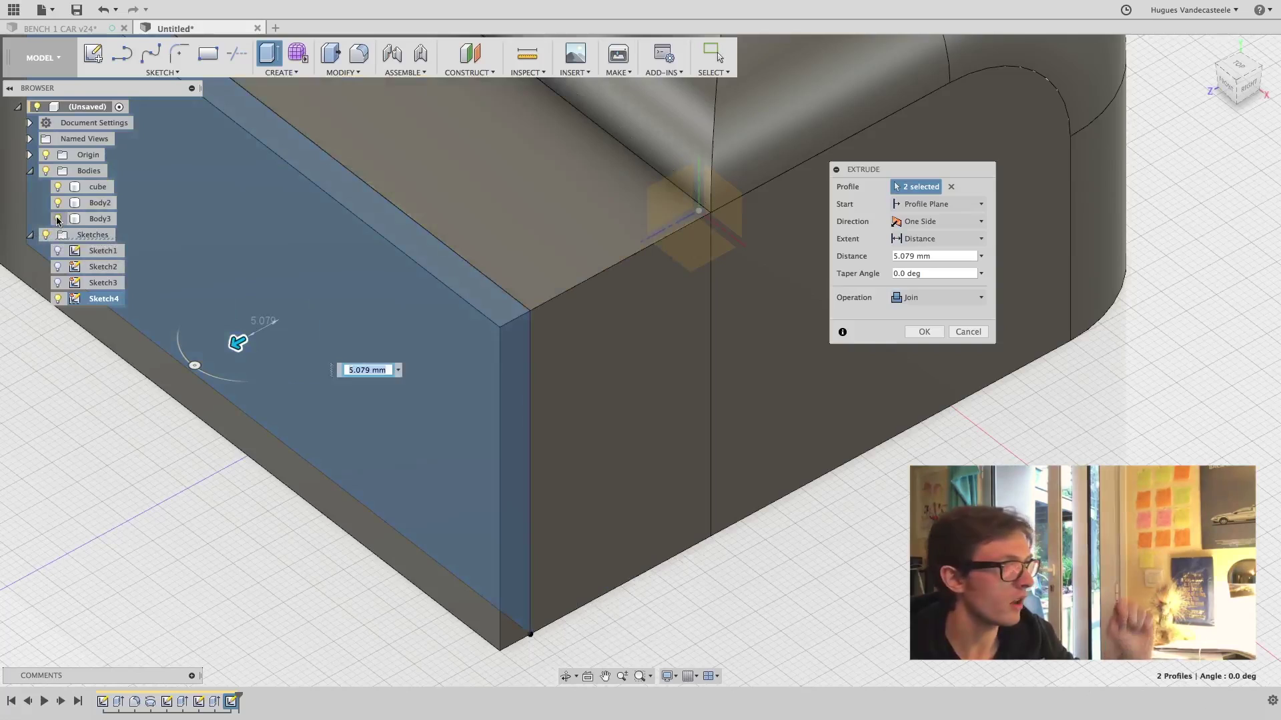
{"action": "left_click", "coordinate": [920, 330]}
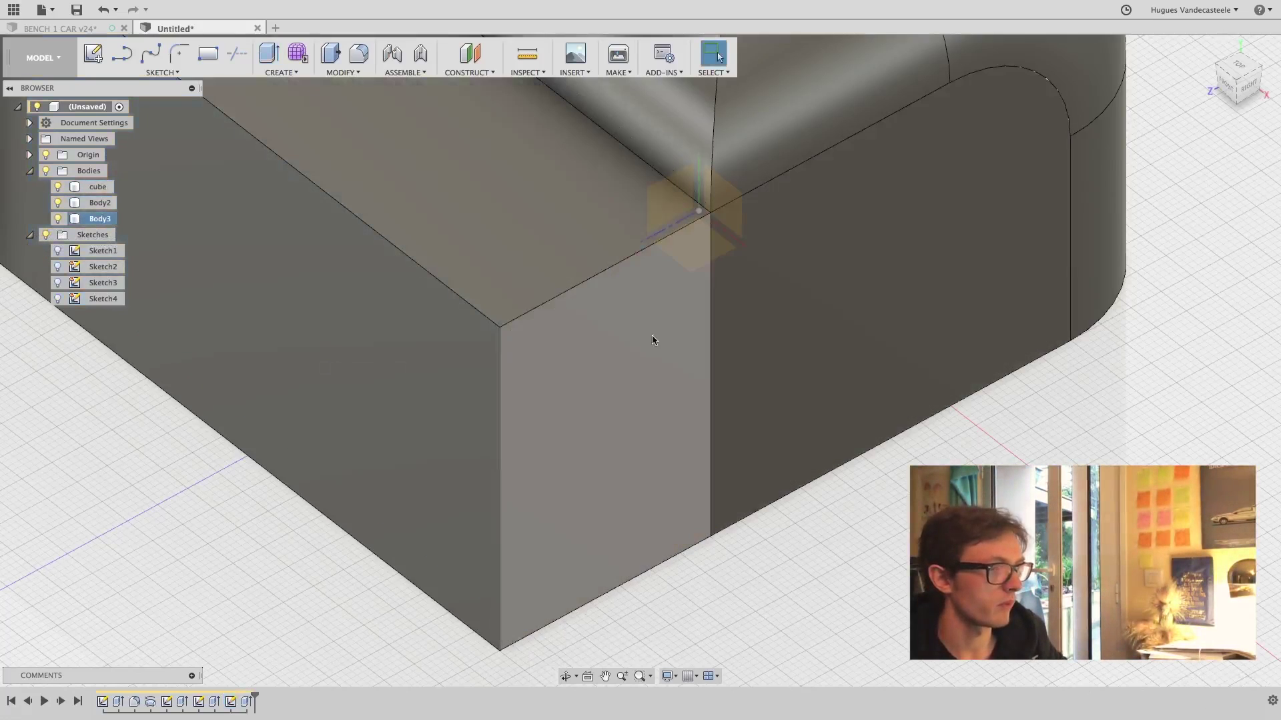
Inspect the internal cylinder in the Wireframe with Hidden Edges visual style, and restore Shaded with Visible Edges Only
{"action": "middle_click_drag", "start_coordinate": [652, 341], "coordinate": [662, 314], "text": "shift"}
{"action": "key", "text": "Escape"}
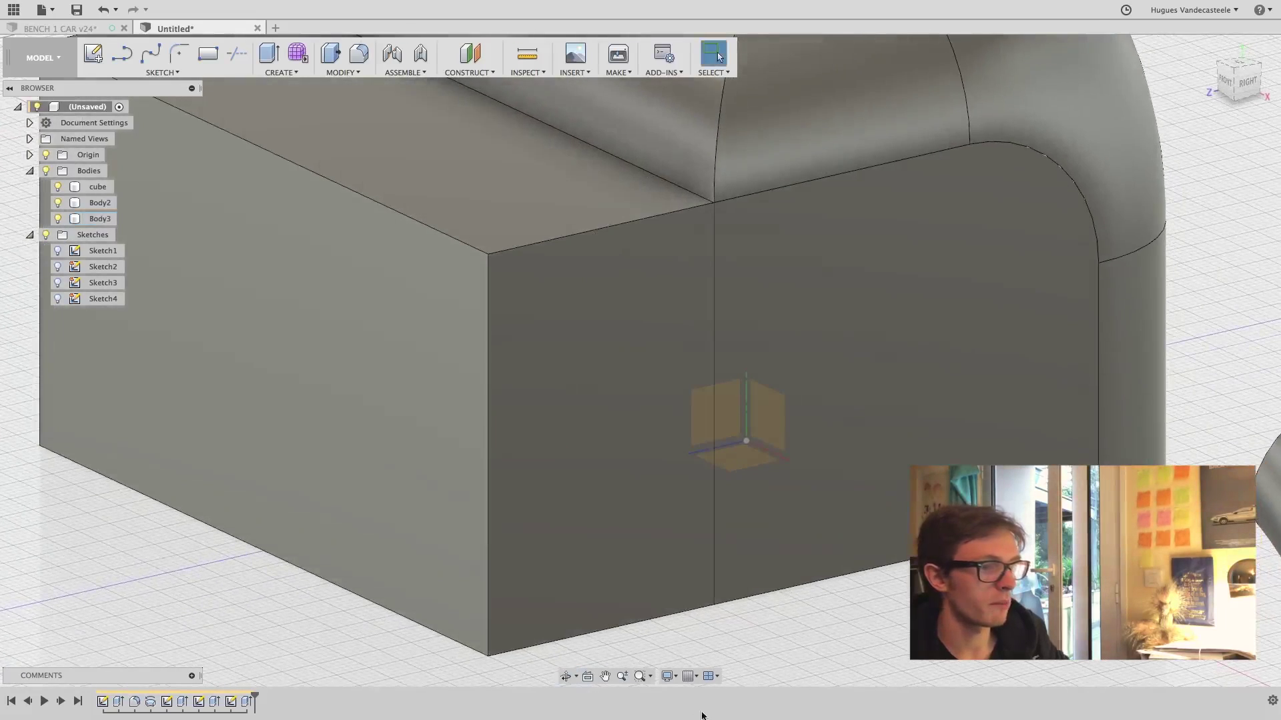
{"action": "left_click", "coordinate": [671, 677]}
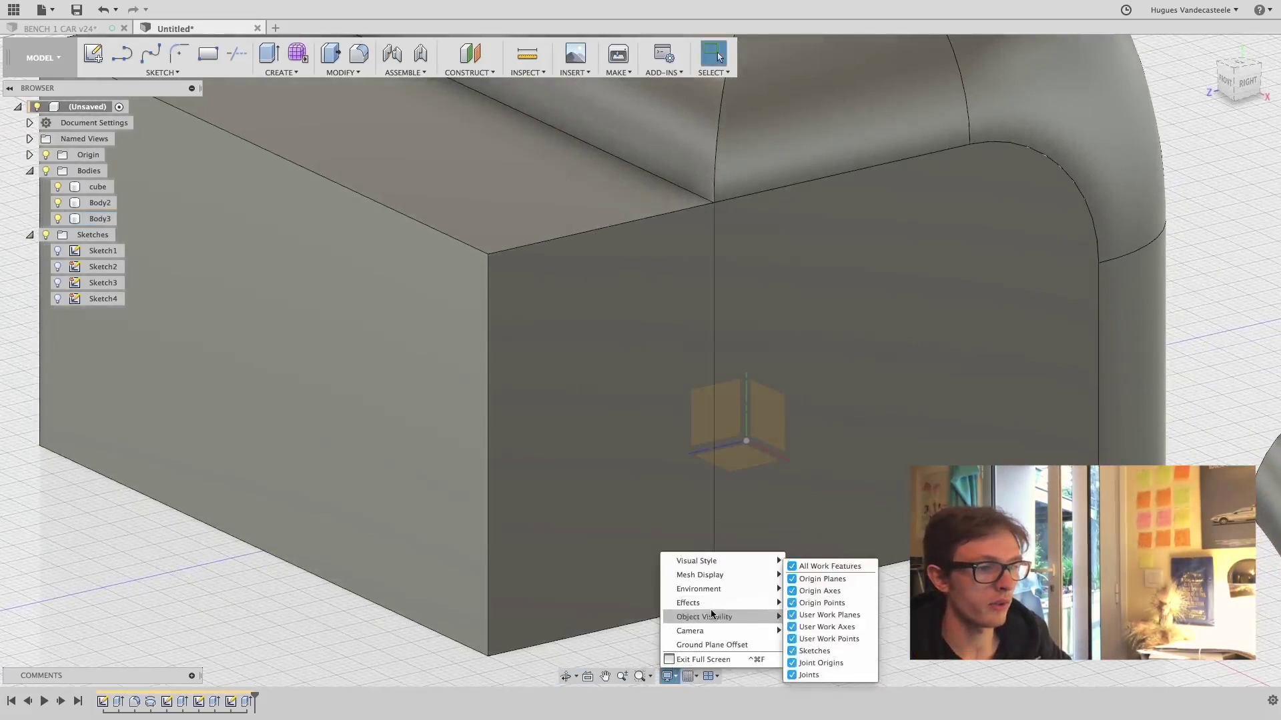
{"action": "mouse_move", "coordinate": [733, 604]}
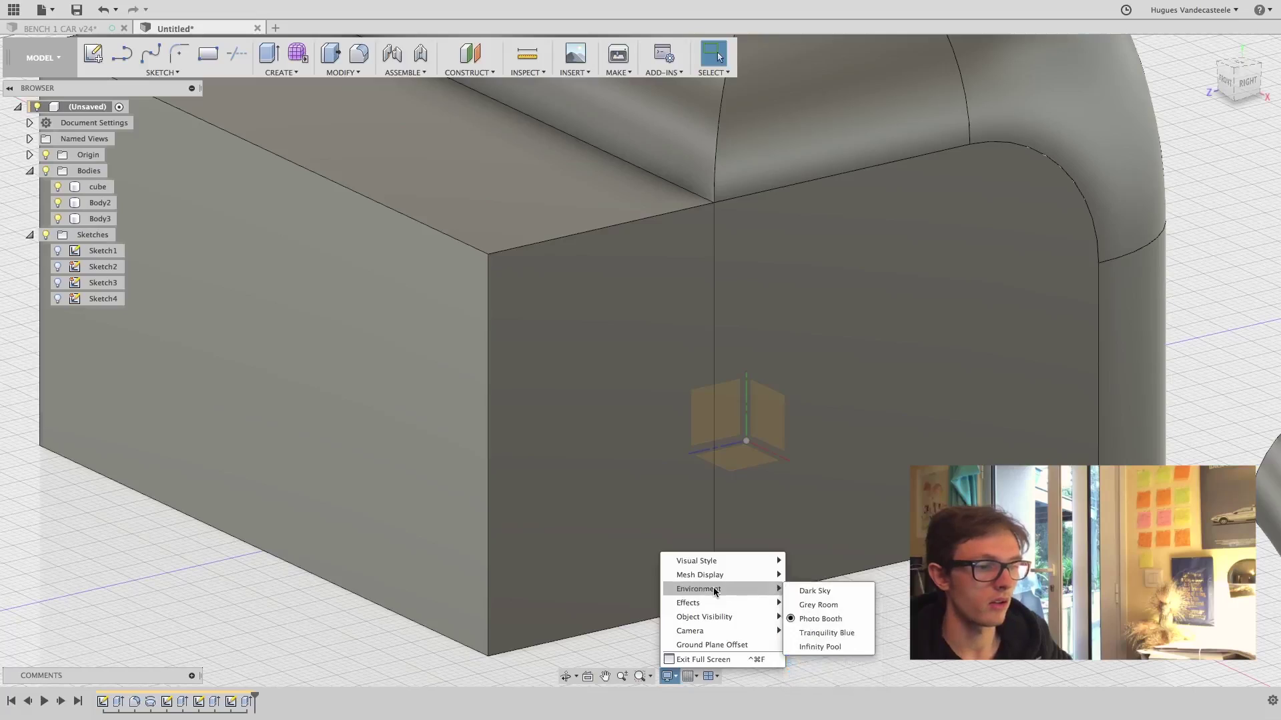
{"action": "mouse_move", "coordinate": [725, 564]}
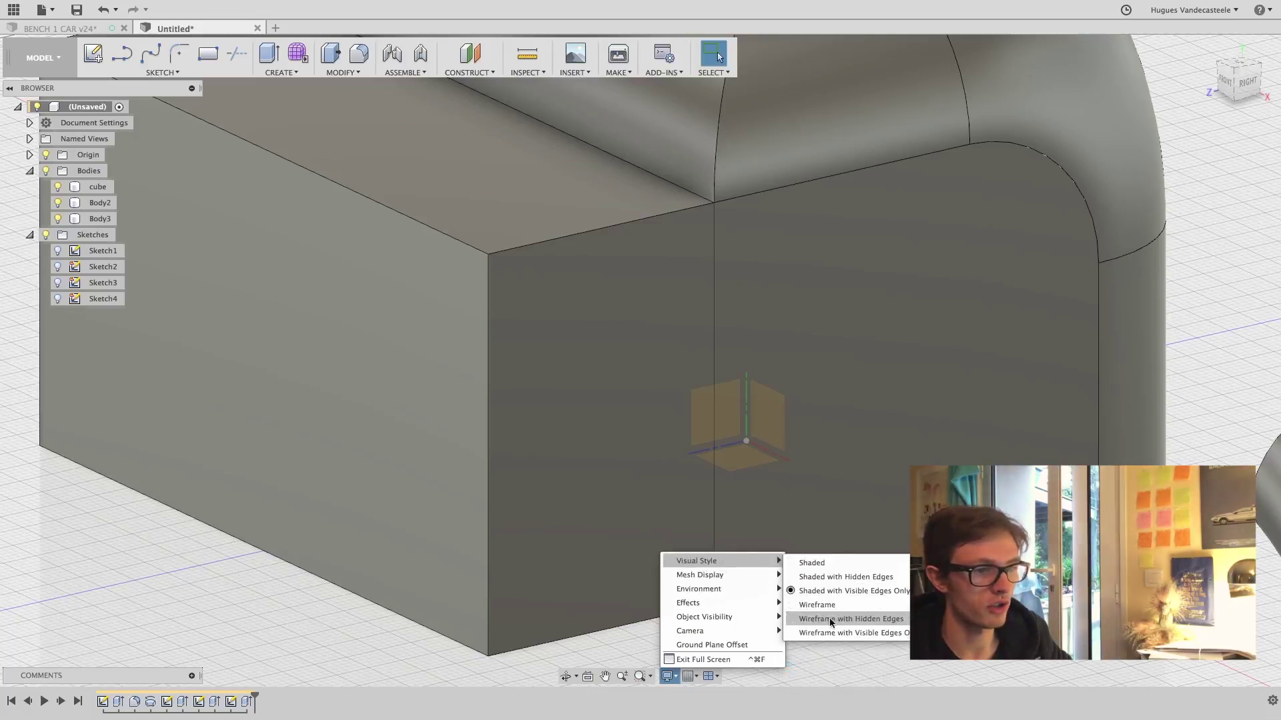
{"action": "left_click", "coordinate": [845, 619]}
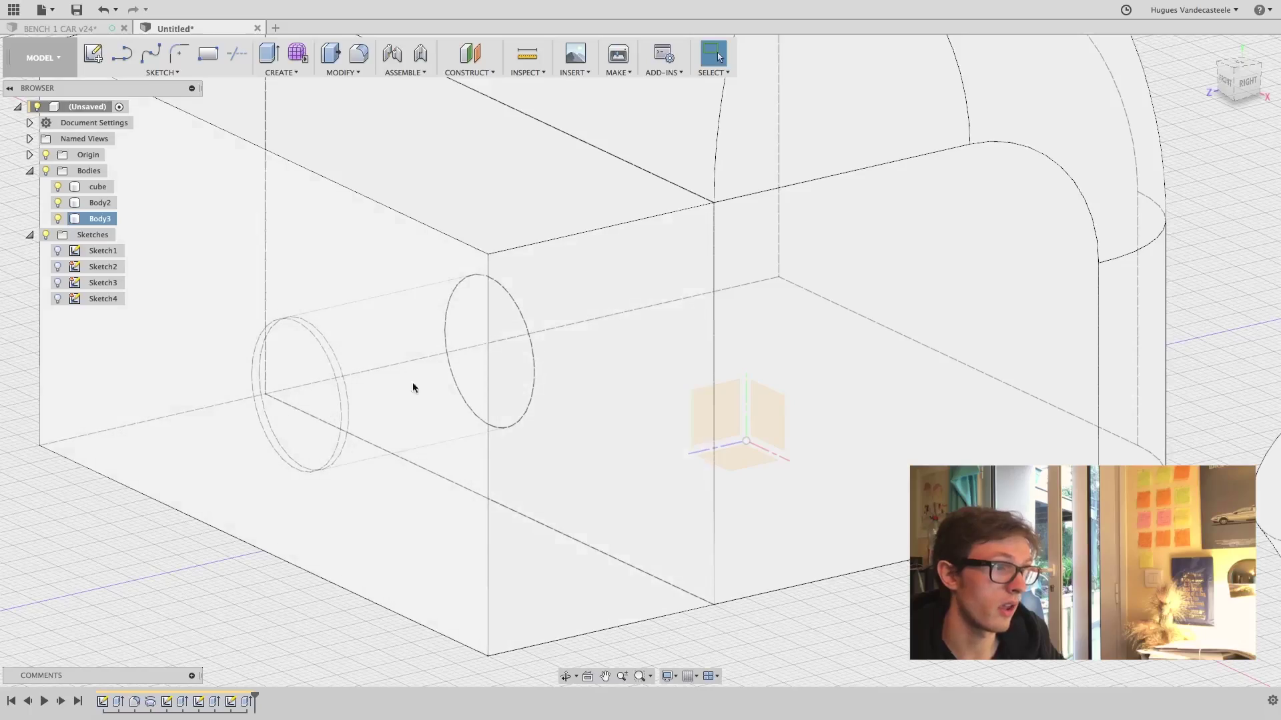
{"action": "mouse_move", "coordinate": [390, 360]}
{"action": "middle_mouse_down", "text": "shift"}
{"action": "mouse_move", "coordinate": [314, 360]}
{"action": "mouse_move", "coordinate": [532, 375]}
{"action": "mouse_move", "coordinate": [519, 302]}
{"action": "mouse_move", "coordinate": [618, 292]}
{"action": "mouse_move", "coordinate": [503, 328]}
{"action": "mouse_move", "coordinate": [346, 354]}
{"action": "mouse_move", "coordinate": [406, 350]}
{"action": "middle_mouse_up", "text": "shift"}
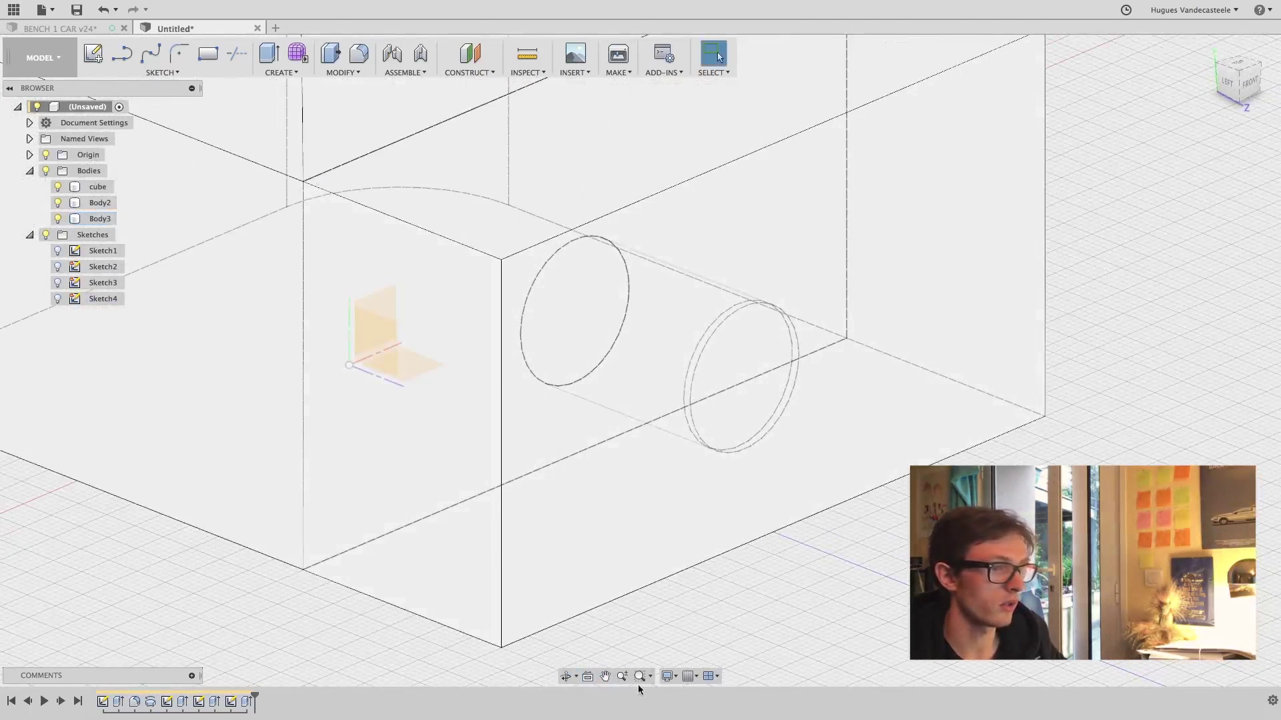
{"action": "left_click", "coordinate": [669, 676]}
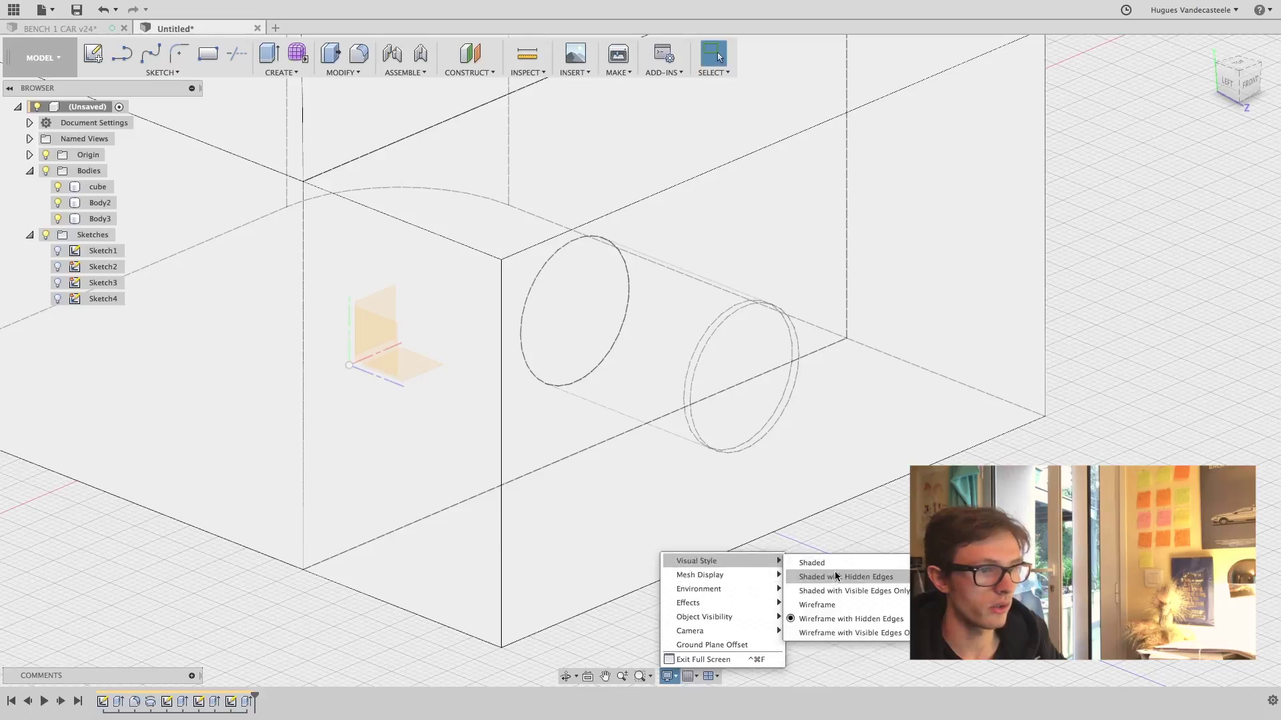
{"action": "left_click", "coordinate": [830, 590]}
{"action": "middle_click_drag", "start_coordinate": [514, 460], "coordinate": [677, 429]}
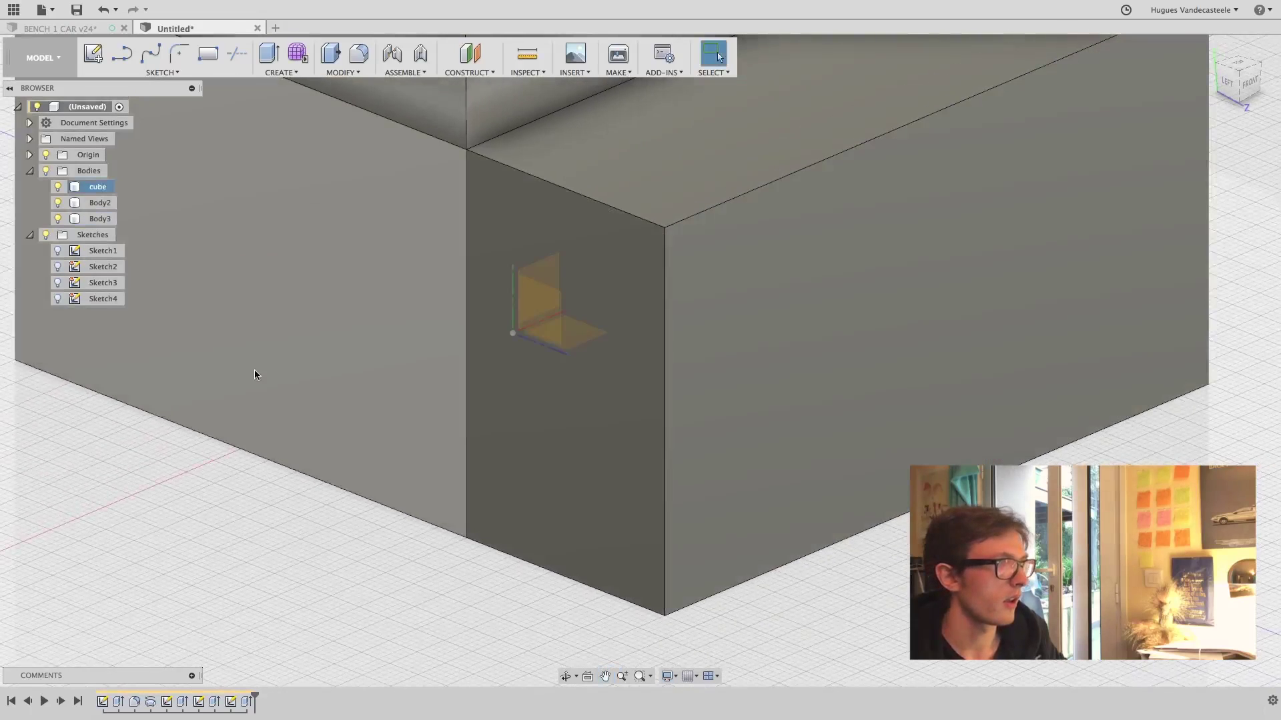
Create a component from the cube body
{"action": "scroll", "coordinate": [315, 410], "scroll_direction": "down", "scroll_amount": 5}
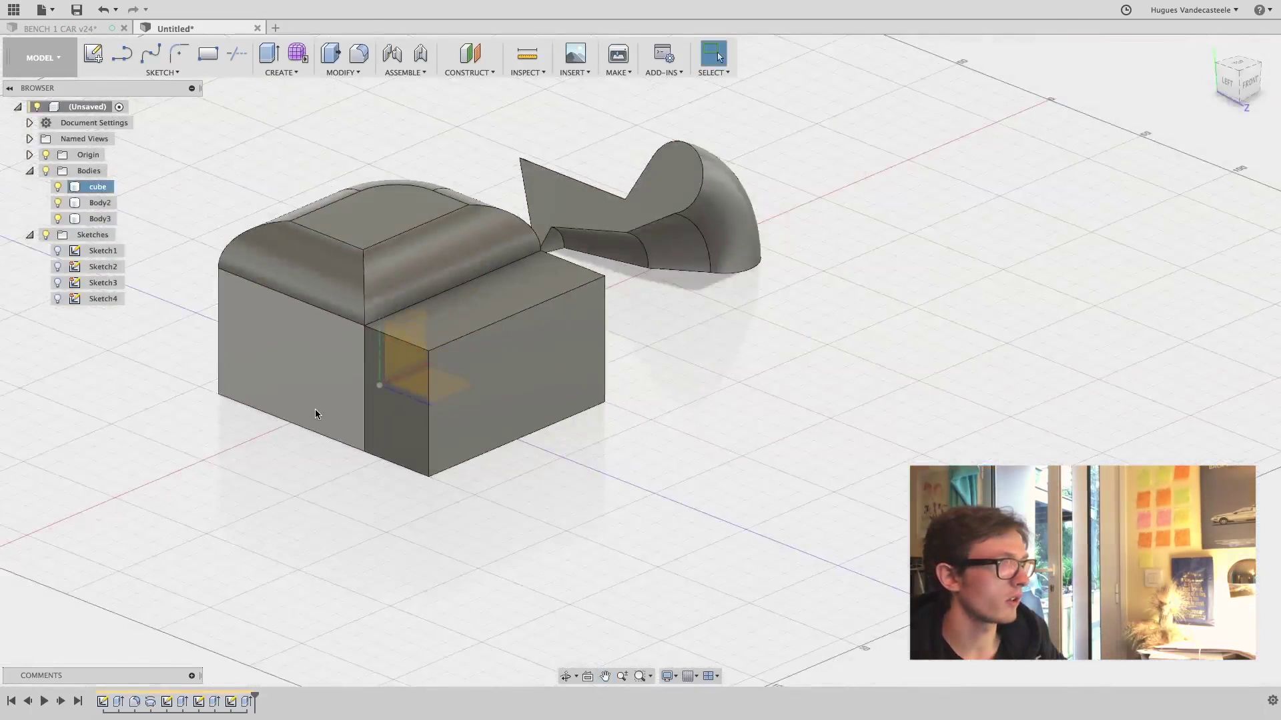
{"action": "left_click", "coordinate": [100, 187]}
{"action": "left_click", "coordinate": [100, 219], "text": "shift"}
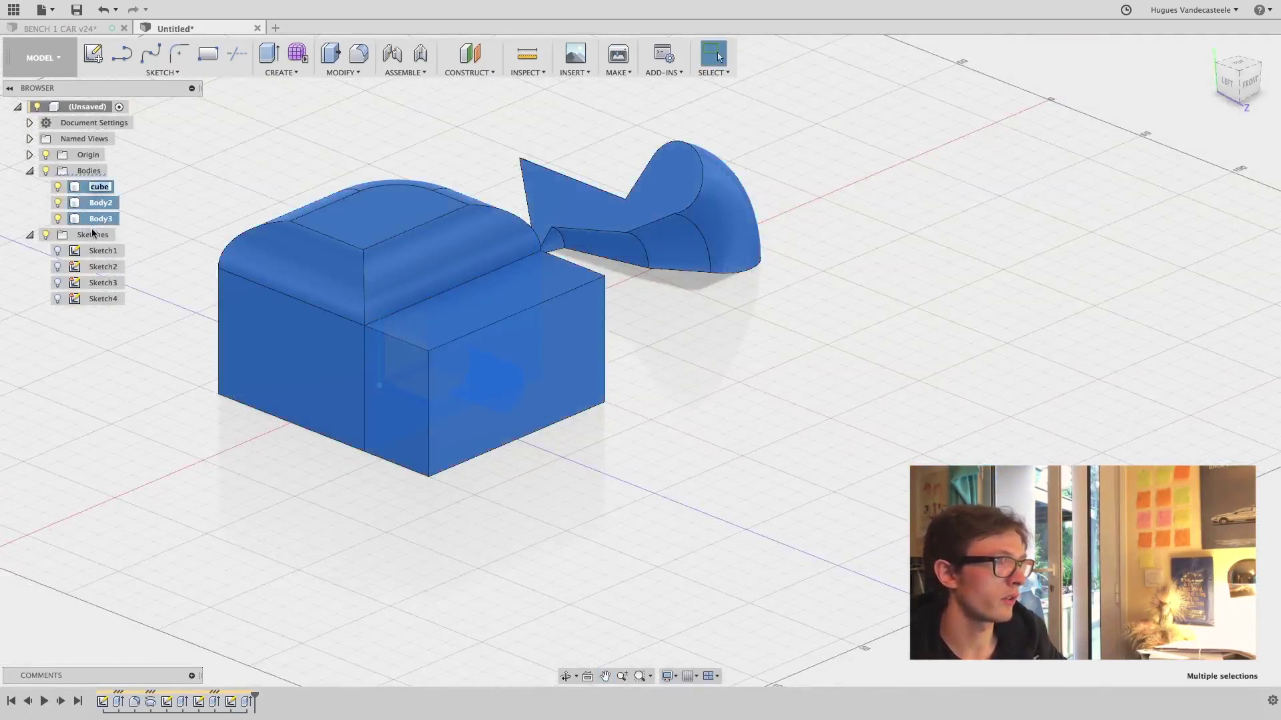
{"action": "left_click", "coordinate": [100, 187]}
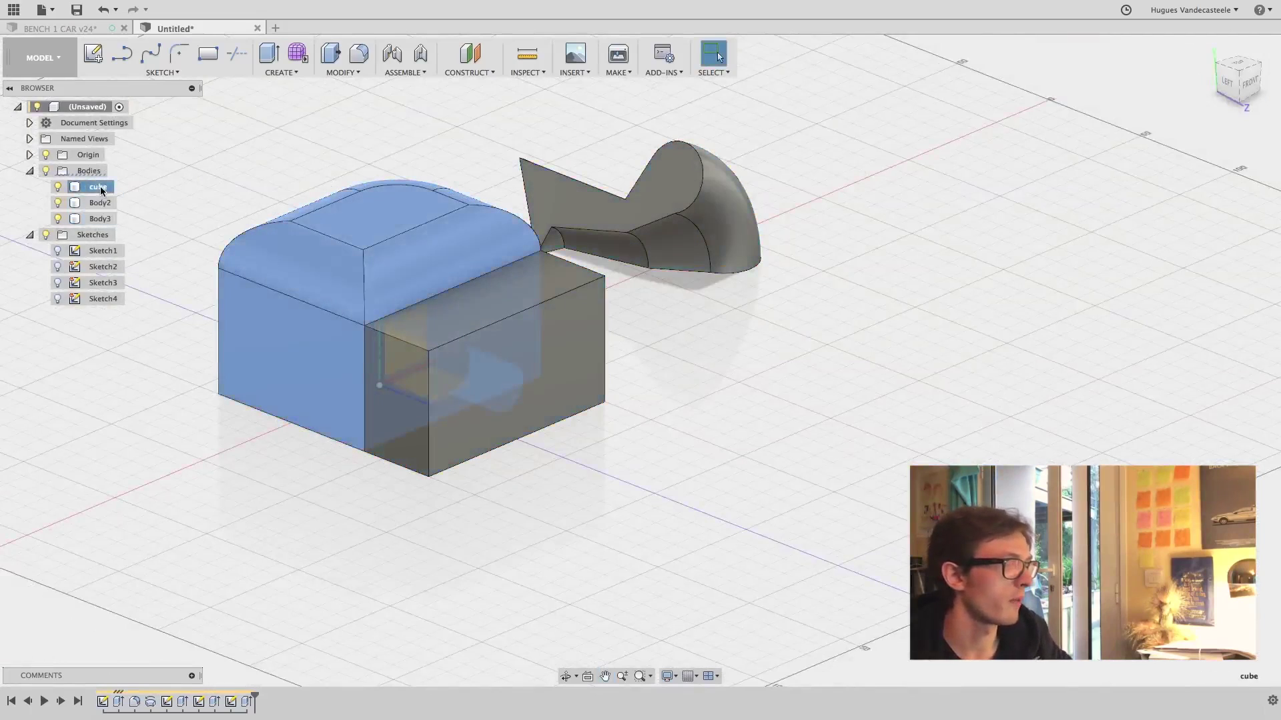
{"action": "right_click", "coordinate": [102, 189]}
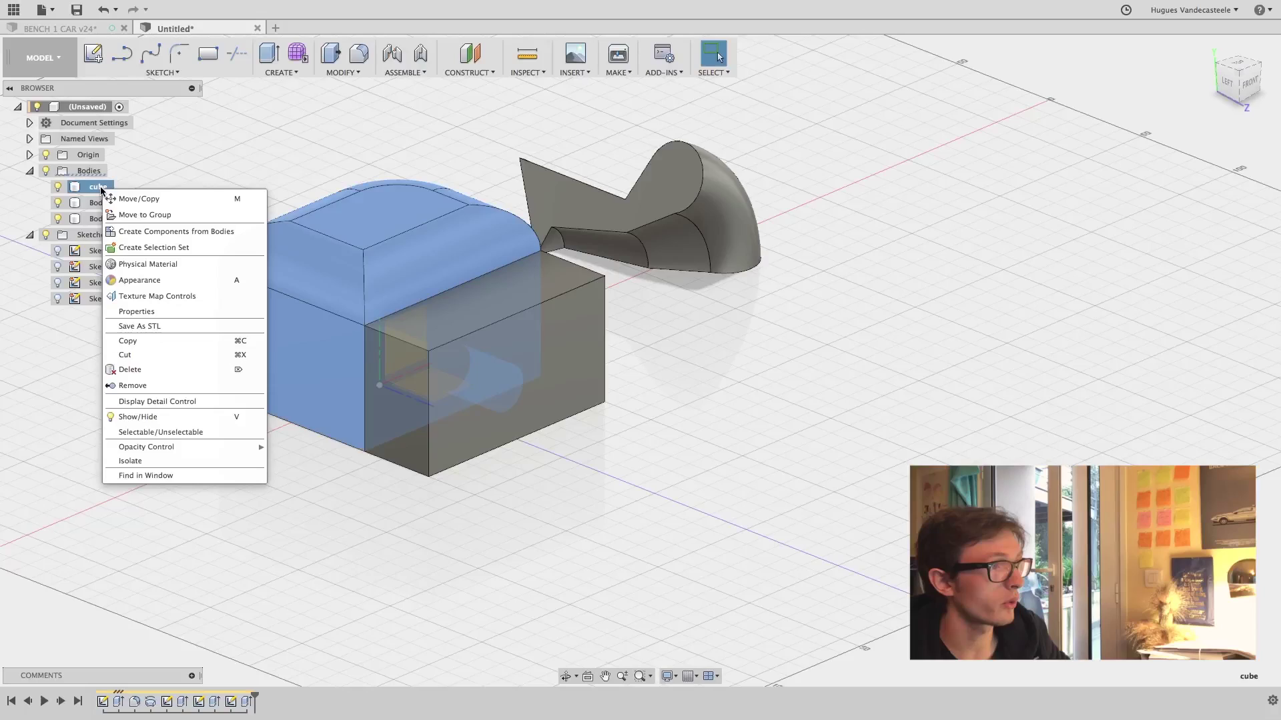
{"action": "left_click", "coordinate": [128, 231]}
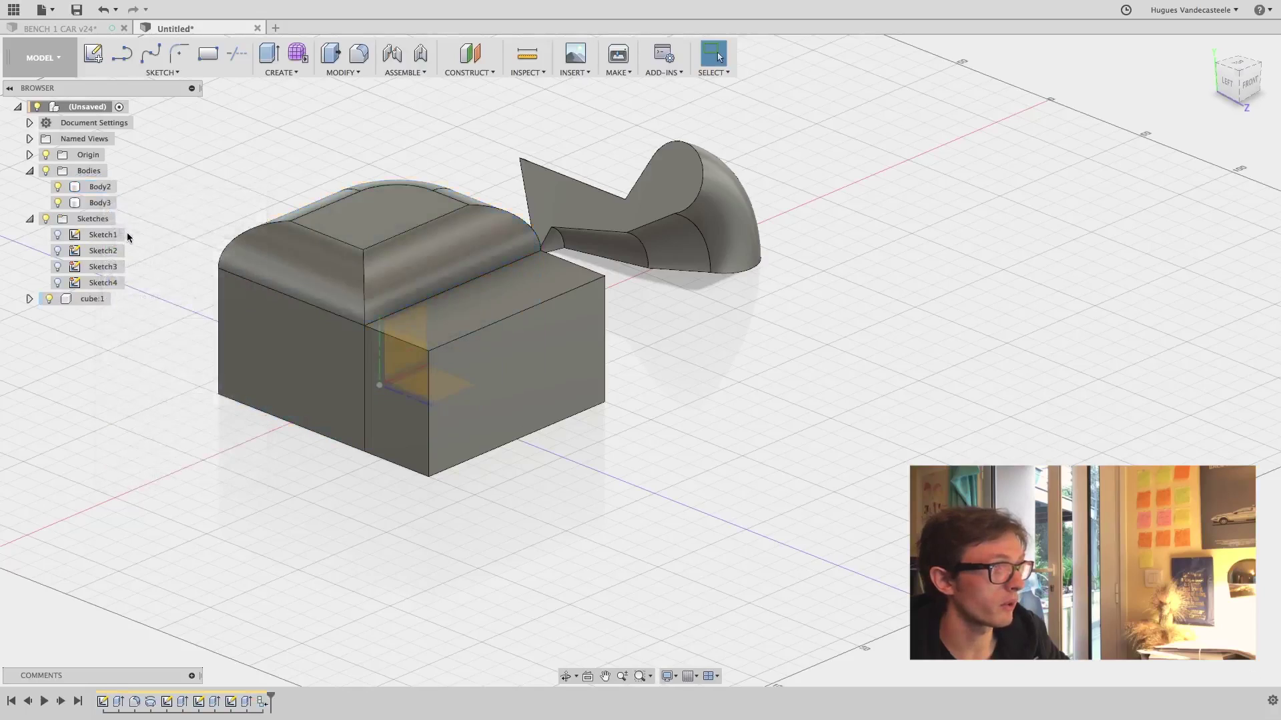
Expand the new cube component down to its body, compare selecting the body and the component, and view the available assembly commands
{"action": "left_click", "coordinate": [30, 299]}
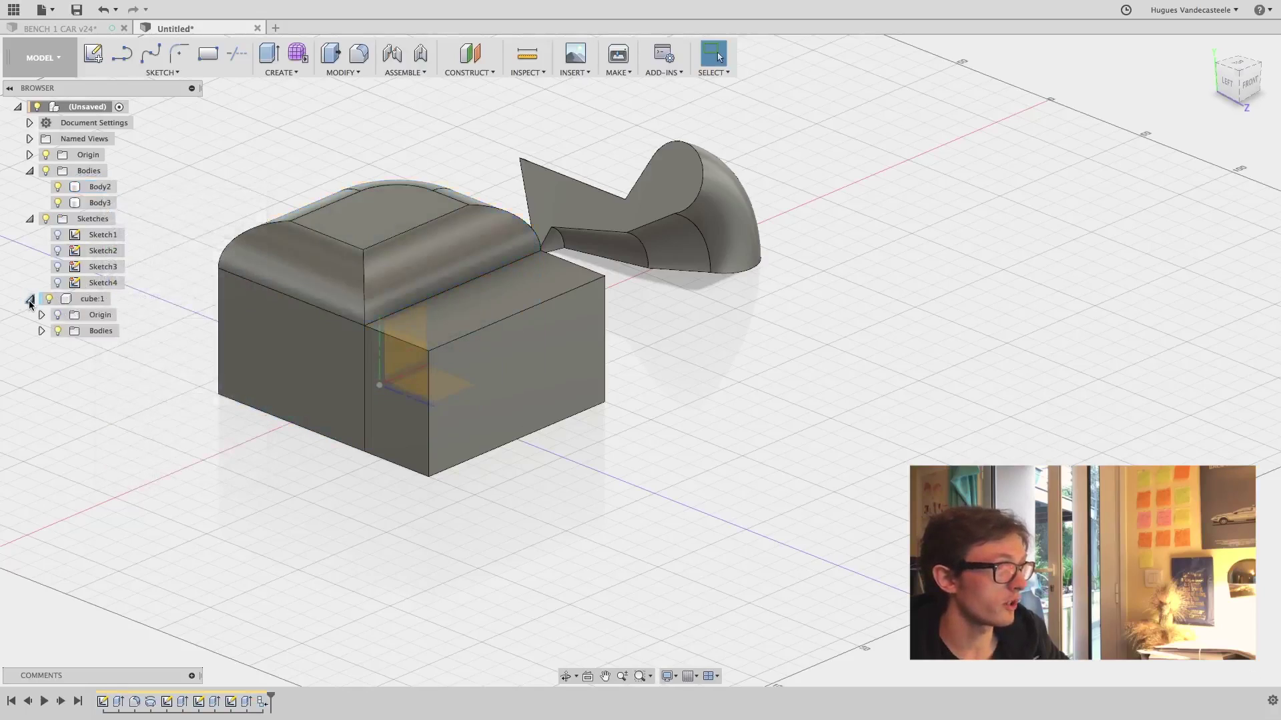
{"action": "left_click", "coordinate": [98, 301]}
{"action": "left_click", "coordinate": [41, 335]}
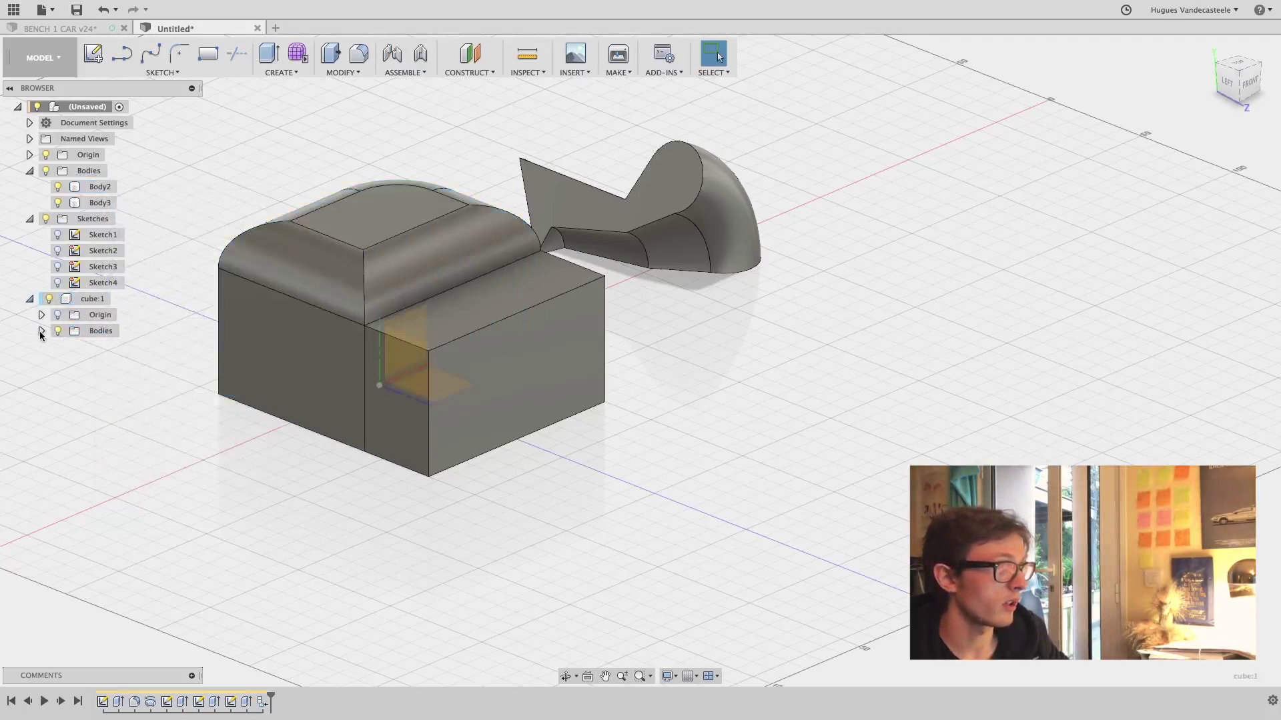
{"action": "left_click", "coordinate": [42, 332]}
{"action": "left_click", "coordinate": [107, 347]}
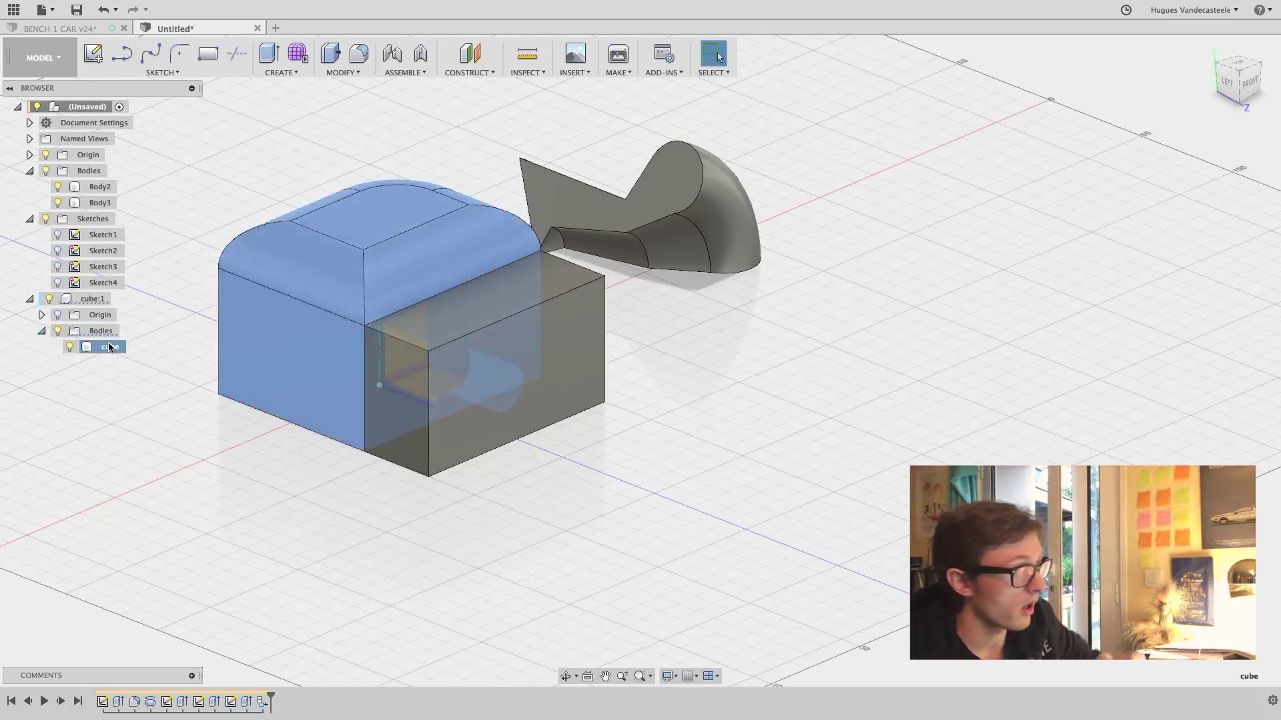
{"action": "left_click", "coordinate": [93, 301]}
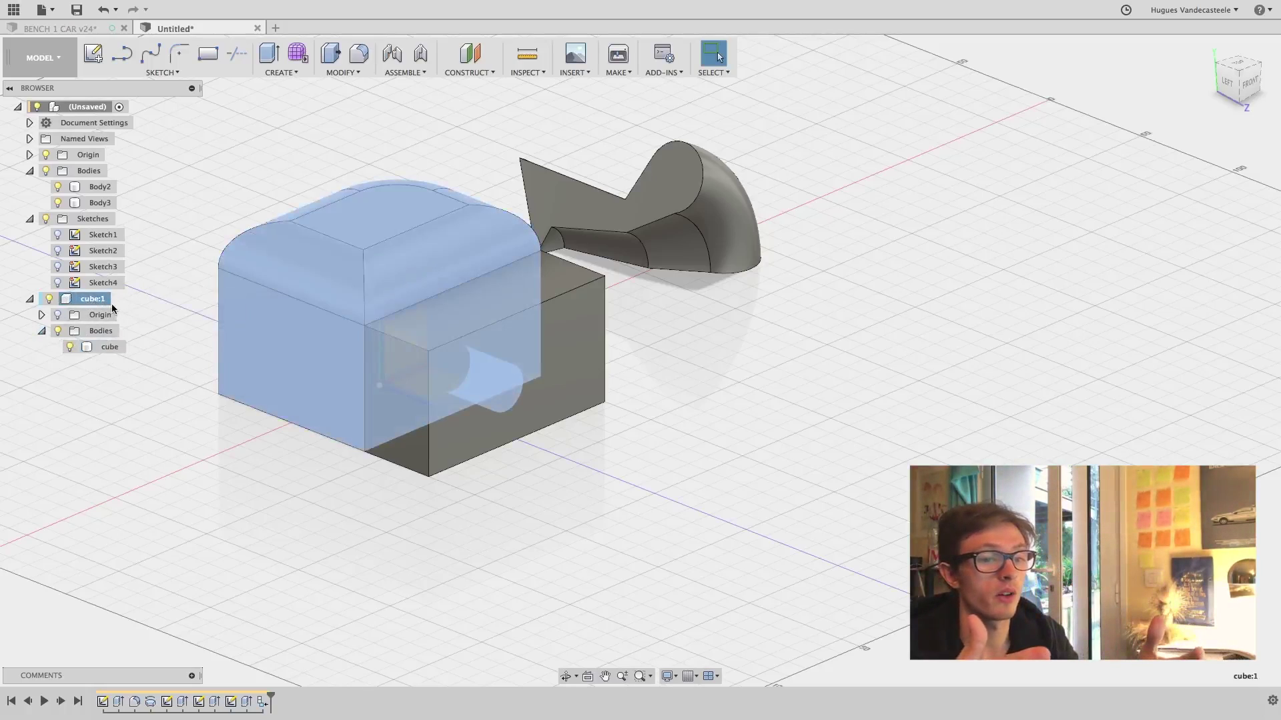
{"action": "left_click", "coordinate": [409, 73]}
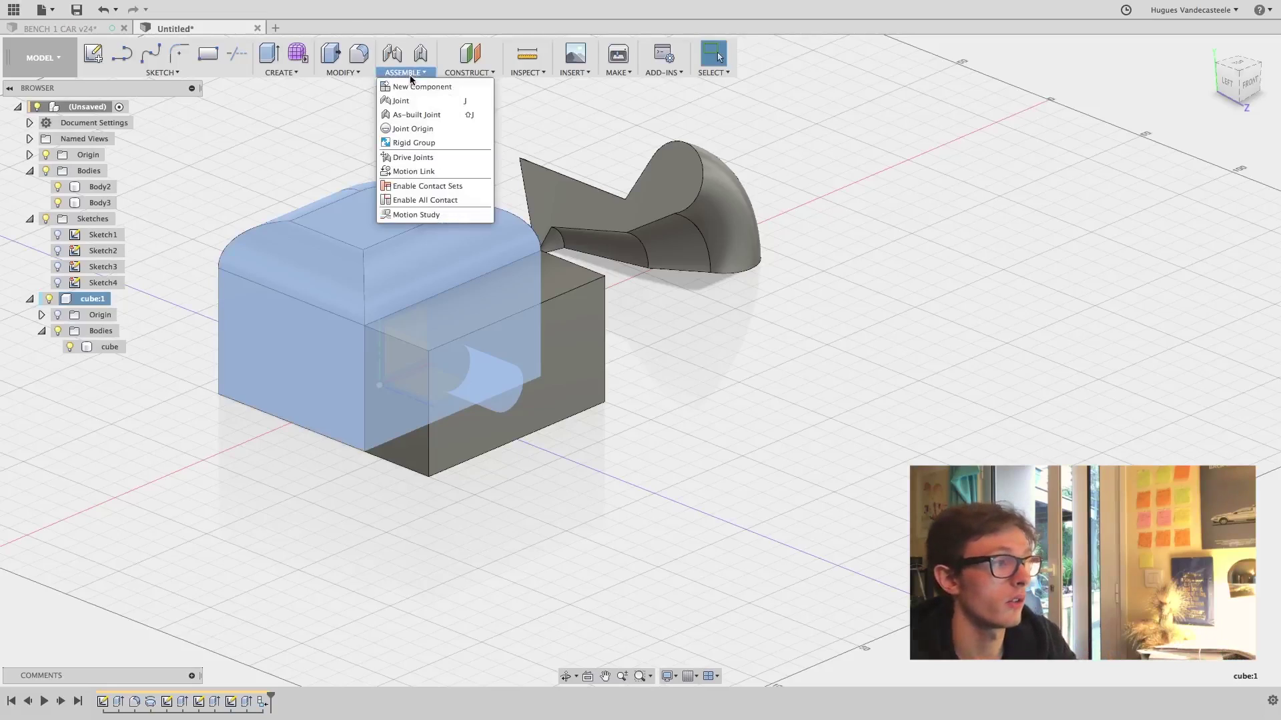
{"action": "left_click", "coordinate": [182, 166]}
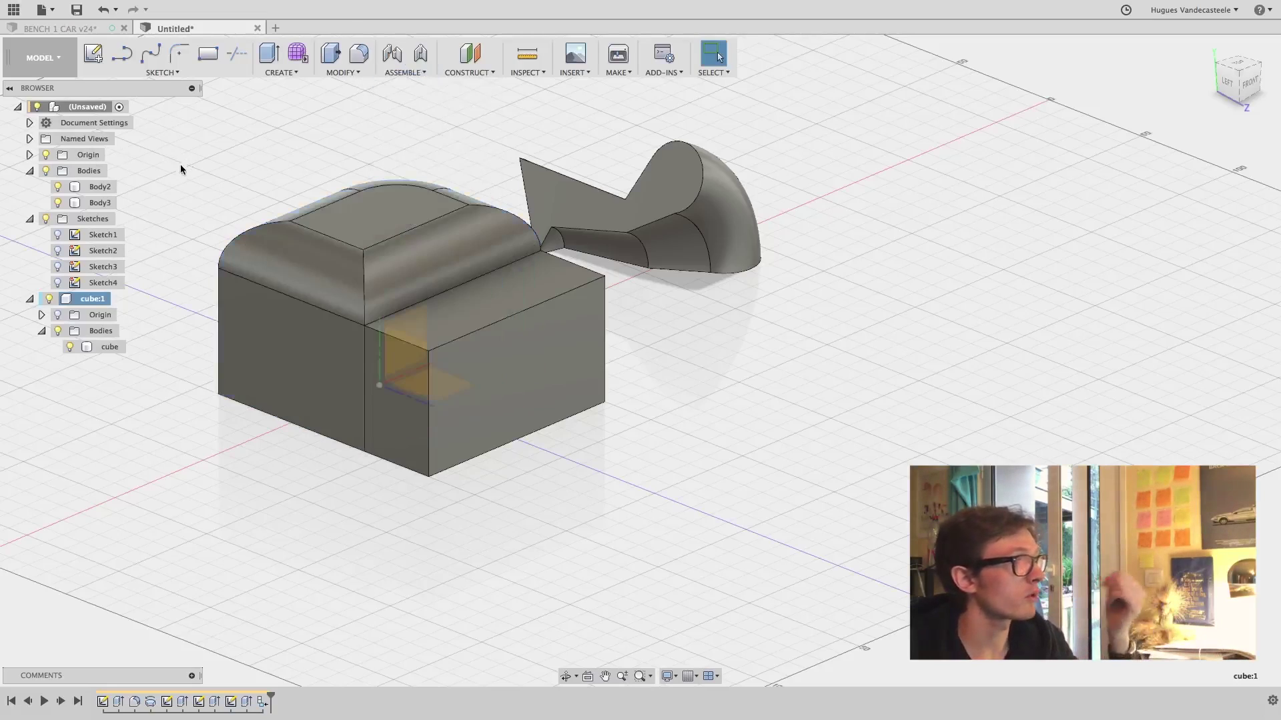
Create a component from Body3, expand its contents and make its origin visible
{"action": "left_click", "coordinate": [107, 204]}
{"action": "right_click", "coordinate": [102, 204]}
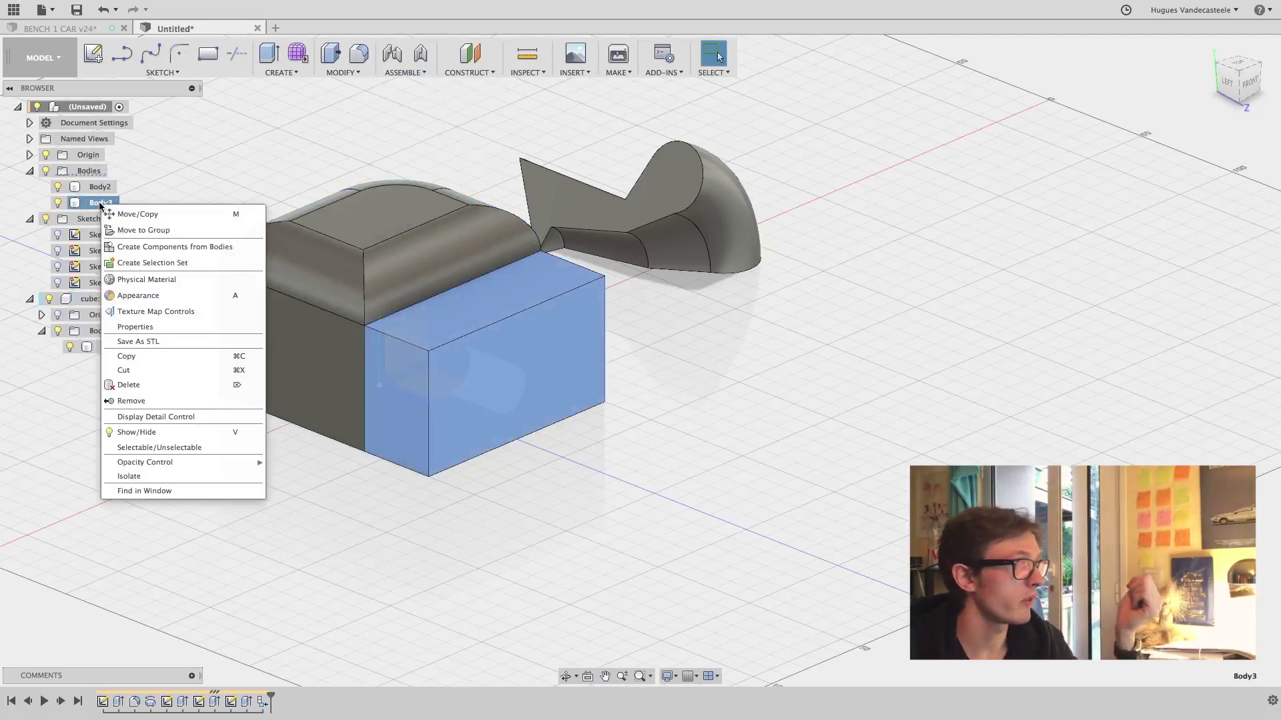
{"action": "left_click", "coordinate": [135, 249]}
{"action": "left_click", "coordinate": [30, 347]}
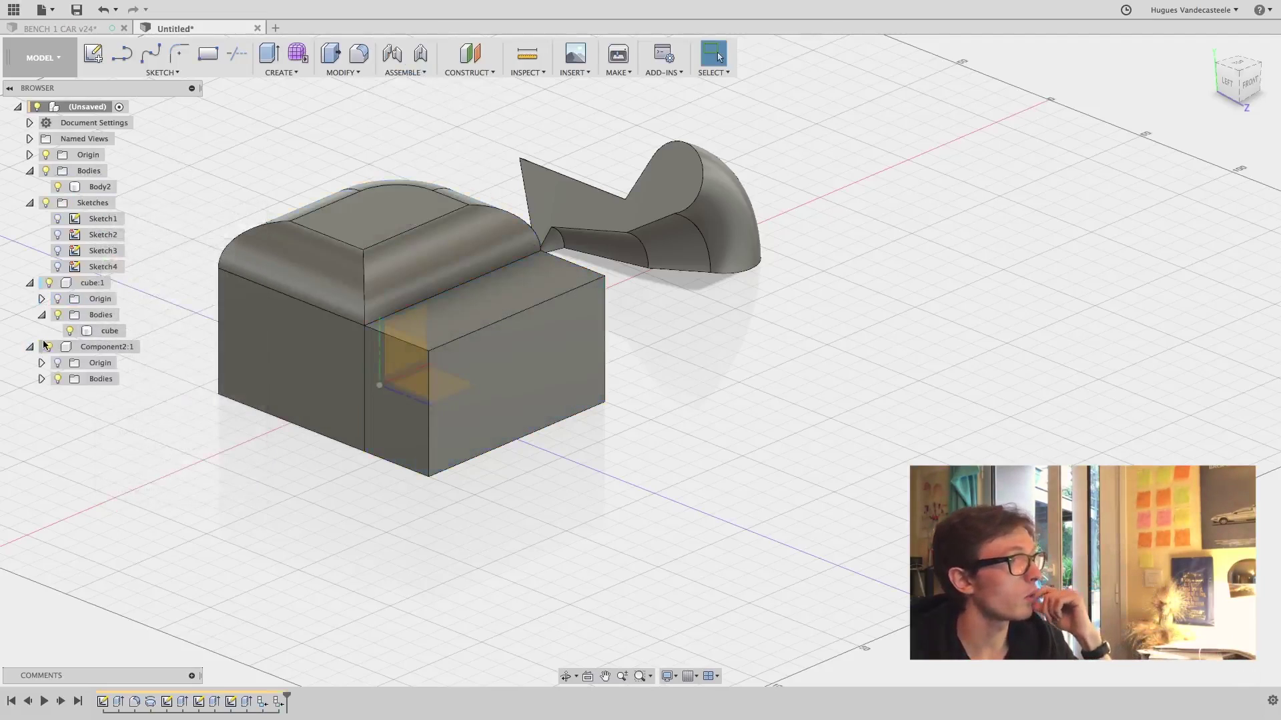
{"action": "left_click", "coordinate": [58, 365]}
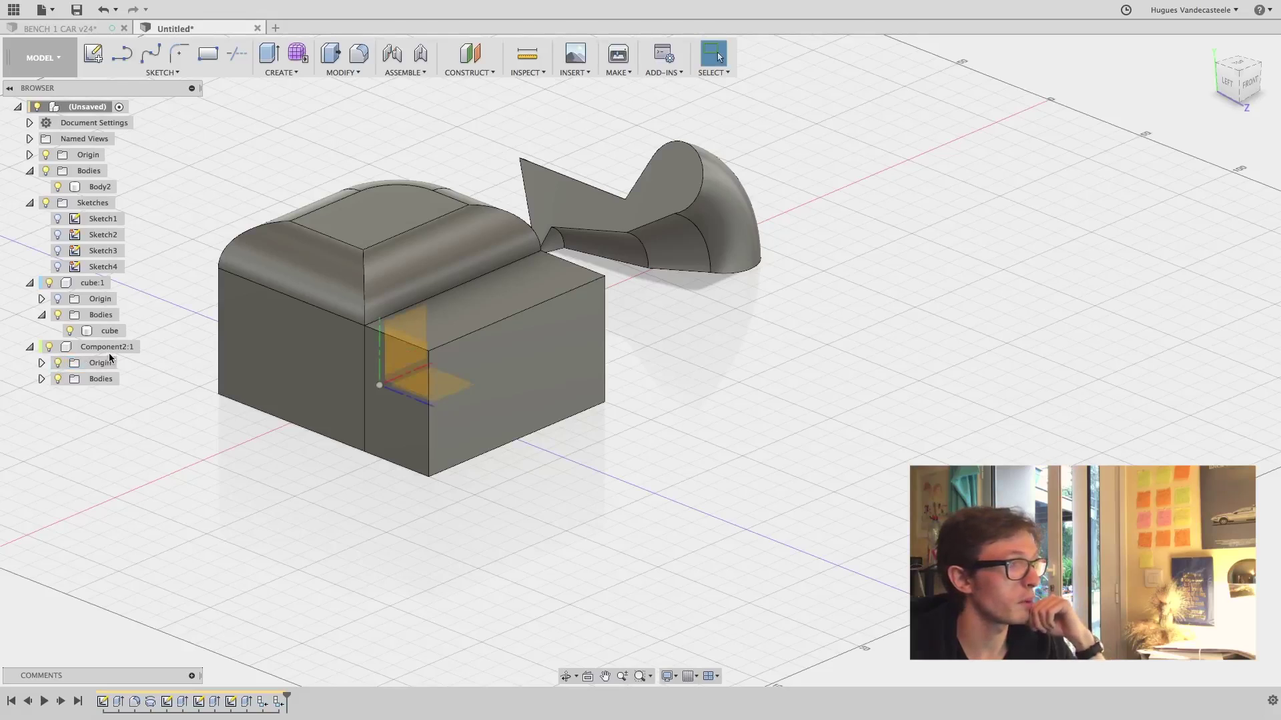
Collapse the cube component, the Sketches and Bodies folders, and the component made from Body3 in the browser tree
{"action": "left_click", "coordinate": [29, 283]}
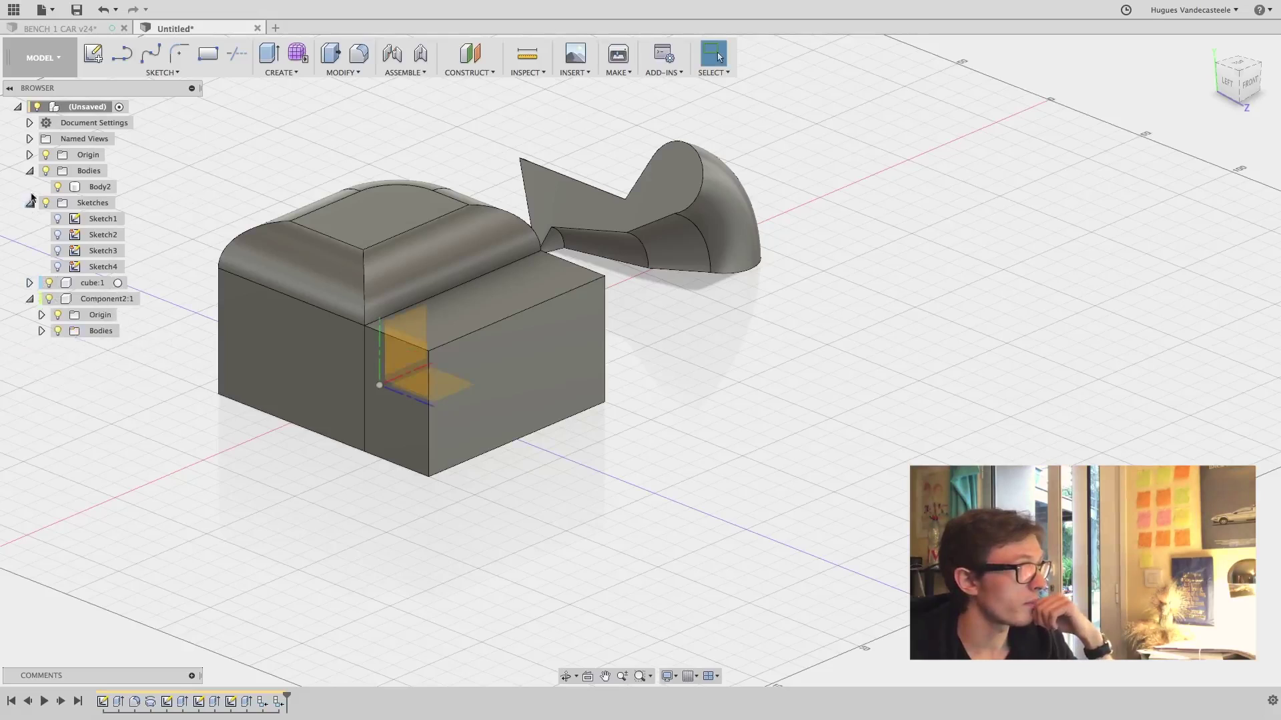
{"action": "left_click", "coordinate": [31, 204]}
{"action": "left_click", "coordinate": [30, 171]}
{"action": "left_click", "coordinate": [29, 219]}
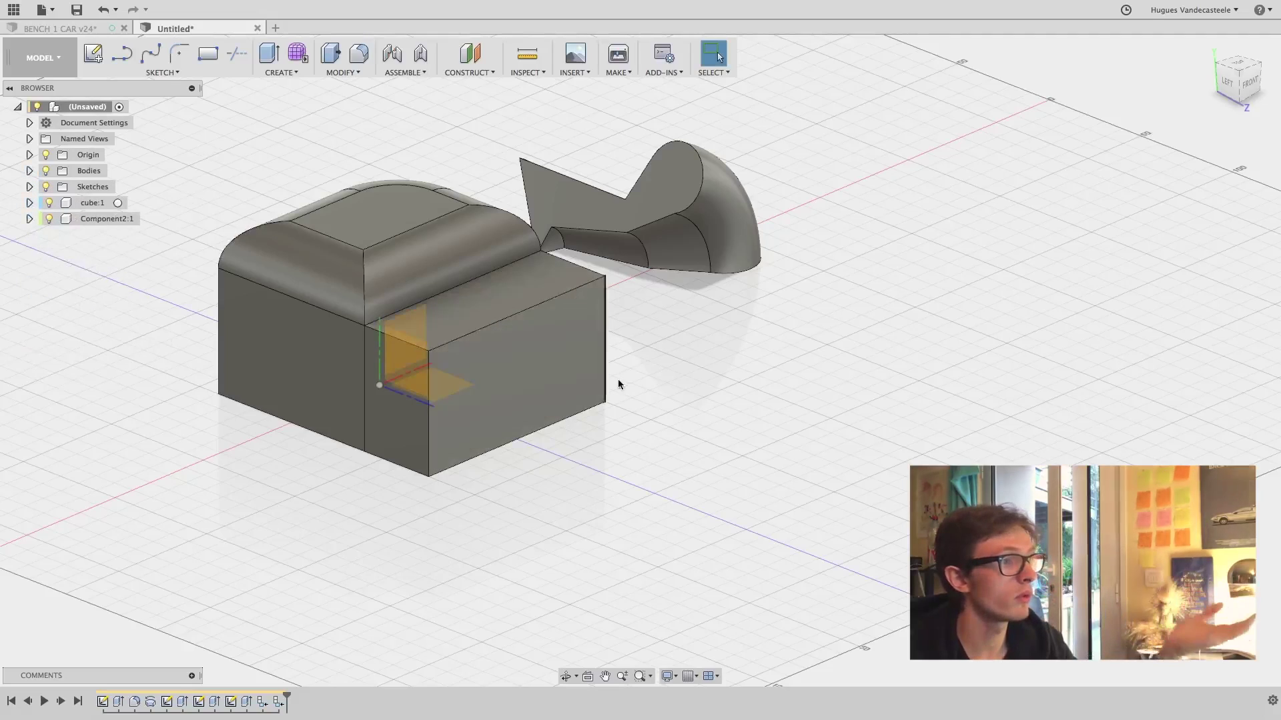
Move the block component about 101.6 mm along Z, away from the cube and its peg
{"action": "left_click", "coordinate": [100, 219]}
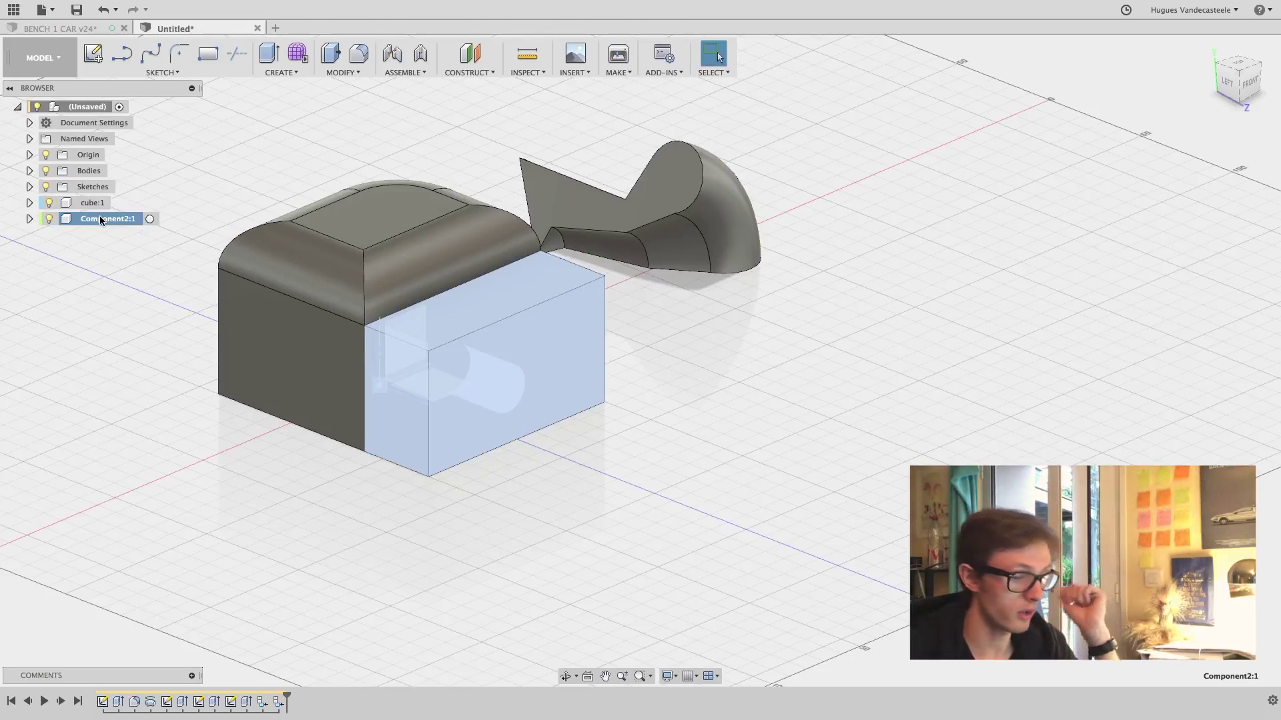
{"action": "key", "text": "m"}
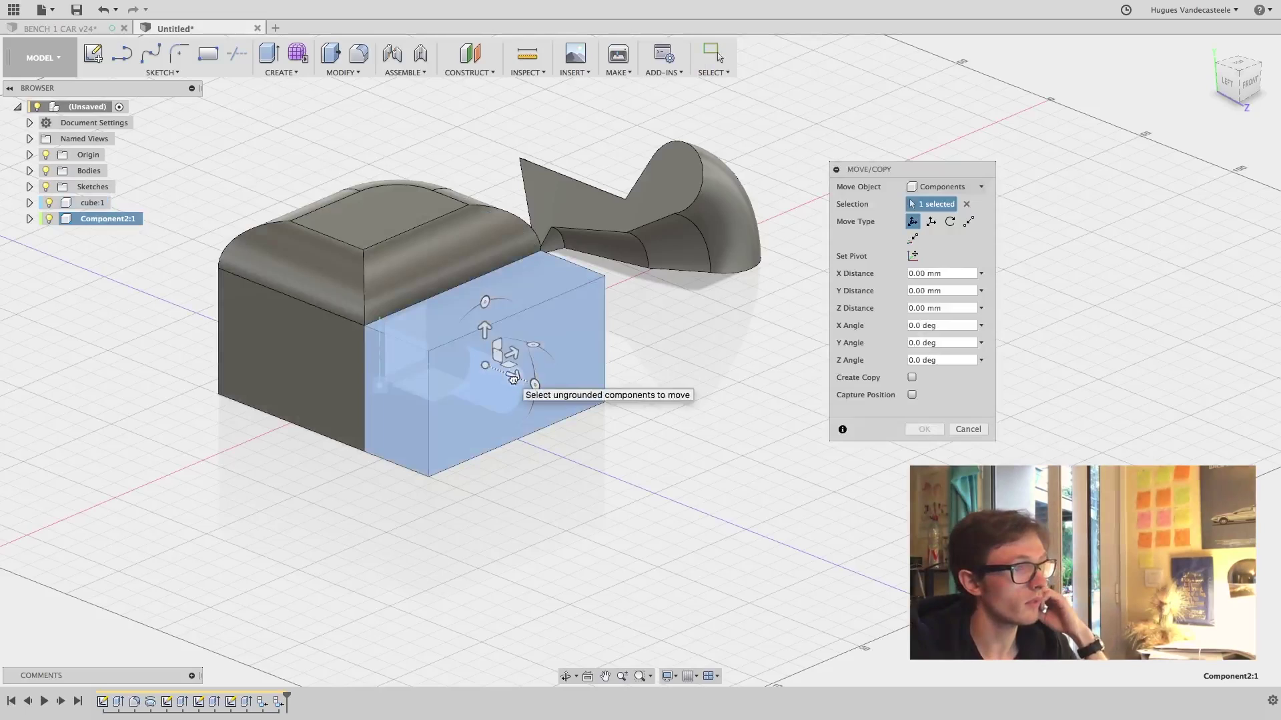
{"action": "left_click_drag", "start_coordinate": [512, 377], "coordinate": [698, 449]}
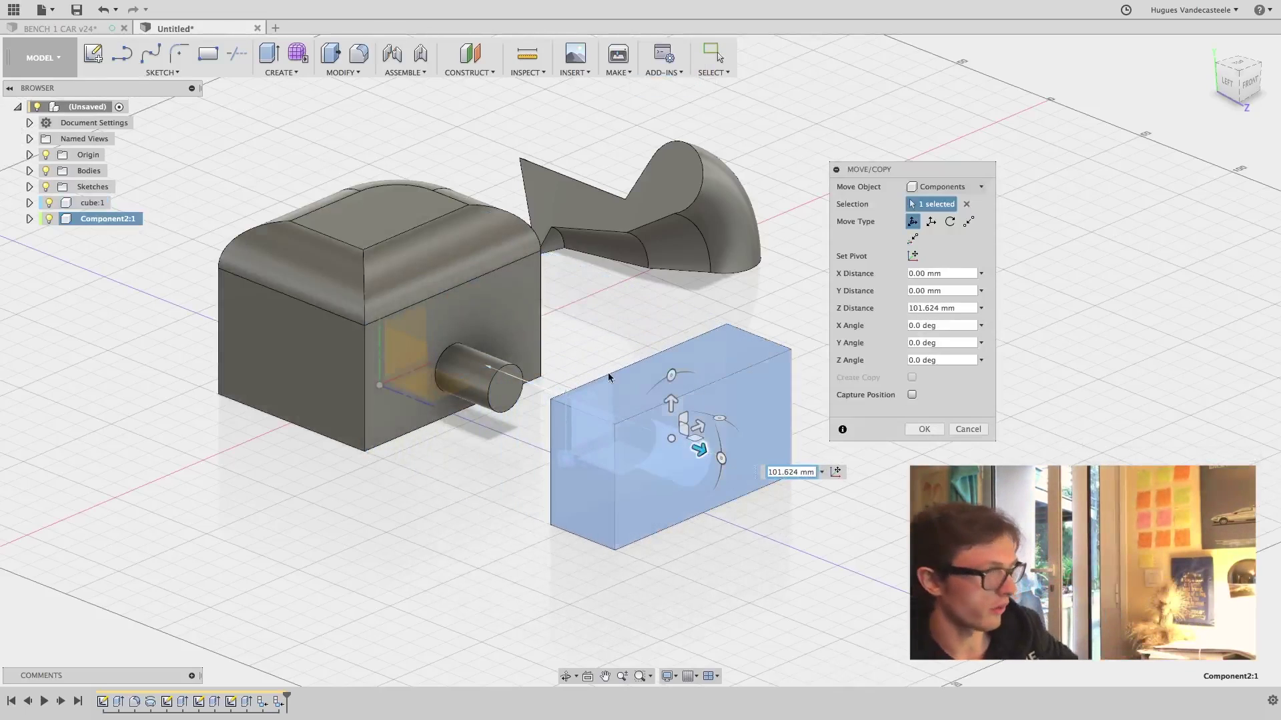
{"action": "left_click", "coordinate": [924, 429]}
{"action": "middle_click_drag", "start_coordinate": [834, 400], "coordinate": [925, 333], "text": "shift"}
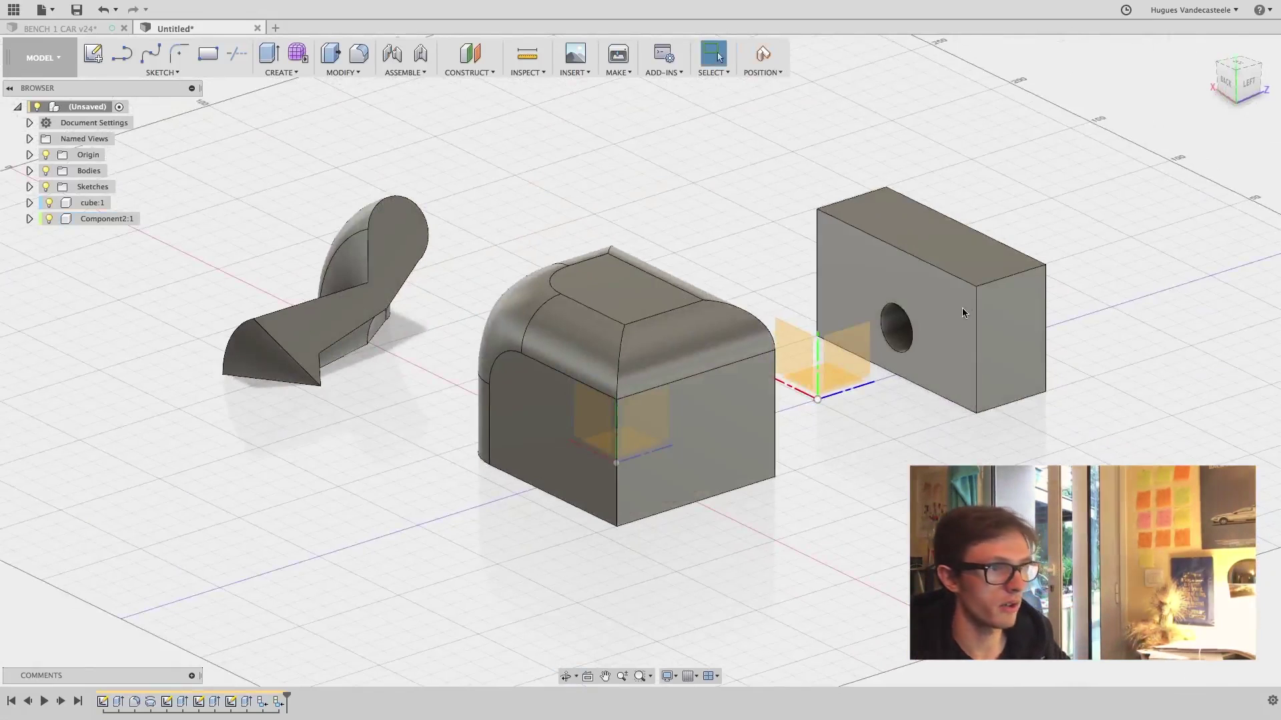
{"action": "middle_click_drag", "start_coordinate": [962, 312], "coordinate": [857, 334], "text": "shift"}
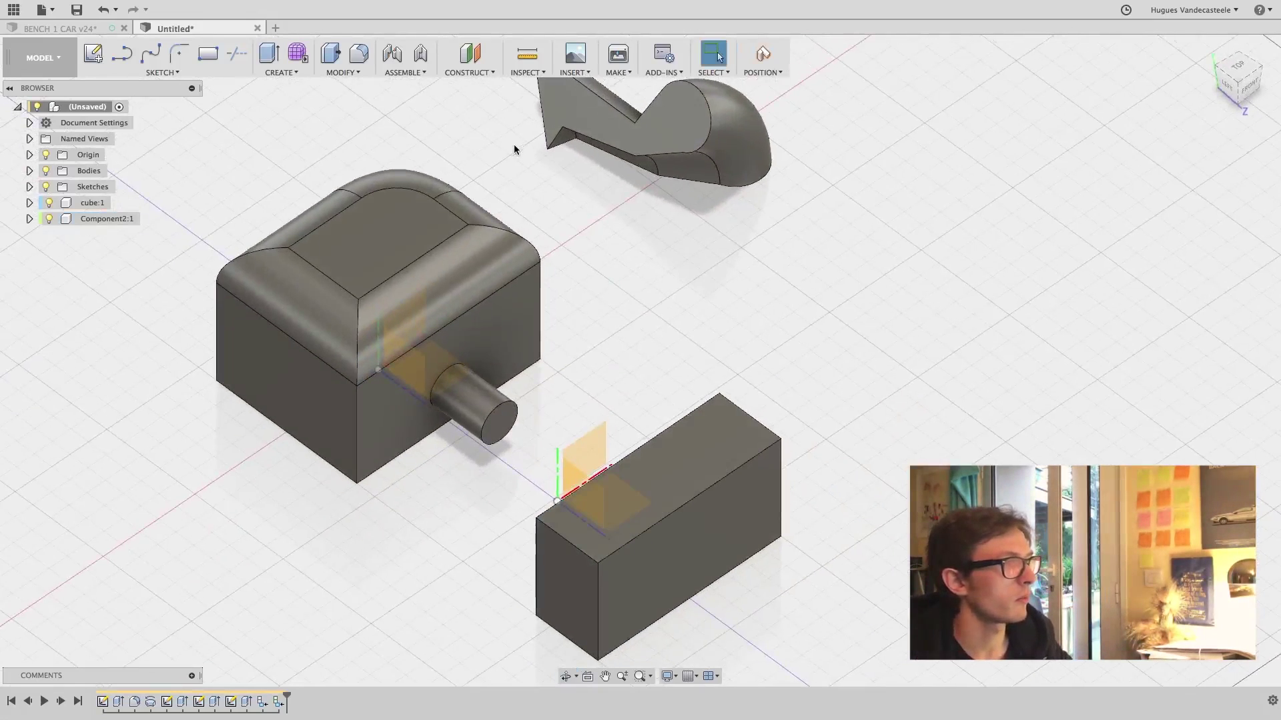
Start a joint and capture the block component's moved position
{"action": "left_click", "coordinate": [399, 75]}
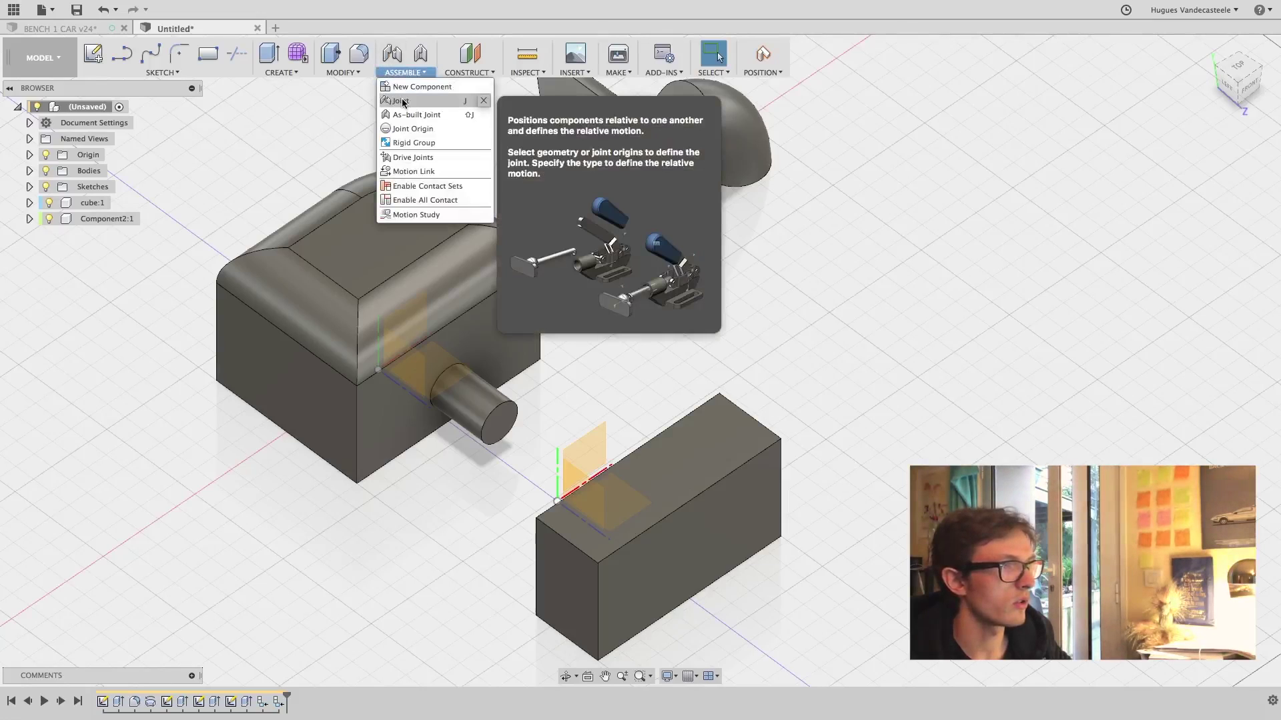
{"action": "left_click", "coordinate": [403, 101]}
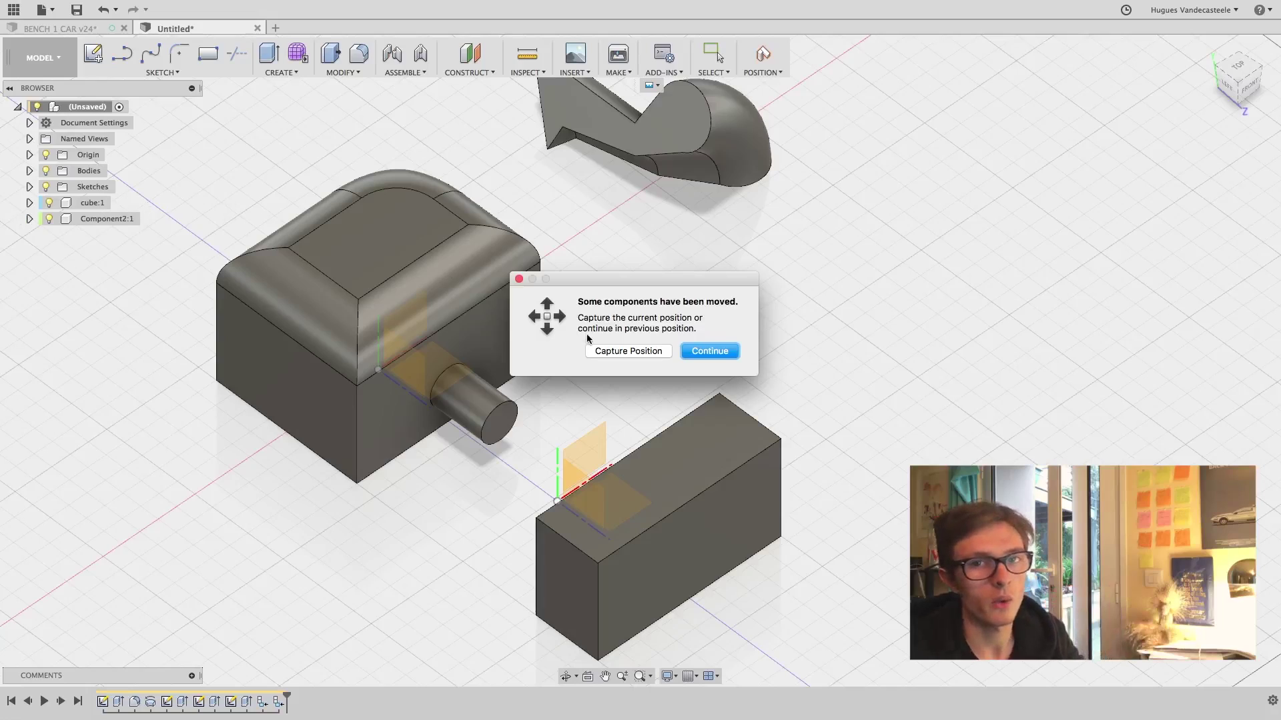
{"action": "left_click", "coordinate": [642, 356]}
{"action": "key", "text": "j"}
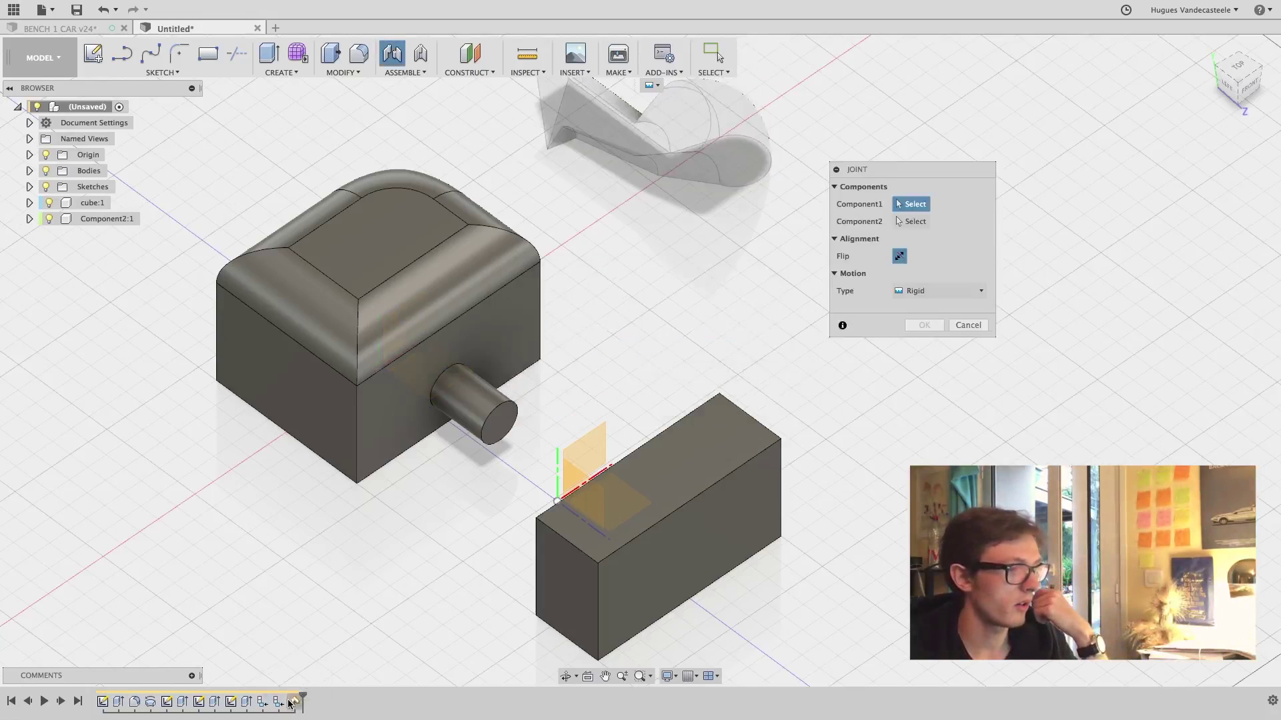
{"action": "mouse_move", "coordinate": [302, 697]}
{"action": "left_mouse_down"}
{"action": "mouse_move", "coordinate": [283, 699]}
{"action": "mouse_move", "coordinate": [302, 695]}
{"action": "left_mouse_up"}
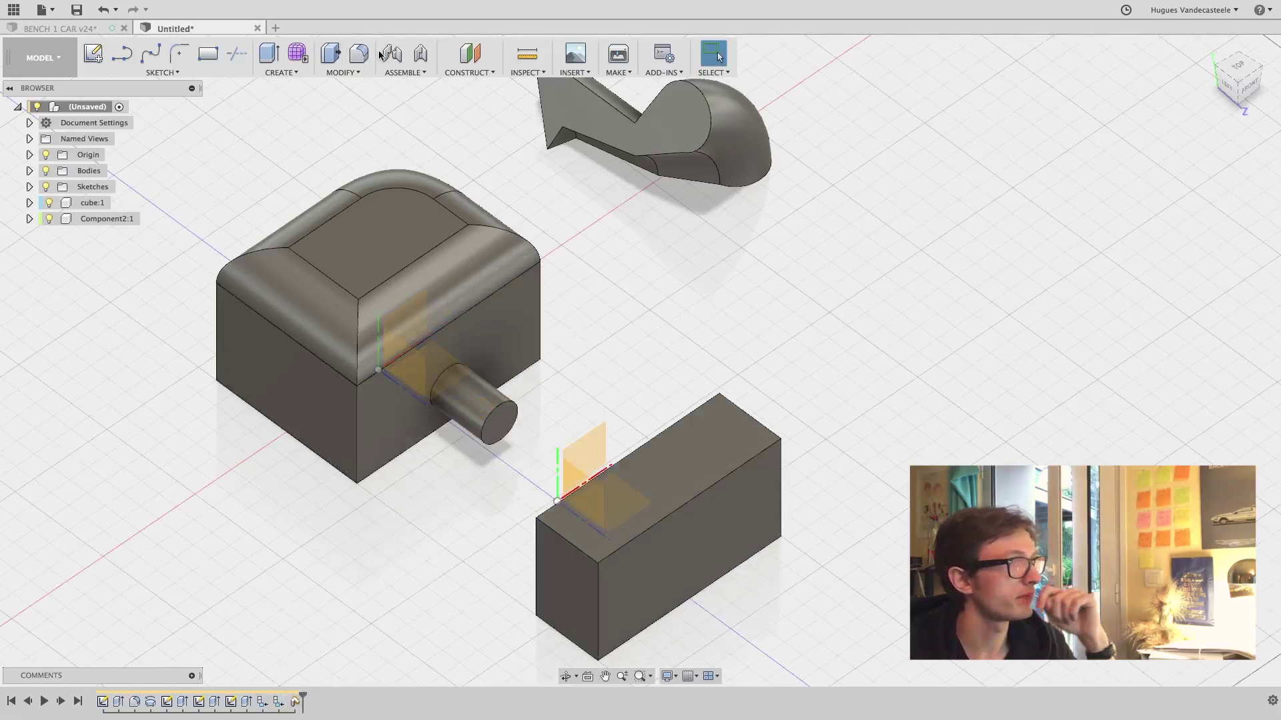
Define a joint between the circular edge at the base of the cube's peg and the edge of the block's hole
{"action": "left_click", "coordinate": [403, 72]}
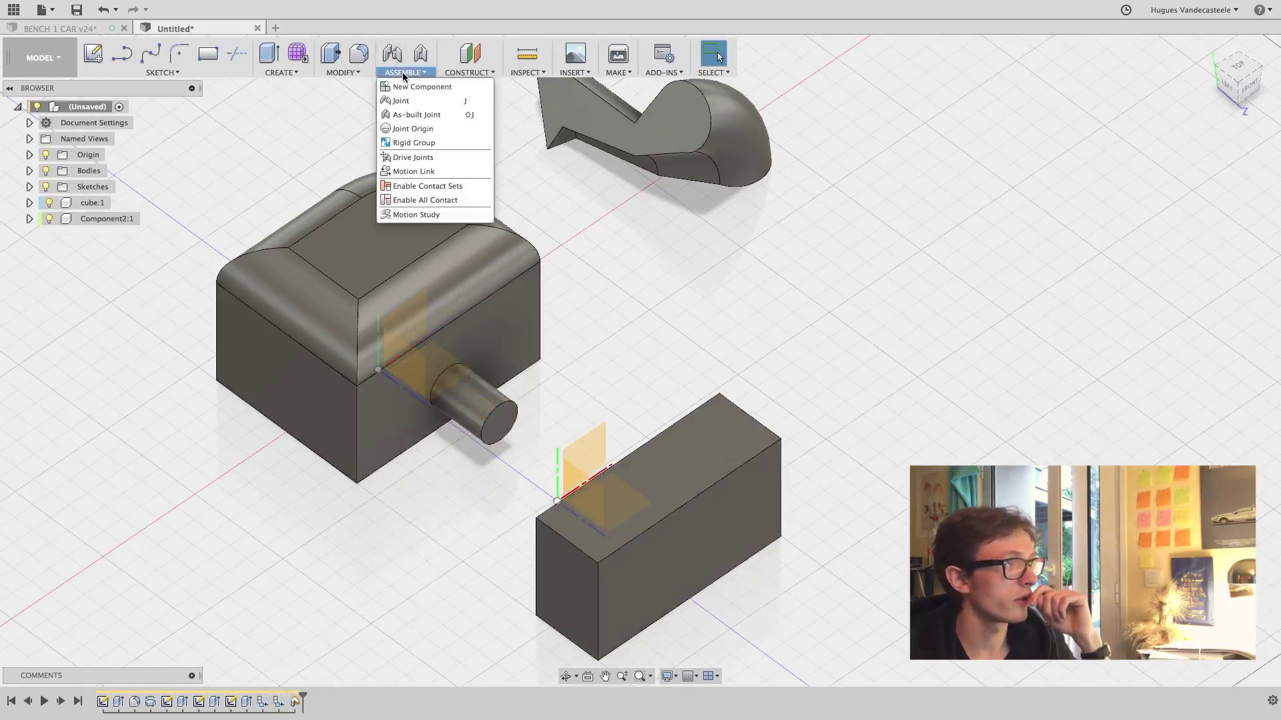
{"action": "left_click", "coordinate": [402, 101]}
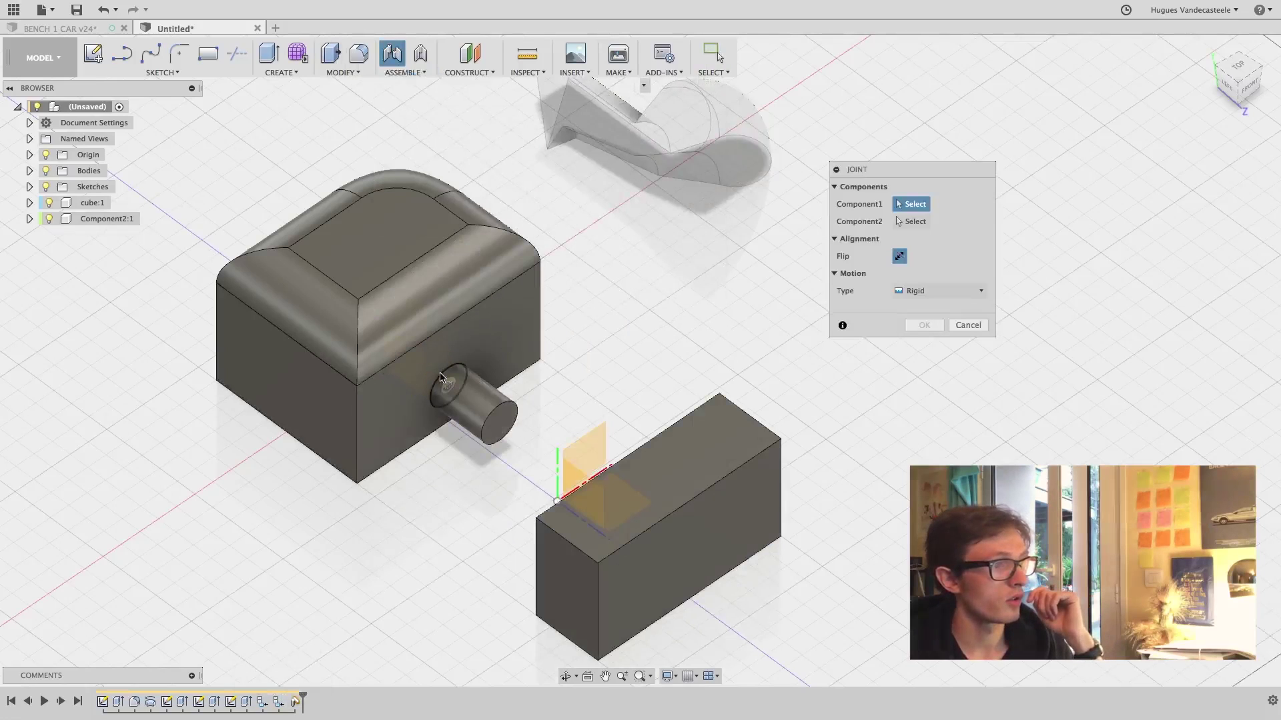
{"action": "scroll", "coordinate": [442, 380], "scroll_direction": "up", "scroll_amount": 10}
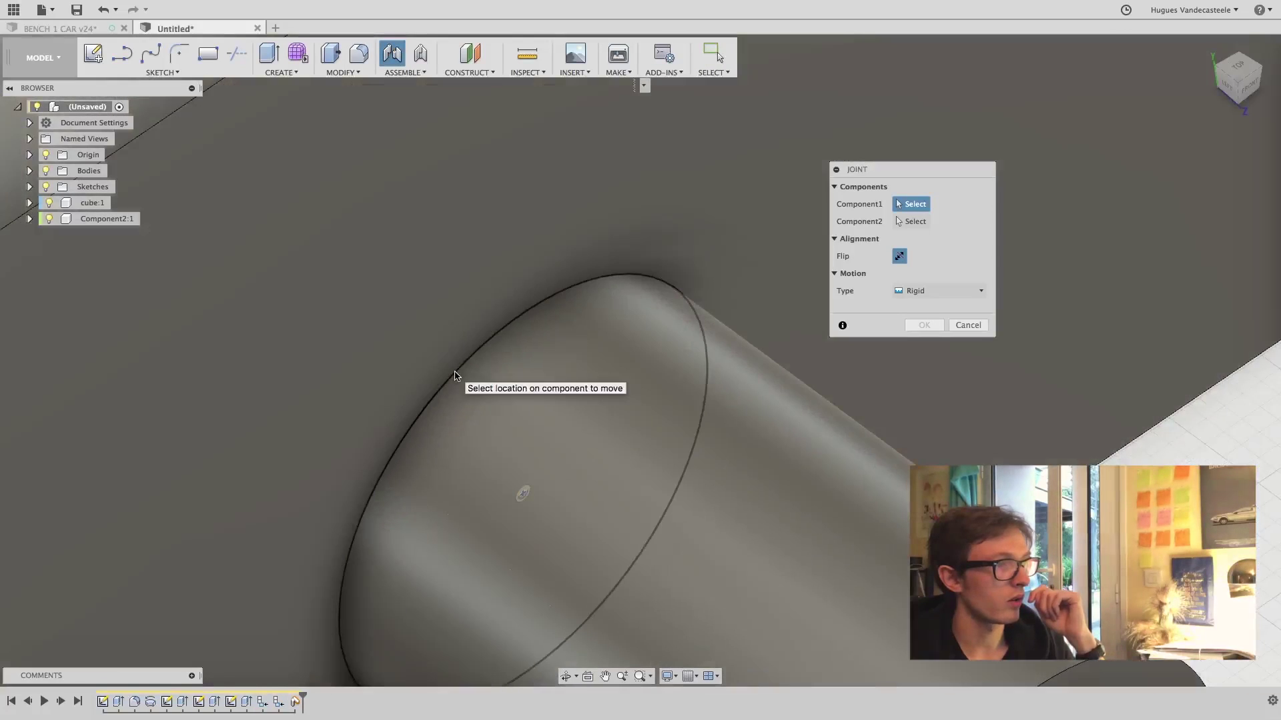
{"action": "left_click", "coordinate": [455, 375]}
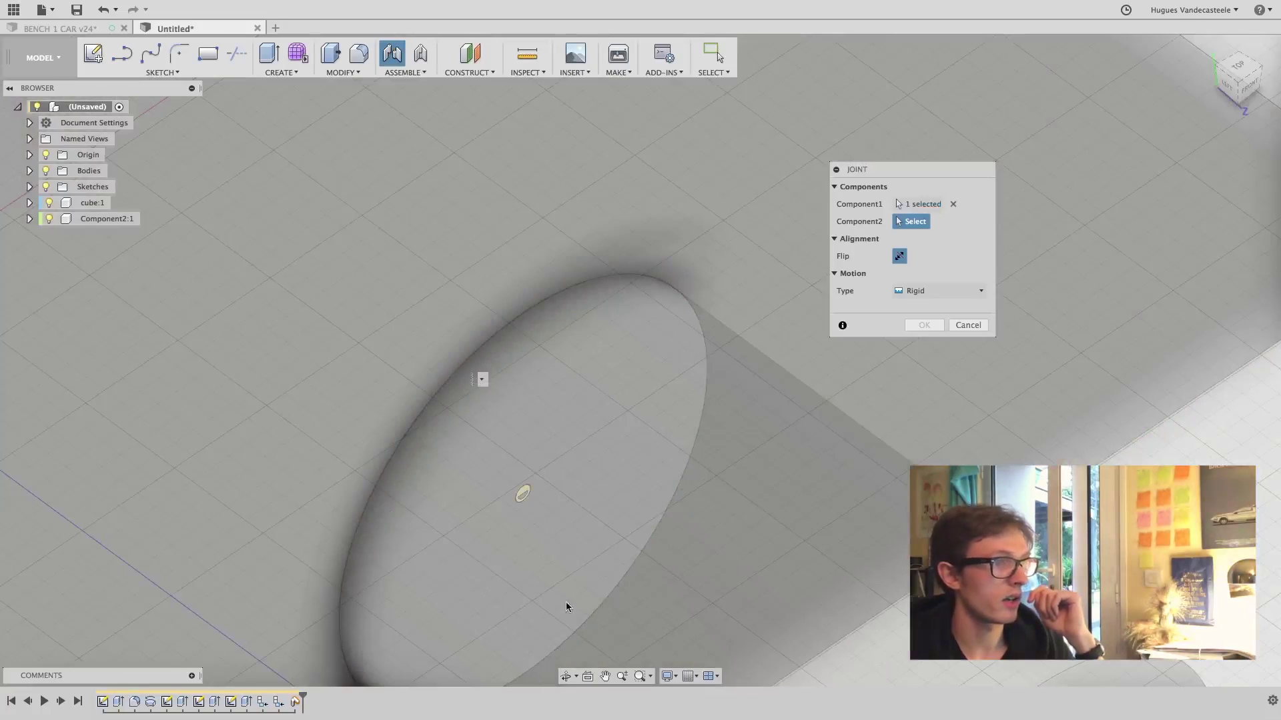
{"action": "scroll", "coordinate": [704, 314], "scroll_direction": "down", "scroll_amount": 5}
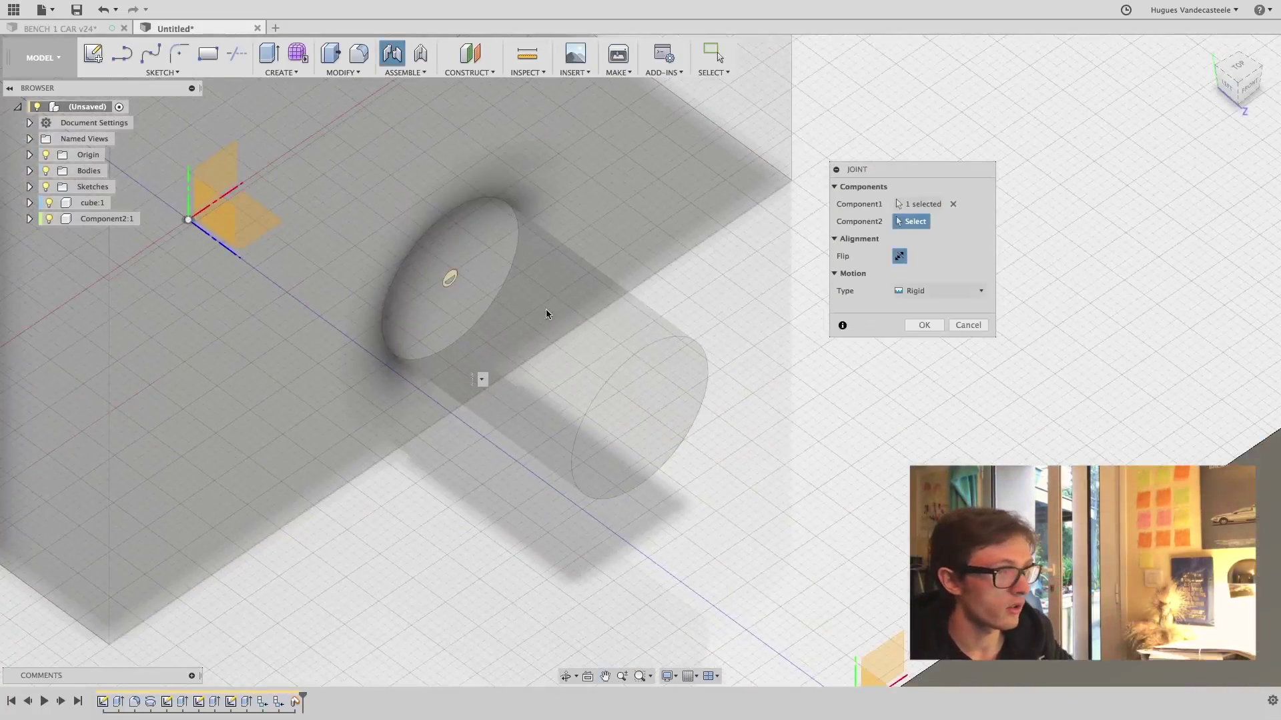
{"action": "middle_click_drag", "start_coordinate": [546, 313], "coordinate": [845, 93], "text": "shift"}
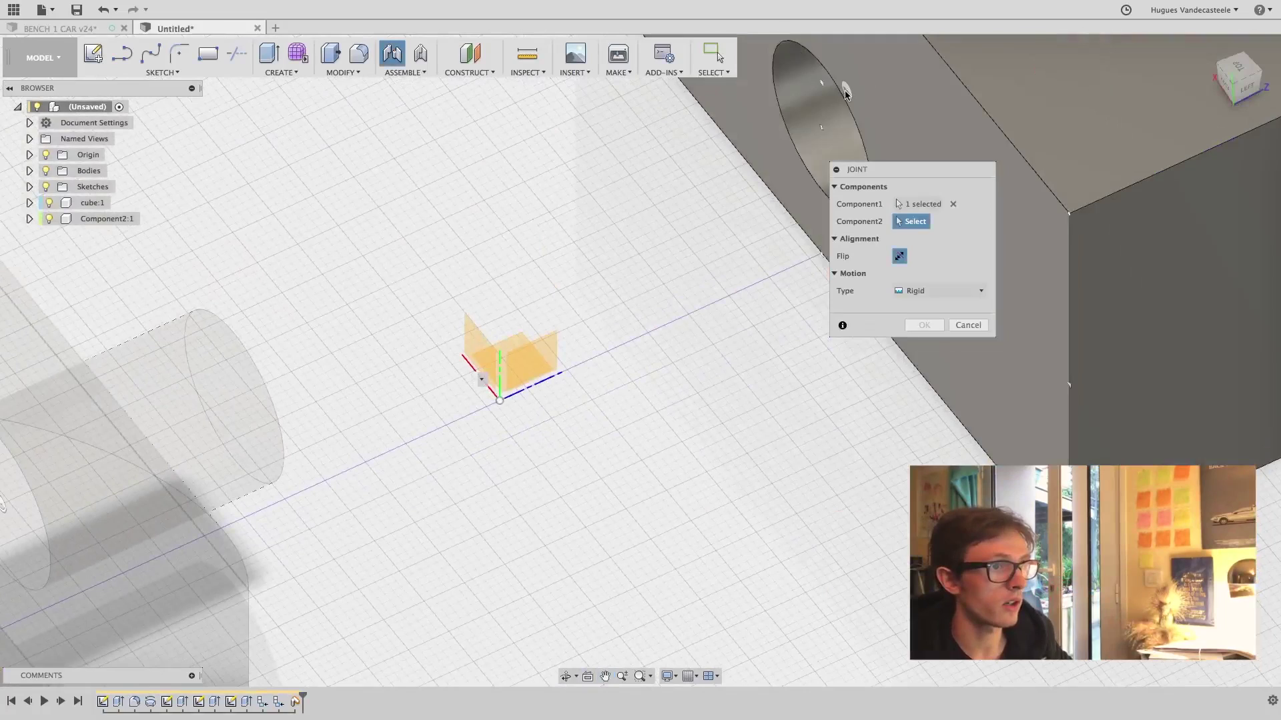
{"action": "left_click", "coordinate": [845, 94]}
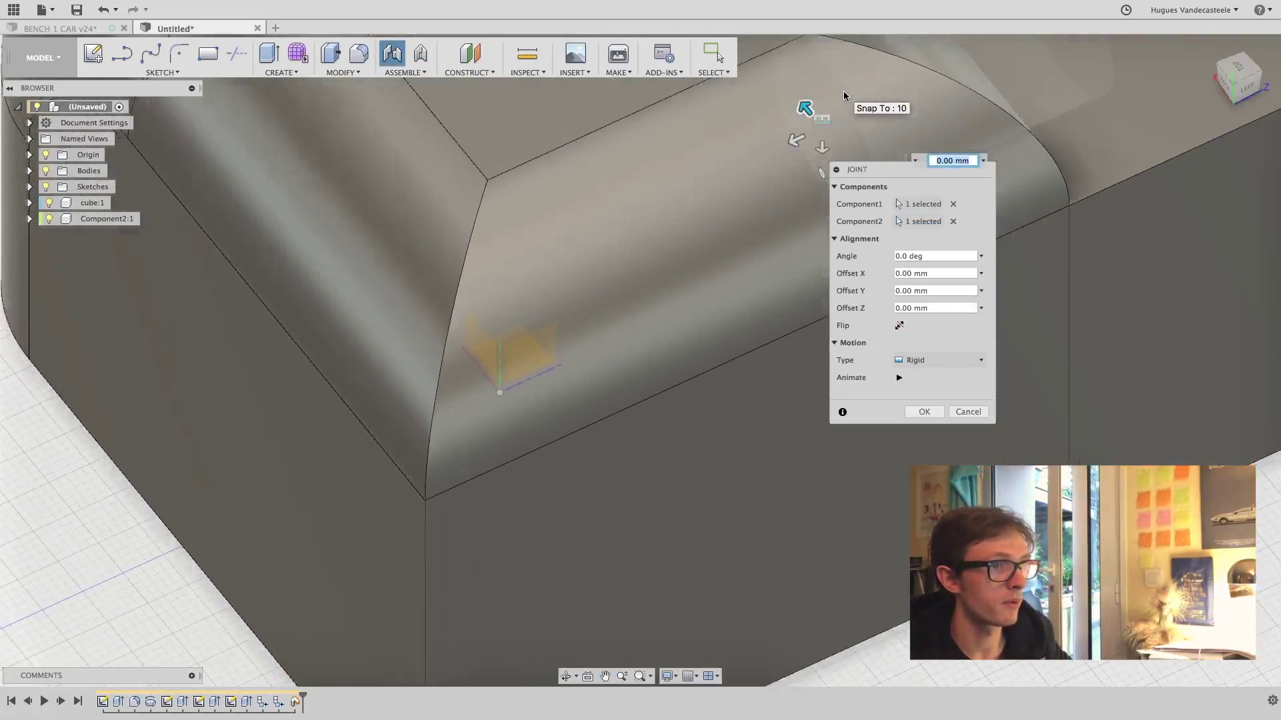
{"action": "middle_click_drag", "start_coordinate": [1112, 186], "coordinate": [575, 361]}
{"action": "scroll", "coordinate": [575, 360], "scroll_direction": "down", "scroll_amount": 5}
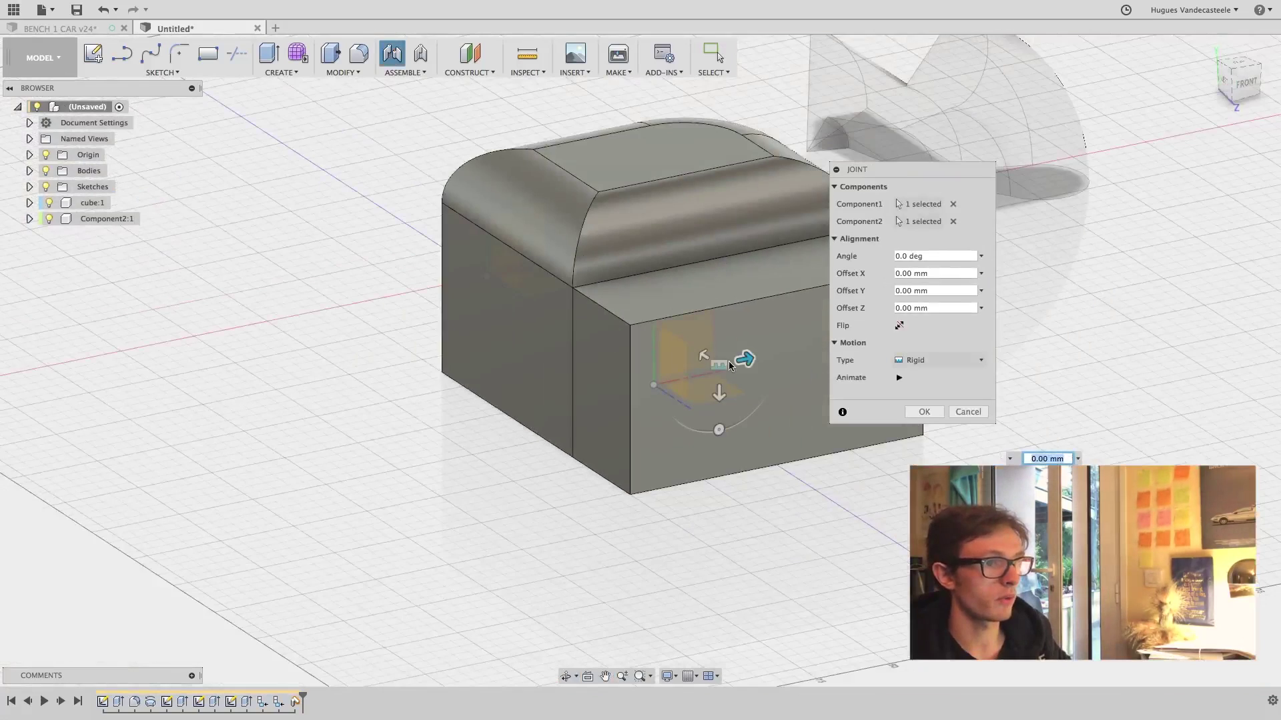
Preview the joint's motion, set its type to Revolute about the Z axis and create it
{"action": "left_click", "coordinate": [900, 378]}
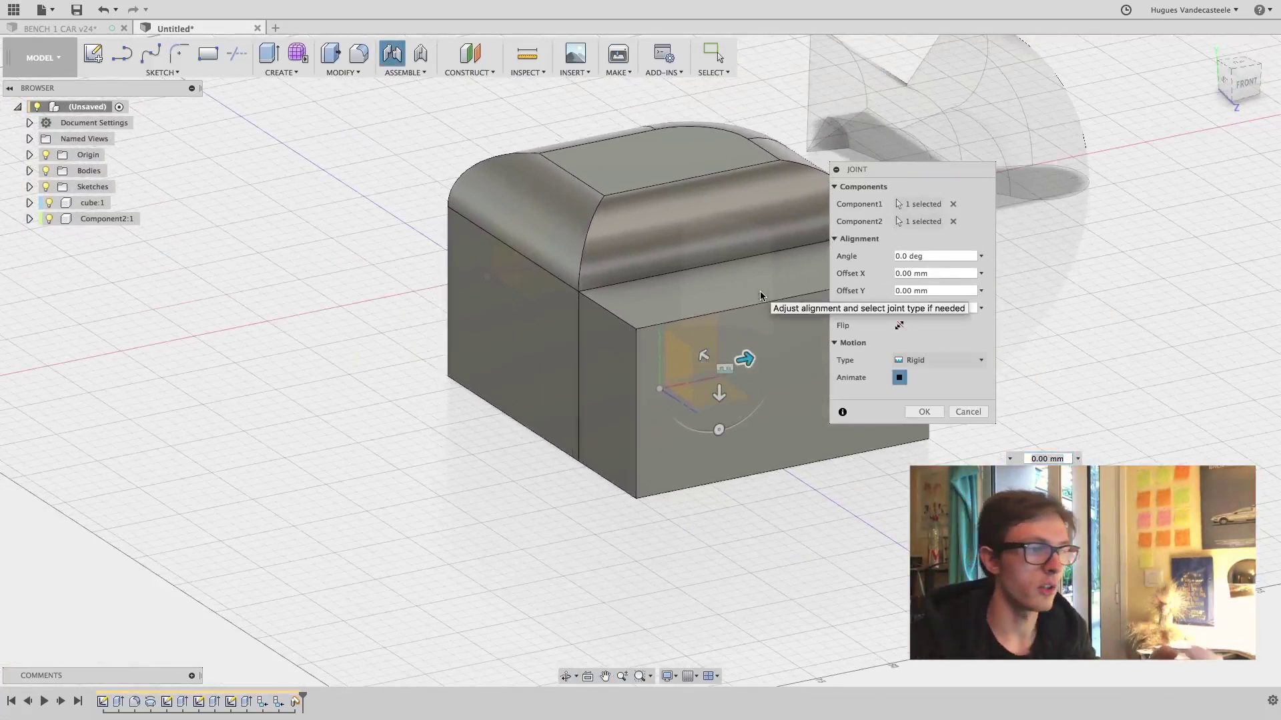
{"action": "left_click", "coordinate": [942, 360]}
{"action": "left_click", "coordinate": [936, 391]}
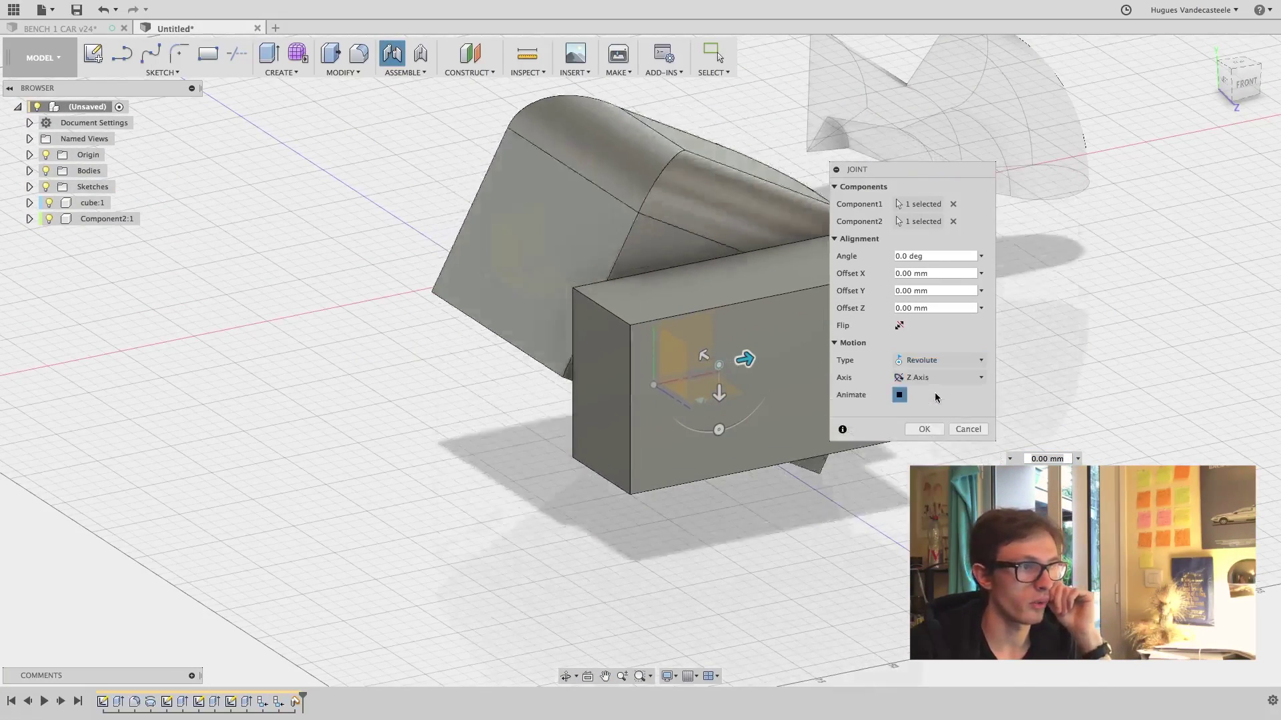
{"action": "left_click", "coordinate": [923, 428]}
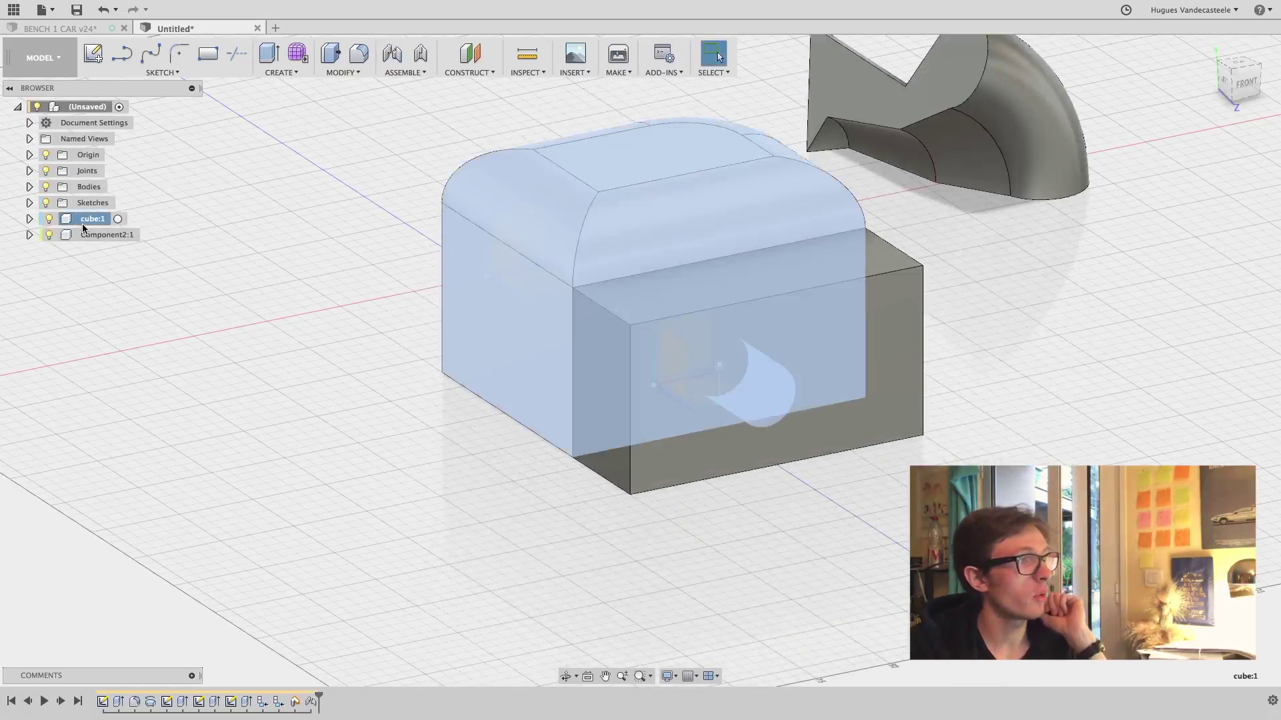
Ground the cube component and rotate the block around the peg to test the revolute joint
{"action": "right_click", "coordinate": [82, 221]}
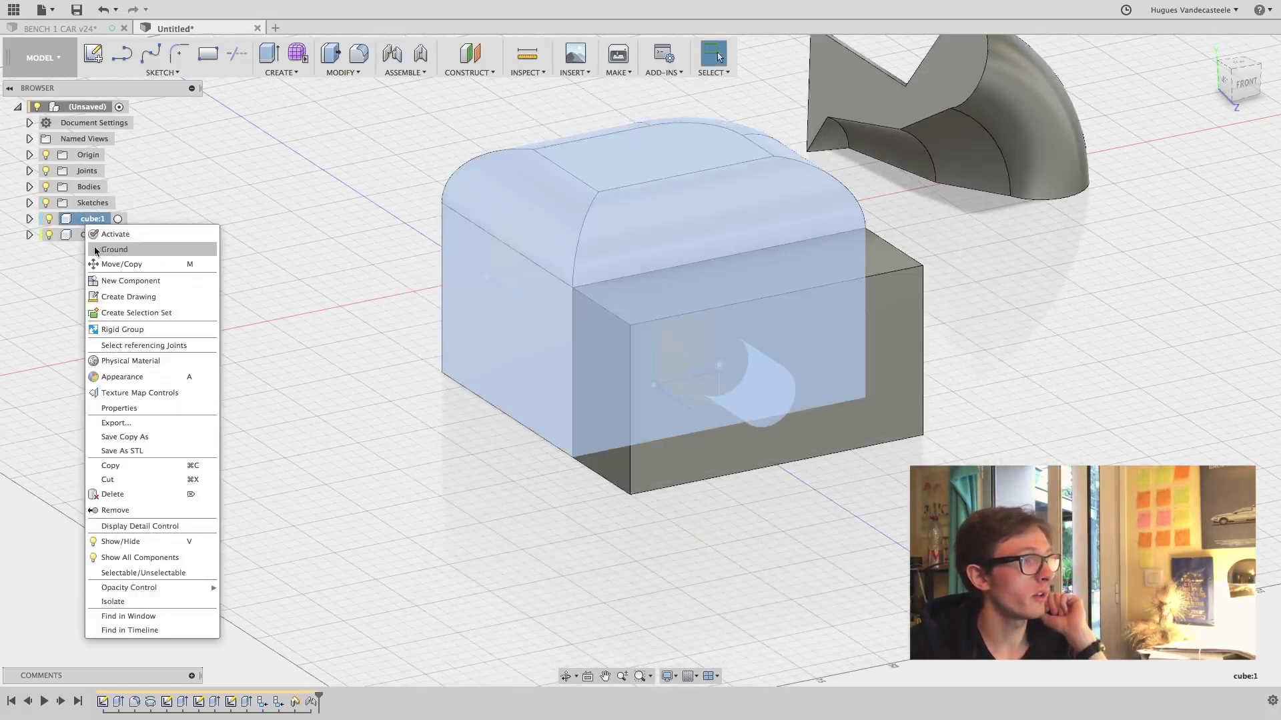
{"action": "left_click", "coordinate": [114, 249]}
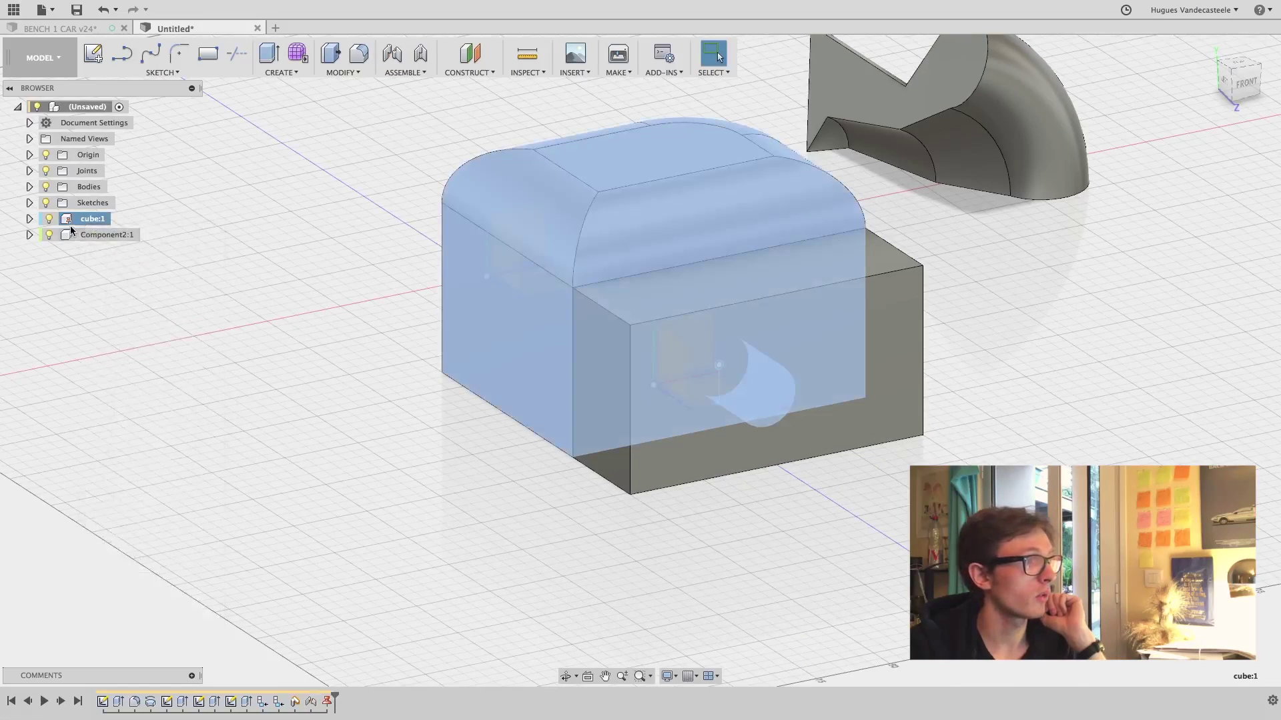
{"action": "left_click", "coordinate": [270, 210]}
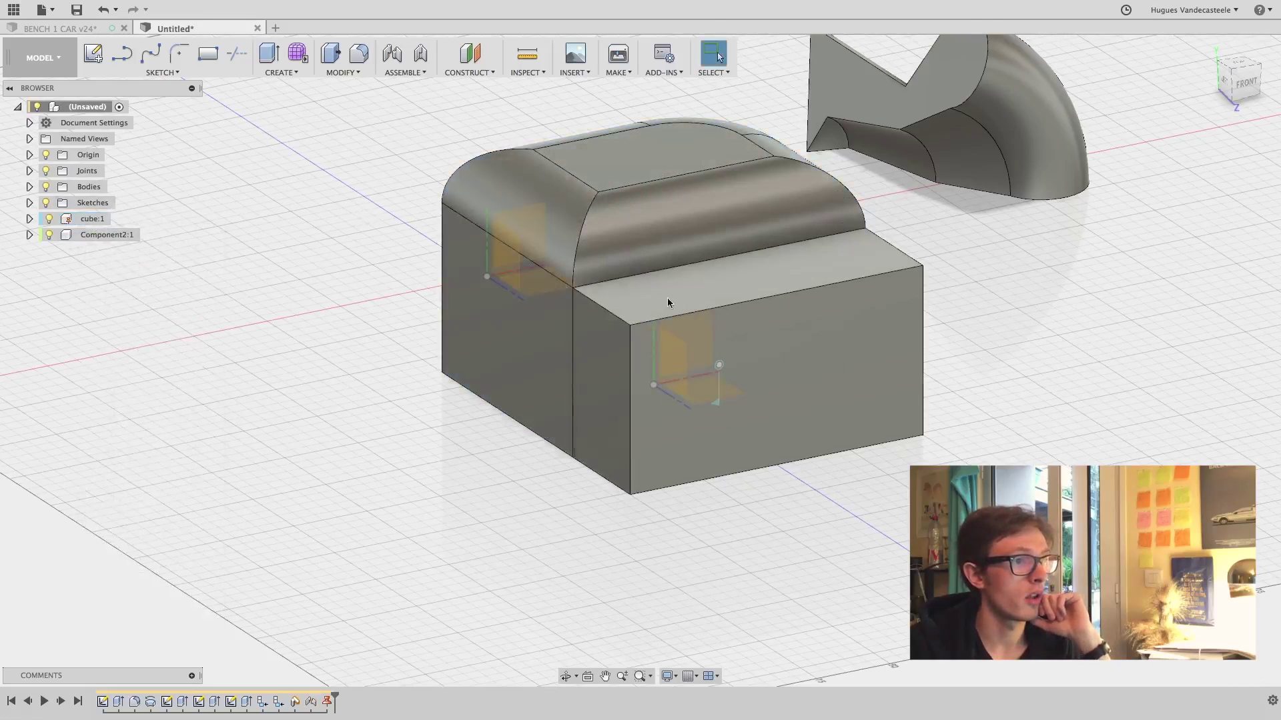
{"action": "left_click_drag", "start_coordinate": [667, 297], "coordinate": [970, 403]}
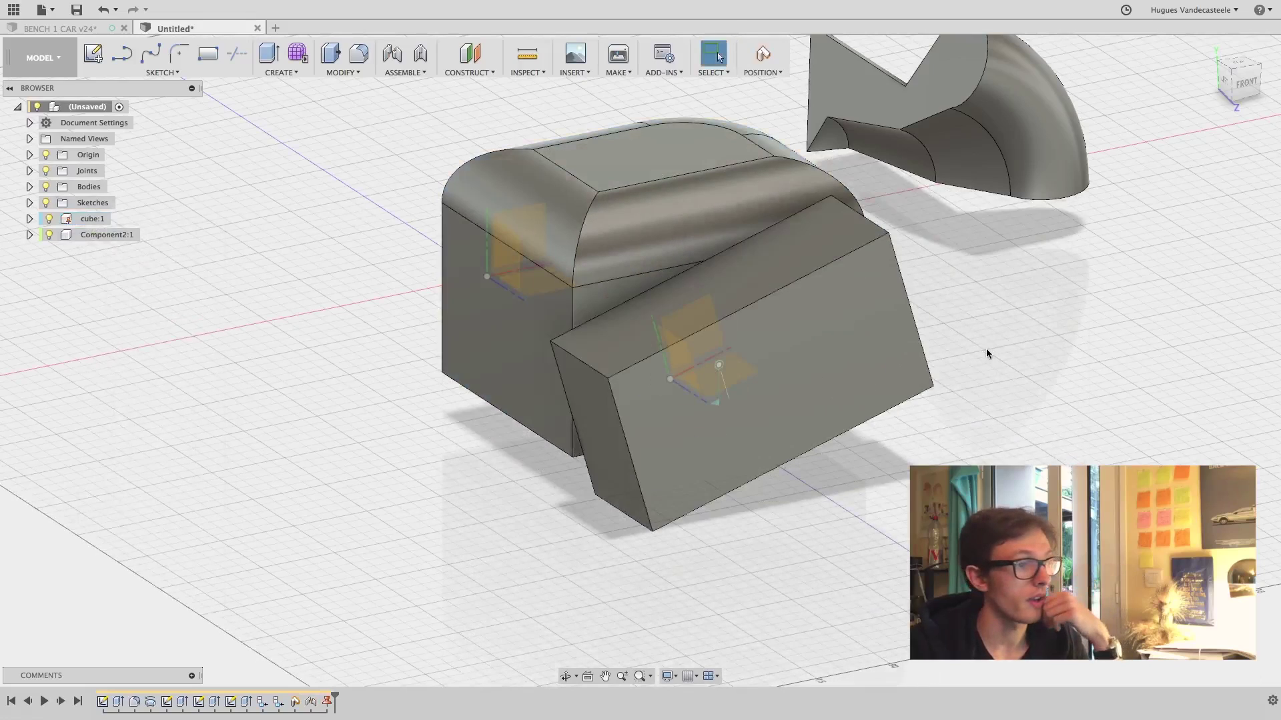
{"action": "left_click_drag", "start_coordinate": [803, 382], "coordinate": [843, 305]}
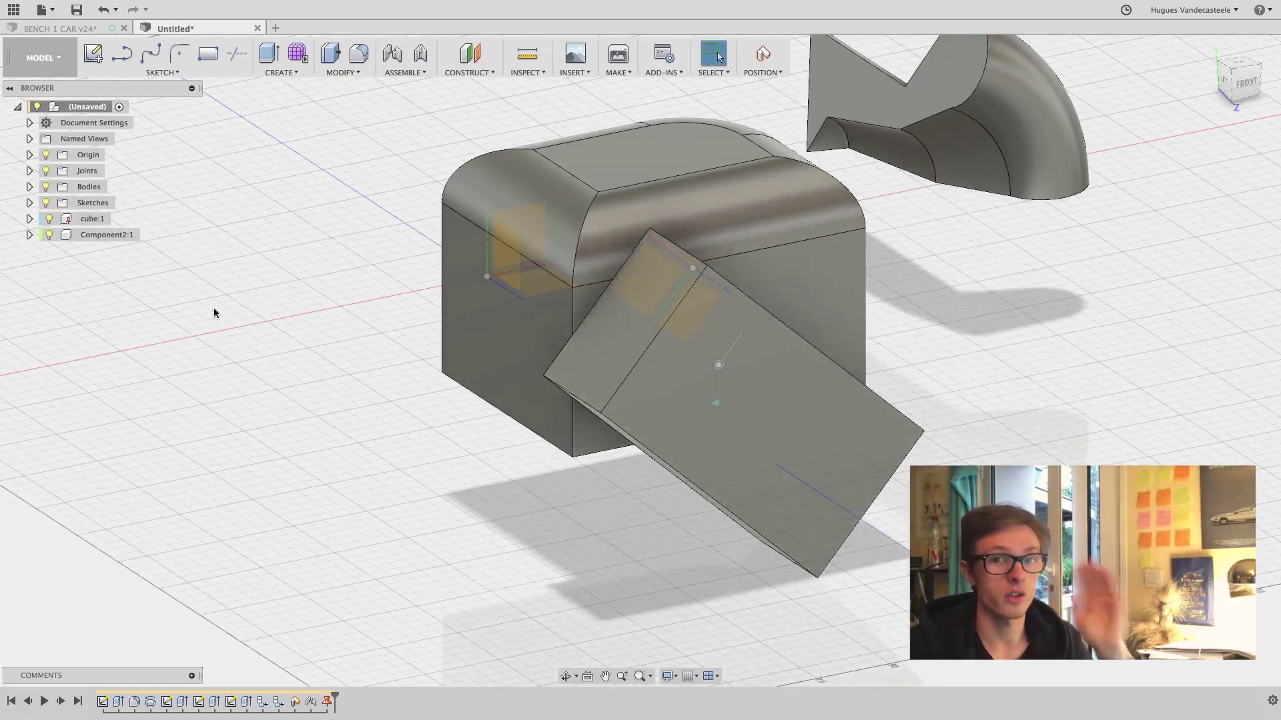
Edit the limits of joint Rev1, enabling the Rest position for its rotation and setting it to 45 degrees
{"action": "left_click", "coordinate": [30, 170]}
{"action": "left_click", "coordinate": [64, 188]}
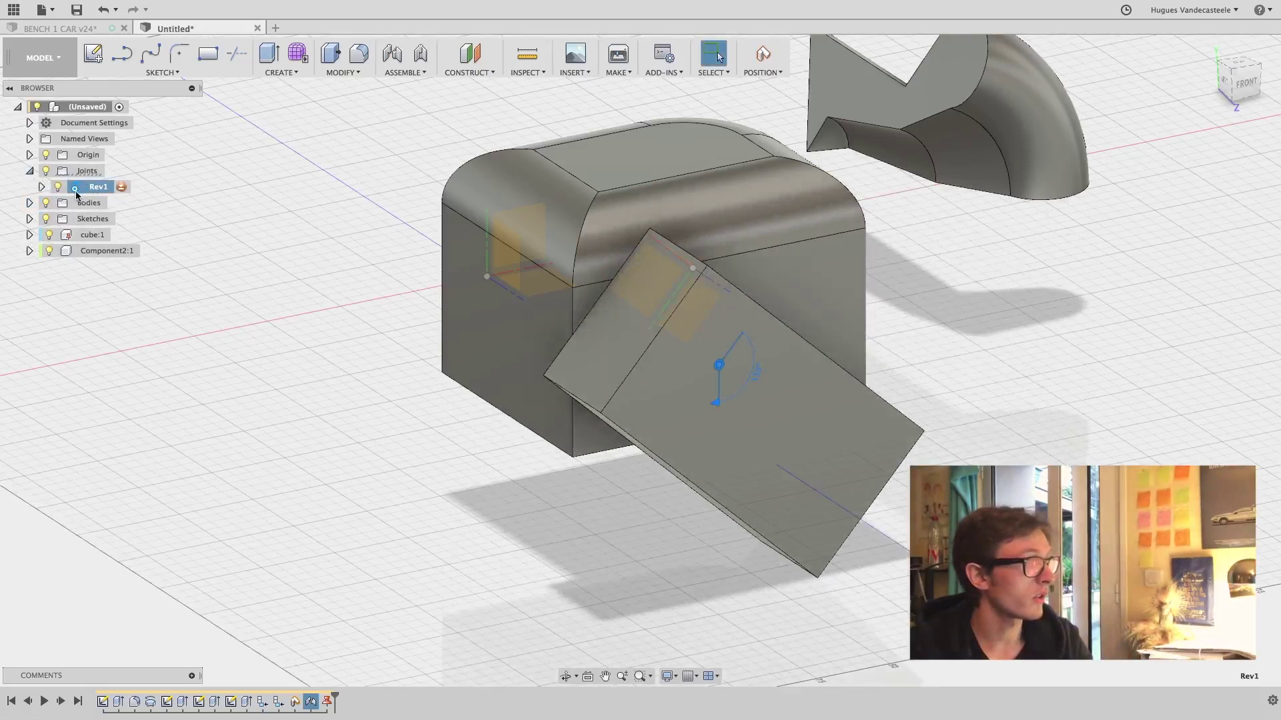
{"action": "left_click", "coordinate": [121, 189]}
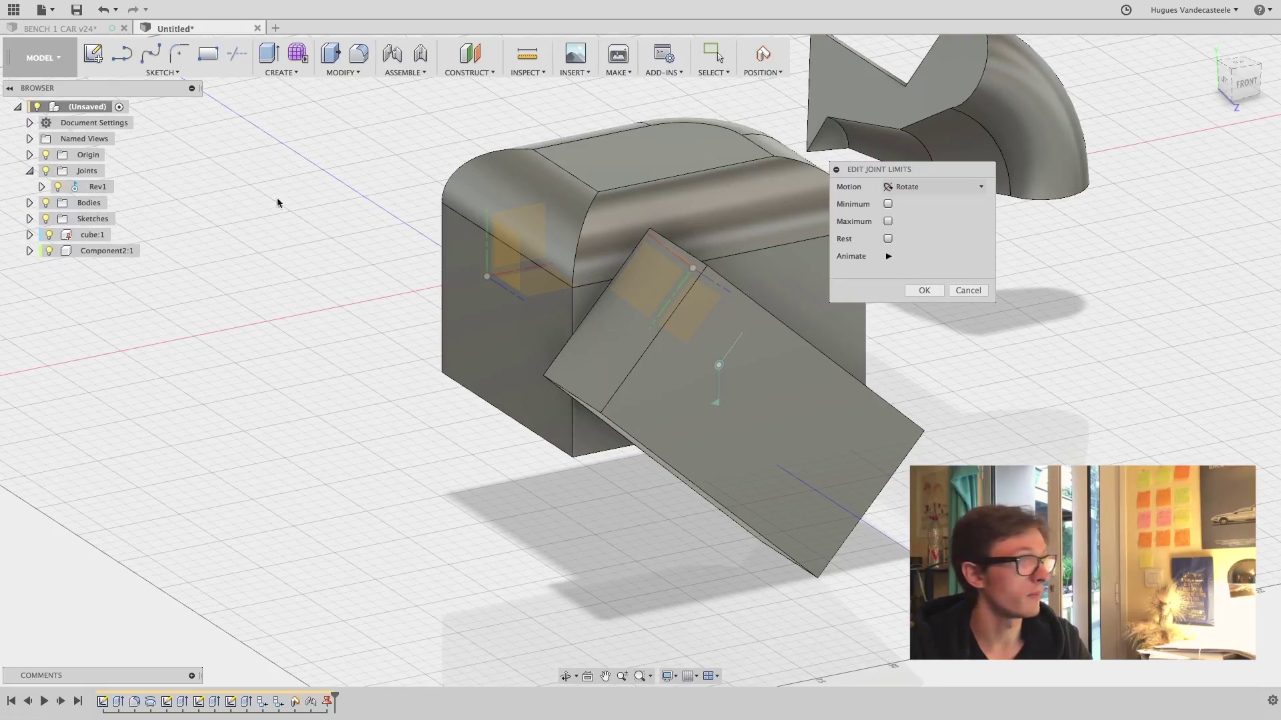
{"action": "left_click", "coordinate": [887, 204]}
{"action": "left_click", "coordinate": [888, 205]}
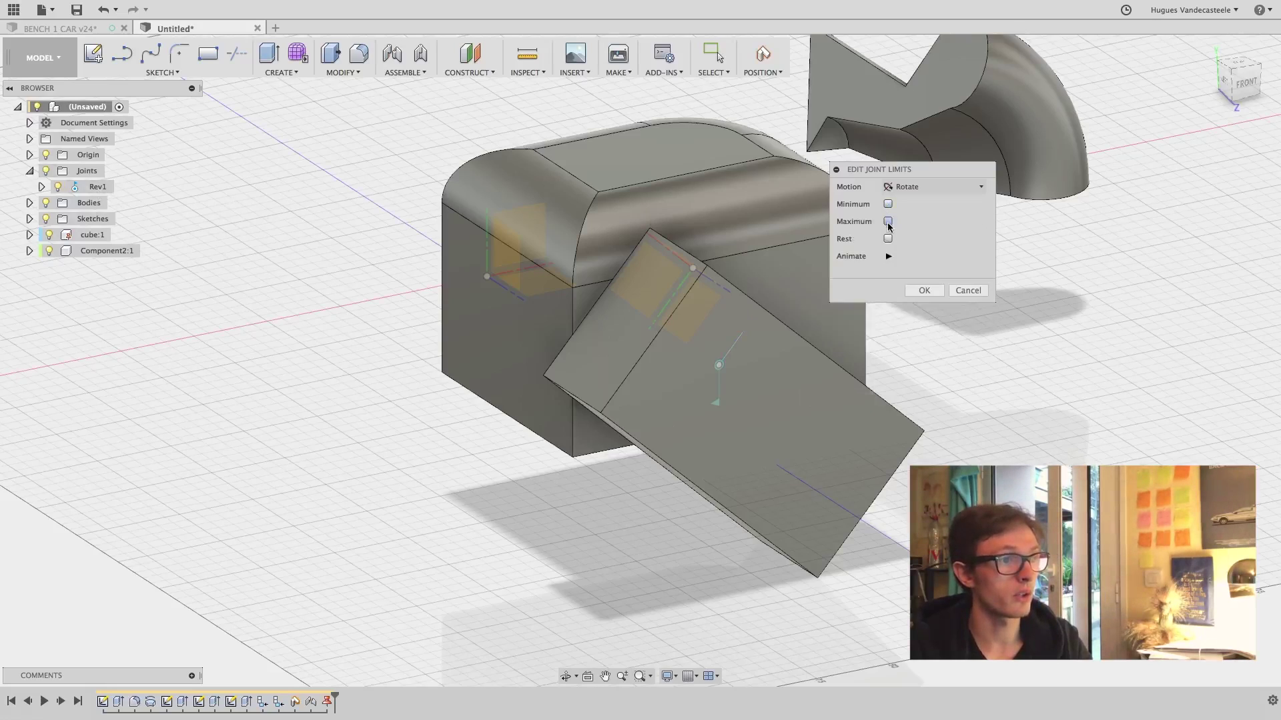
{"action": "left_click", "coordinate": [888, 222]}
{"action": "left_click", "coordinate": [887, 239]}
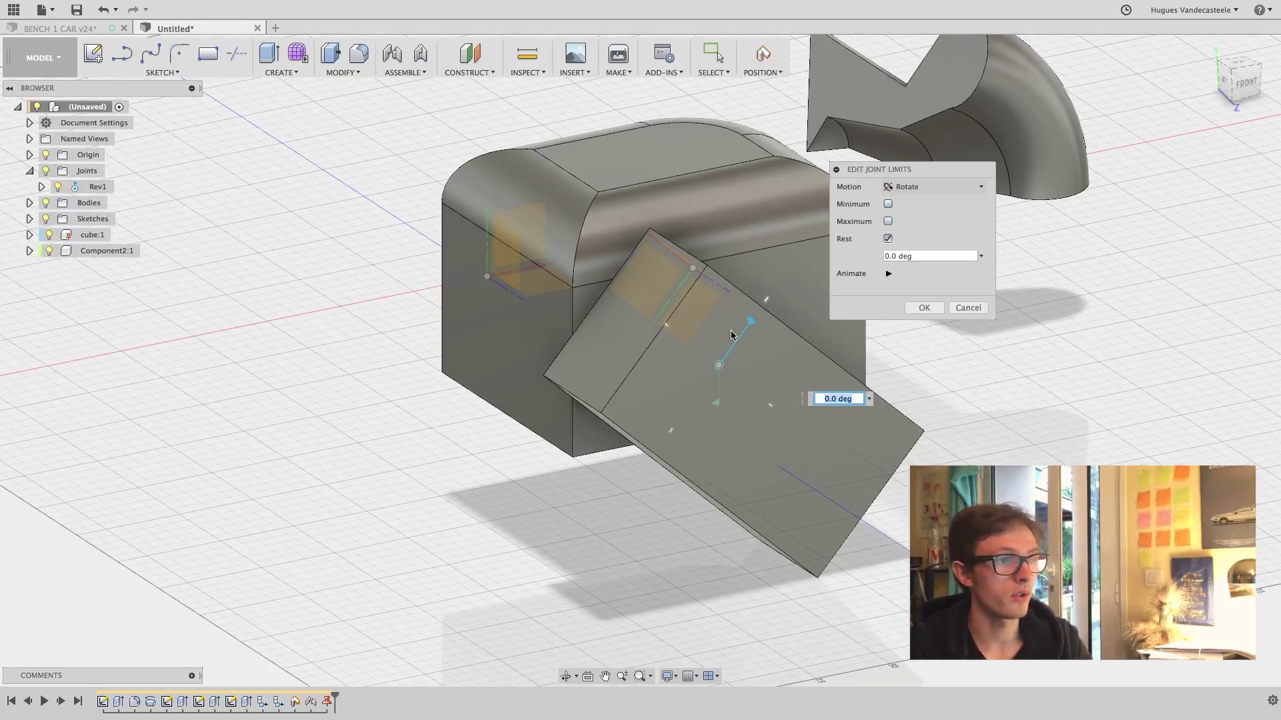
{"action": "type", "text": "45"}
{"action": "key", "text": "Return"}
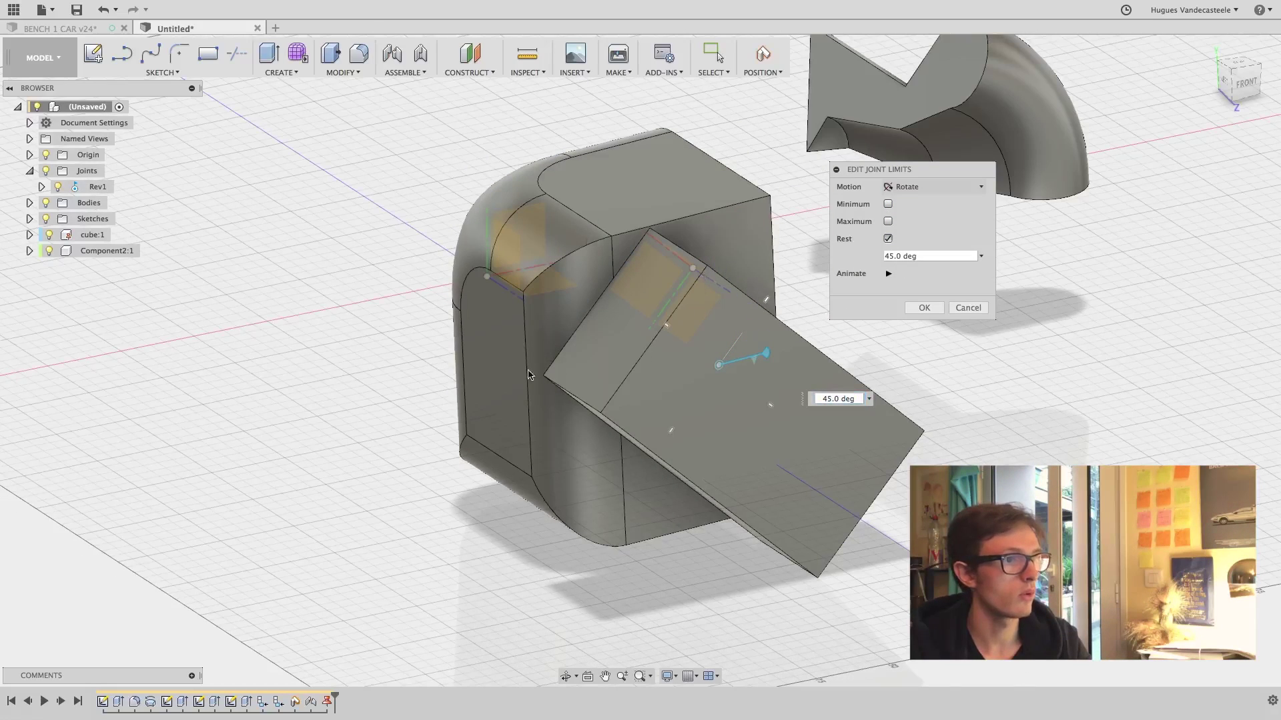
Set the joint's Rest position to 0 degrees and rotate the block to test its return
{"action": "left_click", "coordinate": [923, 258]}
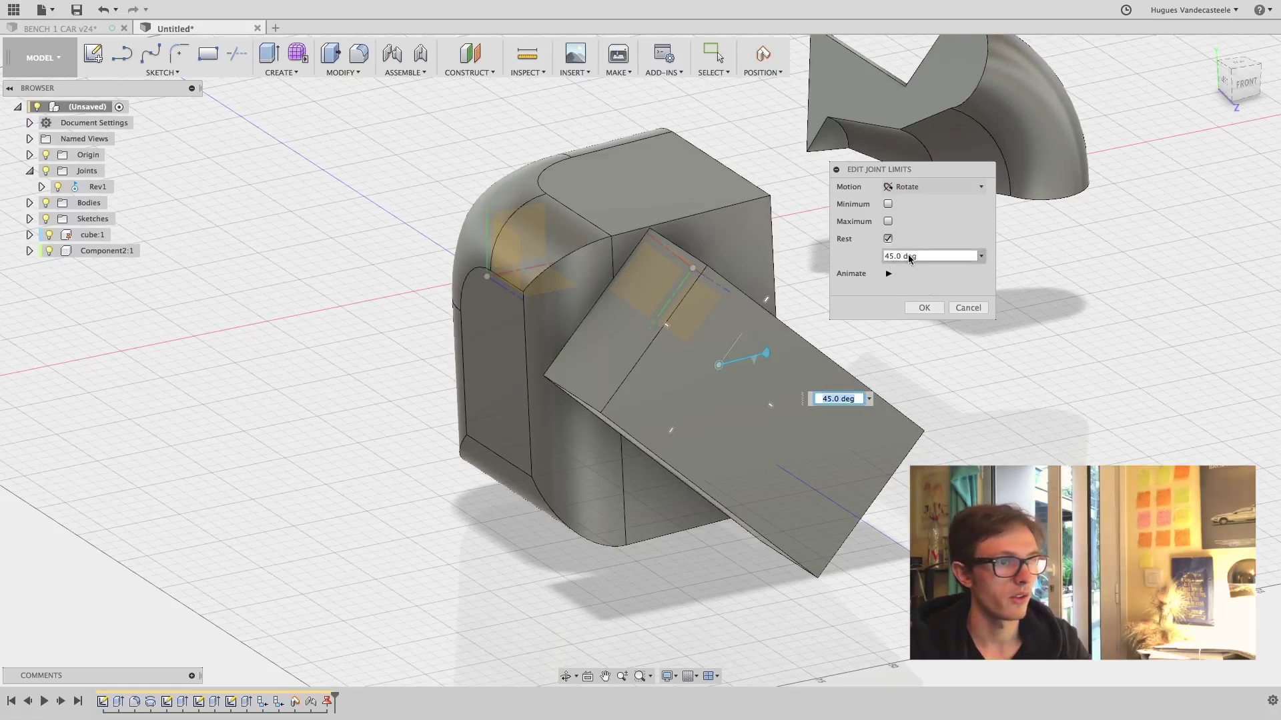
{"action": "type", "text": "0"}
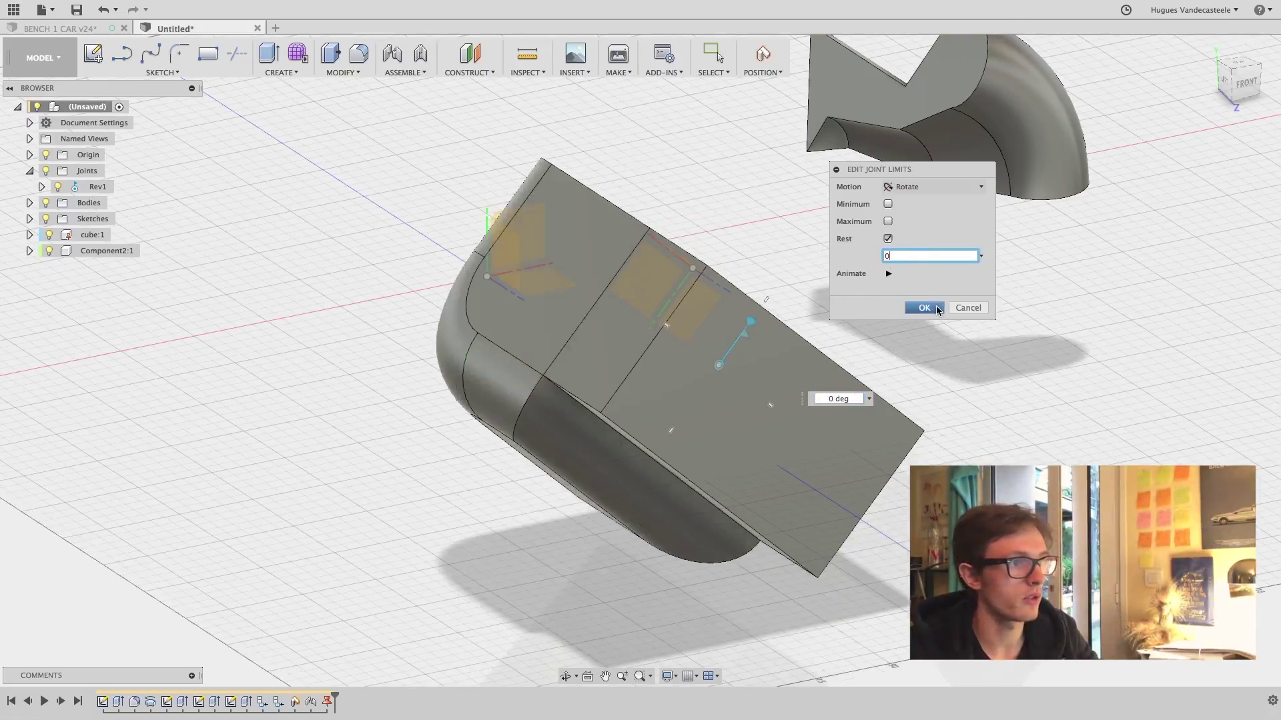
{"action": "left_click", "coordinate": [936, 308]}
{"action": "left_click_drag", "start_coordinate": [706, 331], "coordinate": [818, 409]}
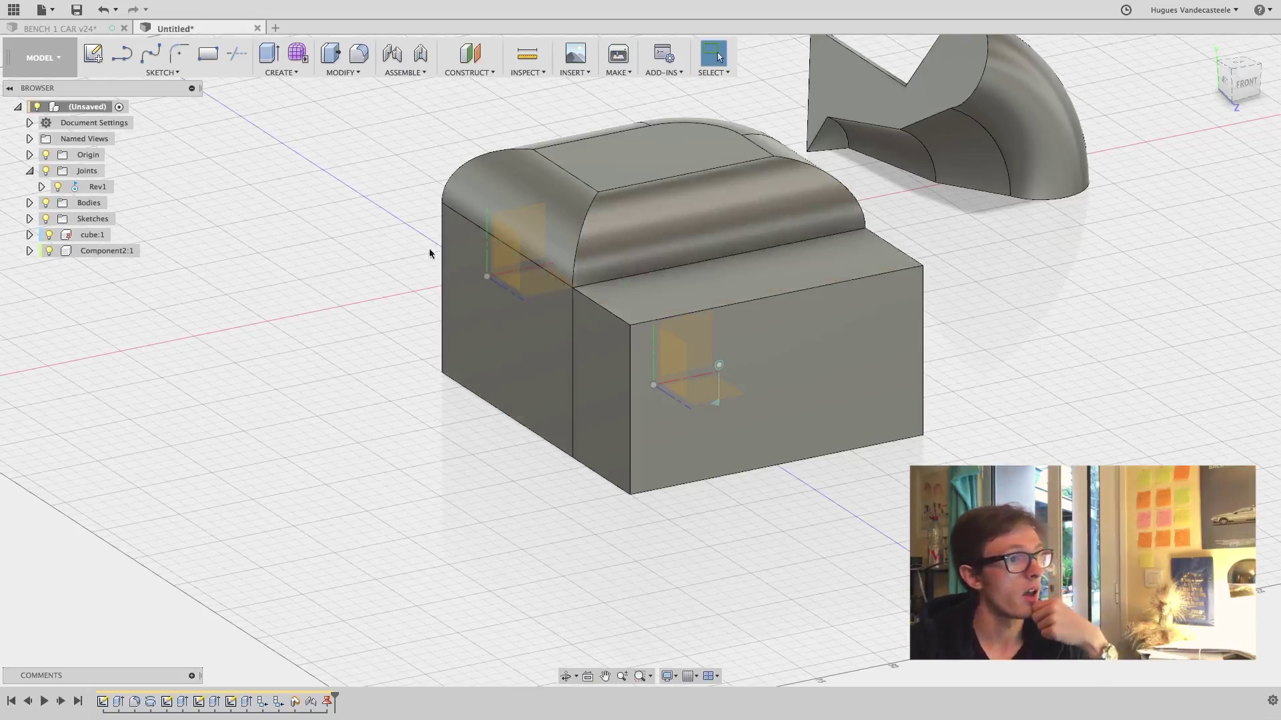
{"action": "left_click_drag", "start_coordinate": [732, 283], "coordinate": [828, 279]}
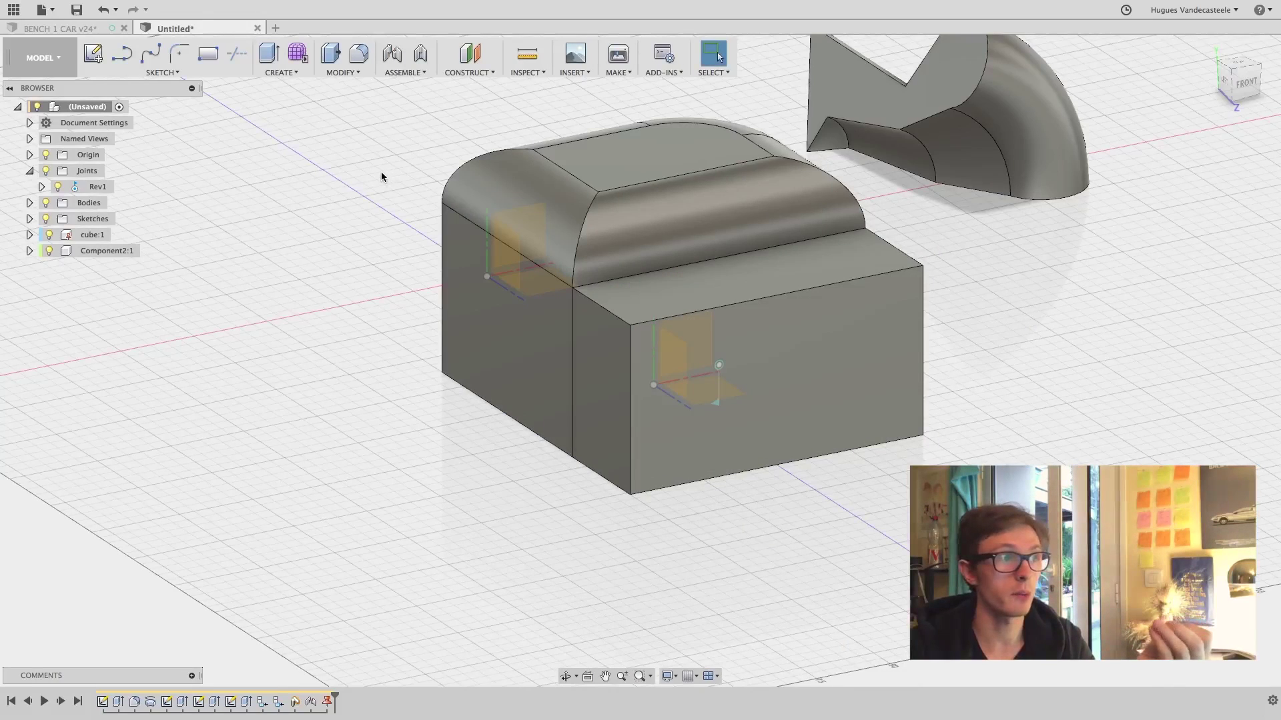
{"action": "left_click", "coordinate": [657, 72]}
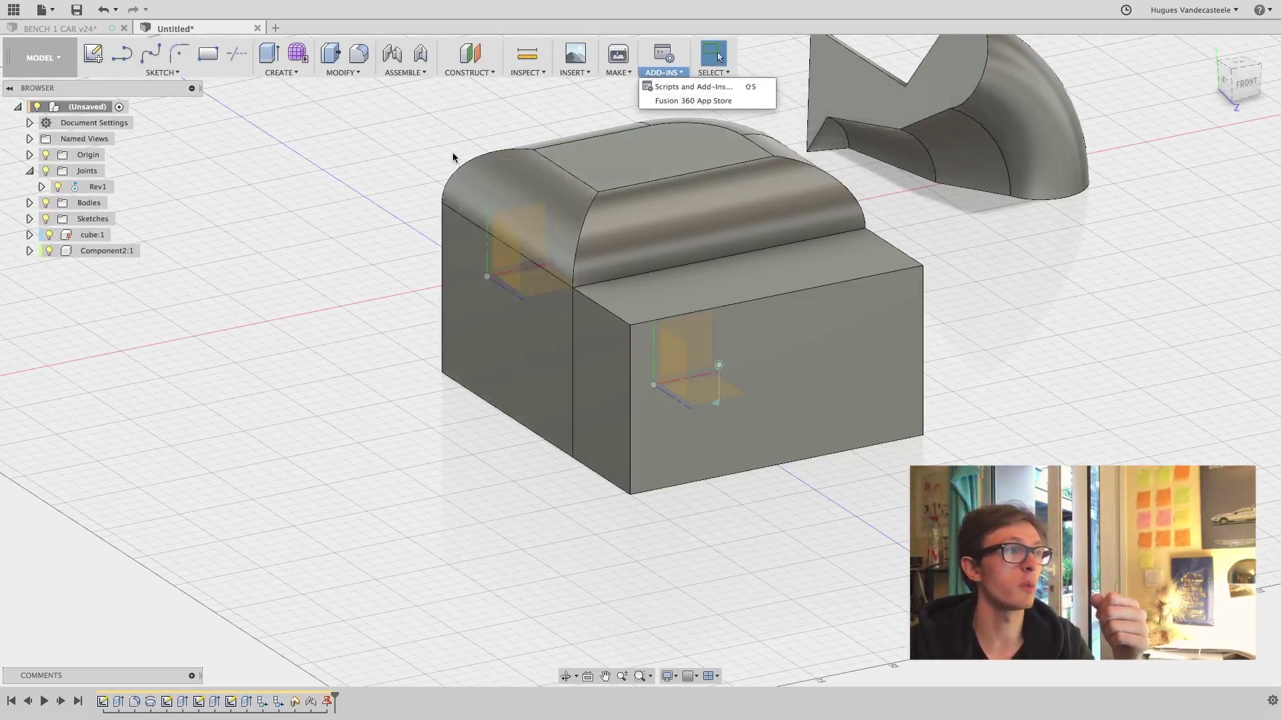
{"action": "left_click", "coordinate": [419, 88]}
{"action": "left_click", "coordinate": [418, 73]}
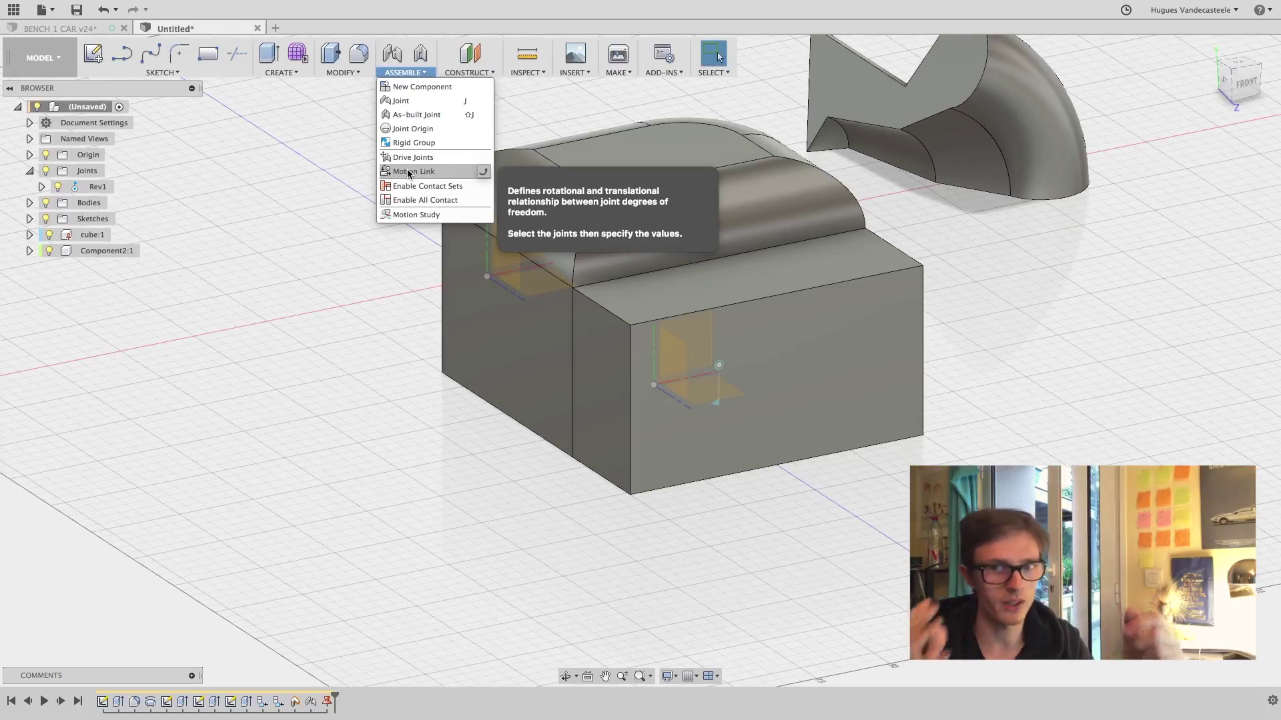
{"action": "left_click", "coordinate": [294, 261]}
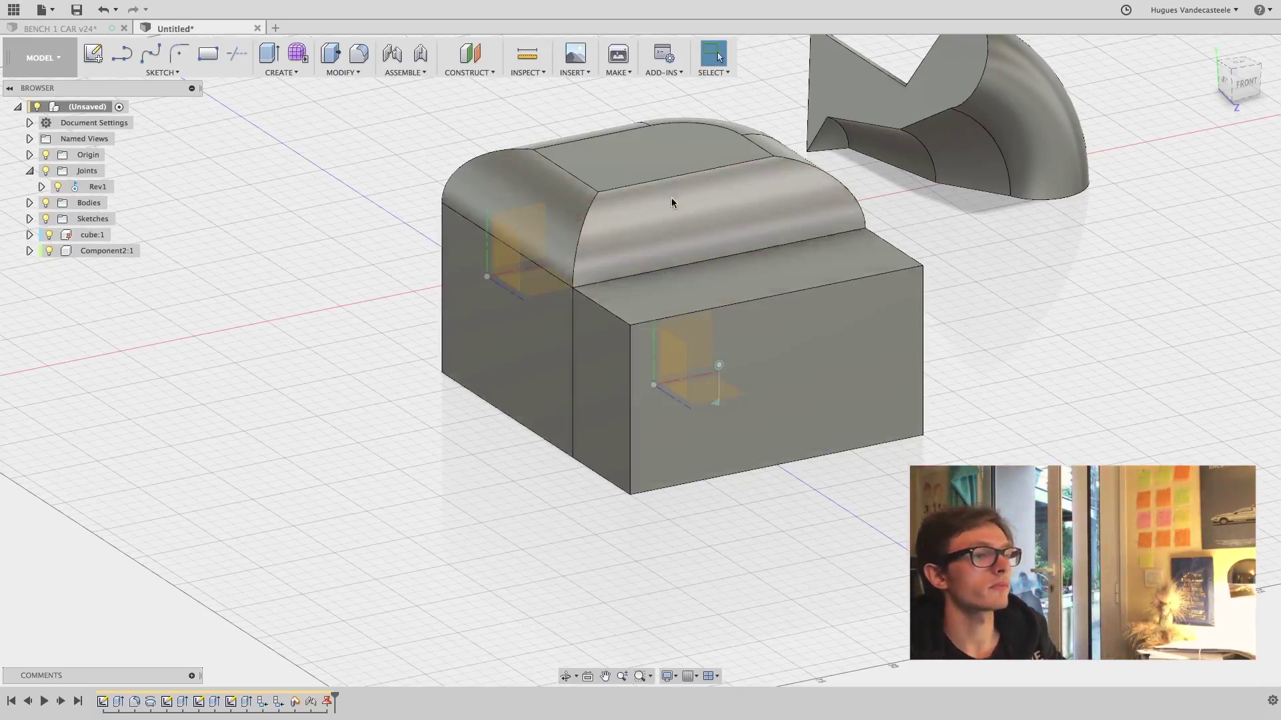
{"action": "middle_click_drag", "start_coordinate": [671, 199], "coordinate": [772, 227], "text": "shift"}
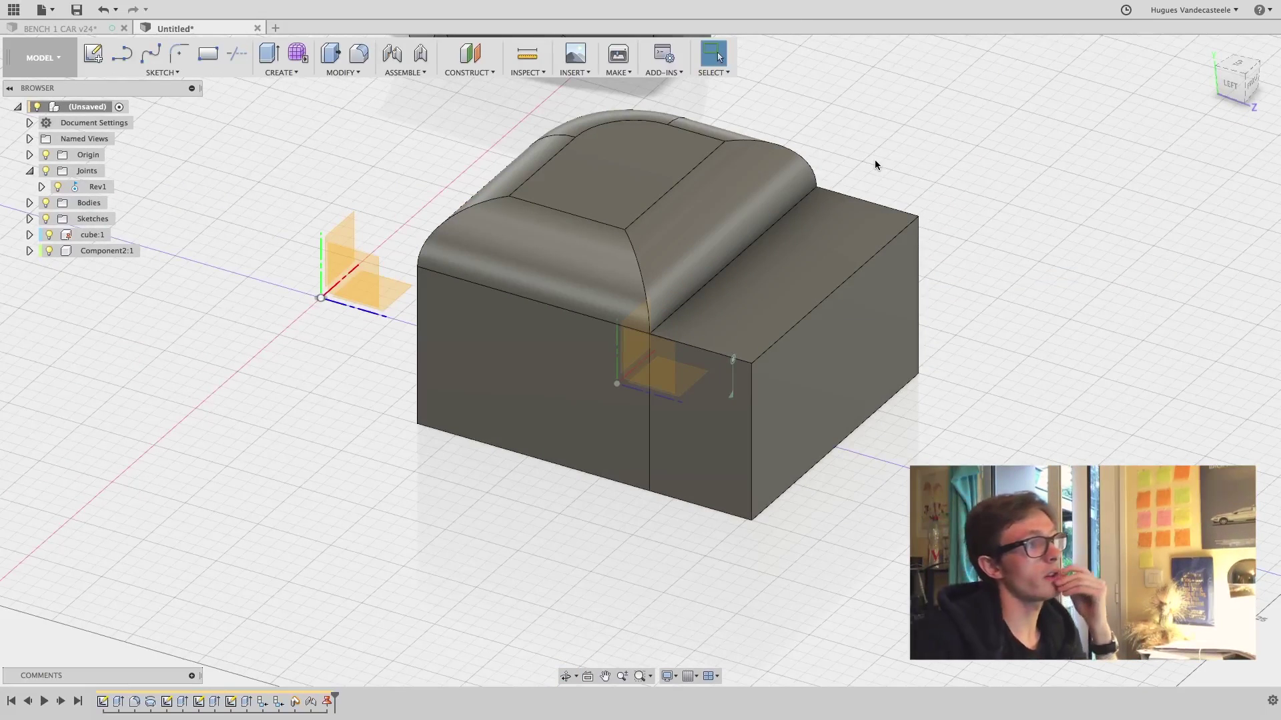
Look through the Patch, Sheet Metal and Render workspaces, view the model rendered, and return to the Model workspace
{"action": "left_click", "coordinate": [40, 59]}
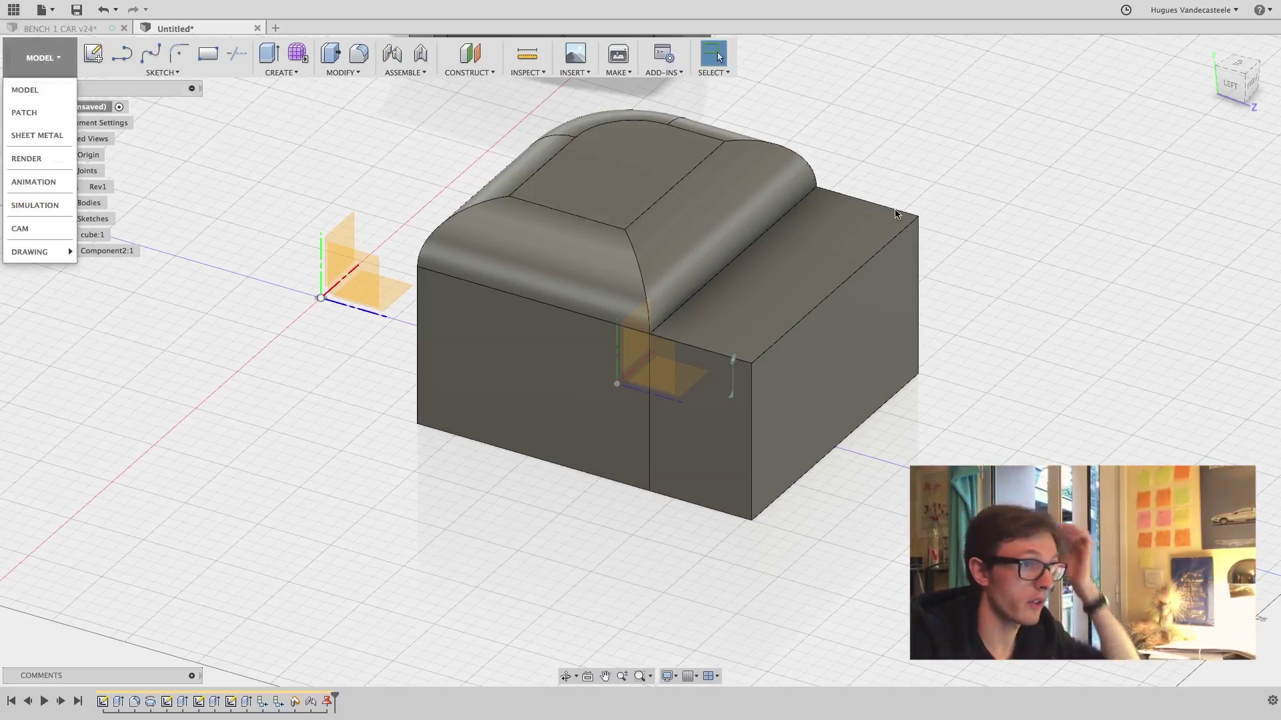
{"action": "left_click", "coordinate": [46, 72]}
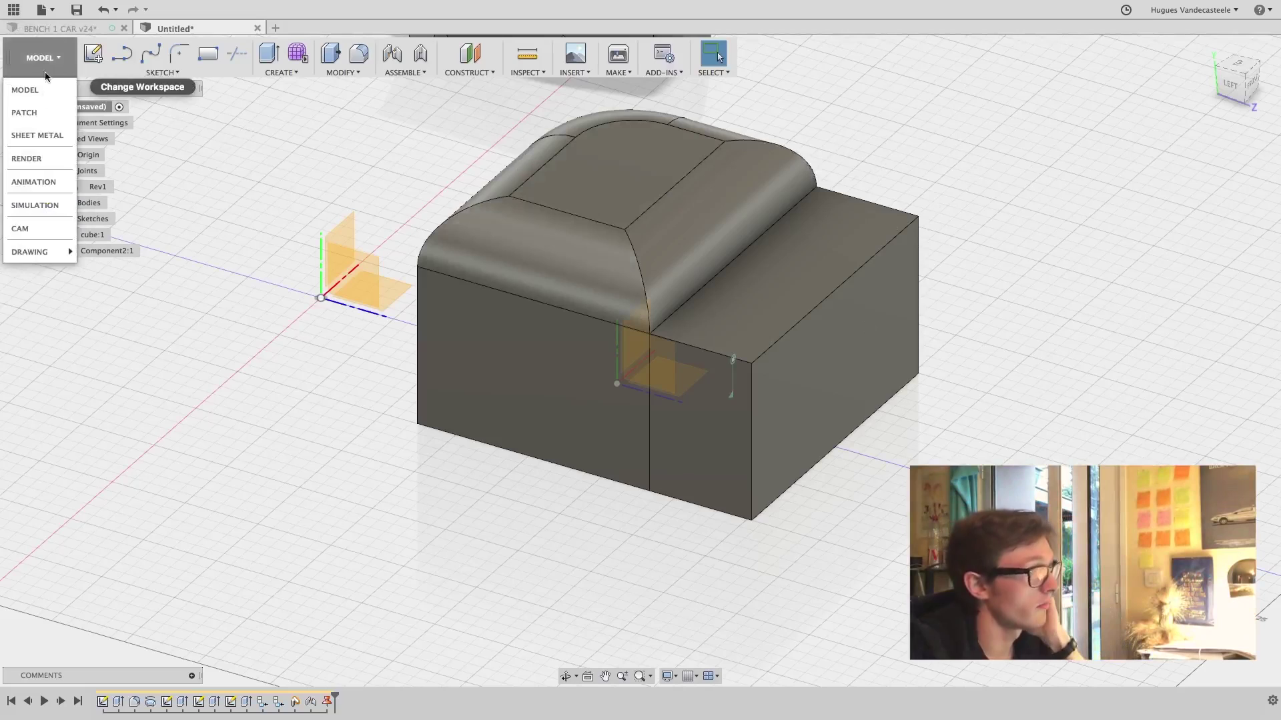
{"action": "left_click", "coordinate": [38, 112]}
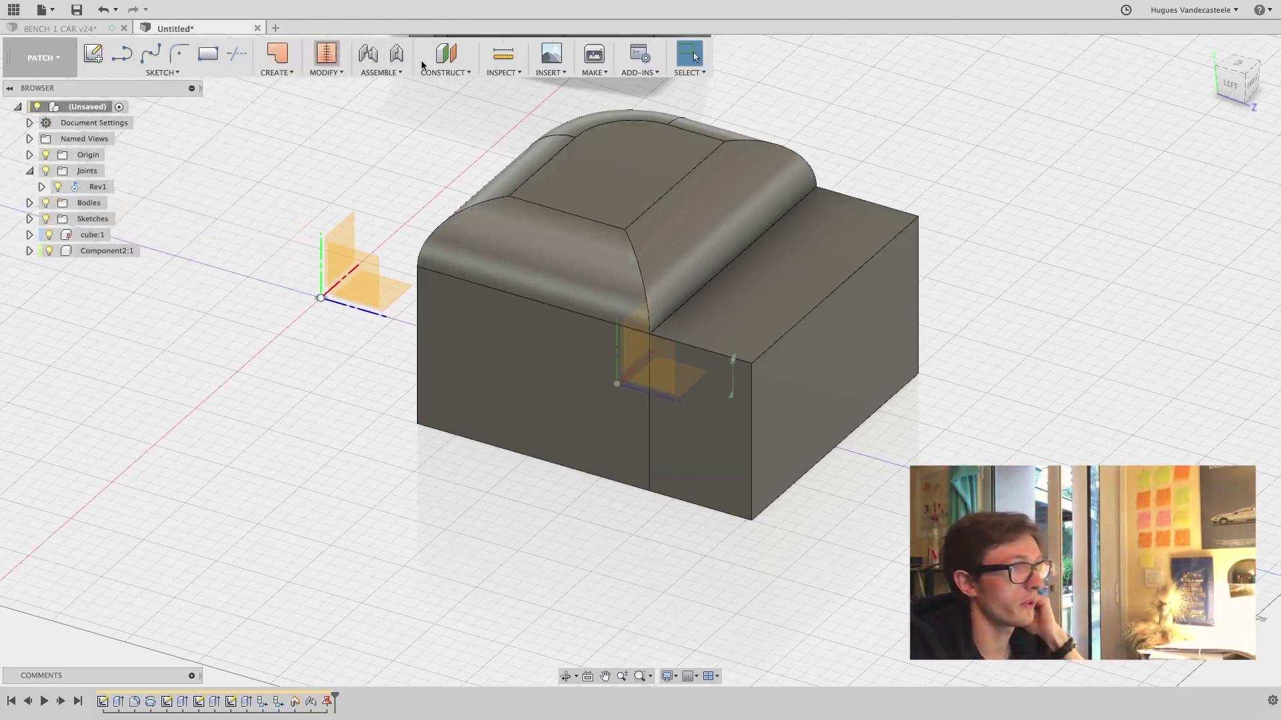
{"action": "left_click", "coordinate": [51, 62]}
{"action": "left_click", "coordinate": [46, 133]}
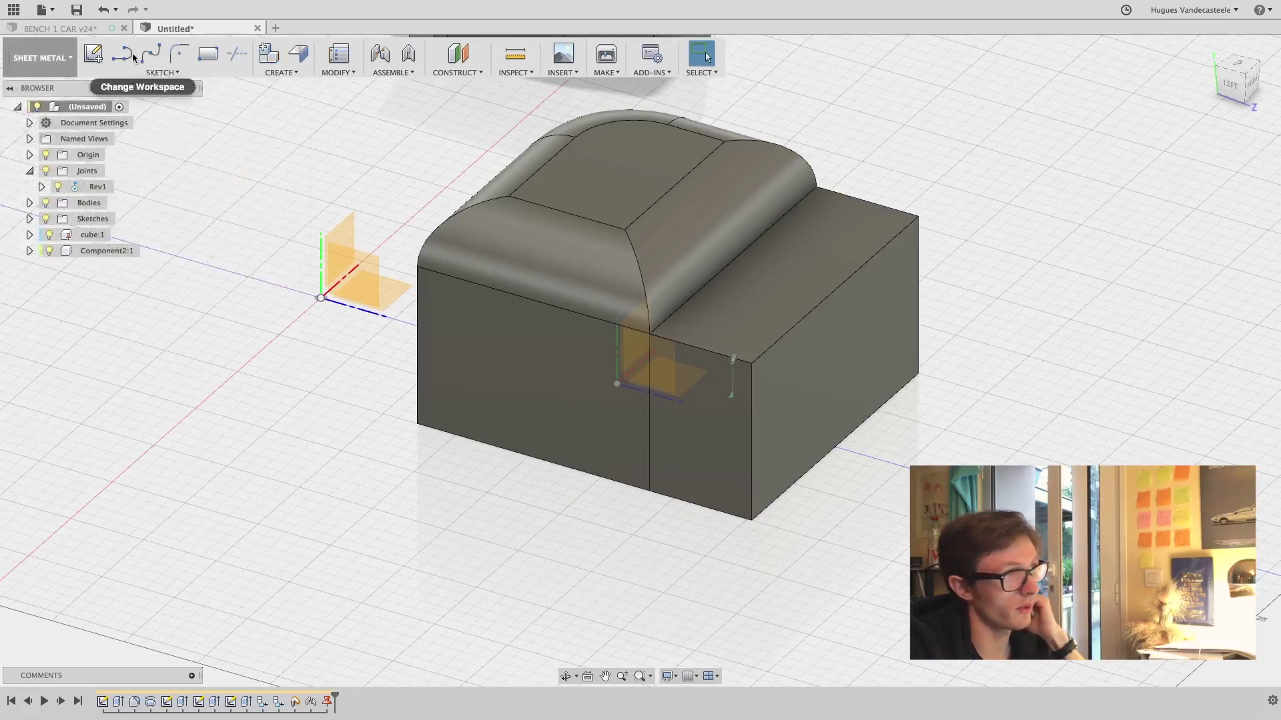
{"action": "left_click", "coordinate": [40, 58]}
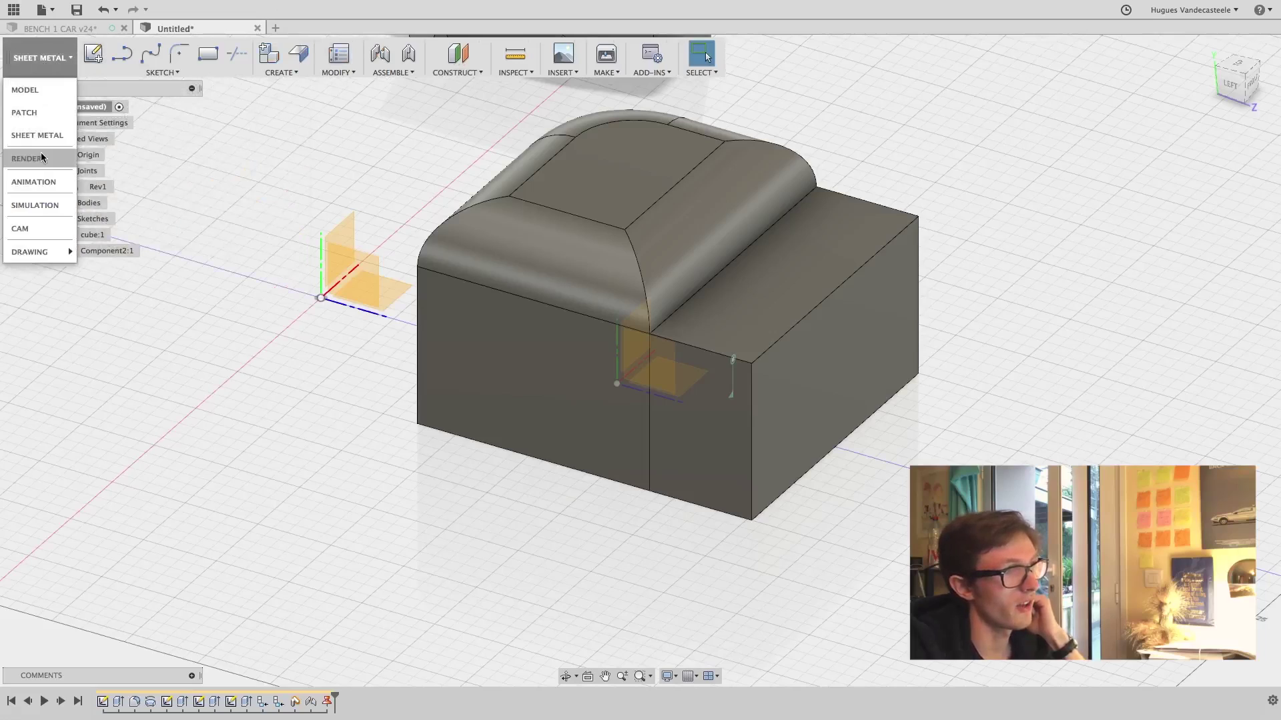
{"action": "left_click", "coordinate": [42, 158]}
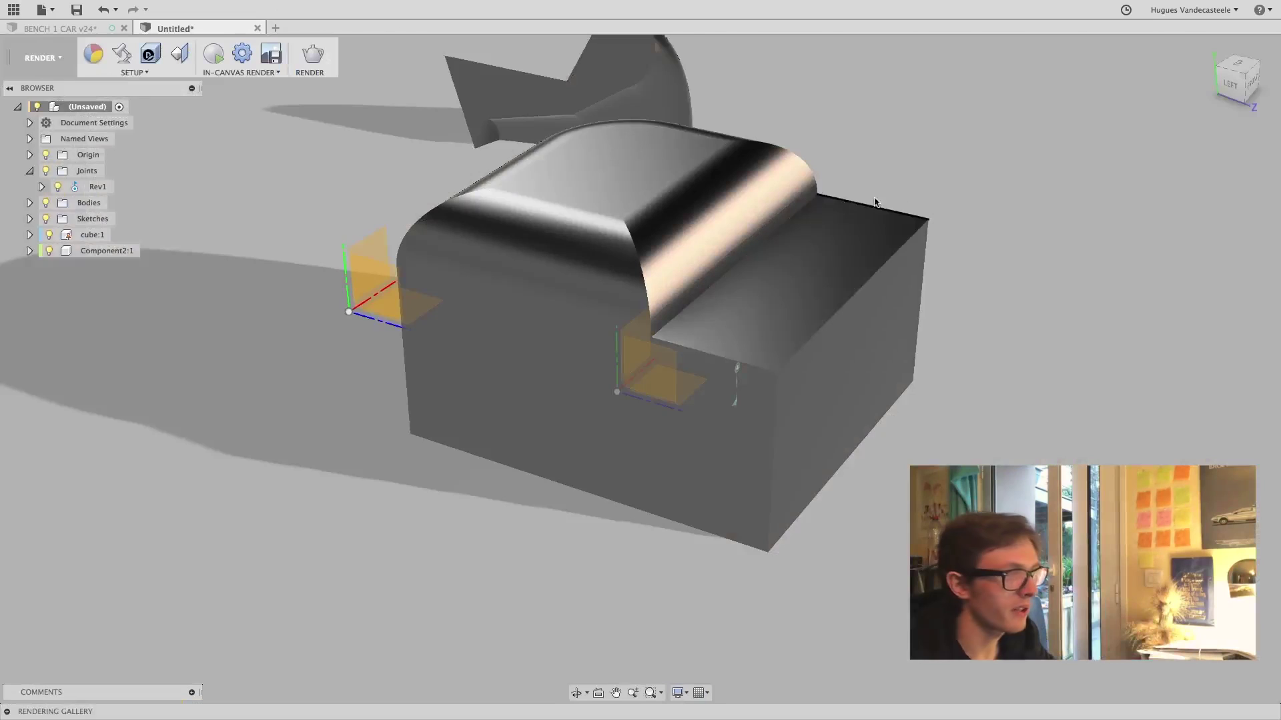
{"action": "middle_click_drag", "start_coordinate": [860, 206], "coordinate": [934, 207], "text": "shift"}
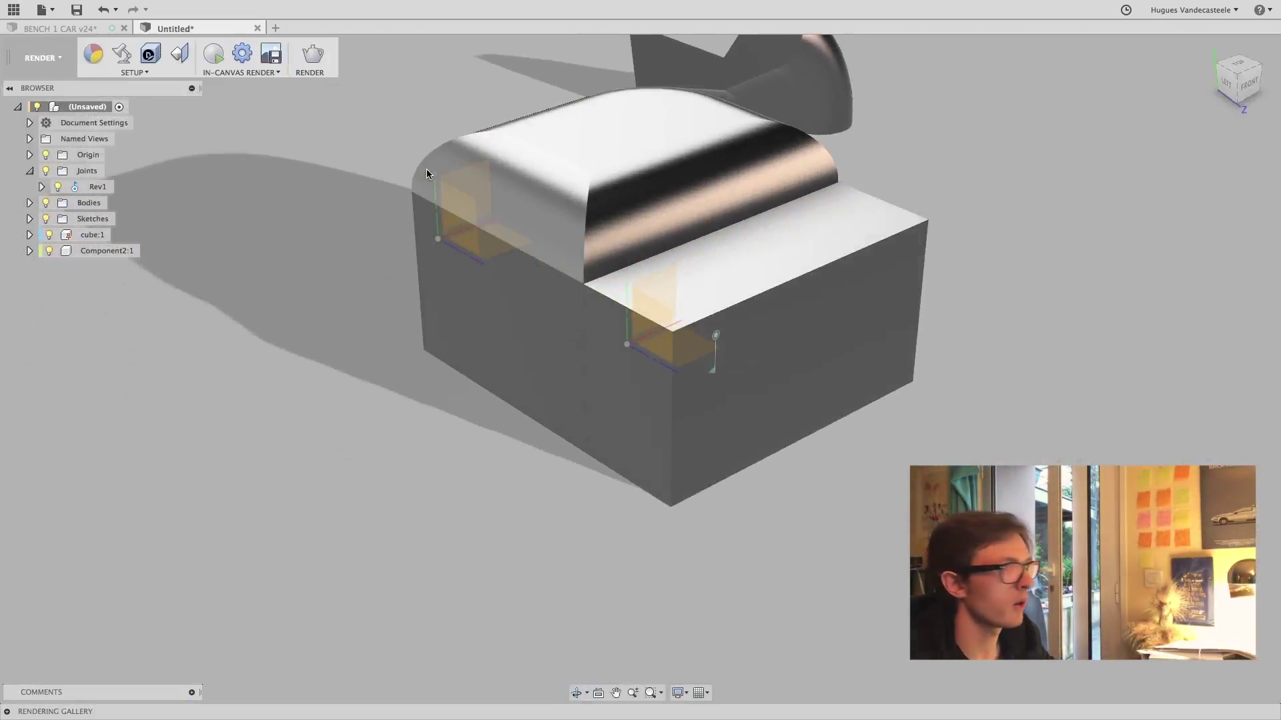
{"action": "left_click", "coordinate": [41, 58]}
{"action": "left_click", "coordinate": [41, 93]}
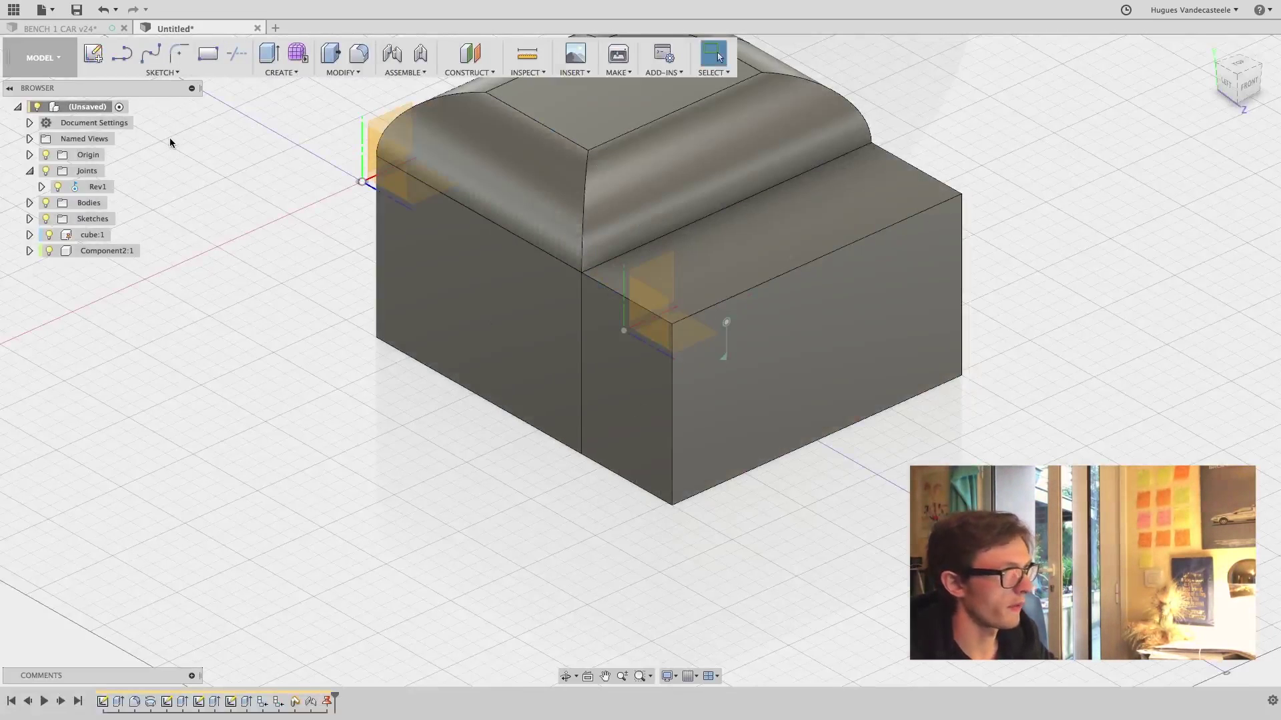
Hide the cube component to expose the block's face with the peg hole
{"action": "middle_click_drag", "start_coordinate": [532, 194], "coordinate": [142, 207], "text": "shift"}
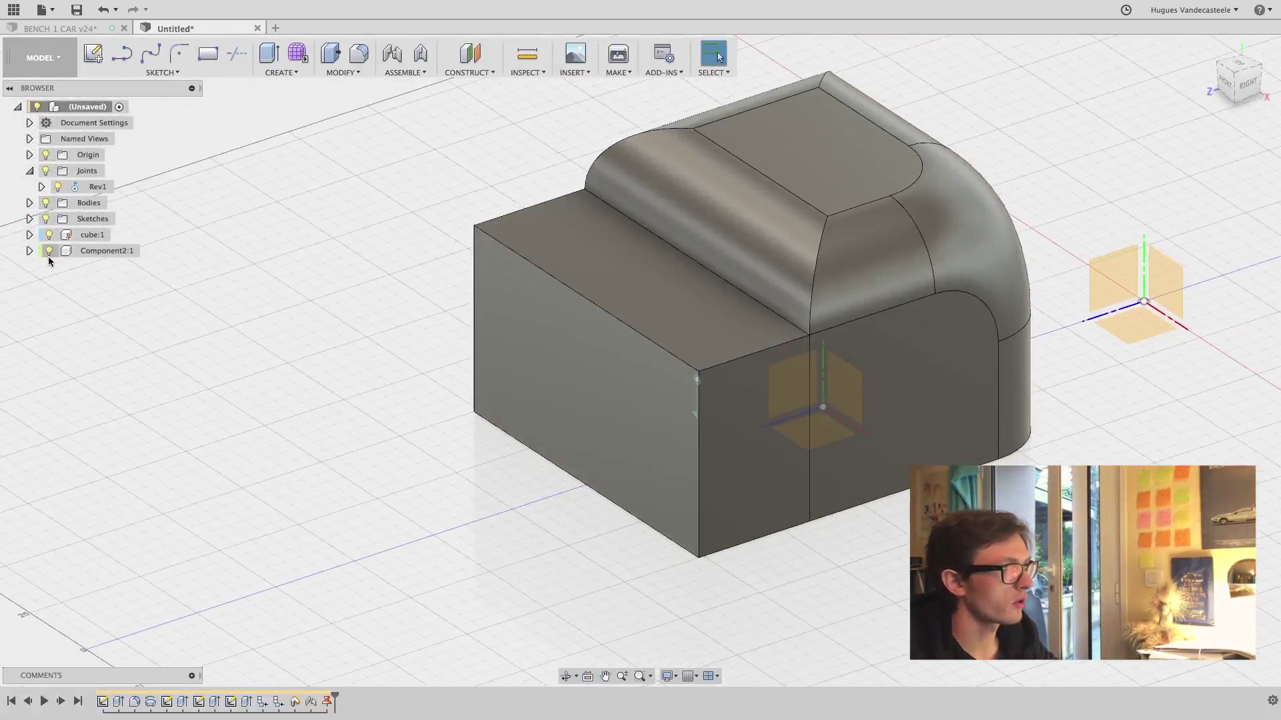
{"action": "left_click", "coordinate": [50, 236]}
{"action": "middle_click_drag", "start_coordinate": [678, 256], "coordinate": [558, 252], "text": "shift"}
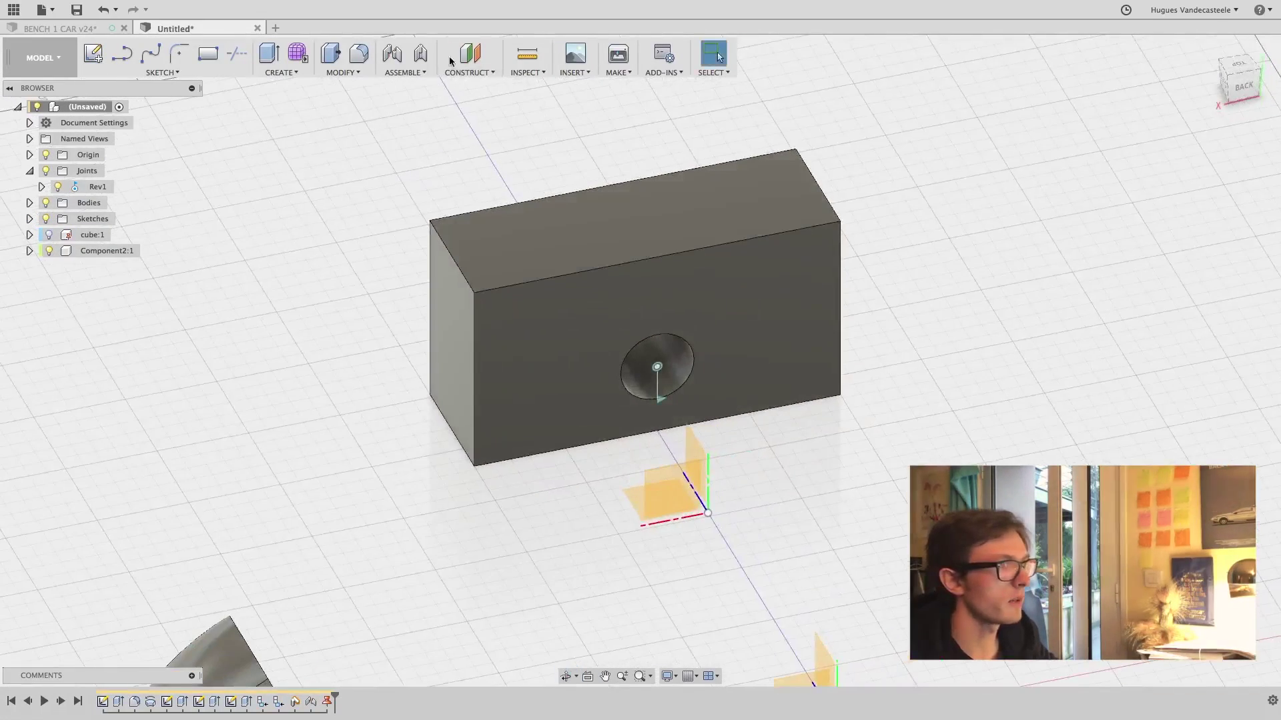
Chamfer the four outer edges of the block's face around the peg hole with an equal-distance chamfer
{"action": "left_click", "coordinate": [359, 53]}
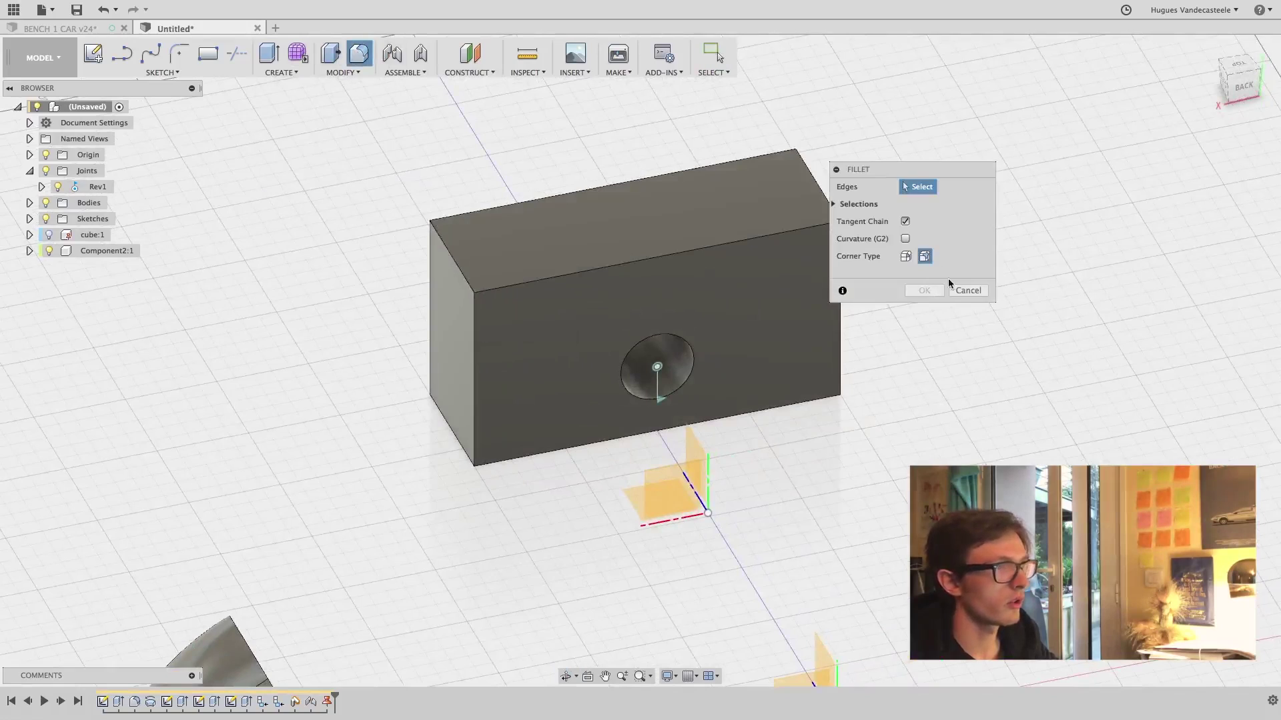
{"action": "left_click", "coordinate": [343, 72]}
{"action": "left_click", "coordinate": [364, 129]}
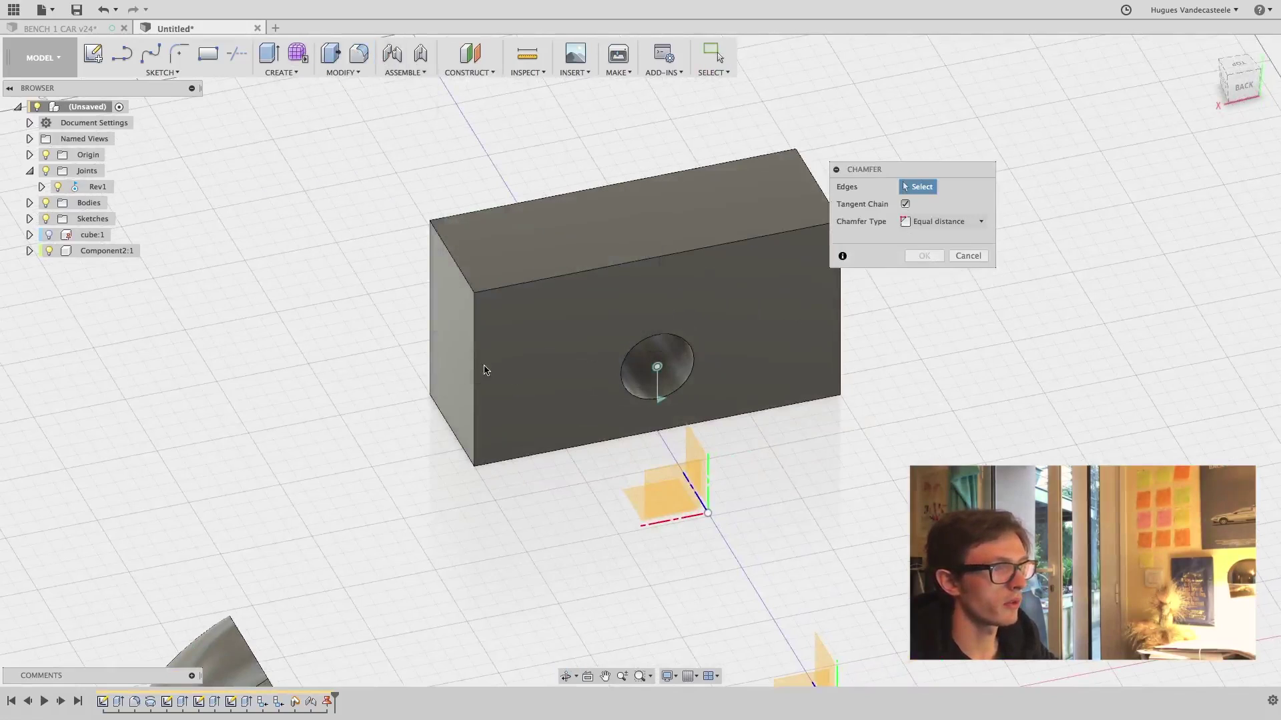
{"action": "left_click", "coordinate": [474, 369]}
{"action": "left_click", "coordinate": [767, 237]}
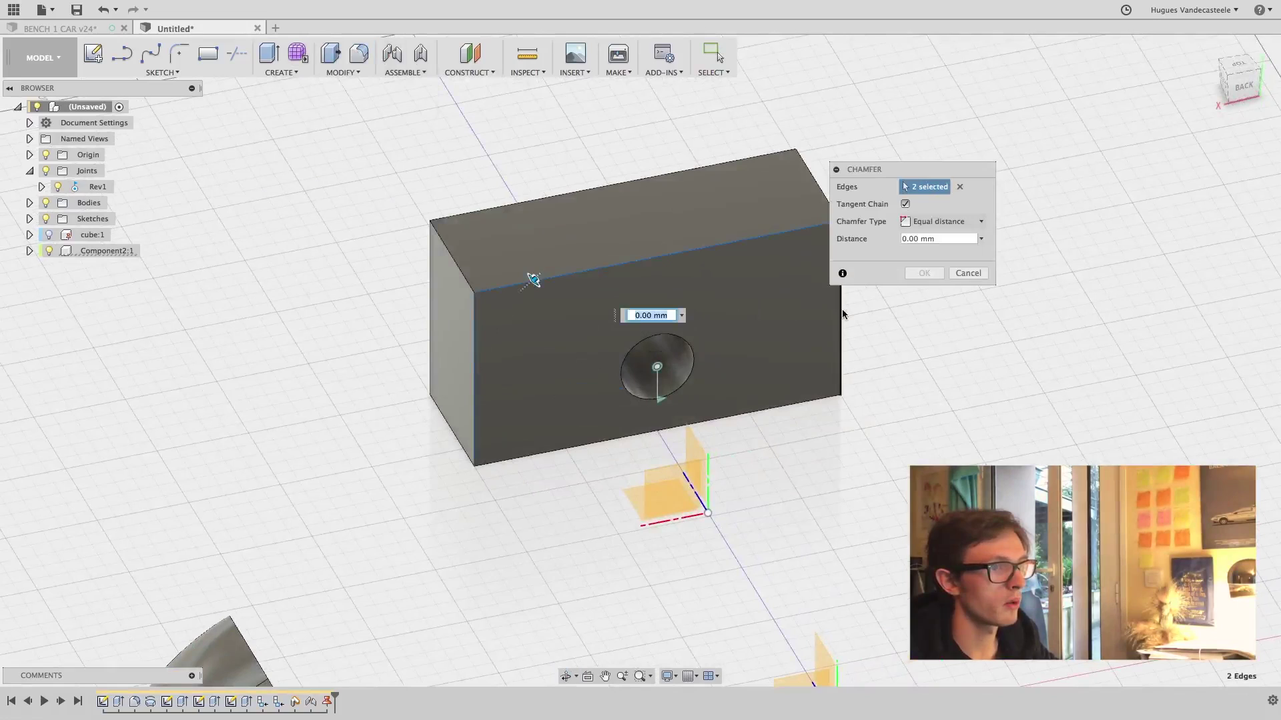
{"action": "left_click", "coordinate": [841, 313]}
{"action": "left_click", "coordinate": [803, 404]}
{"action": "left_click_drag", "start_coordinate": [804, 412], "coordinate": [795, 366]}
{"action": "left_click", "coordinate": [924, 274]}
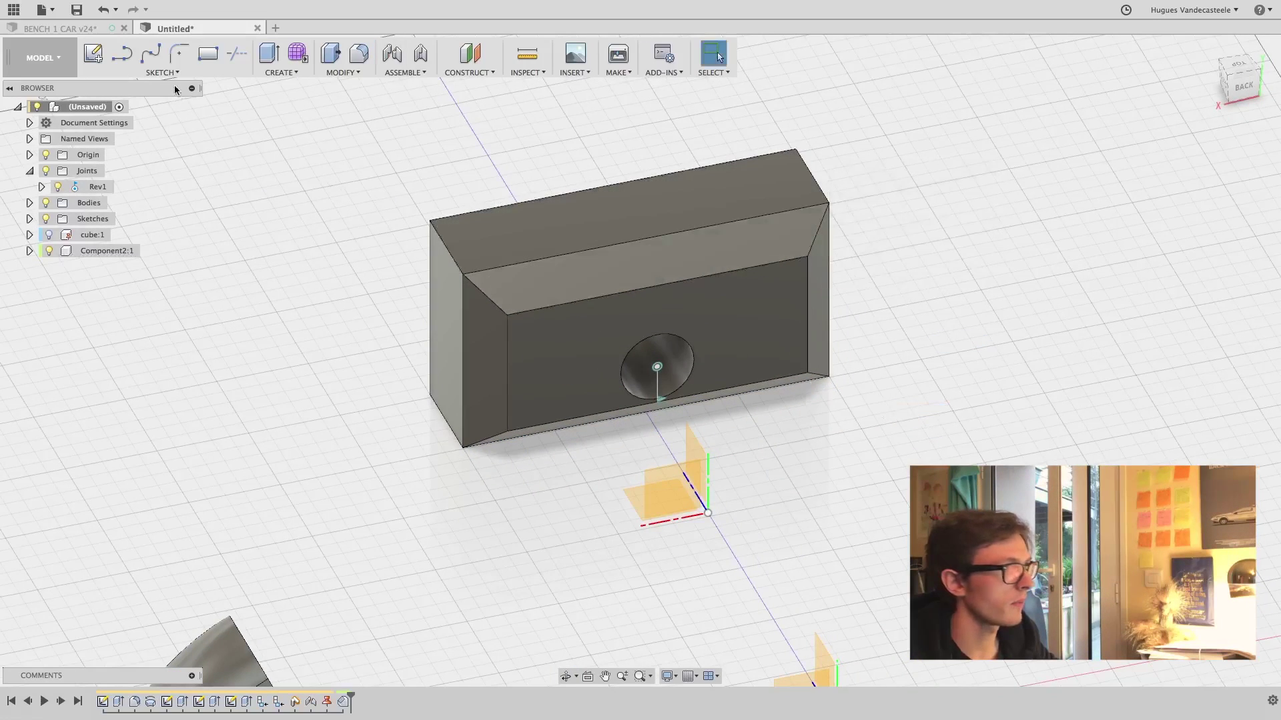
Show the cube in place of the block and chamfer its side and lower edges around the peg face by 4.108 mm
{"action": "left_click", "coordinate": [49, 235]}
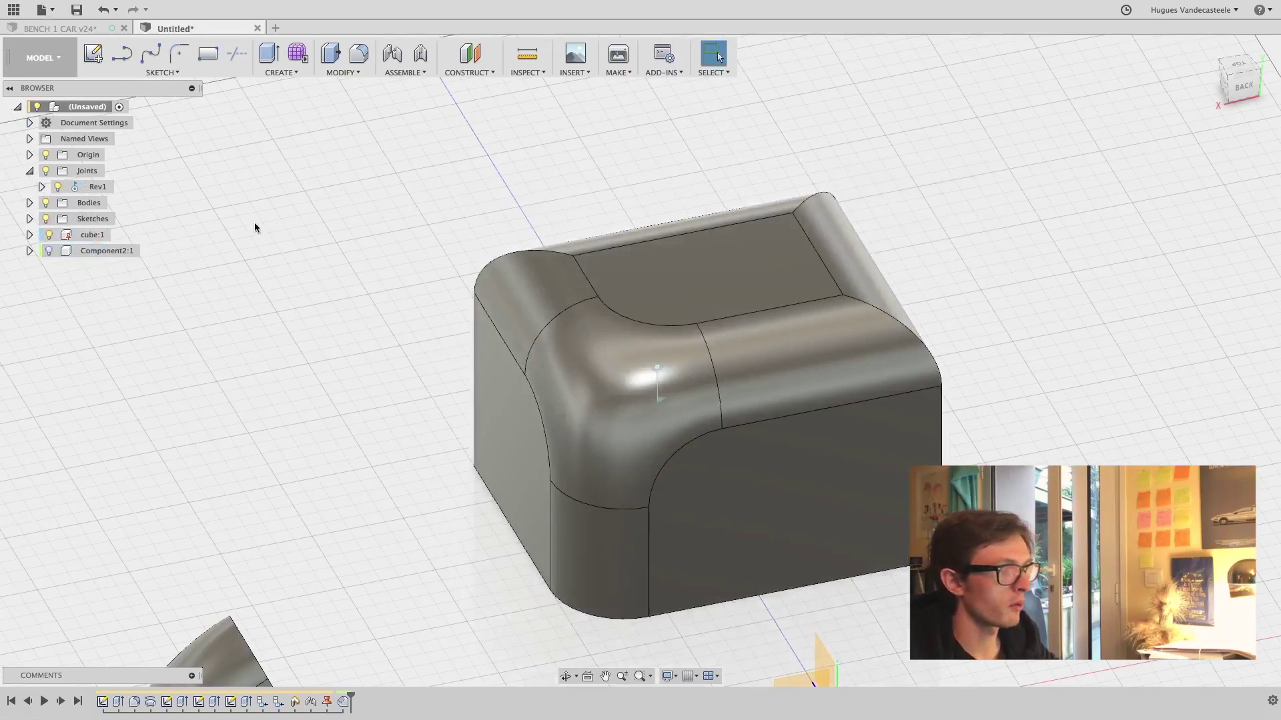
{"action": "middle_click_drag", "start_coordinate": [254, 222], "coordinate": [354, 193], "text": "shift"}
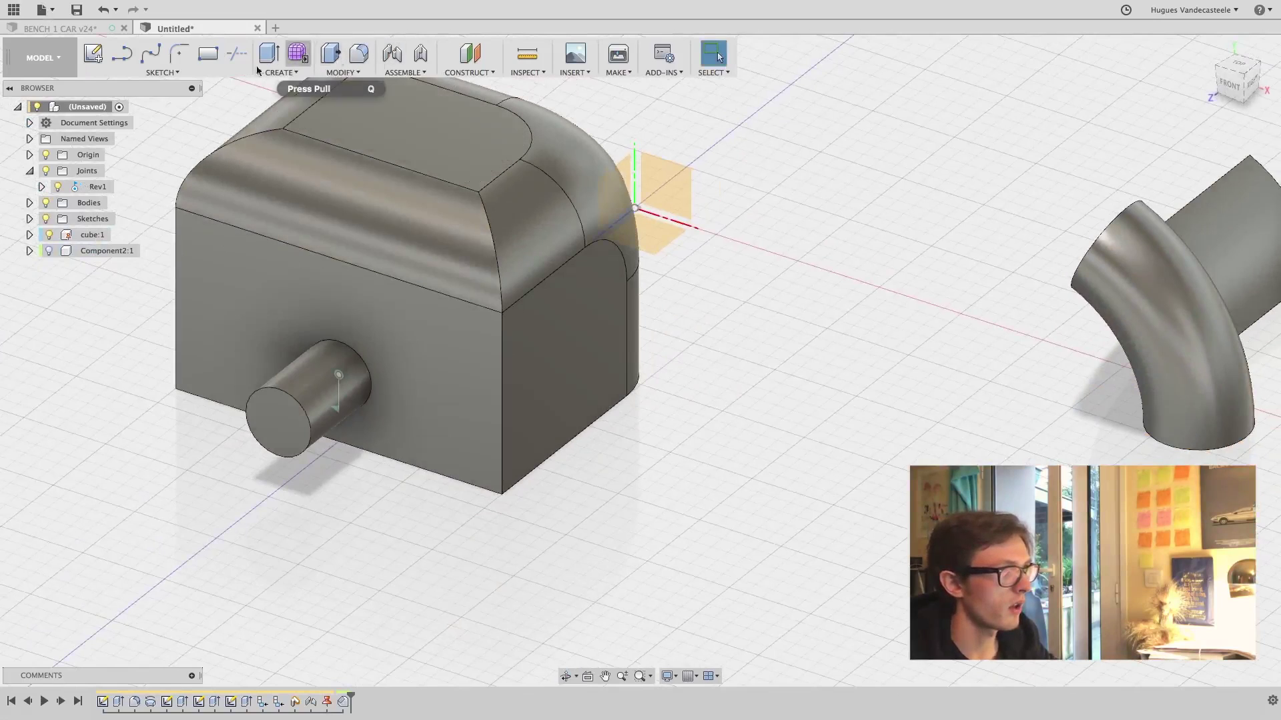
{"action": "left_click", "coordinate": [283, 72]}
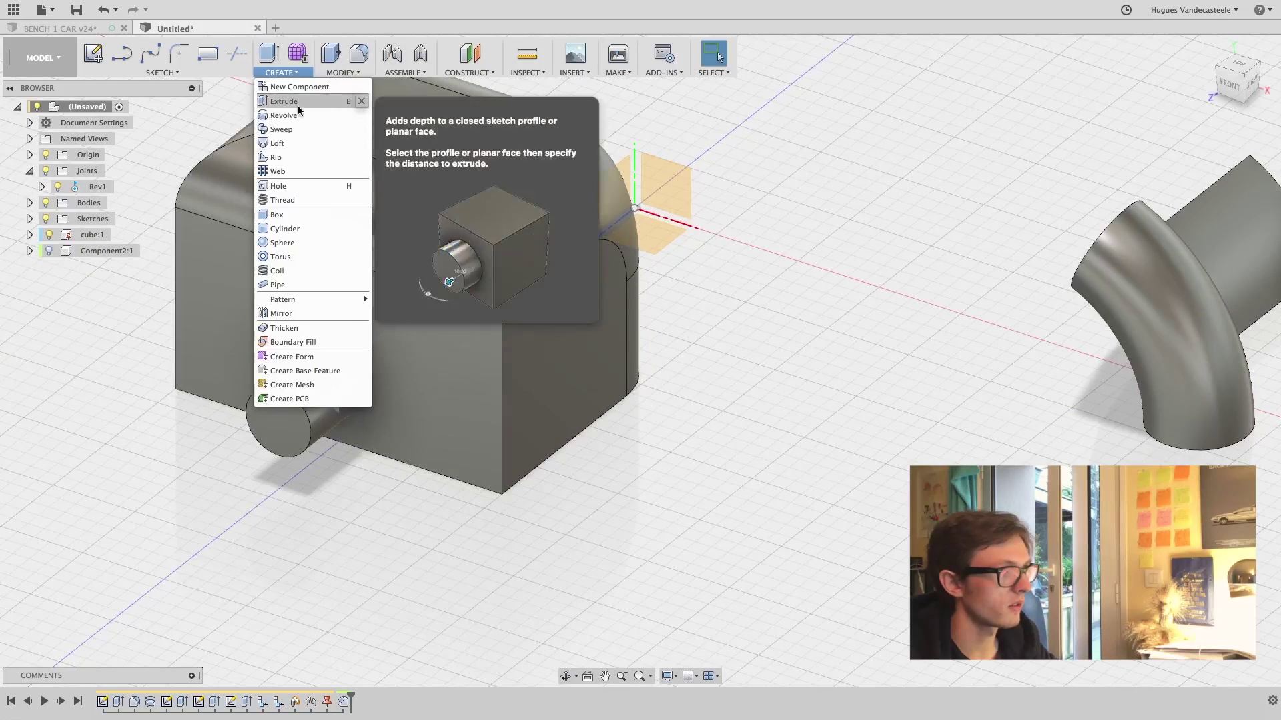
{"action": "mouse_move", "coordinate": [343, 72]}
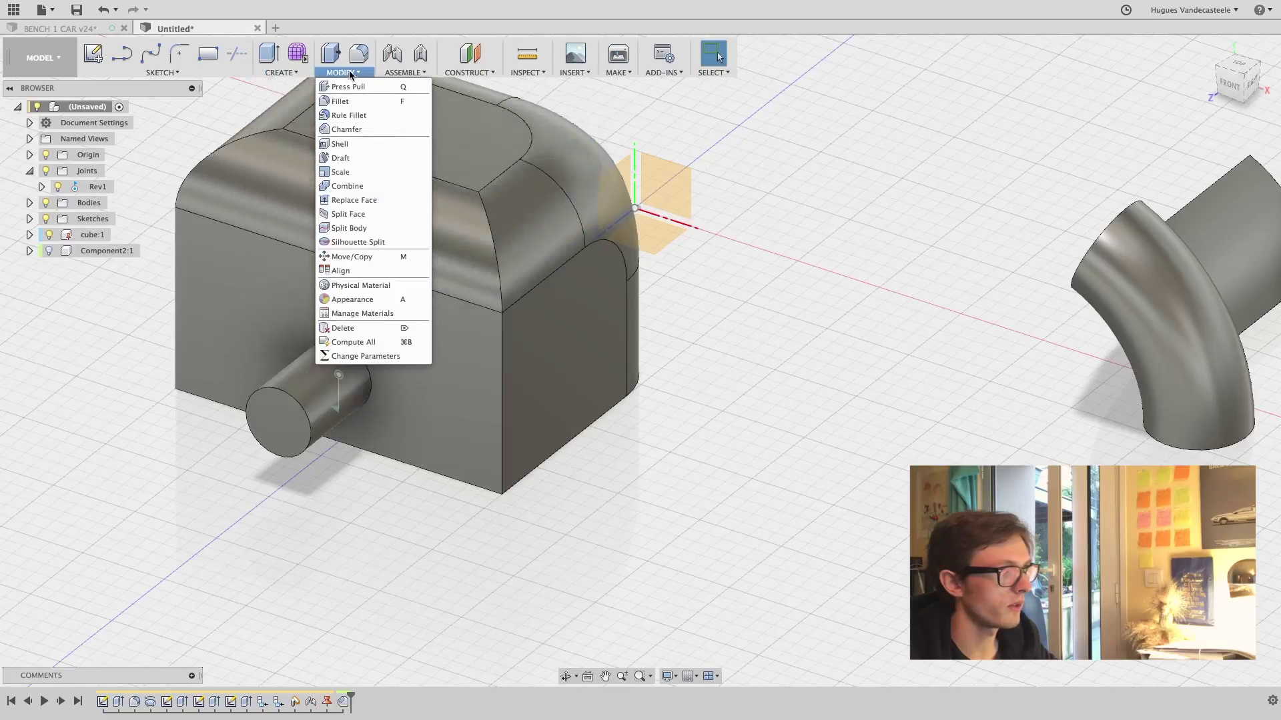
{"action": "left_click", "coordinate": [347, 129]}
{"action": "left_click", "coordinate": [177, 257]}
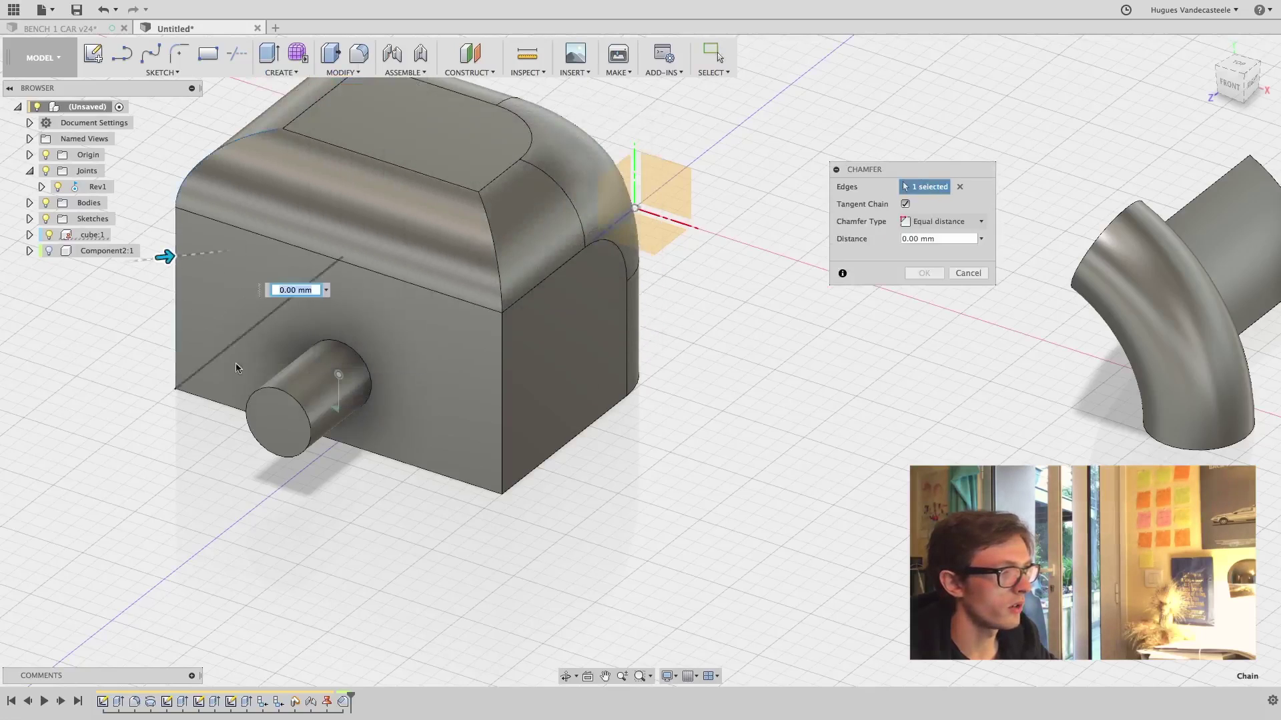
{"action": "left_click", "coordinate": [220, 402]}
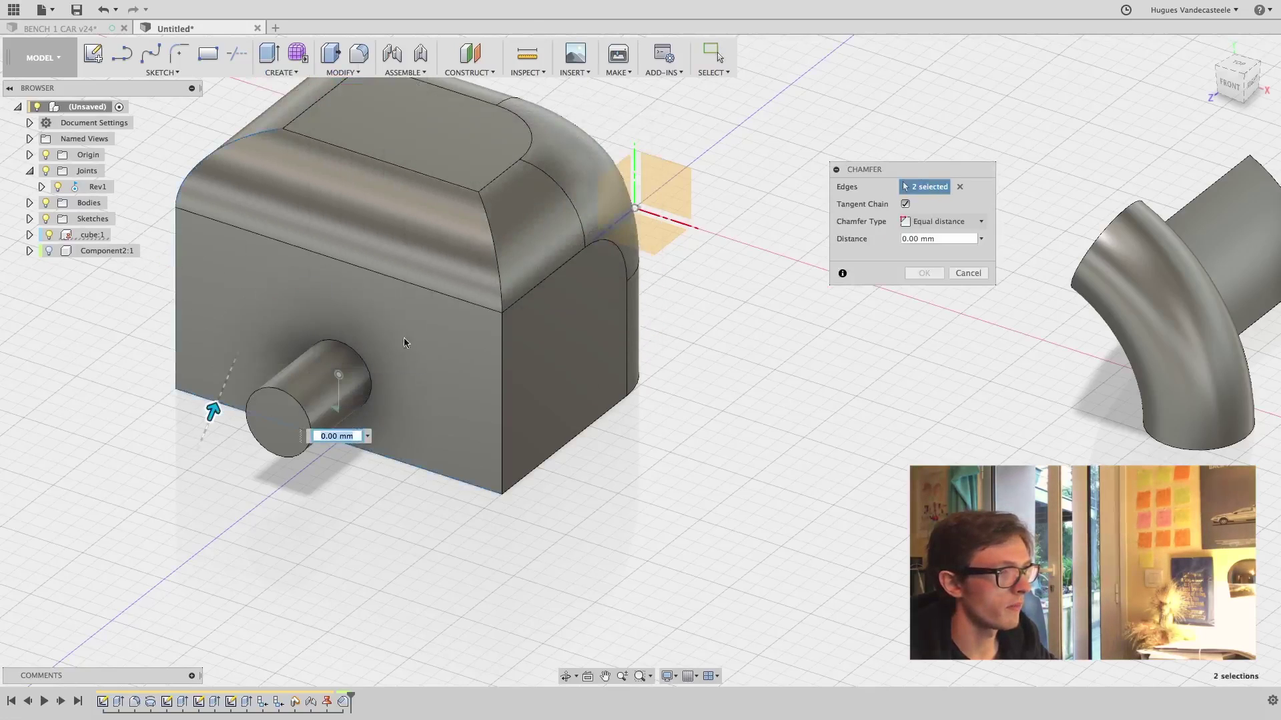
{"action": "left_click", "coordinate": [500, 337]}
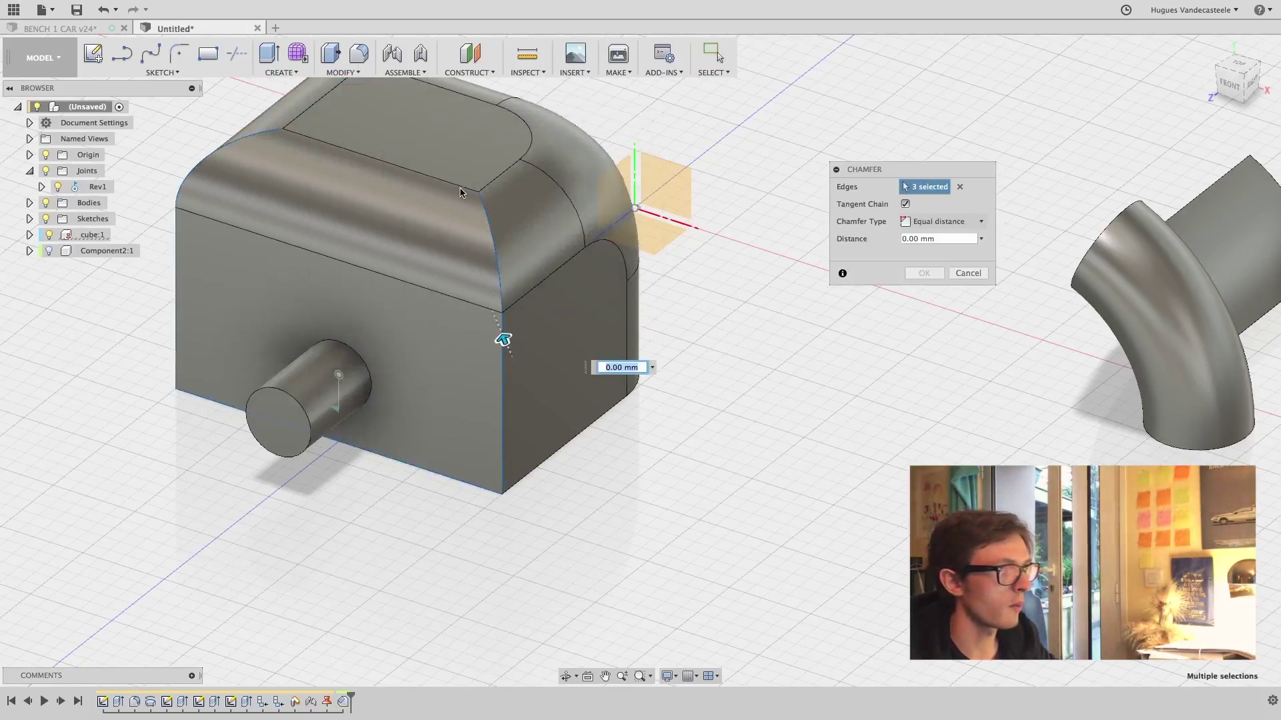
{"action": "left_click_drag", "start_coordinate": [506, 340], "coordinate": [500, 336]}
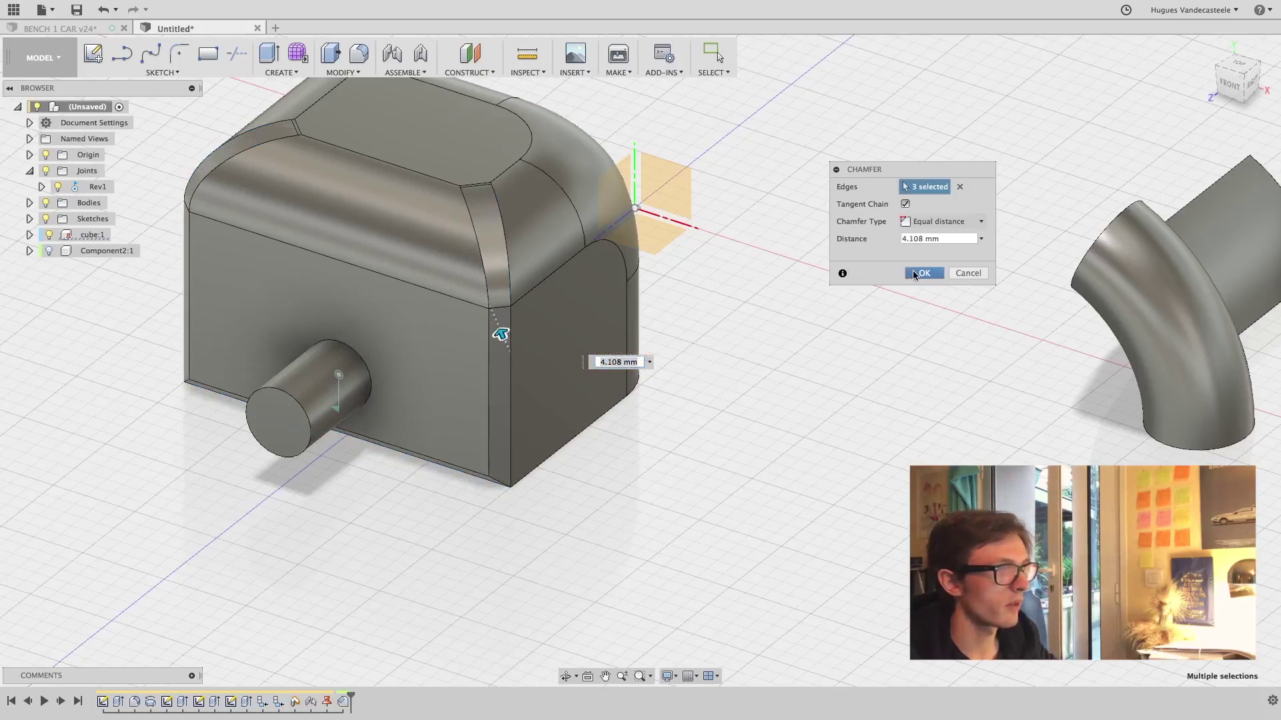
{"action": "left_click", "coordinate": [922, 274]}
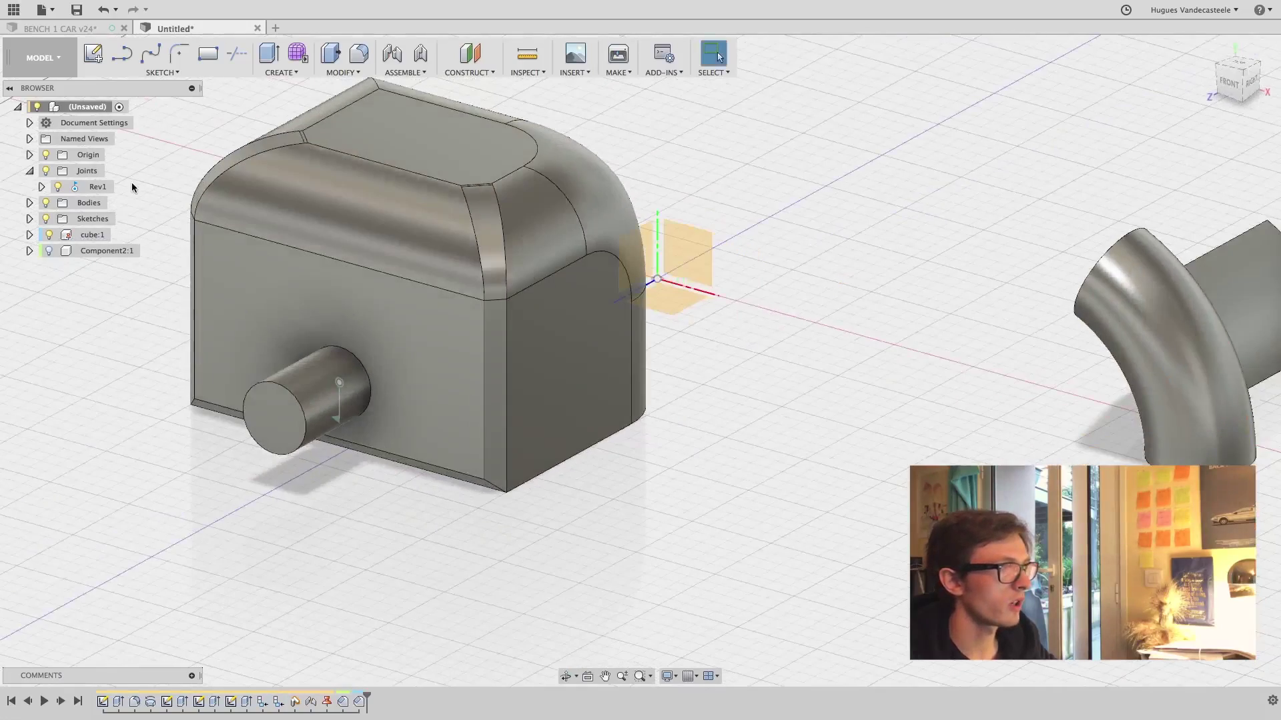
Show the block component again alongside the cube and switch to the Render workspace
{"action": "left_click", "coordinate": [49, 251]}
{"action": "middle_click_drag", "start_coordinate": [274, 266], "coordinate": [427, 284], "text": "shift"}
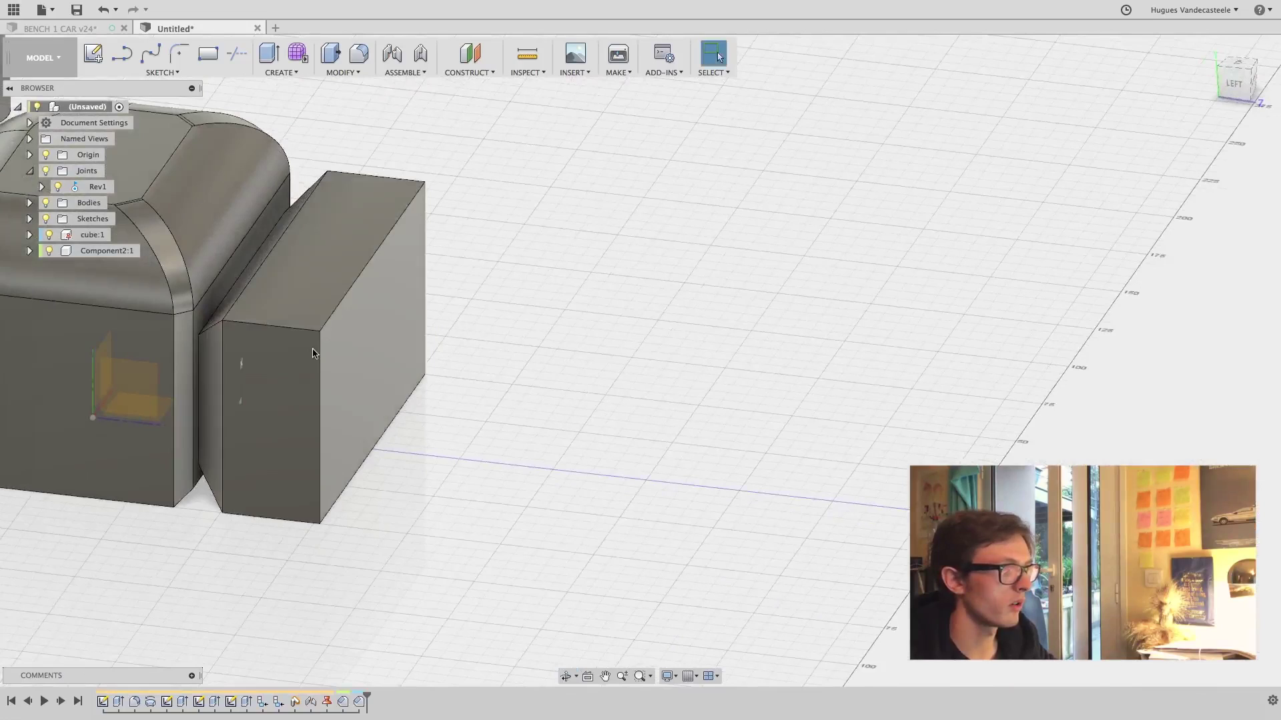
{"action": "left_click", "coordinate": [42, 58]}
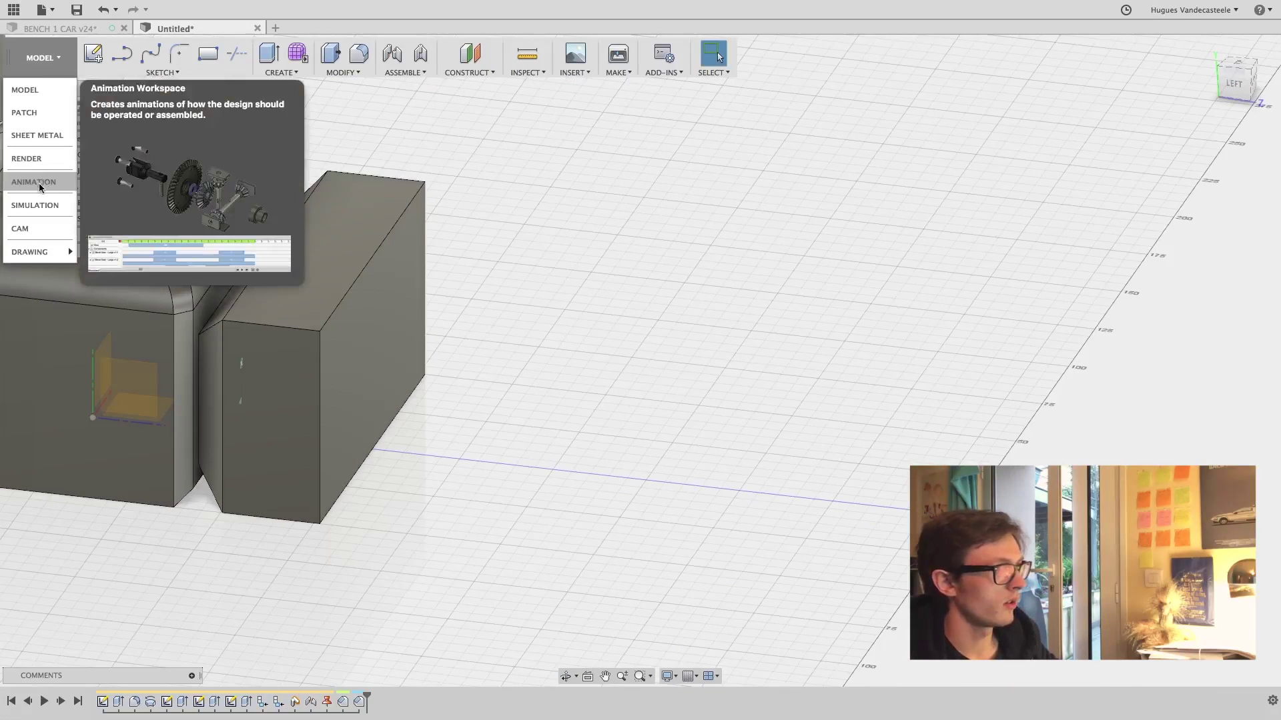
{"action": "left_click", "coordinate": [45, 157]}
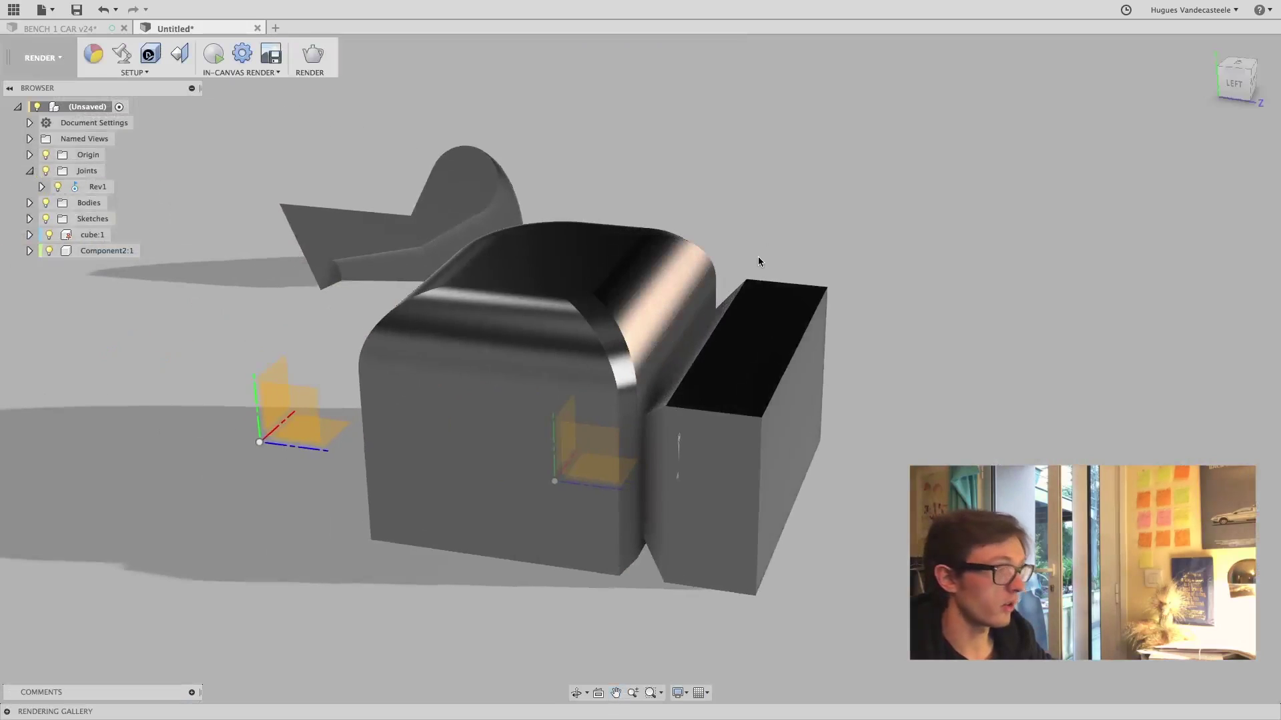
Examine the chamfered cube and block from several sides and hide the loose bodies outside the components
{"action": "middle_click_drag", "start_coordinate": [741, 213], "coordinate": [796, 115], "text": "shift"}
{"action": "middle_click_drag", "start_coordinate": [796, 114], "coordinate": [598, 253], "text": "shift"}
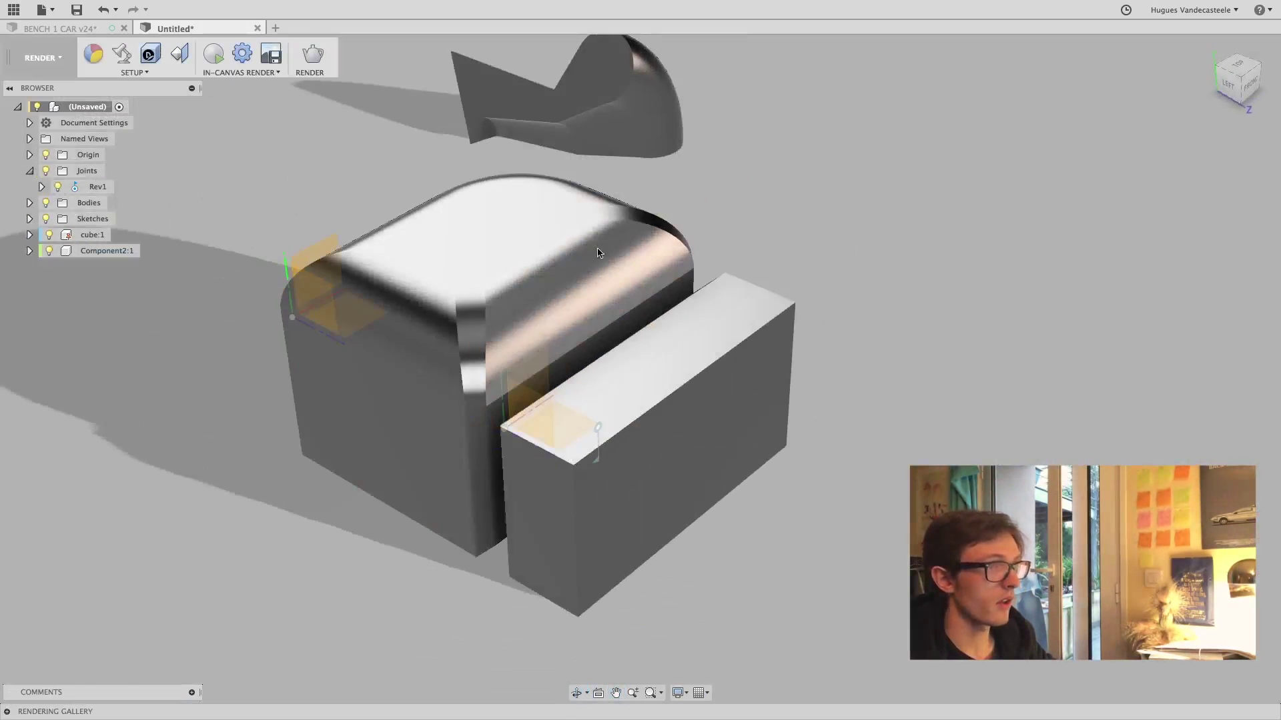
{"action": "middle_click_drag", "start_coordinate": [630, 179], "coordinate": [612, 214], "text": "shift"}
{"action": "middle_click_drag", "start_coordinate": [405, 293], "coordinate": [414, 249], "text": "shift"}
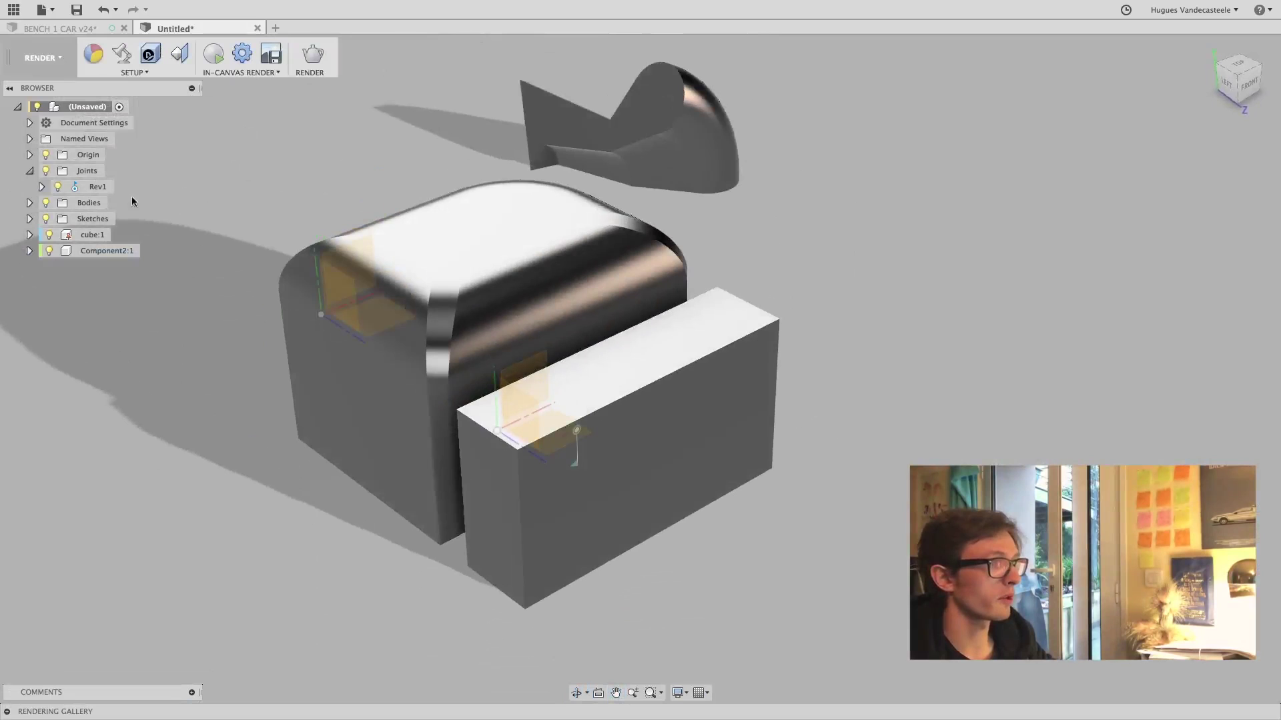
{"action": "middle_click_drag", "start_coordinate": [509, 260], "coordinate": [546, 251], "text": "shift"}
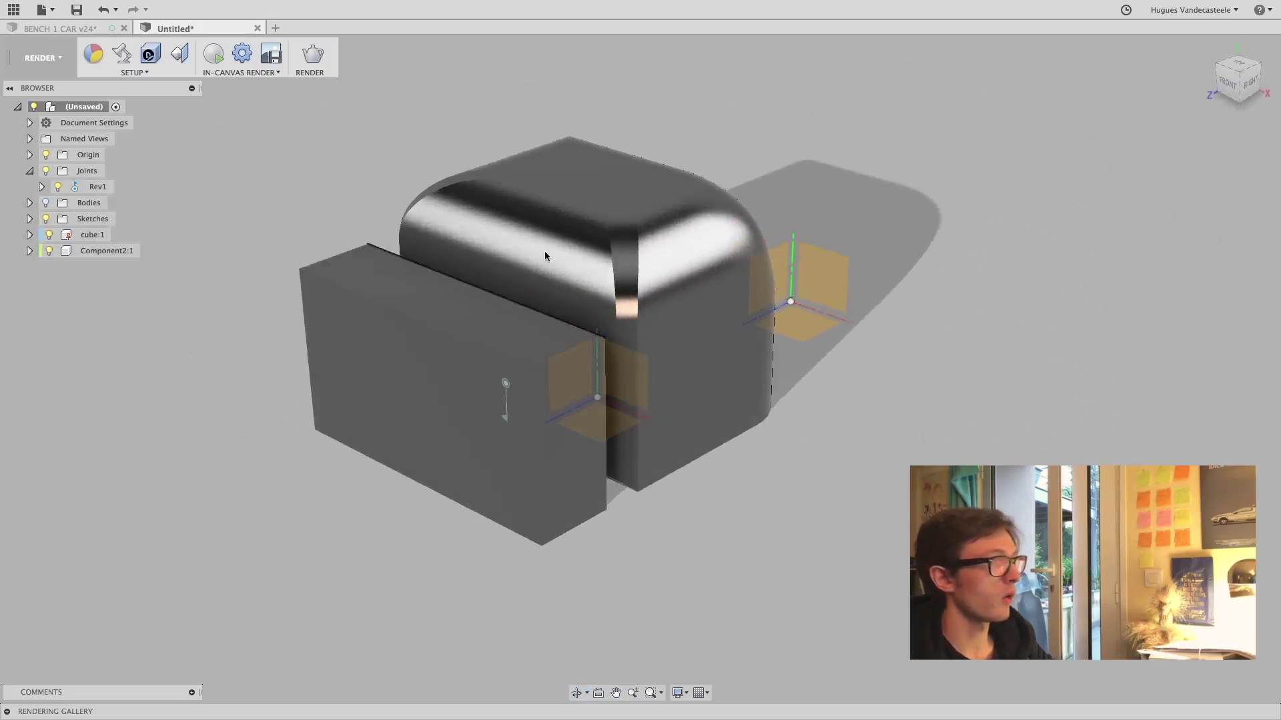
Return to the Model workspace and open the appearance settings for the cube component
{"action": "left_click", "coordinate": [94, 54]}
{"action": "left_click", "coordinate": [27, 57]}
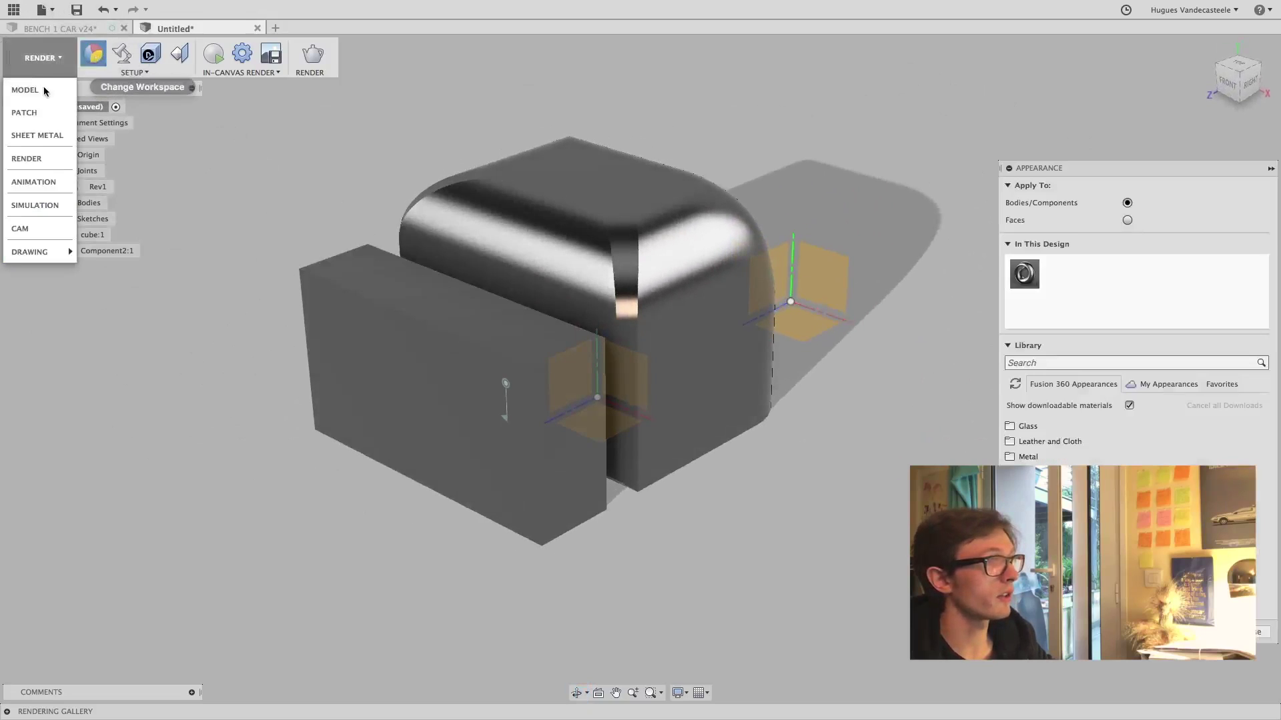
{"action": "left_click", "coordinate": [42, 86]}
{"action": "right_click", "coordinate": [90, 236]}
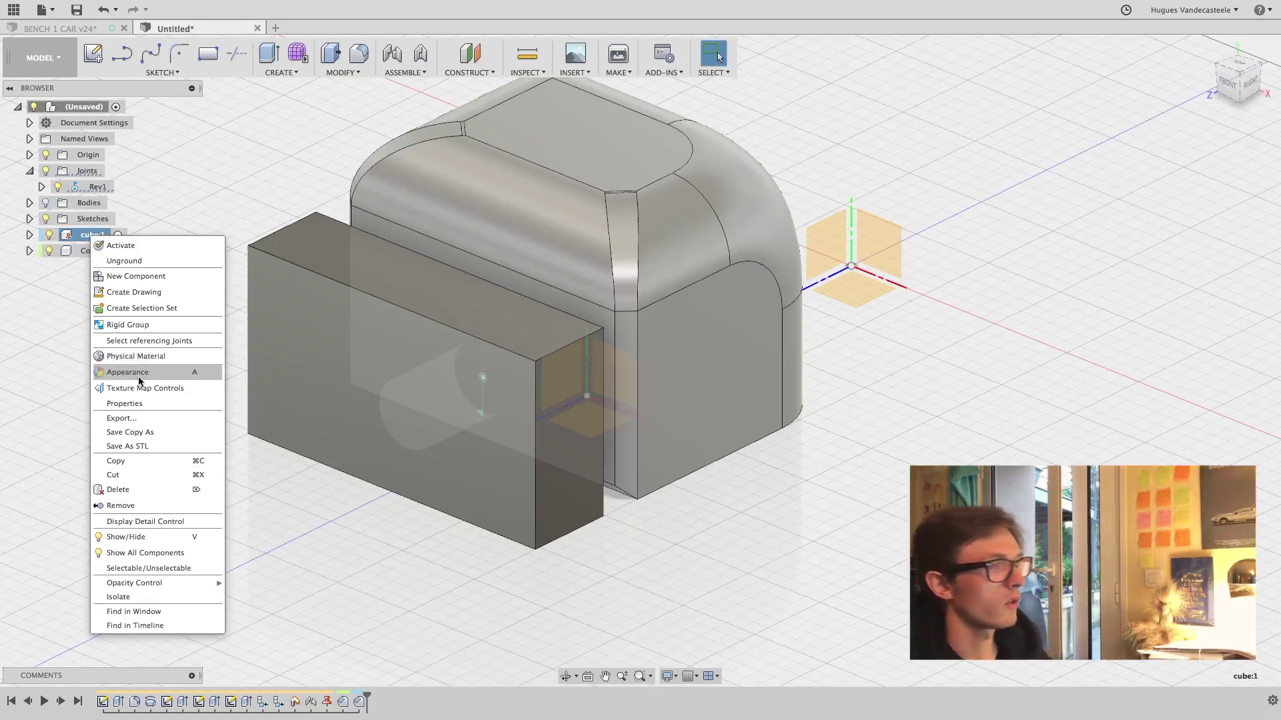
{"action": "left_click", "coordinate": [140, 372]}
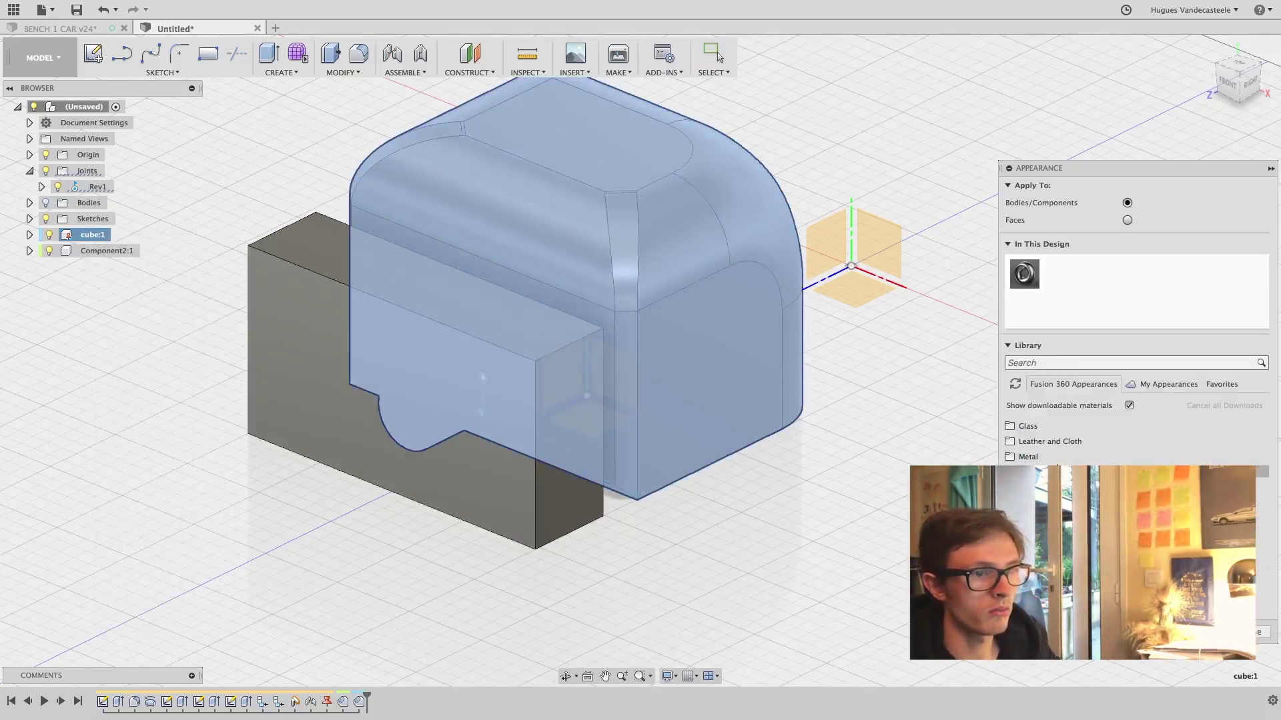
Apply a dark grey aluminum appearance from the metal library to the cube and a lighter metal appearance to the block
{"action": "left_click", "coordinate": [1054, 473]}
{"action": "scroll", "coordinate": [1080, 473], "scroll_direction": "down", "scroll_amount": 6}
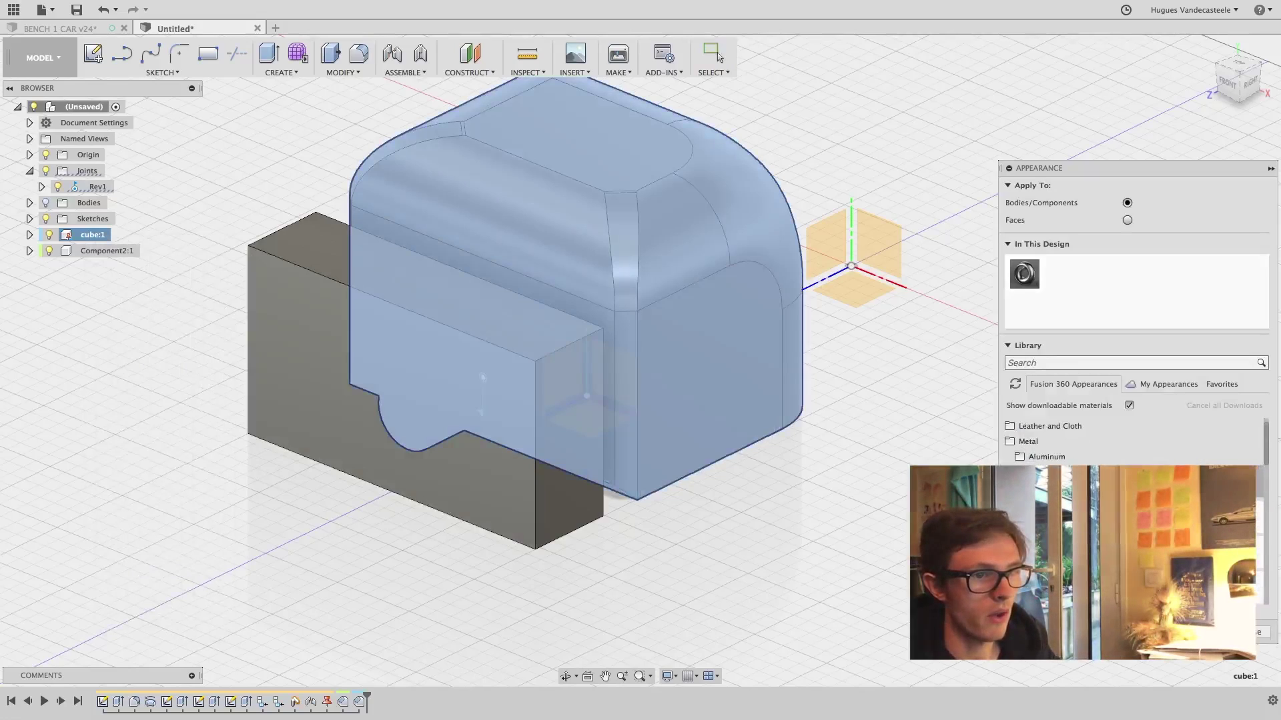
{"action": "scroll", "coordinate": [1080, 473], "scroll_direction": "down", "scroll_amount": 3}
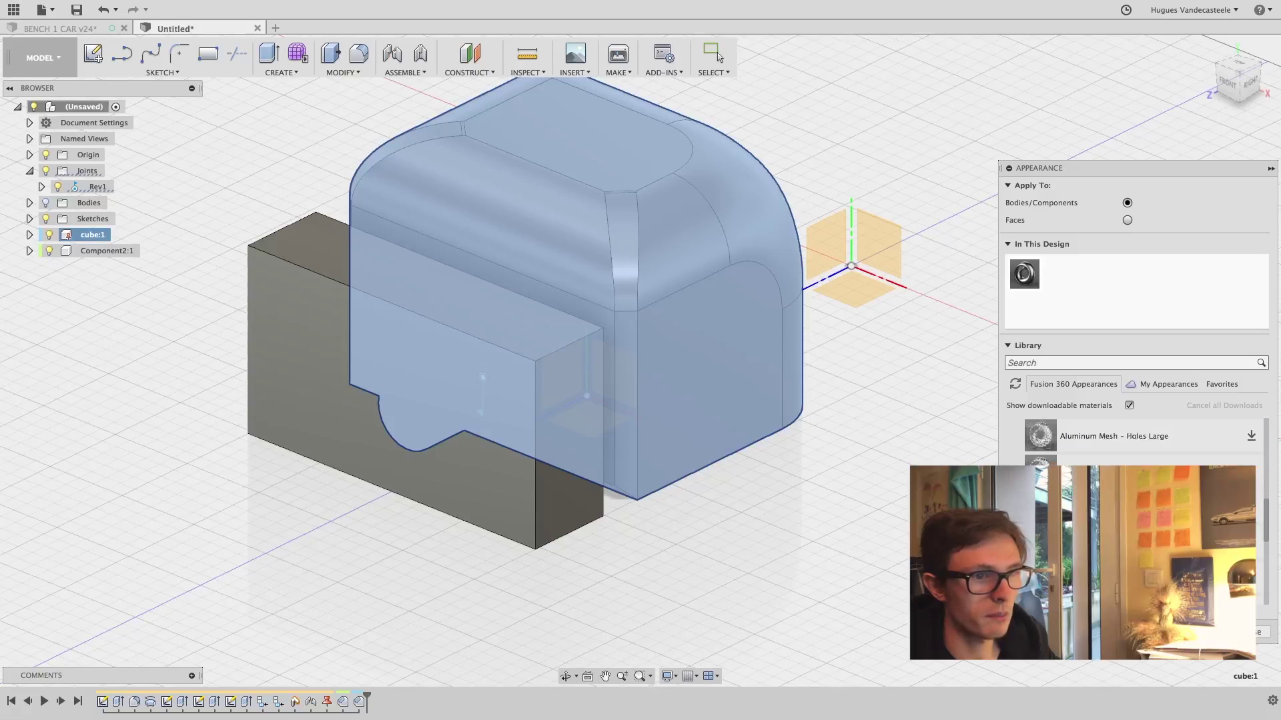
{"action": "scroll", "coordinate": [1080, 473], "scroll_direction": "up", "scroll_amount": 10}
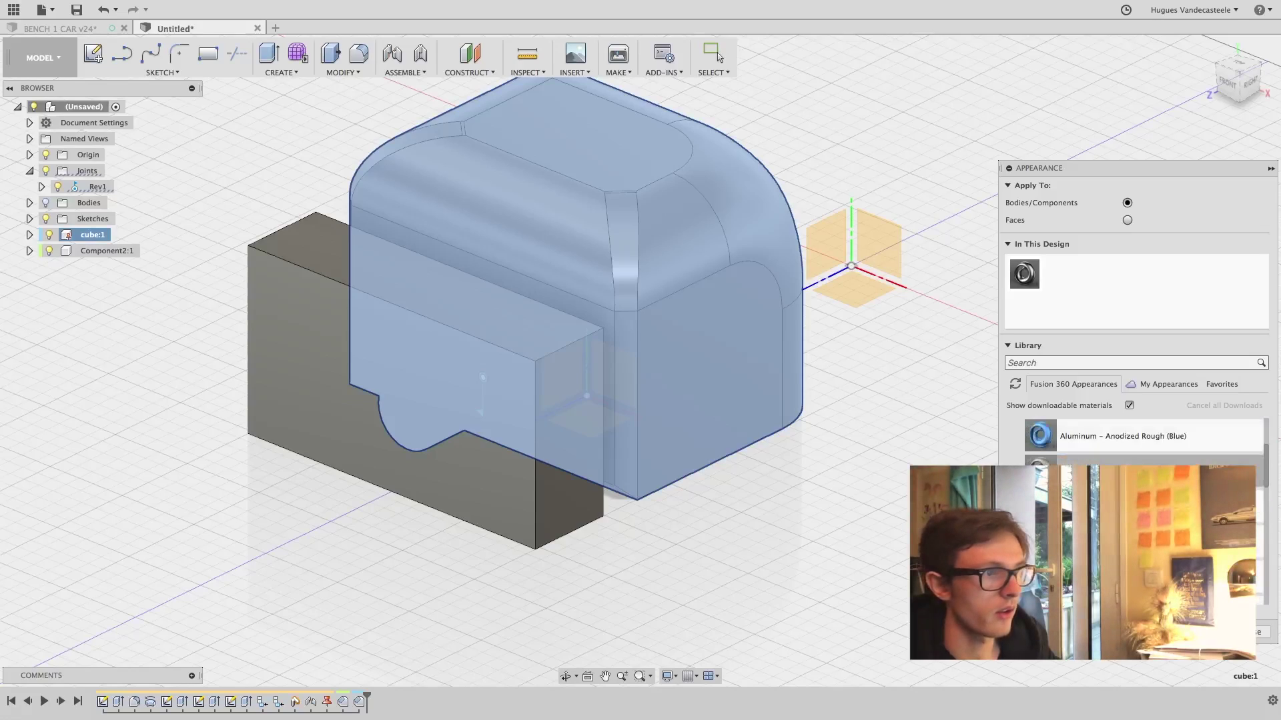
{"action": "left_click_drag", "start_coordinate": [734, 354], "coordinate": [700, 296]}
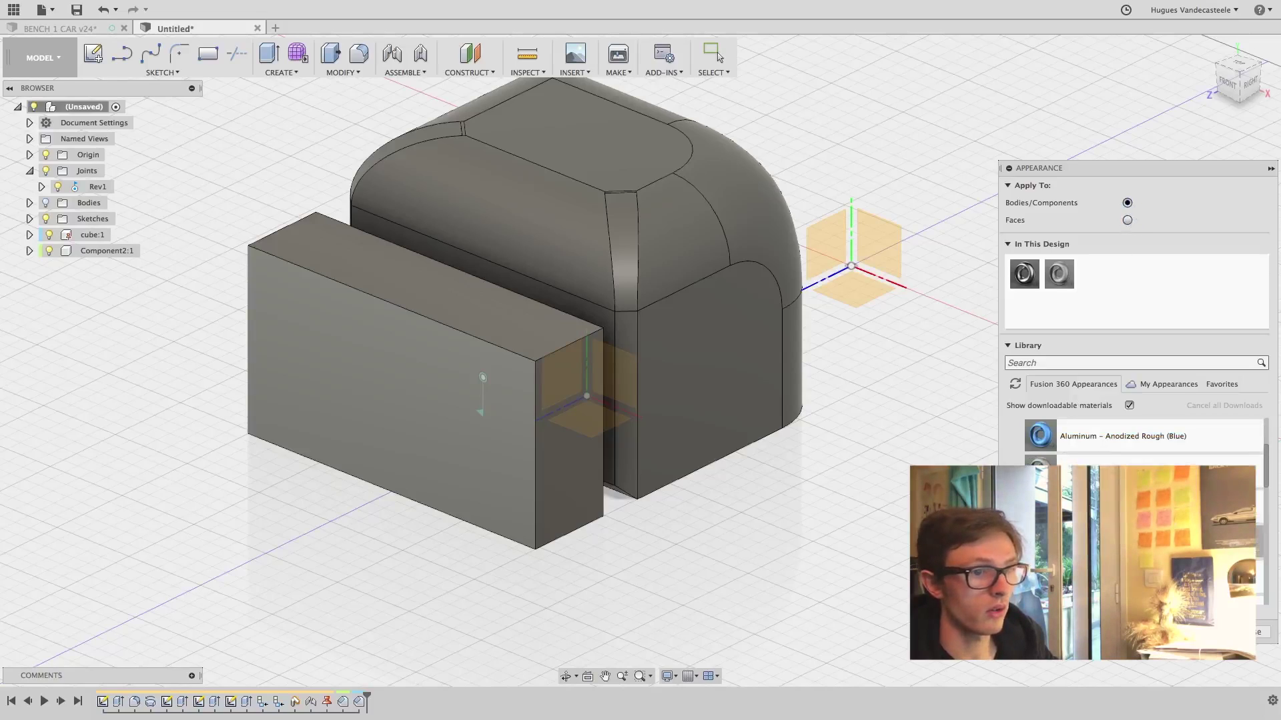
{"action": "left_click_drag", "start_coordinate": [682, 426], "coordinate": [483, 374]}
{"action": "middle_click_drag", "start_coordinate": [426, 357], "coordinate": [551, 365], "text": "shift"}
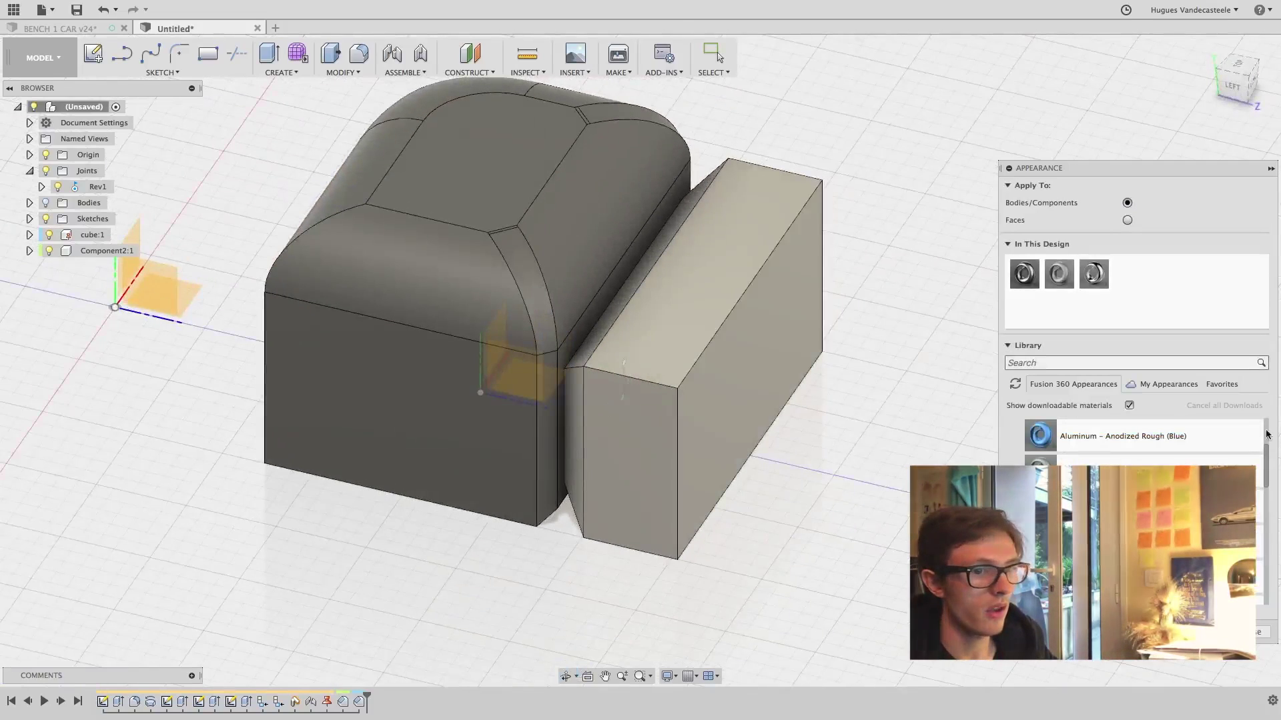
{"action": "key", "text": "Escape"}
Switch to the Render workspace and start an in-canvas render showing both the cube and the block
{"action": "left_click", "coordinate": [35, 58]}
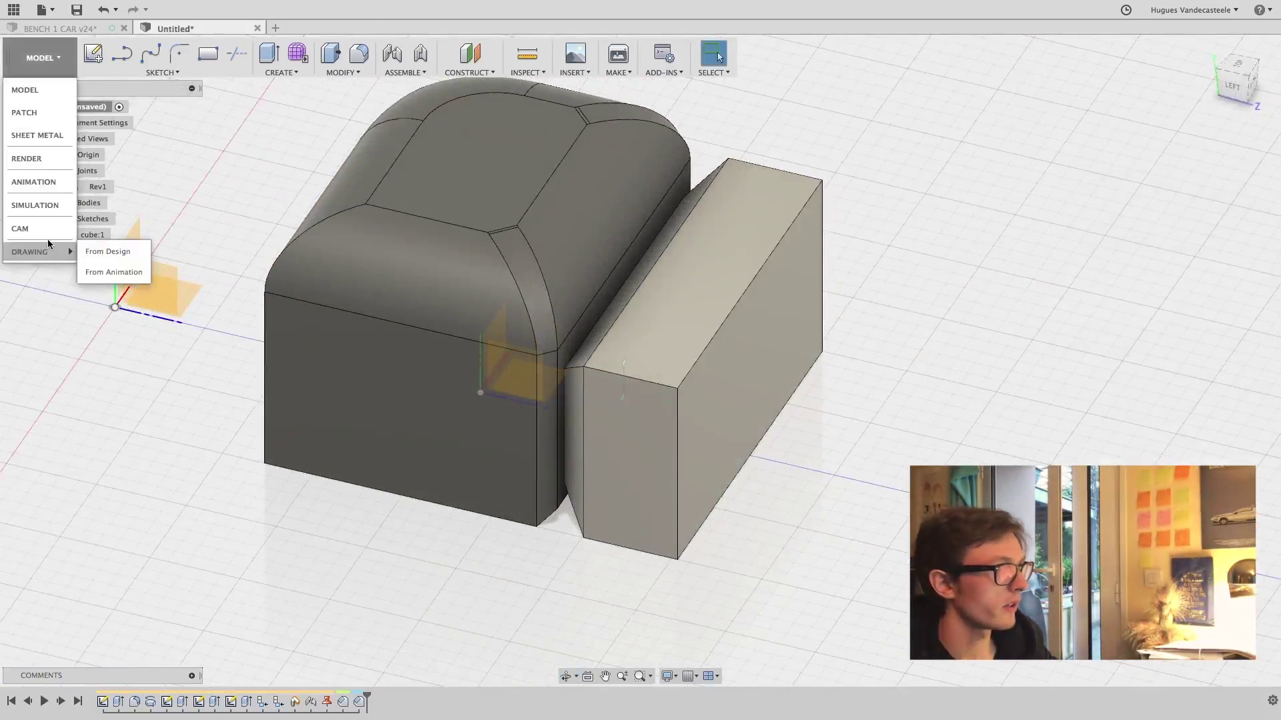
{"action": "left_click", "coordinate": [54, 159]}
{"action": "middle_click_drag", "start_coordinate": [421, 344], "coordinate": [761, 380], "text": "shift"}
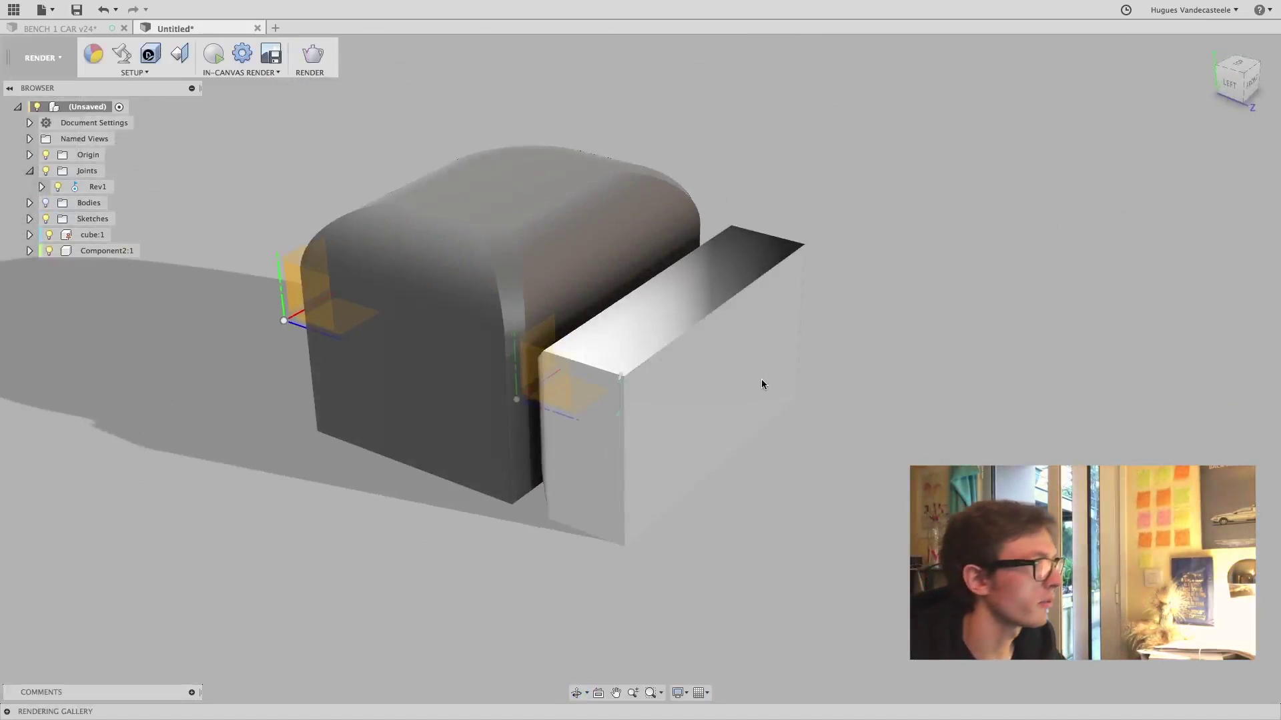
{"action": "left_click", "coordinate": [213, 55]}
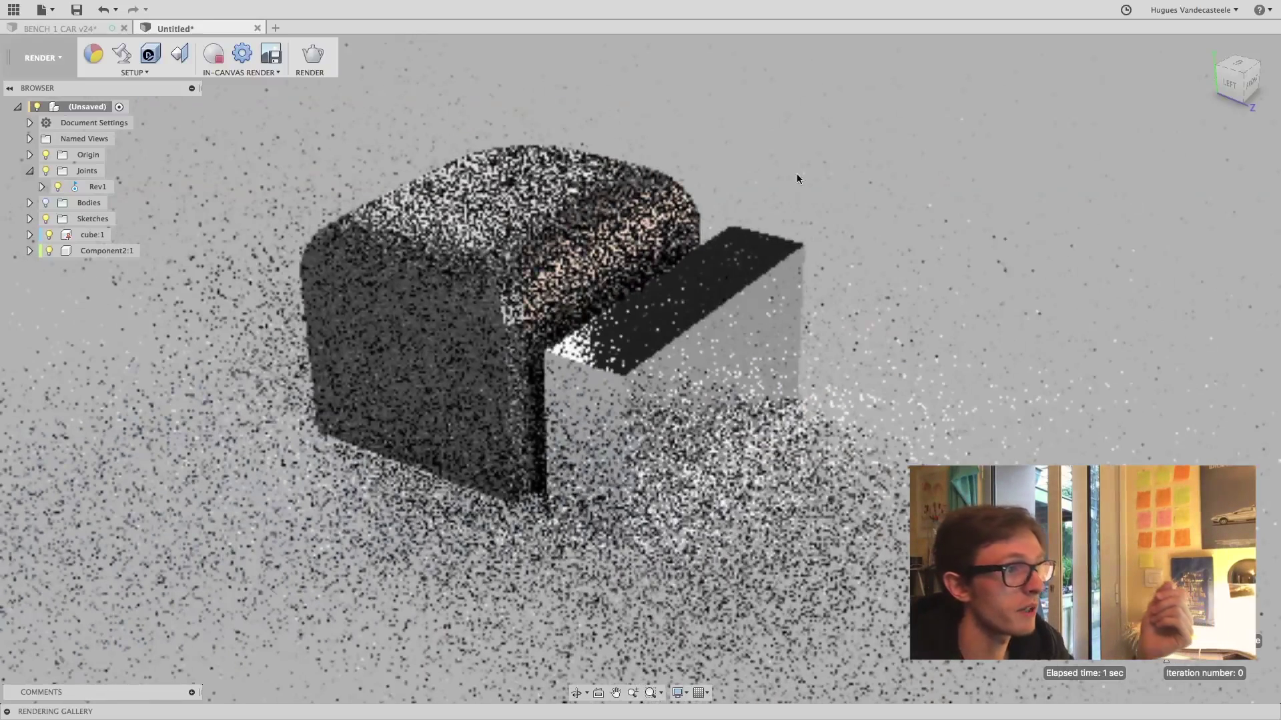
{"action": "middle_click_drag", "start_coordinate": [702, 210], "coordinate": [761, 233]}
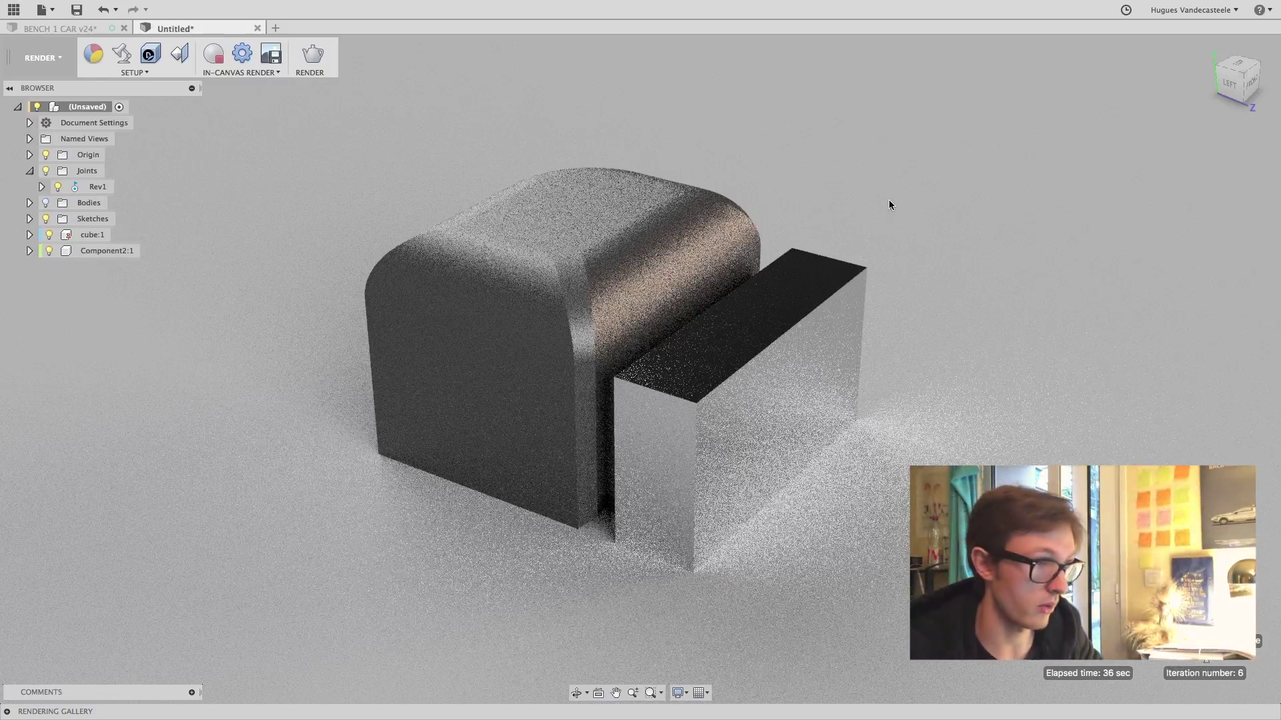
Try to open the Render tool for a final rendering
{"action": "left_click", "coordinate": [319, 53]}
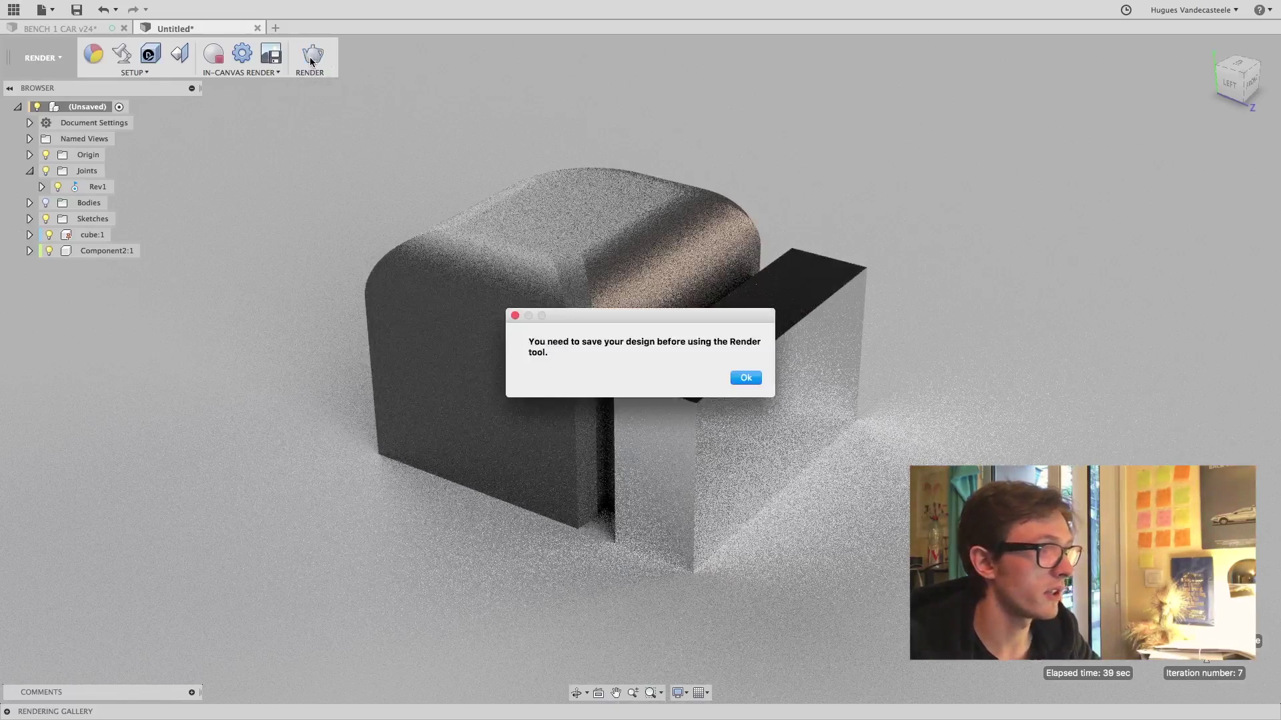
{"action": "left_click", "coordinate": [739, 377]}
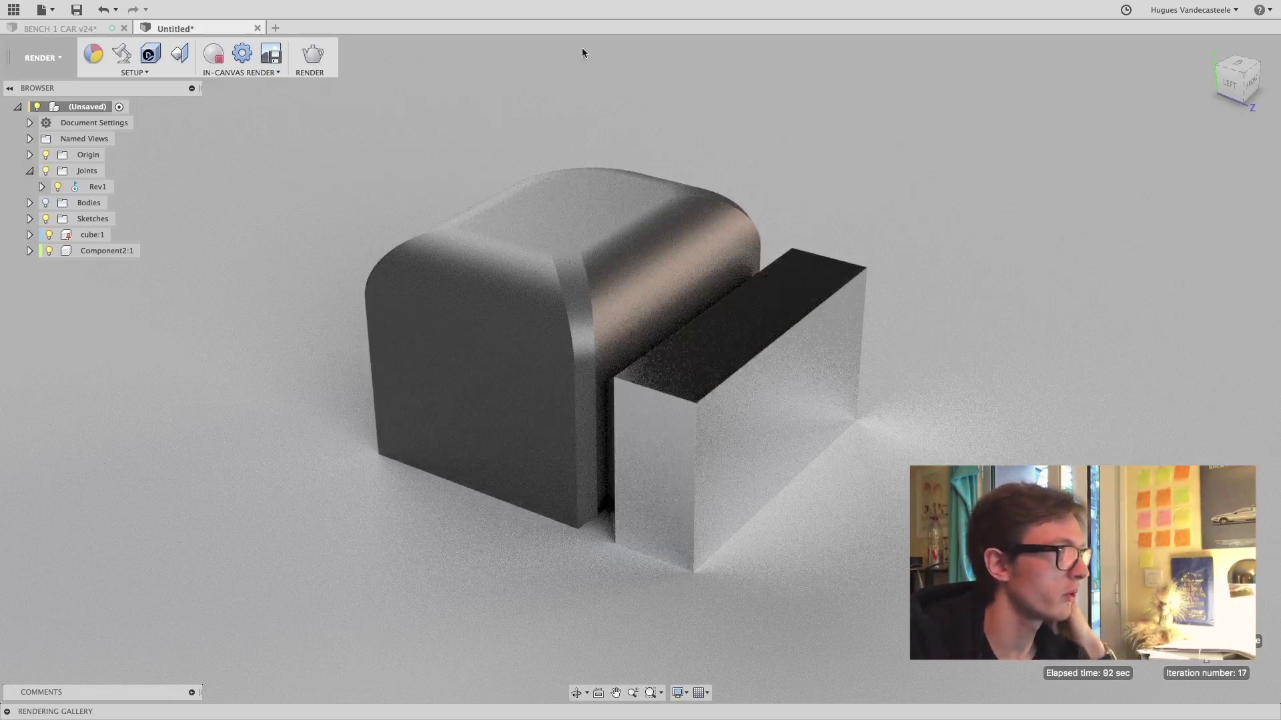
Set the scene camera's focal length to 62 mm and look at the environment library
{"action": "left_click", "coordinate": [118, 61]}
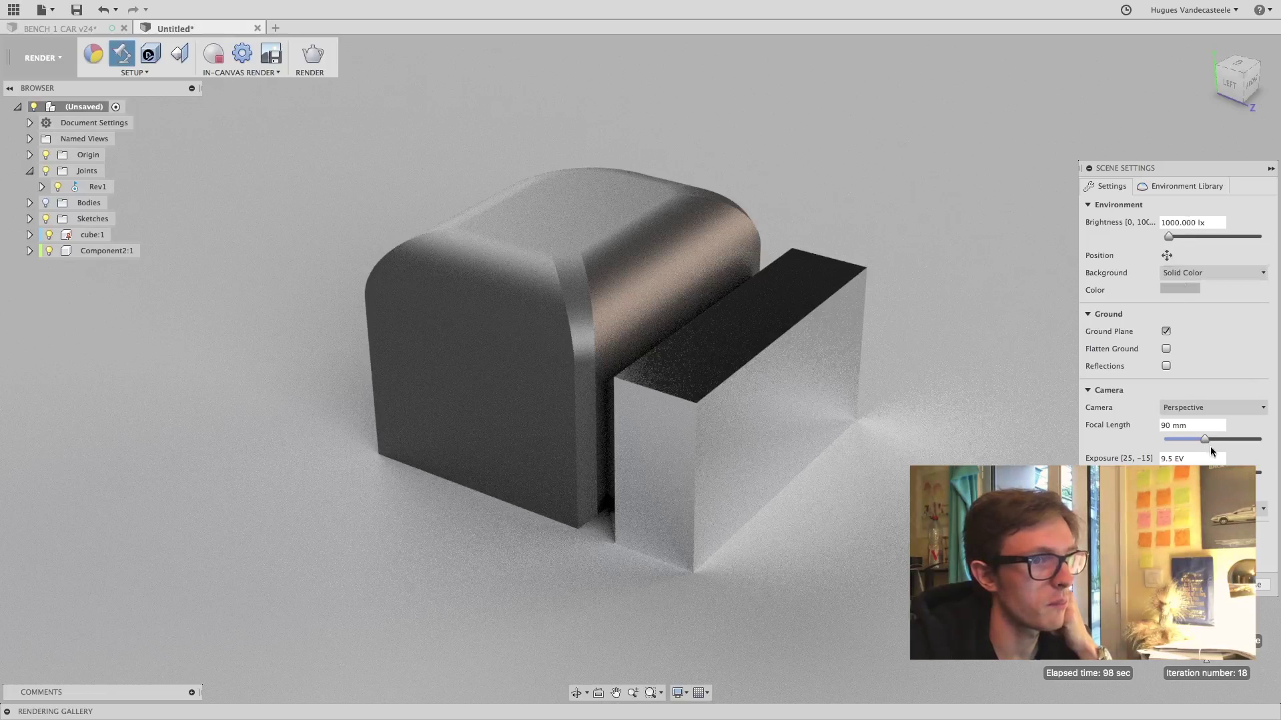
{"action": "left_click_drag", "start_coordinate": [1205, 441], "coordinate": [1191, 439]}
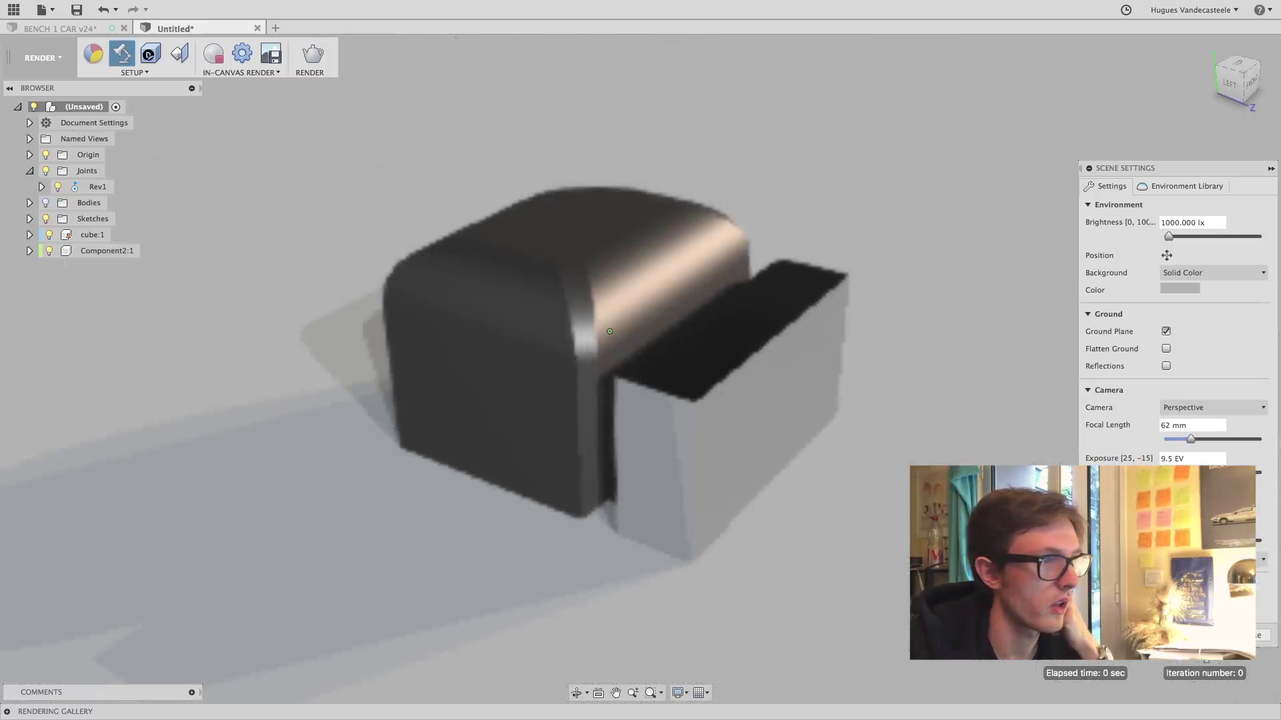
{"action": "left_click", "coordinate": [1185, 189]}
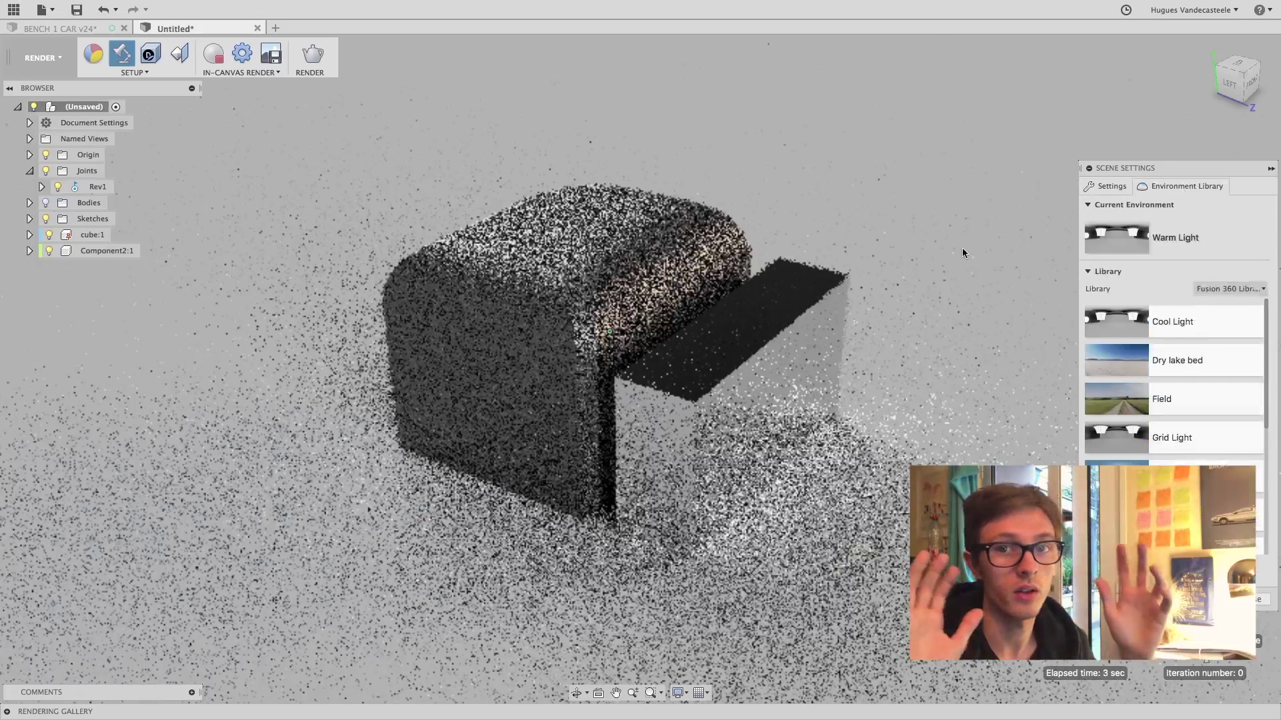
{"action": "left_click", "coordinate": [1261, 599]}
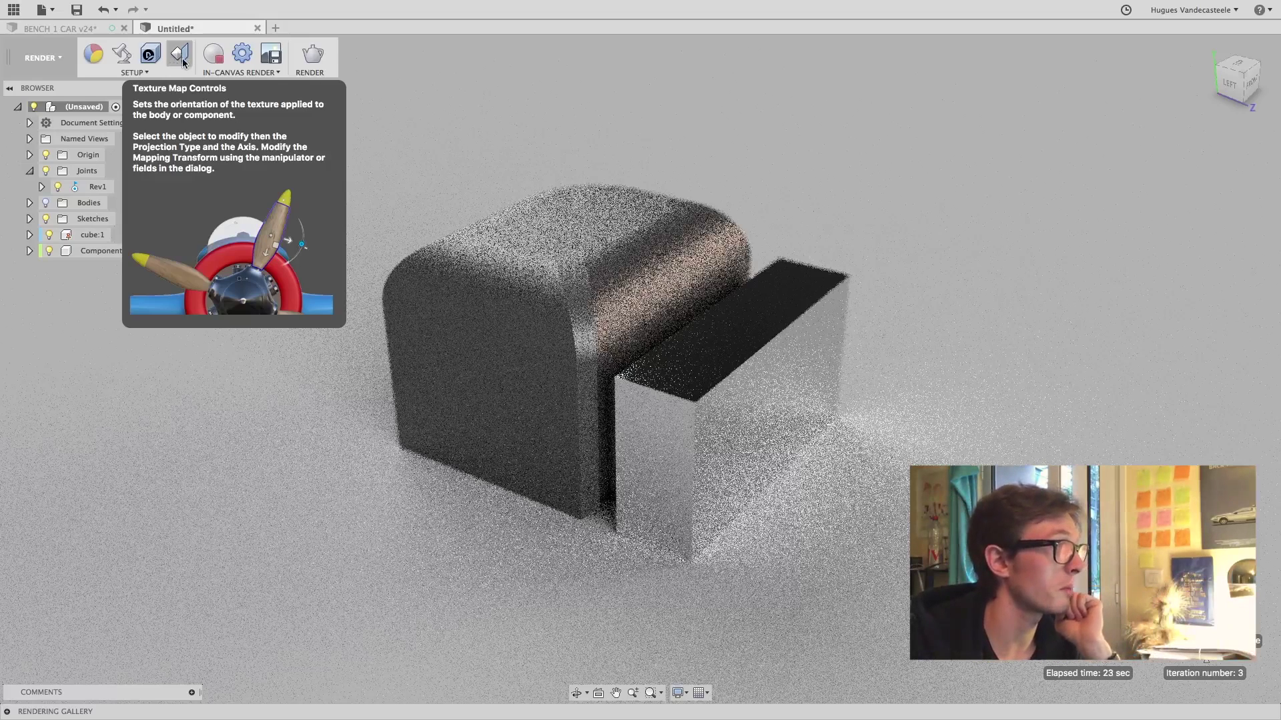
Orient the cube and block toward their left side and lock the view in the in-canvas render settings
{"action": "left_click", "coordinate": [134, 73]}
{"action": "left_click", "coordinate": [230, 73]}
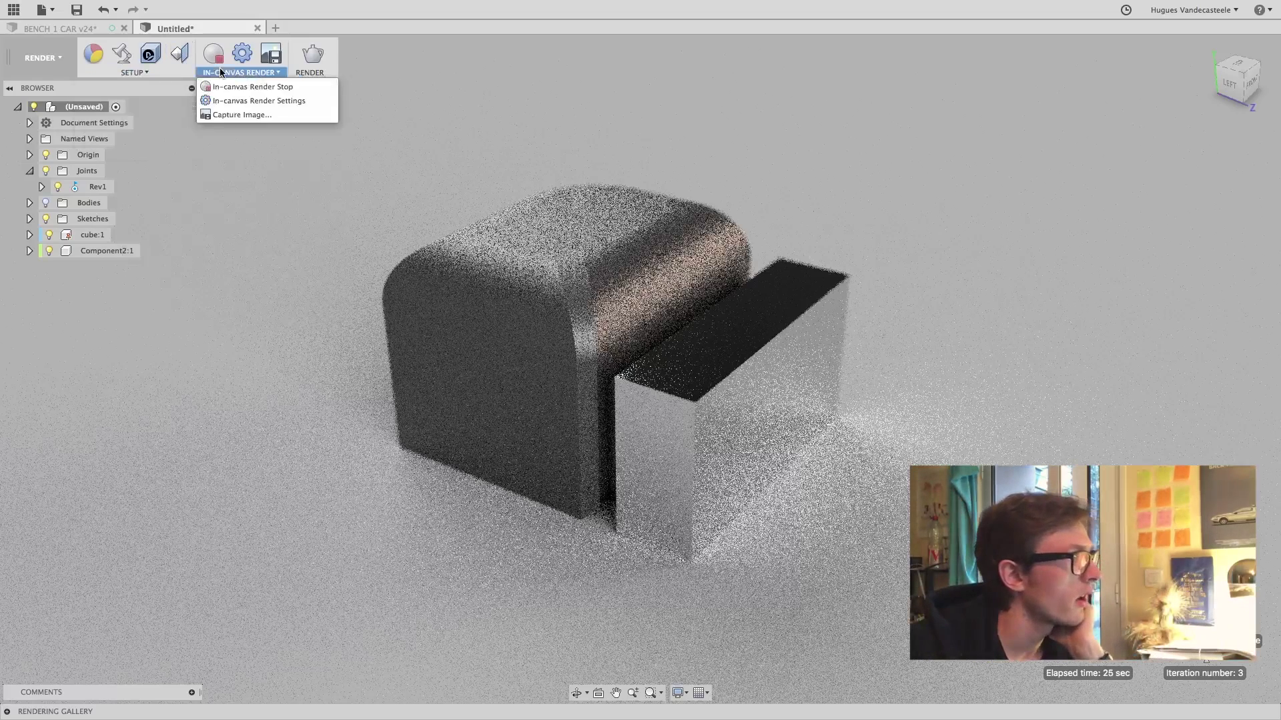
{"action": "left_click", "coordinate": [254, 101]}
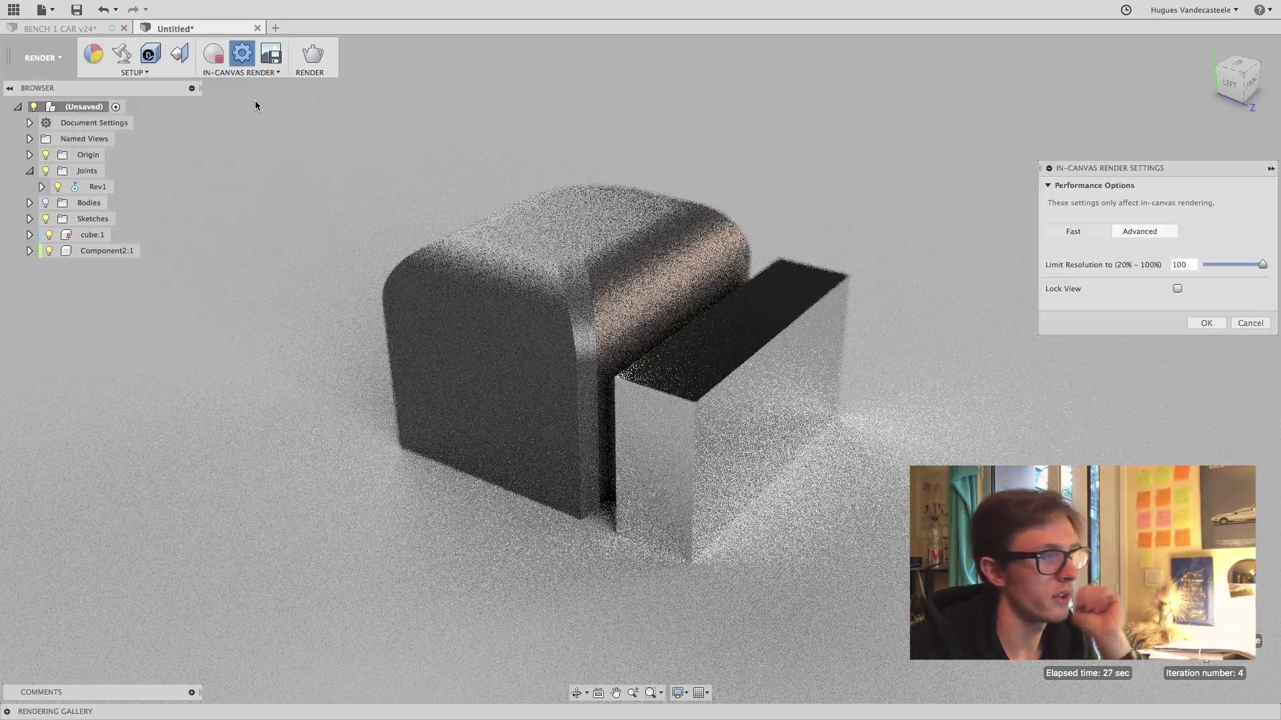
{"action": "left_click", "coordinate": [1206, 323]}
{"action": "middle_click_drag", "start_coordinate": [910, 342], "coordinate": [871, 342], "text": "shift"}
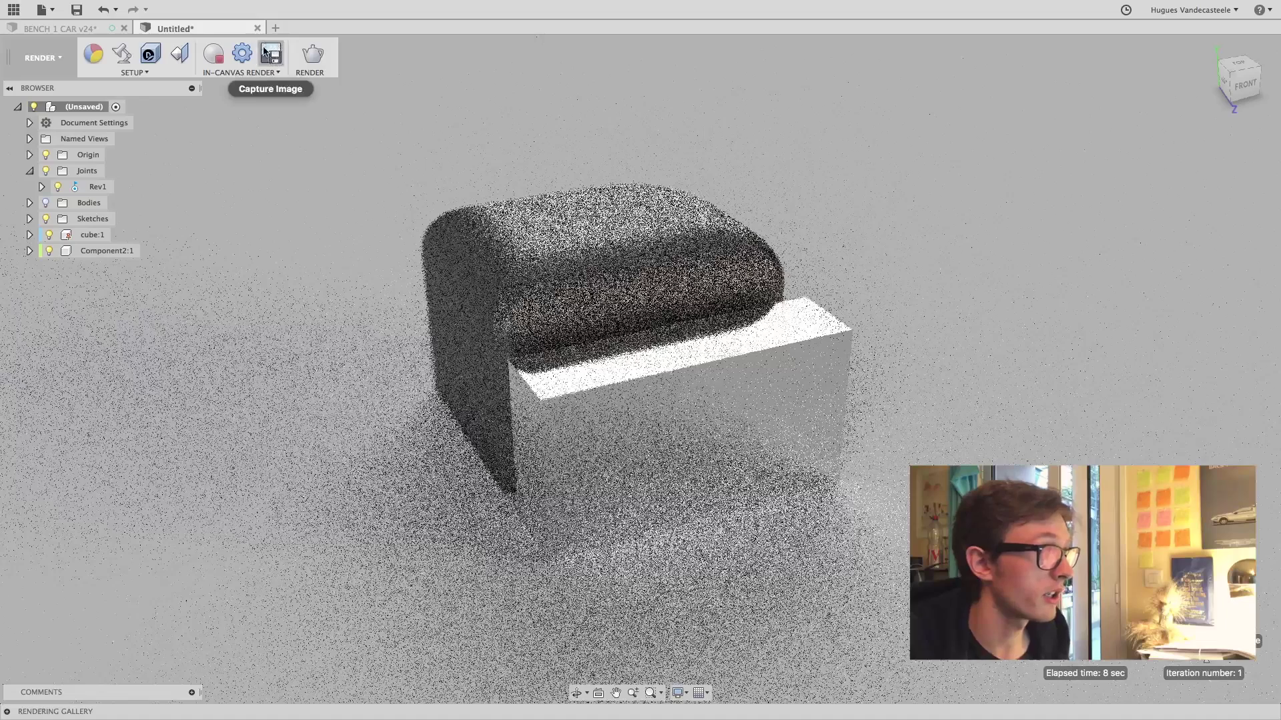
{"action": "middle_click_drag", "start_coordinate": [262, 232], "coordinate": [302, 246], "text": "shift"}
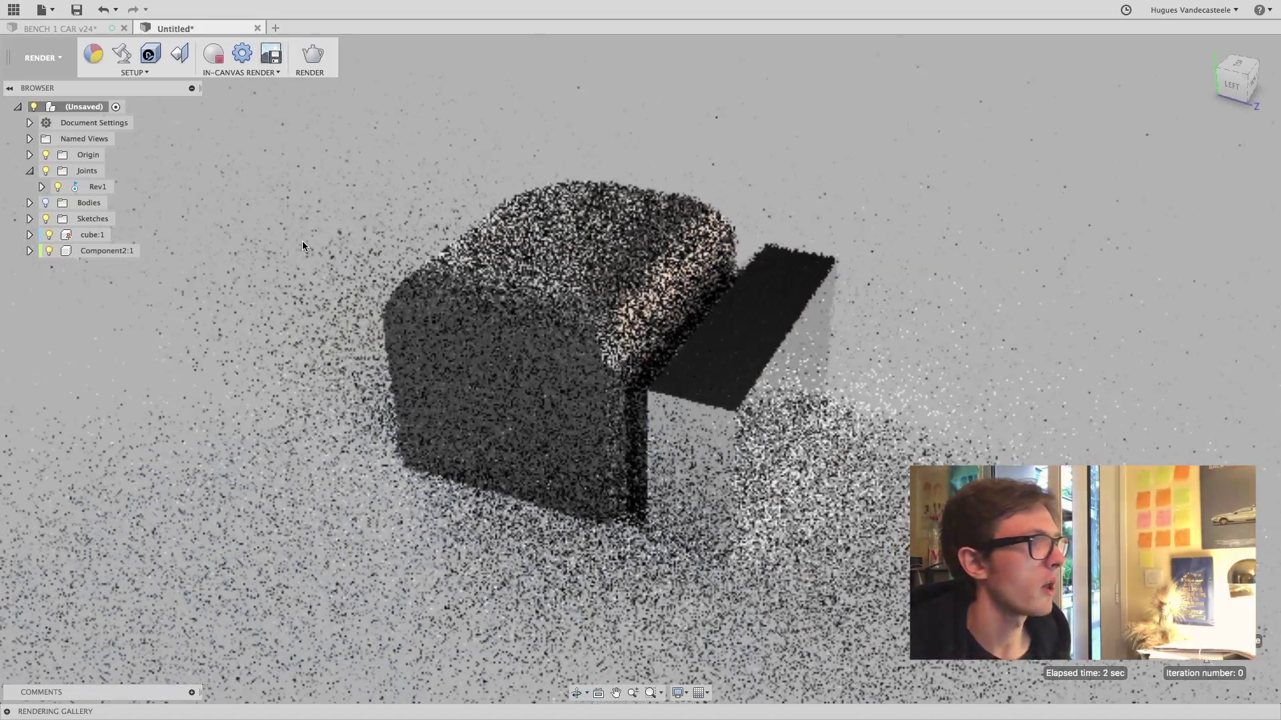
{"action": "left_click", "coordinate": [242, 56]}
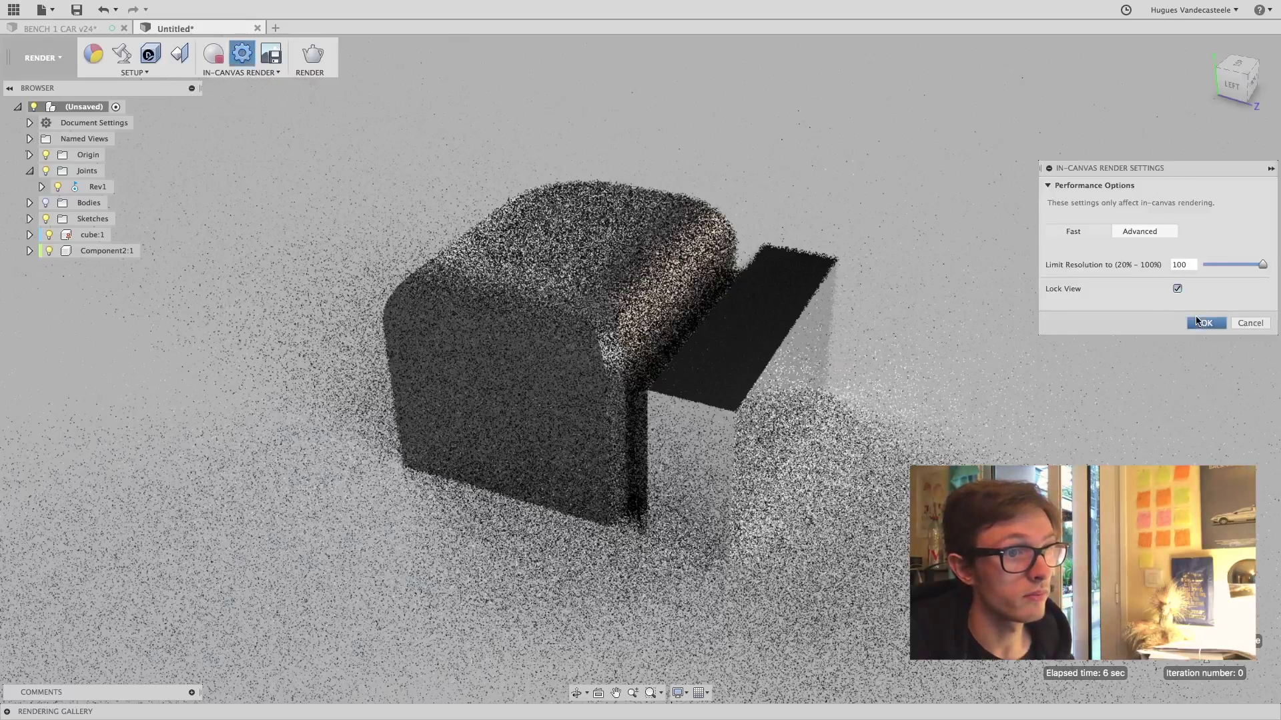
{"action": "left_click", "coordinate": [1206, 323]}
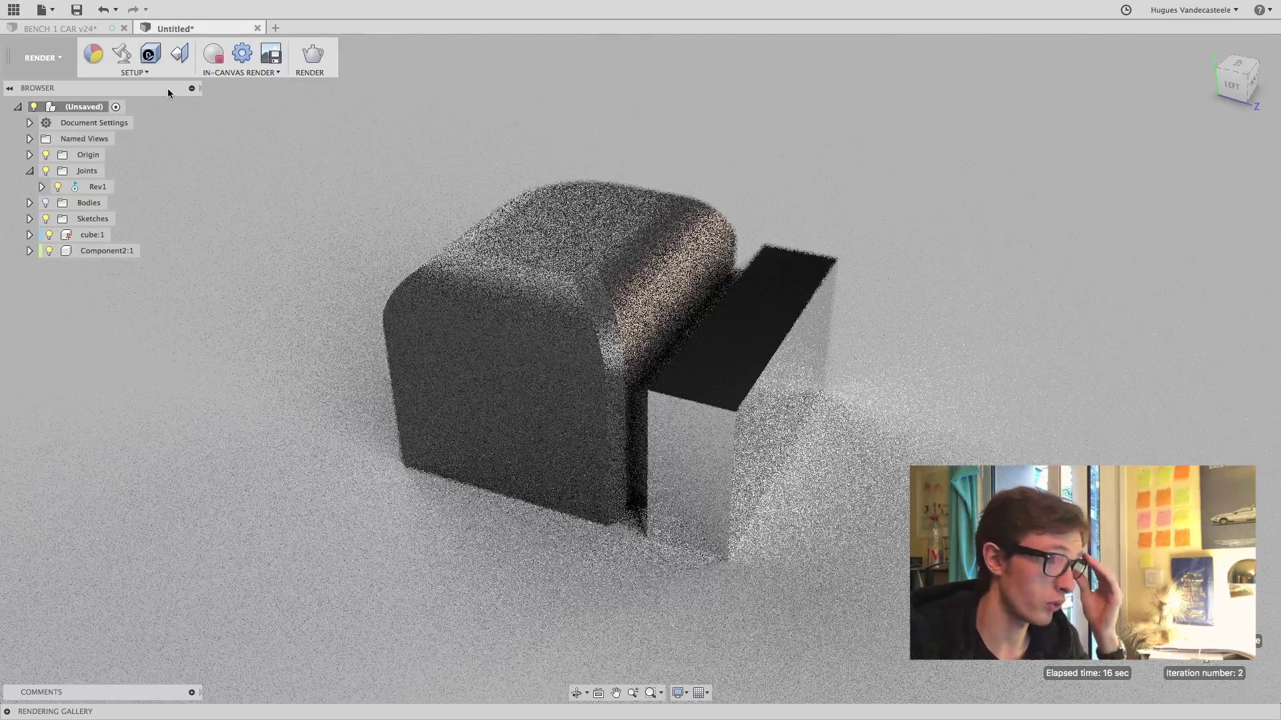
Switch to the Simulation workspace and review the Static Stress, Modal Frequencies, Thermal and Thermal Stress study types
{"action": "left_click", "coordinate": [59, 62]}
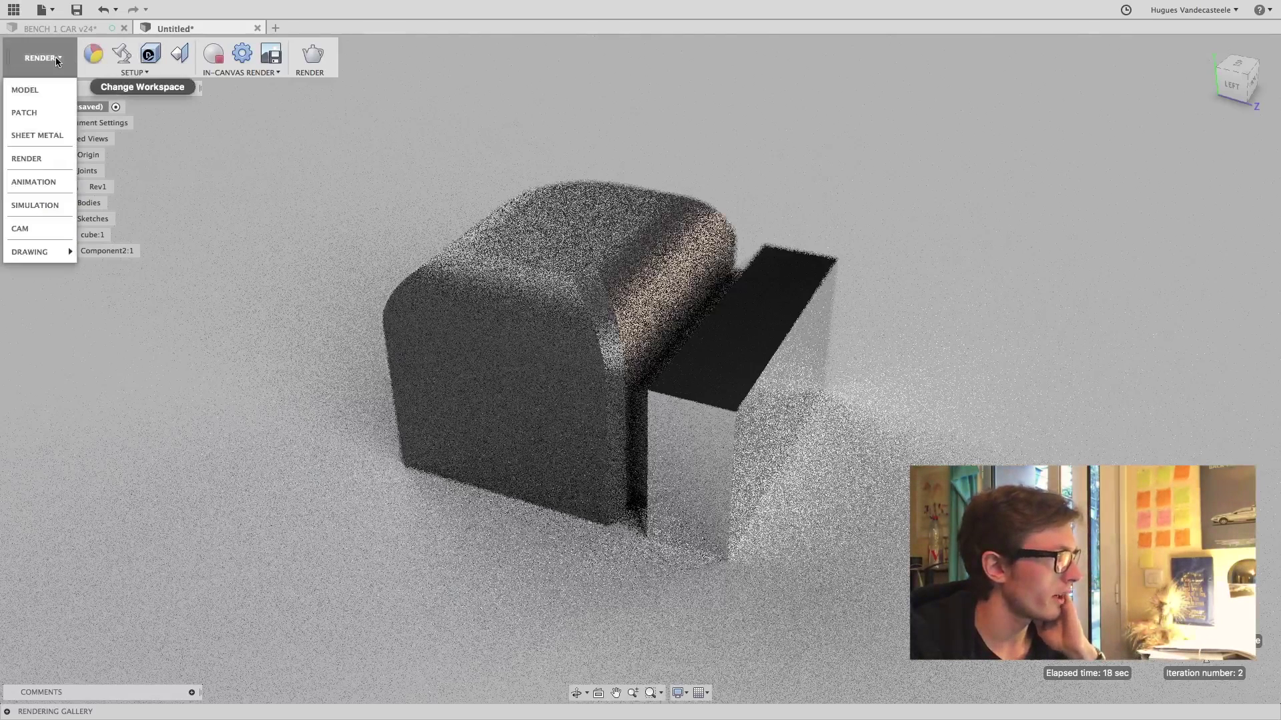
{"action": "left_click", "coordinate": [36, 201]}
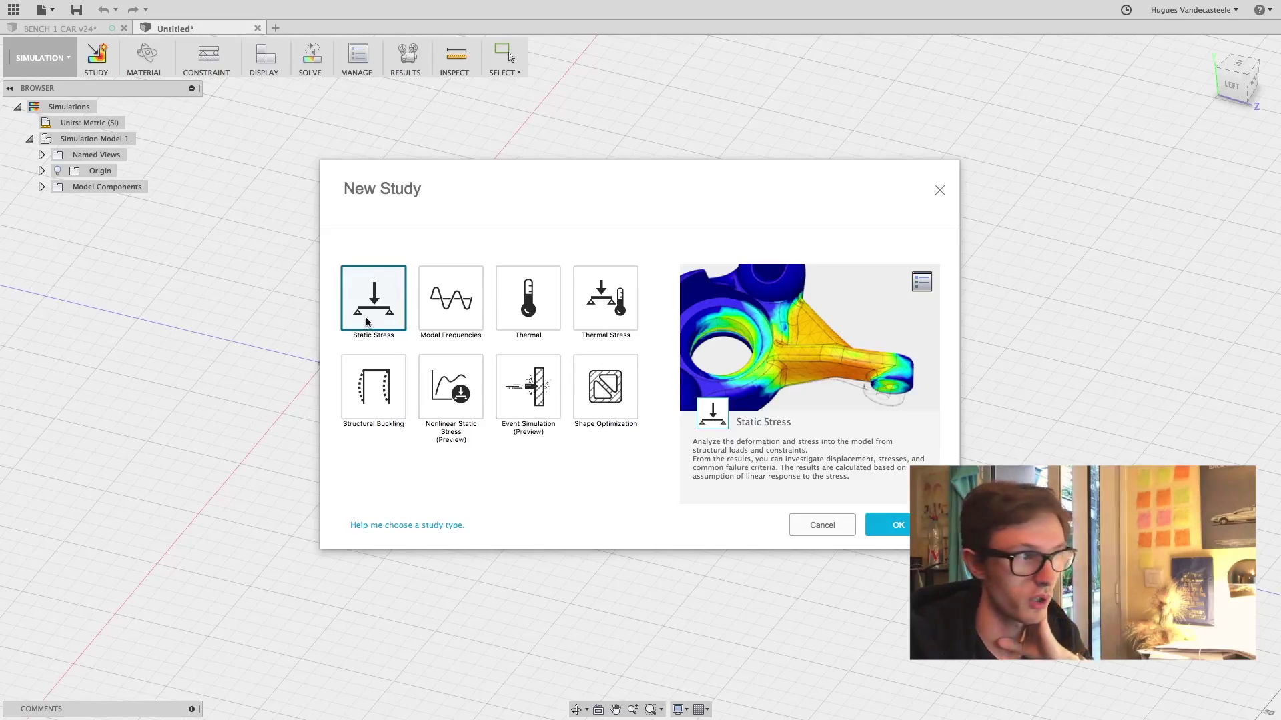
{"action": "left_click", "coordinate": [452, 310]}
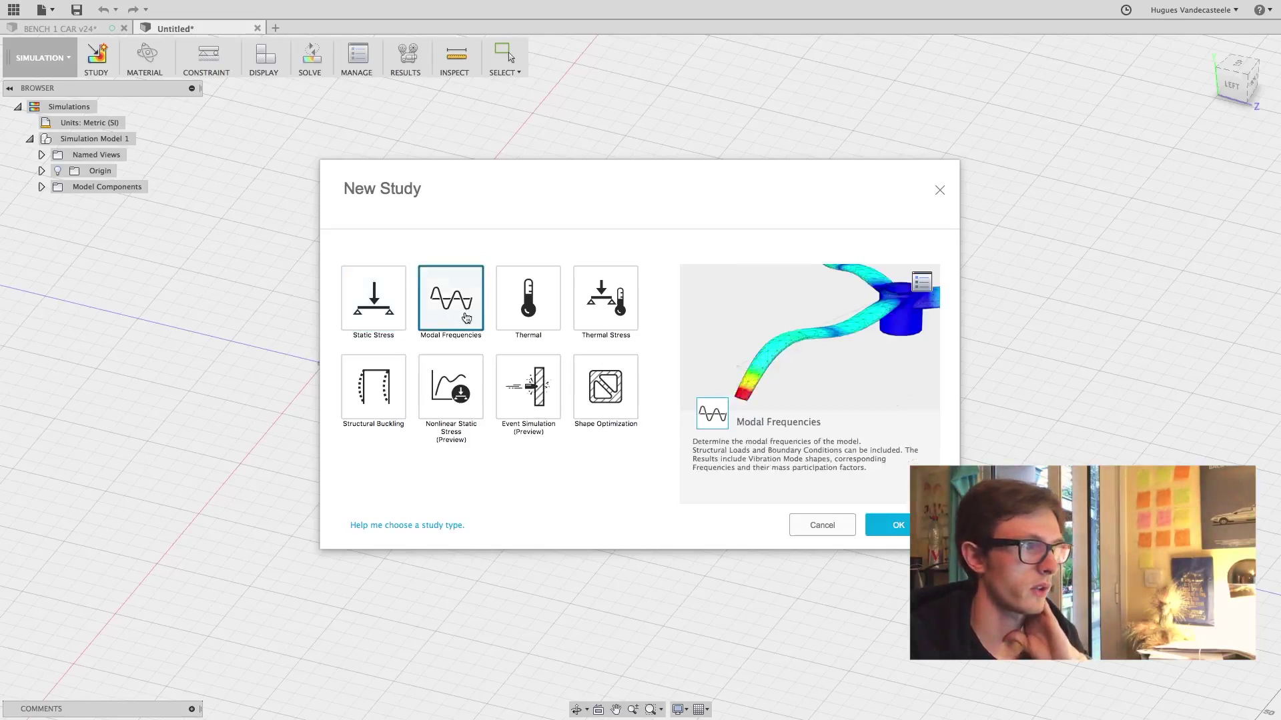
{"action": "left_click", "coordinate": [534, 312]}
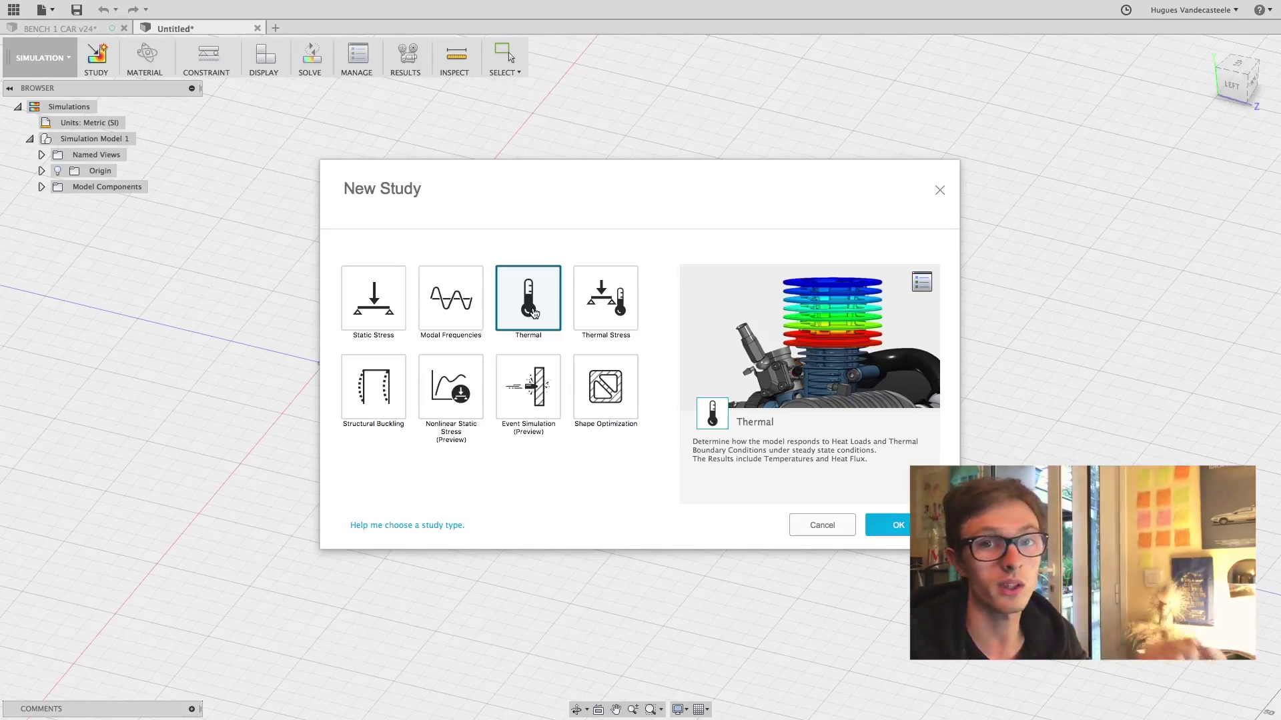
{"action": "left_click", "coordinate": [597, 311]}
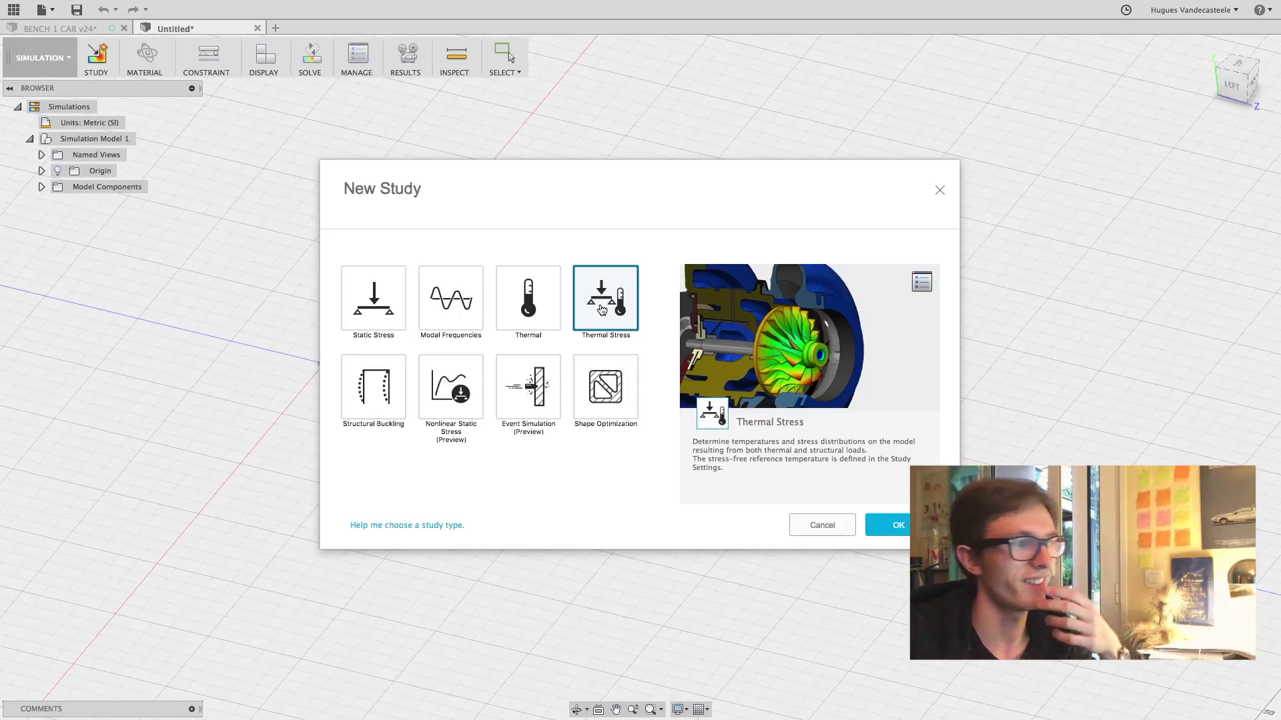
Compare the descriptions of the Structural Buckling, Nonlinear Static Stress, Event Simulation and Shape Optimization study types
{"action": "left_click", "coordinate": [369, 378]}
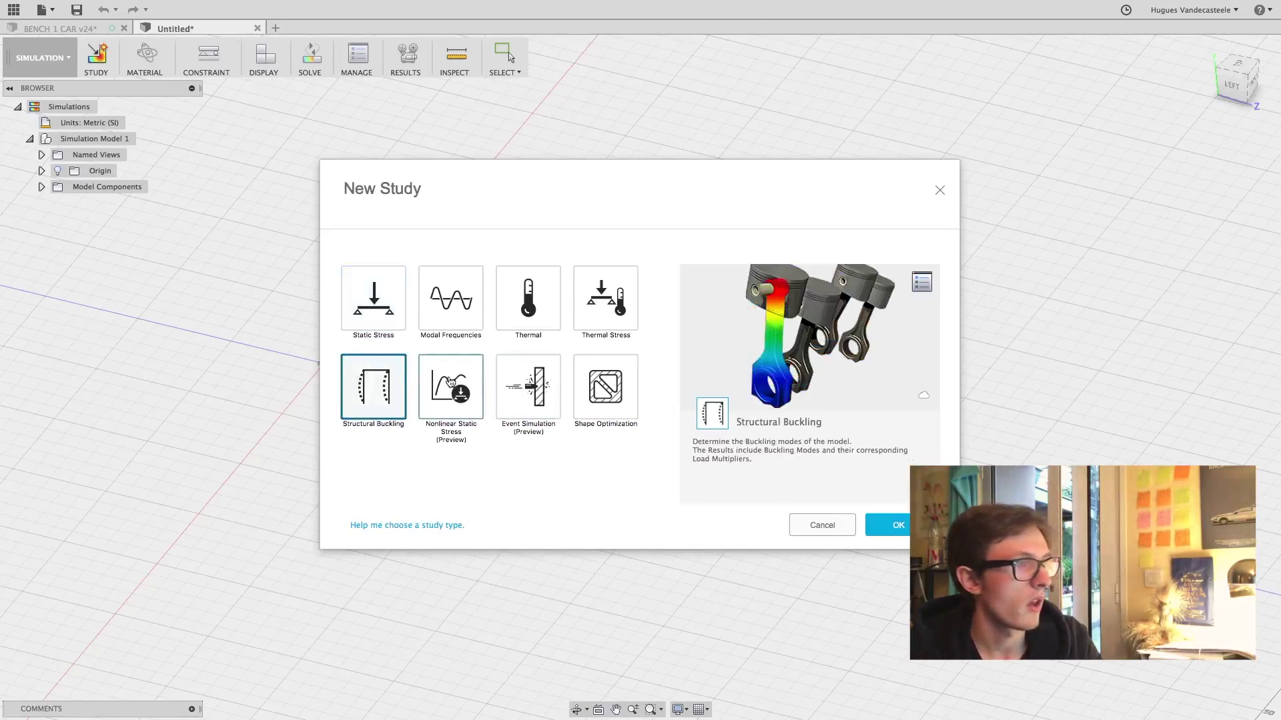
{"action": "left_click", "coordinate": [451, 381]}
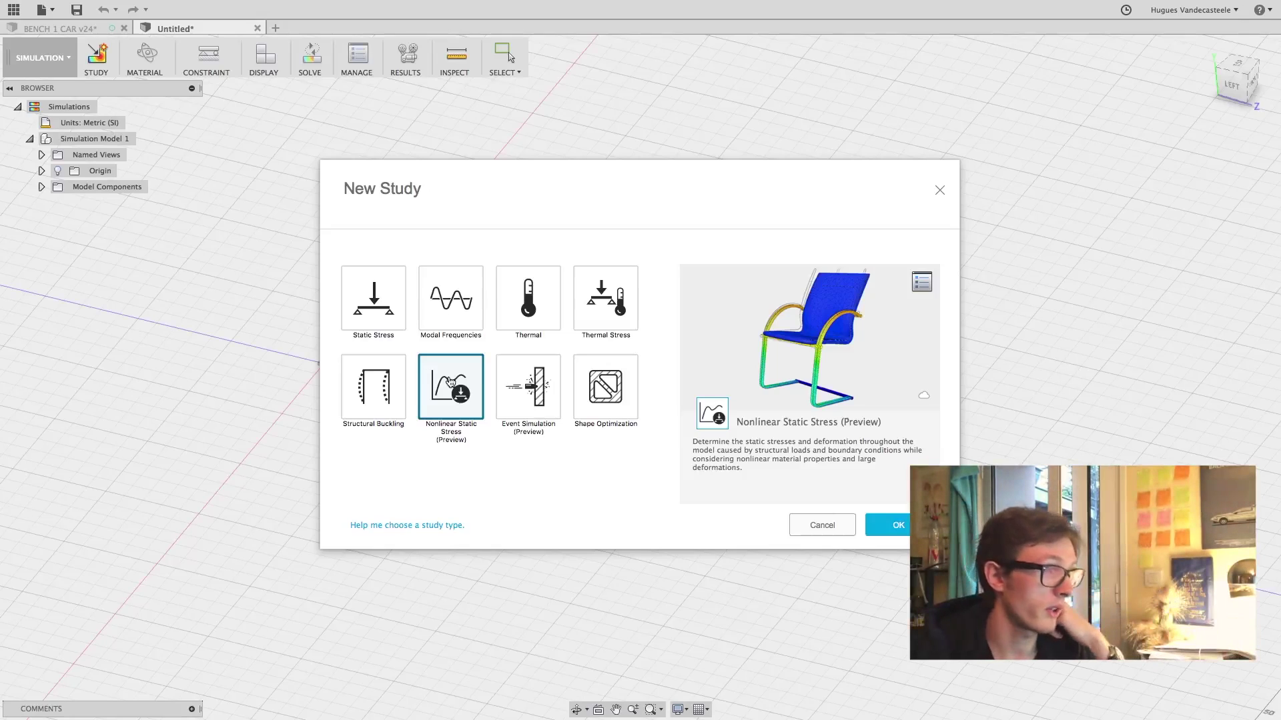
{"action": "left_click", "coordinate": [544, 405]}
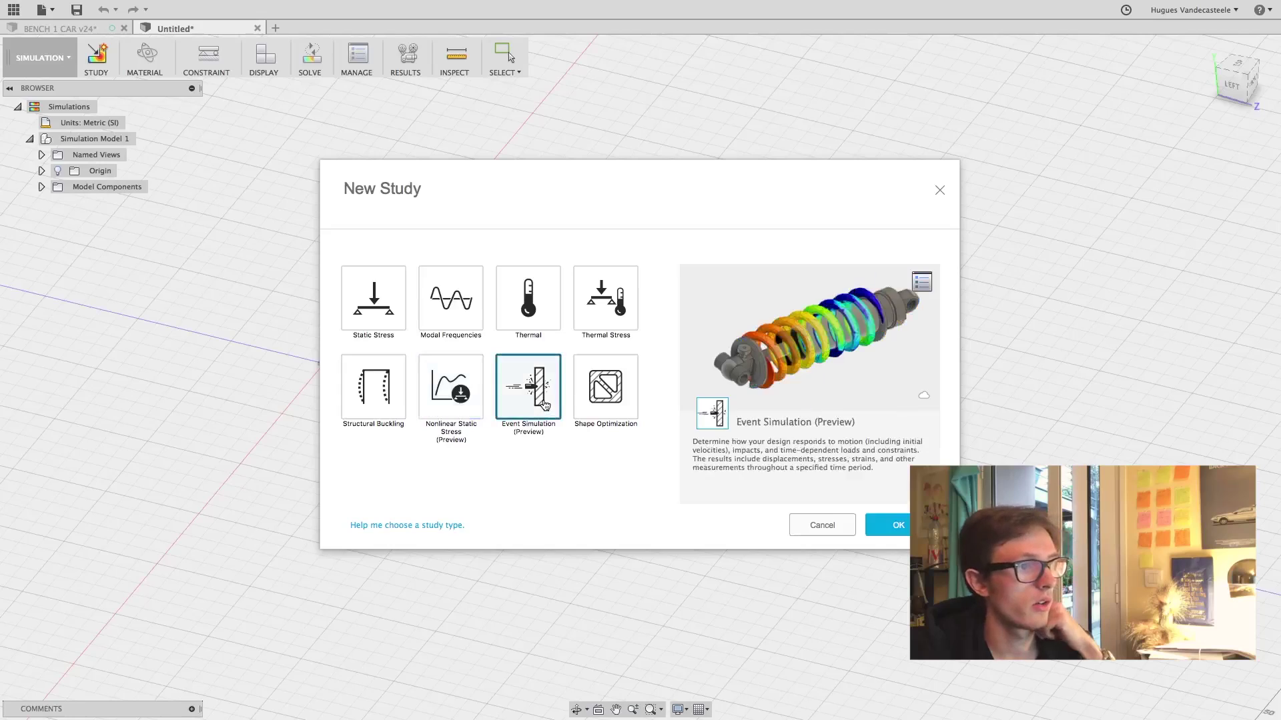
{"action": "left_click", "coordinate": [600, 398]}
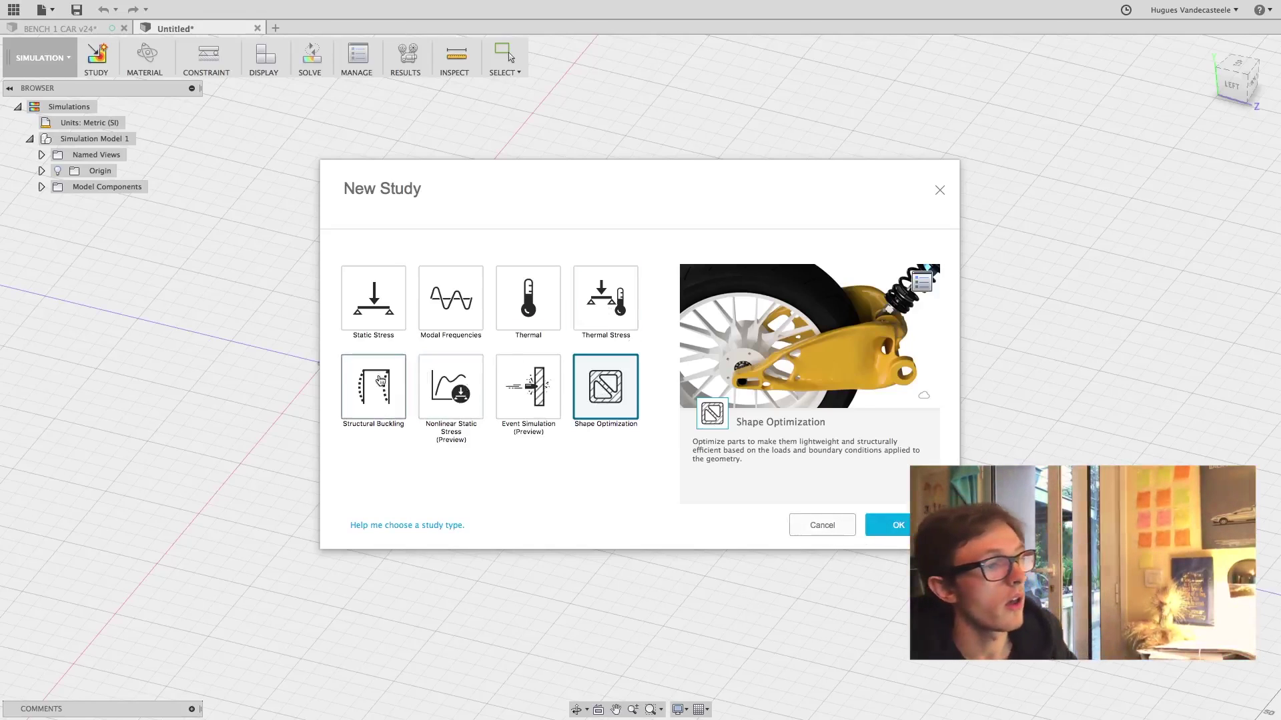
{"action": "key", "text": "Left"}
{"action": "key", "text": "Left"}
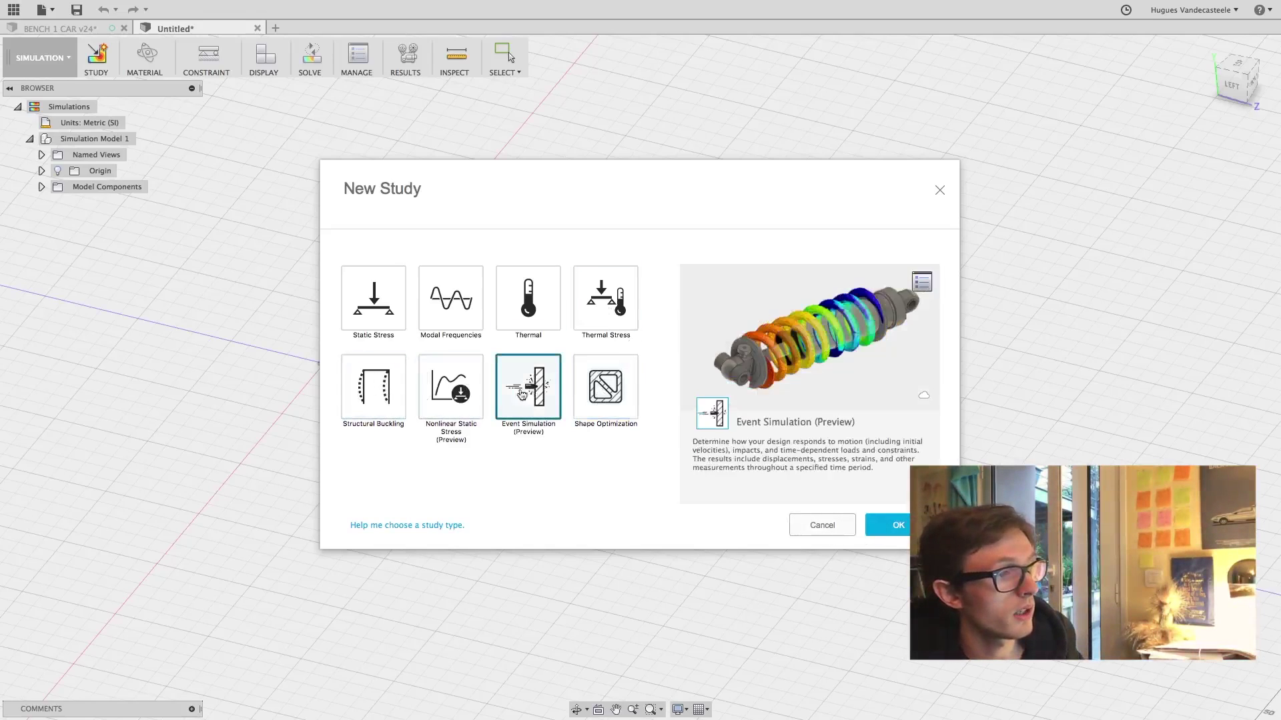
{"action": "left_click", "coordinate": [368, 397]}
{"action": "left_click", "coordinate": [600, 395]}
{"action": "left_click", "coordinate": [506, 395]}
{"action": "left_click", "coordinate": [448, 395]}
{"action": "left_click", "coordinate": [381, 395]}
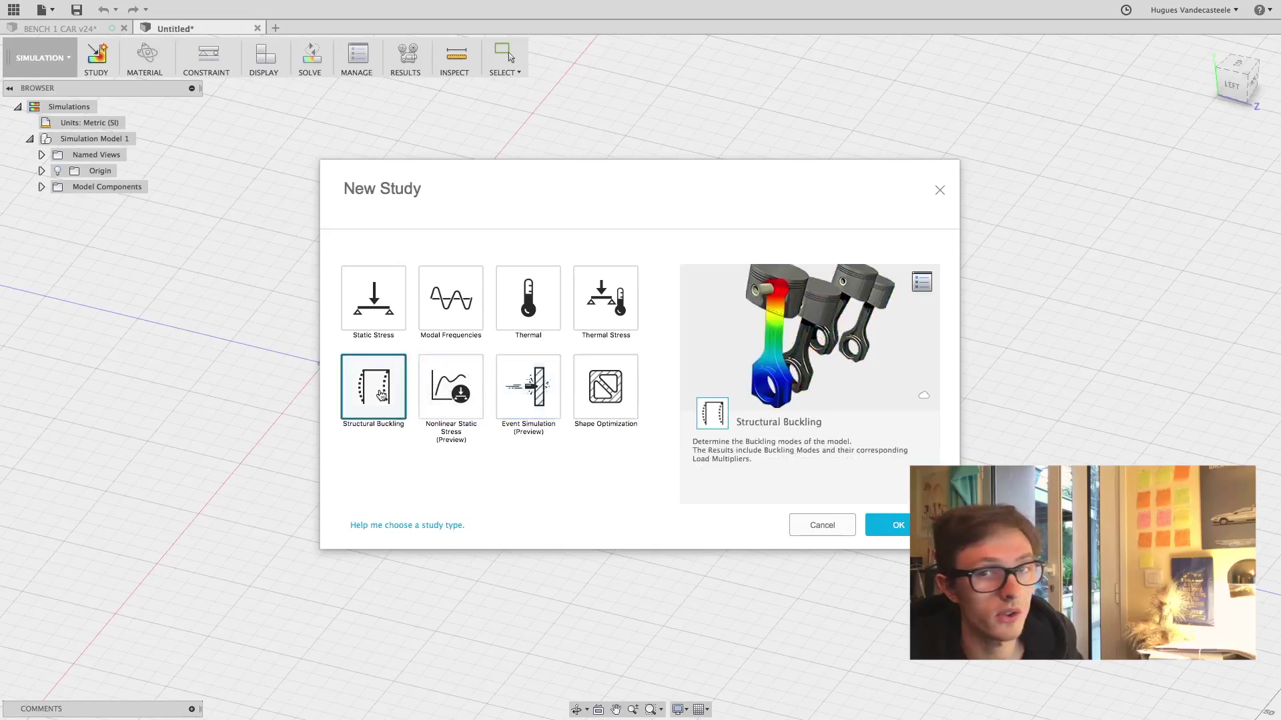
Review the Static Stress, Modal Frequencies, Thermal and Thermal Stress study types again and close the study chooser without creating a study
{"action": "left_click", "coordinate": [366, 296]}
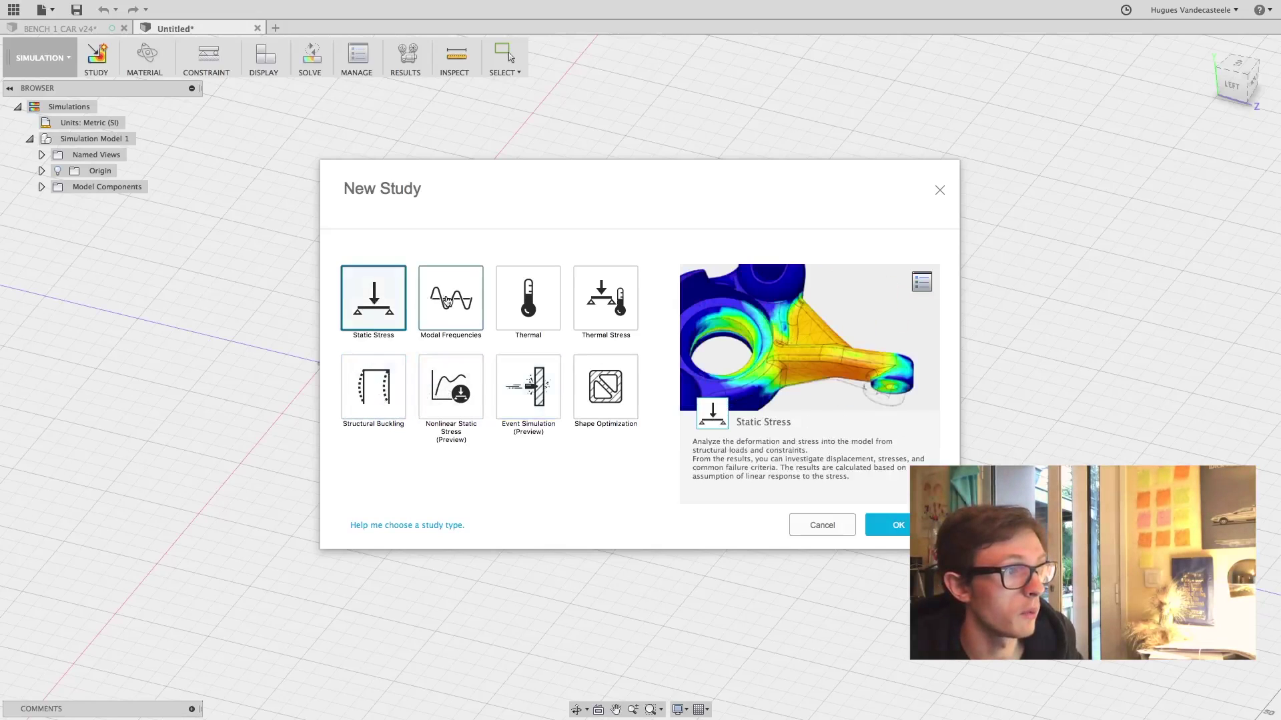
{"action": "left_click", "coordinate": [451, 300]}
{"action": "left_click", "coordinate": [531, 300]}
{"action": "left_click", "coordinate": [630, 301]}
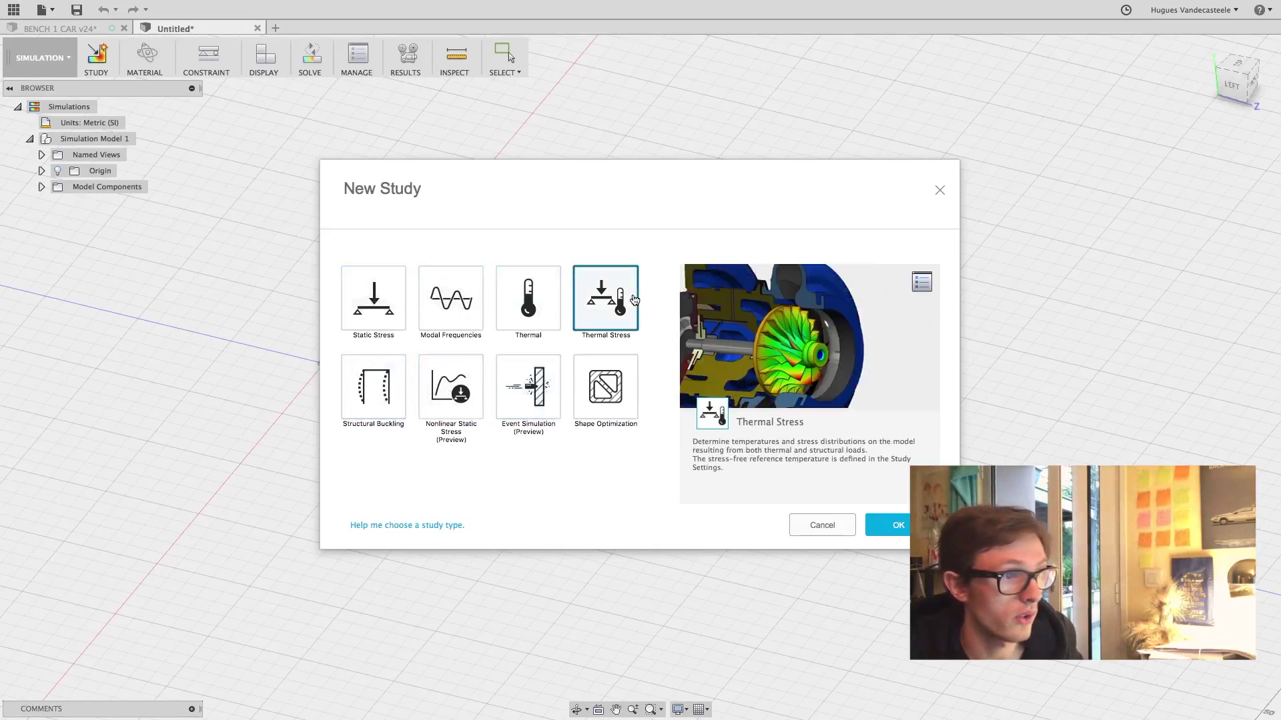
{"action": "left_click", "coordinate": [822, 525]}
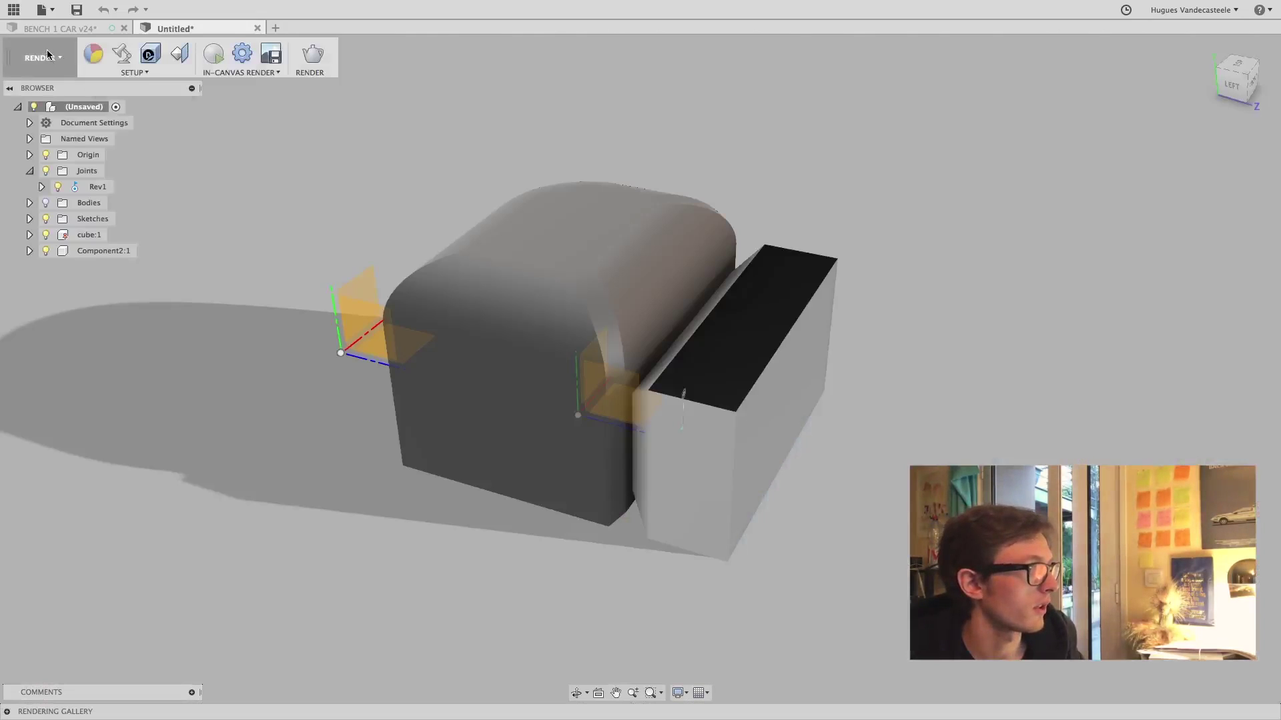
Switch from the Render workspace to the CAM workspace for the cube and block assembly
{"action": "left_click", "coordinate": [46, 60]}
{"action": "mouse_move", "coordinate": [53, 253]}
{"action": "left_click", "coordinate": [47, 230]}
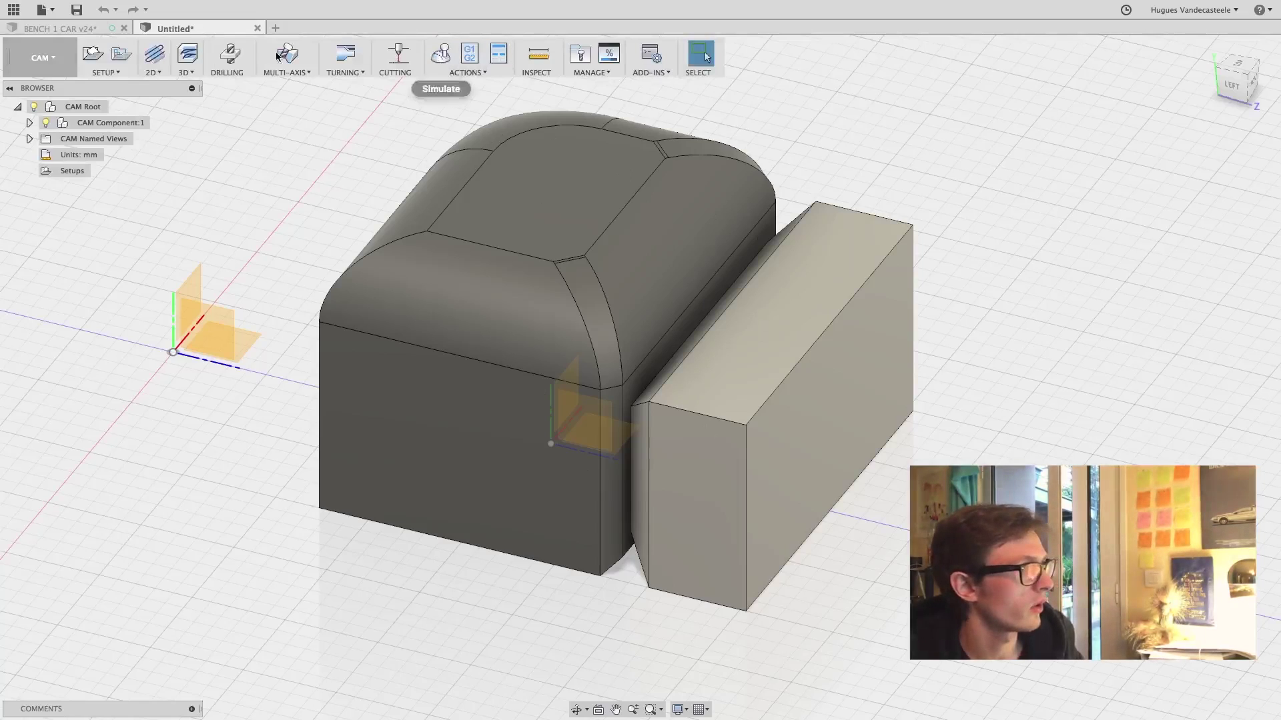
Look through the CAM workspace's 2D, Multi-Axis and 3D toolpath operations and the Post Process action
{"action": "left_click", "coordinate": [29, 53]}
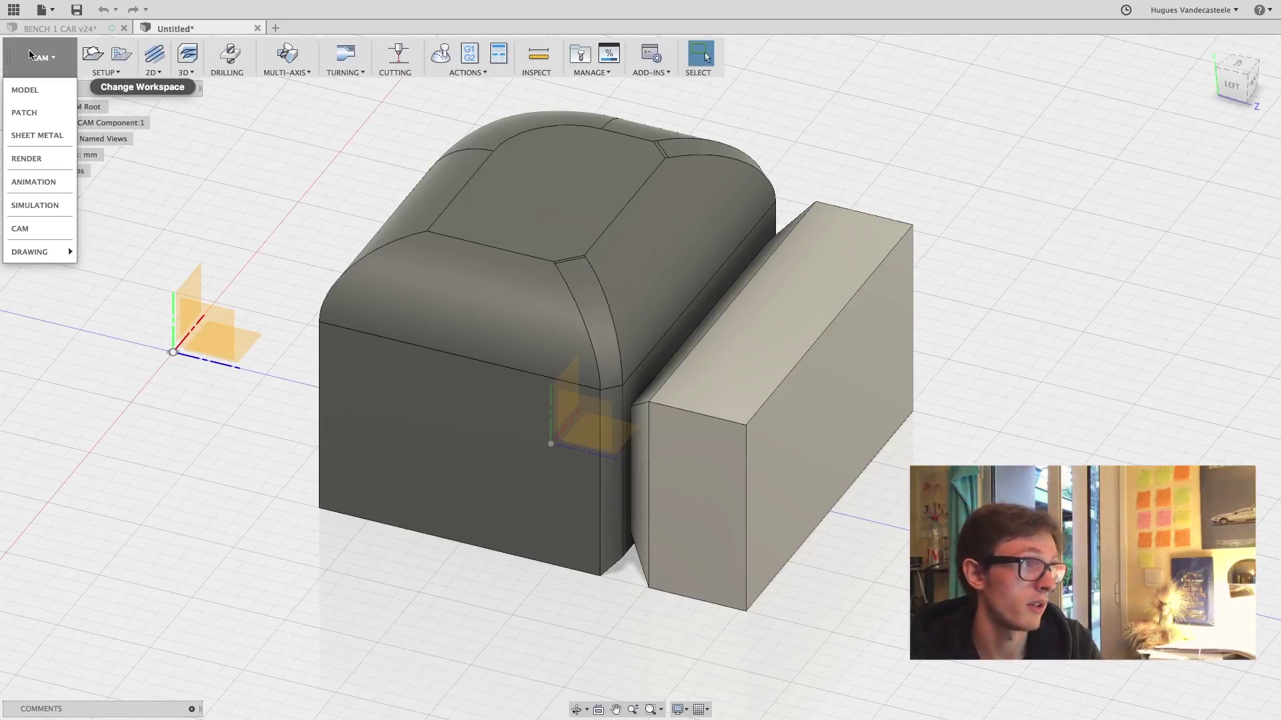
{"action": "left_click", "coordinate": [205, 77]}
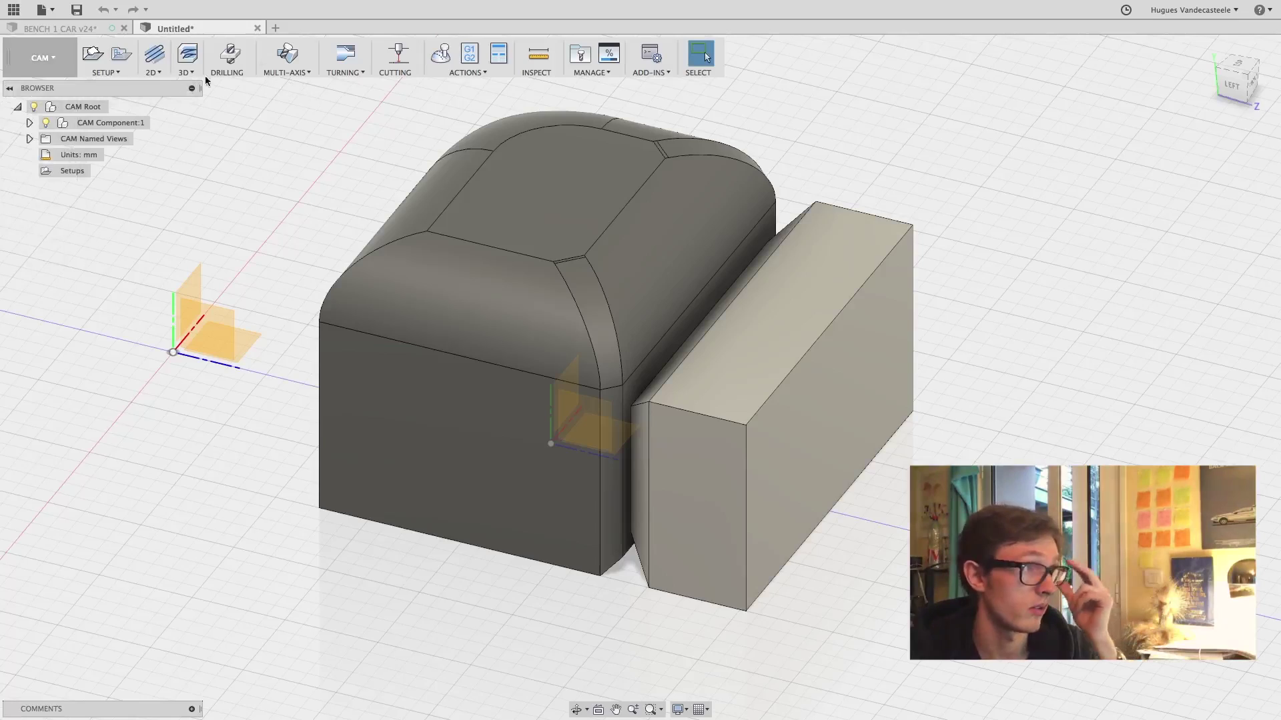
{"action": "left_click", "coordinate": [160, 74]}
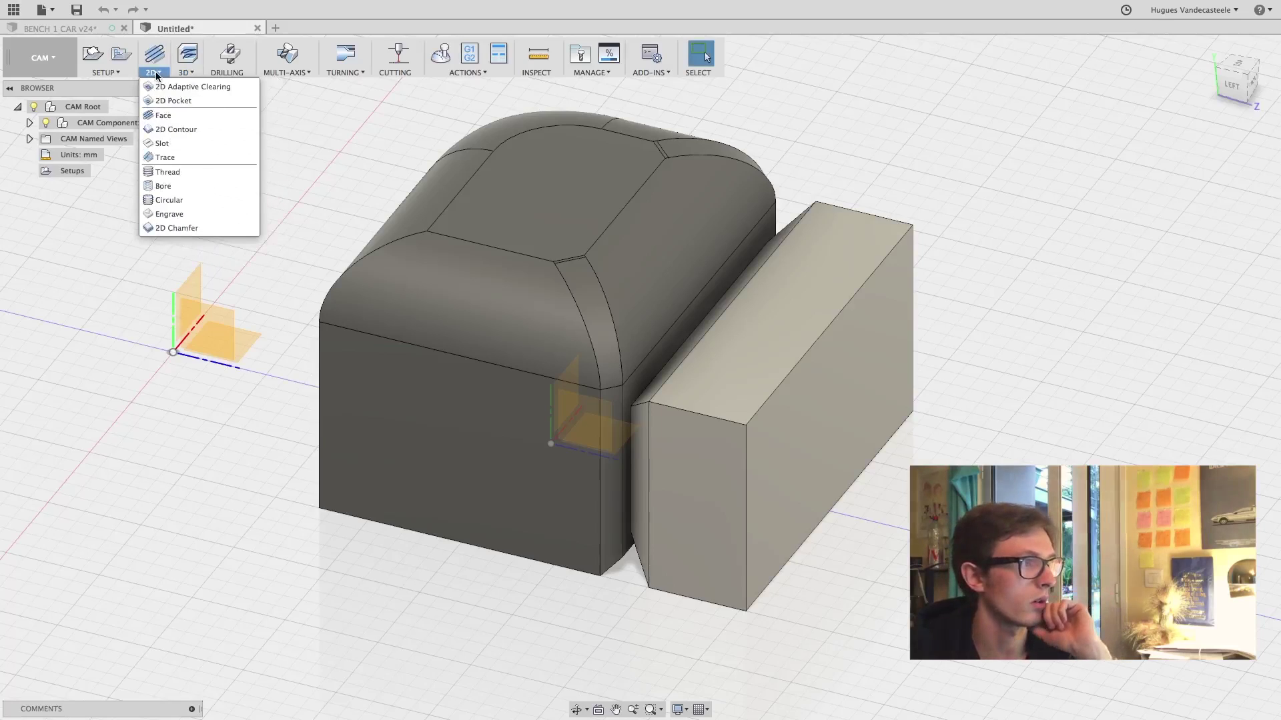
{"action": "left_click", "coordinate": [461, 100]}
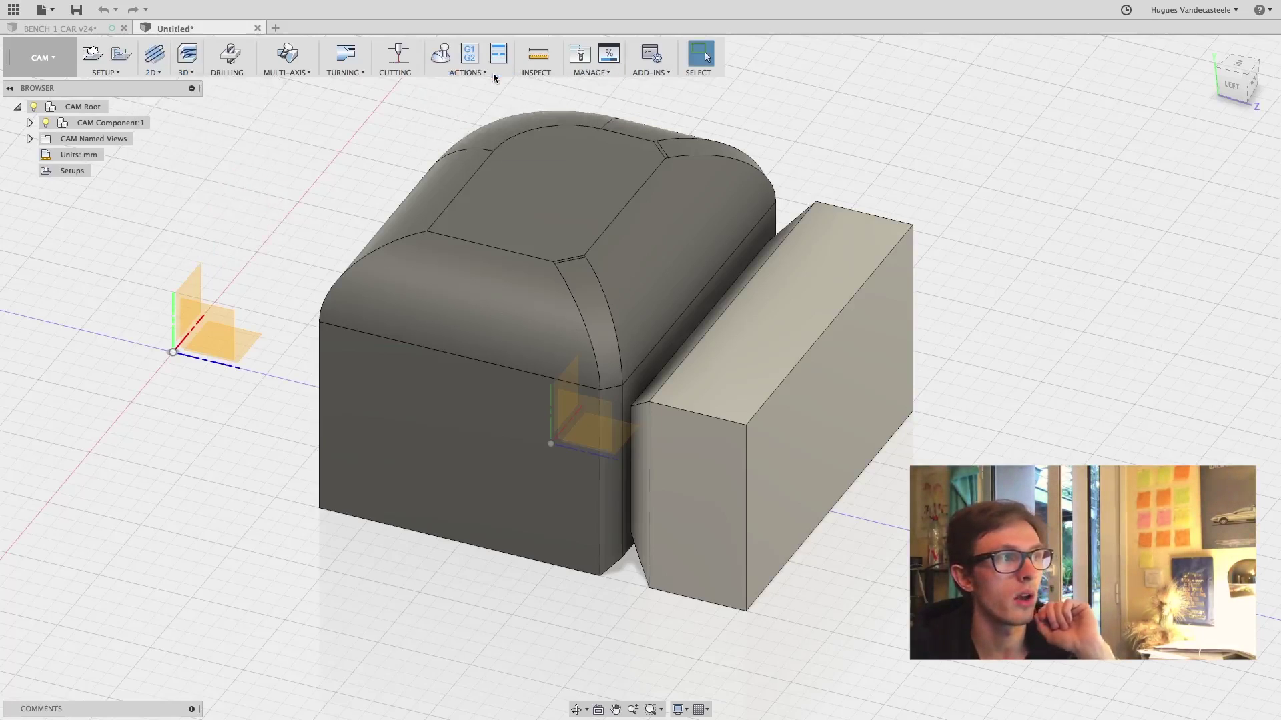
{"action": "left_click", "coordinate": [294, 75]}
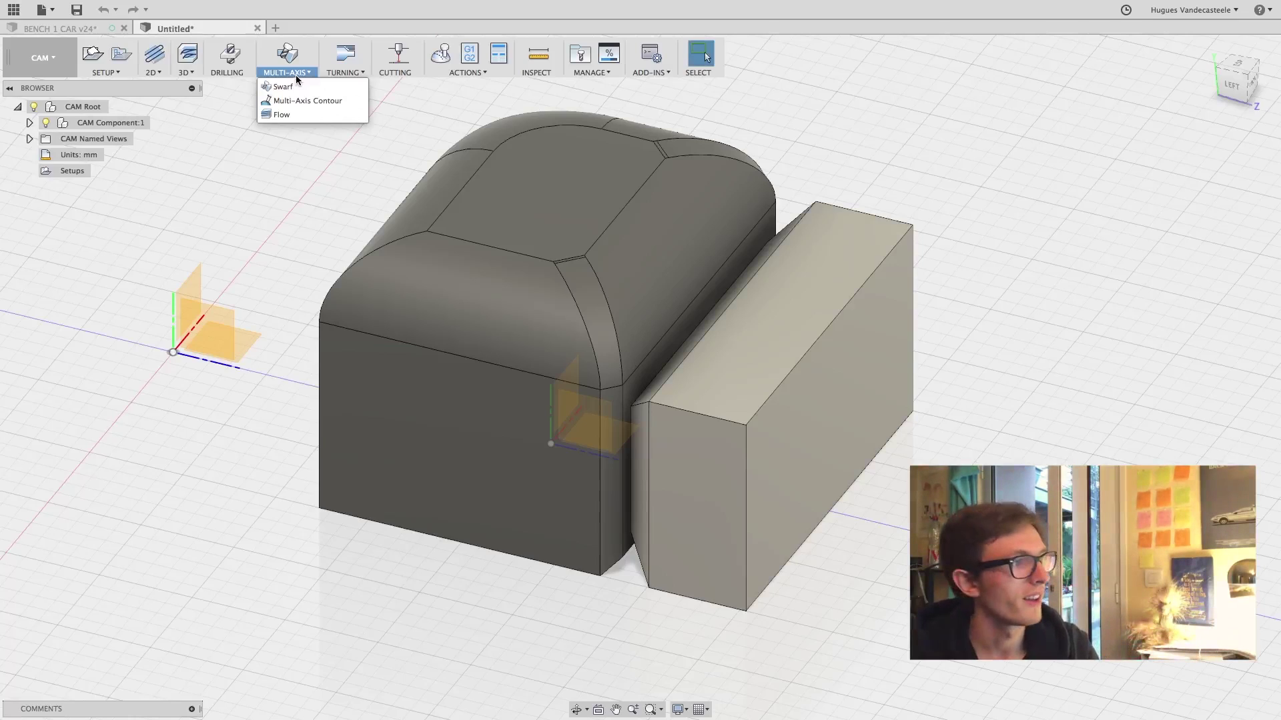
{"action": "left_click", "coordinate": [180, 73]}
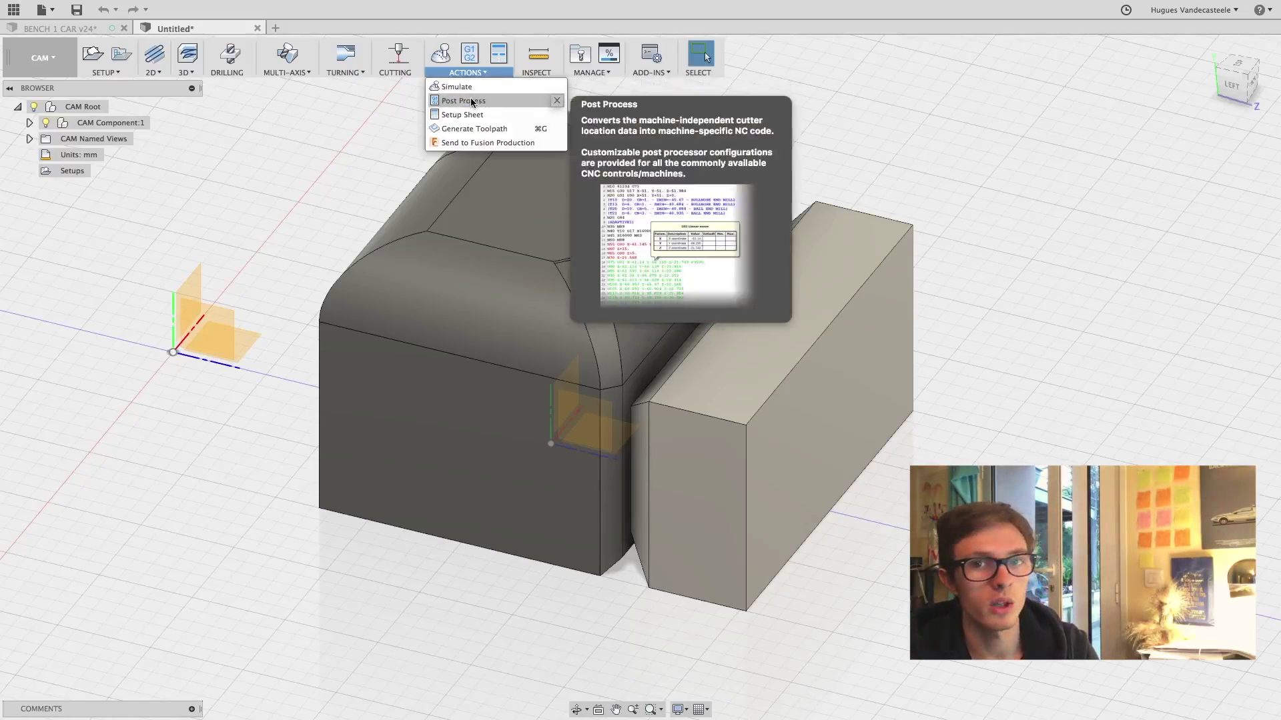
Start a drawing from the design and save the design under the name Untitled in the account owner's First Project
{"action": "left_click", "coordinate": [55, 58]}
{"action": "mouse_move", "coordinate": [62, 251]}
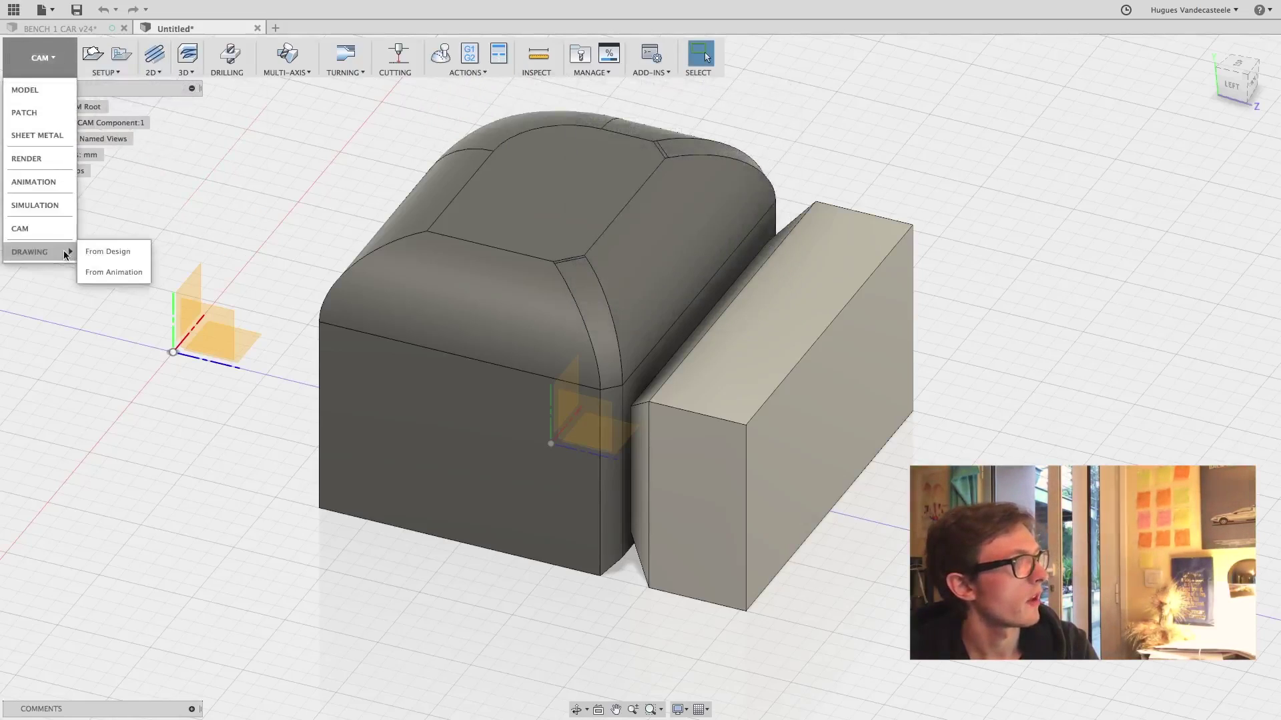
{"action": "left_click", "coordinate": [106, 249]}
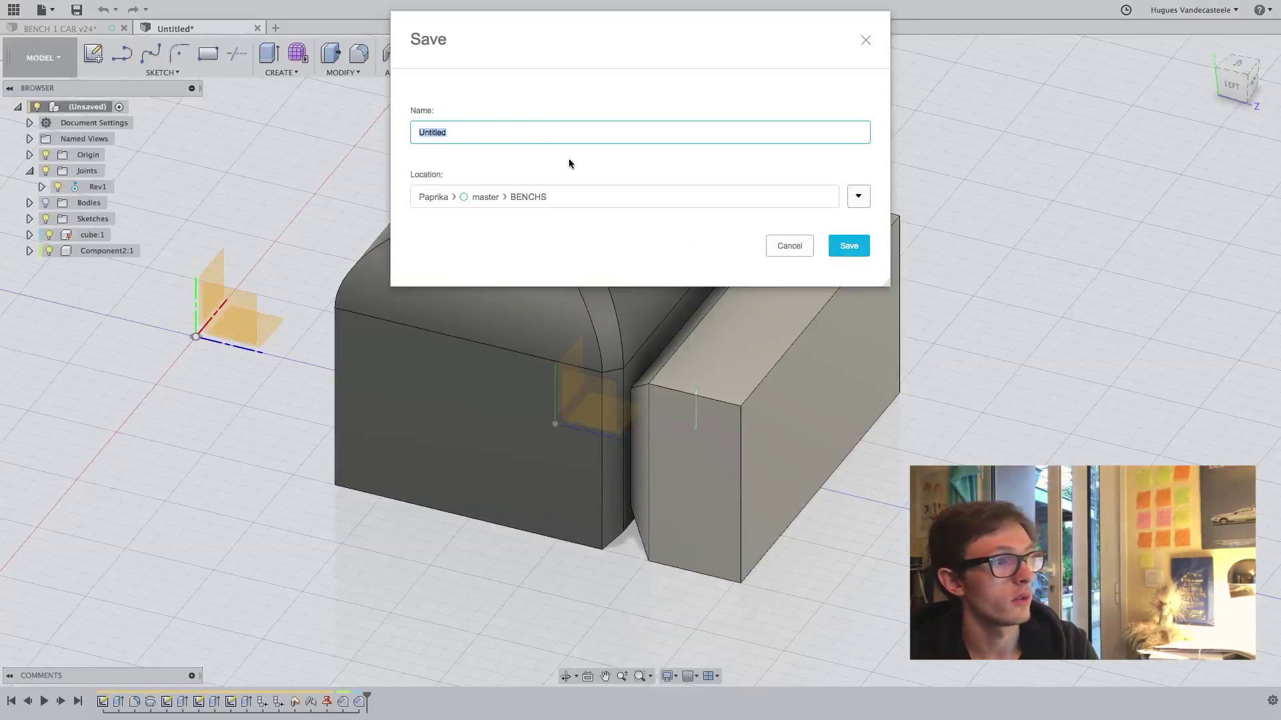
{"action": "left_click", "coordinate": [858, 197]}
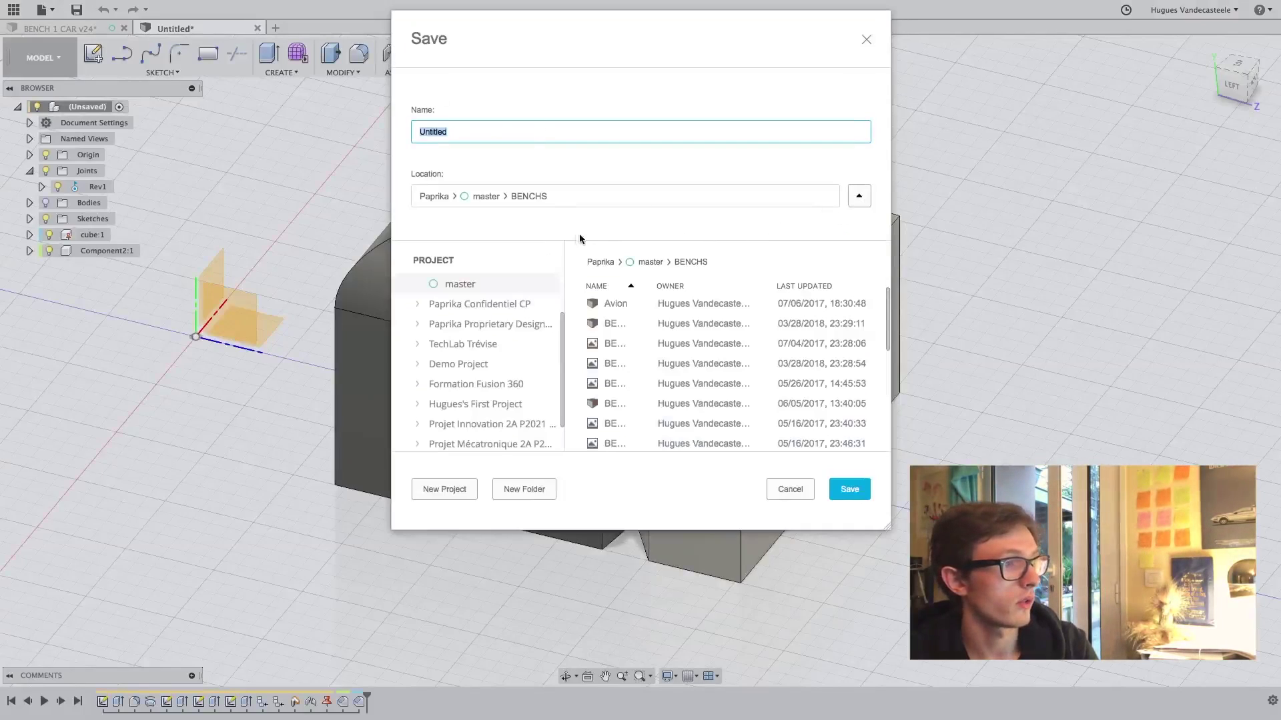
{"action": "left_click", "coordinate": [457, 404]}
{"action": "left_click", "coordinate": [844, 488]}
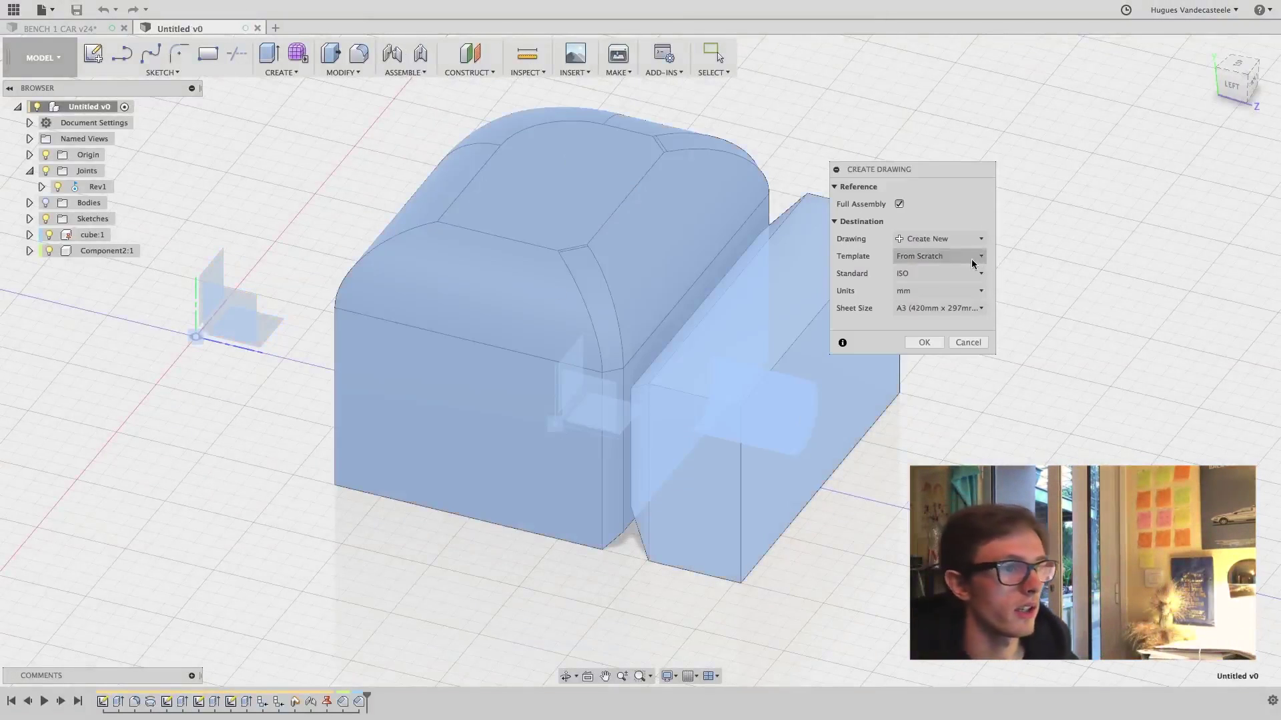
Create a new drawing of the full assembly from scratch with ISO standard, mm units and an A4 sheet
{"action": "left_click", "coordinate": [934, 308]}
{"action": "left_click", "coordinate": [924, 322]}
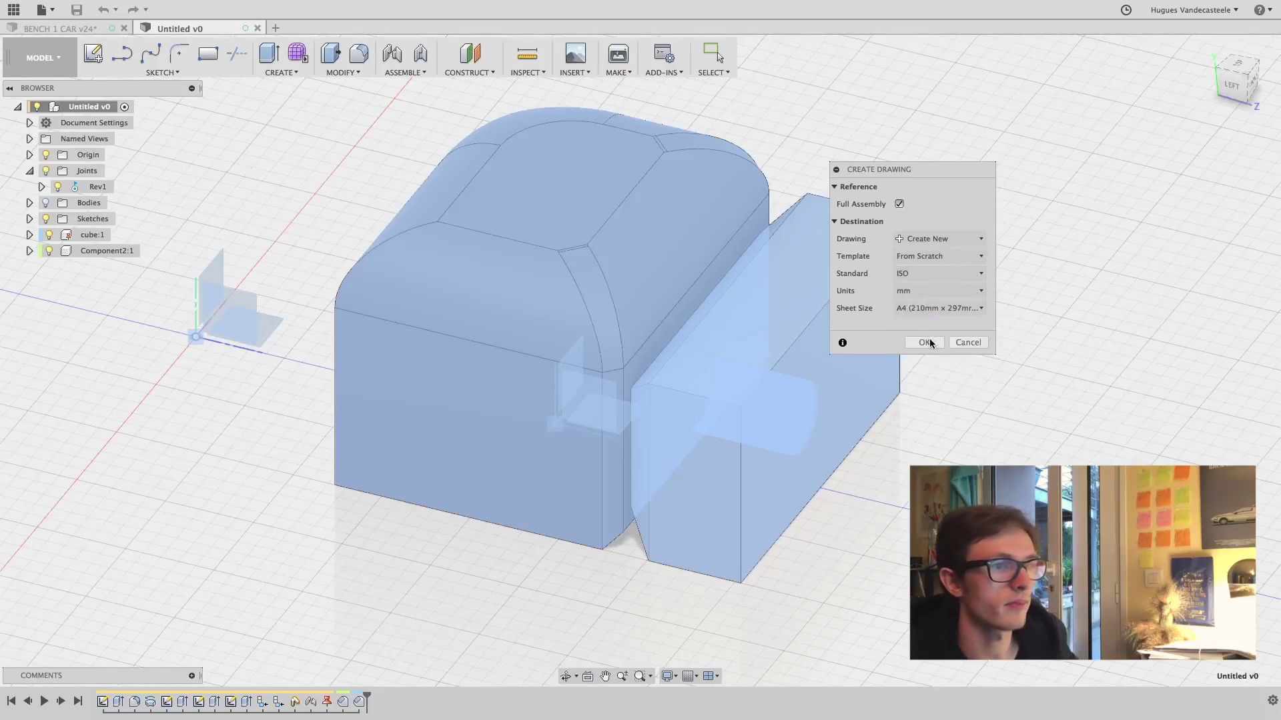
{"action": "left_click", "coordinate": [932, 344]}
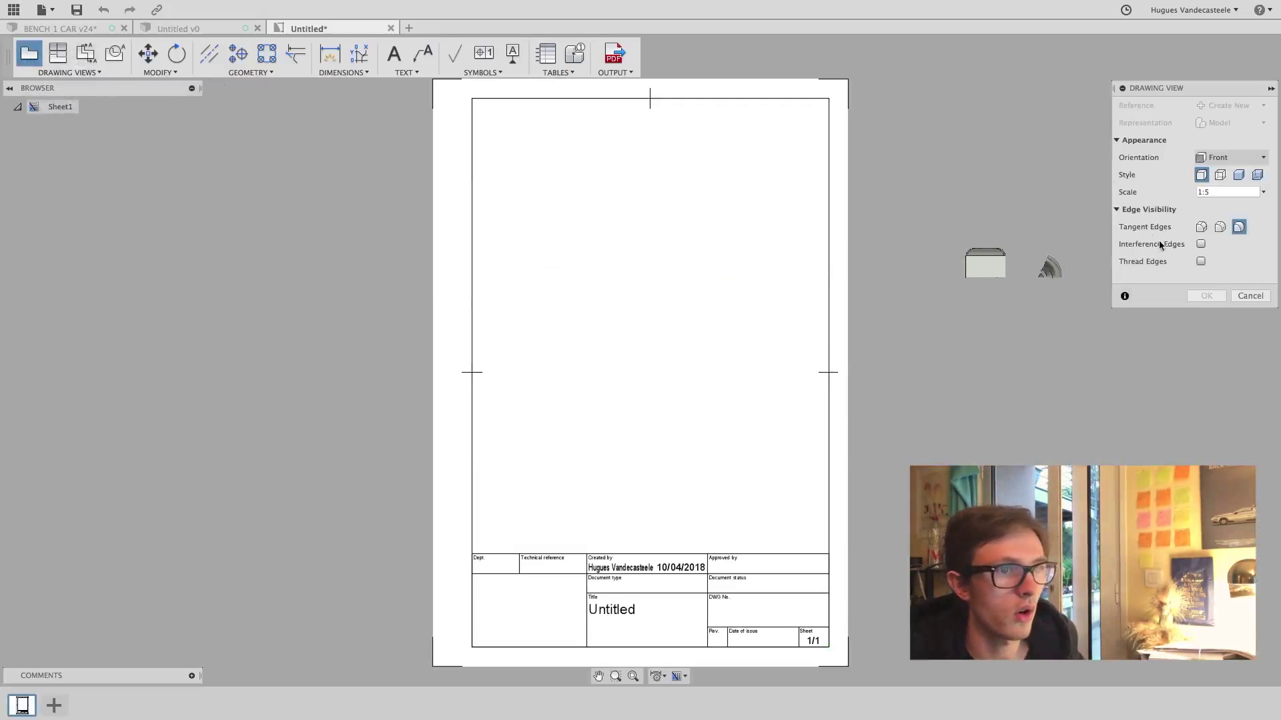
Place the base view on the sheet at 1:1 scale with the TOP orientation
{"action": "left_click", "coordinate": [1215, 193]}
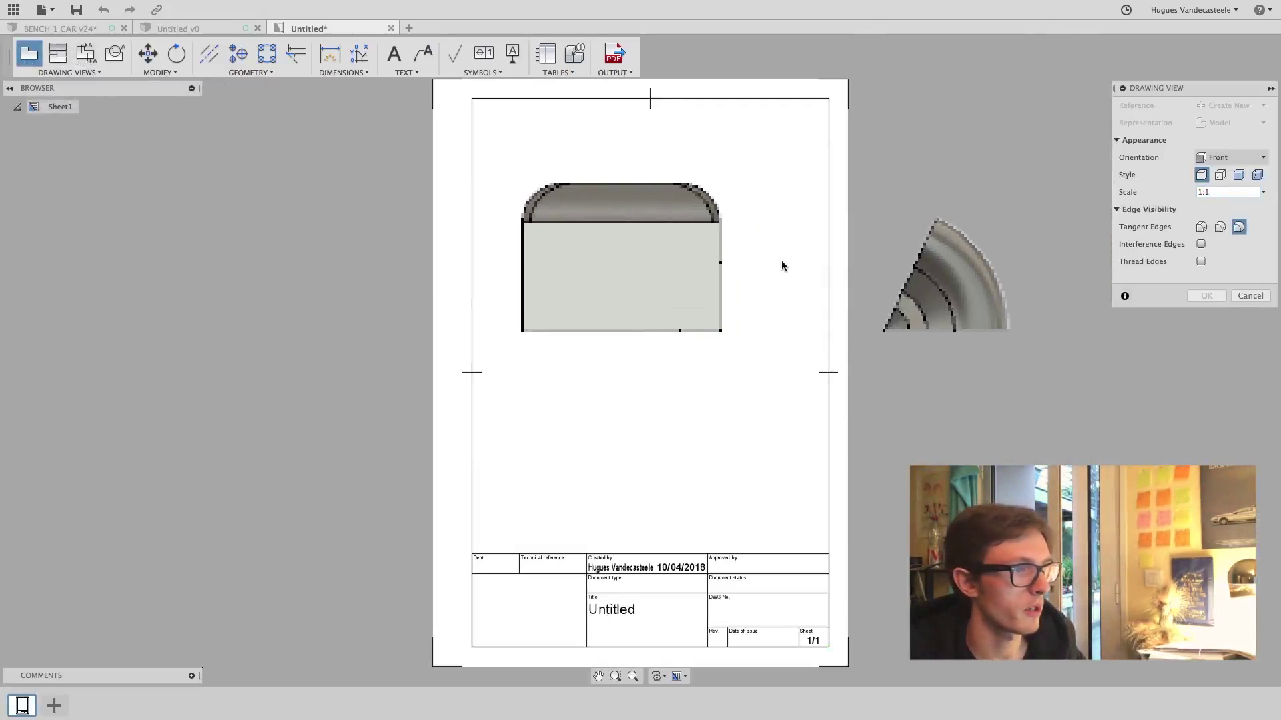
{"action": "left_click", "coordinate": [1231, 158]}
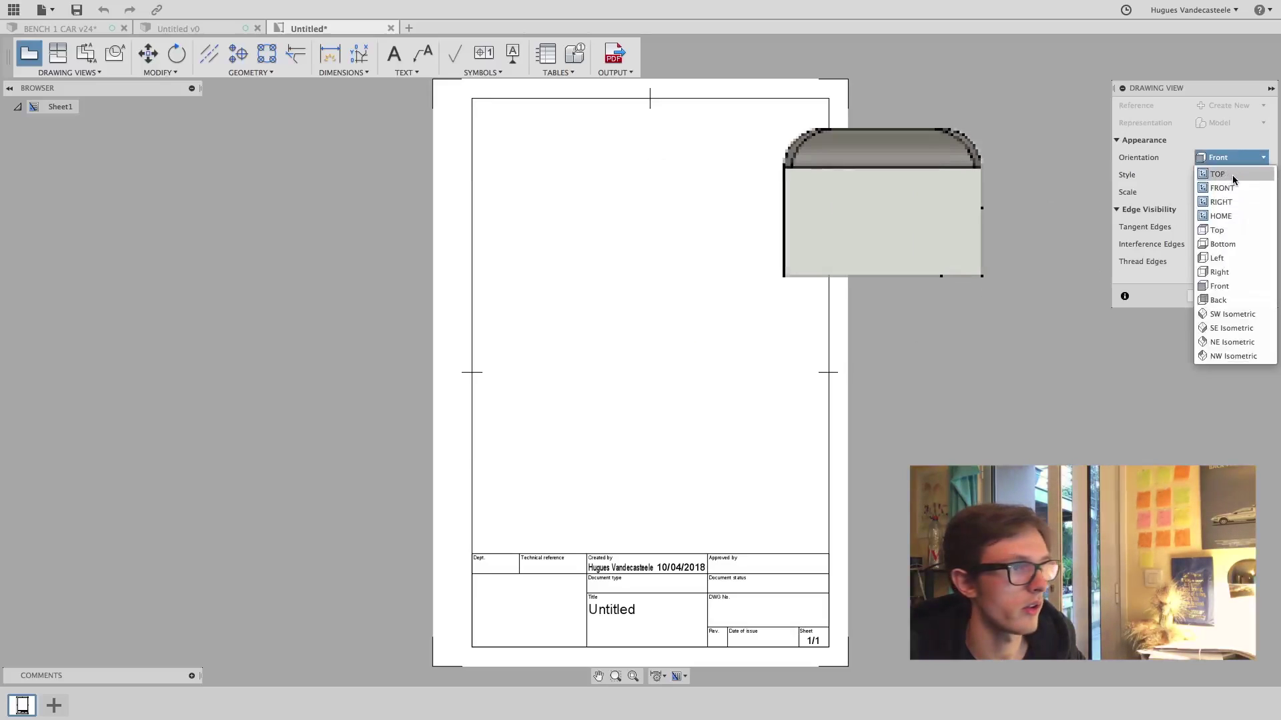
{"action": "left_click", "coordinate": [1233, 176]}
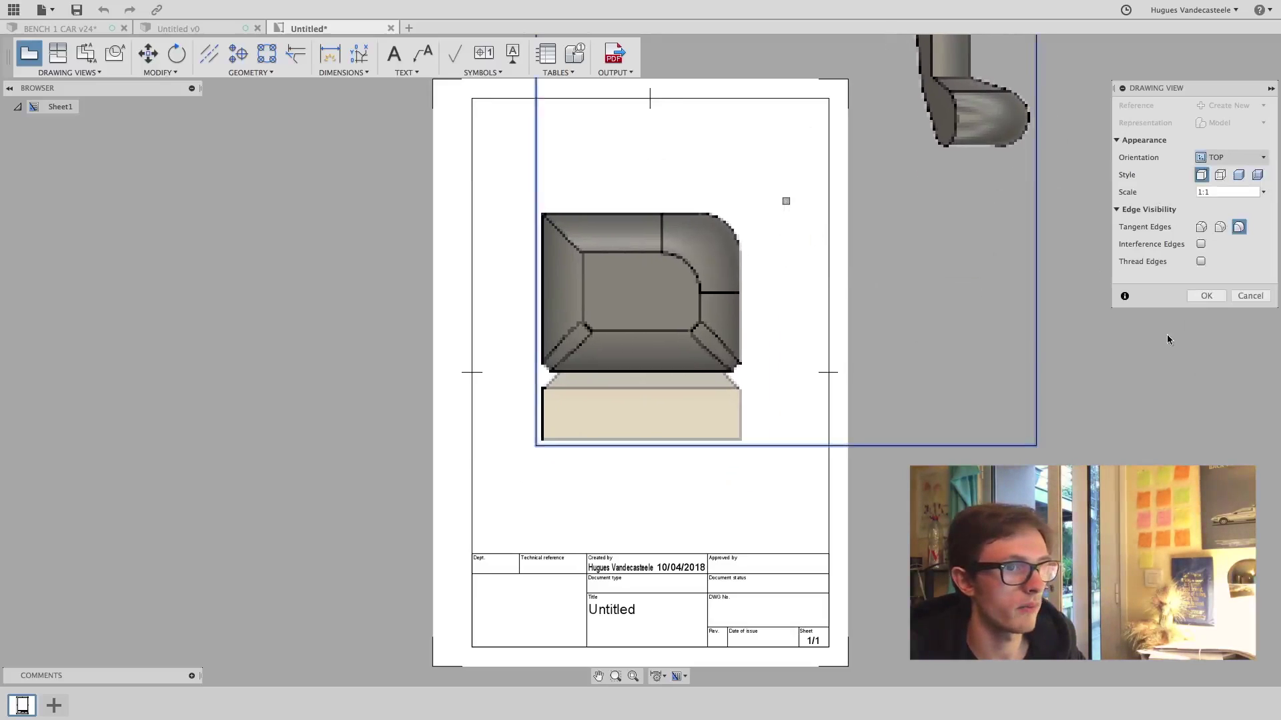
{"action": "left_click", "coordinate": [1213, 295]}
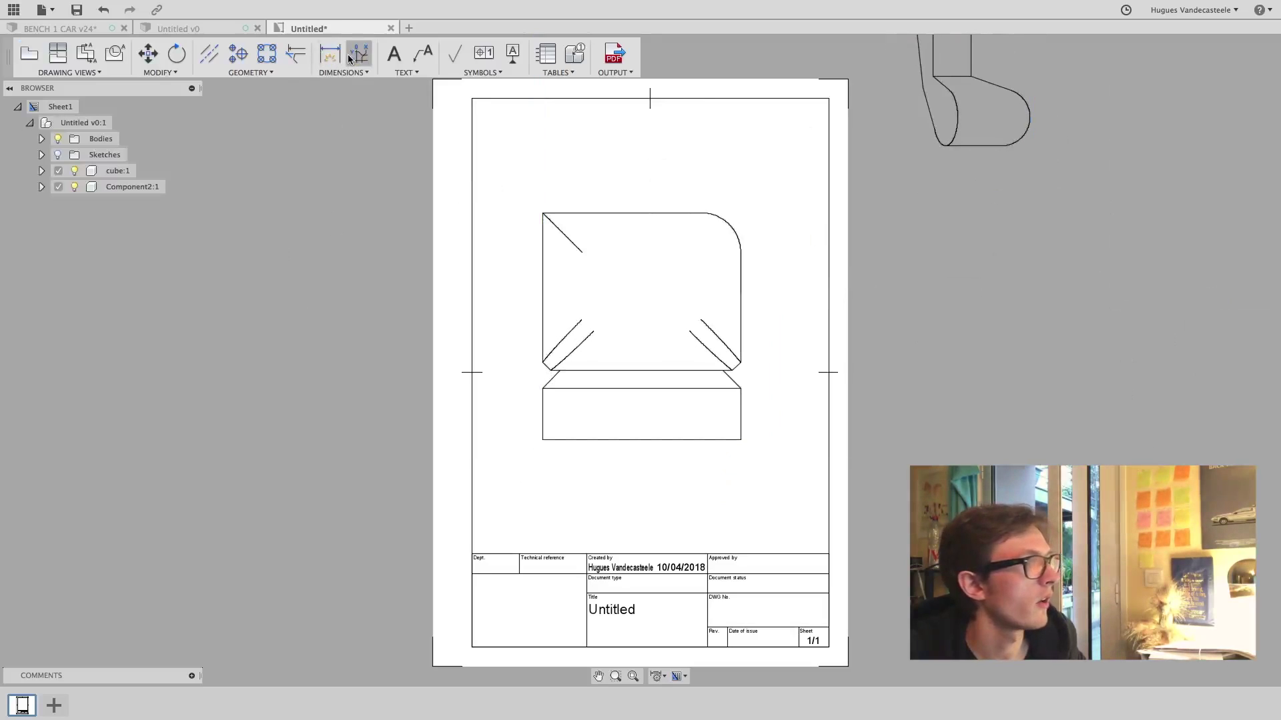
Dimension the block's lower edge, placing the dimension below the view
{"action": "left_click", "coordinate": [633, 440]}
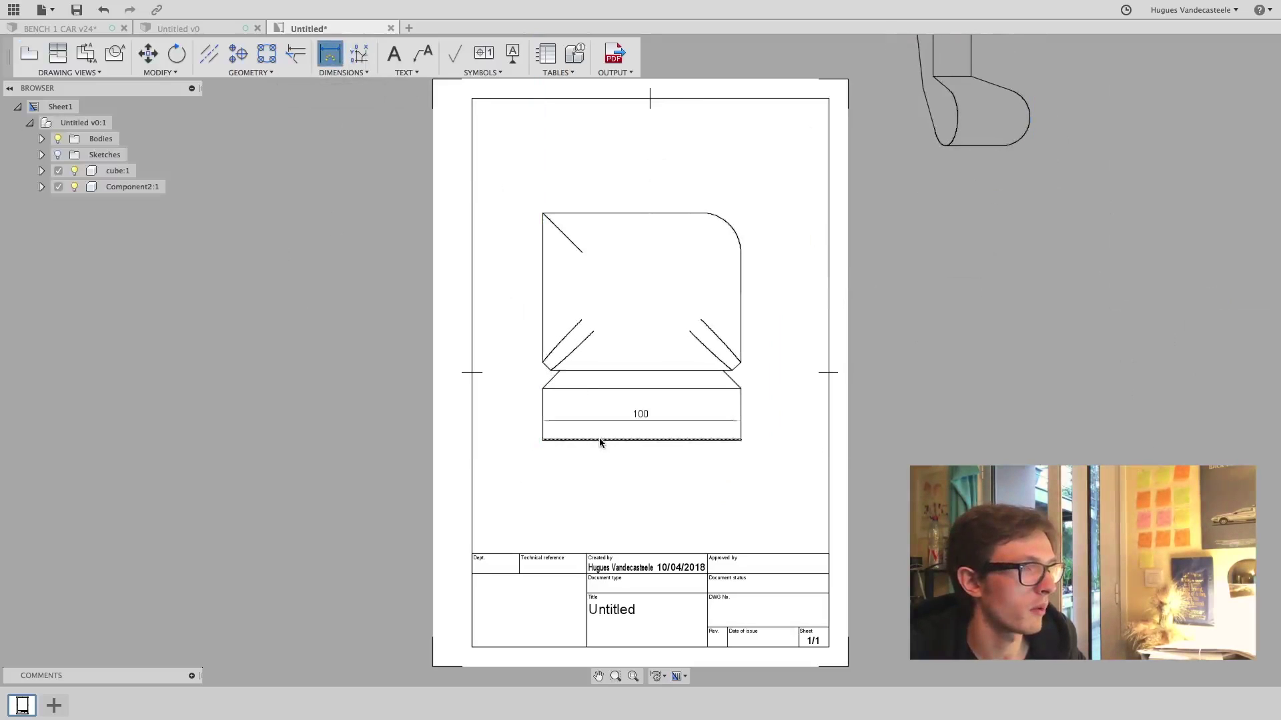
{"action": "key", "text": "Escape"}
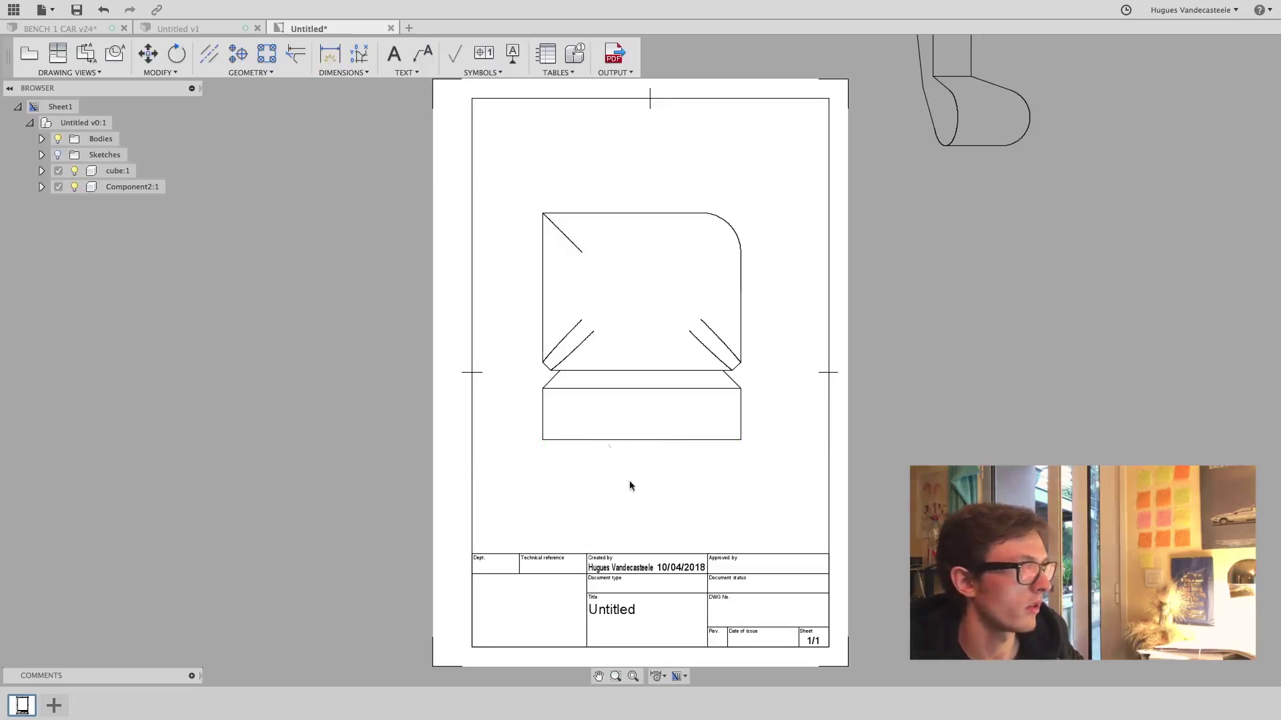
{"action": "left_click", "coordinate": [321, 61]}
{"action": "left_click", "coordinate": [637, 440]}
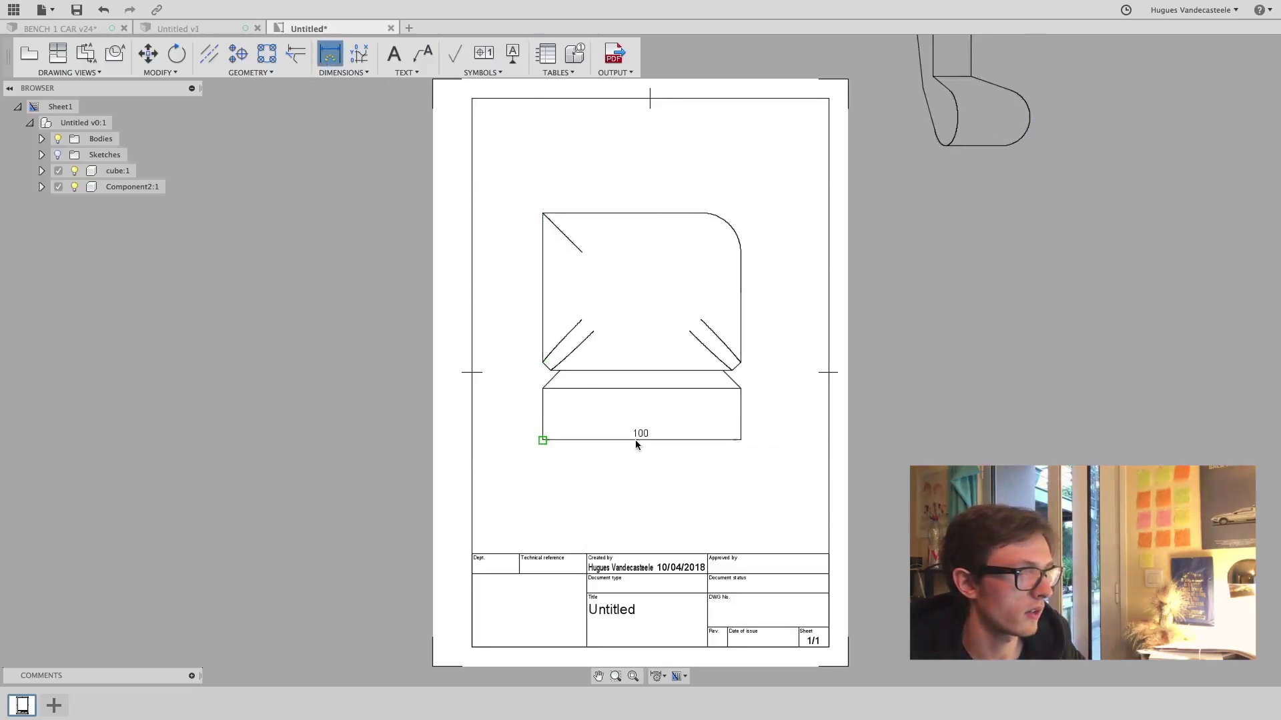
{"action": "left_click", "coordinate": [641, 503]}
Dimension the cube's left edge and the vertical gap from its lower-left corner to the block's upper-left corner
{"action": "left_click", "coordinate": [542, 267]}
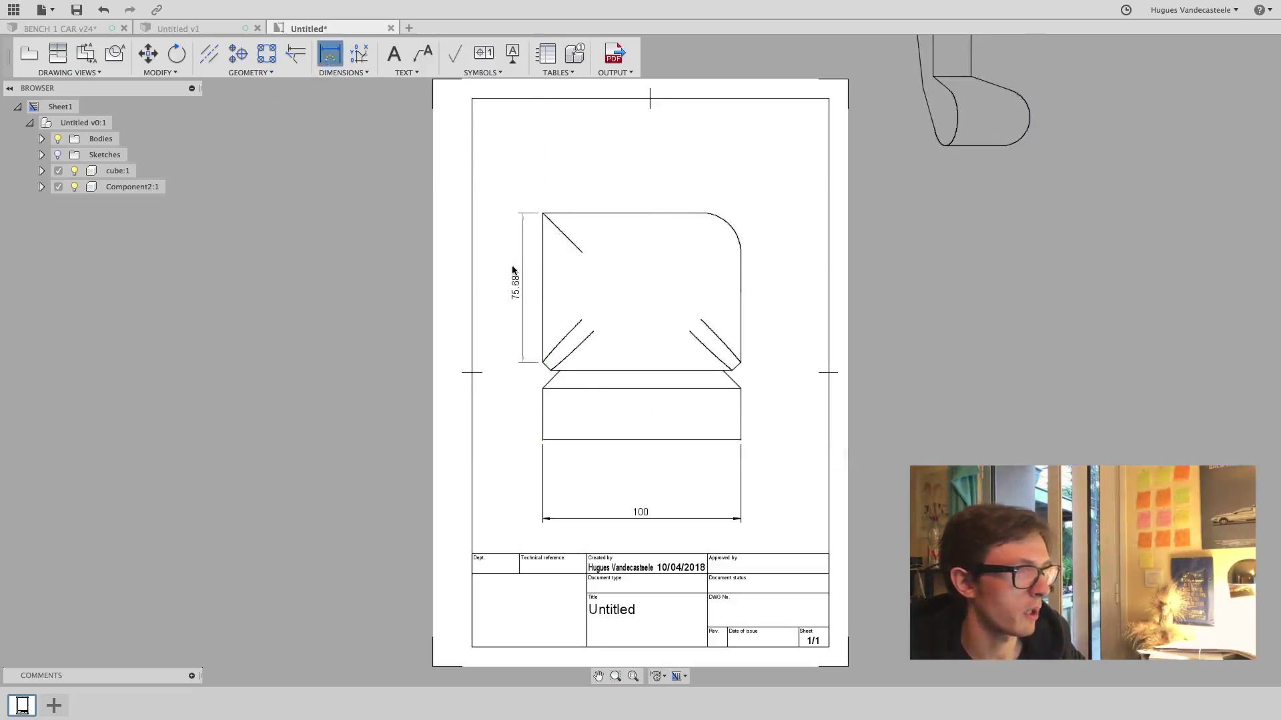
{"action": "left_click", "coordinate": [499, 286]}
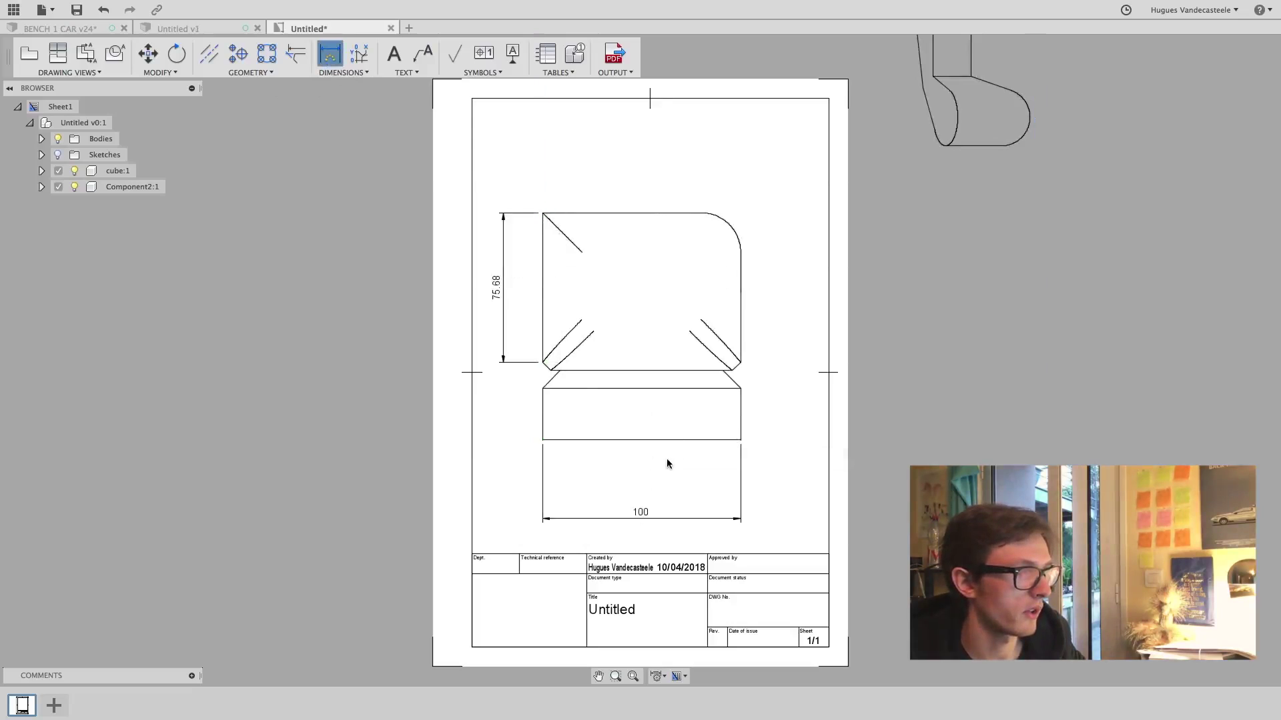
{"action": "left_click", "coordinate": [544, 365]}
{"action": "left_click", "coordinate": [543, 389]}
{"action": "left_click", "coordinate": [523, 393]}
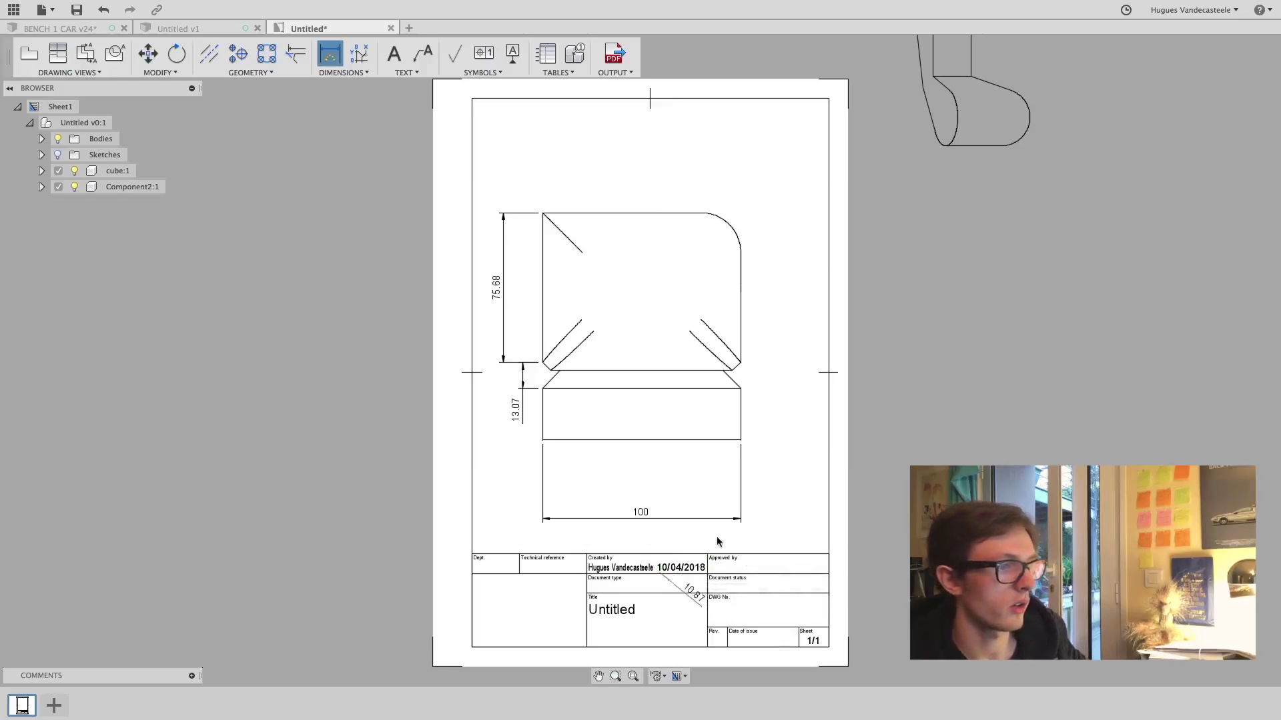
{"action": "key", "text": "Escape"}
Review the editable attributes of the drawing's title block and close them without changes
{"action": "double_click", "coordinate": [669, 568]}
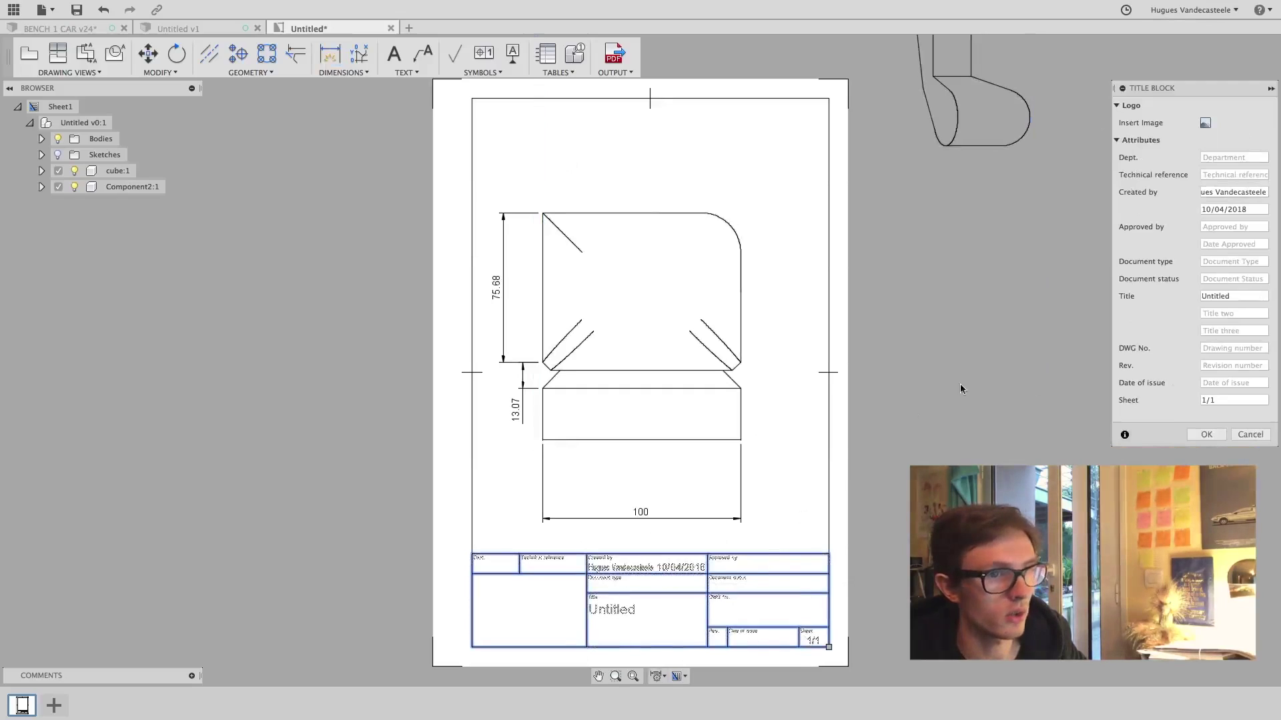
{"action": "left_click", "coordinate": [1206, 435]}
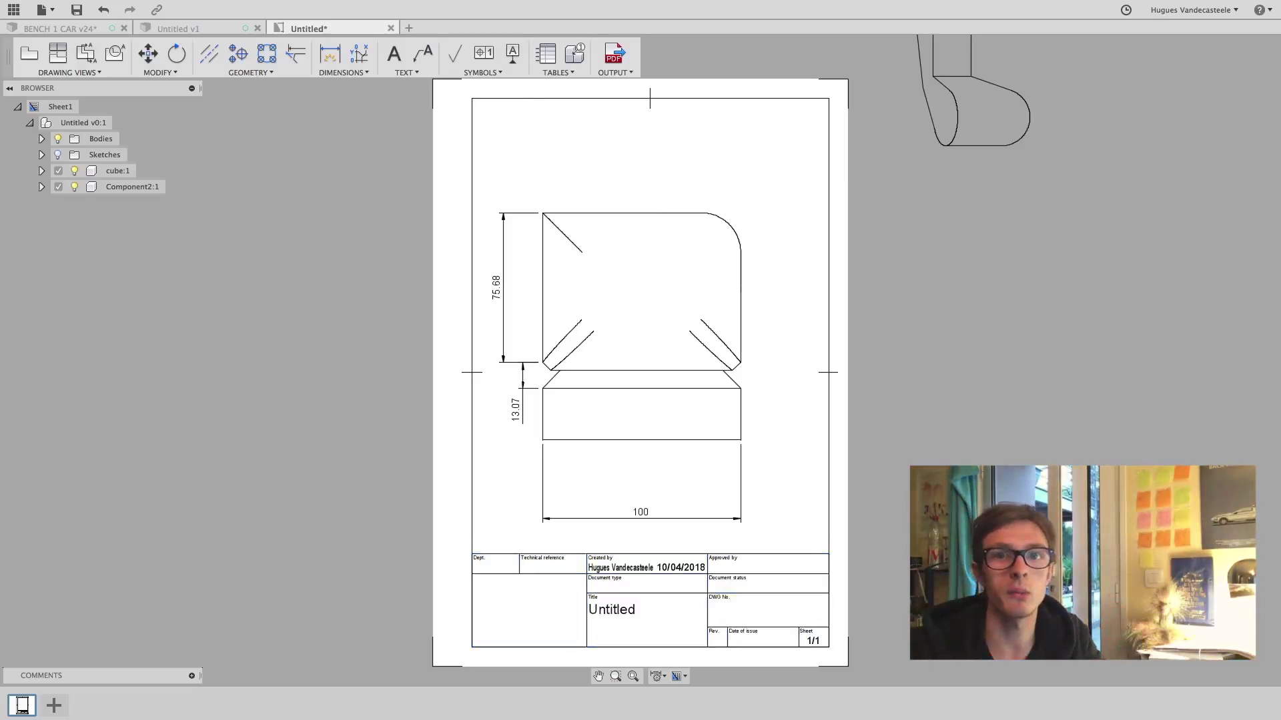
Open the Layout arduino mega Drawing from the Projet Mécatronique 2A P2021 project and hide the project data
{"action": "left_click", "coordinate": [13, 9]}
{"action": "left_click", "coordinate": [13, 9]}
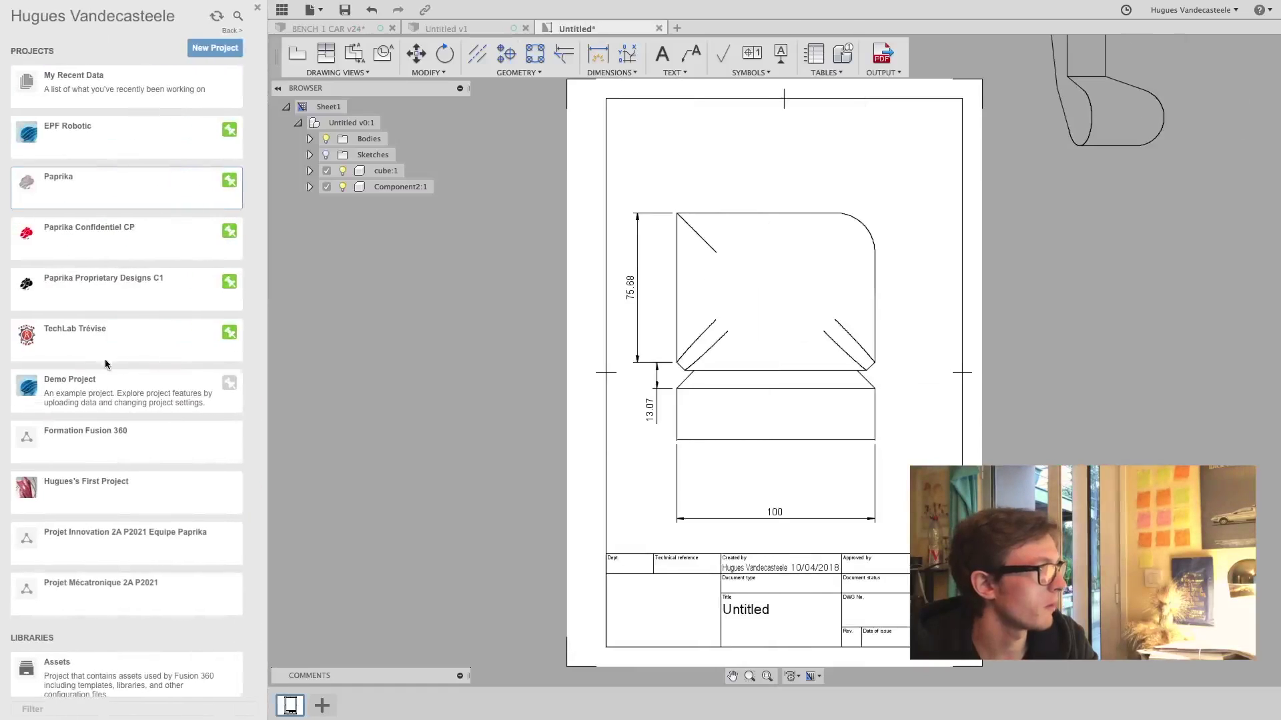
{"action": "left_click", "coordinate": [102, 601]}
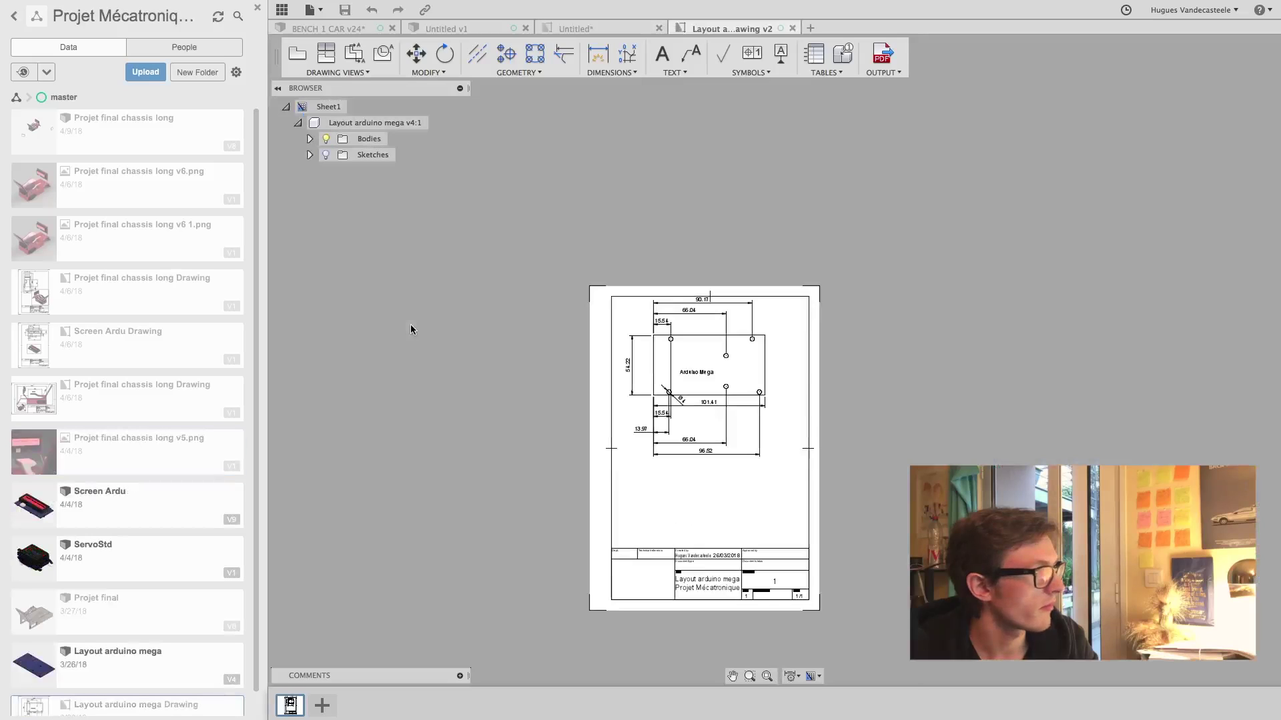
{"action": "left_click", "coordinate": [281, 9]}
Examine the outline, hole-position and diameter dimensions of the Arduino Mega board in the drawing
{"action": "scroll", "coordinate": [566, 379], "scroll_direction": "up", "scroll_amount": 5}
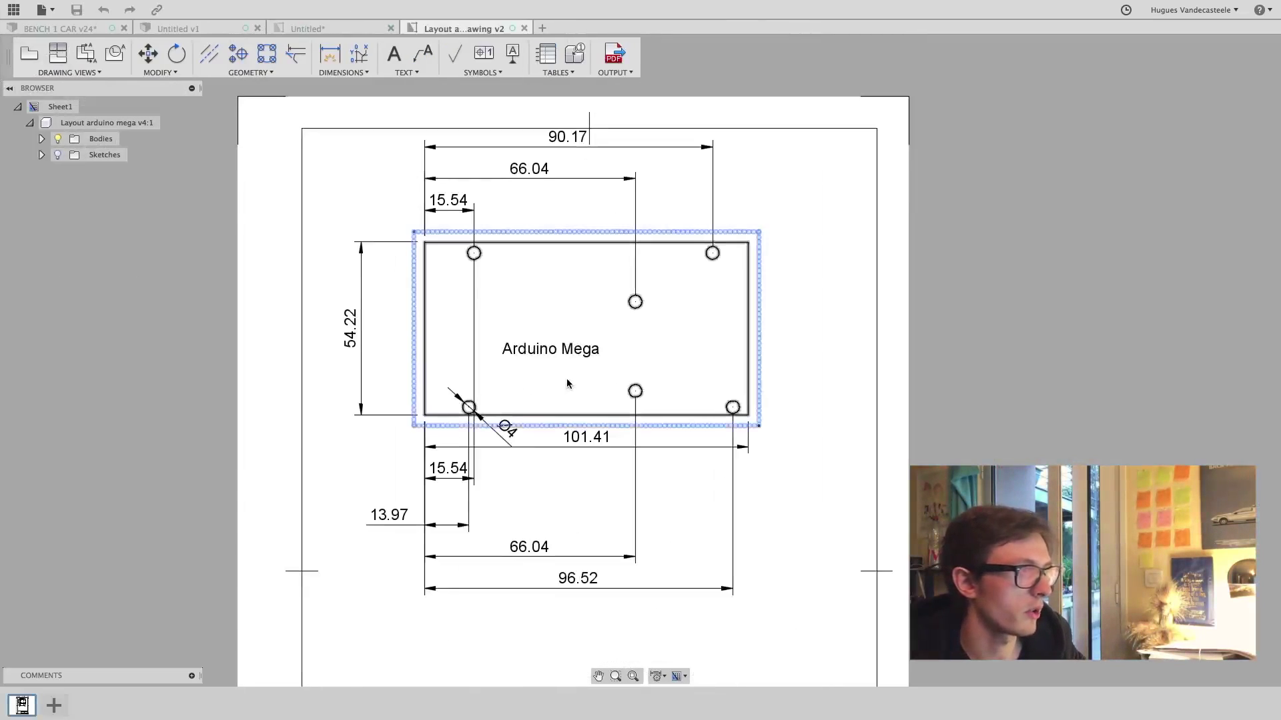
{"action": "scroll", "coordinate": [595, 357], "scroll_direction": "down", "scroll_amount": 2}
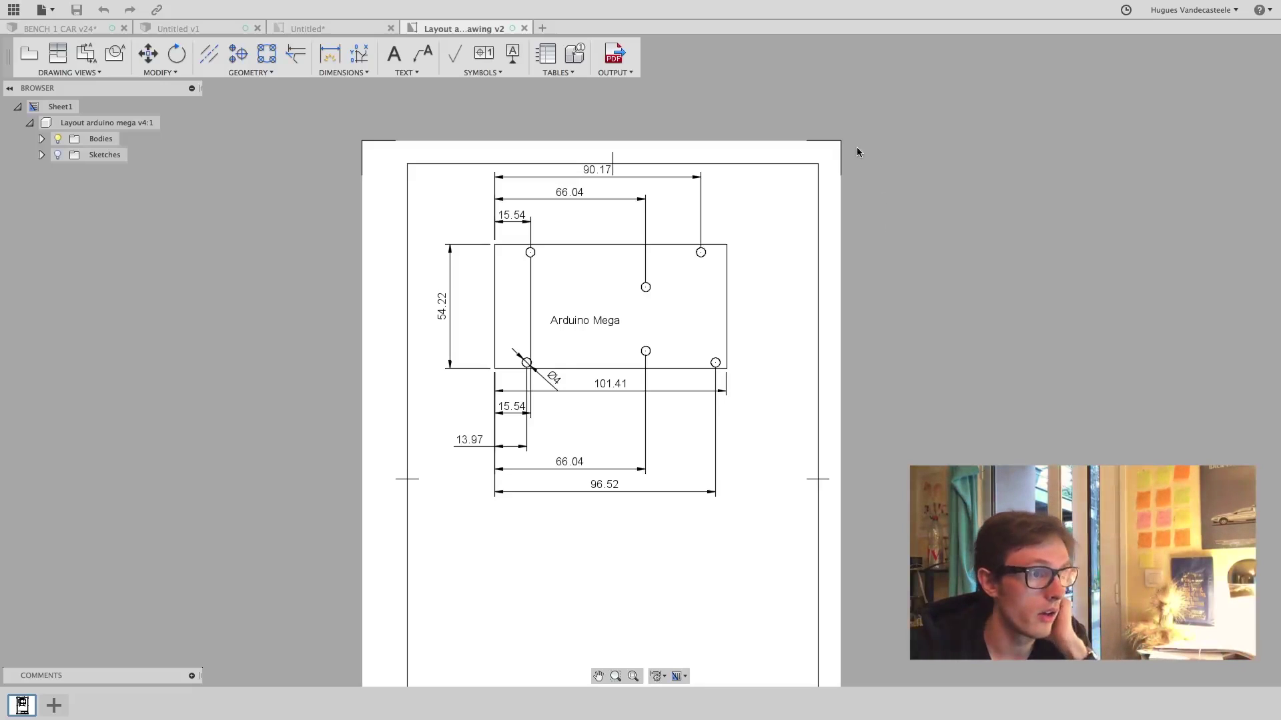
{"action": "scroll", "coordinate": [863, 143], "scroll_direction": "up", "scroll_amount": 5}
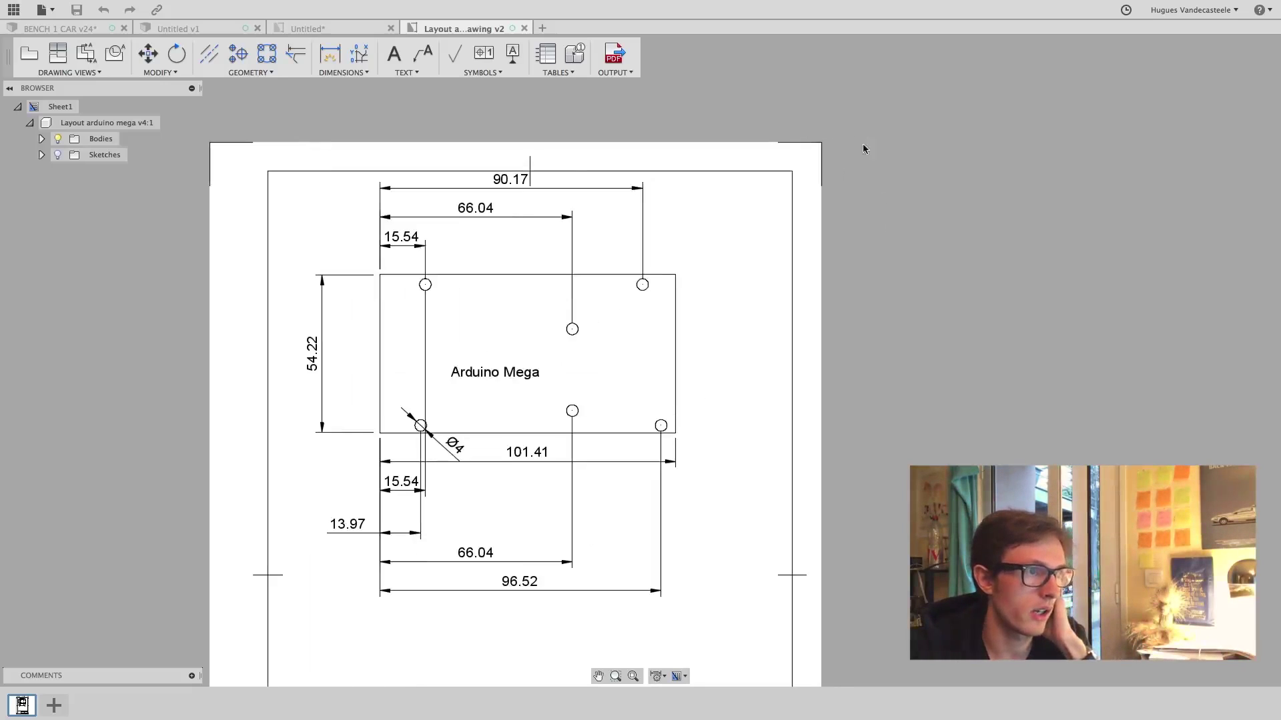
{"action": "scroll", "coordinate": [71, 244], "scroll_direction": "down", "scroll_amount": 3}
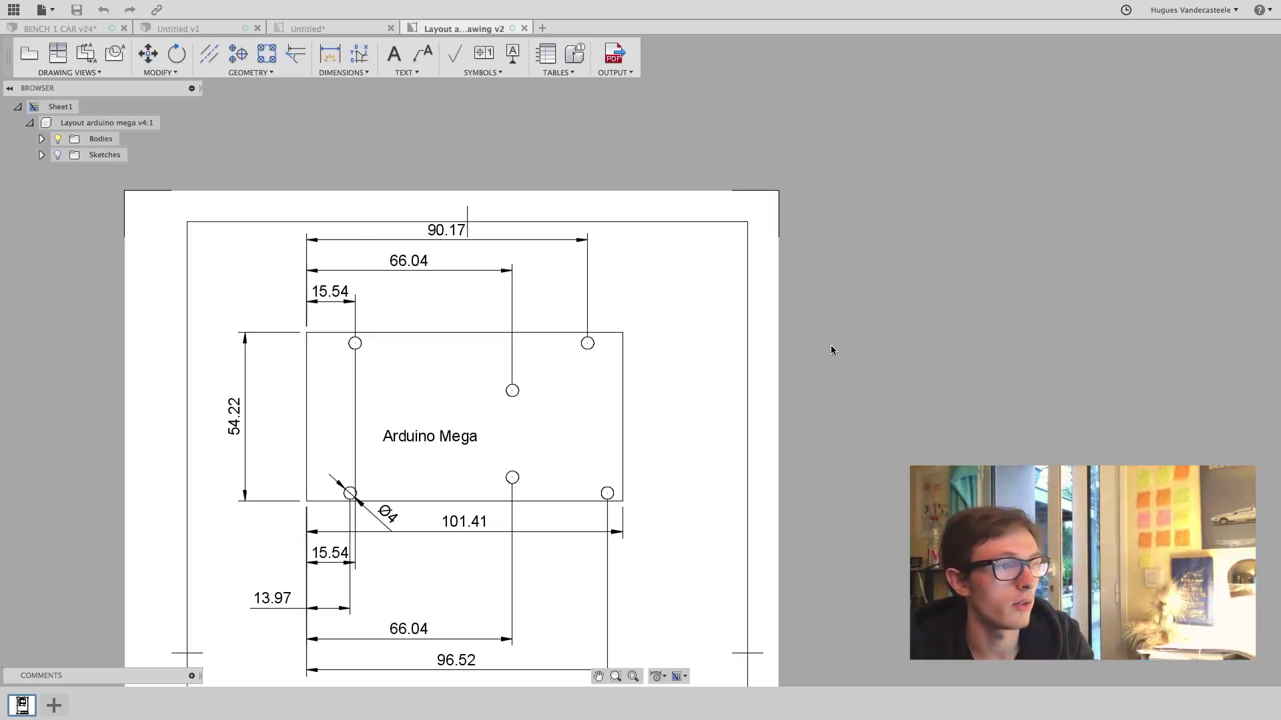
{"action": "scroll", "coordinate": [826, 346], "scroll_direction": "down", "scroll_amount": 3}
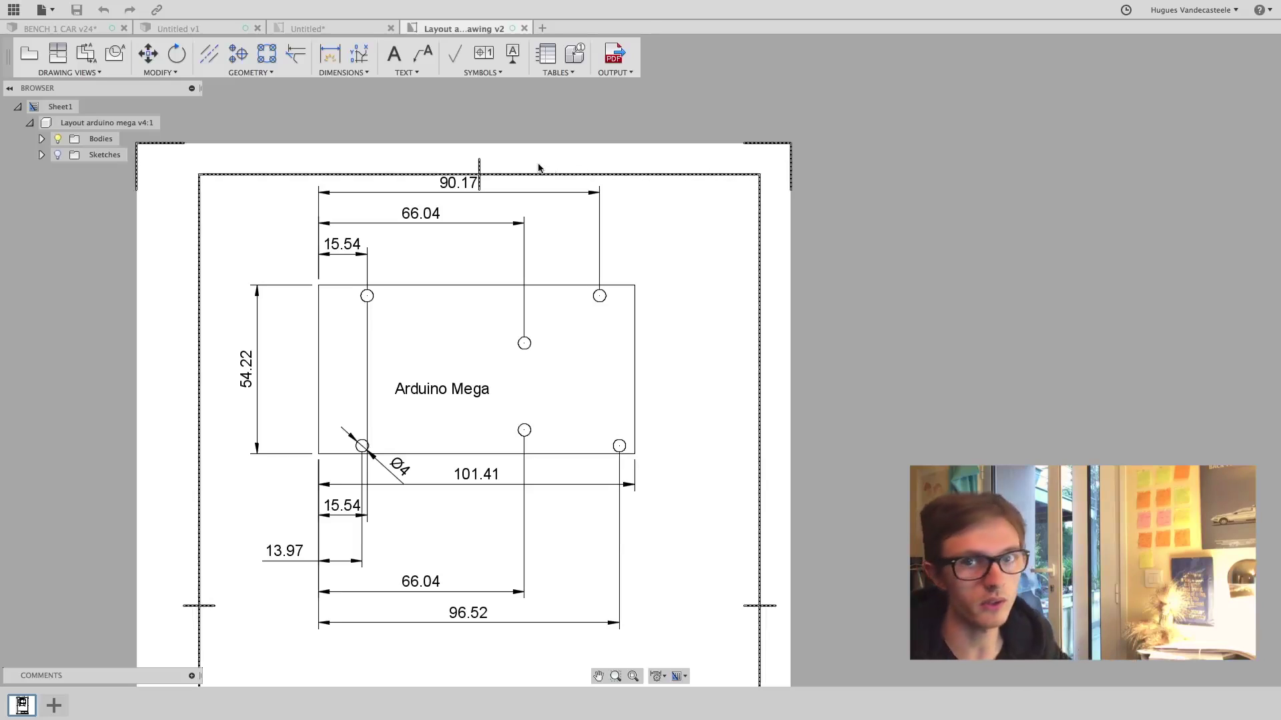
{"action": "left_click", "coordinate": [13, 9]}
{"action": "left_click", "coordinate": [281, 10]}
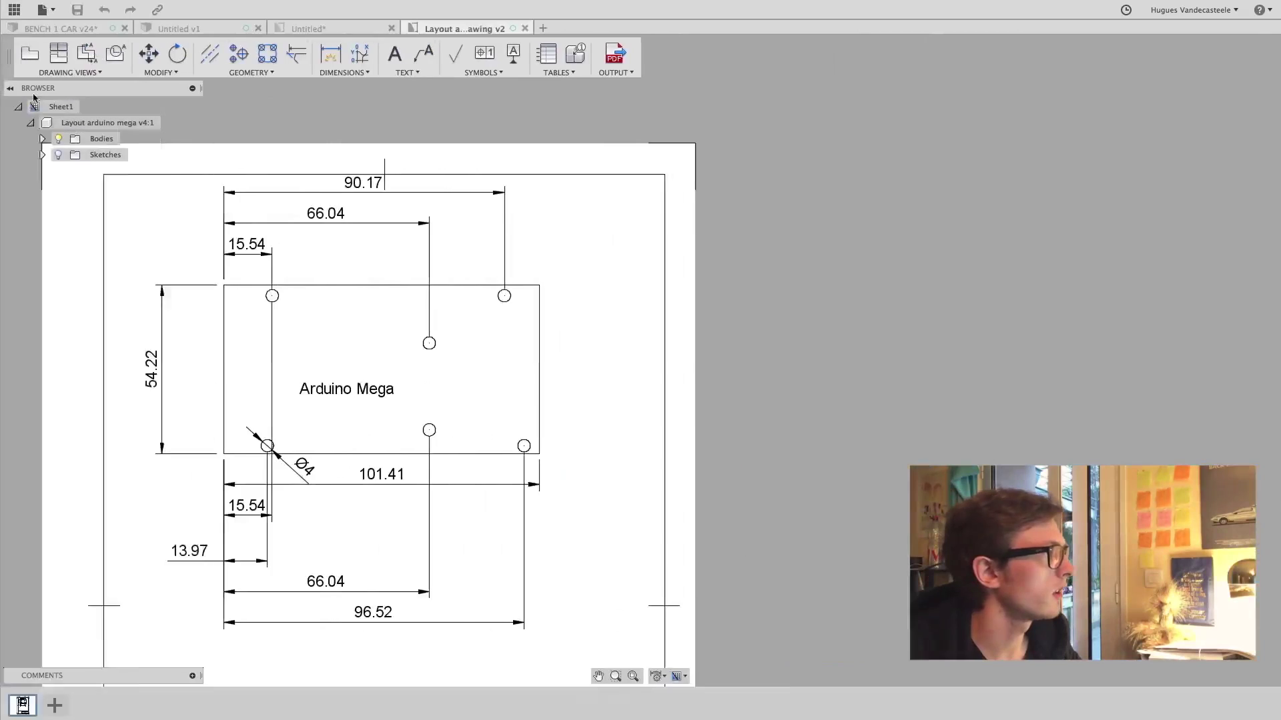
{"action": "left_click", "coordinate": [14, 10]}
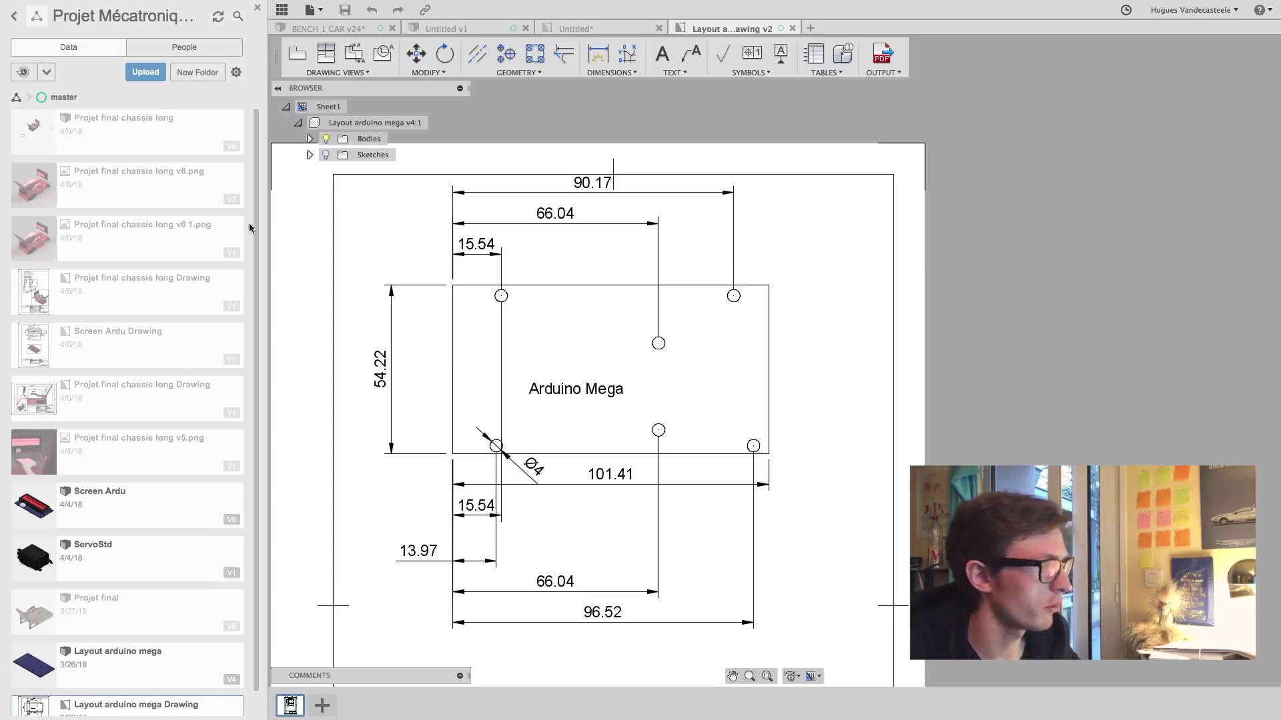
{"action": "left_click", "coordinate": [282, 9]}
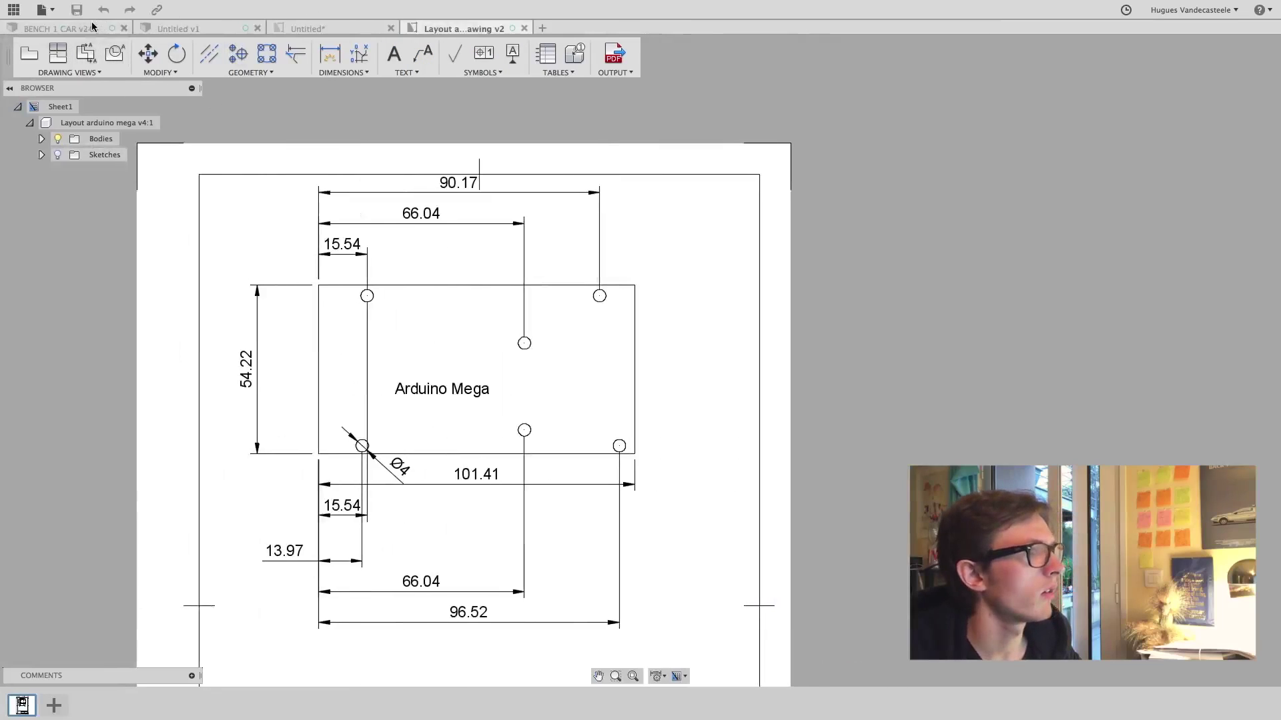
Switch to the BENCH 1 CAR v24 assembly, collapse its Mid layshaft mount component and review the available sketch commands
{"action": "left_click", "coordinate": [92, 27]}
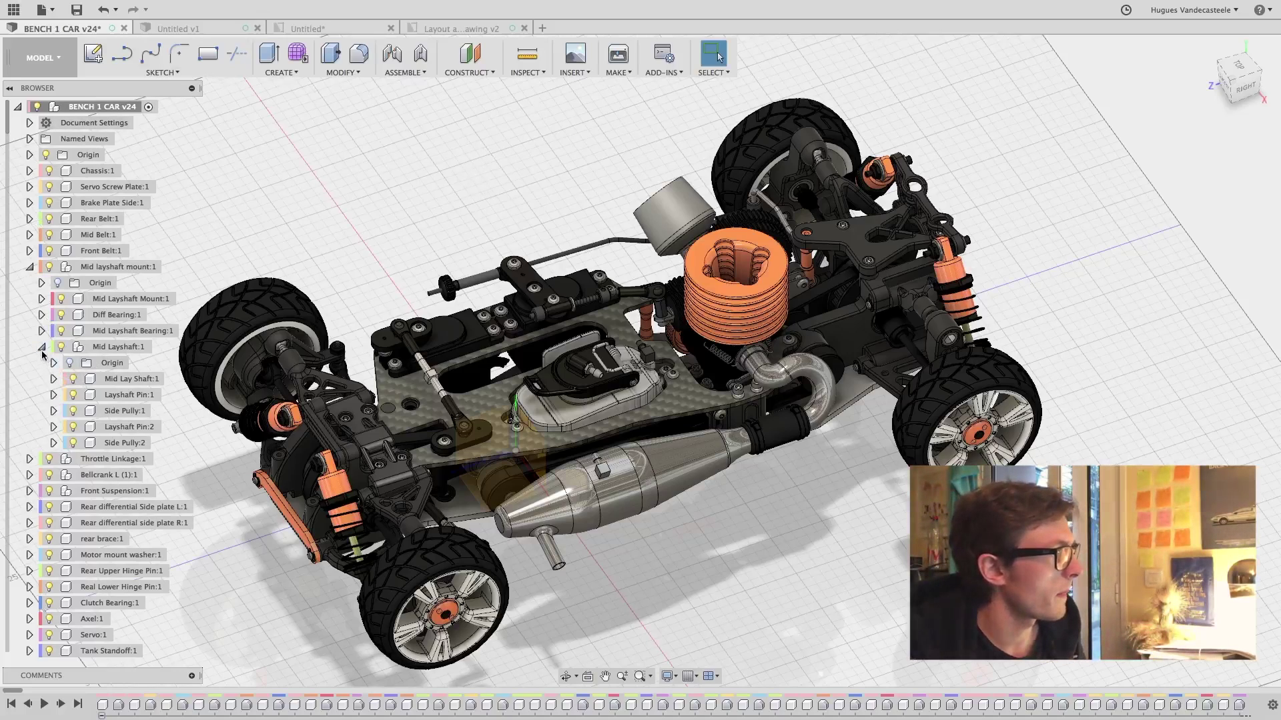
{"action": "left_click", "coordinate": [29, 267]}
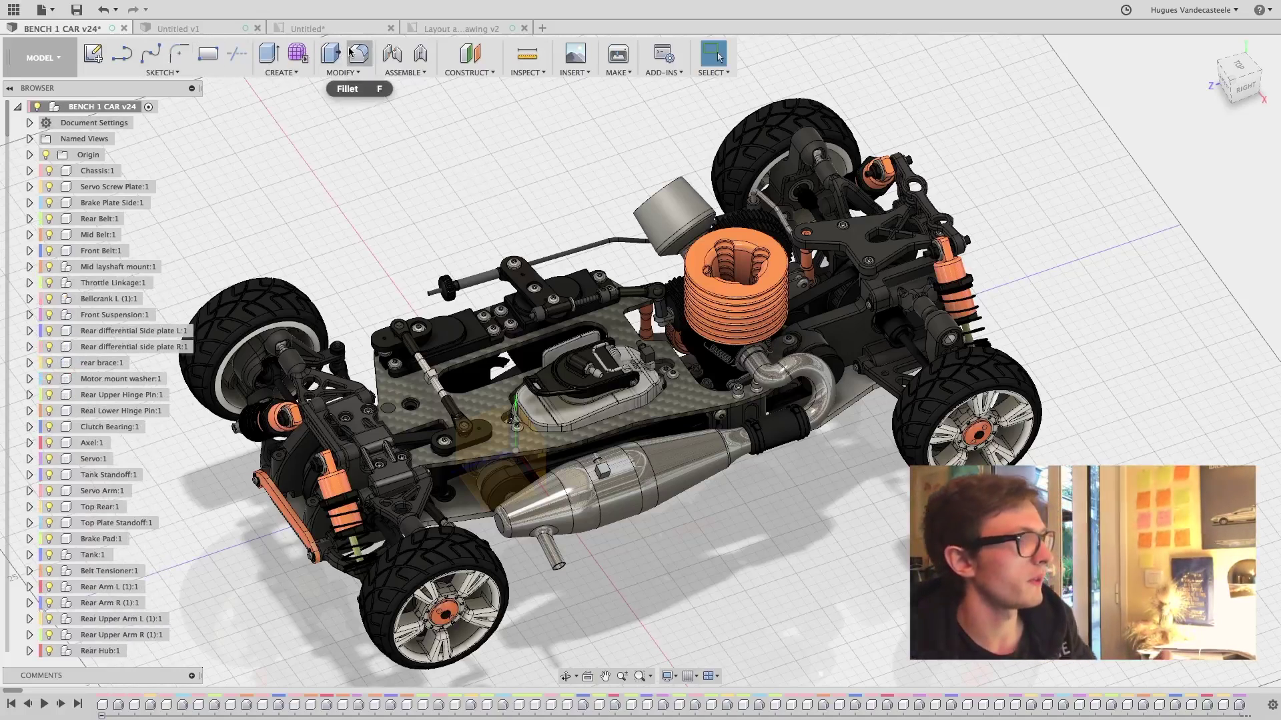
{"action": "left_click", "coordinate": [179, 73]}
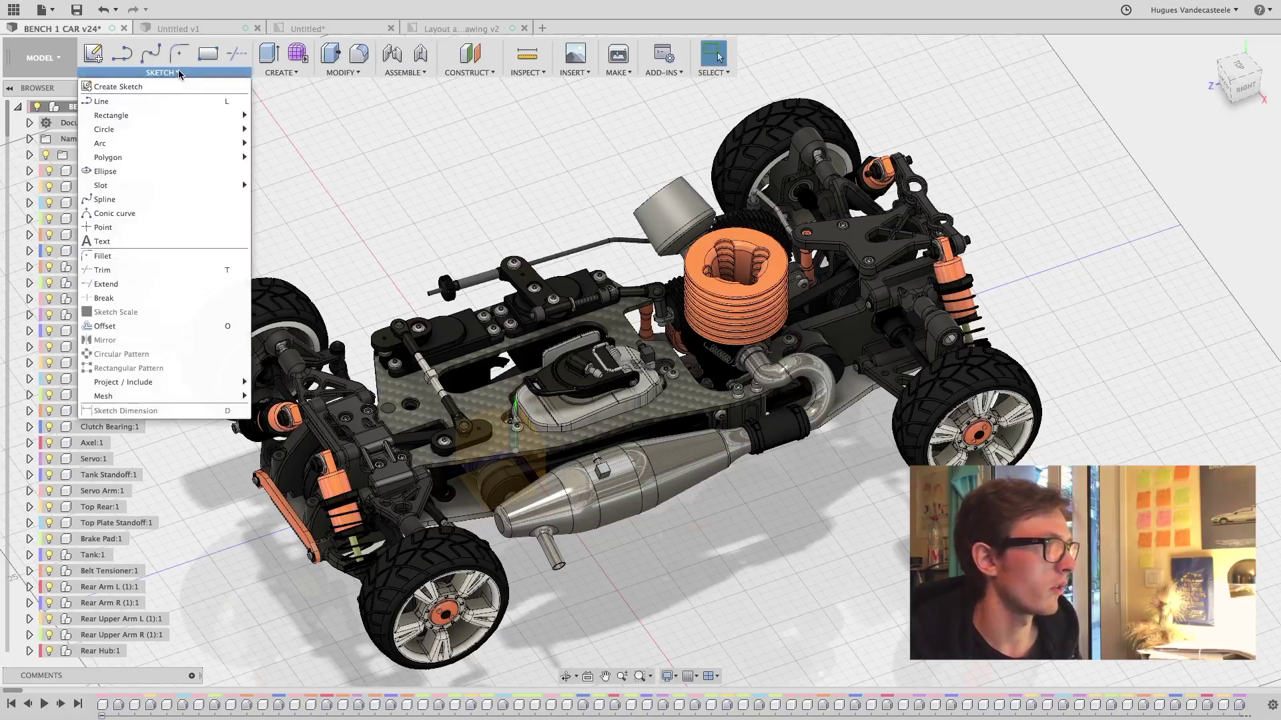
{"action": "mouse_move", "coordinate": [157, 188]}
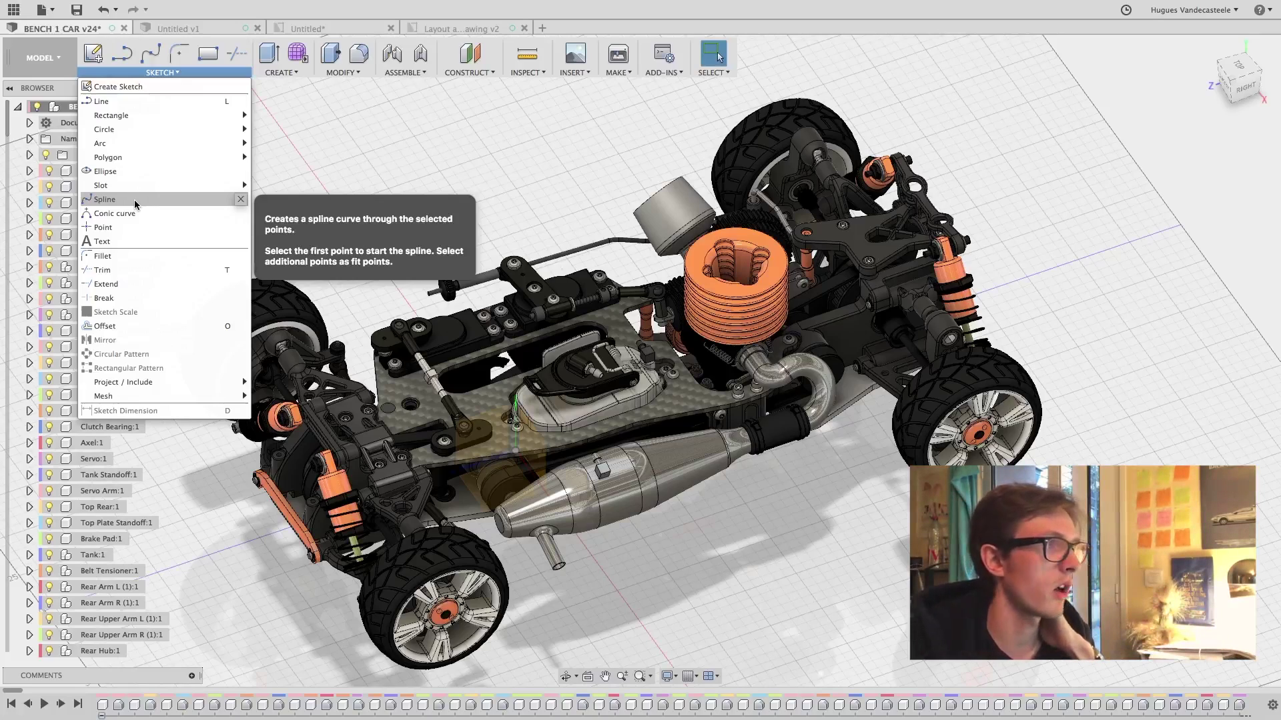
{"action": "left_click", "coordinate": [292, 72]}
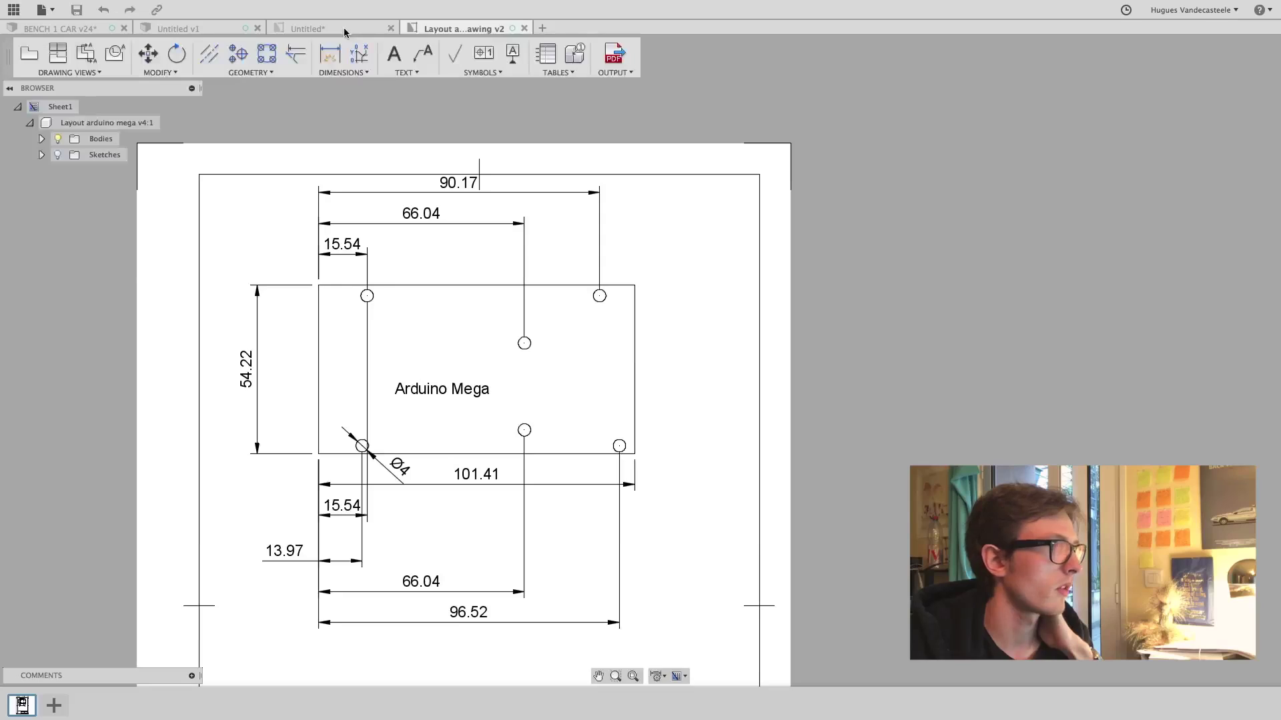
Return to the Untitled v1 cube and block design, create an empty form in it and finish the form
{"action": "left_click", "coordinate": [345, 32]}
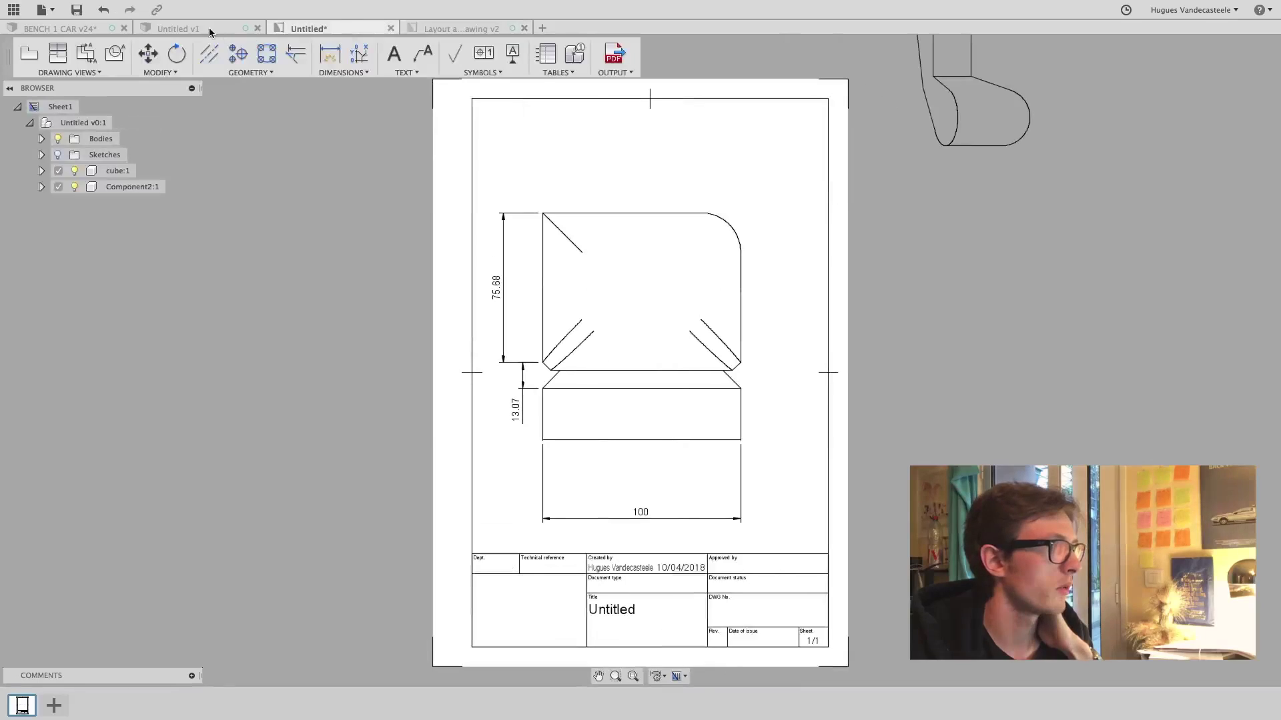
{"action": "left_click", "coordinate": [200, 28]}
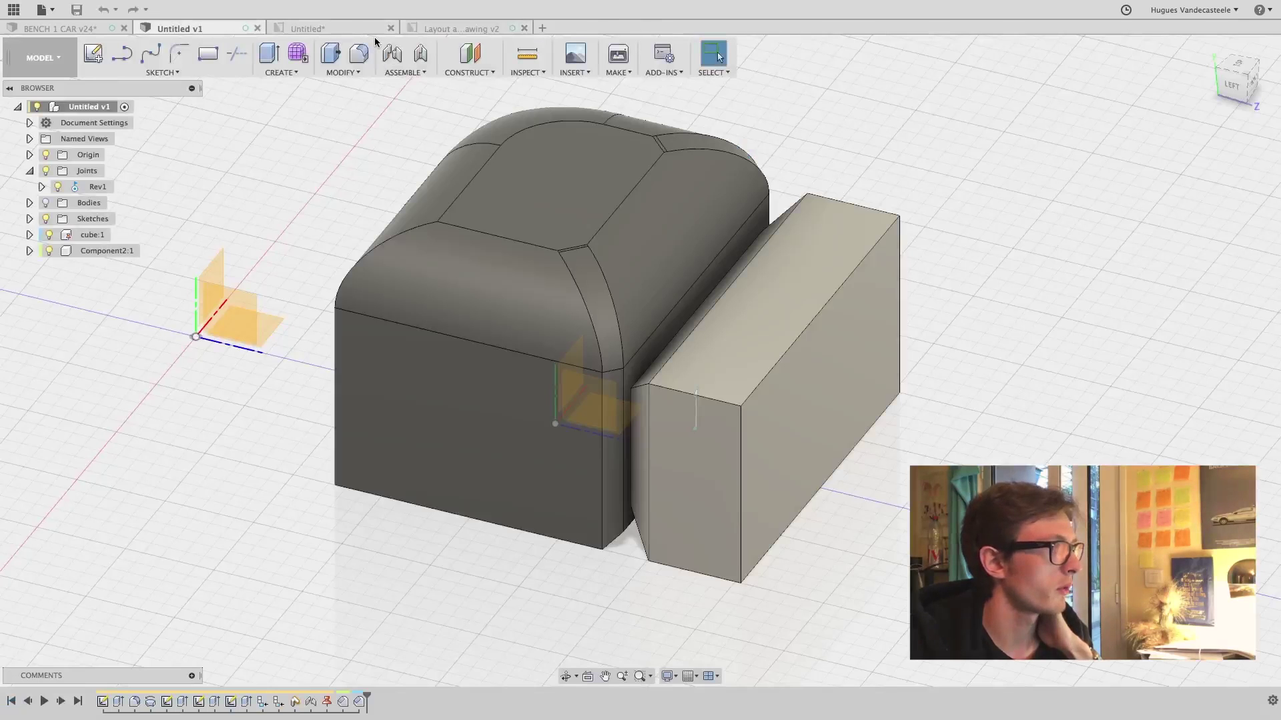
{"action": "left_click", "coordinate": [296, 53]}
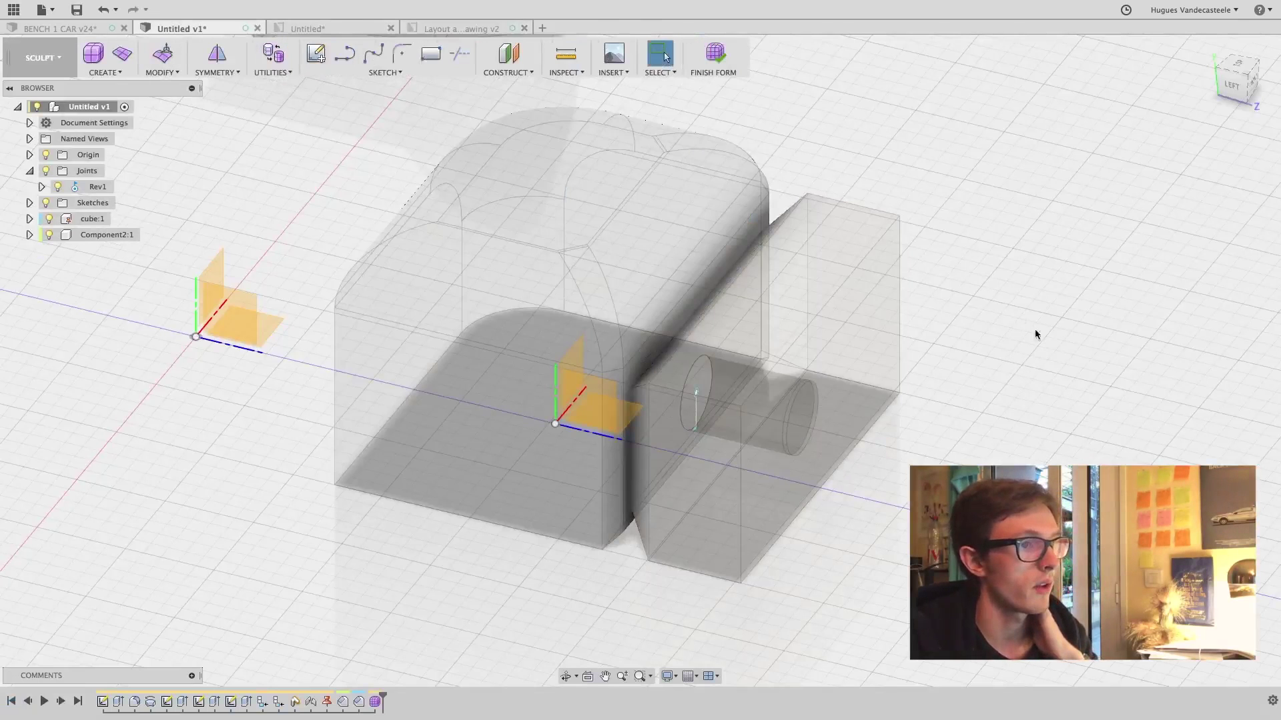
{"action": "left_click", "coordinate": [268, 328]}
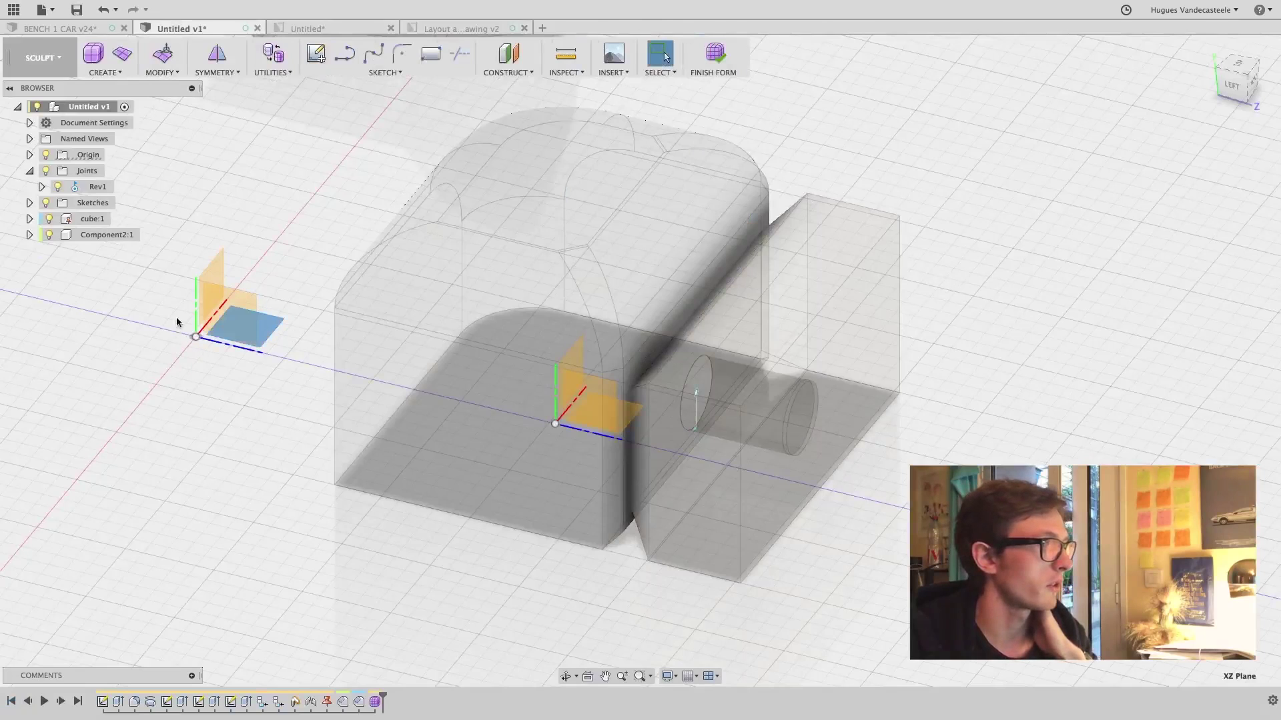
{"action": "left_click", "coordinate": [241, 203]}
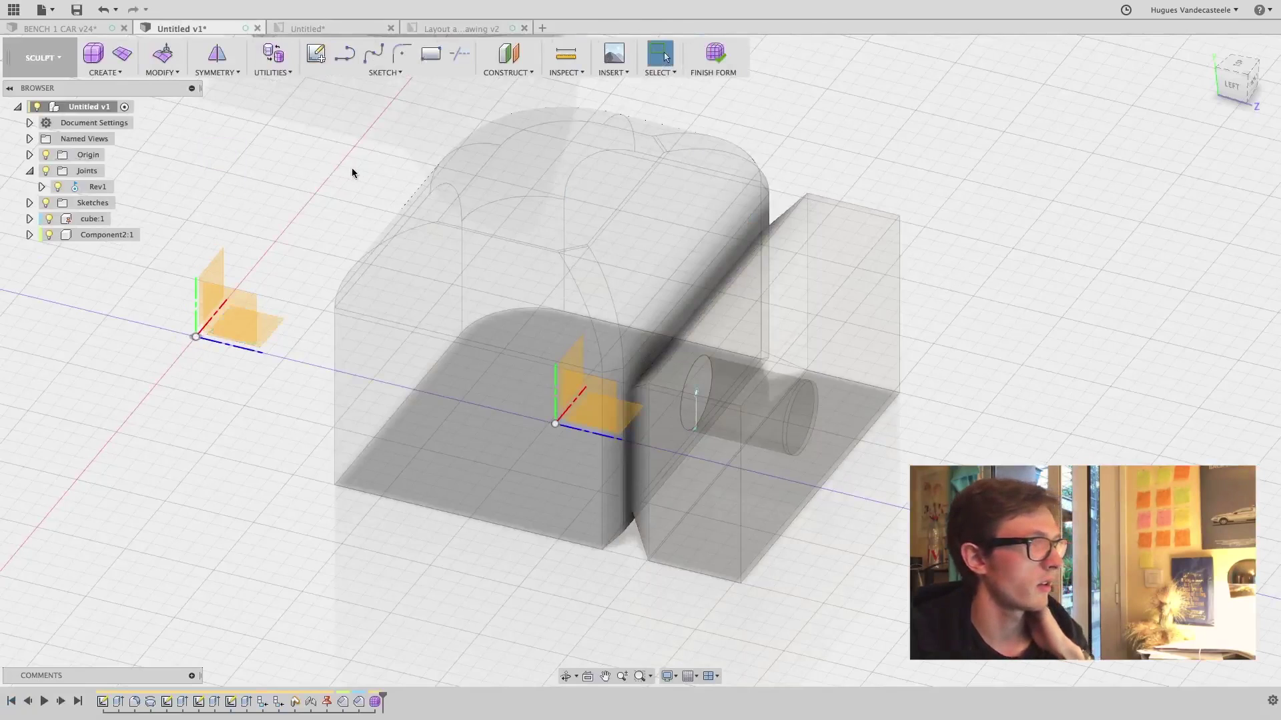
{"action": "scroll", "coordinate": [315, 208], "scroll_direction": "down", "scroll_amount": 3}
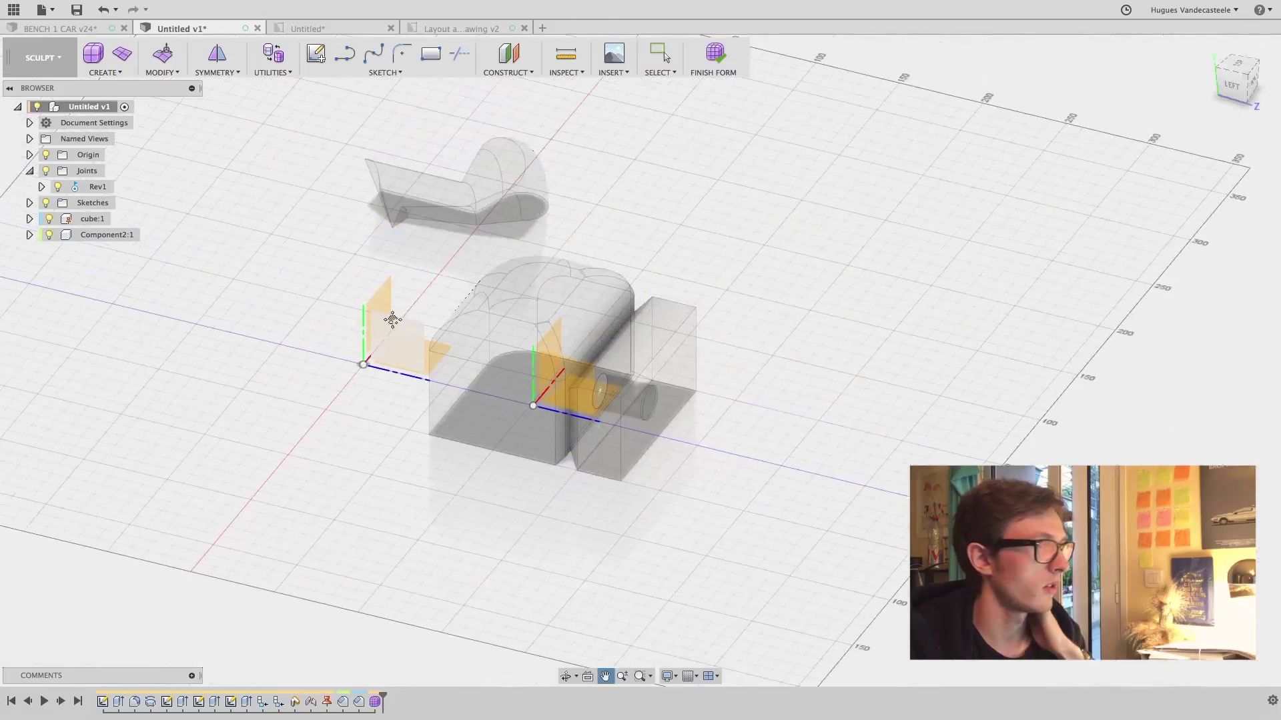
{"action": "left_click", "coordinate": [714, 55]}
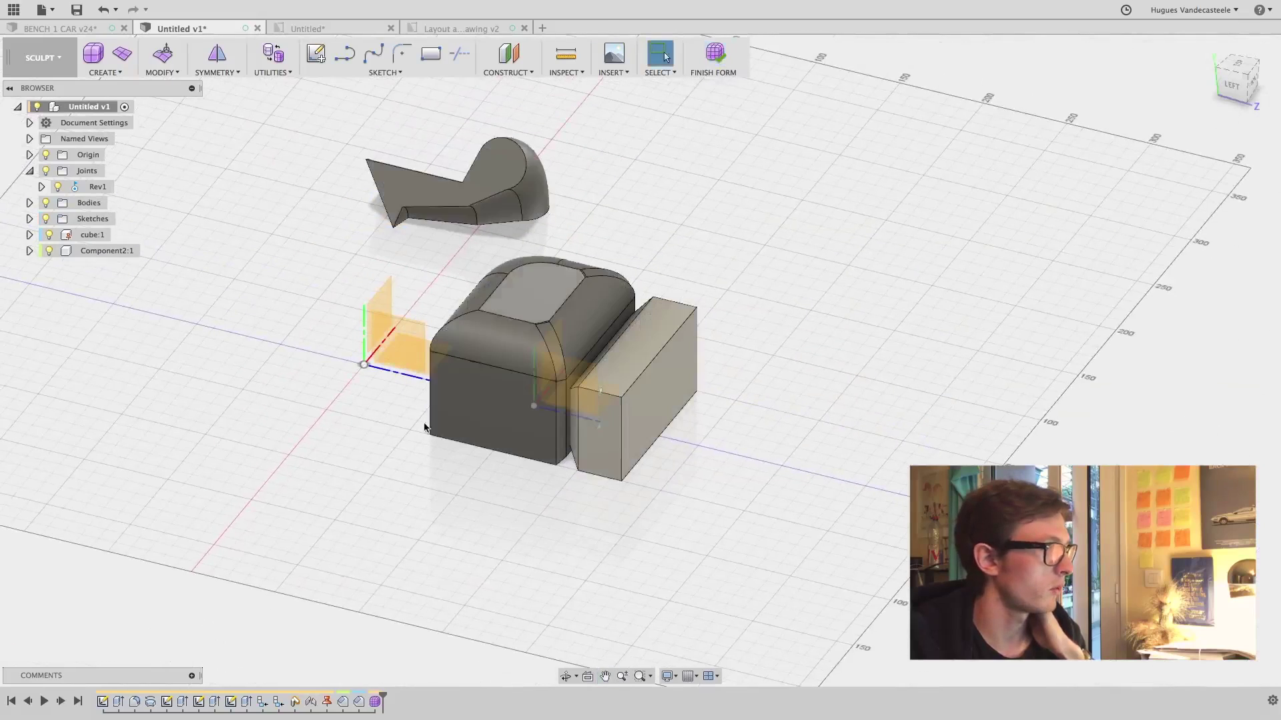
Reopen the empty form for editing, finish it without changes and collapse the Joints folder
{"action": "right_click", "coordinate": [375, 701]}
{"action": "left_click", "coordinate": [404, 567]}
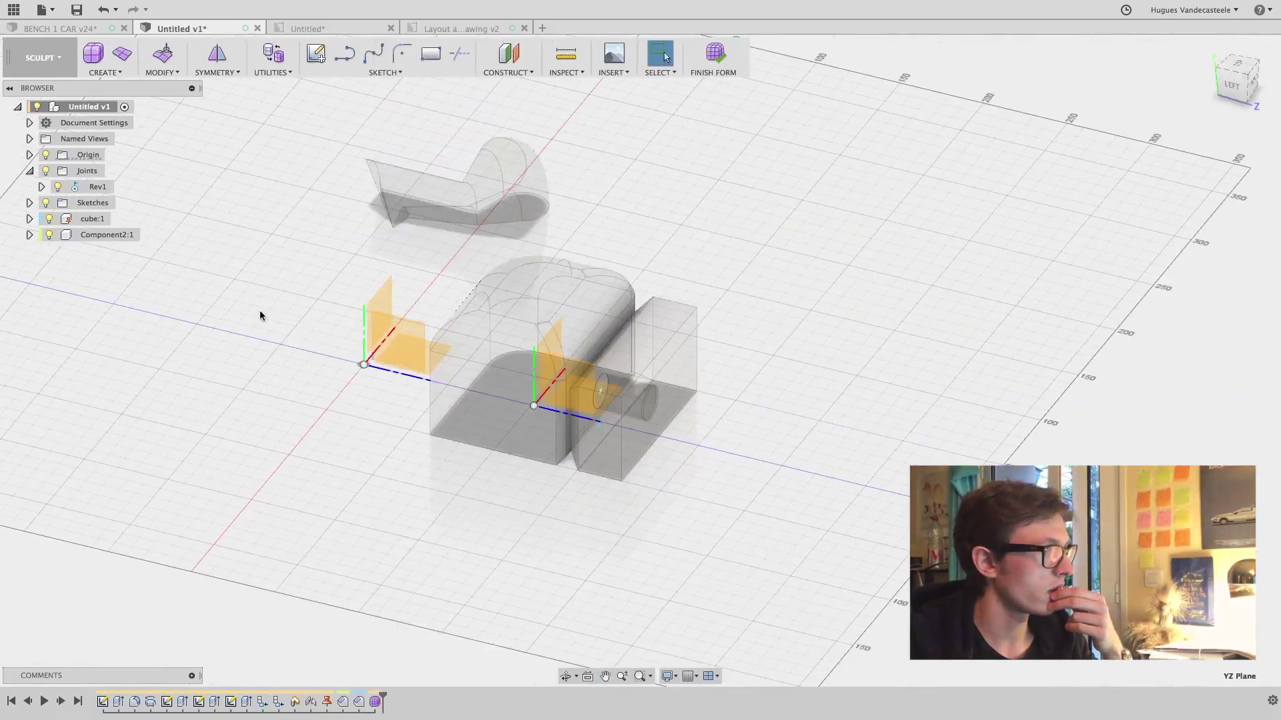
{"action": "left_click", "coordinate": [707, 50]}
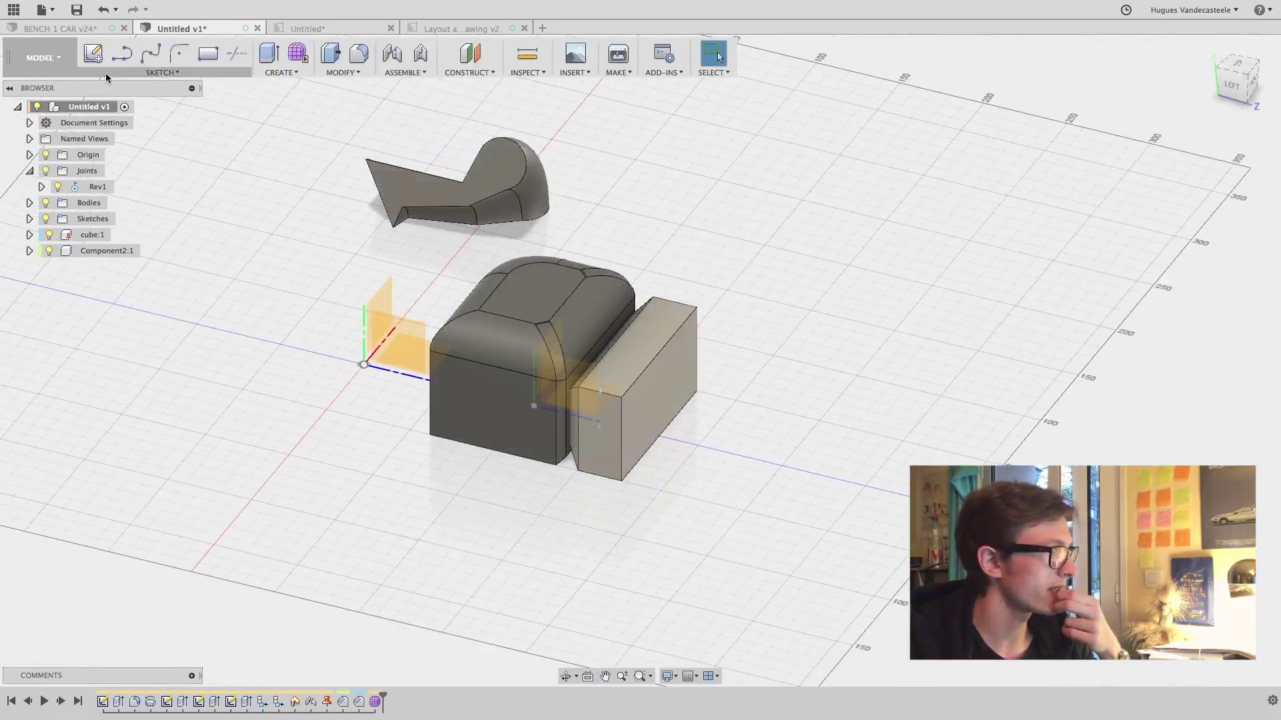
{"action": "left_click", "coordinate": [30, 171]}
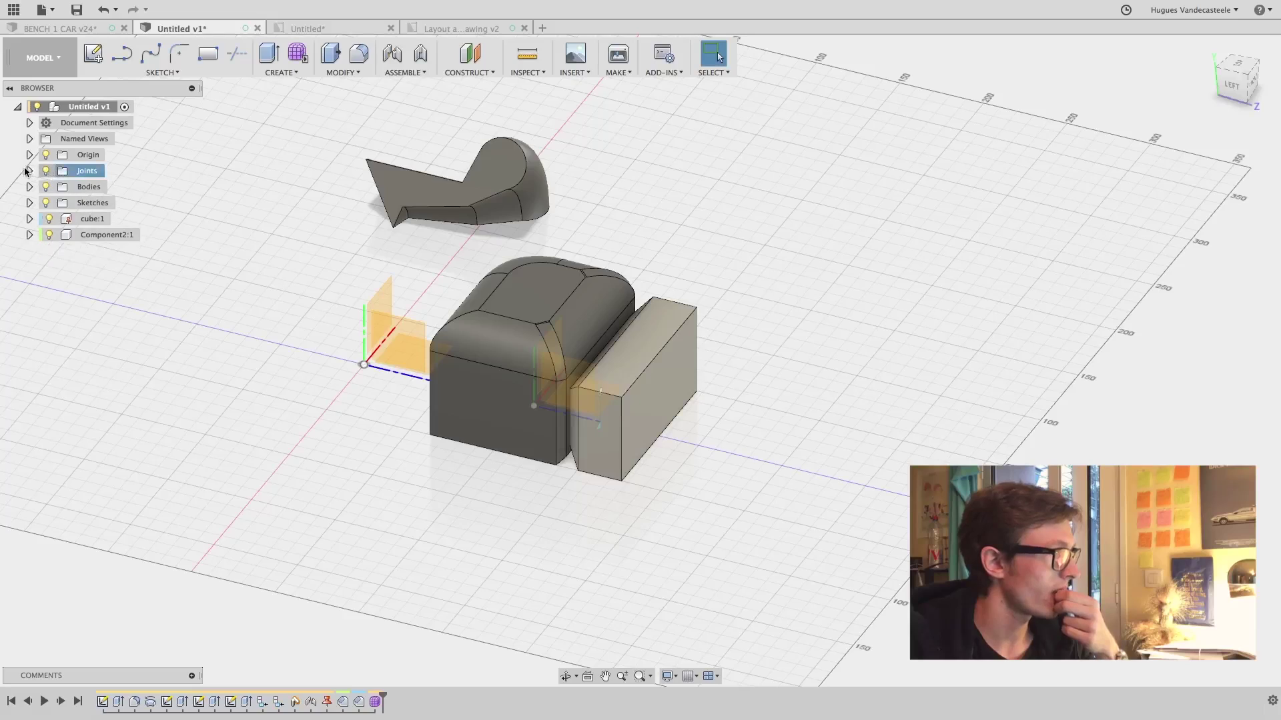
Start a form in a new design and create a centered box about 84 × 119 × 42 mm with four width faces
{"action": "left_click", "coordinate": [544, 28]}
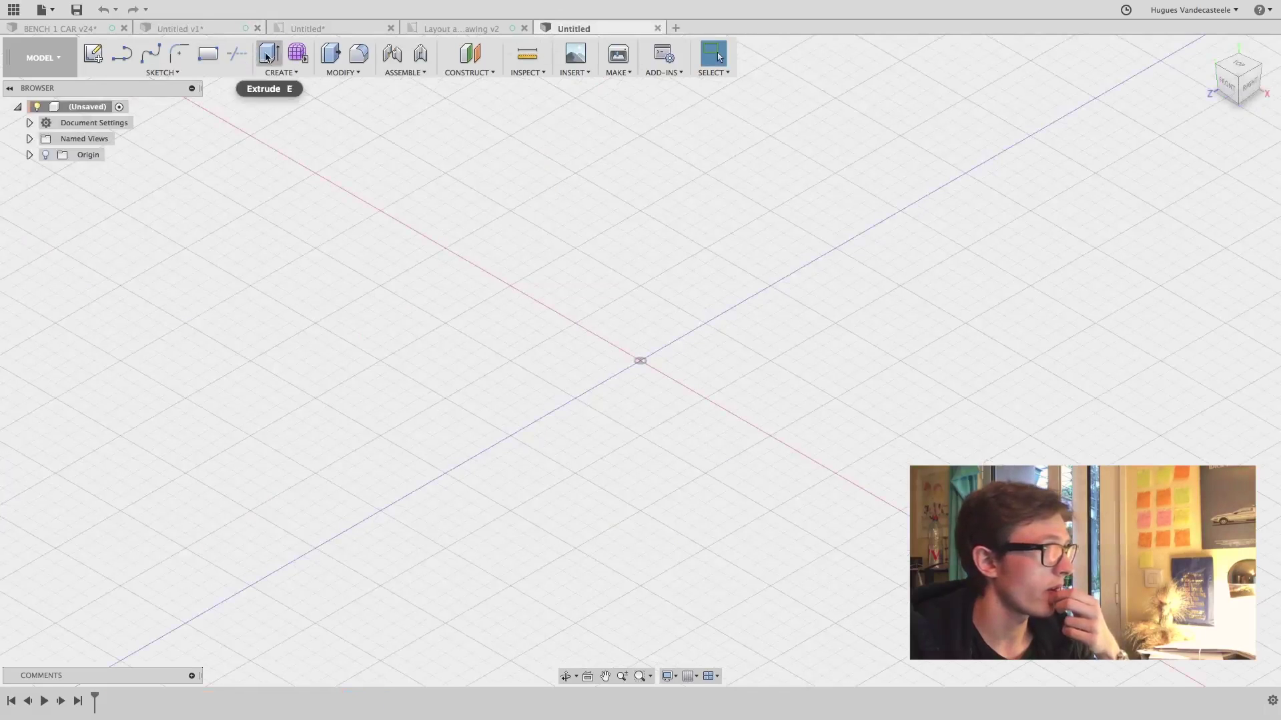
{"action": "left_click", "coordinate": [298, 54]}
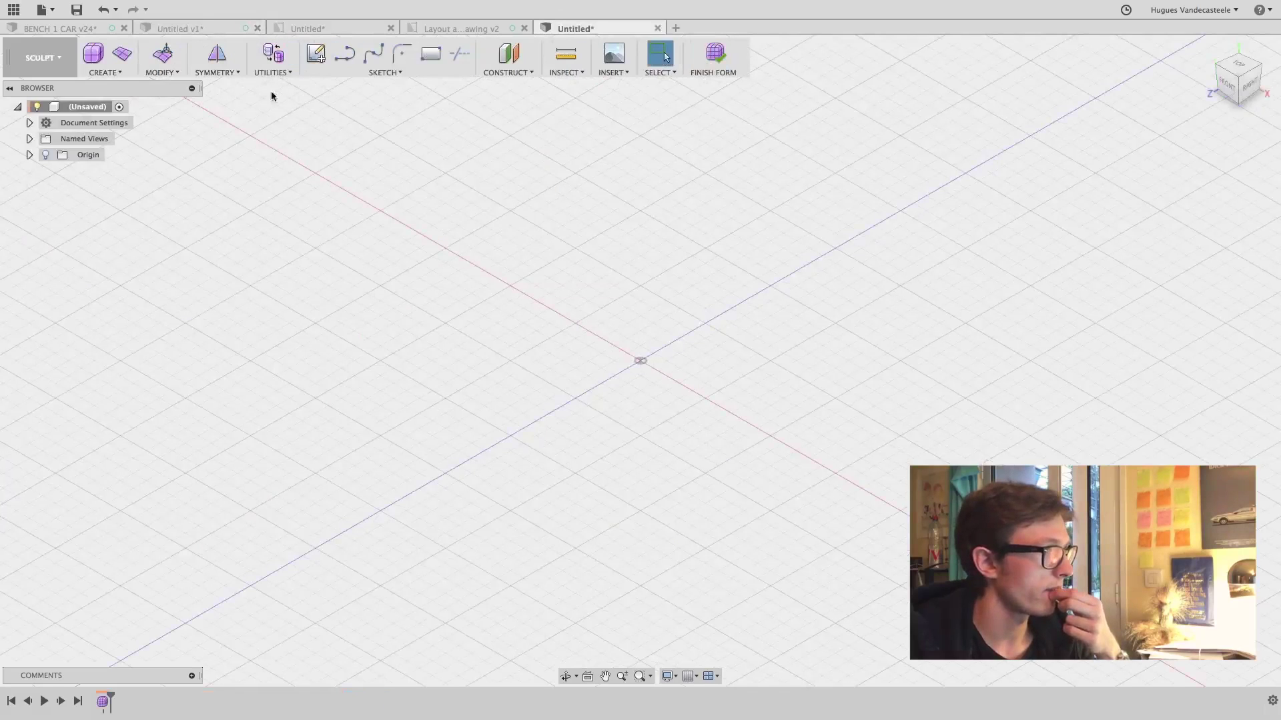
{"action": "left_click", "coordinate": [93, 54]}
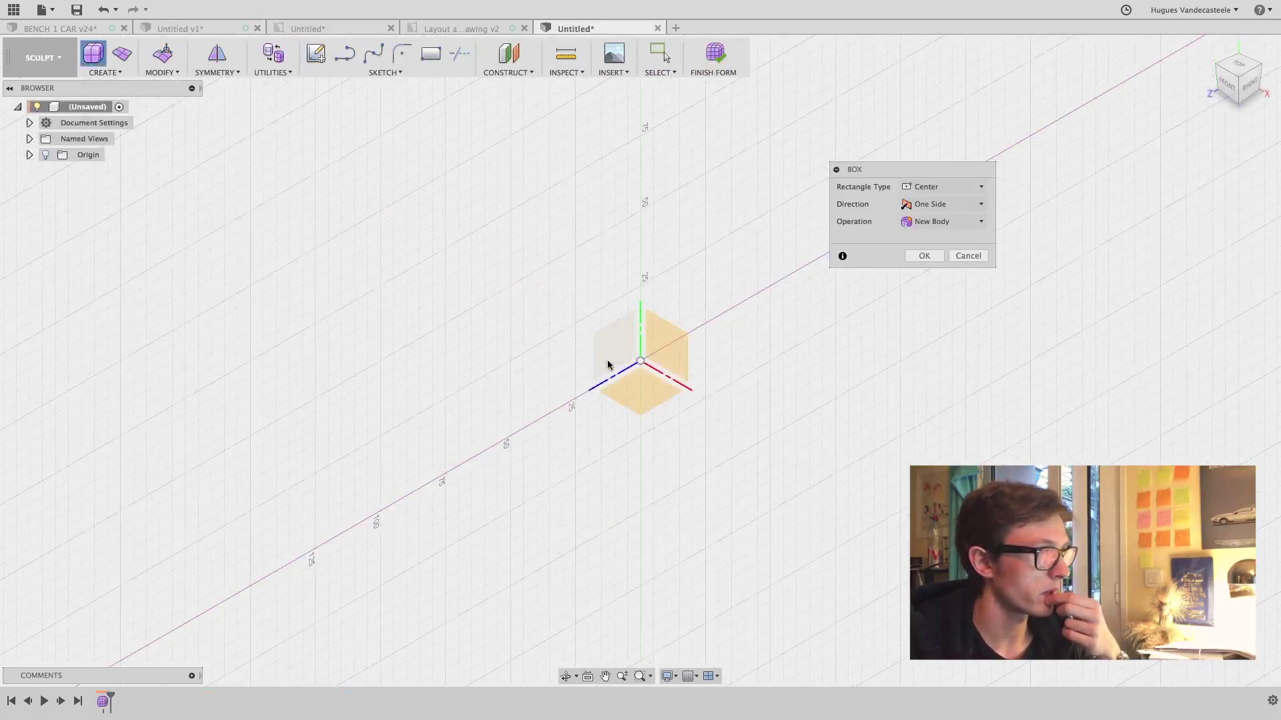
{"action": "left_click", "coordinate": [639, 397]}
{"action": "left_click", "coordinate": [641, 363]}
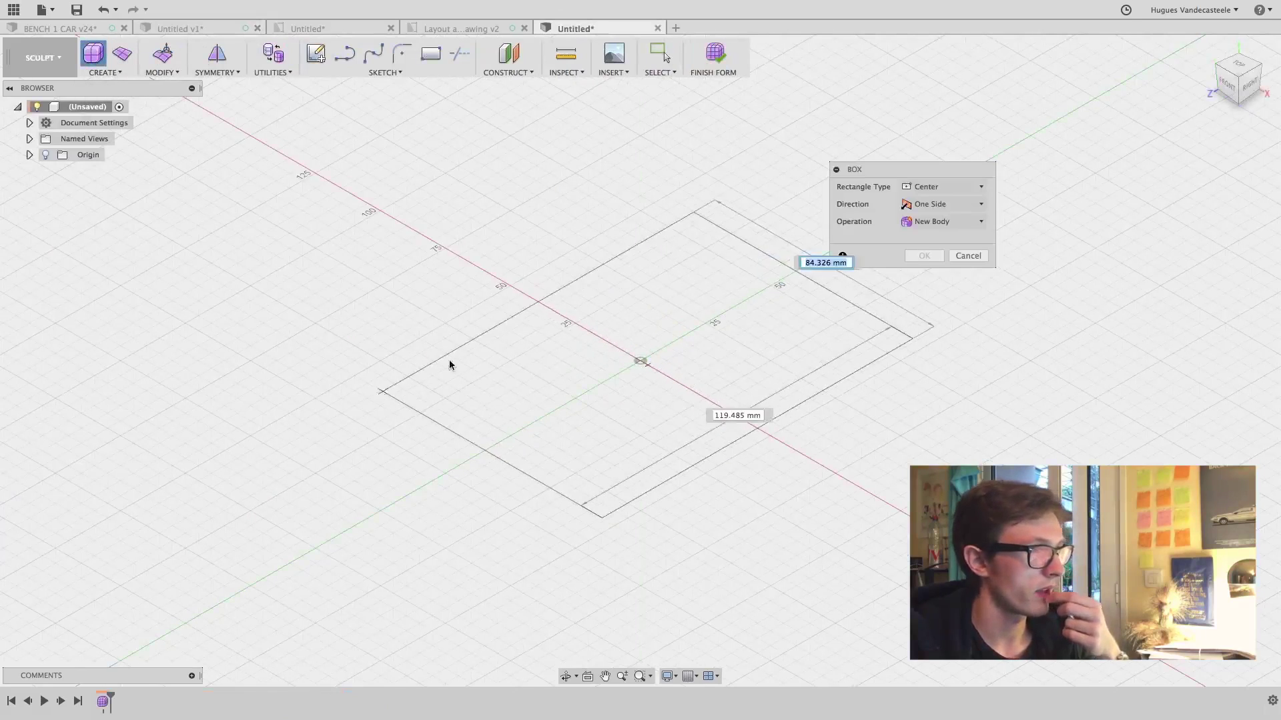
{"action": "left_click", "coordinate": [450, 360]}
{"action": "left_click_drag", "start_coordinate": [725, 256], "coordinate": [682, 282]}
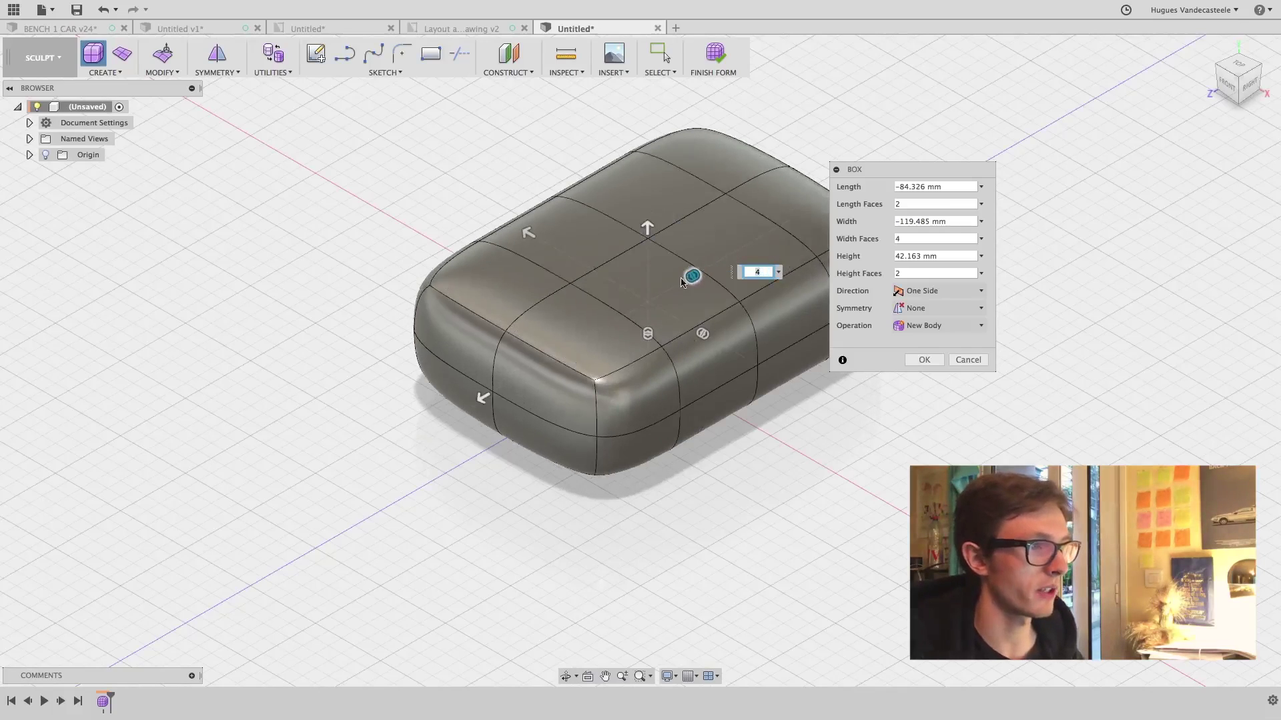
{"action": "left_click", "coordinate": [922, 360]}
Use Edit Form to push one inner top face of the box downward and rotate it about 39.9 degrees
{"action": "mouse_move", "coordinate": [830, 400]}
{"action": "middle_mouse_down", "text": "shift"}
{"action": "mouse_move", "coordinate": [889, 343]}
{"action": "mouse_move", "coordinate": [787, 373]}
{"action": "middle_mouse_up", "text": "shift"}
{"action": "left_click", "coordinate": [163, 53]}
{"action": "left_click", "coordinate": [573, 213]}
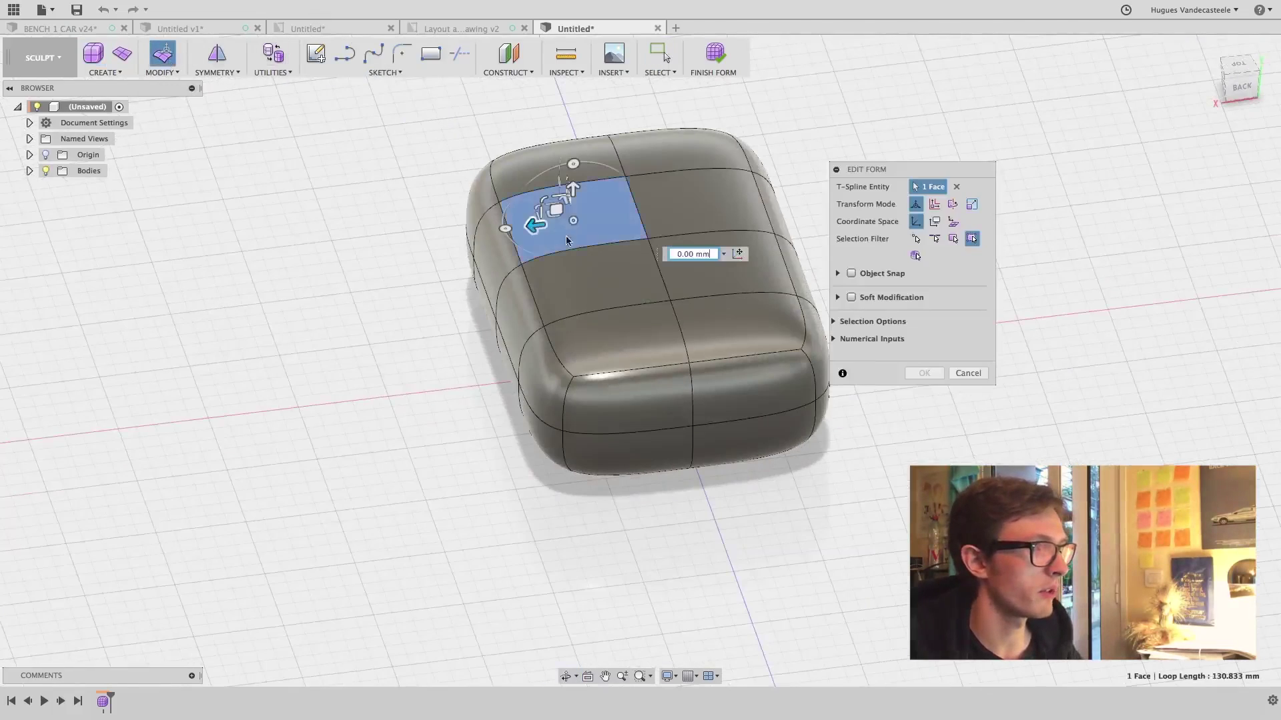
{"action": "middle_click_drag", "start_coordinate": [621, 328], "coordinate": [680, 245], "text": "shift"}
{"action": "left_click_drag", "start_coordinate": [660, 168], "coordinate": [665, 213]}
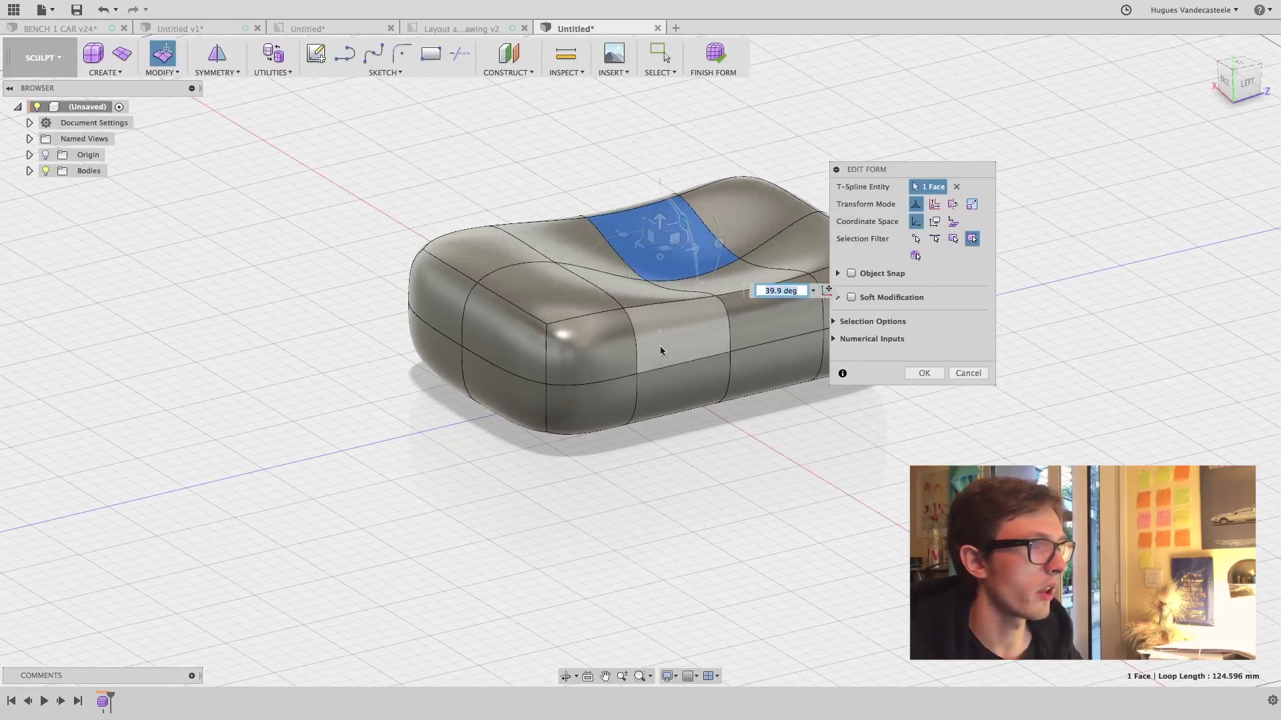
{"action": "middle_click_drag", "start_coordinate": [724, 266], "coordinate": [933, 368], "text": "shift"}
{"action": "left_click", "coordinate": [924, 374]}
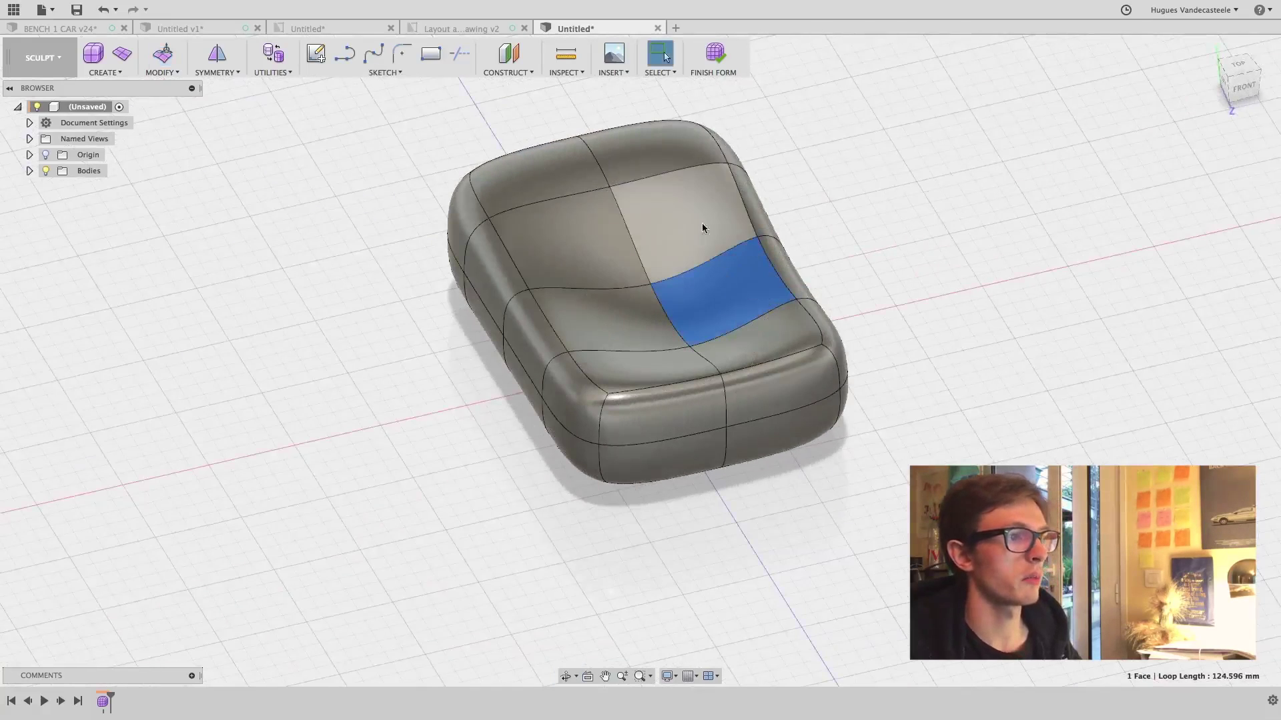
{"action": "middle_click_drag", "start_coordinate": [702, 223], "coordinate": [586, 218], "text": "shift"}
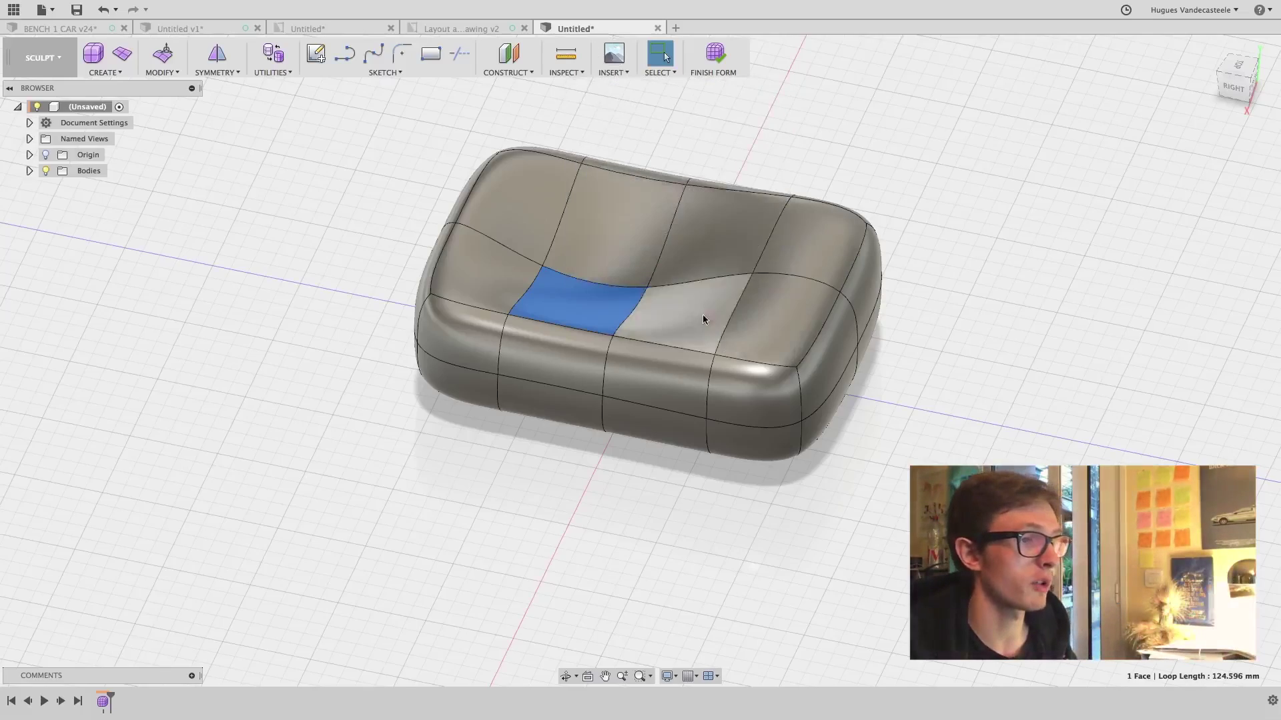
{"action": "middle_click_drag", "start_coordinate": [702, 314], "coordinate": [843, 309], "text": "shift"}
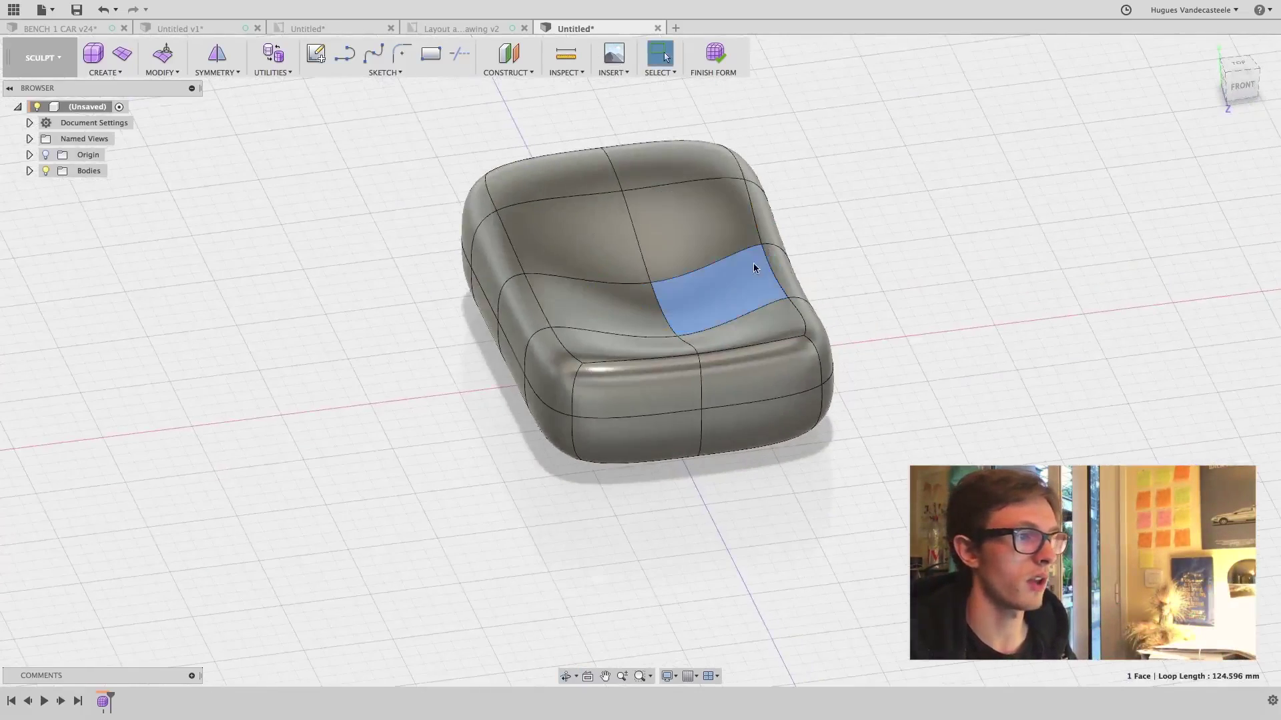
{"action": "middle_click_drag", "start_coordinate": [749, 266], "coordinate": [765, 294], "text": "shift"}
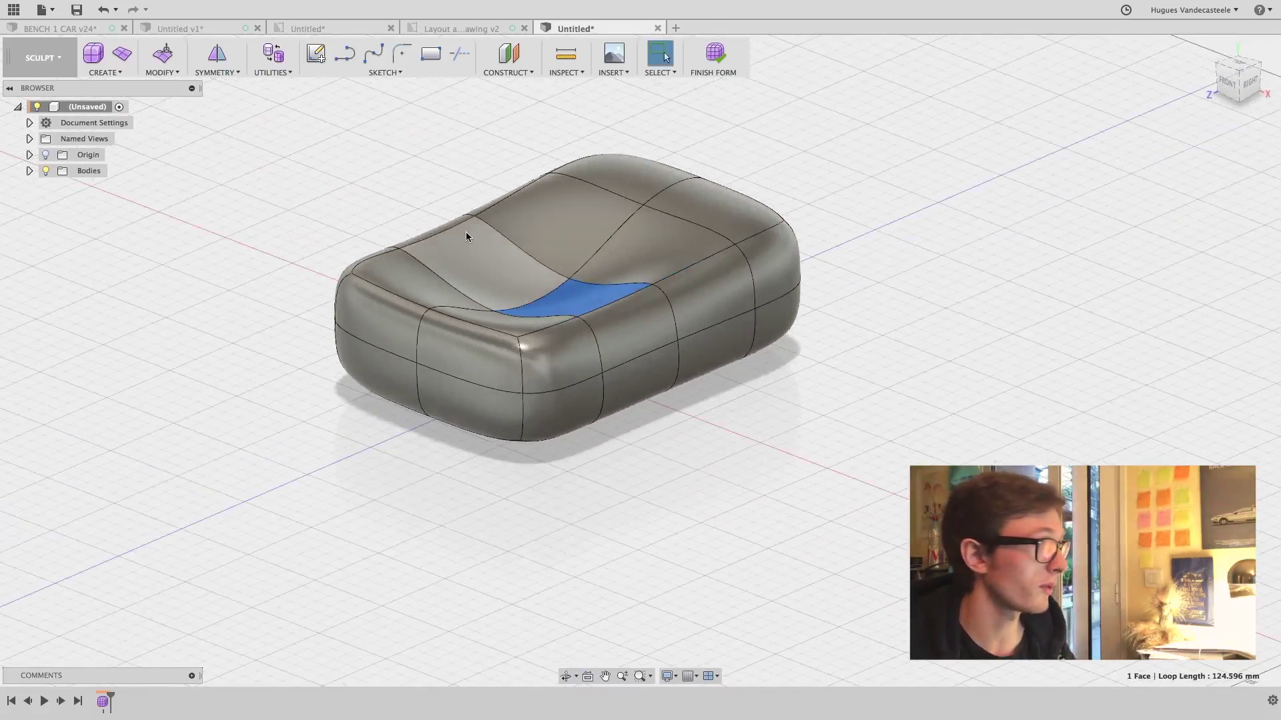
Return to the Untitled v1 design and view its bodies from the home, front and right orientations
{"action": "left_click", "coordinate": [100, 72]}
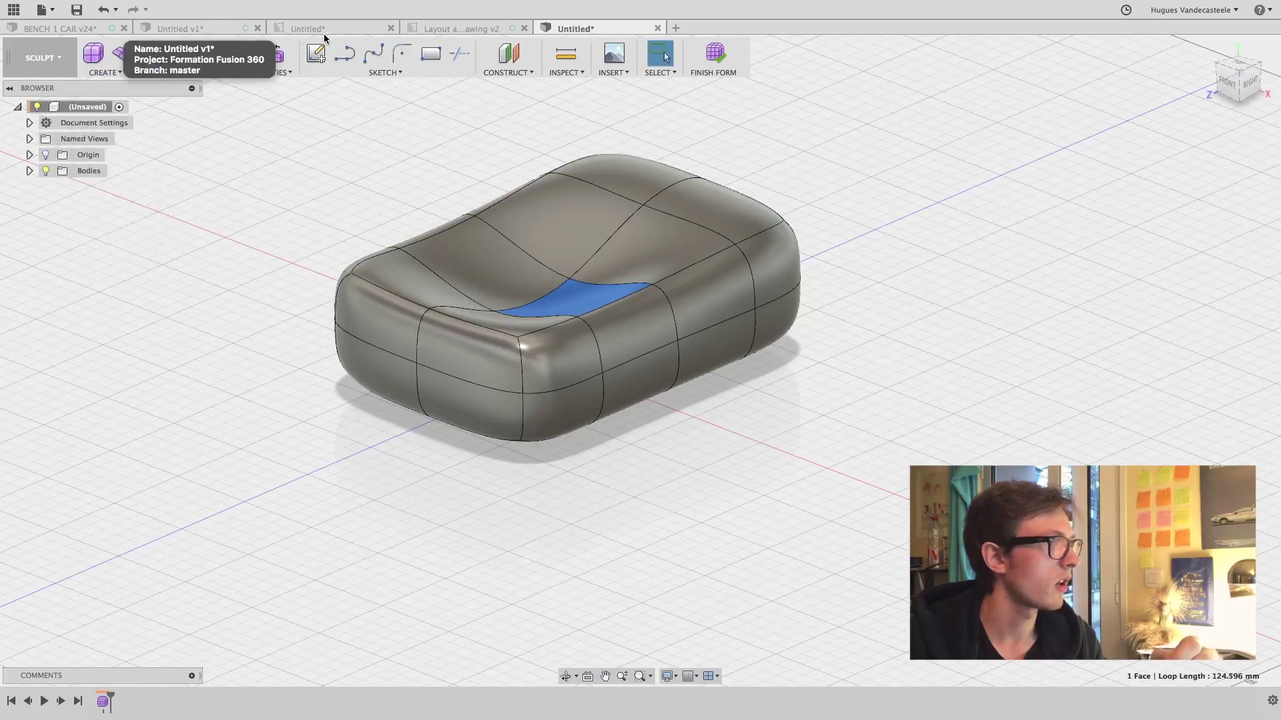
{"action": "left_click", "coordinate": [216, 31]}
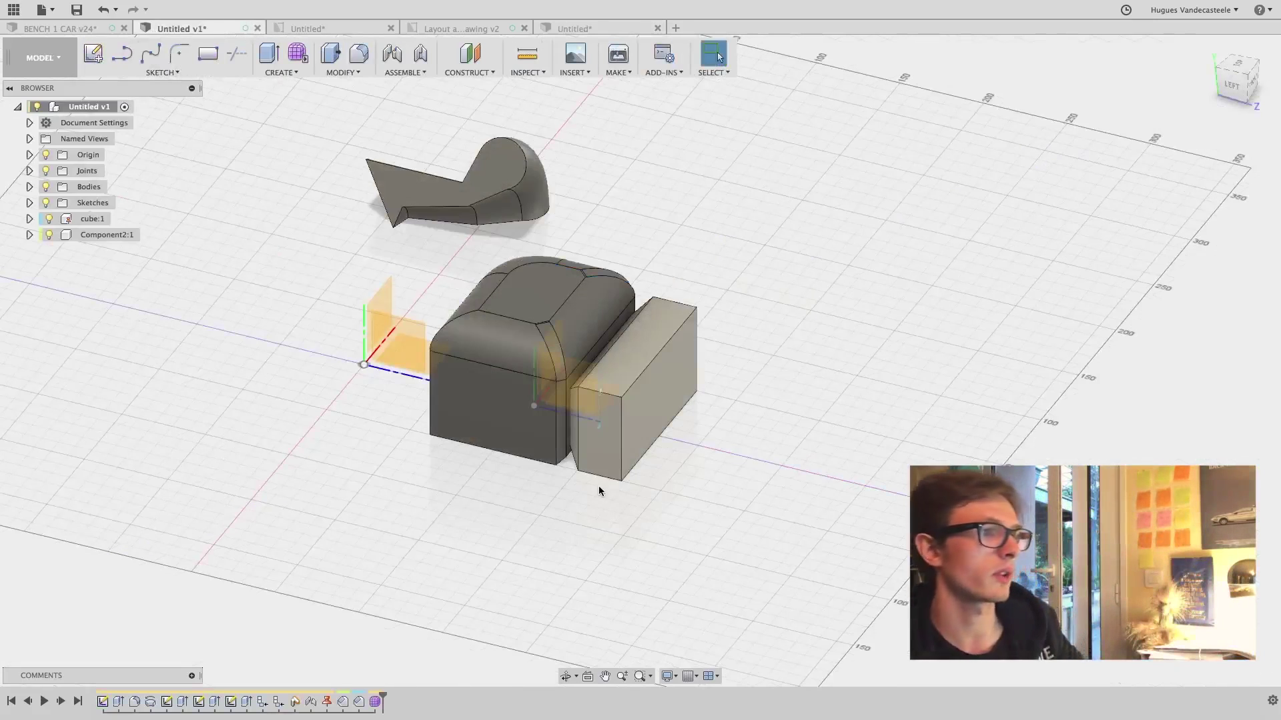
{"action": "middle_click_drag", "start_coordinate": [845, 326], "coordinate": [581, 251], "text": "shift"}
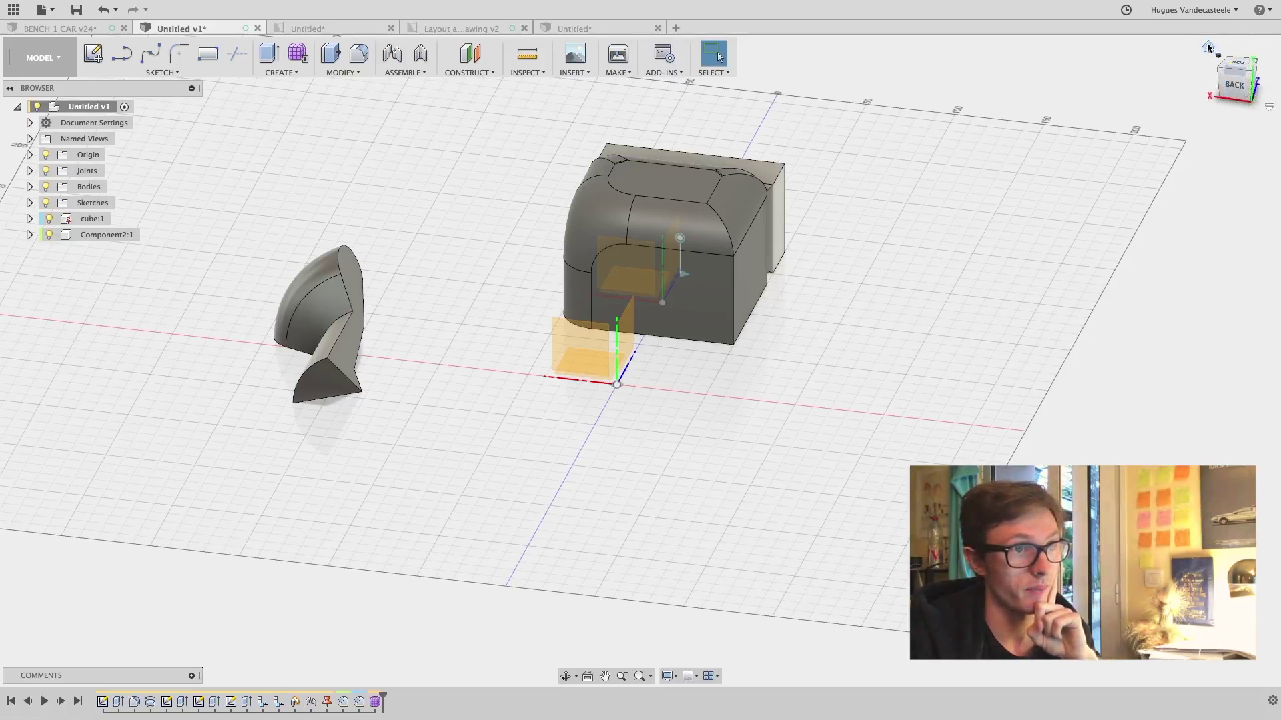
{"action": "left_click", "coordinate": [1208, 46]}
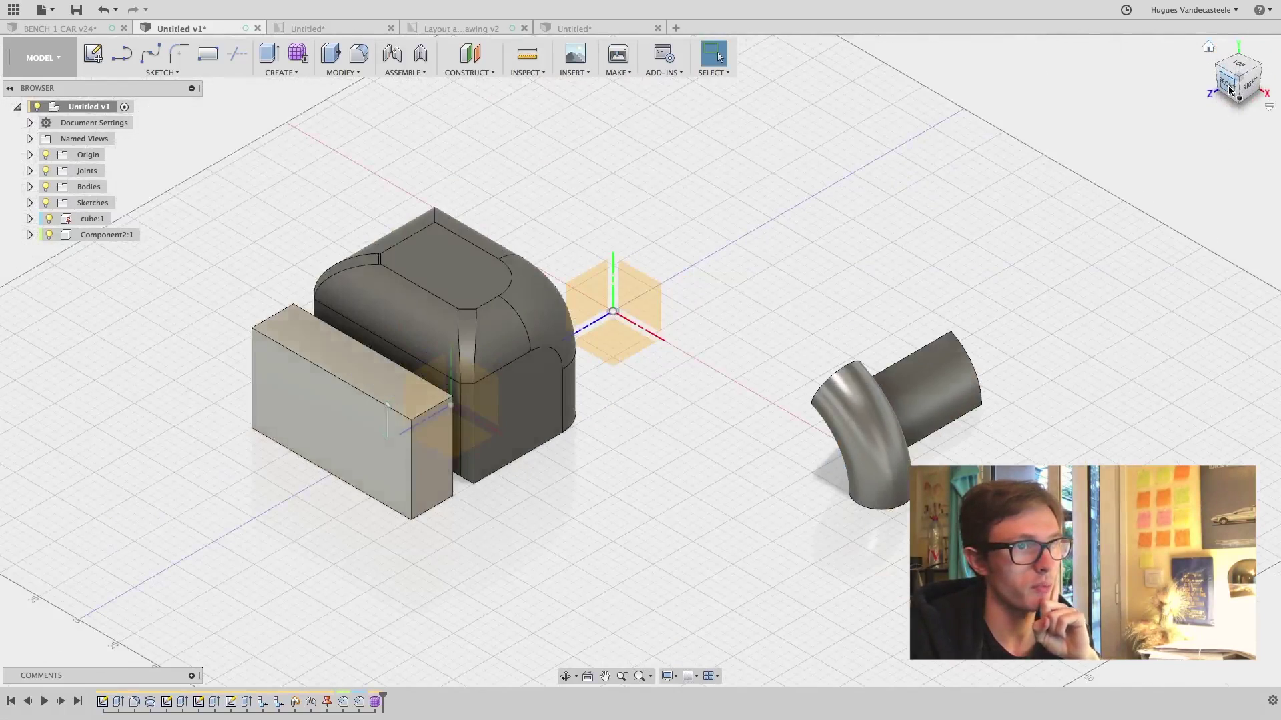
{"action": "left_click", "coordinate": [1230, 89]}
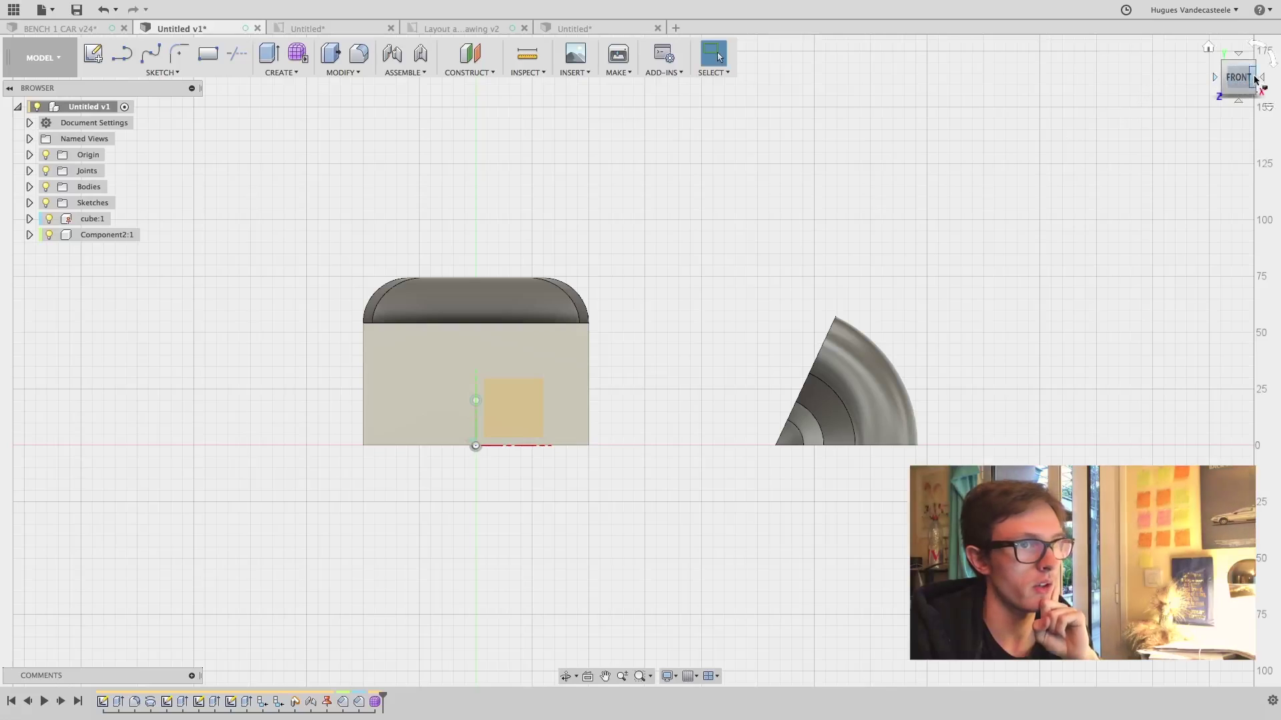
{"action": "left_click", "coordinate": [1260, 79]}
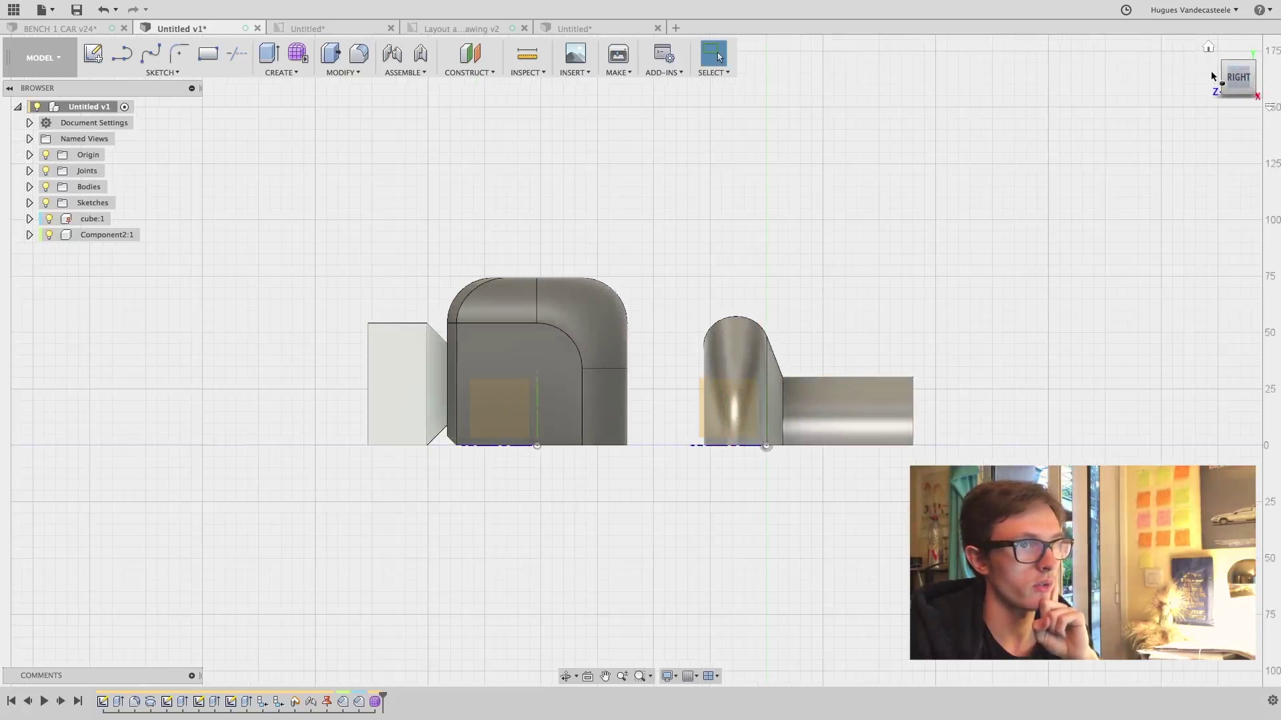
View the Untitled v1 bodies from the front, top, corner and home orientations, and switch to the freeform box design
{"action": "left_click", "coordinate": [1208, 48]}
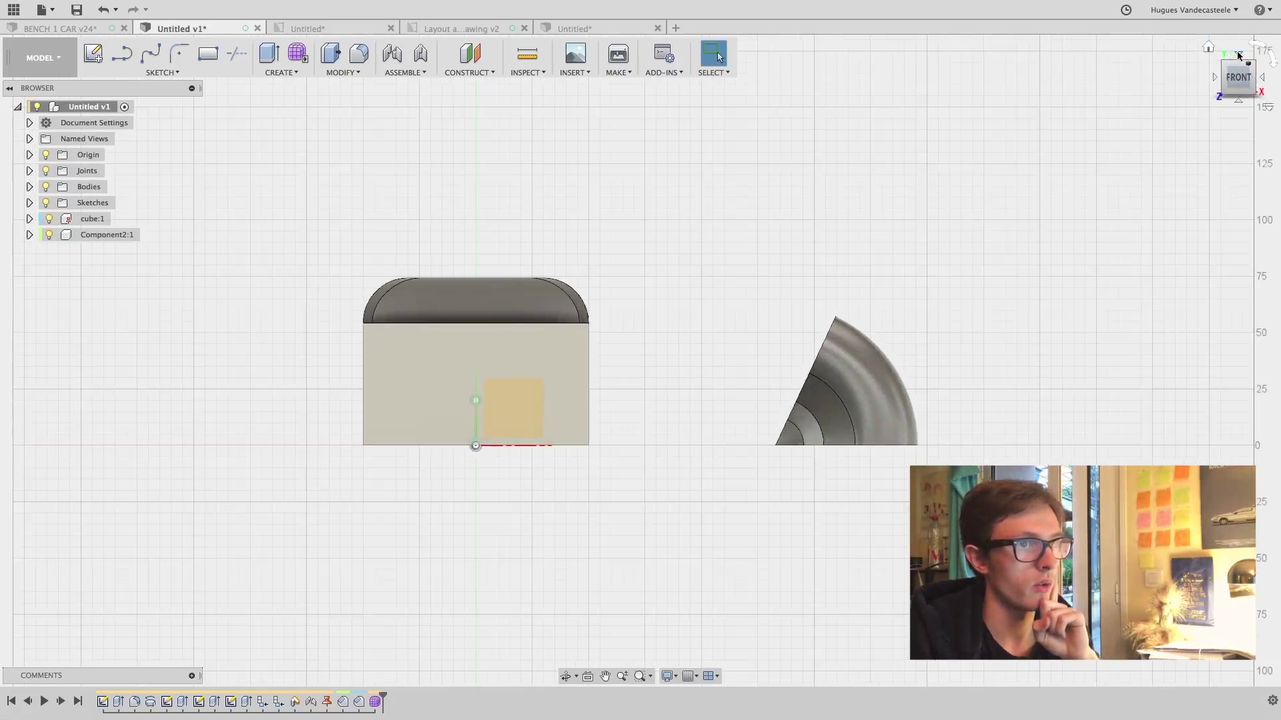
{"action": "left_click", "coordinate": [1231, 87]}
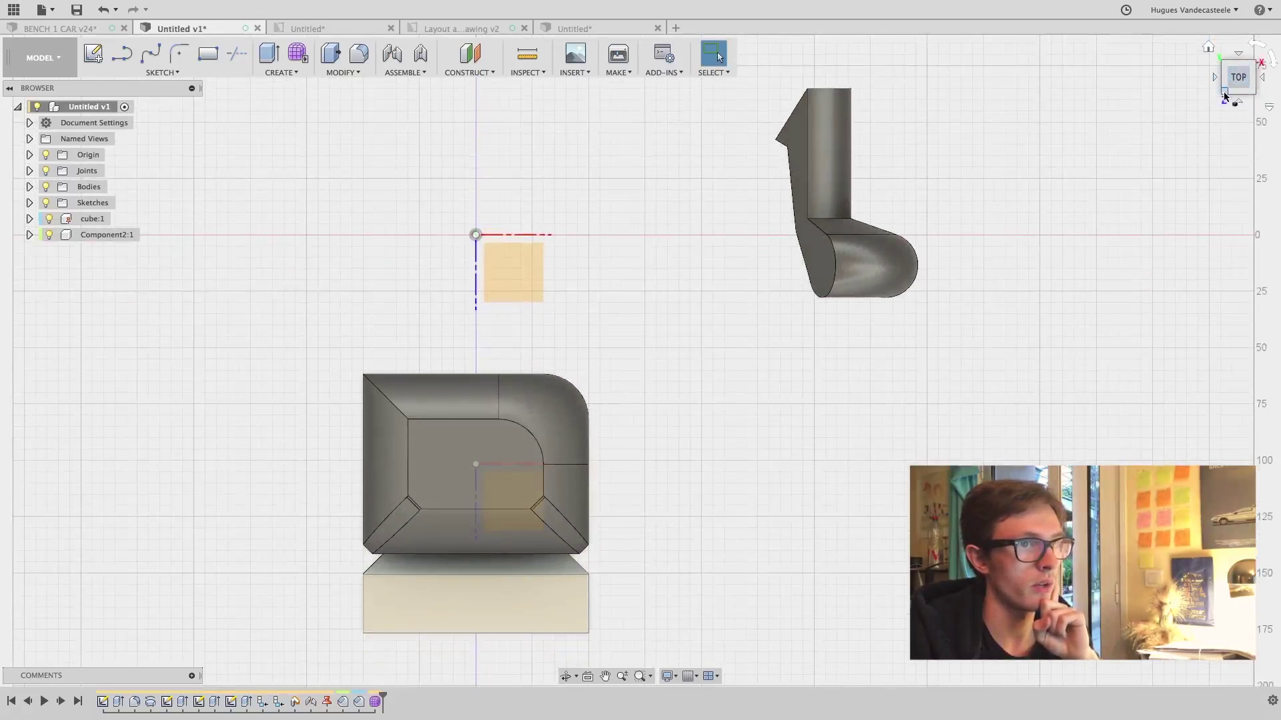
{"action": "left_click", "coordinate": [1224, 96]}
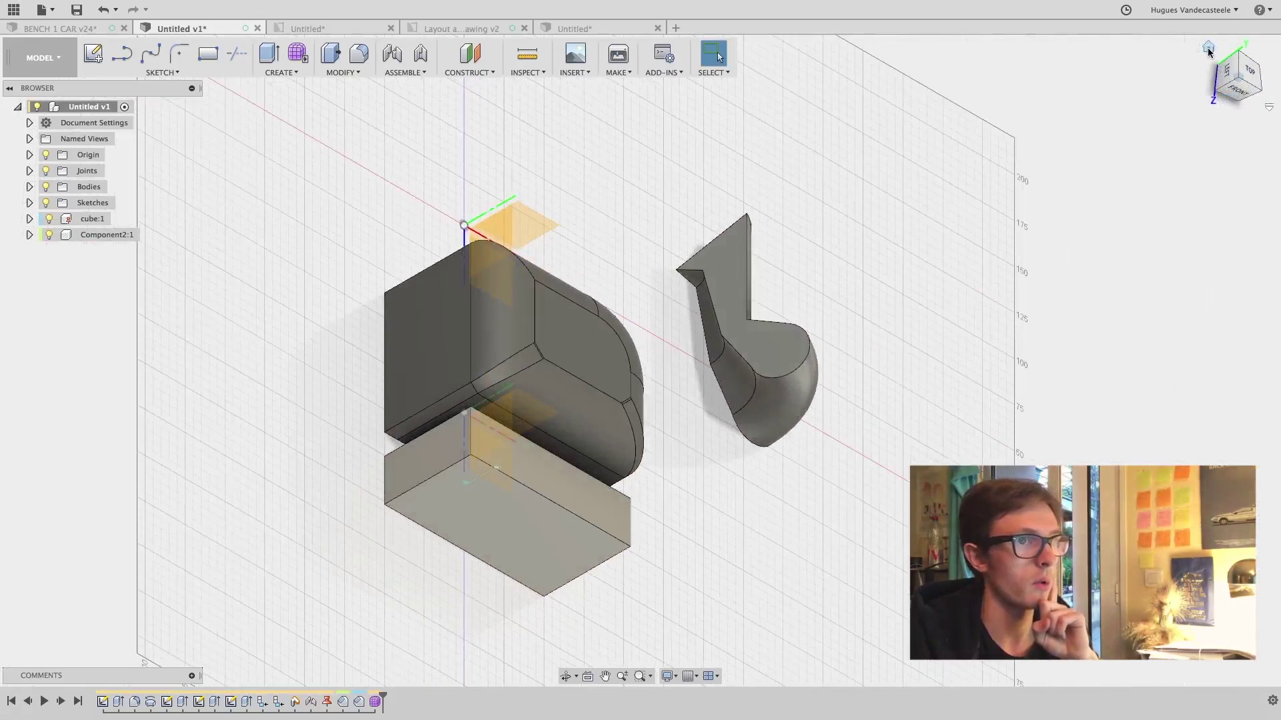
{"action": "left_click", "coordinate": [1208, 49]}
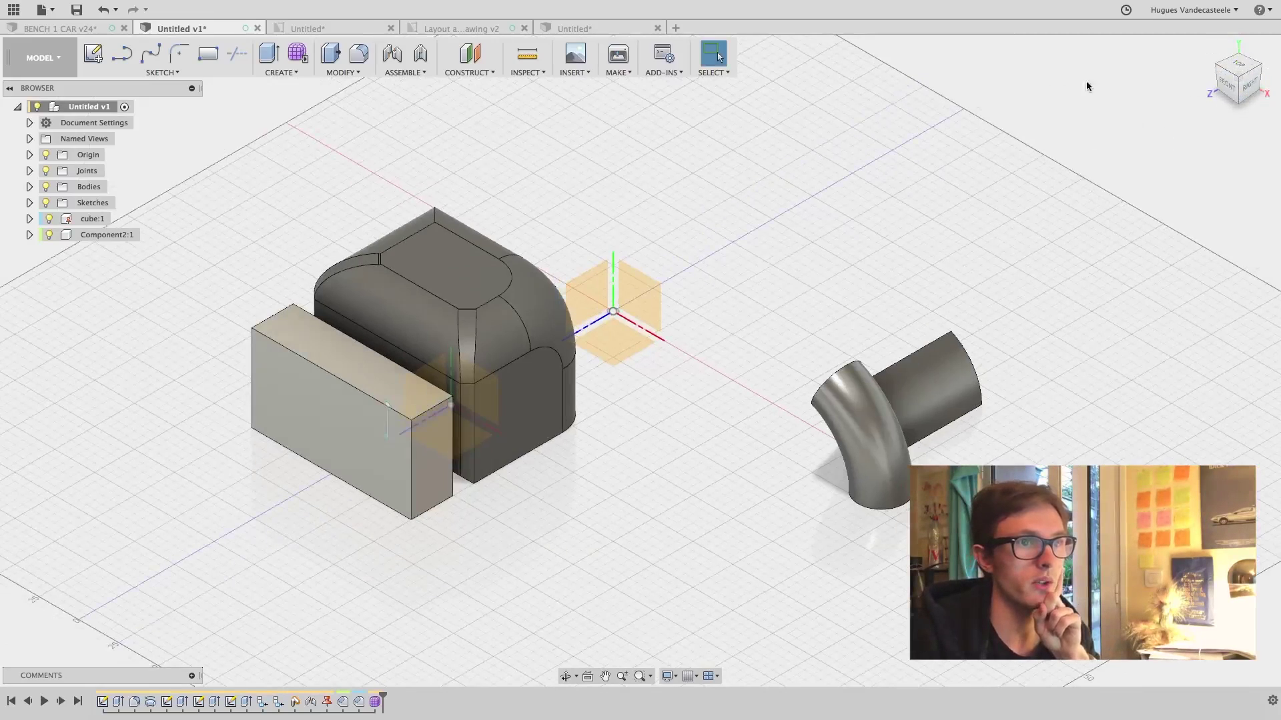
{"action": "left_click", "coordinate": [1242, 69]}
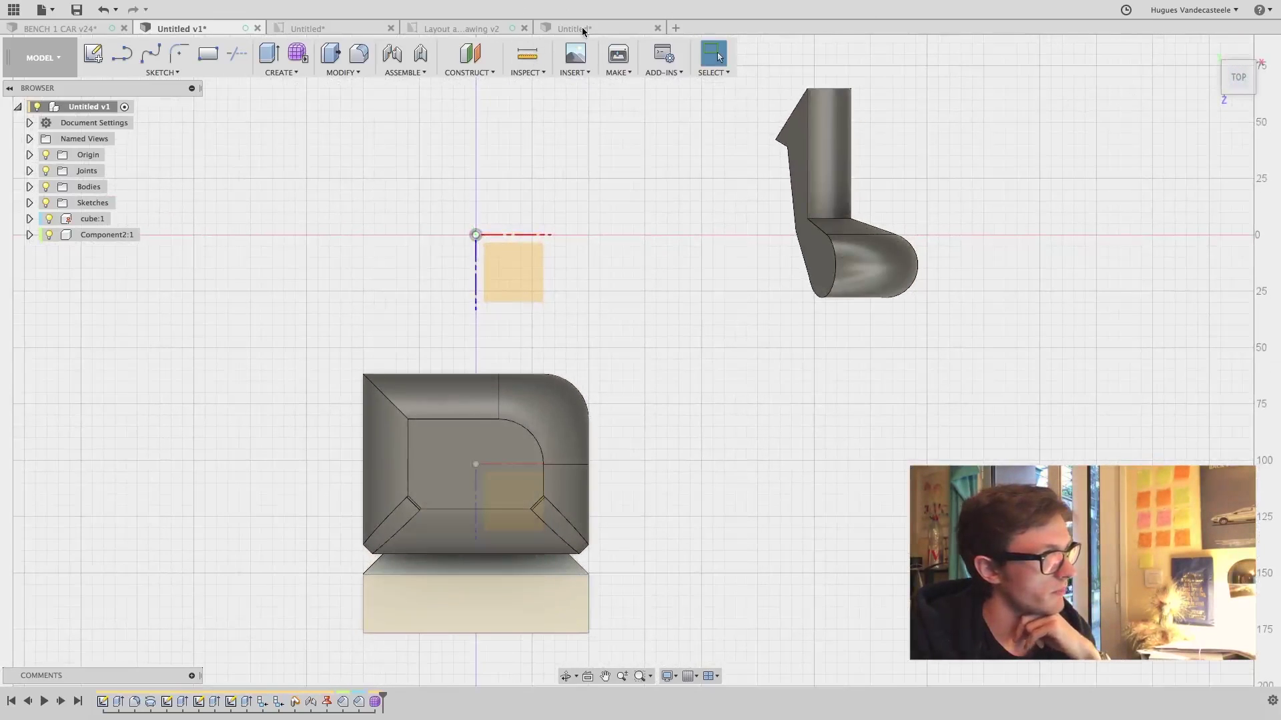
{"action": "left_click", "coordinate": [583, 30]}
{"action": "left_click", "coordinate": [713, 54]}
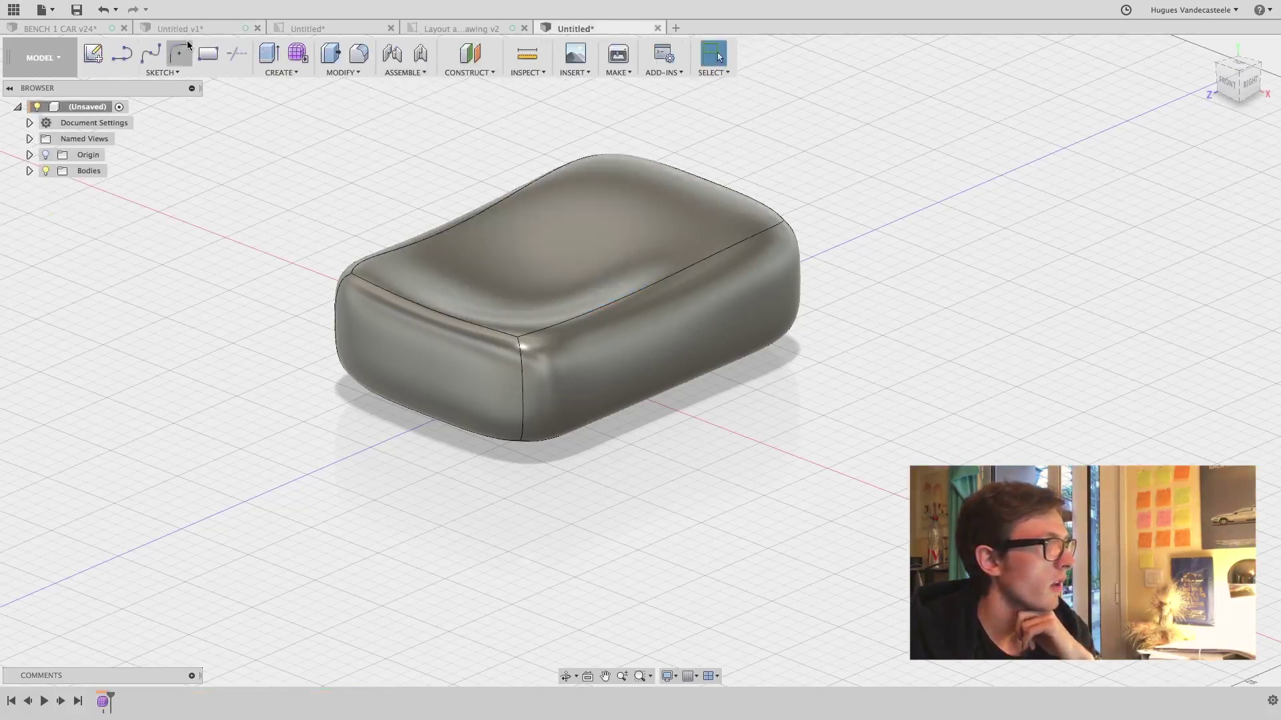
Switch to the BENCH 1 CAR design and turn off its anti-aliasing, ambient occlusion and object shadow effects
{"action": "key", "text": "ctrl+Tab"}
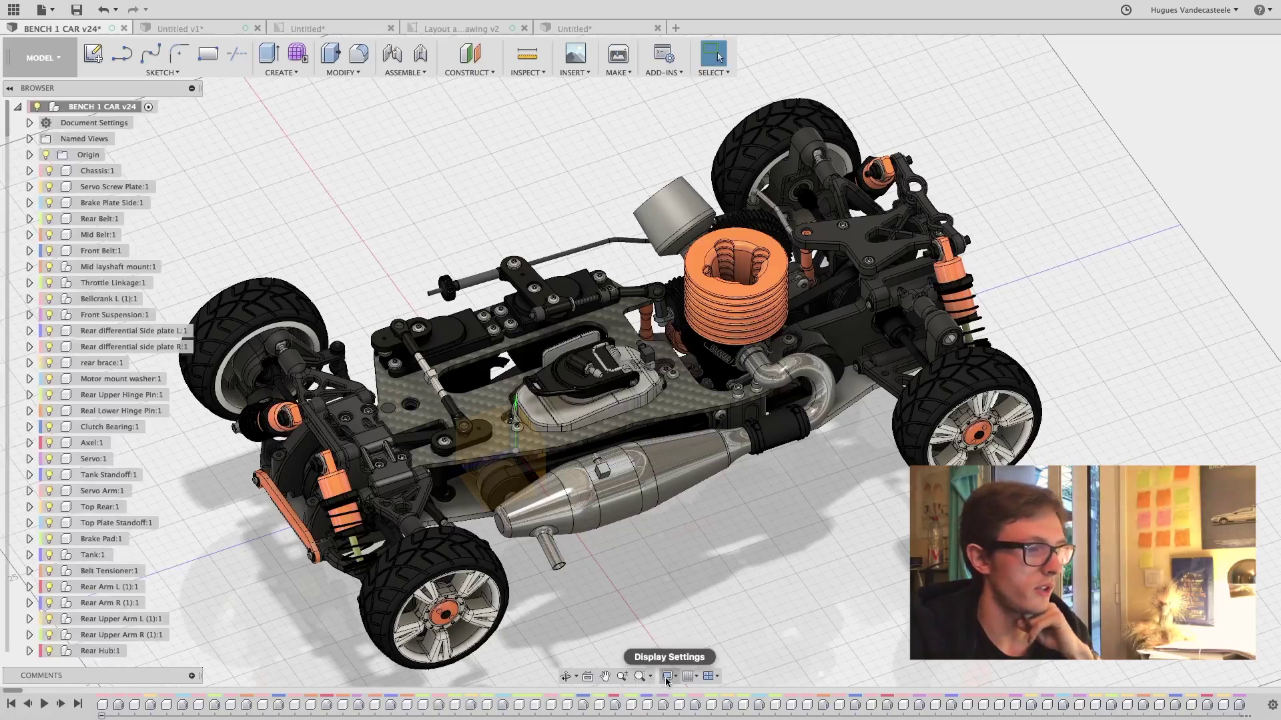
{"action": "left_click", "coordinate": [669, 676]}
{"action": "mouse_move", "coordinate": [745, 606]}
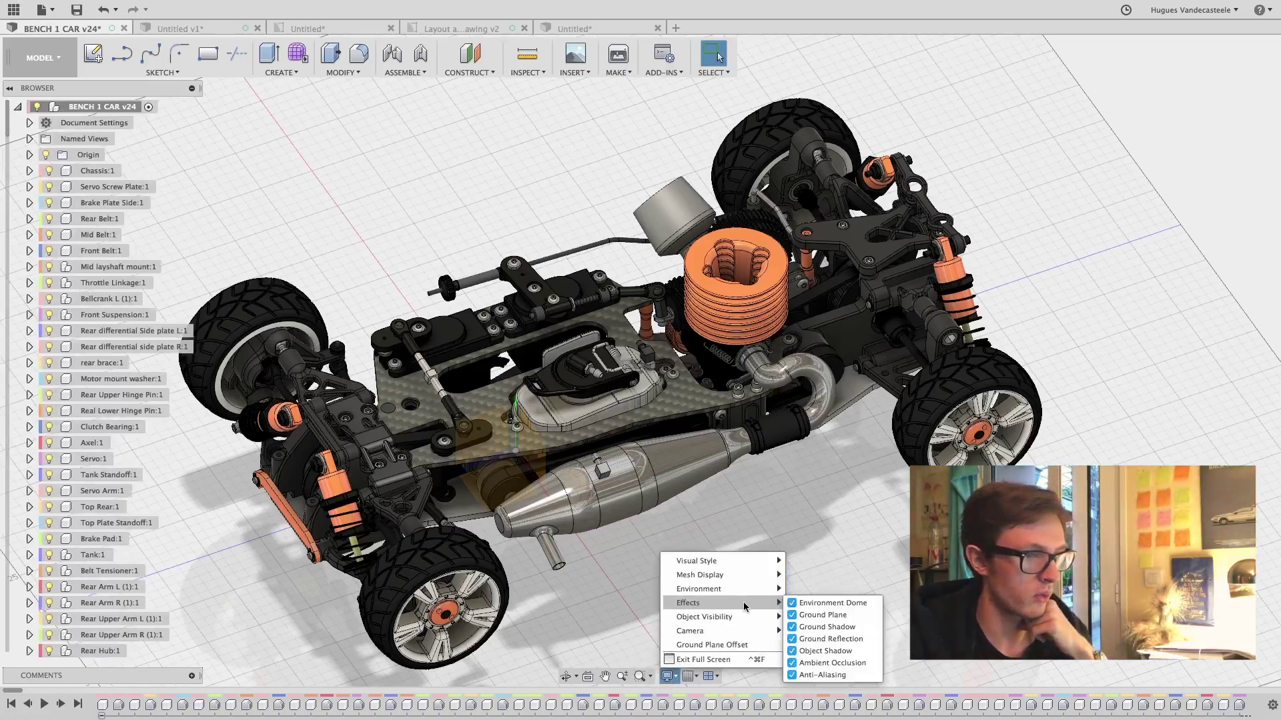
{"action": "left_click", "coordinate": [792, 674]}
{"action": "left_click", "coordinate": [792, 662]}
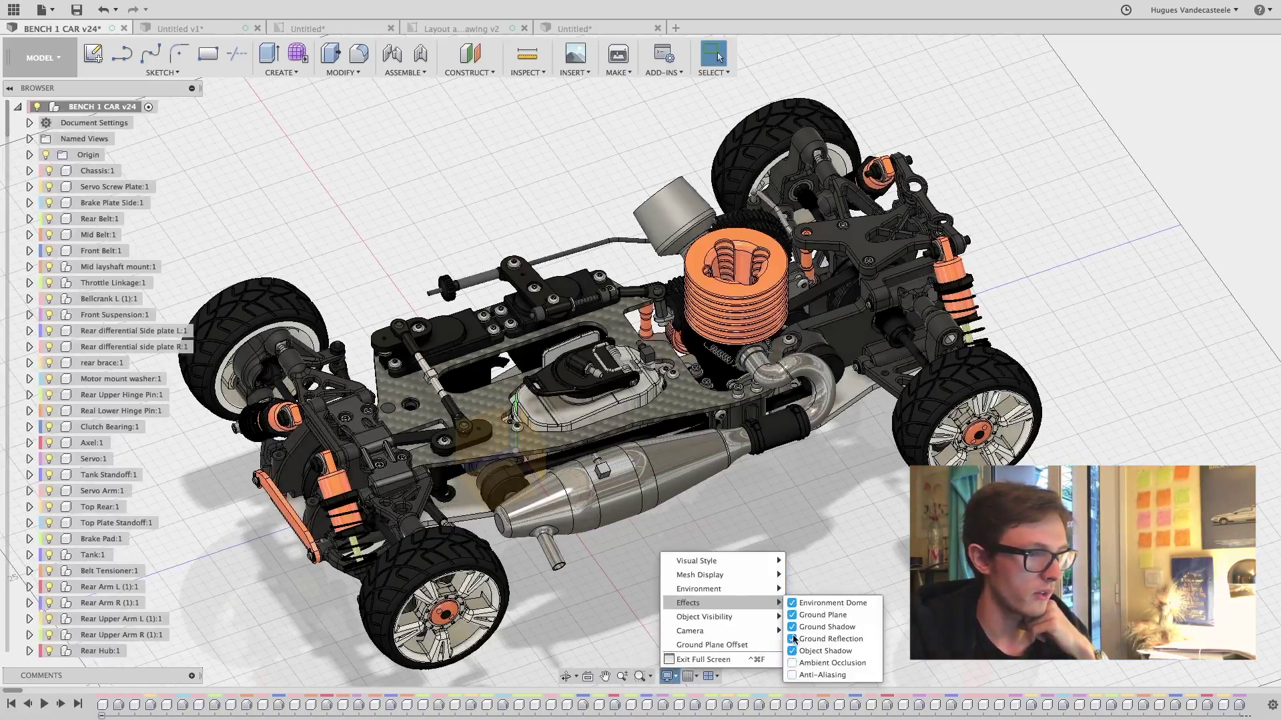
{"action": "left_click", "coordinate": [785, 504]}
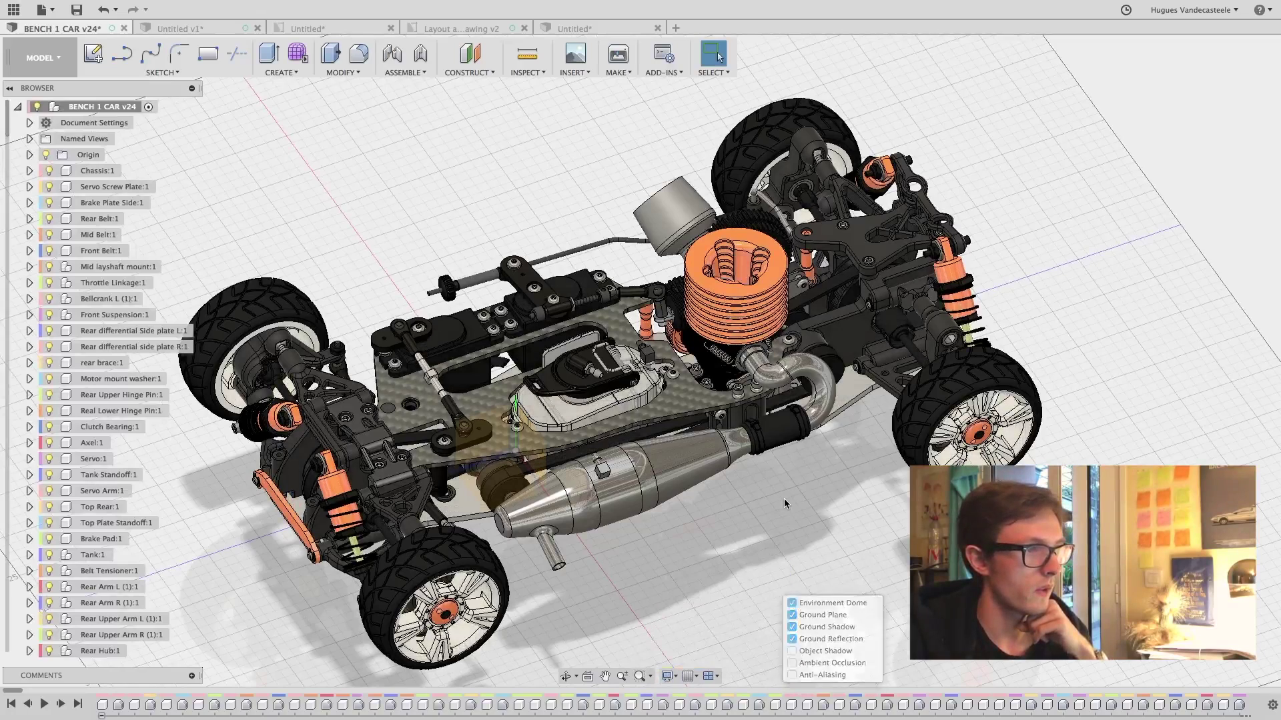
{"action": "middle_click_drag", "start_coordinate": [932, 437], "coordinate": [833, 509]}
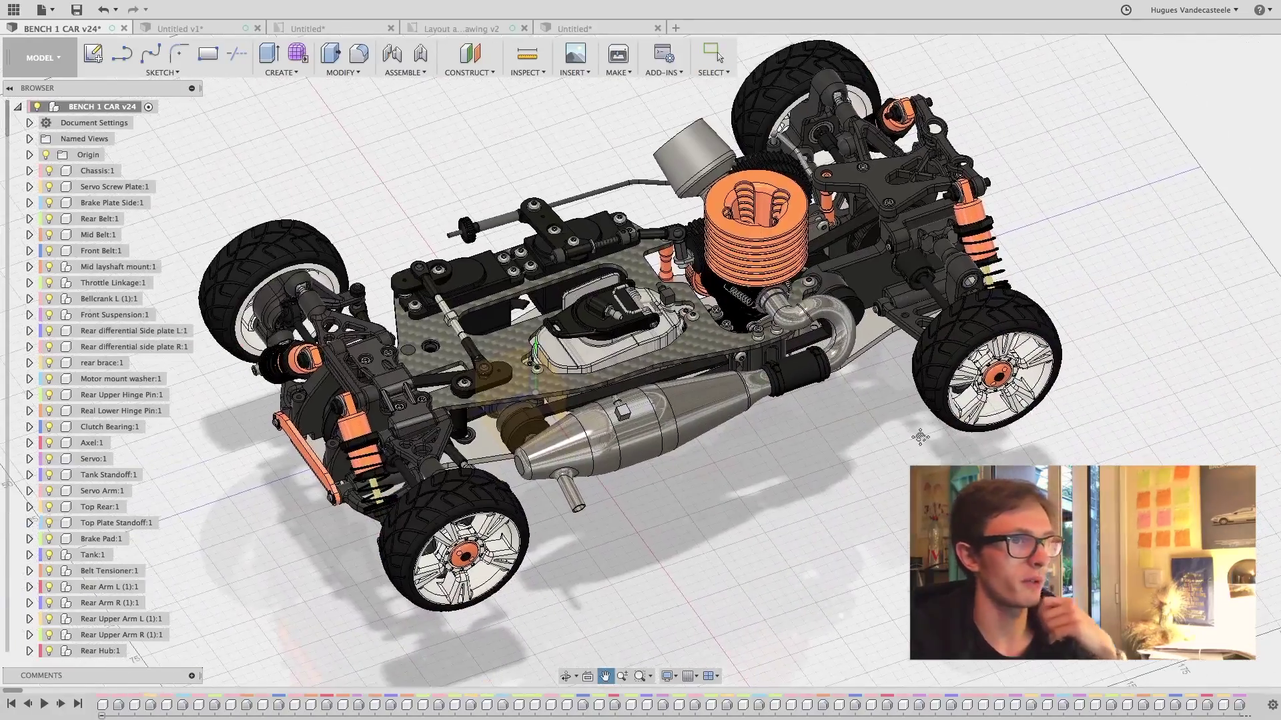
{"action": "key", "text": "Escape"}
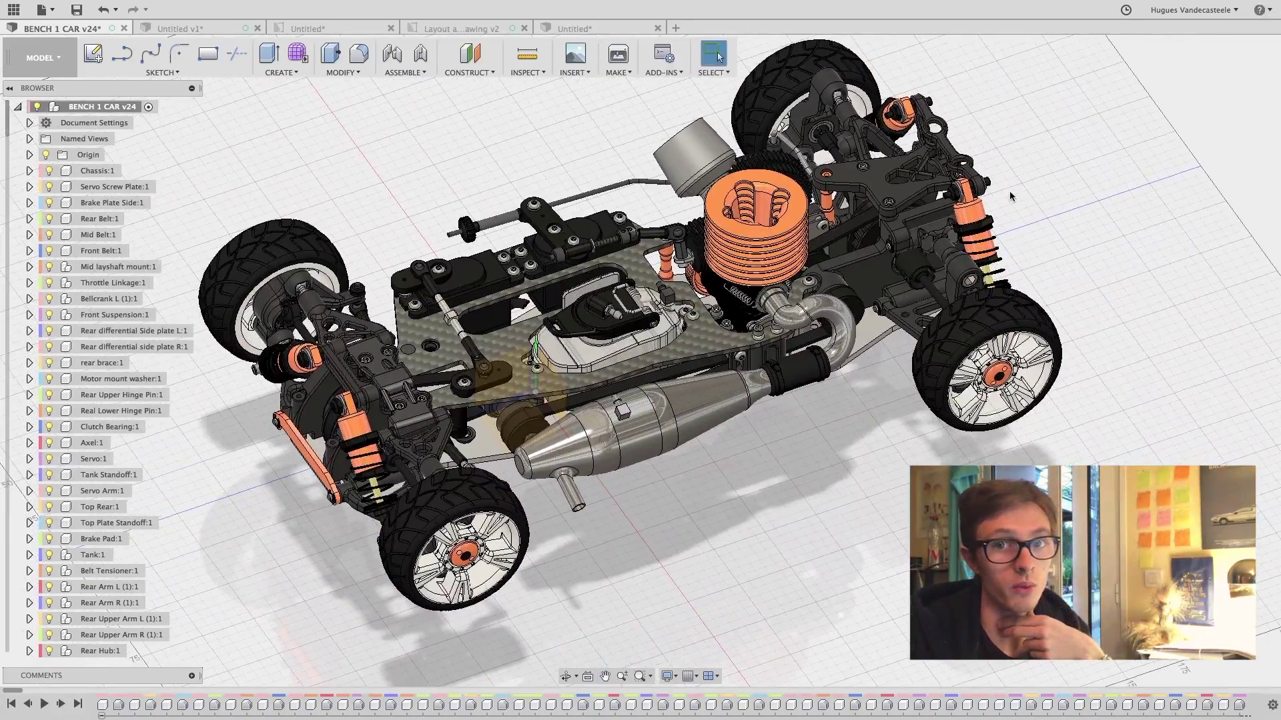
Open Graphics Diagnostic, try limiting effects to optimize performance, and close it with that option cleared
{"action": "left_click", "coordinate": [1266, 10]}
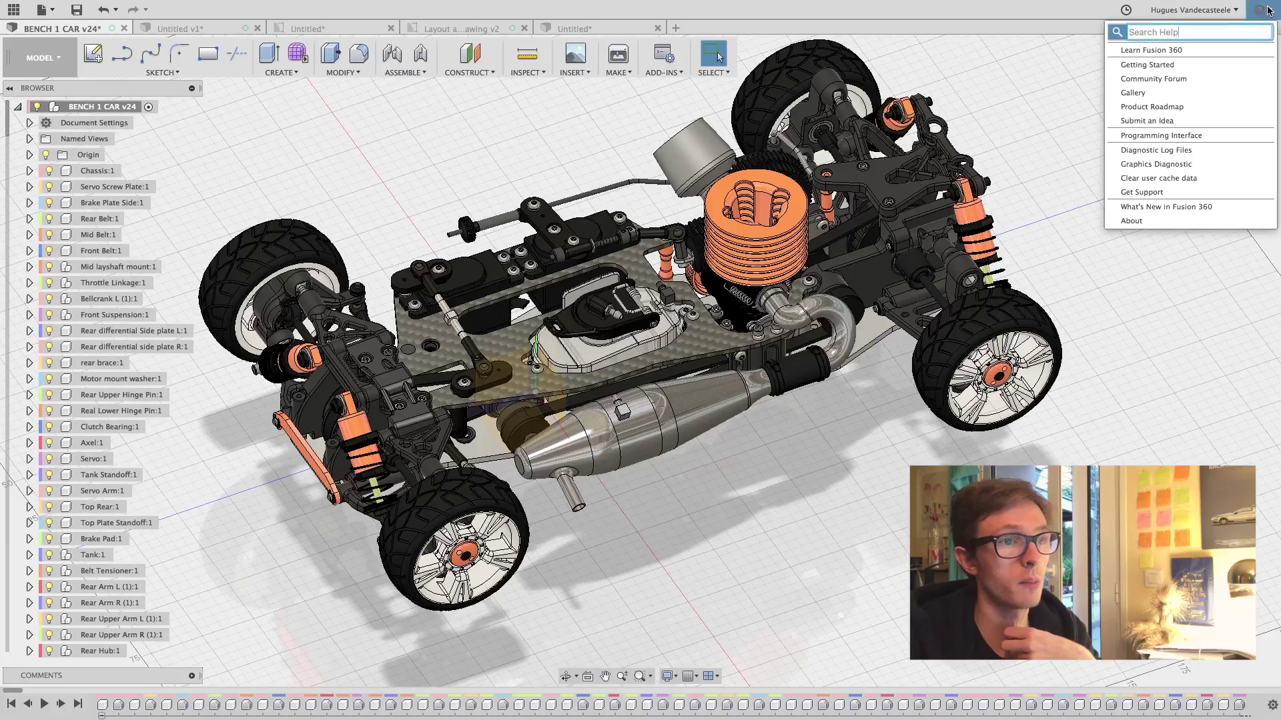
{"action": "left_click", "coordinate": [1153, 164]}
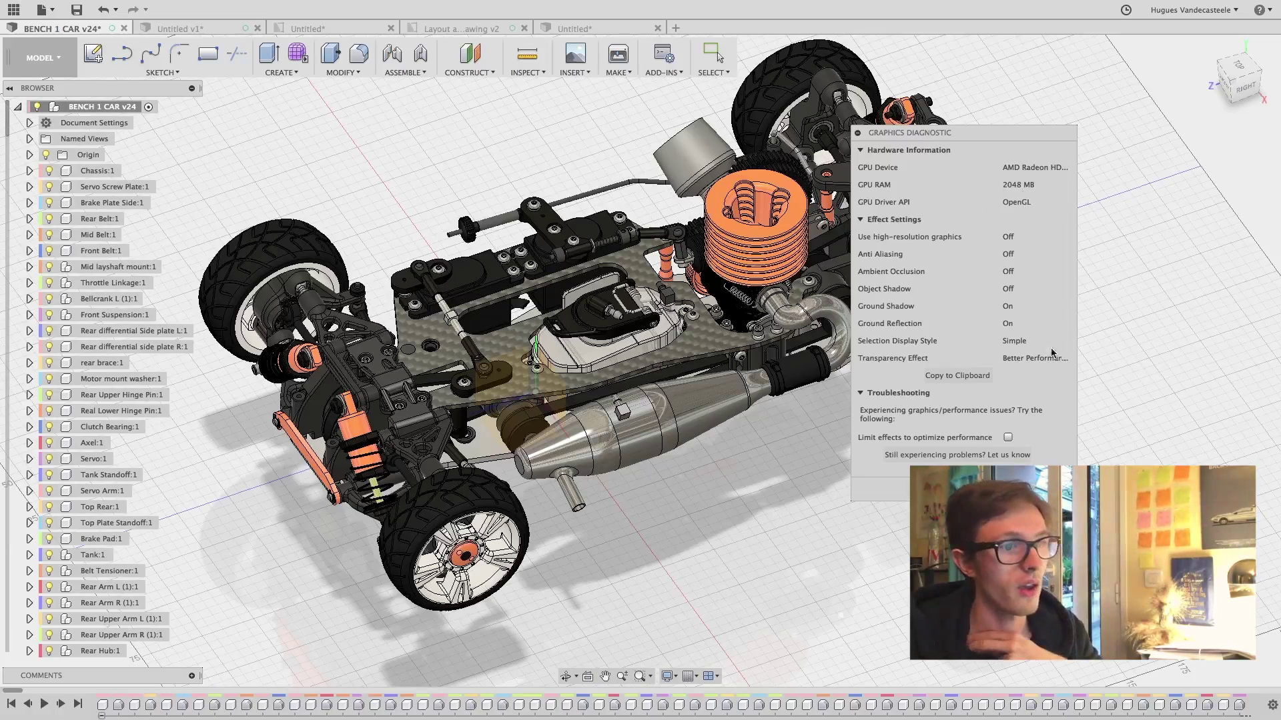
{"action": "left_click", "coordinate": [1008, 438]}
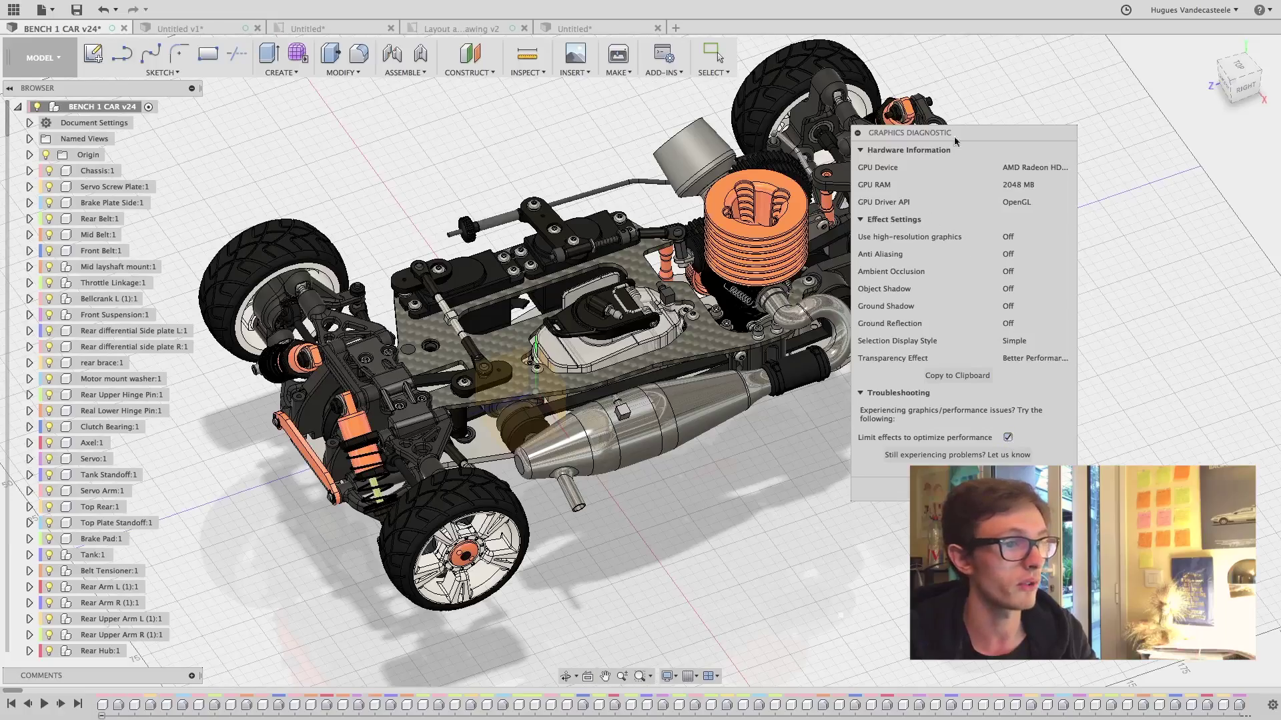
{"action": "scroll", "coordinate": [744, 277], "scroll_direction": "up", "scroll_amount": 3}
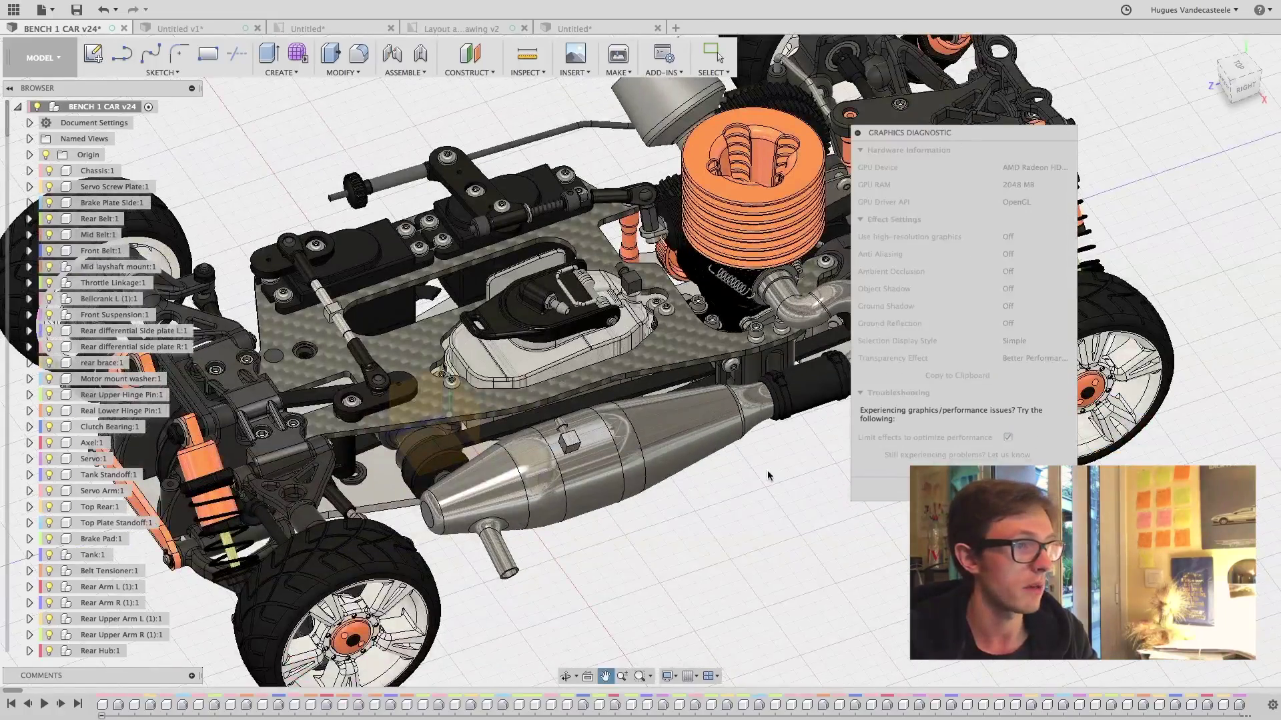
{"action": "scroll", "coordinate": [687, 407], "scroll_direction": "down", "scroll_amount": 3}
{"action": "middle_click_drag", "start_coordinate": [686, 407], "coordinate": [606, 339]}
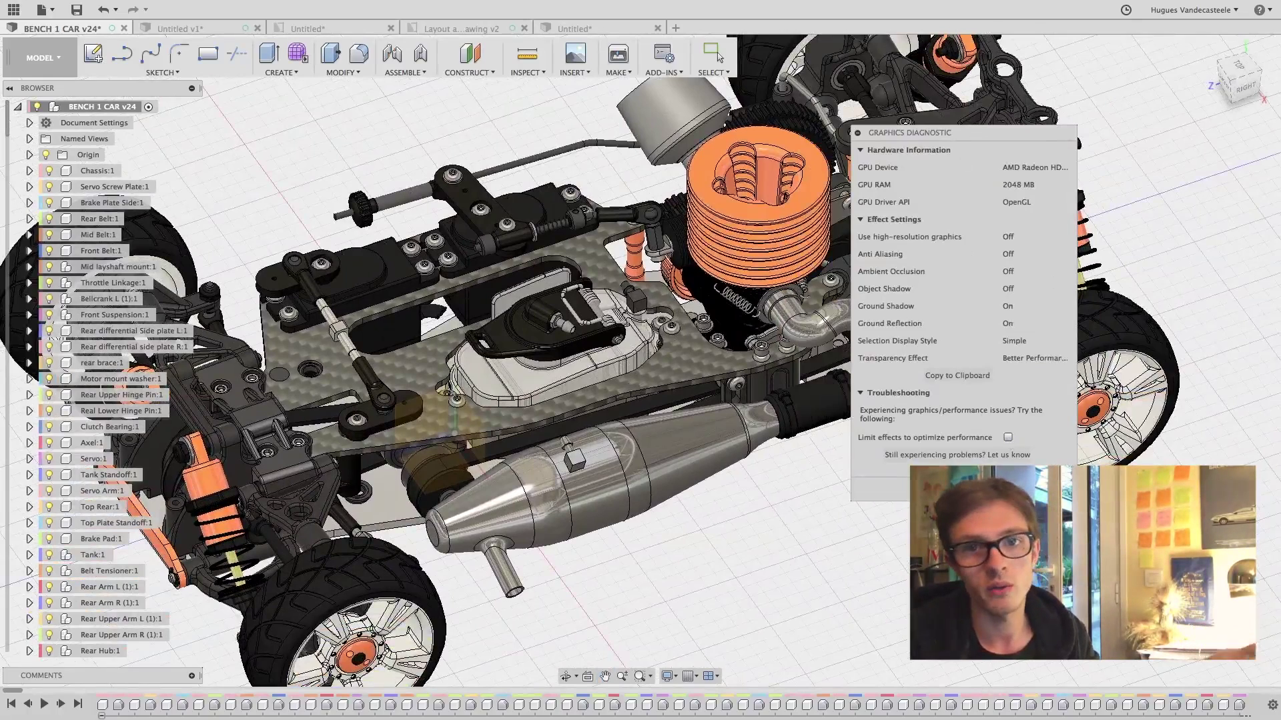
{"action": "key", "text": "Escape"}
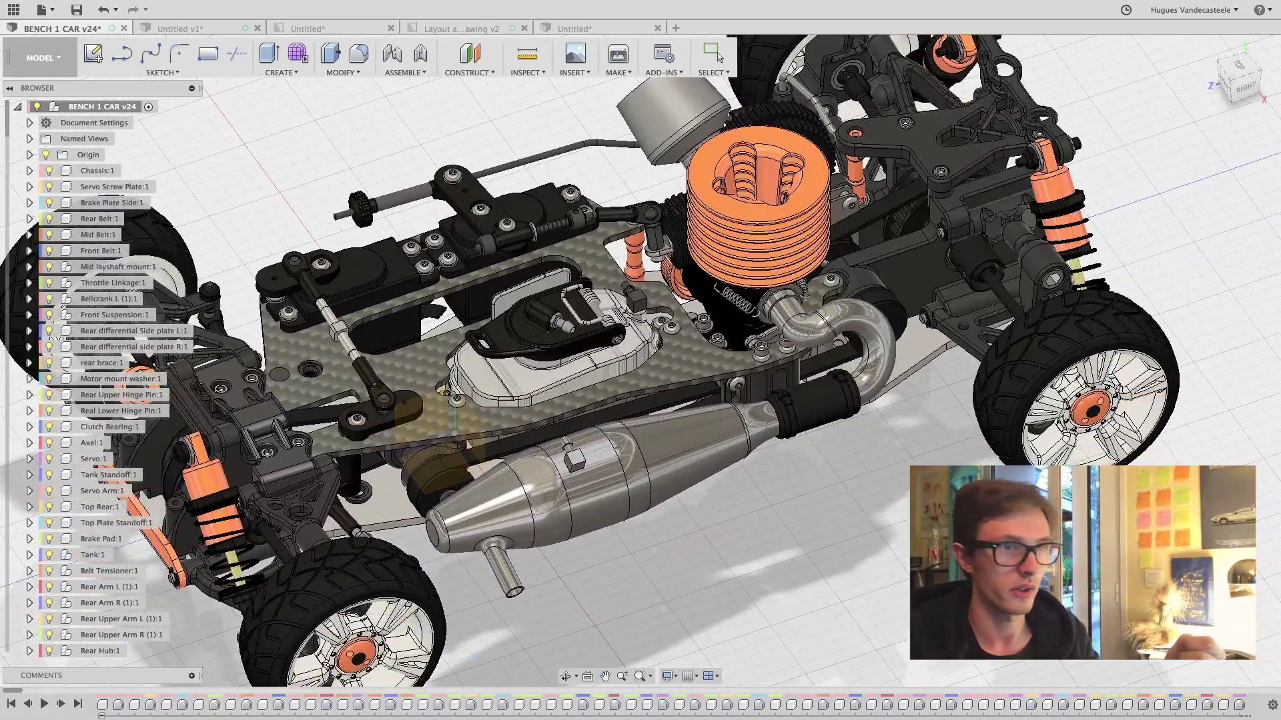
{"action": "left_click", "coordinate": [1265, 9]}
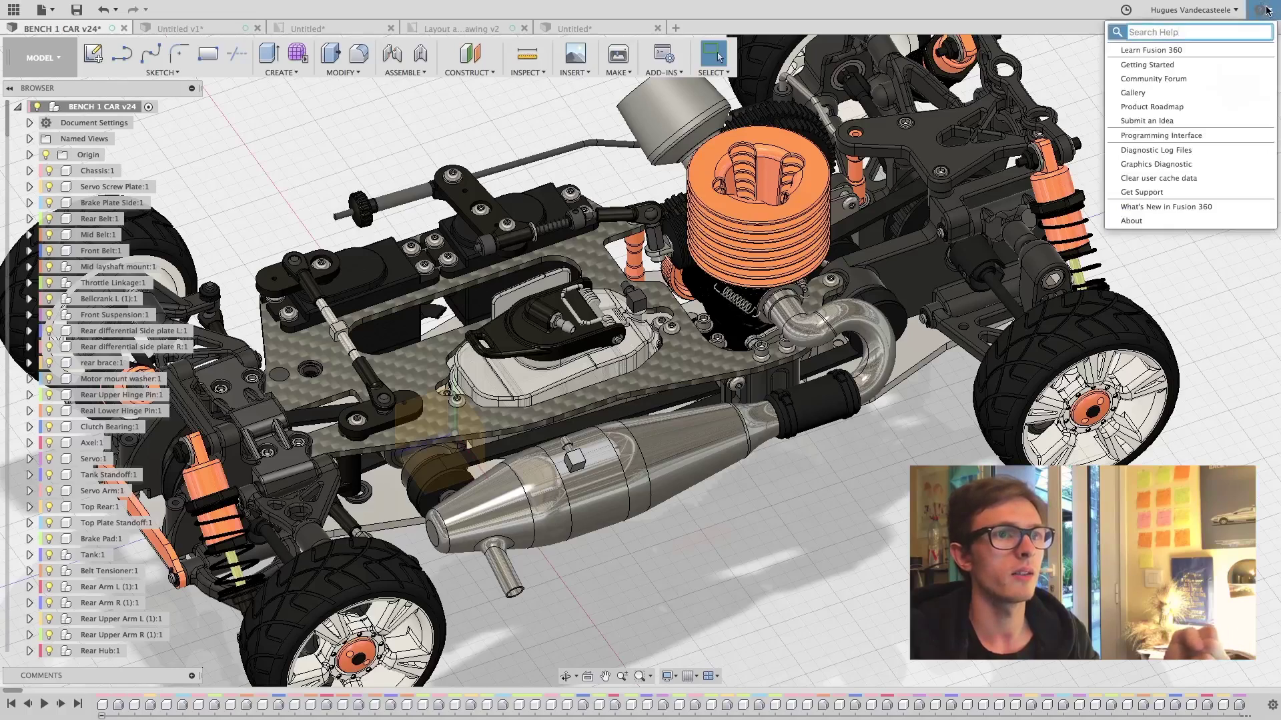
{"action": "left_click", "coordinate": [1265, 10]}
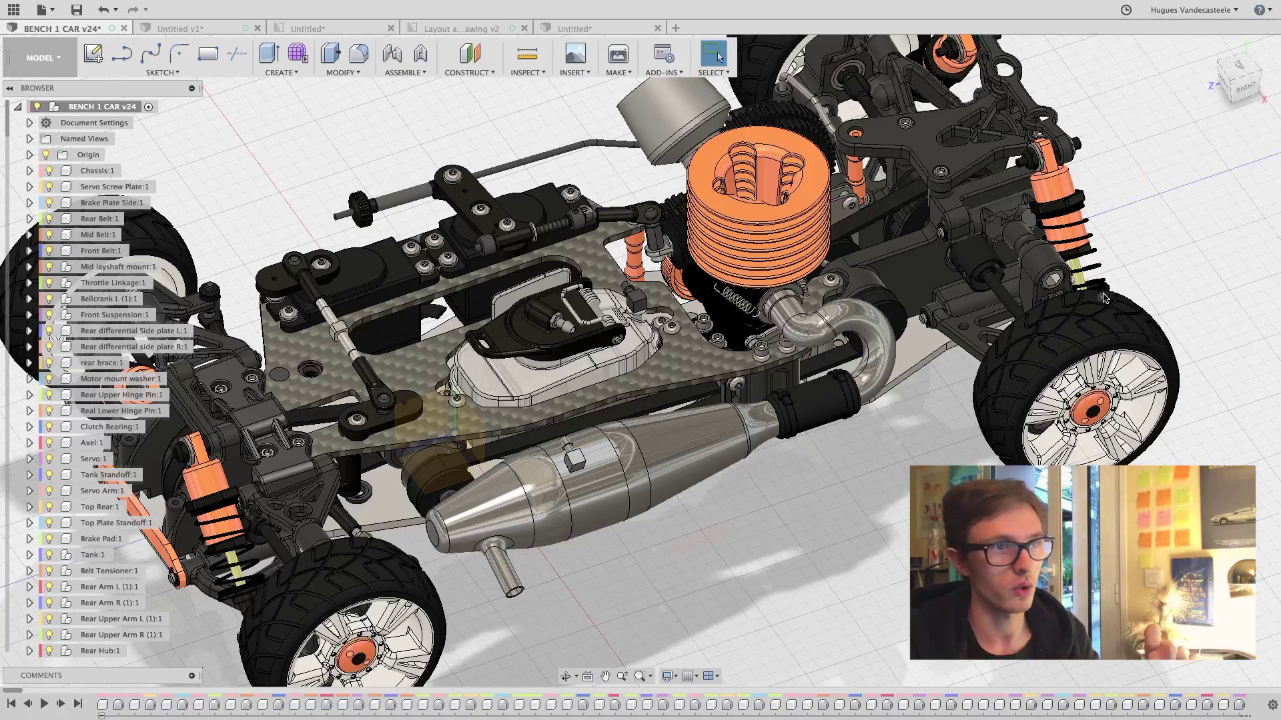
Set the graphics driver to OpenGL Core Profile in the general preferences and save the change
{"action": "left_click", "coordinate": [1194, 10]}
{"action": "left_click", "coordinate": [1177, 43]}
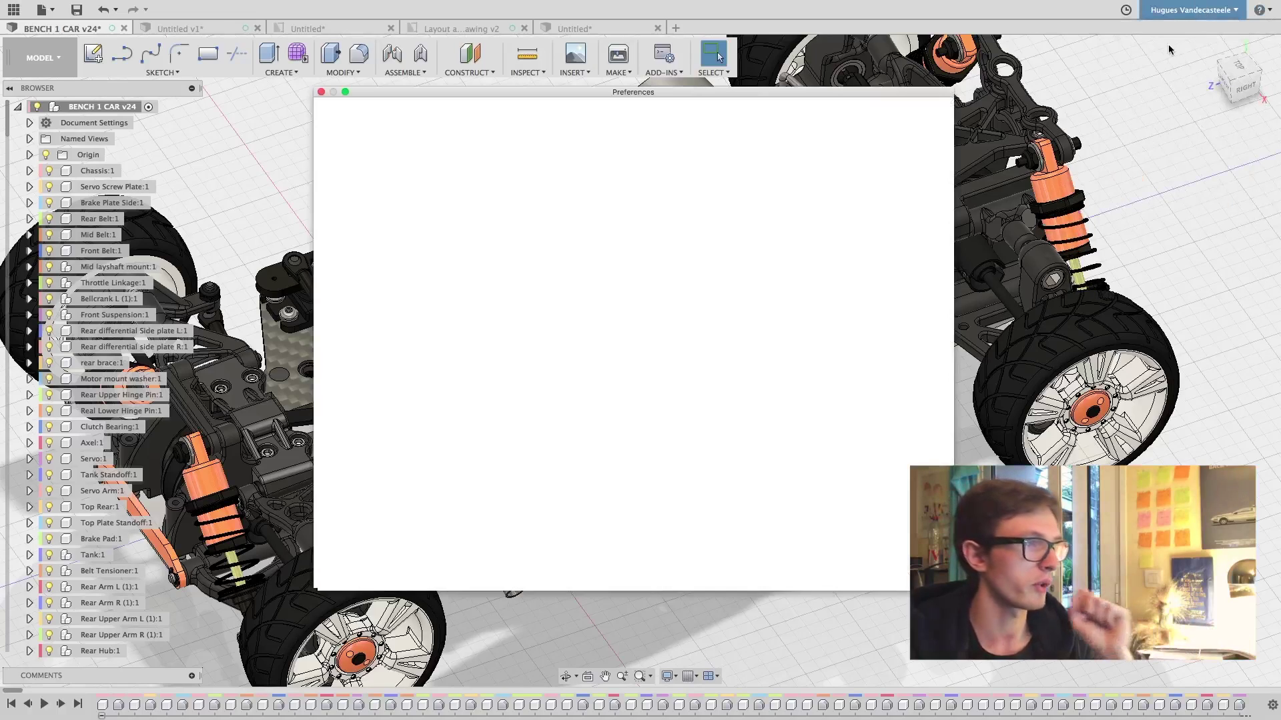
{"action": "left_click", "coordinate": [738, 164]}
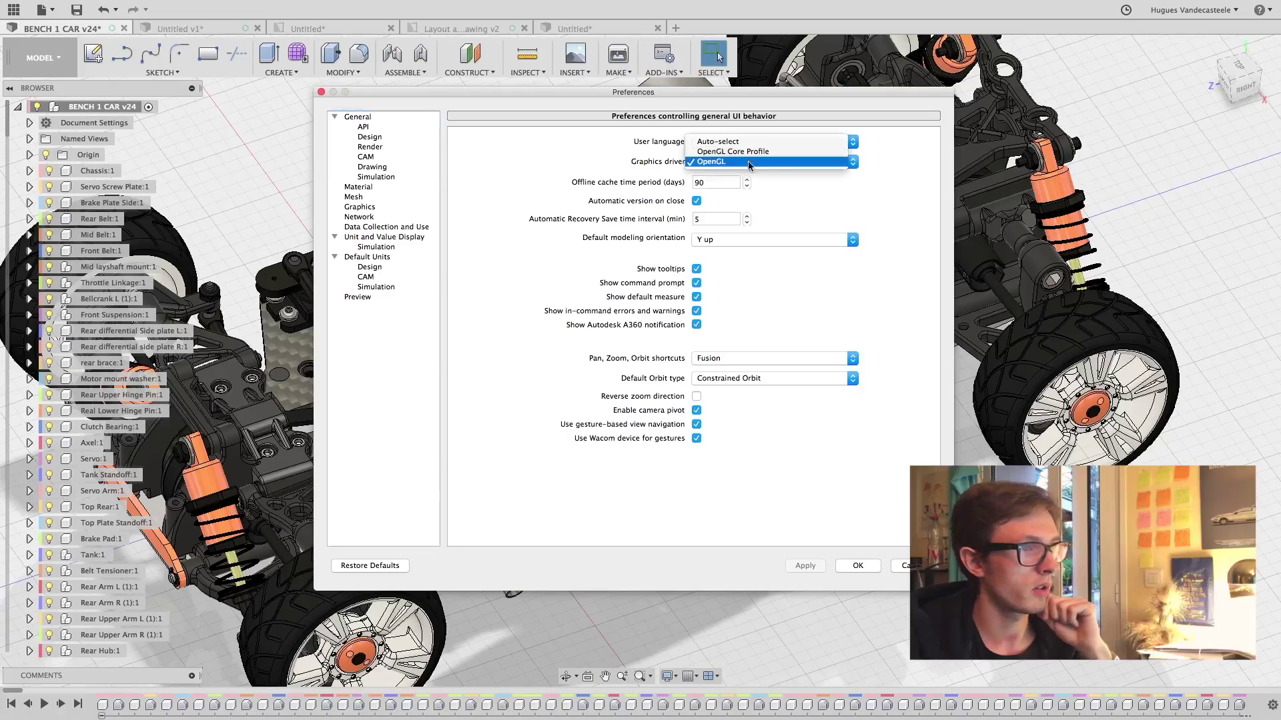
{"action": "left_click", "coordinate": [750, 153]}
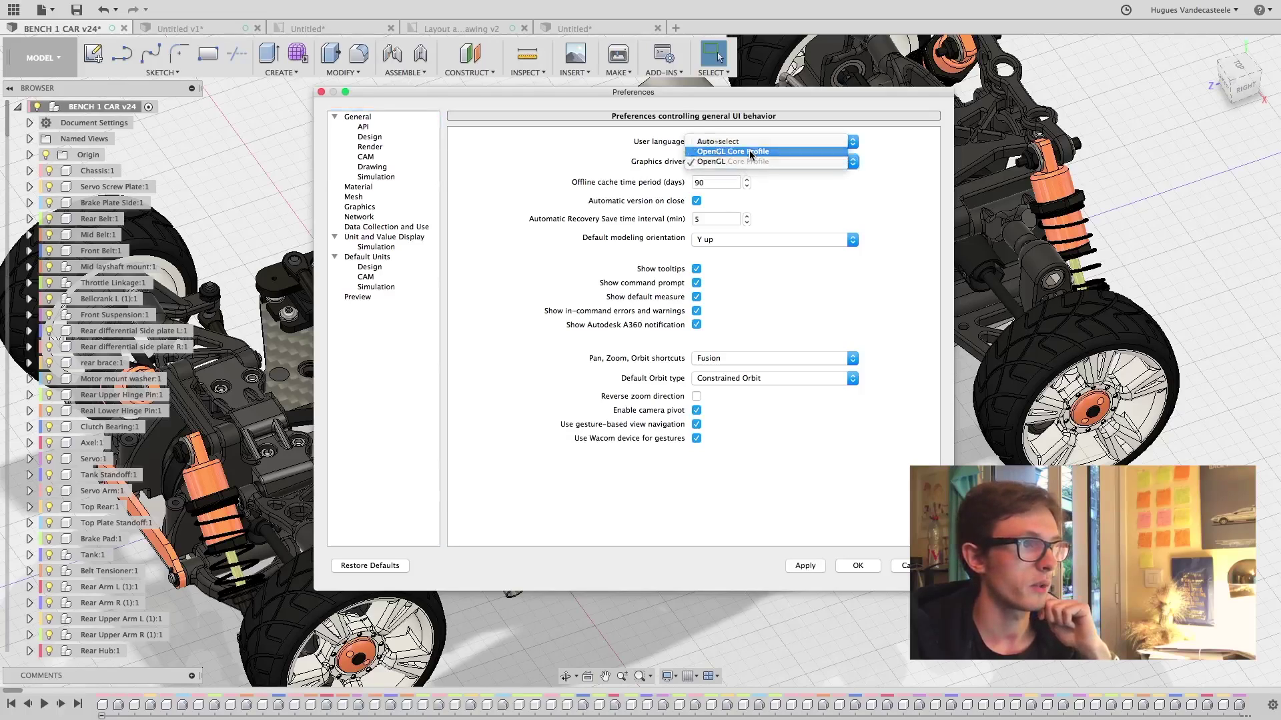
{"action": "left_click", "coordinate": [810, 568]}
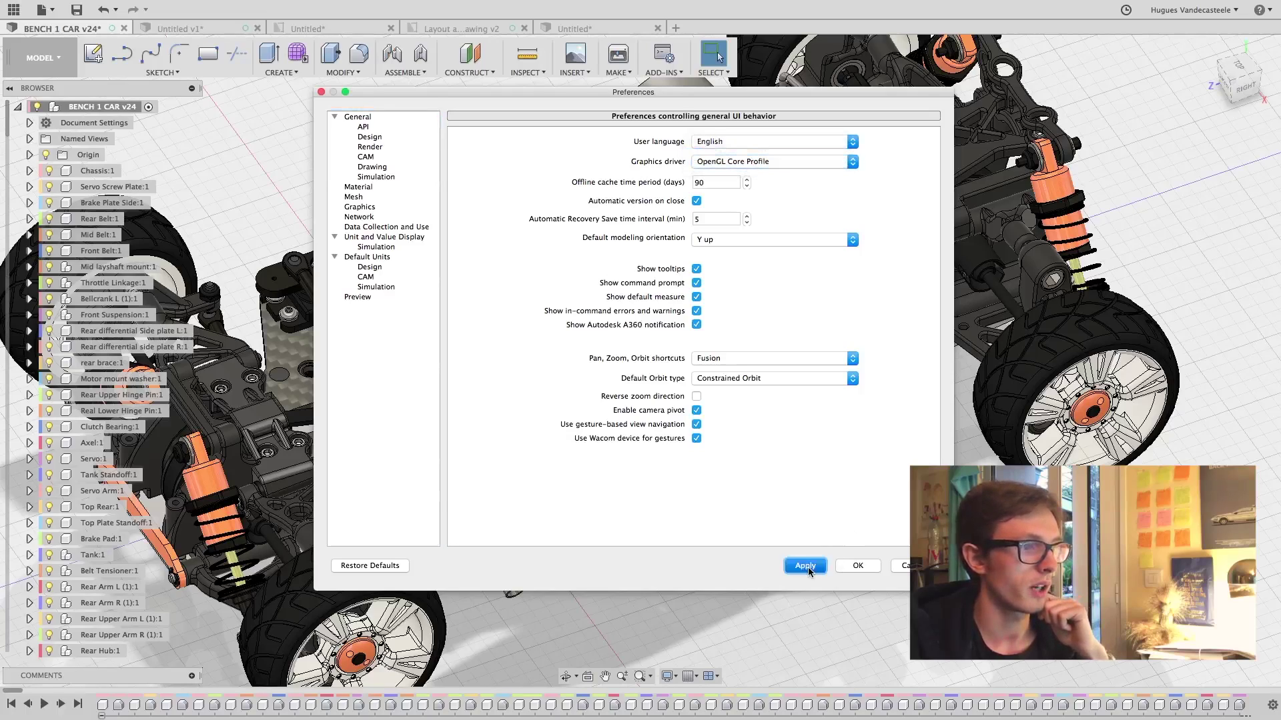
{"action": "left_click", "coordinate": [746, 378]}
{"action": "left_click", "coordinate": [857, 566]}
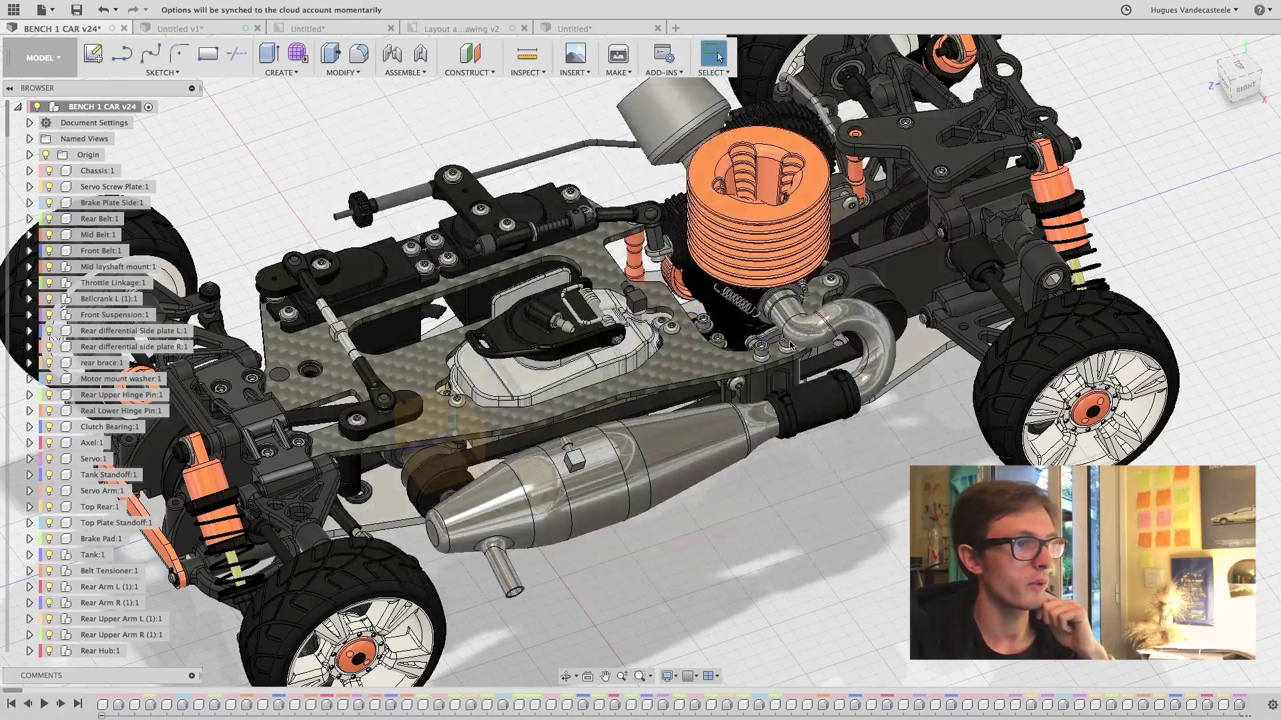
{"action": "middle_click_drag", "start_coordinate": [734, 400], "coordinate": [767, 494]}
{"action": "middle_click_drag", "start_coordinate": [742, 353], "coordinate": [844, 300]}
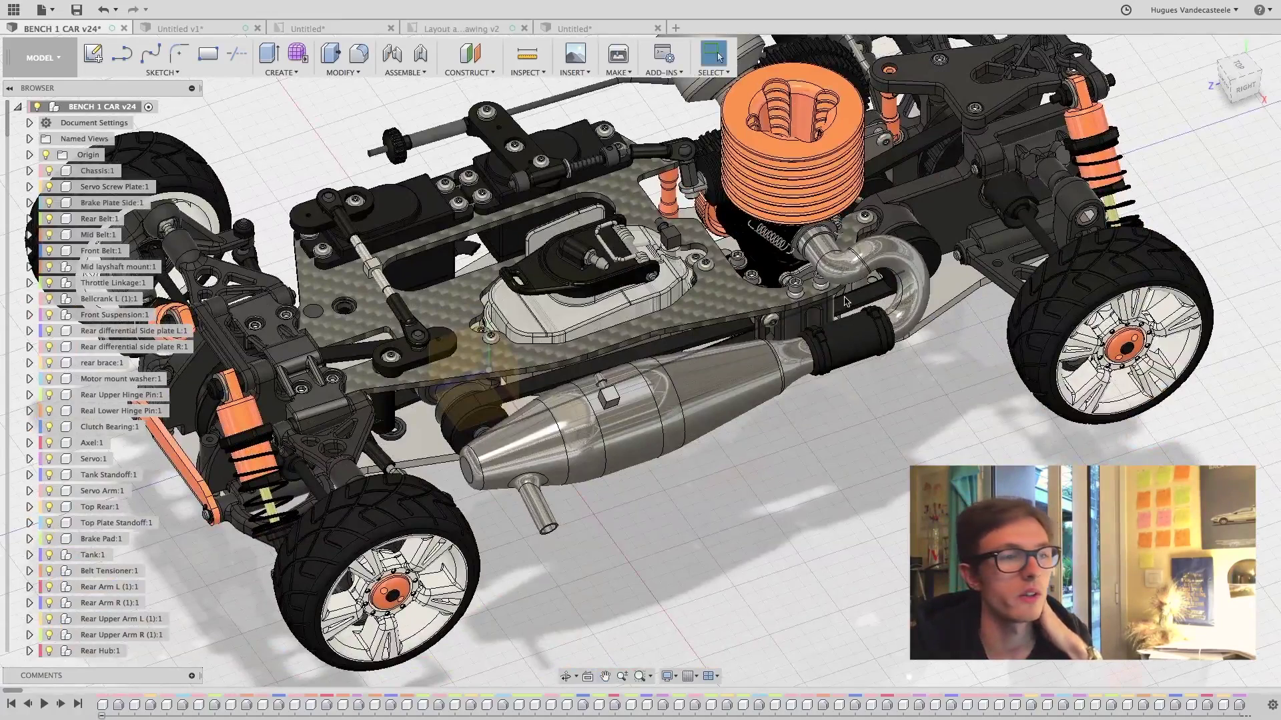
Switch to working offline and return to working online
{"action": "left_click", "coordinate": [1126, 11]}
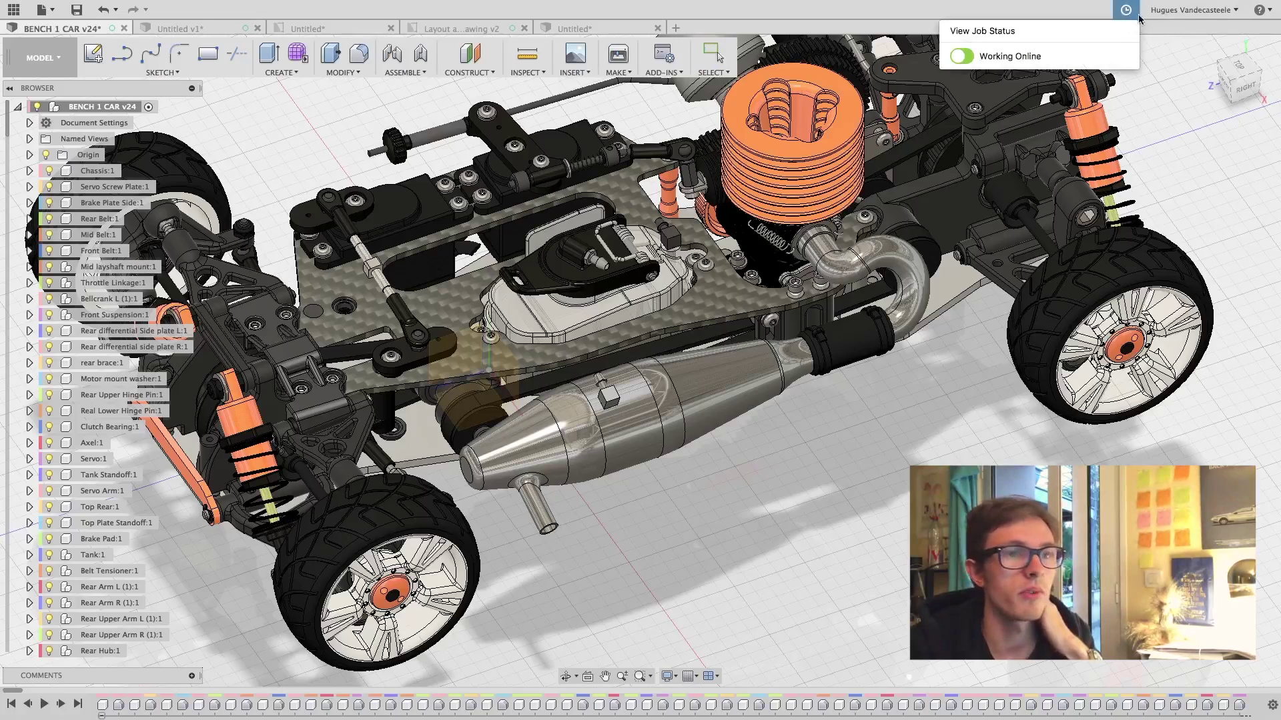
{"action": "left_click", "coordinate": [961, 56]}
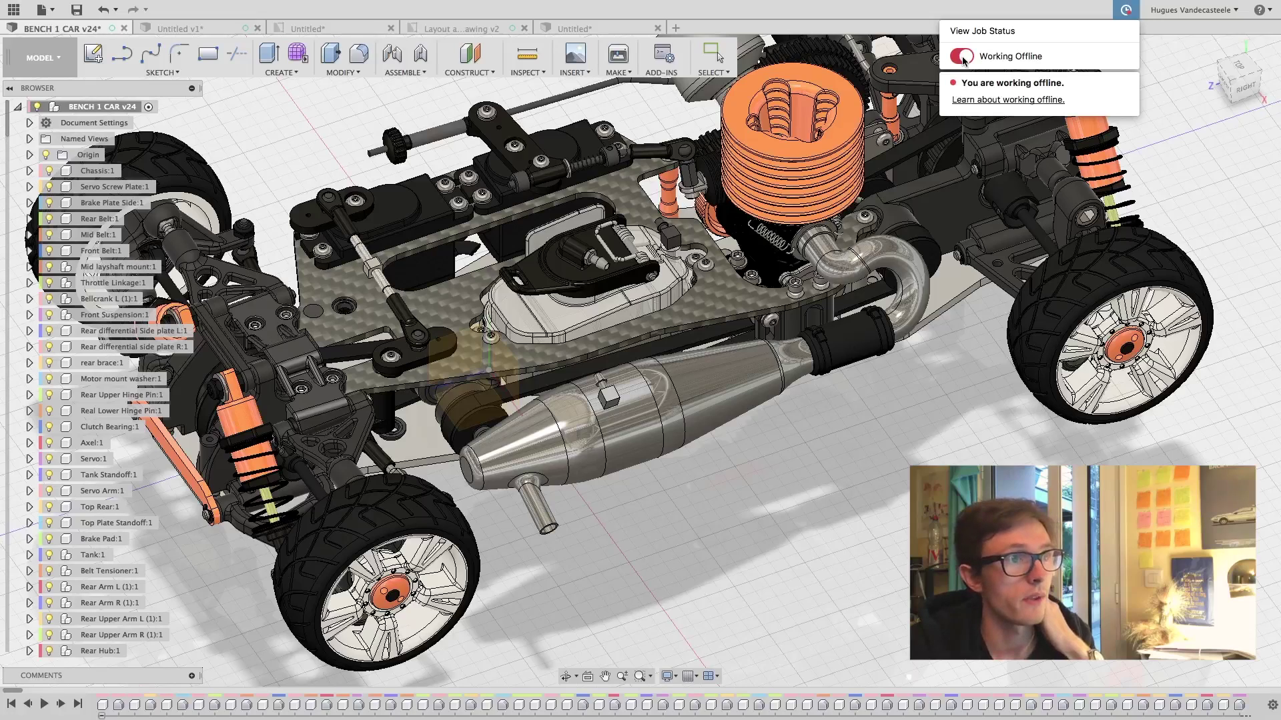
{"action": "left_click", "coordinate": [962, 57]}
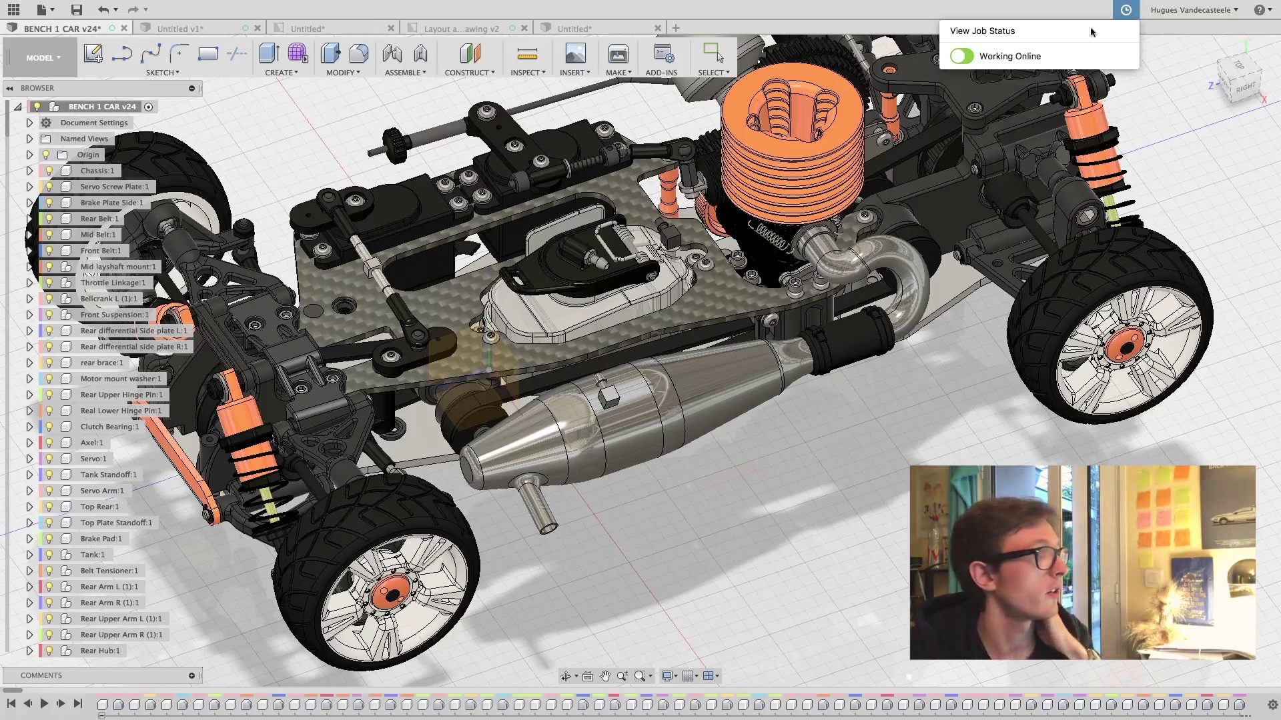
Show the data of the Projet Mécatronique 2A P2021 project and add Projet final chassis long to the offline cache
{"action": "left_click", "coordinate": [15, 13]}
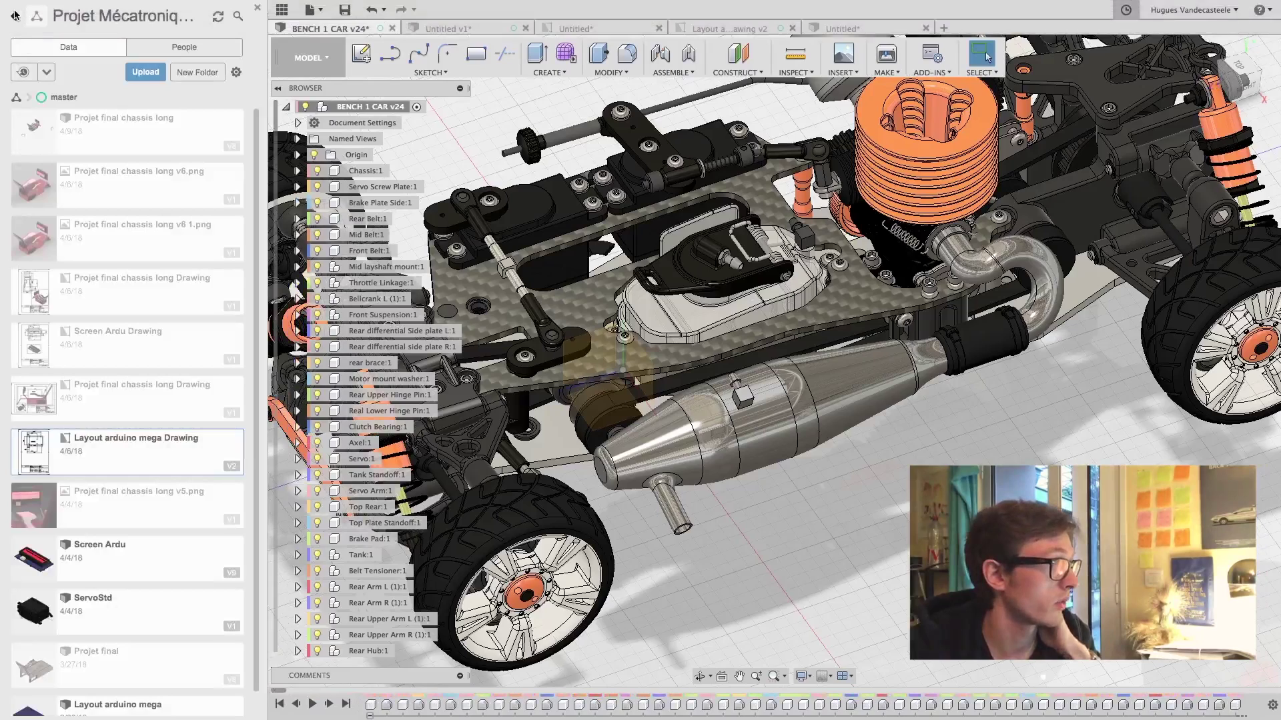
{"action": "left_click", "coordinate": [13, 16]}
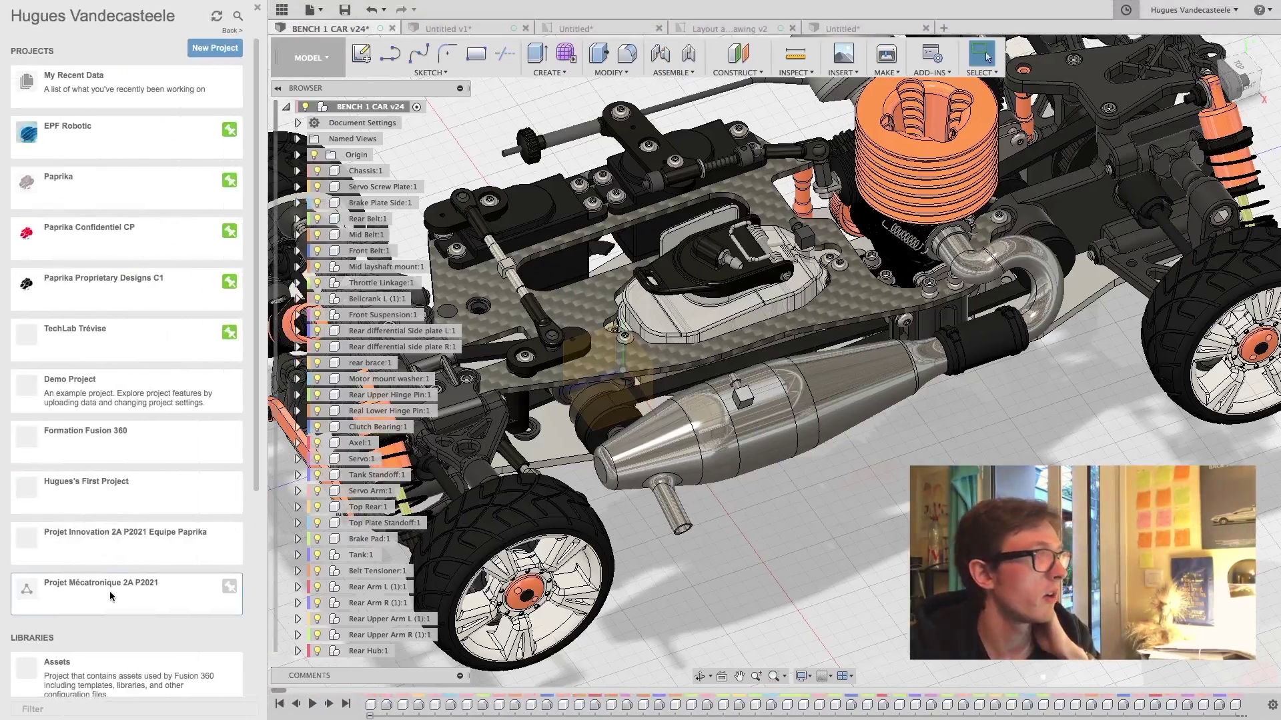
{"action": "left_click", "coordinate": [114, 657]}
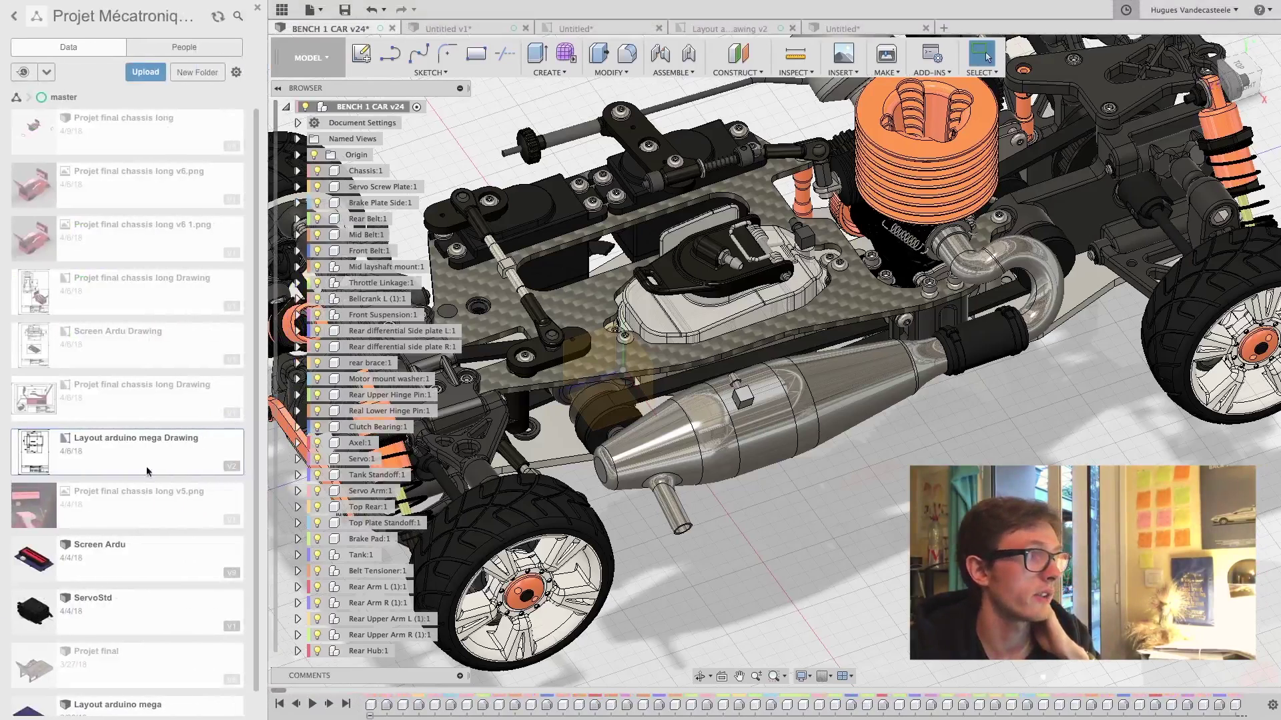
{"action": "right_click", "coordinate": [144, 133]}
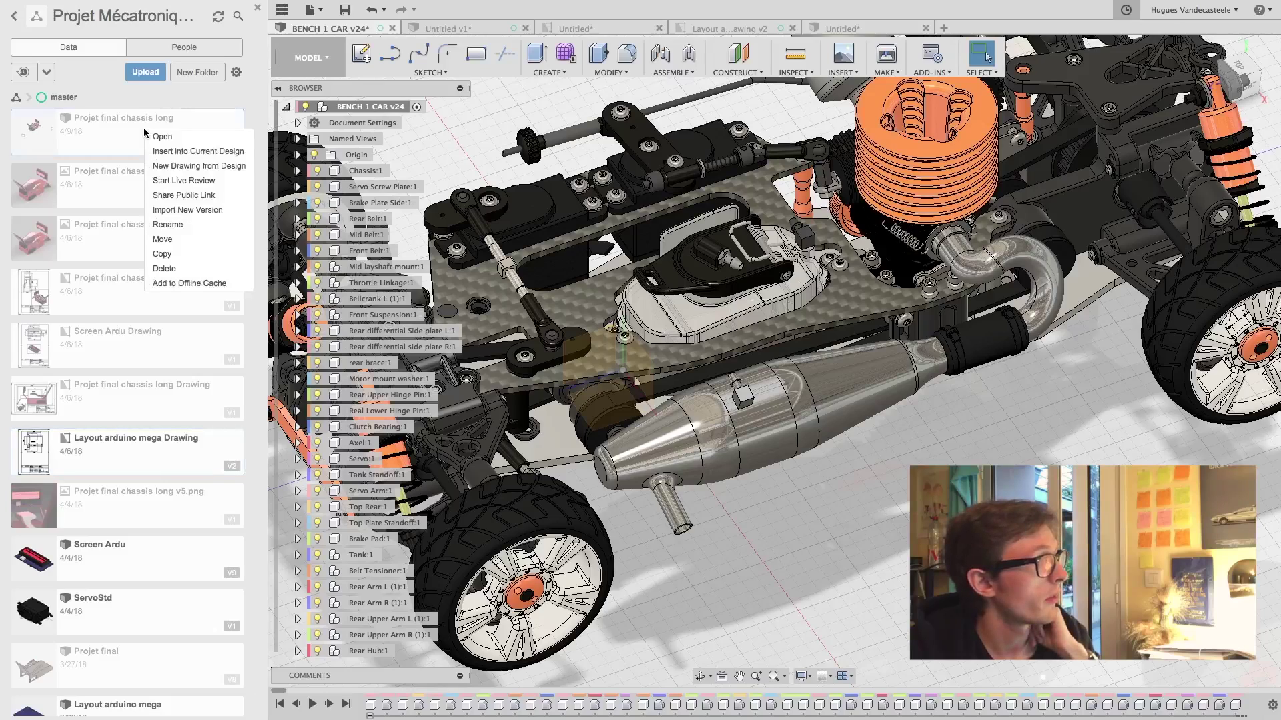
{"action": "left_click", "coordinate": [193, 283]}
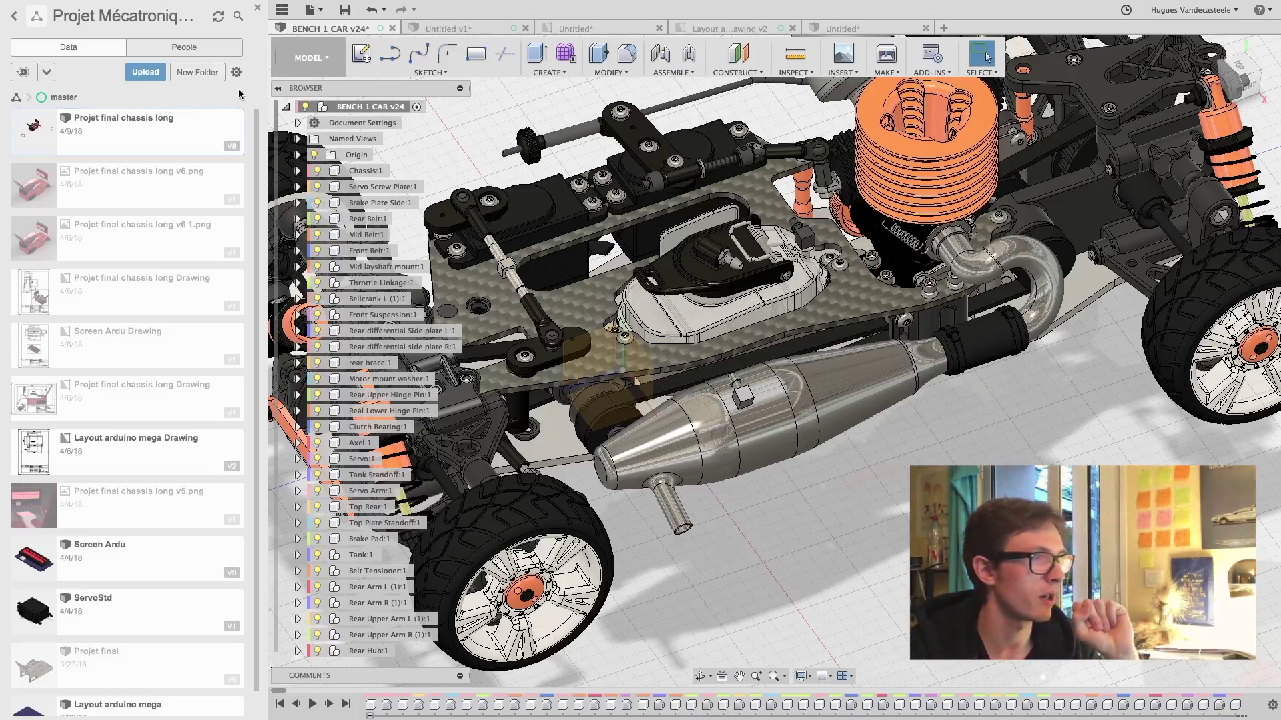
Browse to the BENCHS folder of the Paprika project and list all saved versions of BENCH 1 CAR
{"action": "left_click", "coordinate": [15, 25]}
{"action": "left_click", "coordinate": [100, 172]}
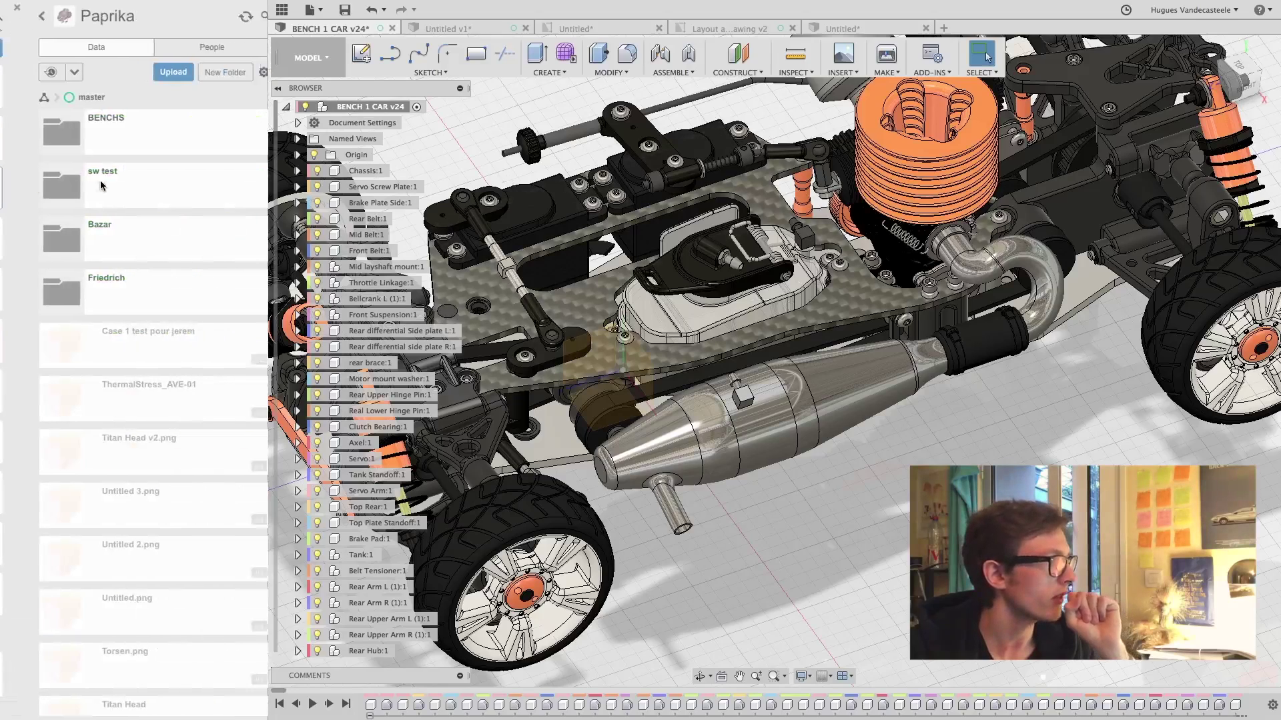
{"action": "left_click", "coordinate": [113, 138]}
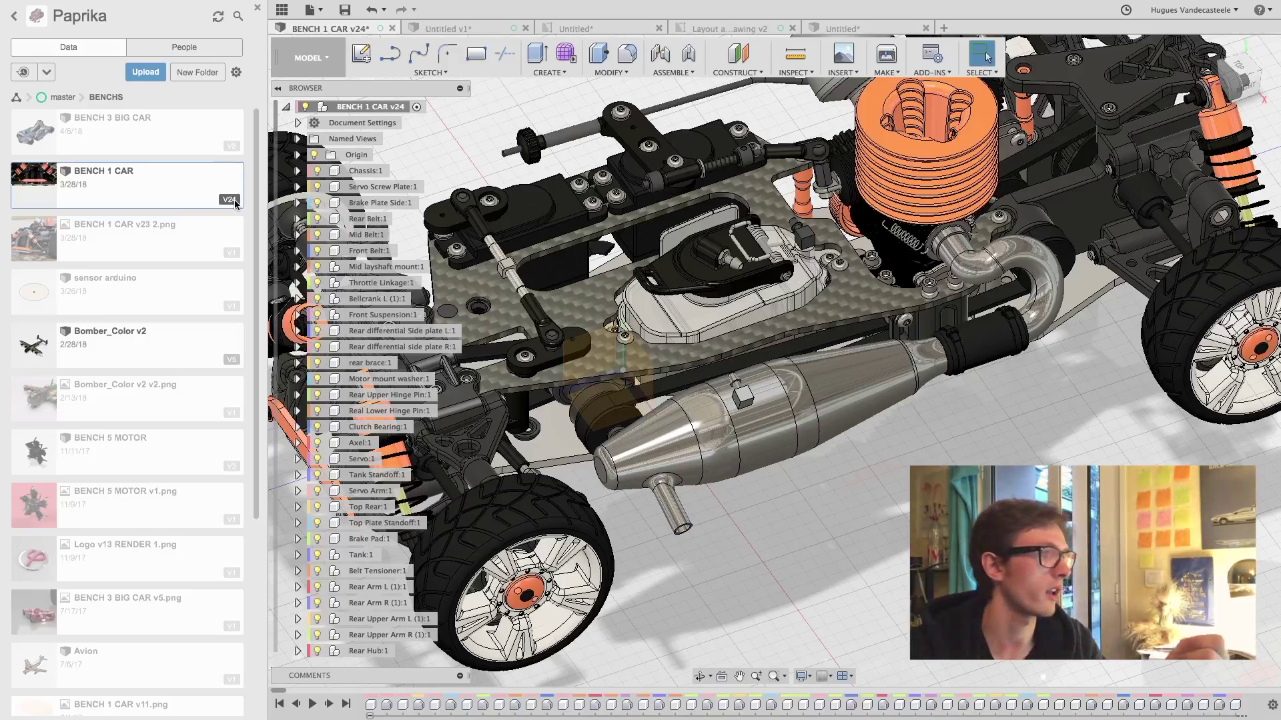
{"action": "left_click", "coordinate": [235, 204]}
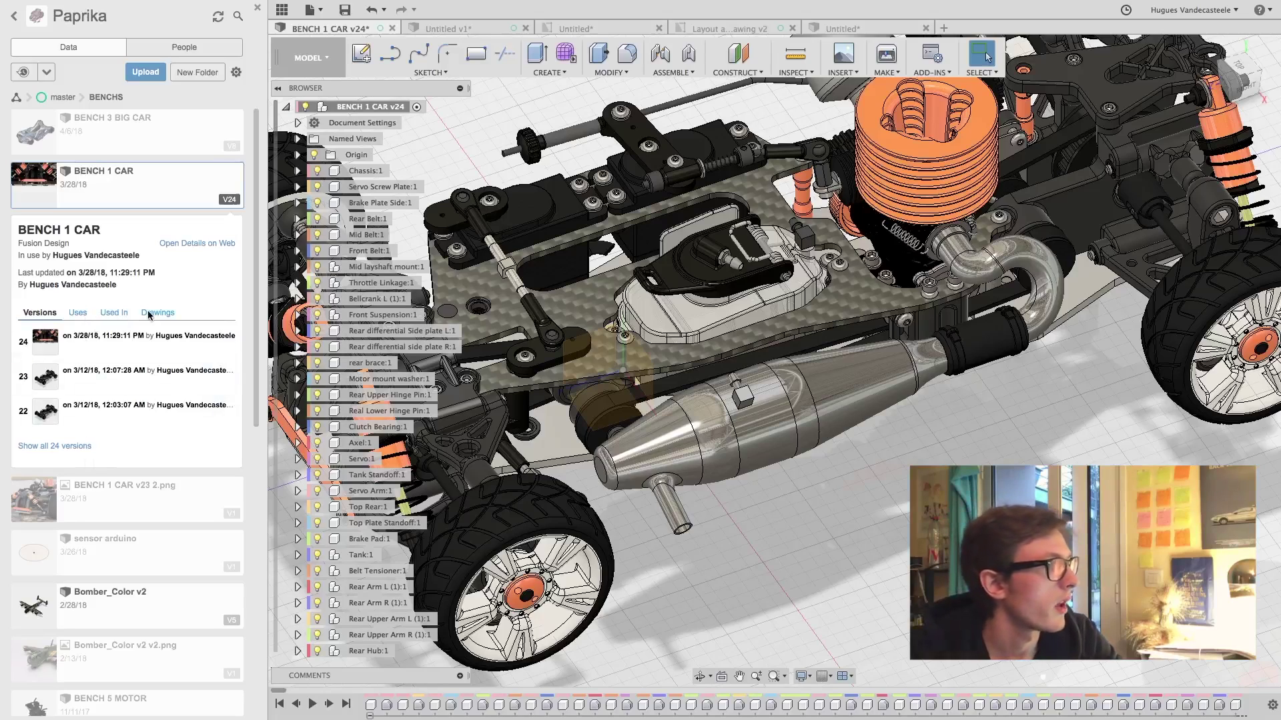
{"action": "left_click", "coordinate": [71, 446]}
{"action": "scroll", "coordinate": [141, 231], "scroll_direction": "down", "scroll_amount": 5}
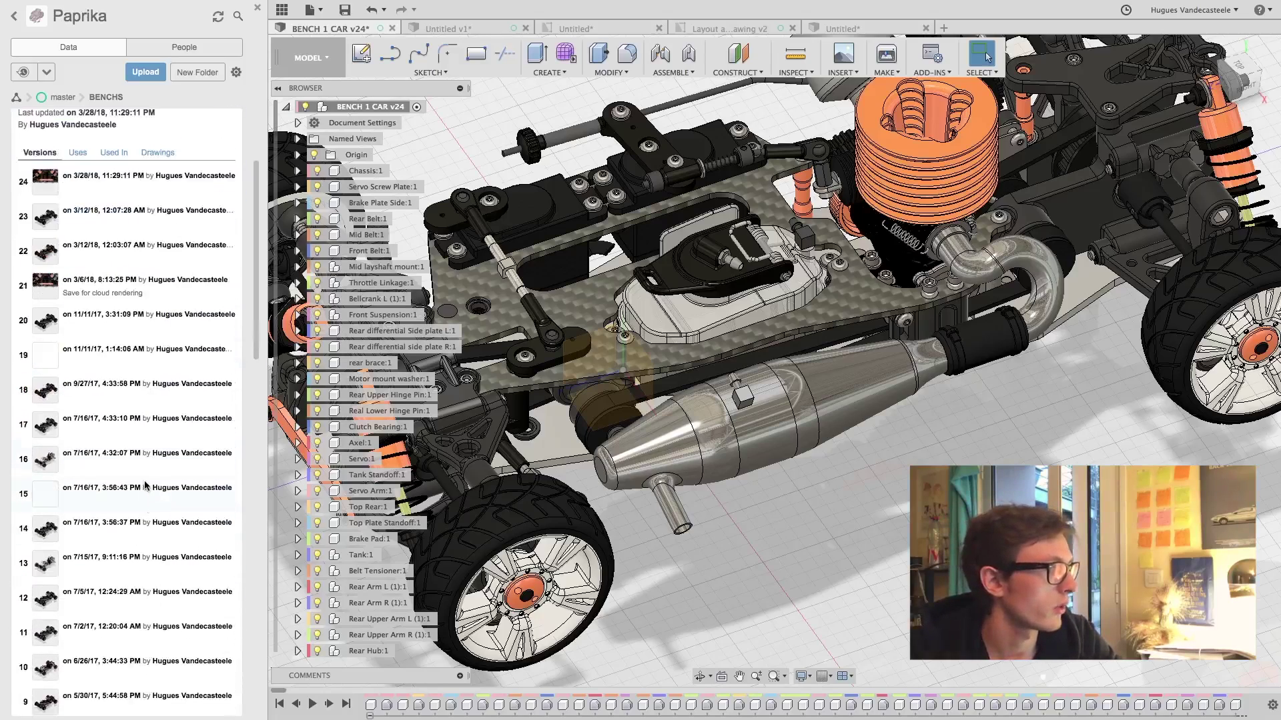
{"action": "scroll", "coordinate": [185, 367], "scroll_direction": "up", "scroll_amount": 5}
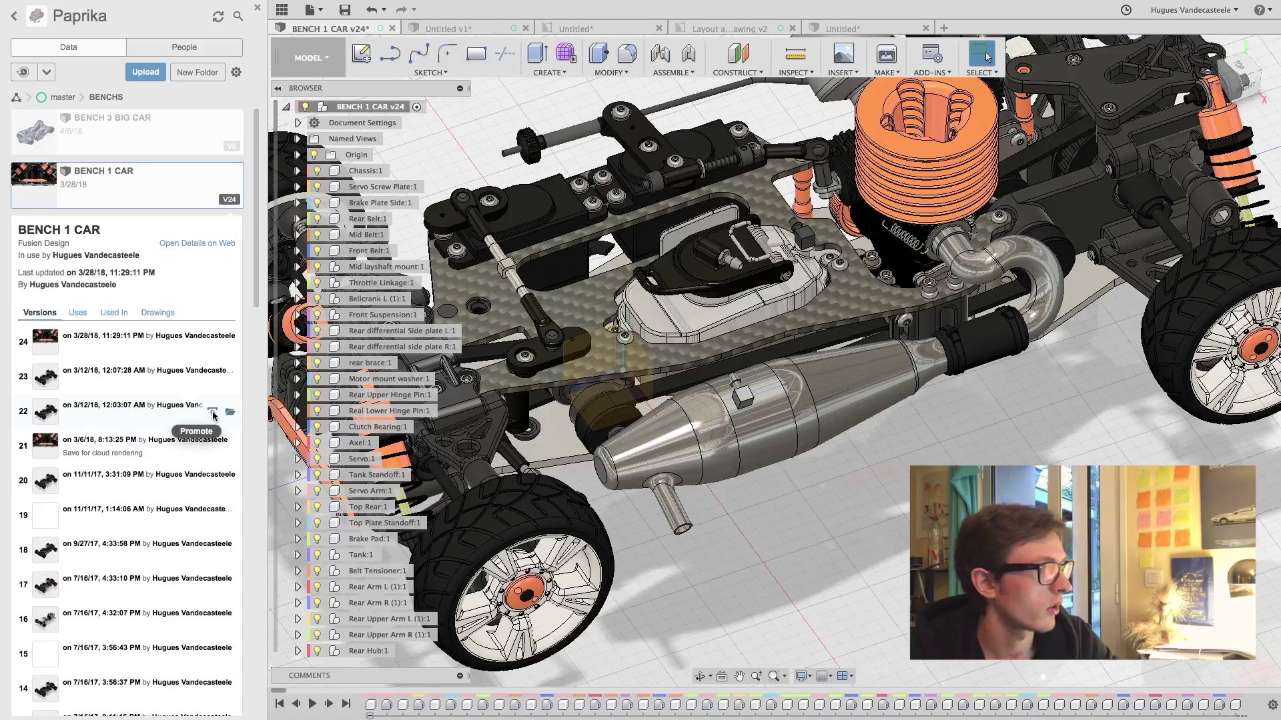
Promote version 22 of BENCH 1 CAR to the current version and hide the project data
{"action": "left_click", "coordinate": [214, 414]}
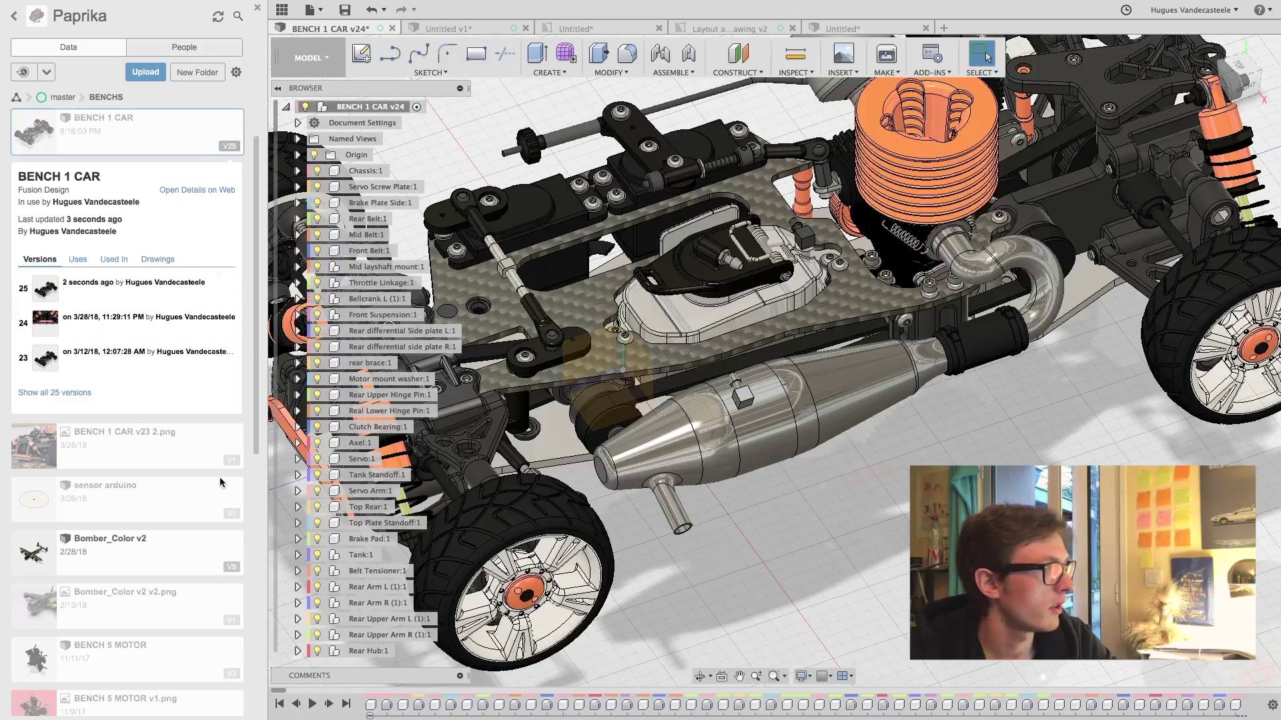
{"action": "scroll", "coordinate": [140, 473], "scroll_direction": "up", "scroll_amount": 1}
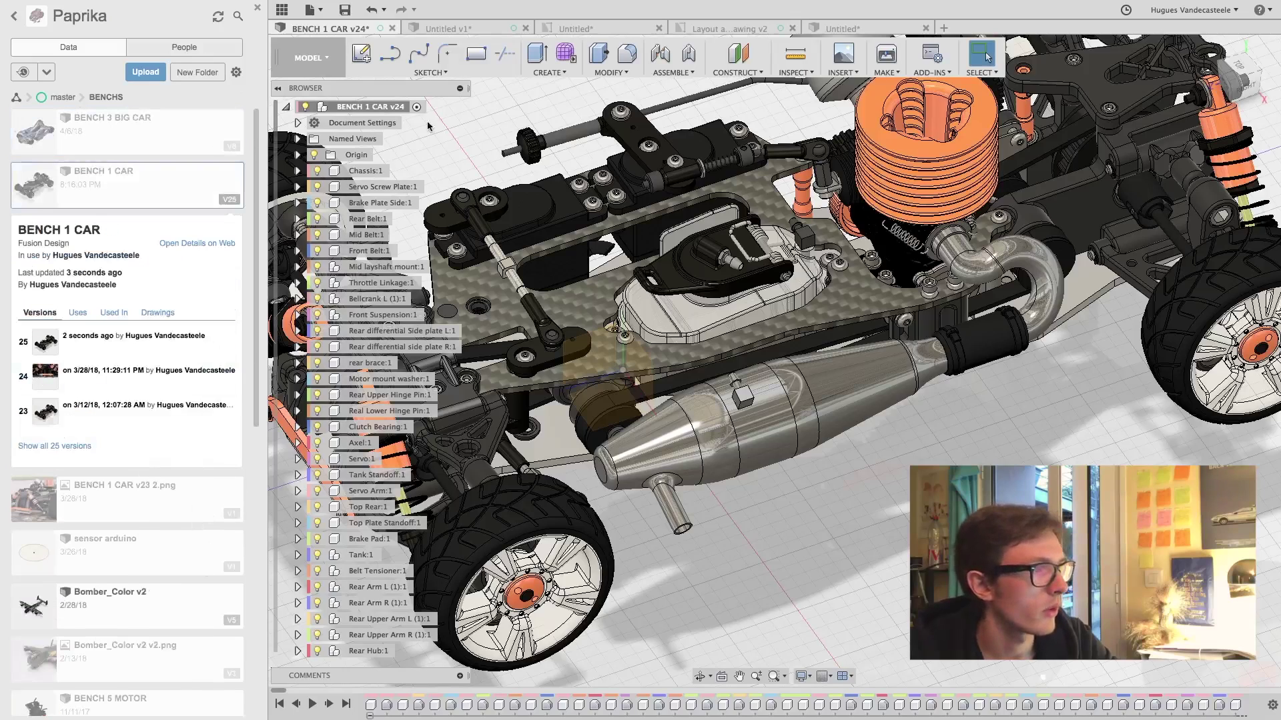
{"action": "left_click", "coordinate": [282, 9]}
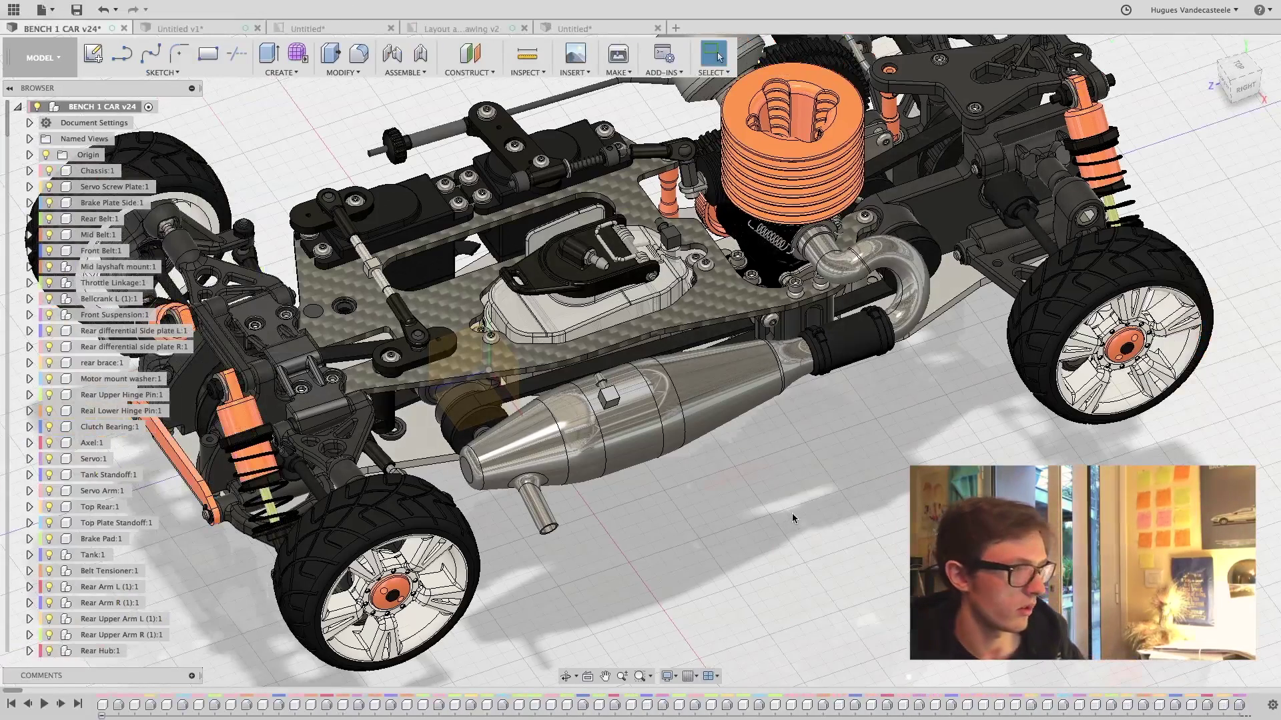
Review the display settings of the car model and turn off the layout grid
{"action": "middle_click_drag", "start_coordinate": [814, 532], "coordinate": [878, 508], "text": "shift"}
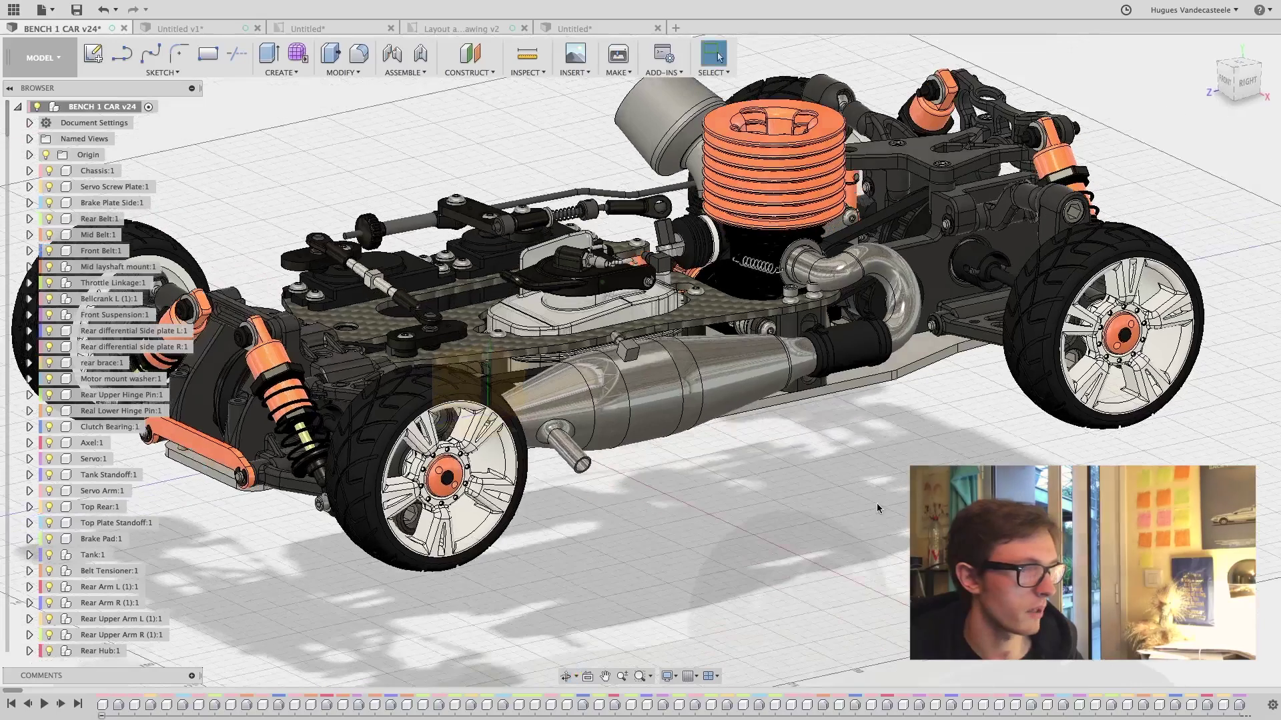
{"action": "left_click", "coordinate": [667, 677]}
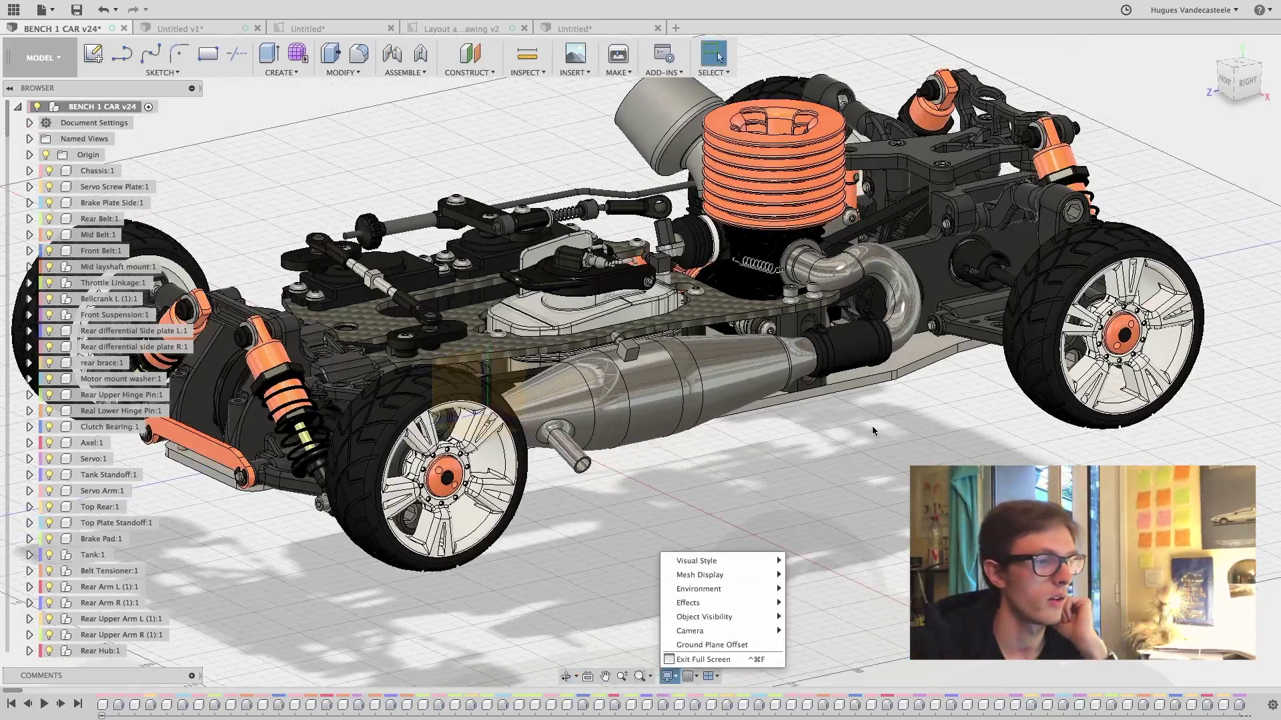
{"action": "mouse_move", "coordinate": [701, 603]}
{"action": "left_click", "coordinate": [688, 676]}
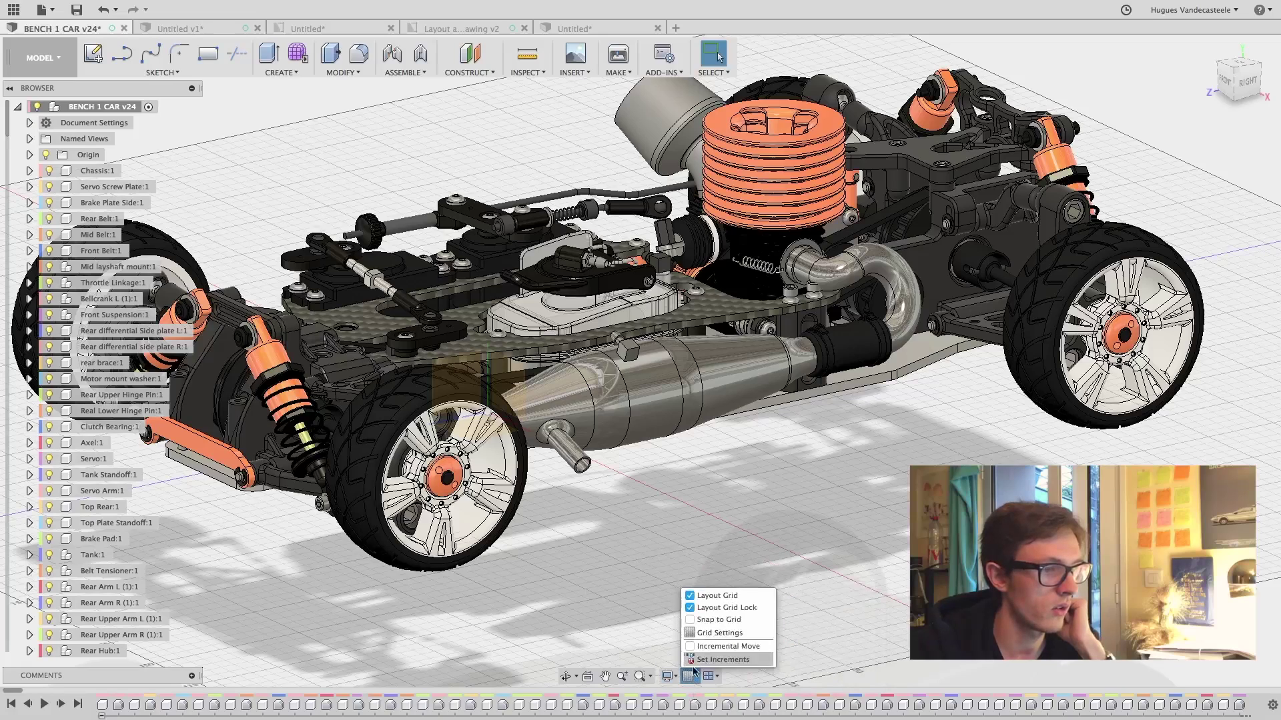
{"action": "left_click", "coordinate": [691, 595]}
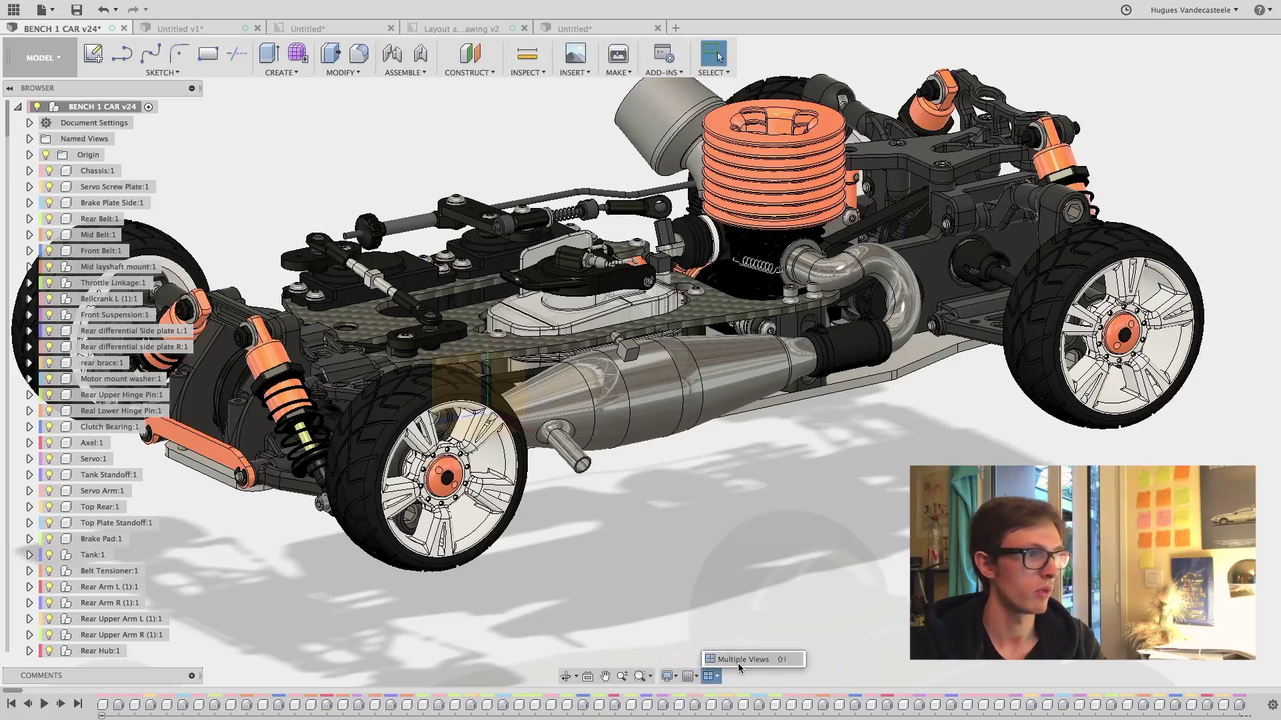
Switch the car model to Multiple Views and try moving and rotating the model in individual views
{"action": "left_click", "coordinate": [738, 662]}
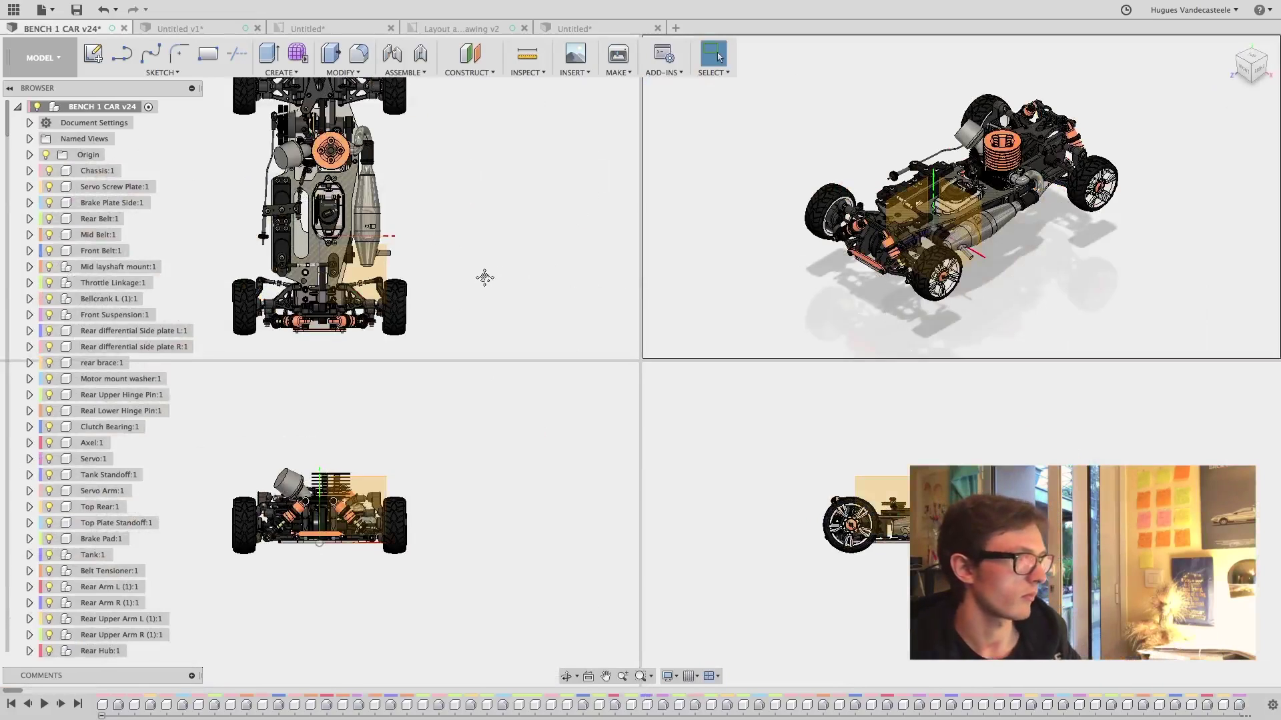
{"action": "middle_click_drag", "start_coordinate": [518, 261], "coordinate": [380, 214]}
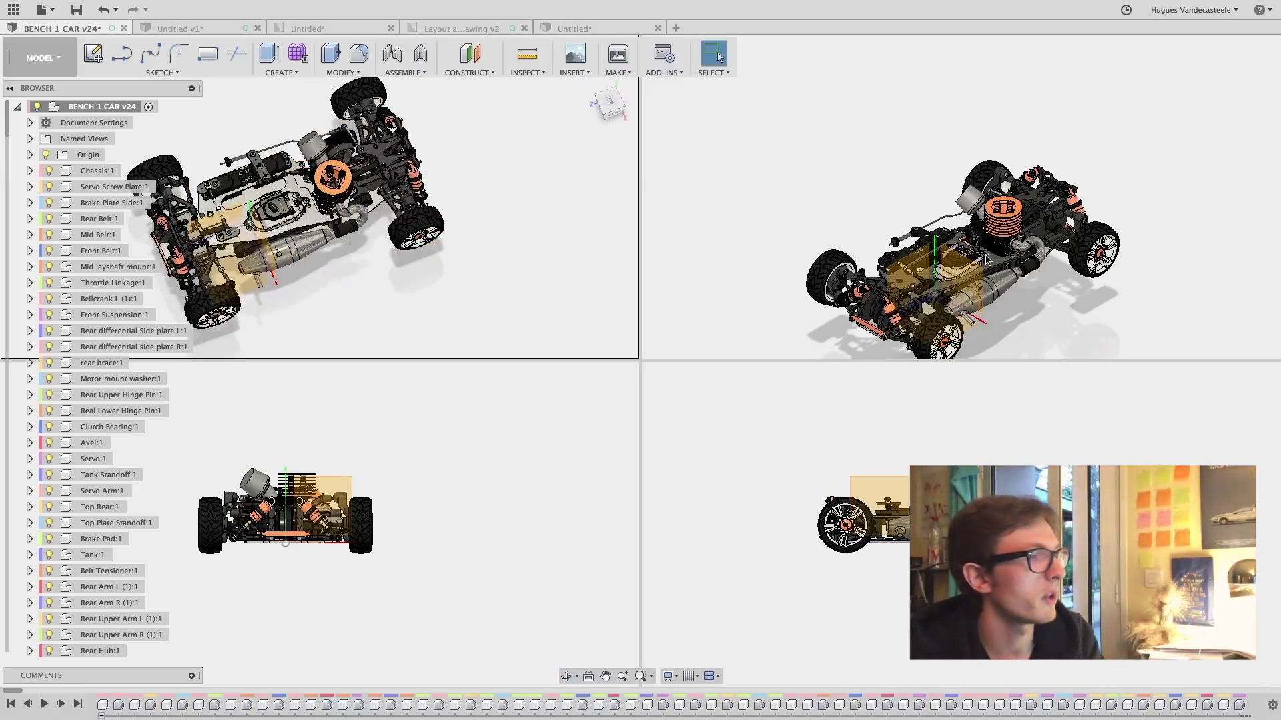
{"action": "middle_click_drag", "start_coordinate": [986, 259], "coordinate": [986, 260], "text": "shift"}
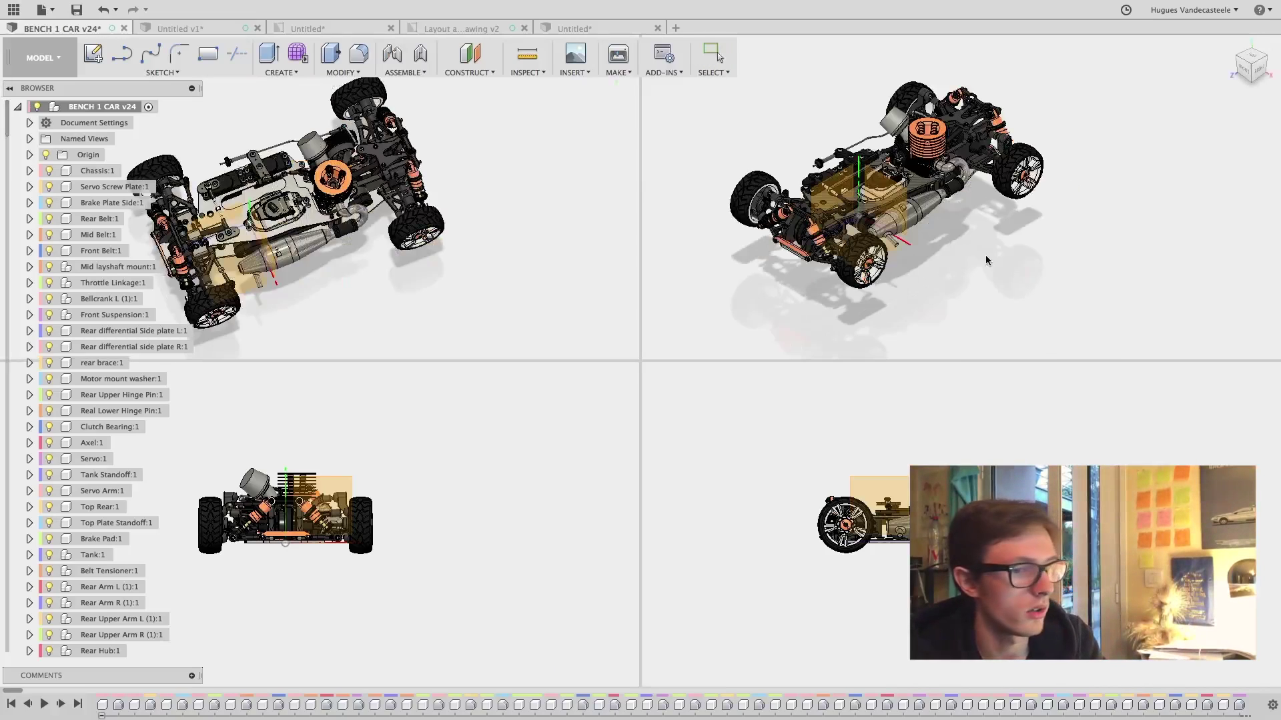
{"action": "key", "text": "Escape"}
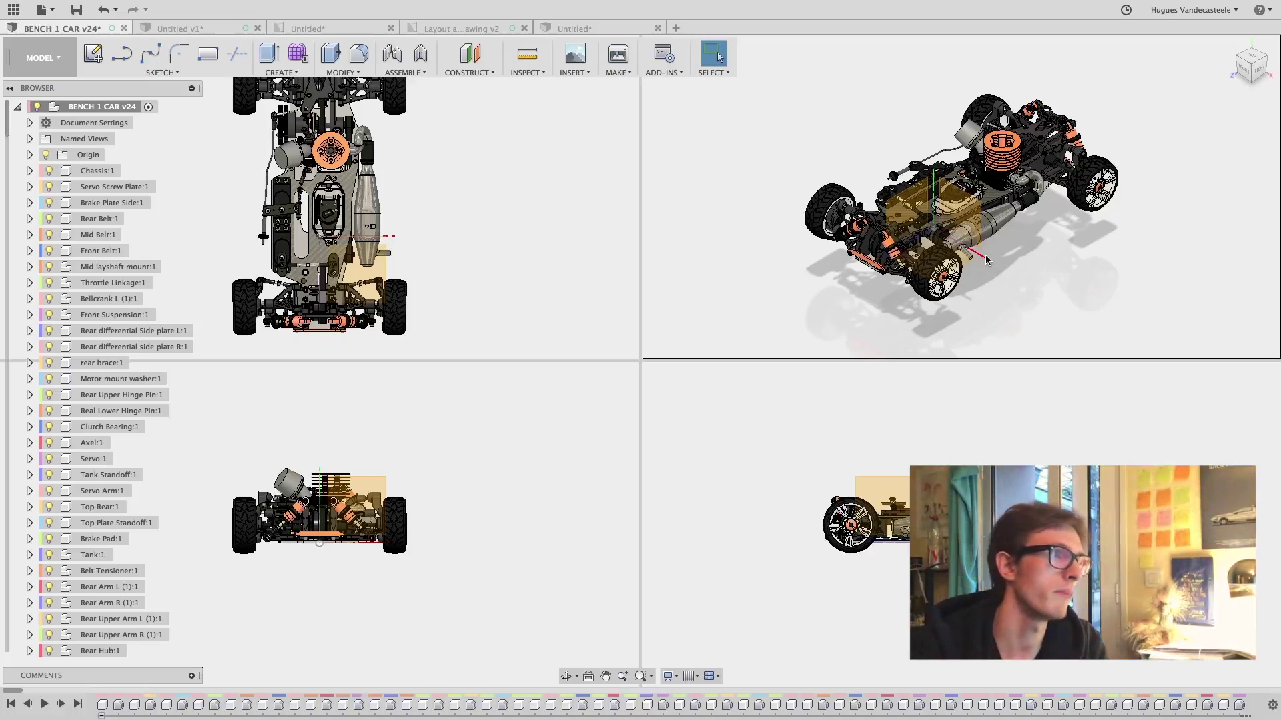
Switch to the Untitled v1 design and review the commands available for Component2 and for the whole design
{"action": "left_click", "coordinate": [296, 30]}
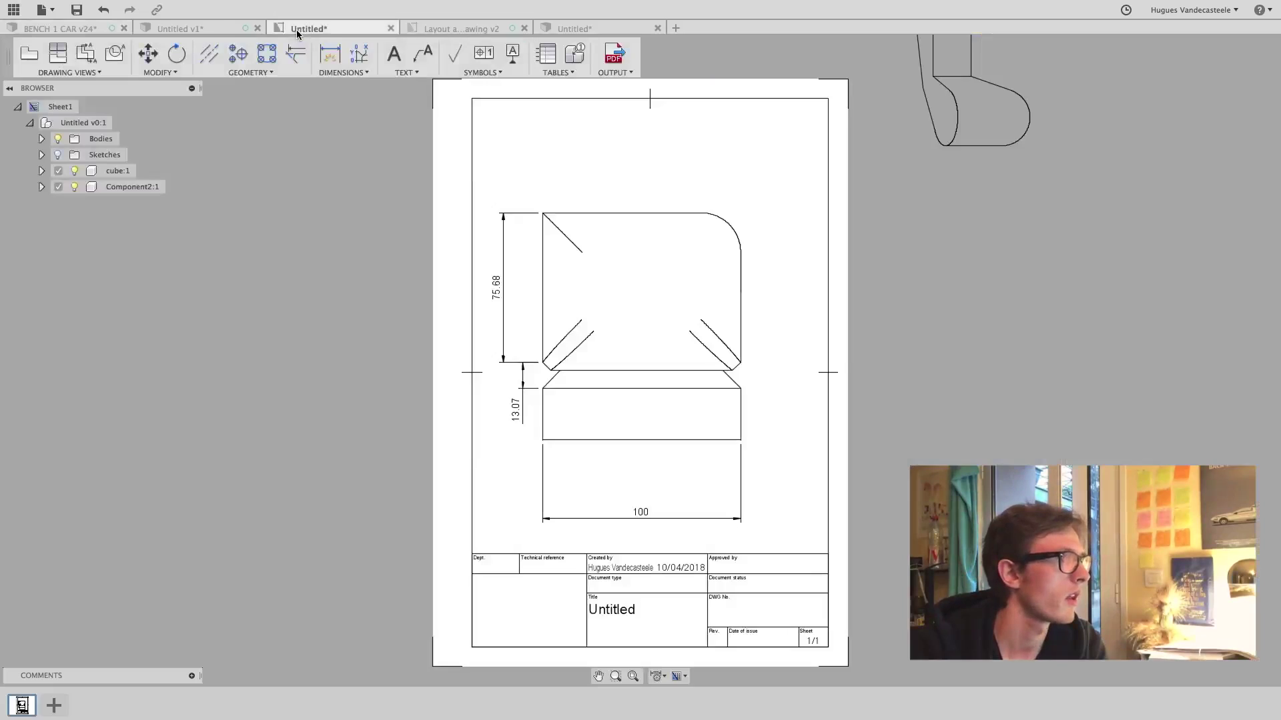
{"action": "left_click", "coordinate": [184, 30]}
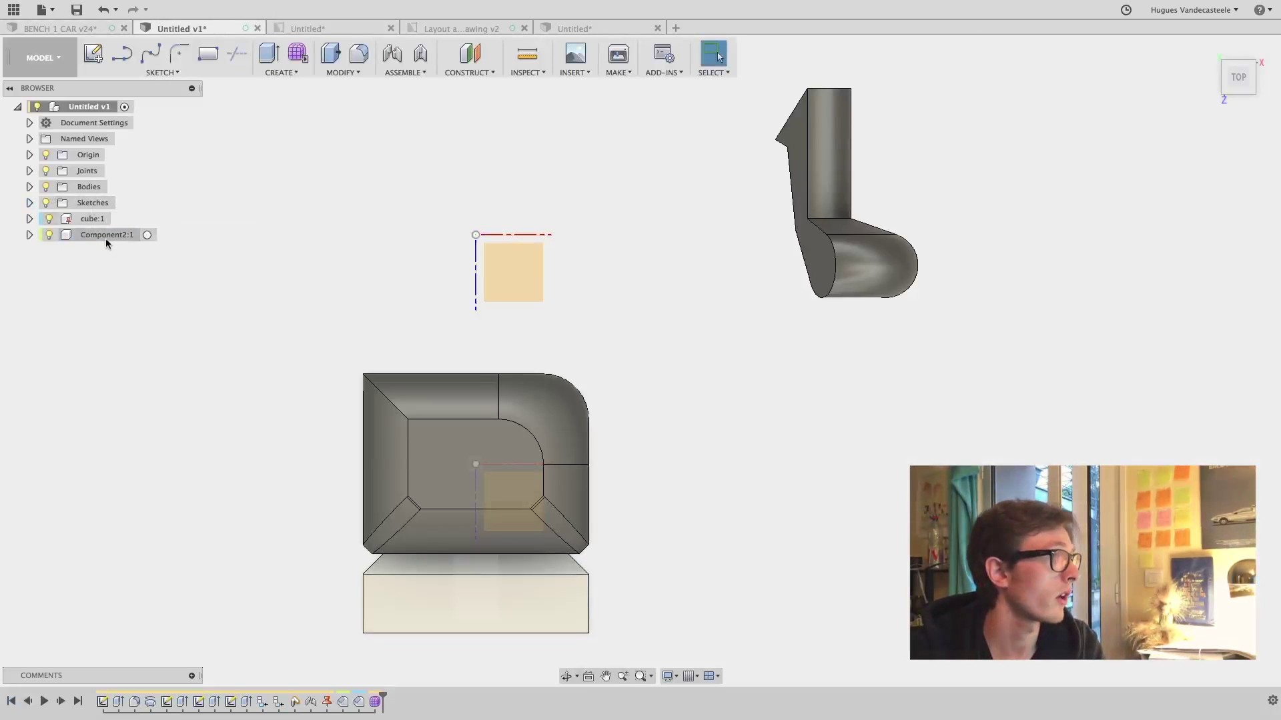
{"action": "right_click", "coordinate": [102, 236]}
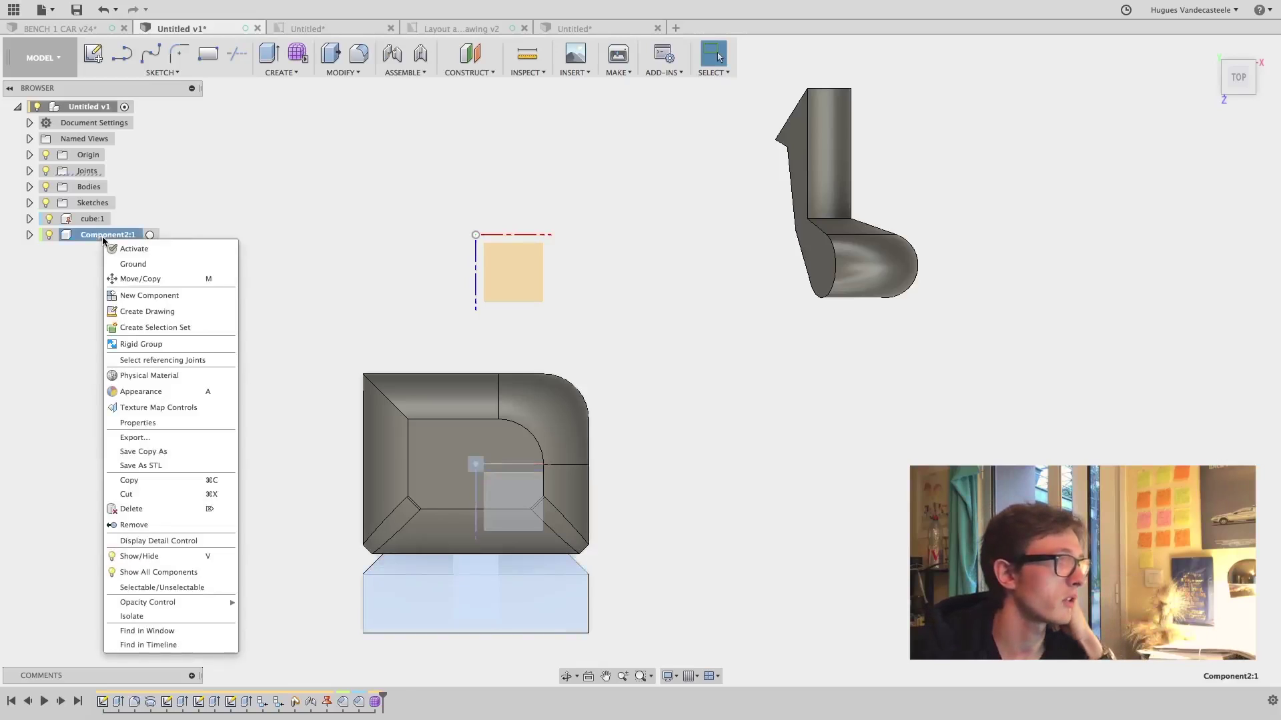
{"action": "right_click", "coordinate": [92, 111]}
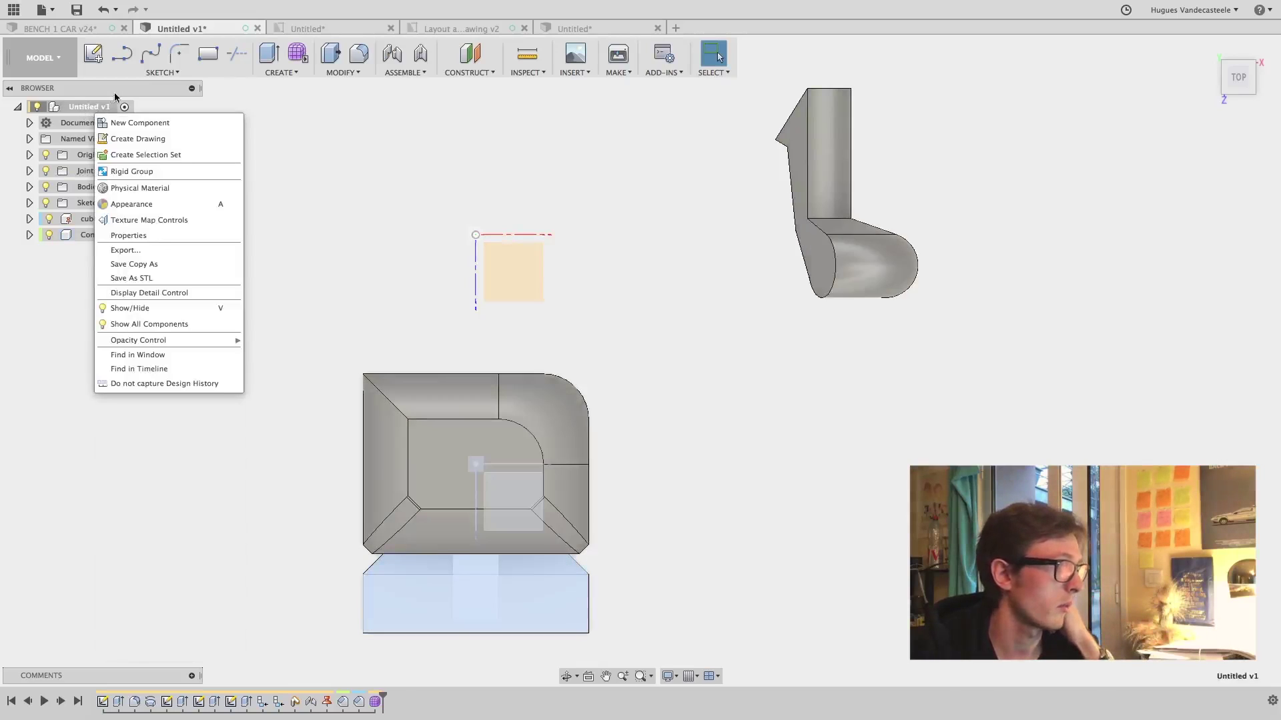
{"action": "right_click", "coordinate": [83, 108]}
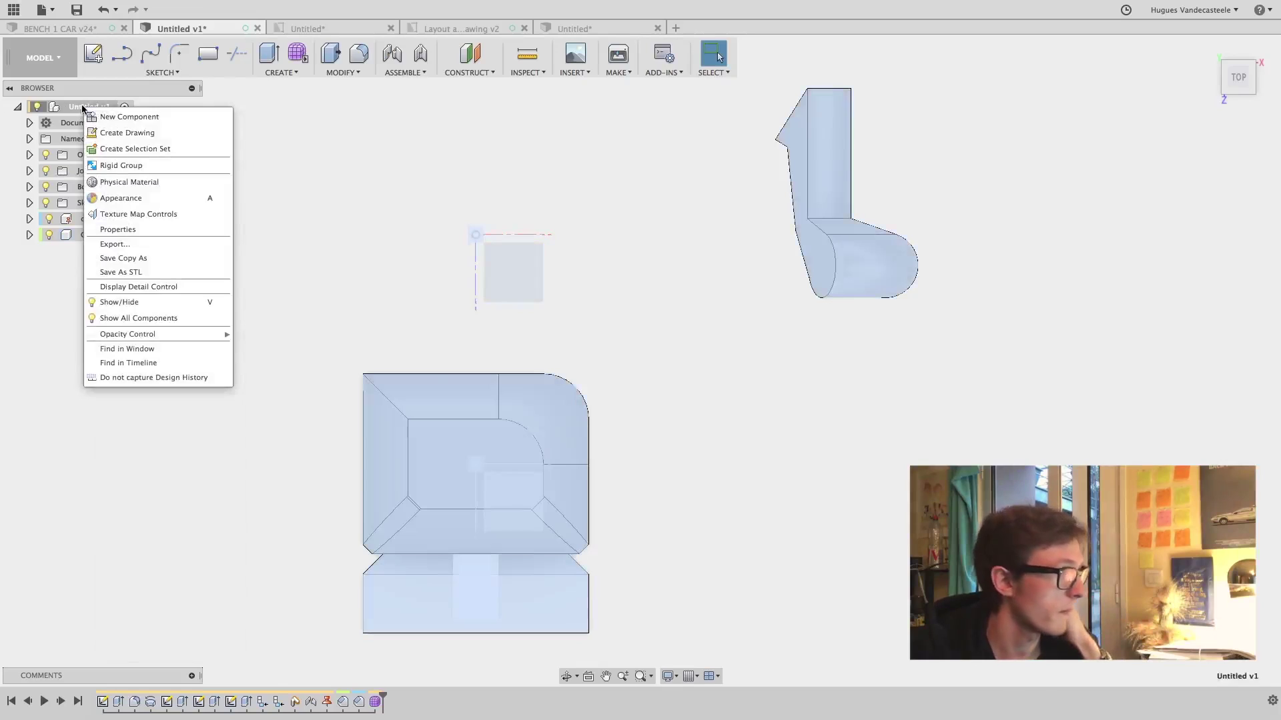
{"action": "left_click", "coordinate": [78, 234]}
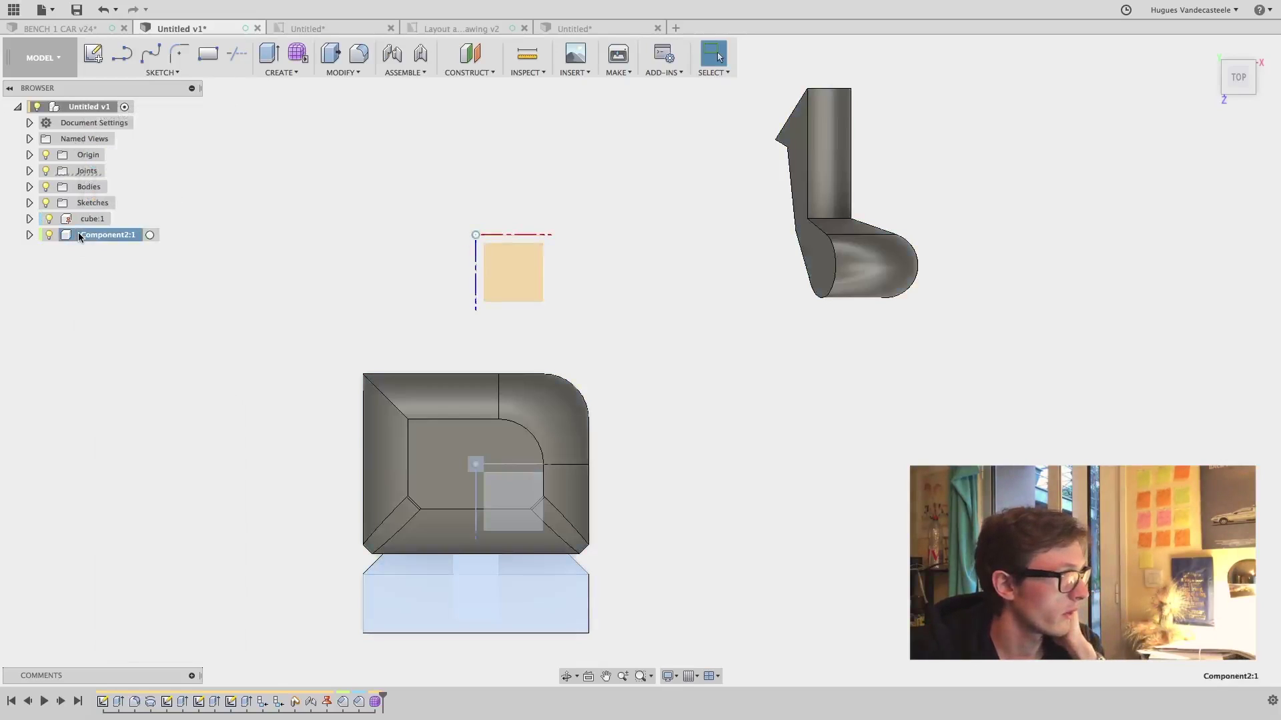
Try Save As STL from Component2, preview the cube's mesh at Low refinement instead, and cancel the export
{"action": "right_click", "coordinate": [93, 235]}
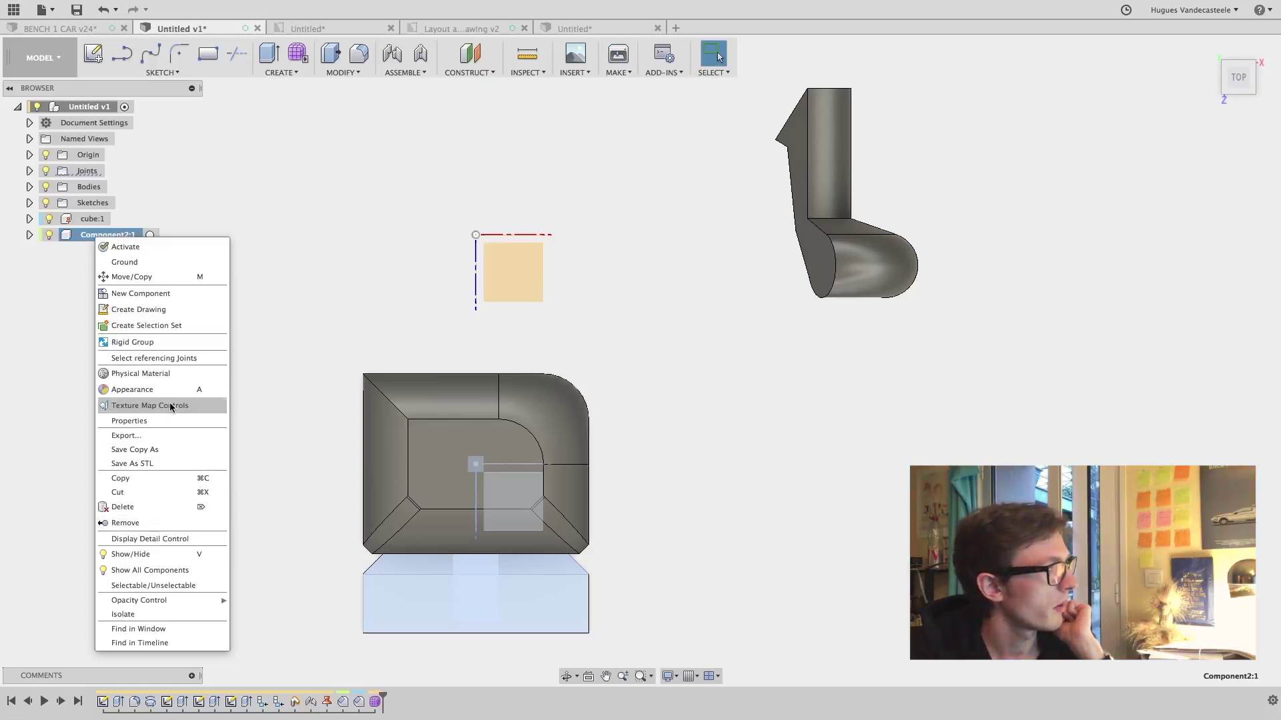
{"action": "left_click", "coordinate": [145, 464]}
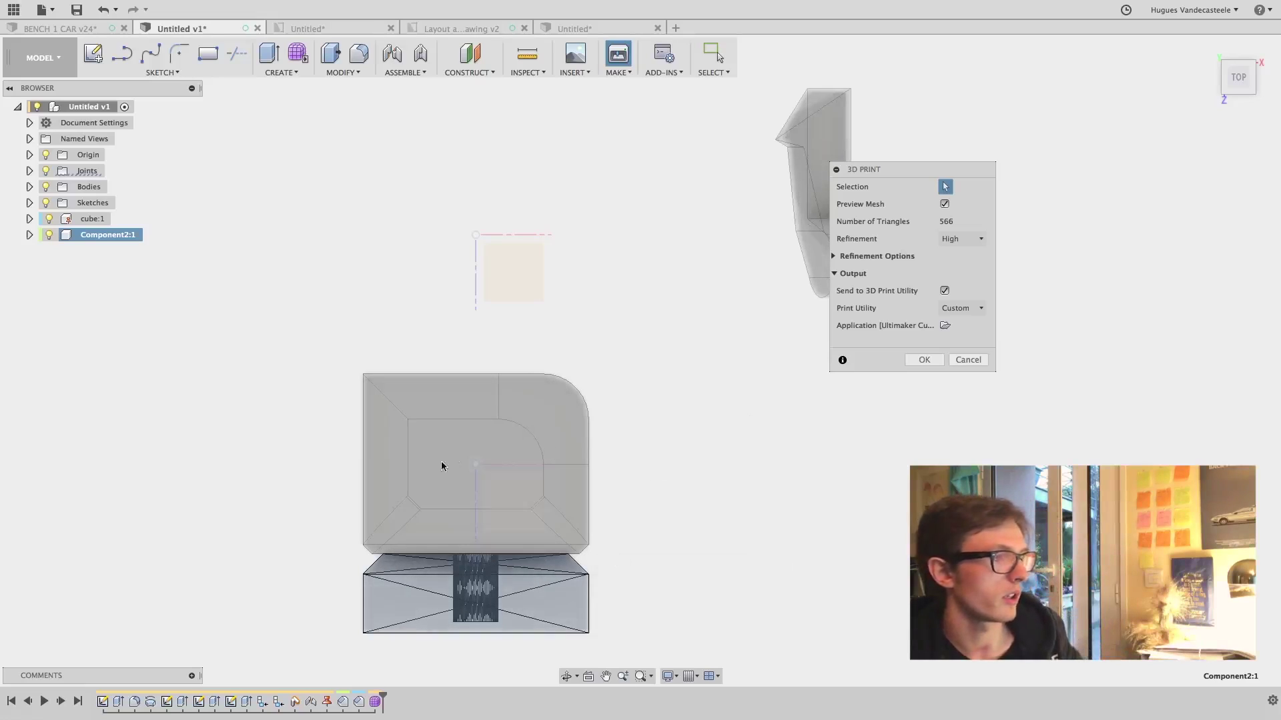
{"action": "left_click", "coordinate": [556, 382]}
{"action": "middle_click_drag", "start_coordinate": [556, 382], "coordinate": [567, 414], "text": "shift"}
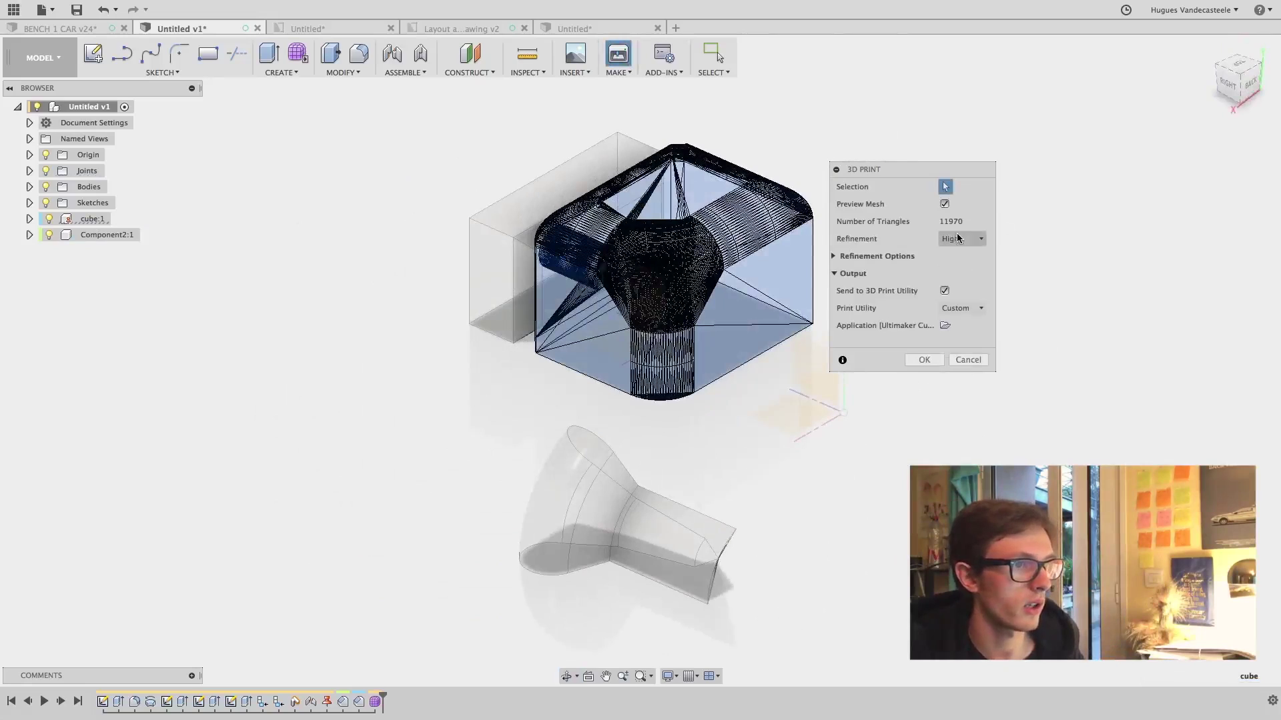
{"action": "left_click", "coordinate": [961, 239]}
{"action": "key", "text": "Up"}
{"action": "key", "text": "Up"}
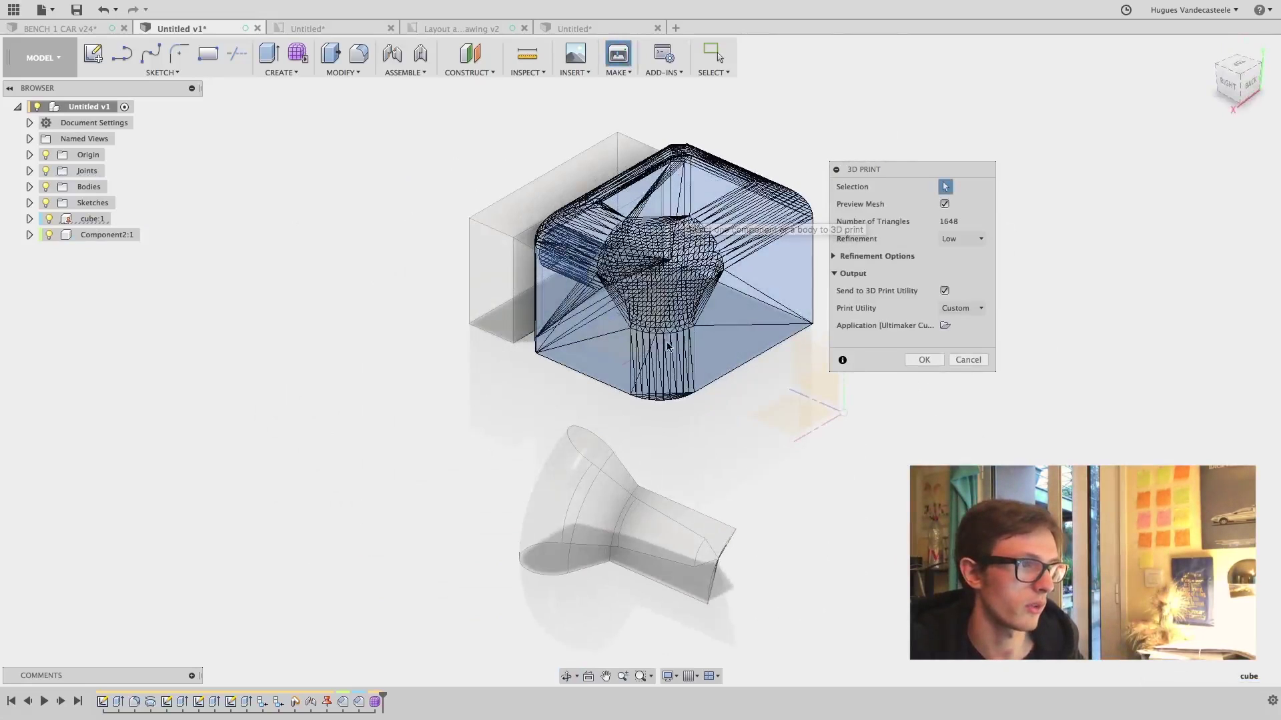
{"action": "scroll", "coordinate": [603, 343], "scroll_direction": "up", "scroll_amount": 10}
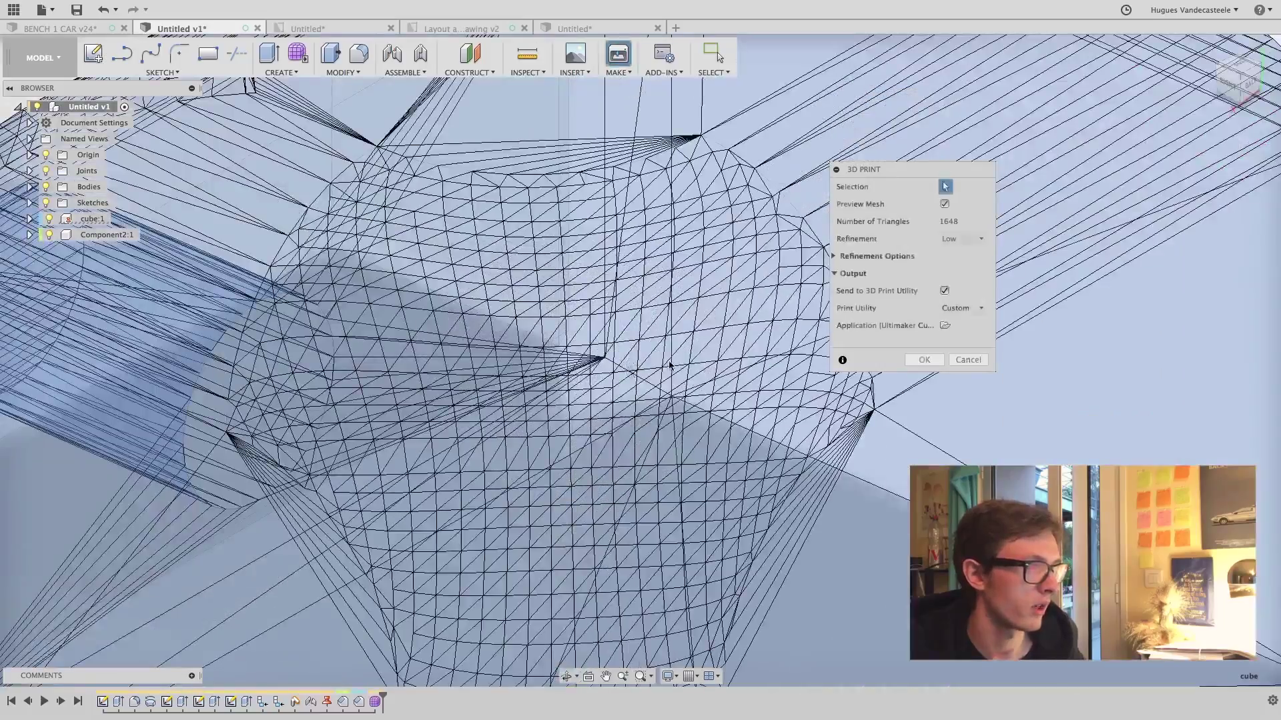
{"action": "middle_click_drag", "start_coordinate": [669, 364], "coordinate": [787, 337], "text": "shift"}
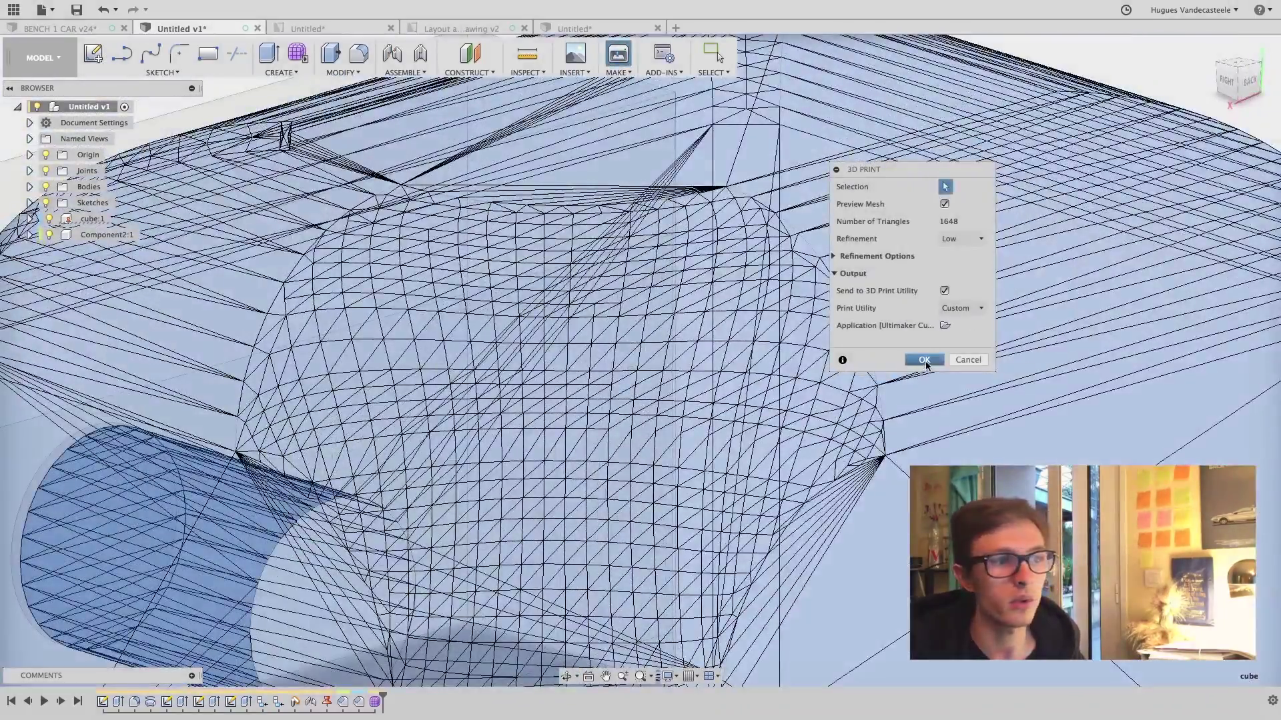
{"action": "left_click", "coordinate": [968, 360]}
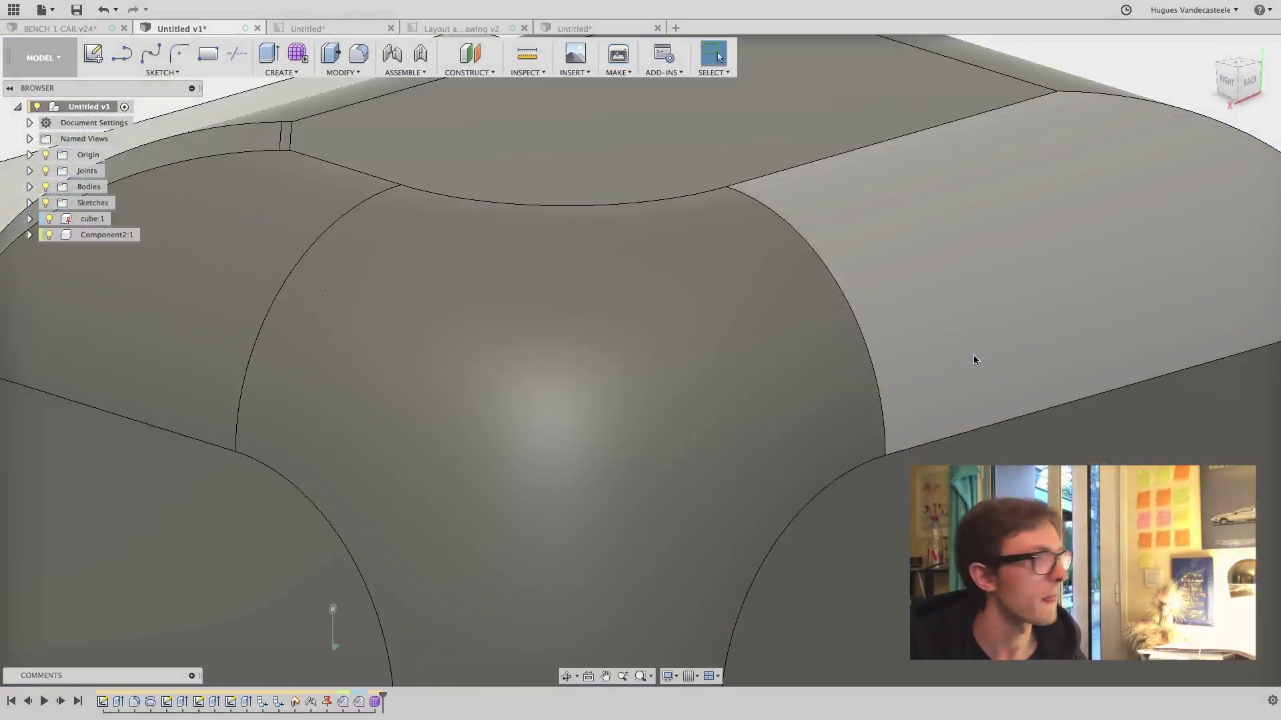
{"action": "scroll", "coordinate": [973, 360], "scroll_direction": "down", "scroll_amount": 10}
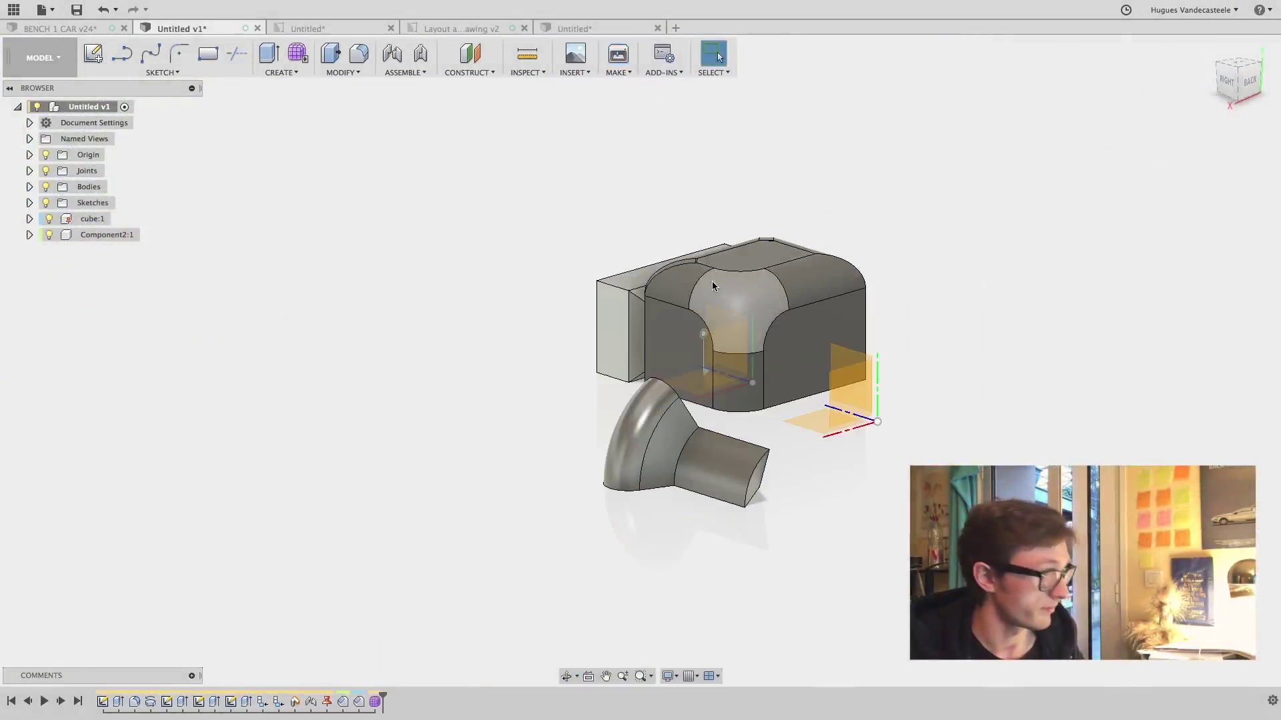
{"action": "mouse_move", "coordinate": [711, 281]}
{"action": "middle_mouse_down", "text": "shift"}
{"action": "mouse_move", "coordinate": [687, 280]}
{"action": "mouse_move", "coordinate": [932, 274]}
{"action": "middle_mouse_up", "text": "shift"}
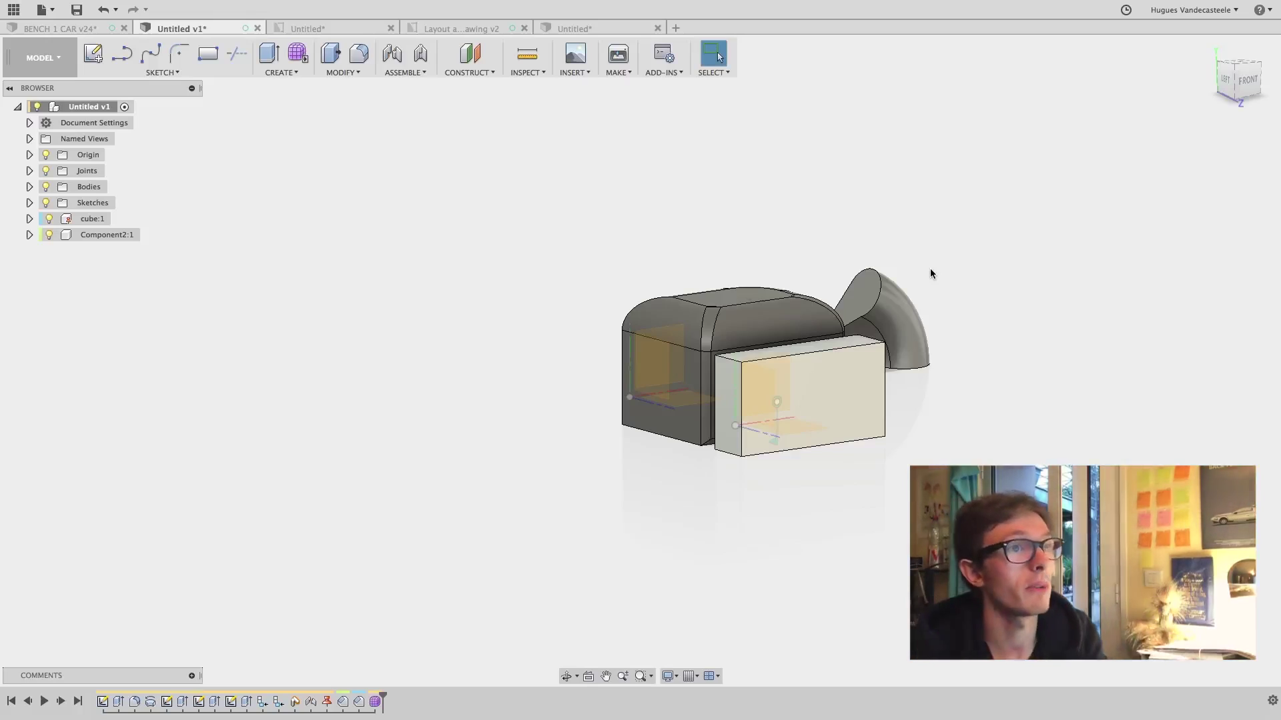